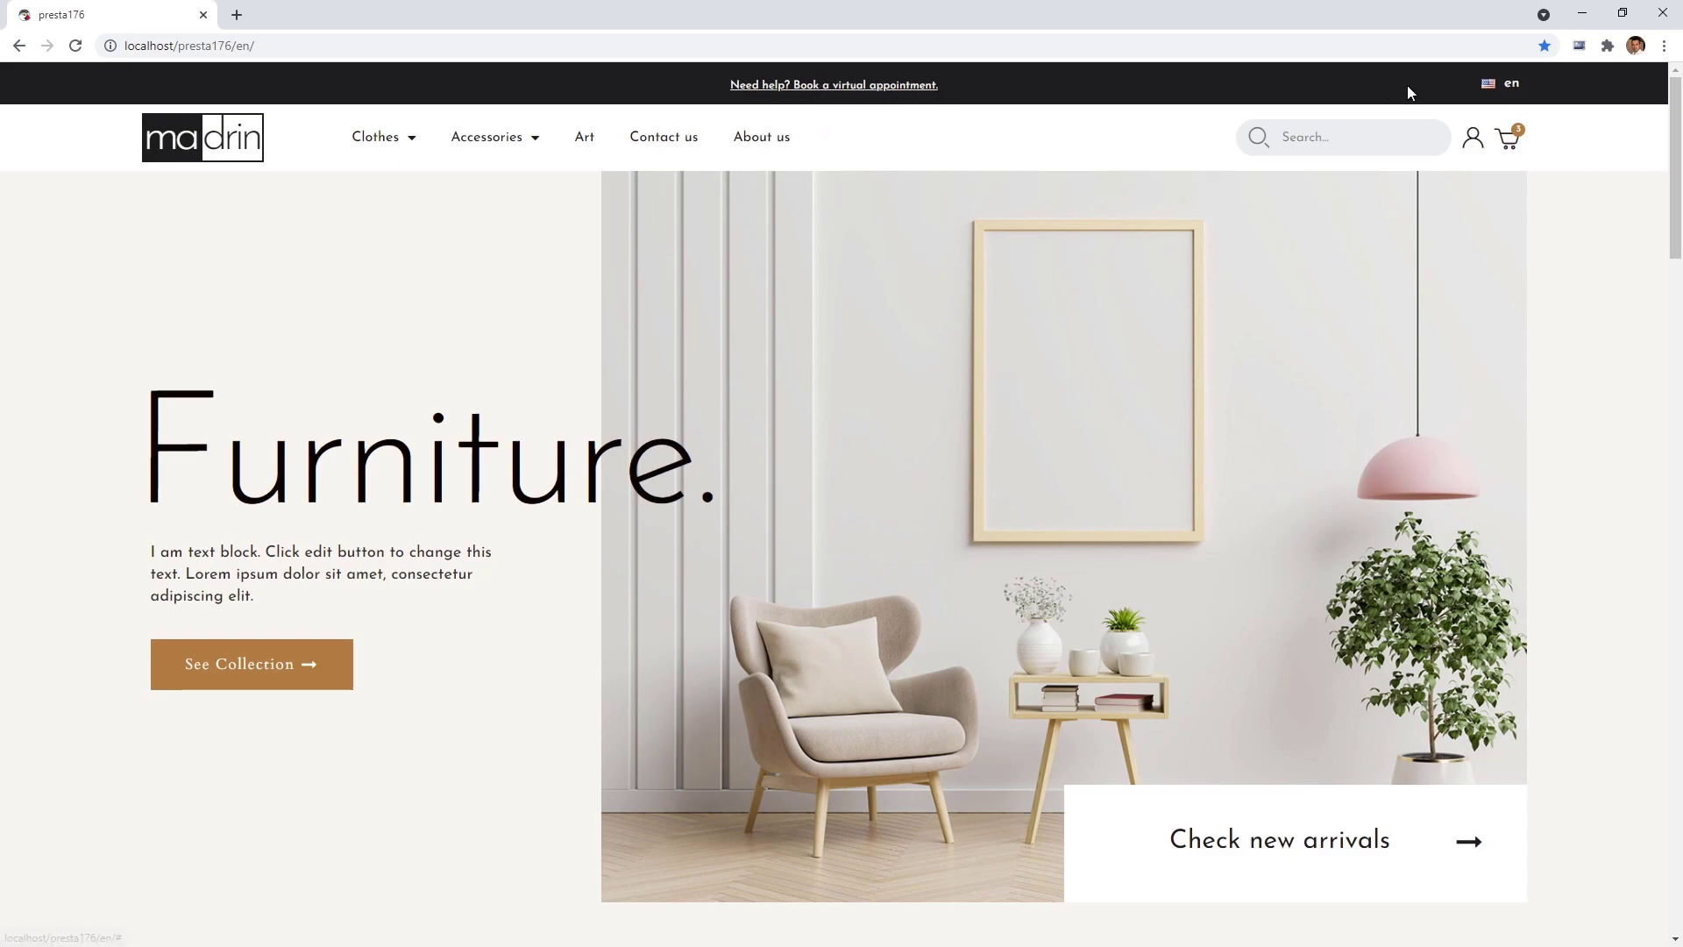
# Examine the storefront's finished header in desktop, iPad and iPhone 6/7/8 views, including its language selector, mobile menu, search and scrolling behaviour.
pyautogui.click(1488, 85)
pyautogui.hotkey('ctrl', 'shift', 'm')
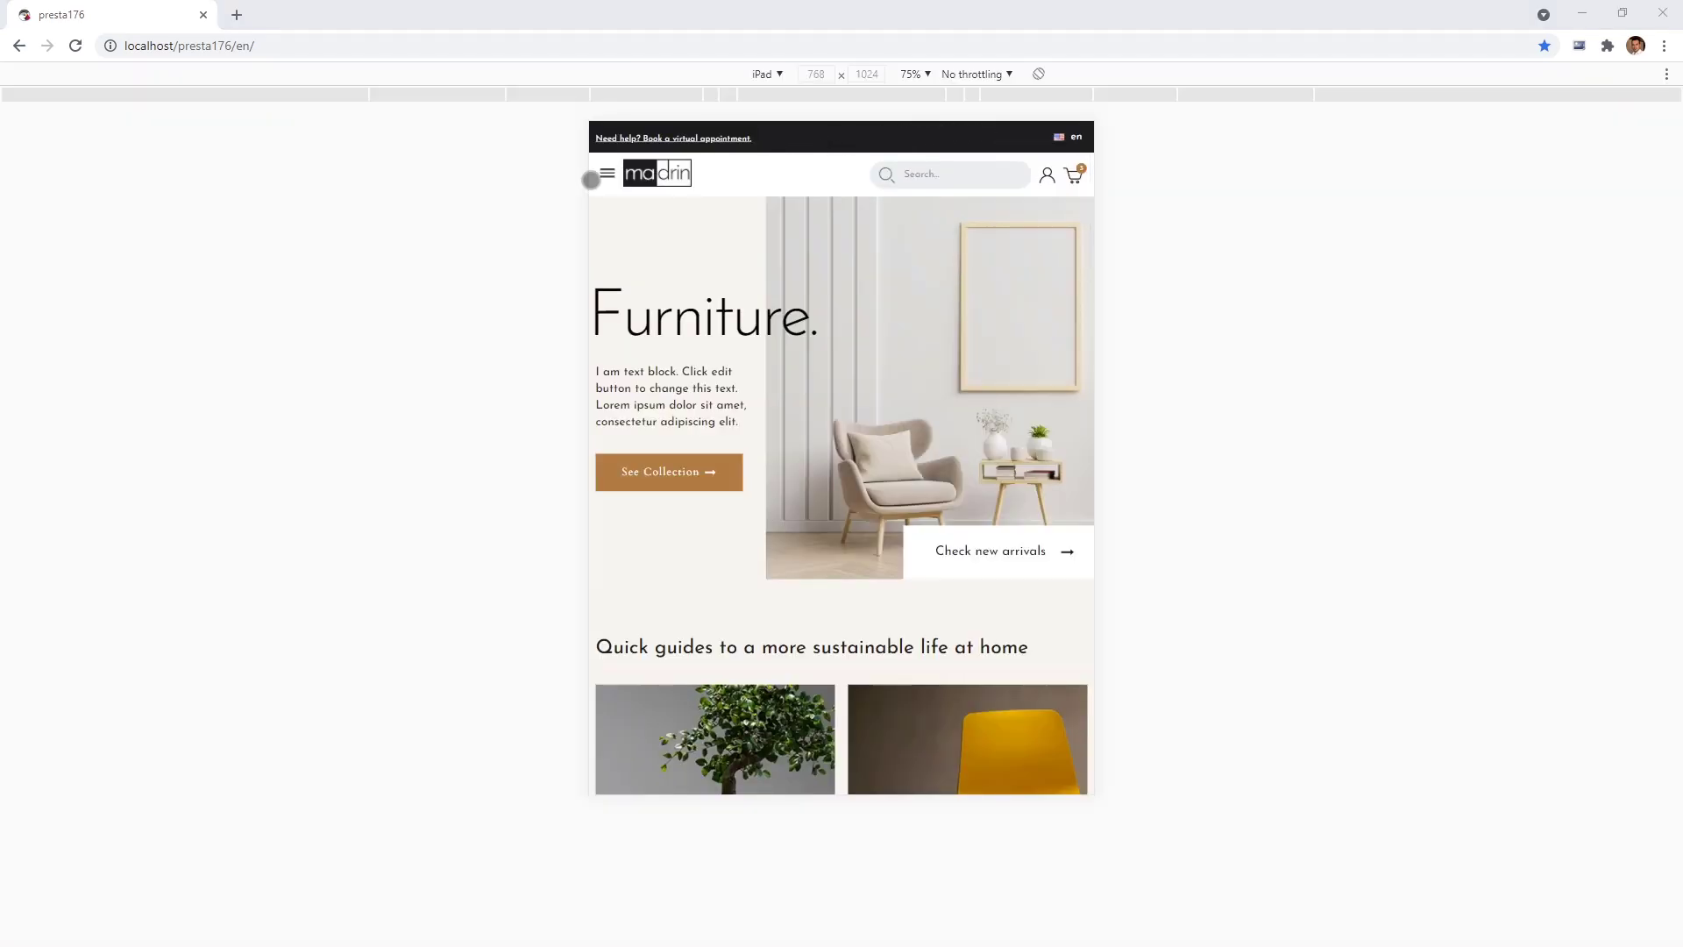
pyautogui.click(607, 173)
pyautogui.click(606, 172)
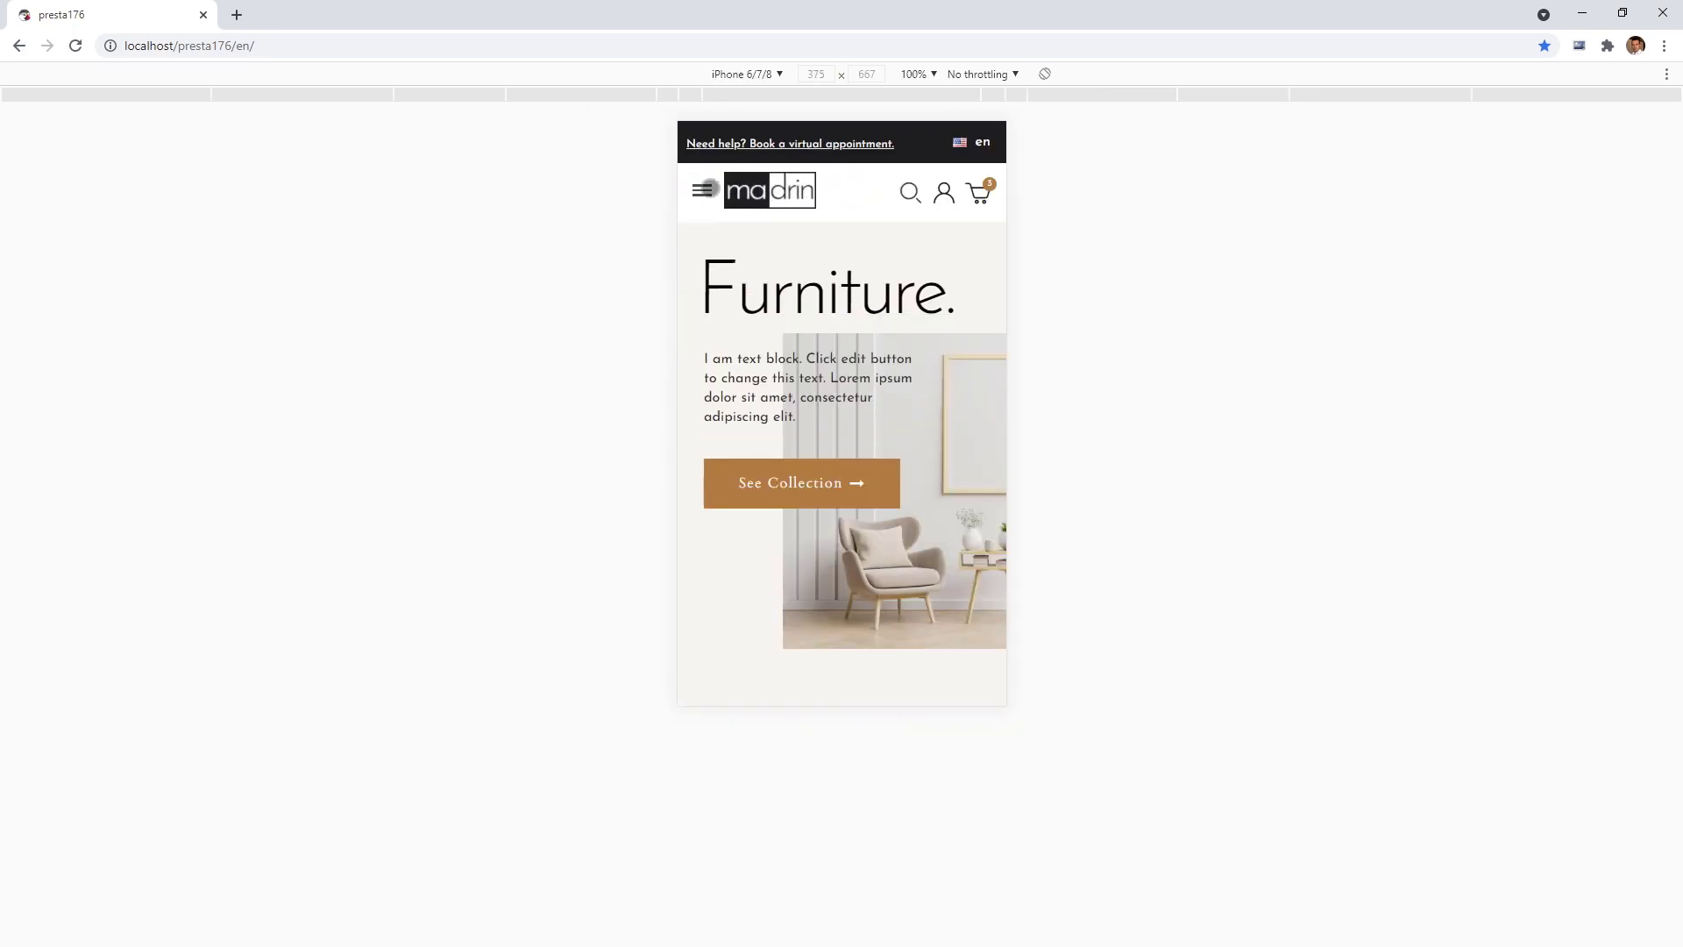
pyautogui.click(707, 189)
pyautogui.click(707, 189)
pyautogui.click(907, 191)
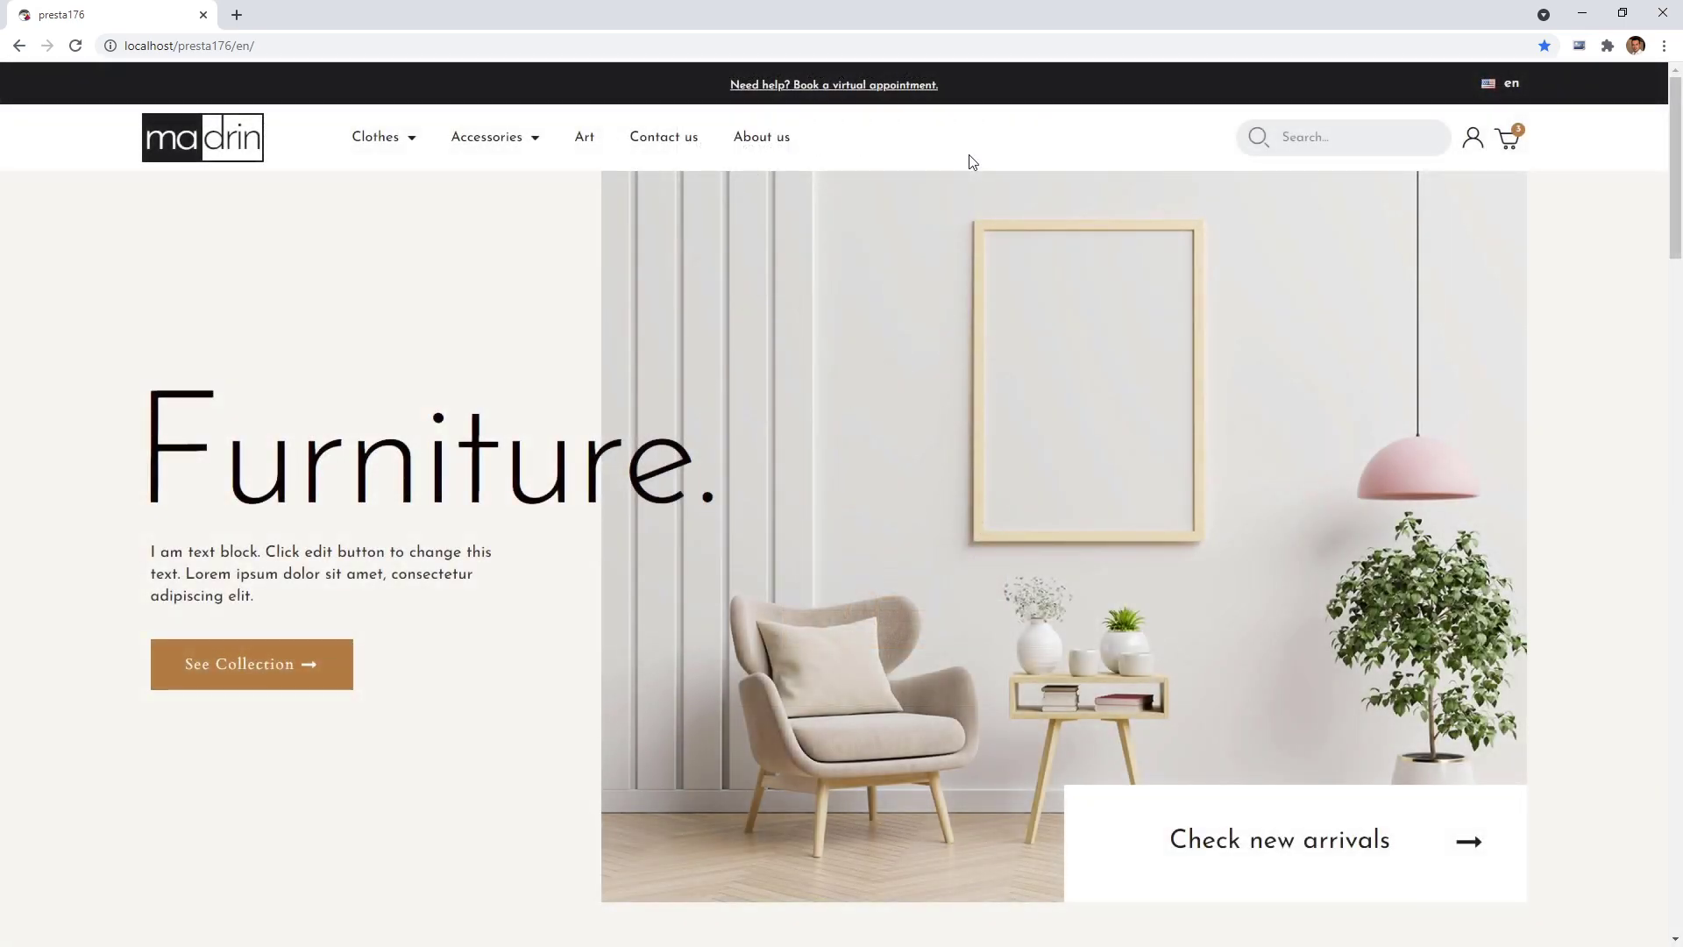
pyautogui.middleClick(968, 154)
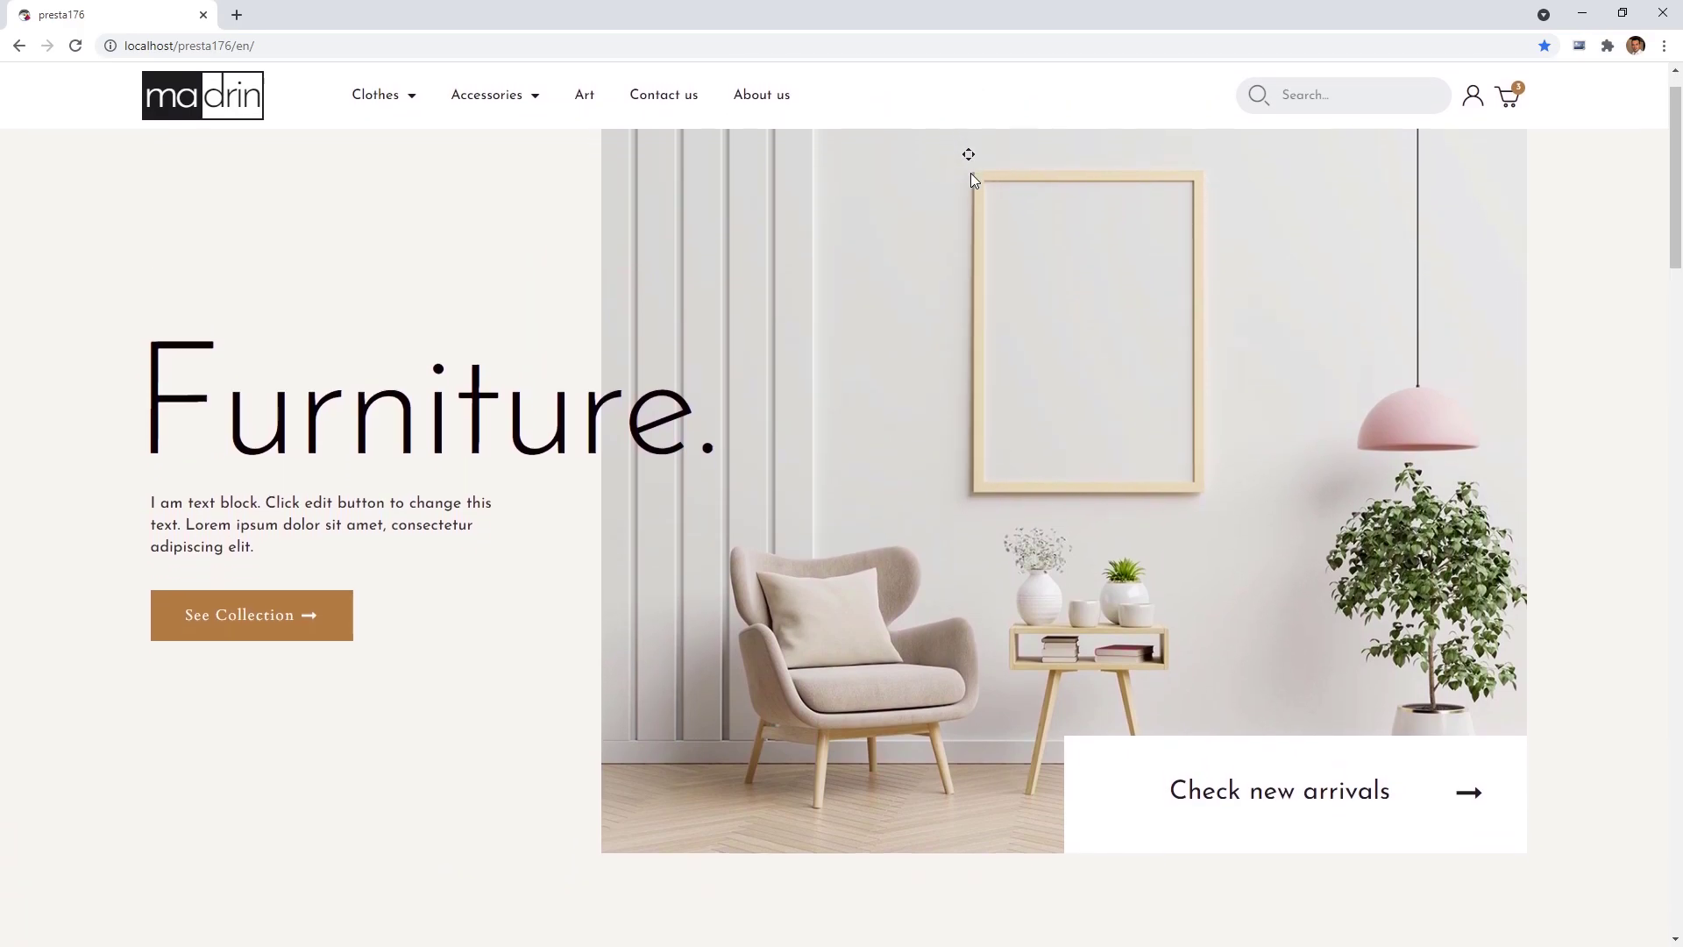
pyautogui.middleClick(971, 173)
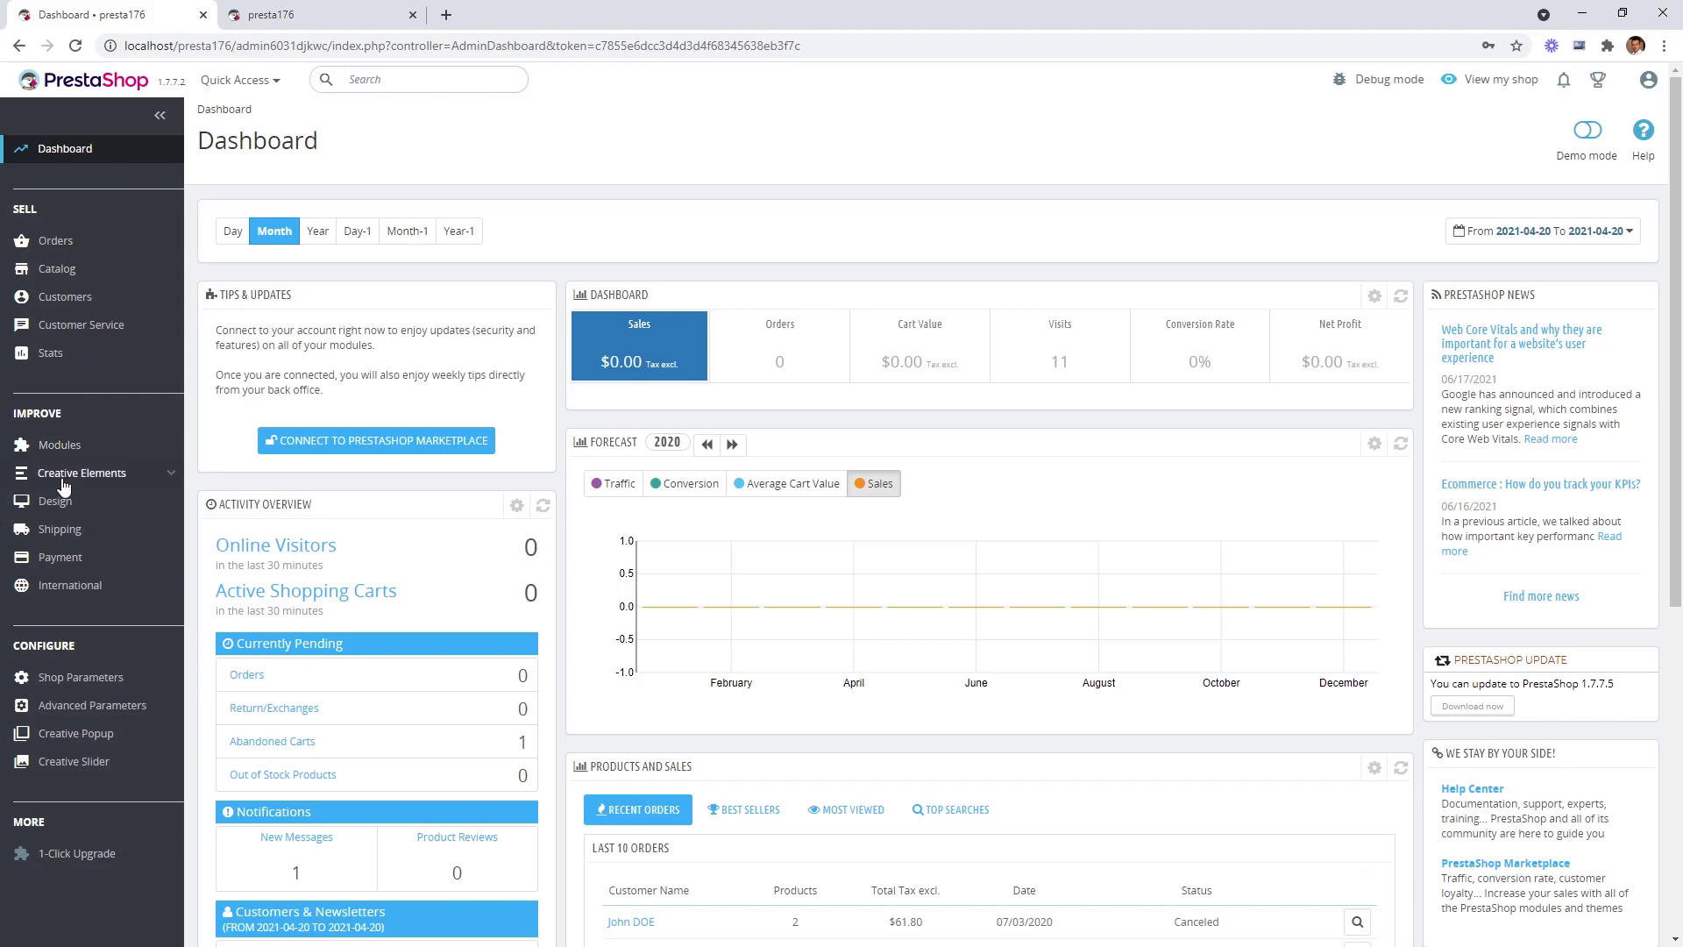
# In the Theme & Logo settings, upload madrin-logo.png as the header logo, save it and reload the storefront to check it.
pyautogui.moveTo(57, 502)
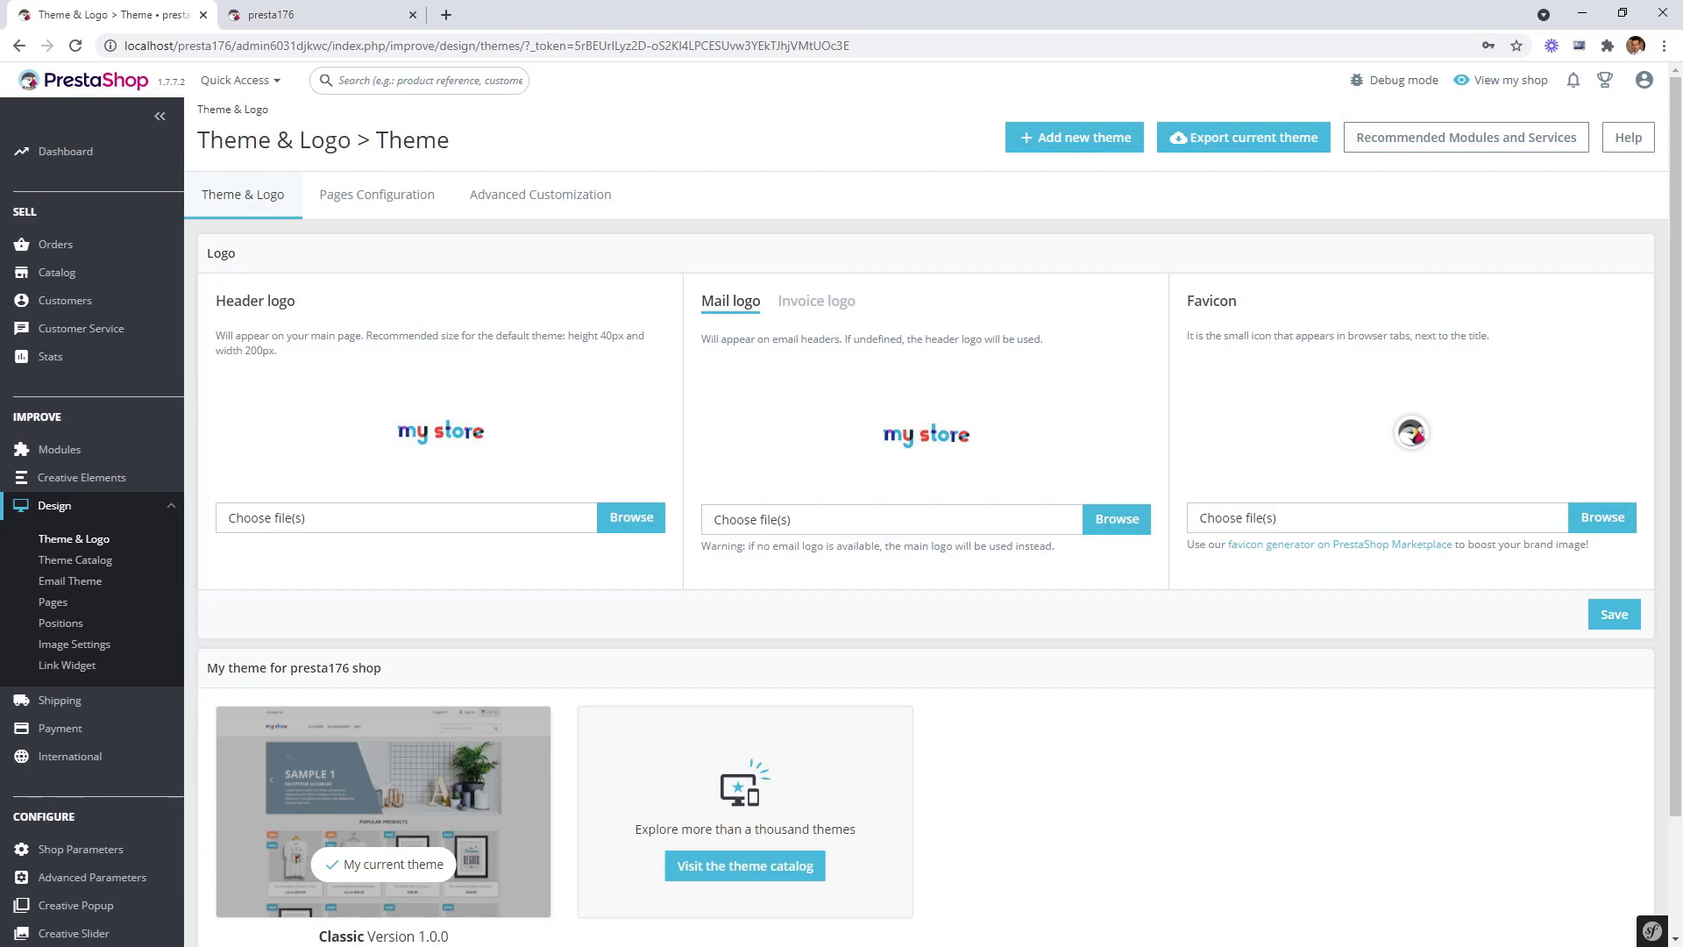
pyautogui.moveTo(239, 377); pyautogui.dragTo(392, 528)
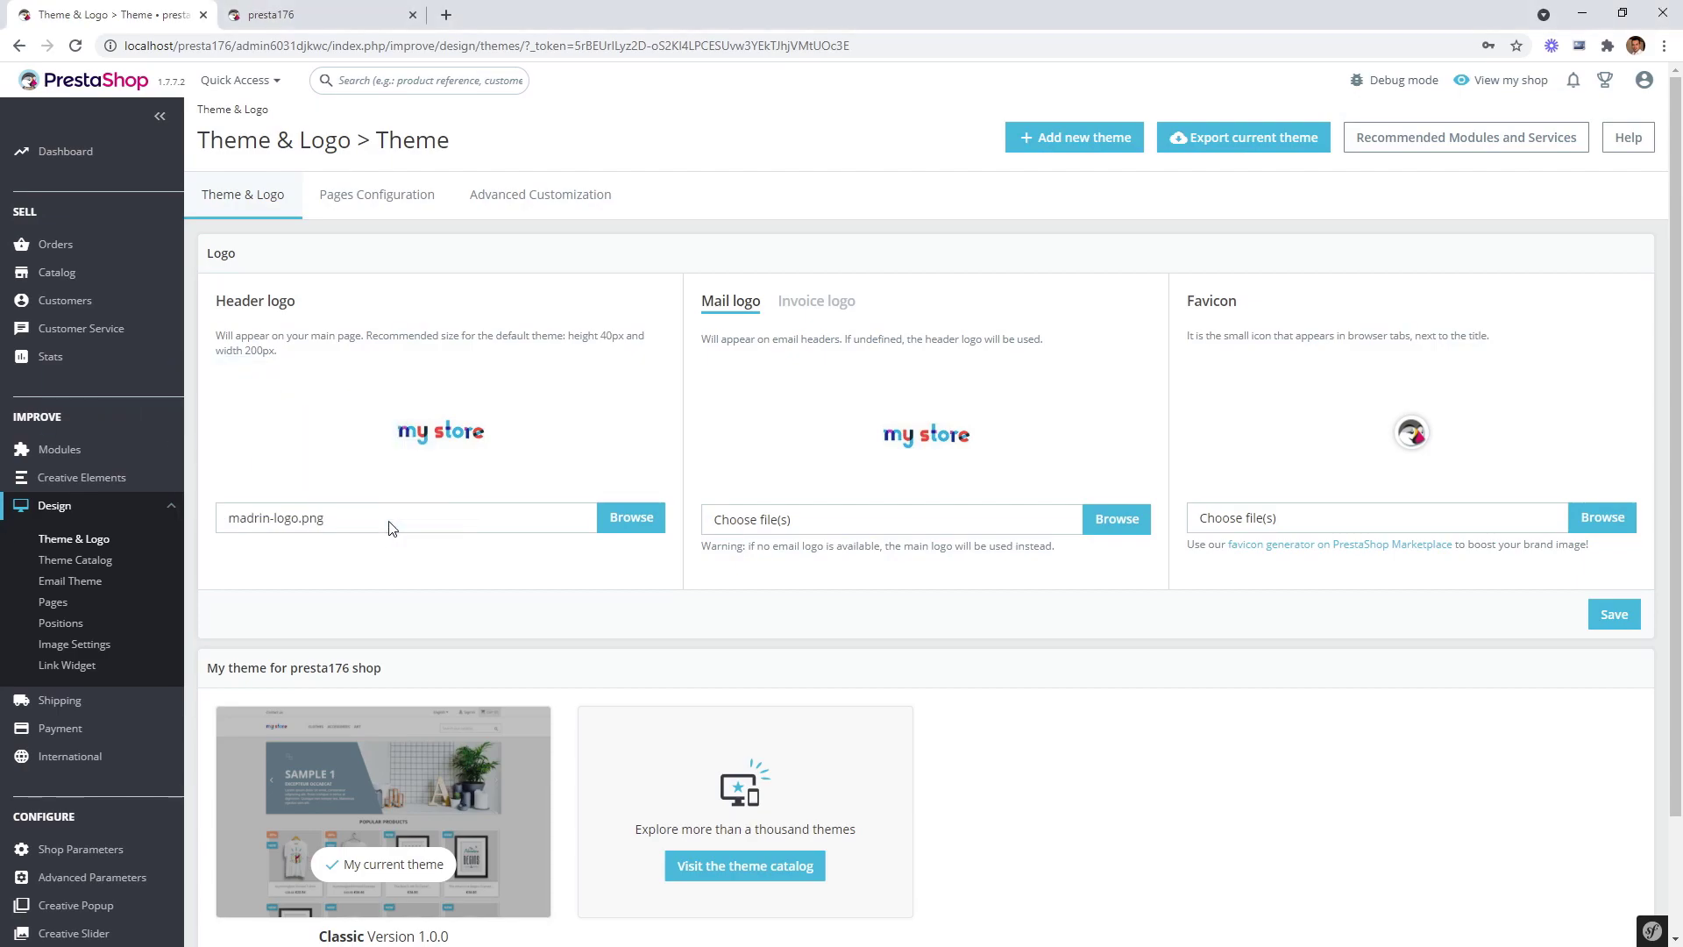
pyautogui.click(1611, 617)
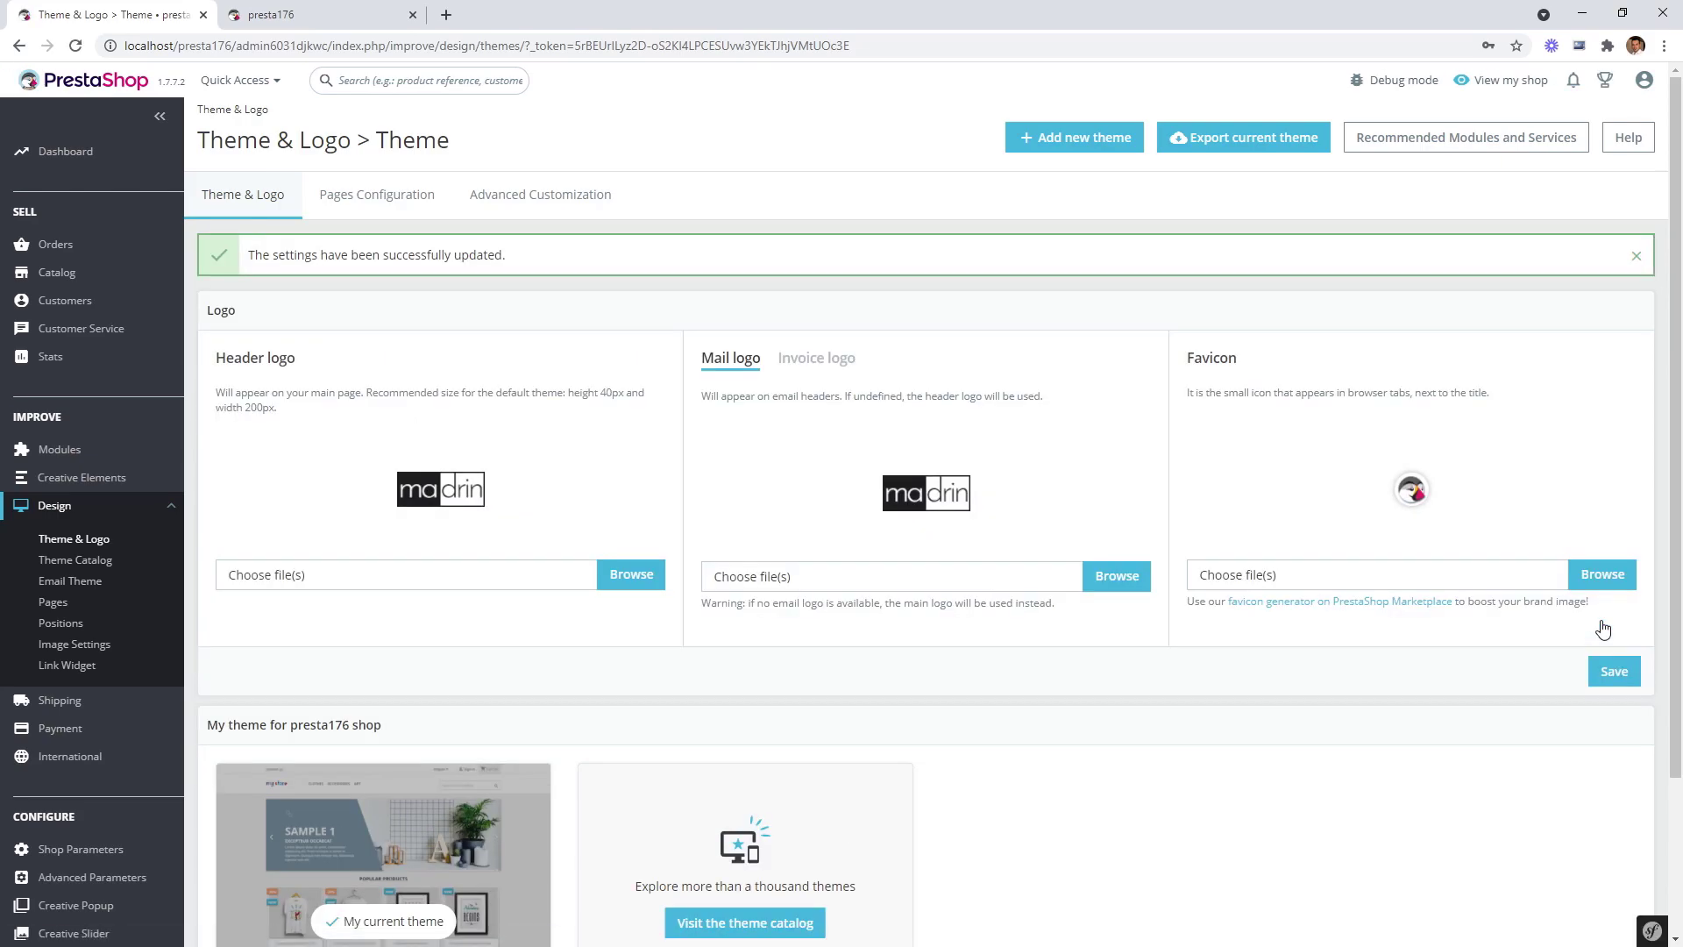
pyautogui.click(320, 15)
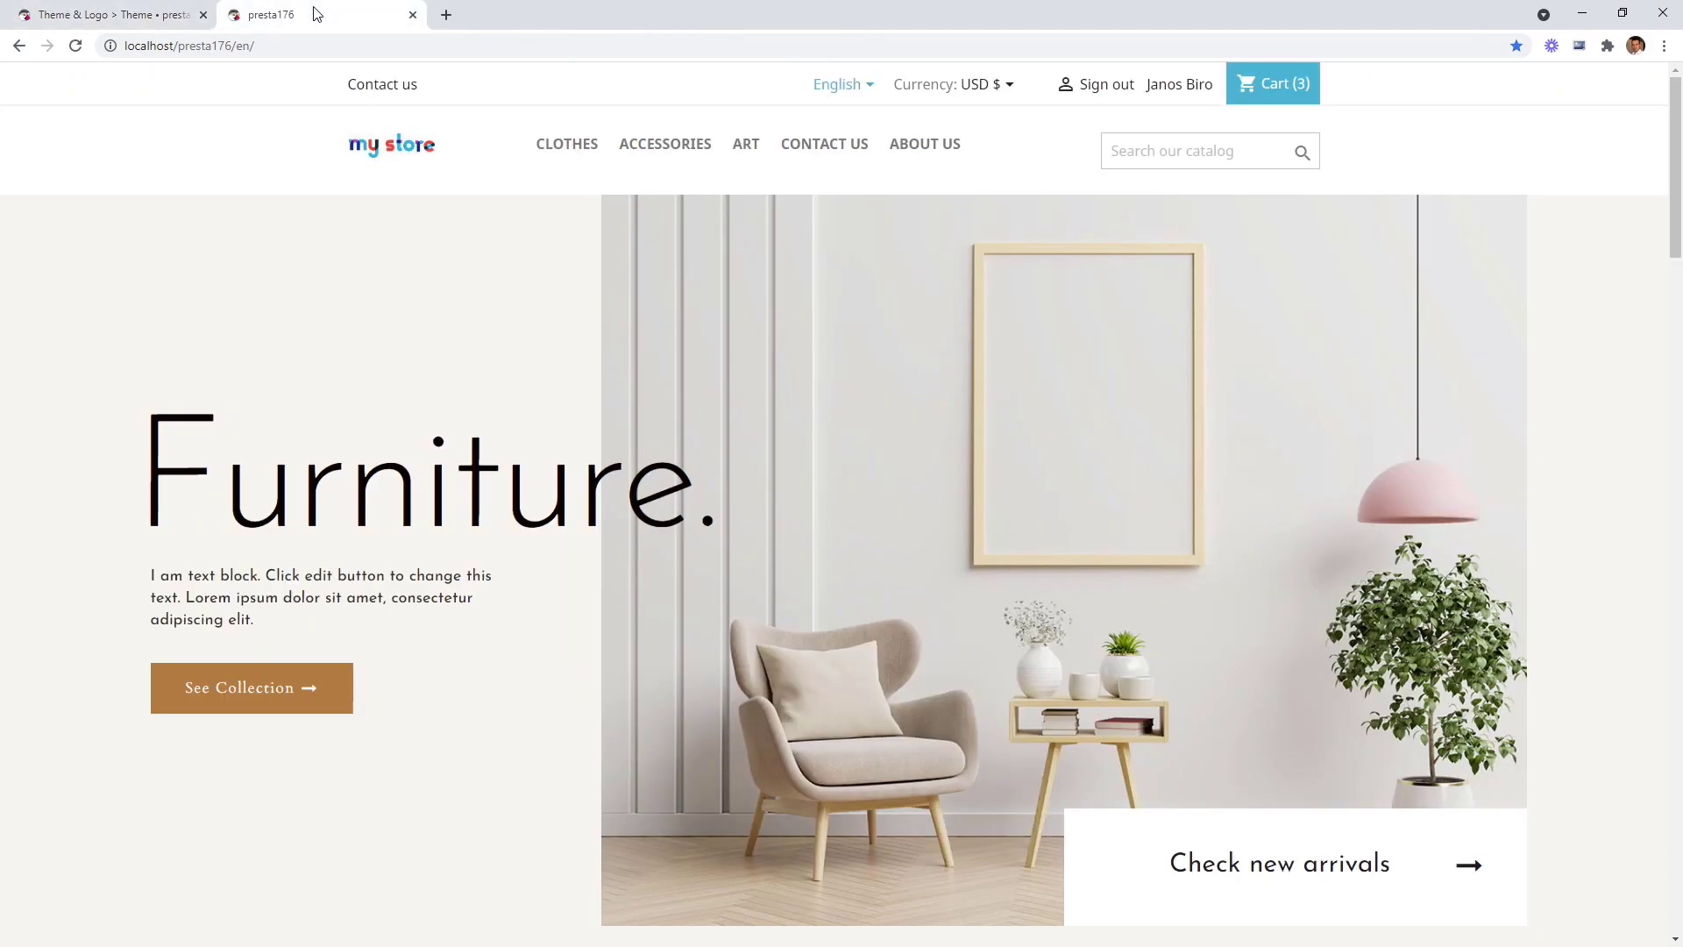
pyautogui.click(75, 51)
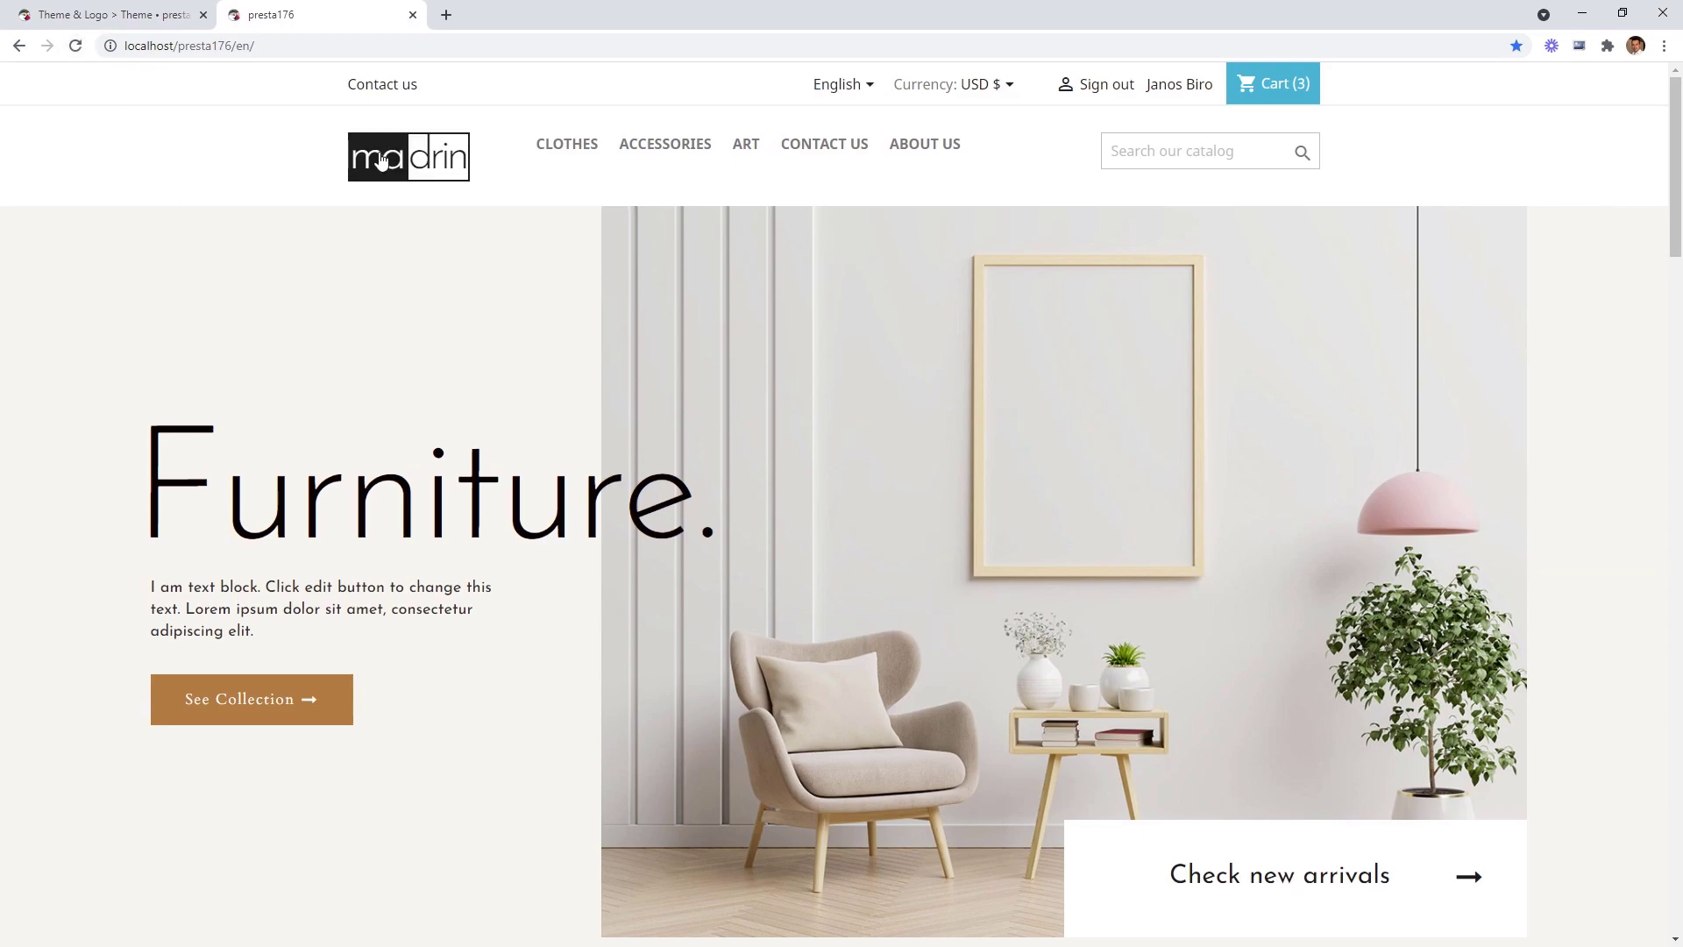
# In Theme Builder, create and save an active Header template titled My Header, and open it for editing with Creative Elements.
pyautogui.click(109, 16)
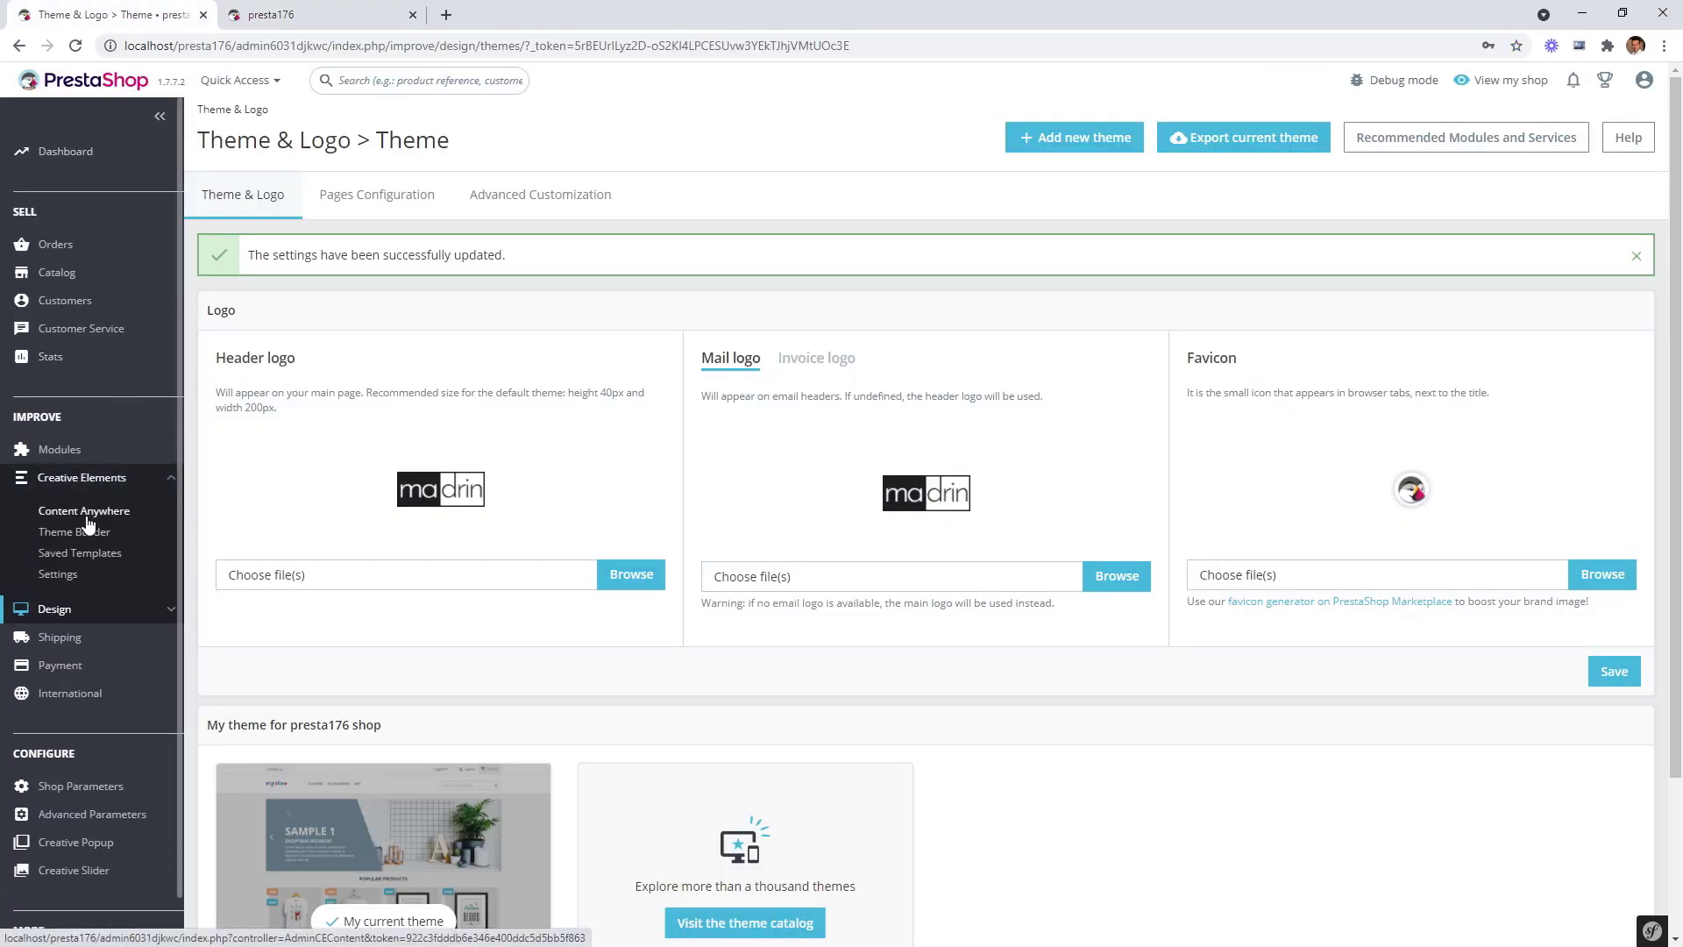
pyautogui.click(83, 533)
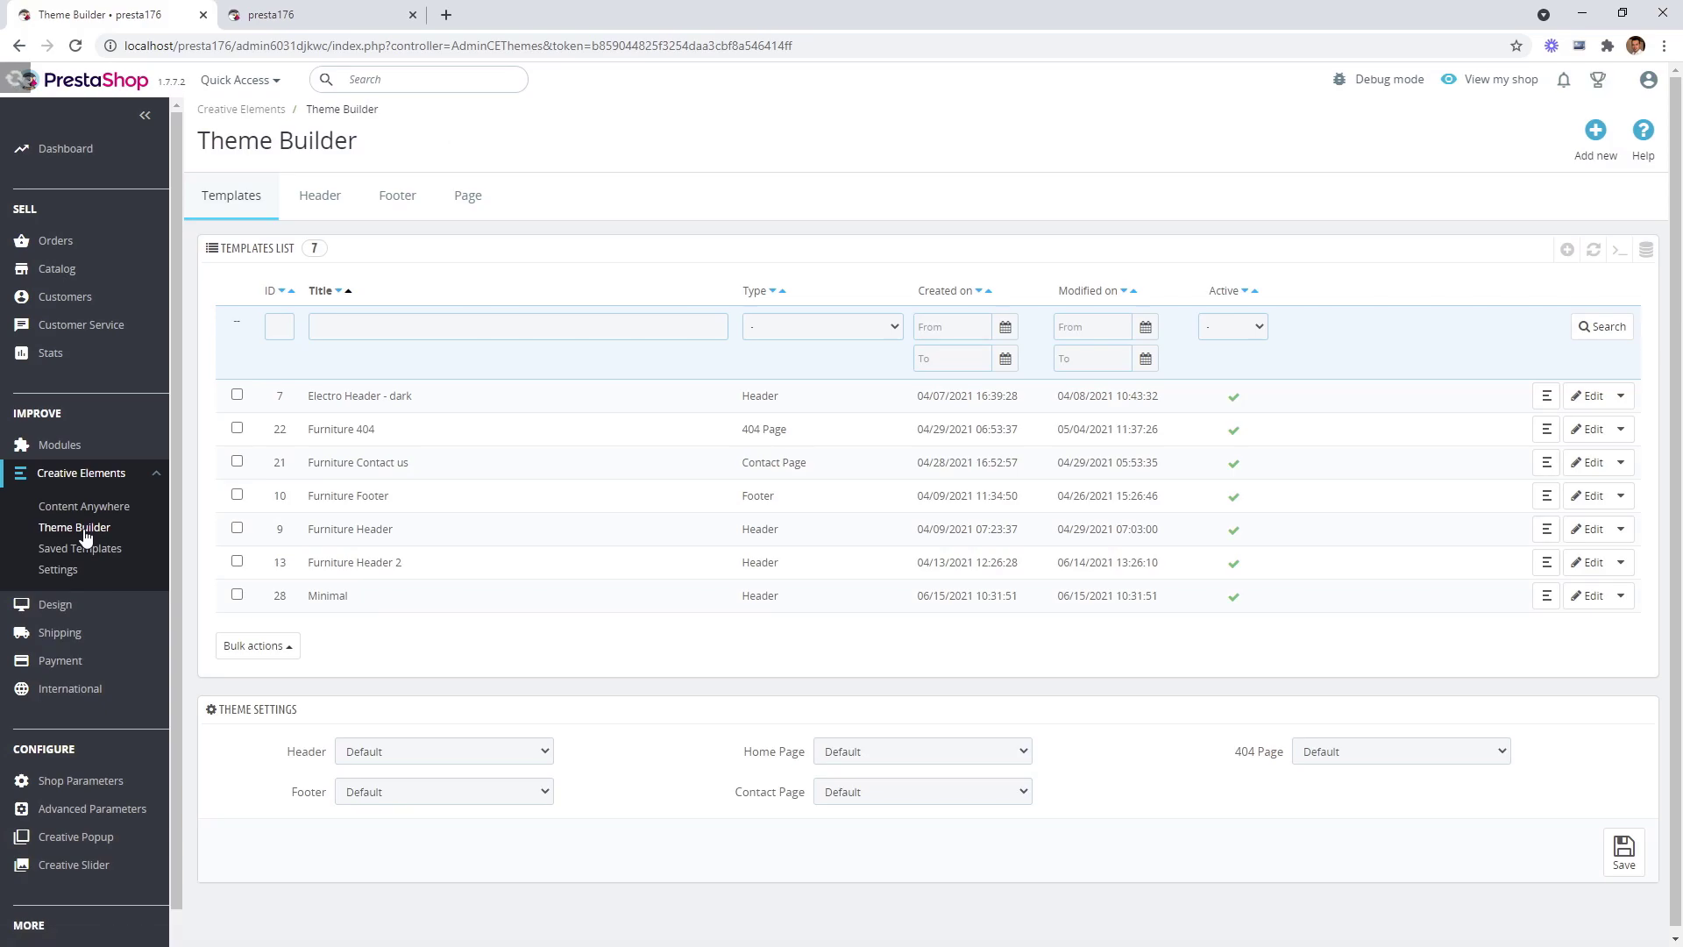
pyautogui.click(1595, 136)
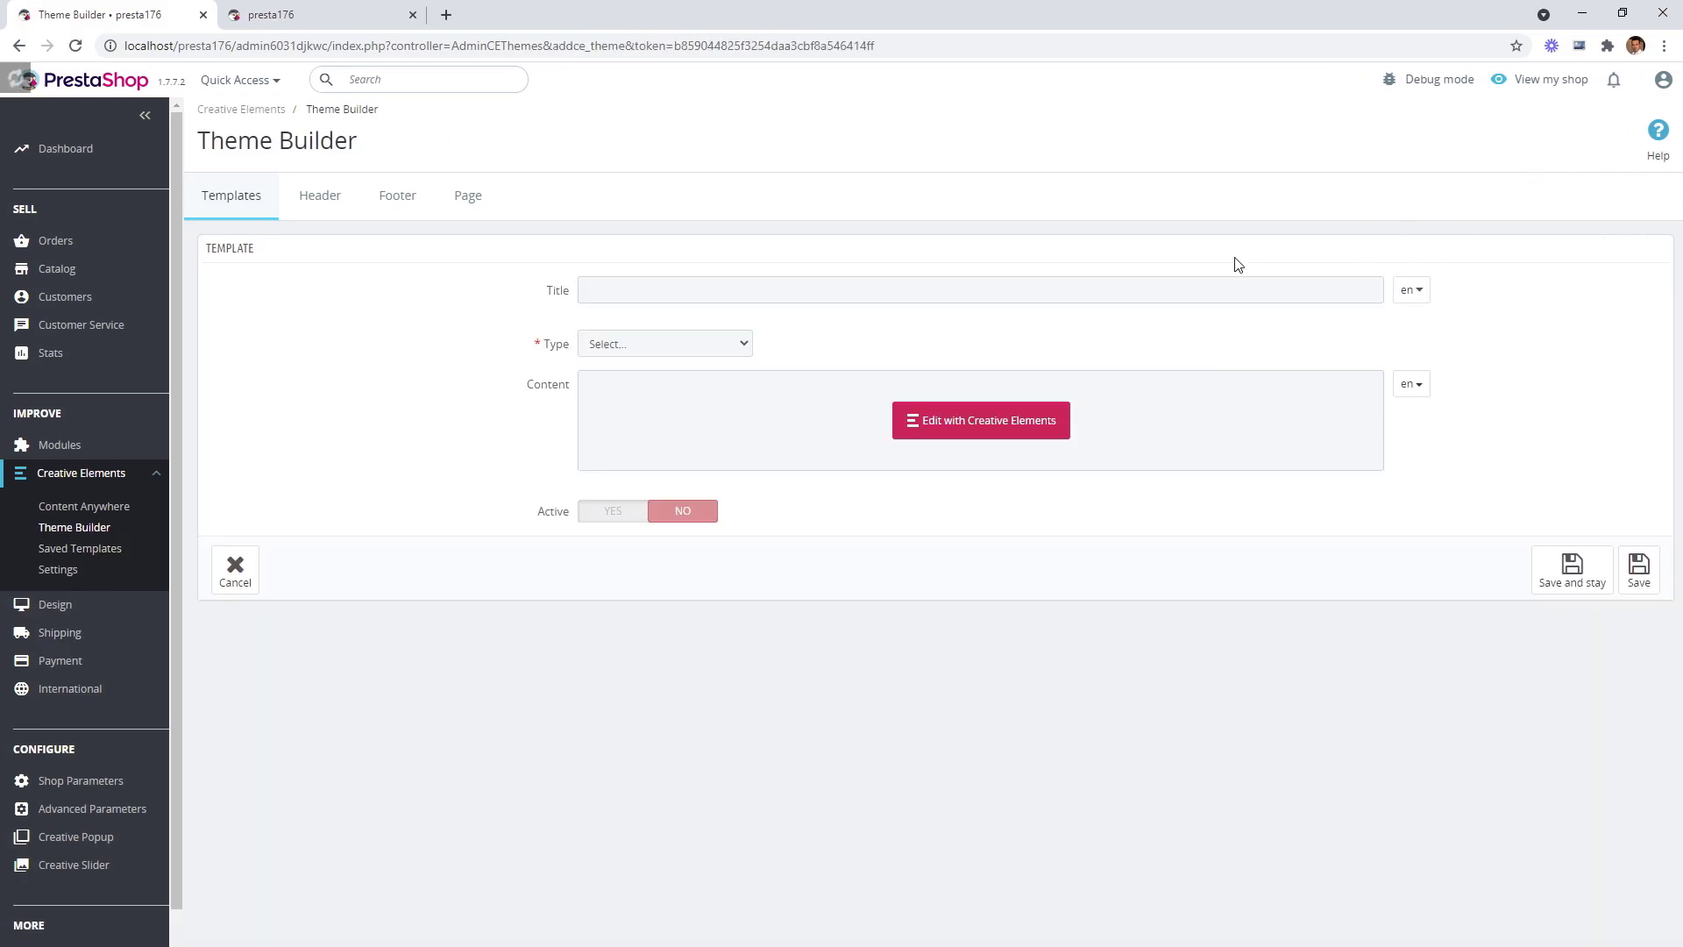
pyautogui.click(626, 296)
pyautogui.write('M')
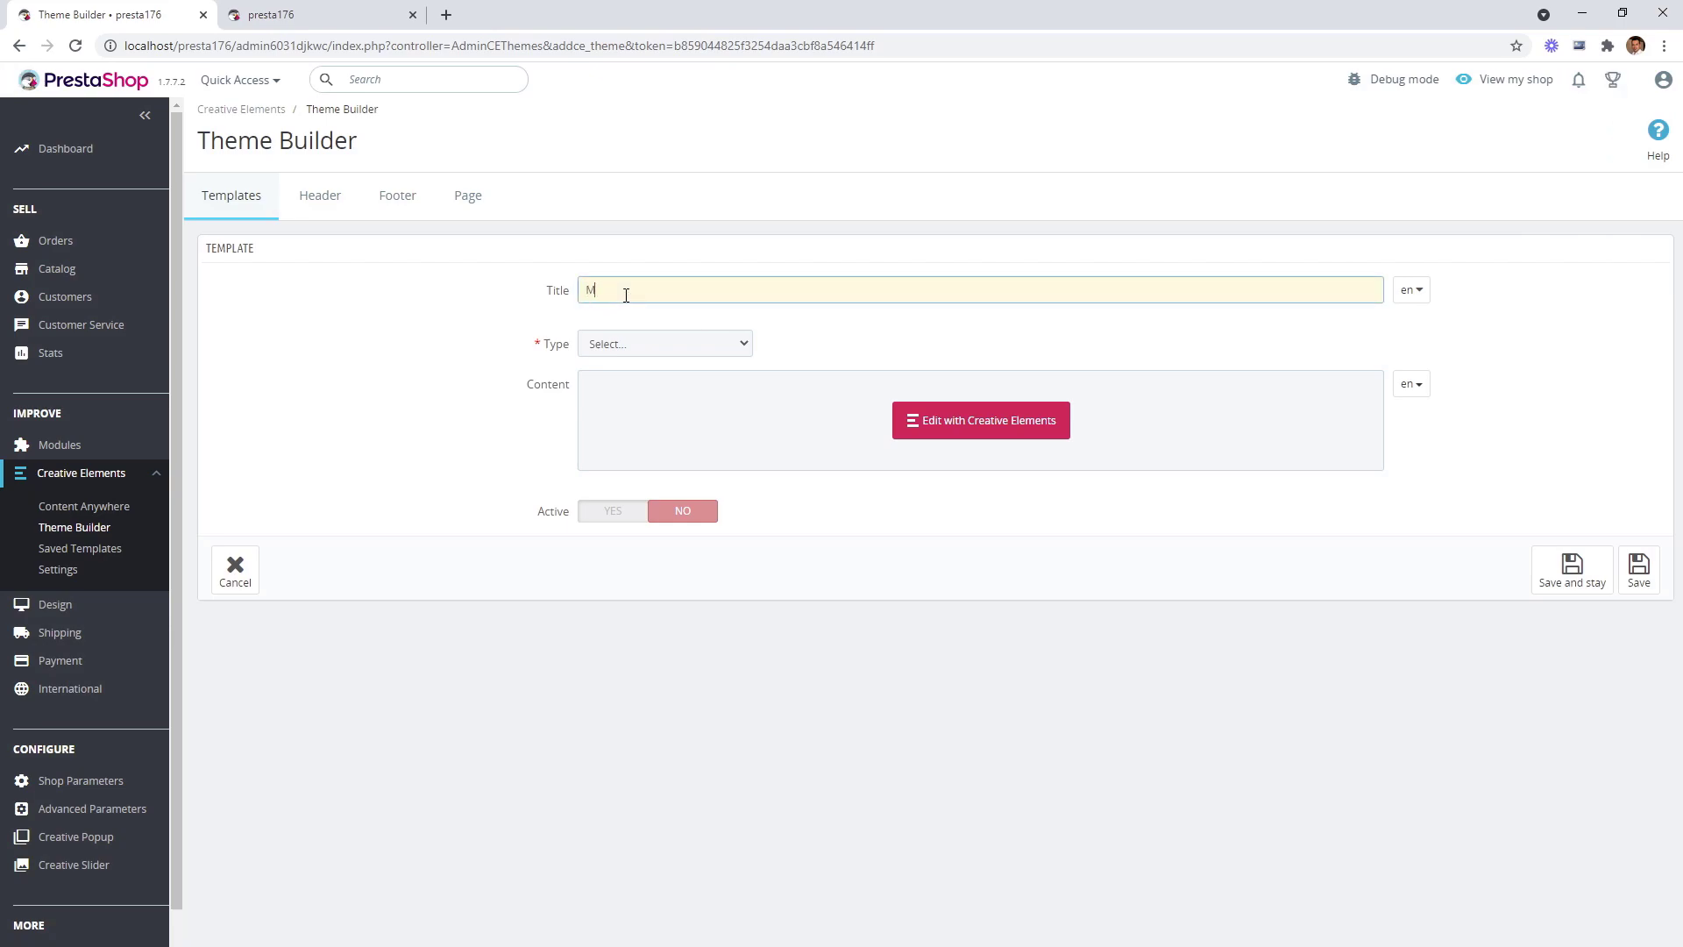
pyautogui.click(627, 342)
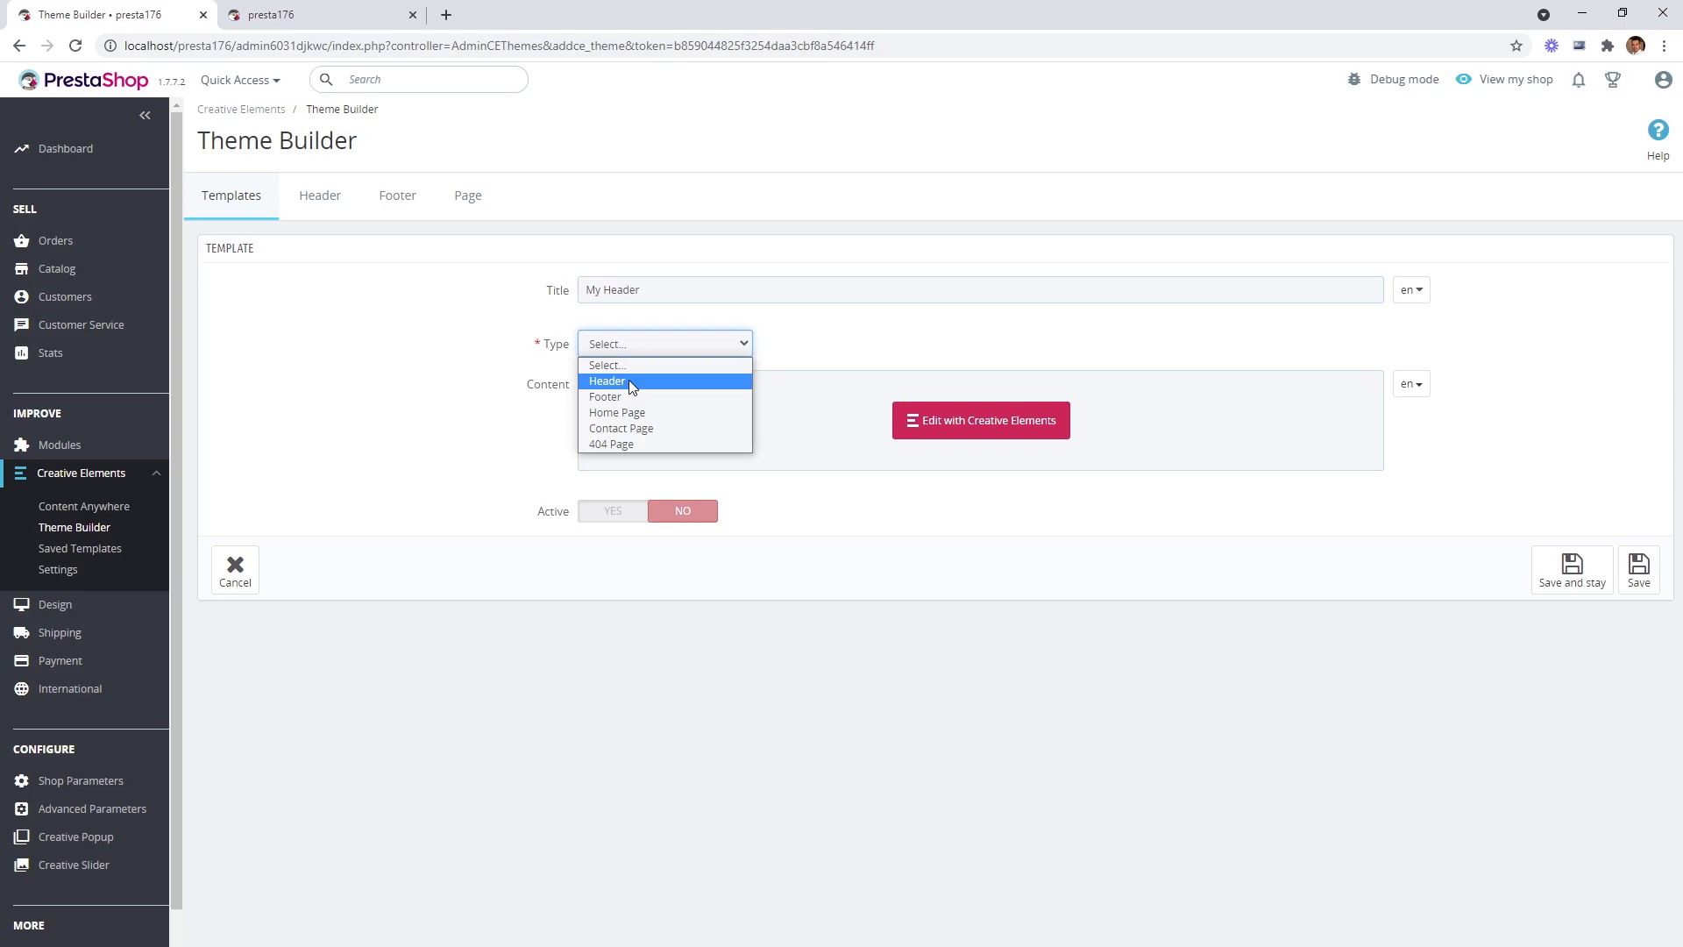
pyautogui.click(631, 382)
pyautogui.click(613, 513)
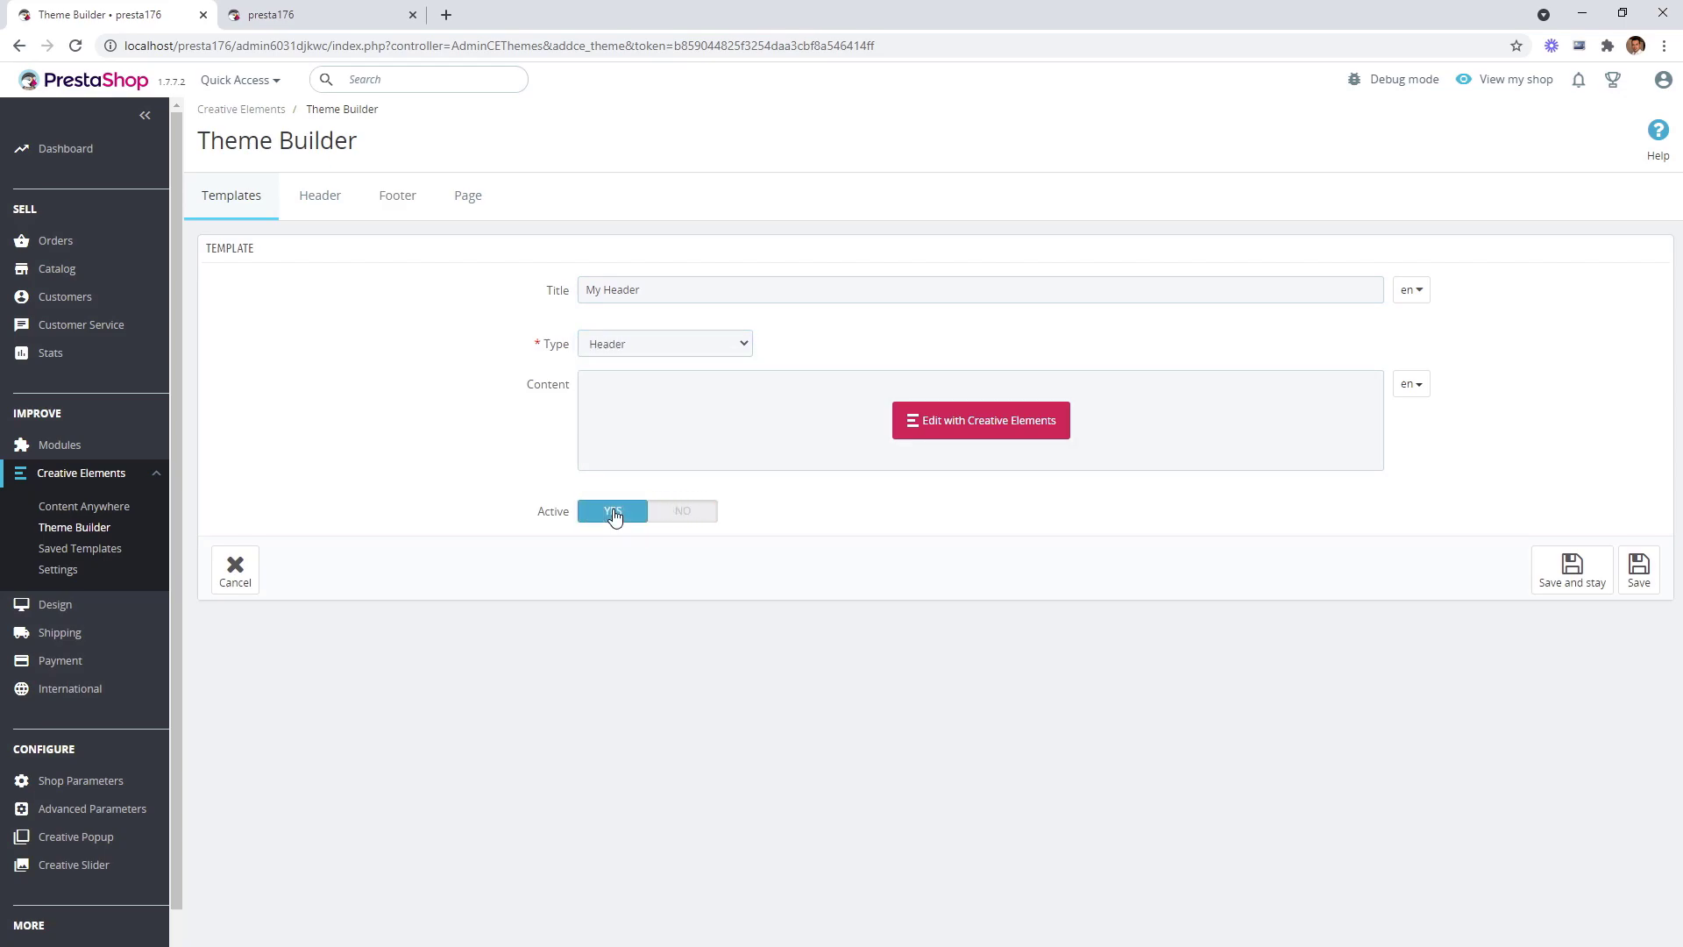
pyautogui.click(1569, 570)
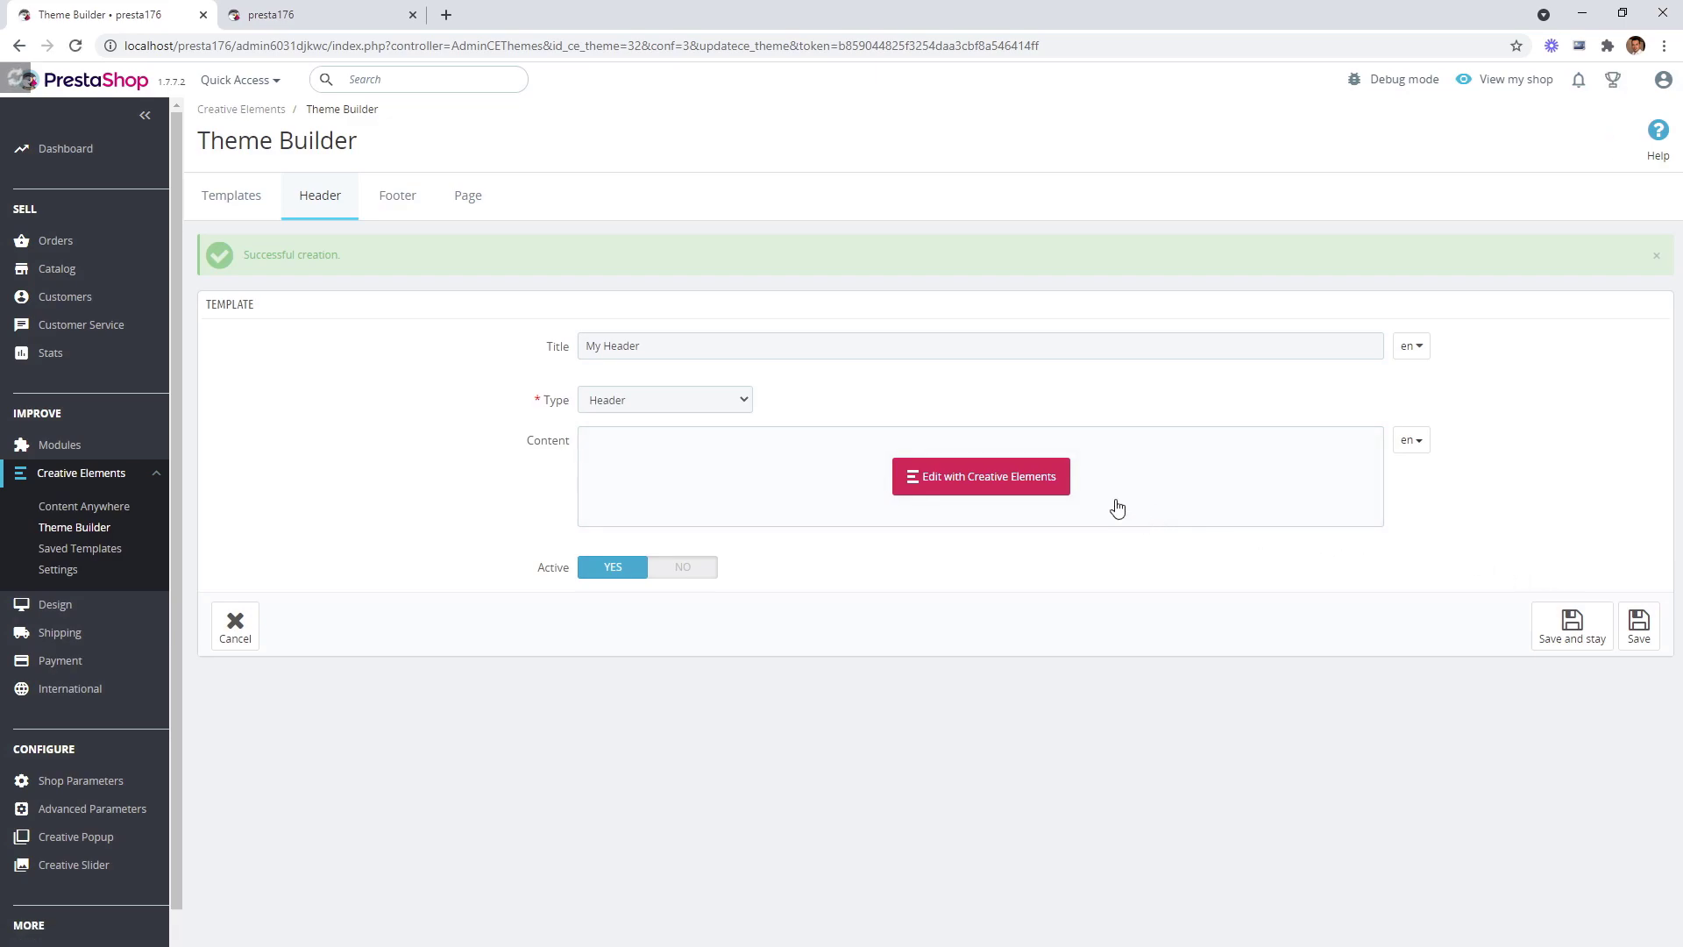
pyautogui.click(1021, 484)
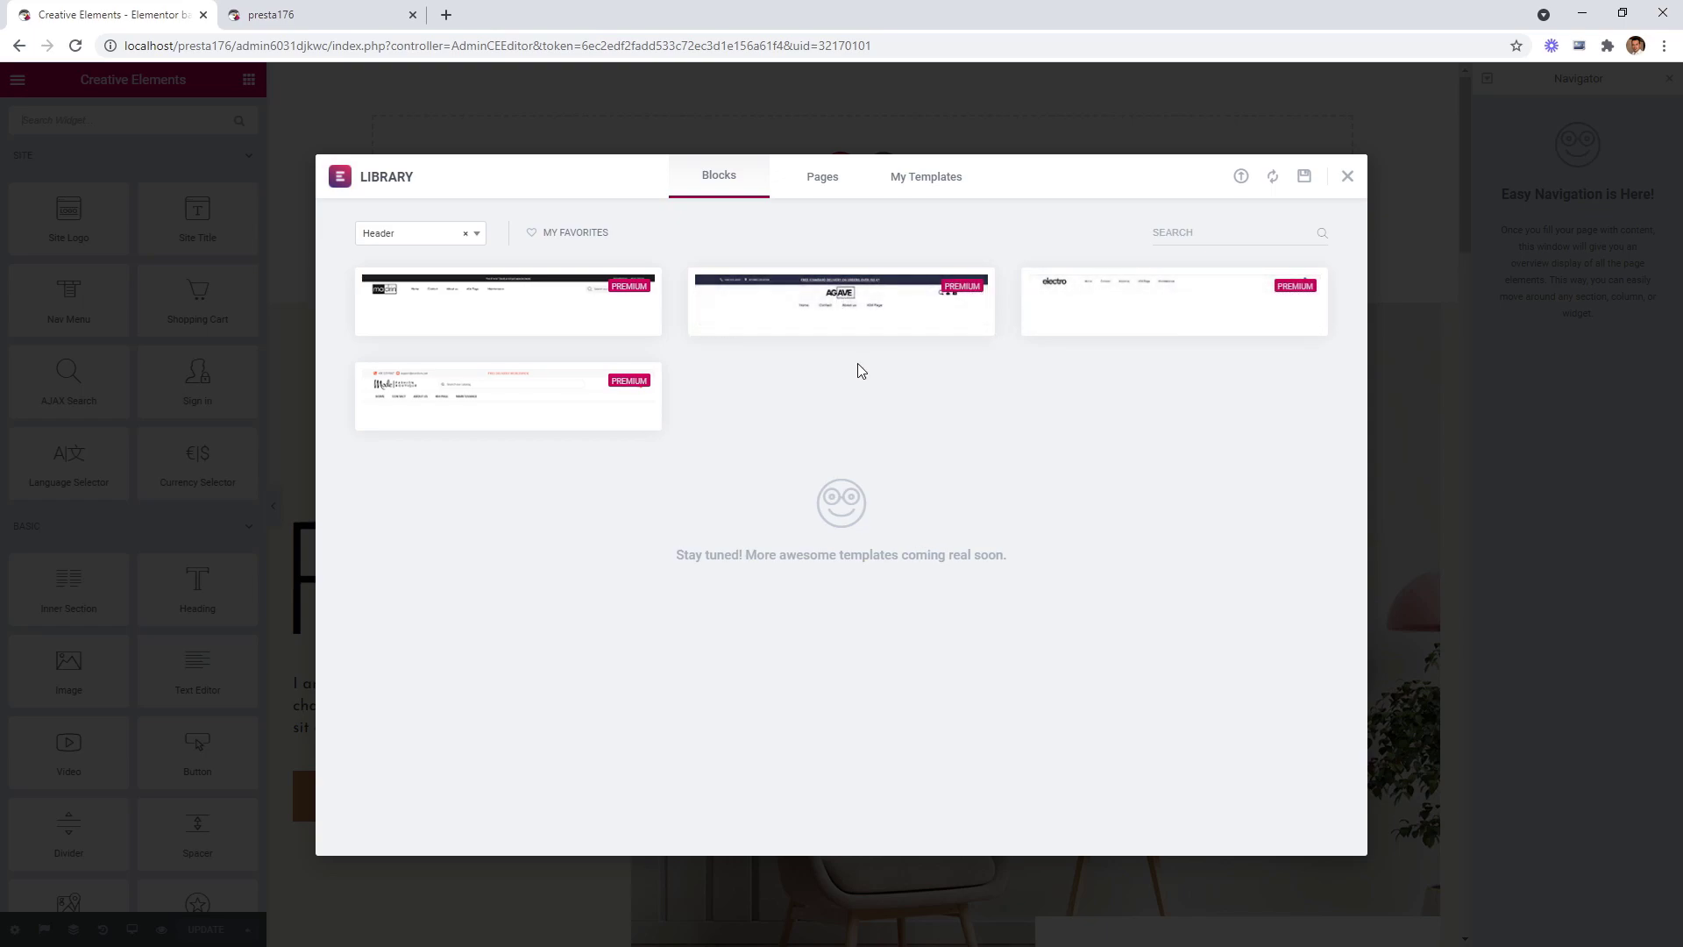
# Preview the Agave header block in the template library and close the library without inserting it.
pyautogui.click(858, 304)
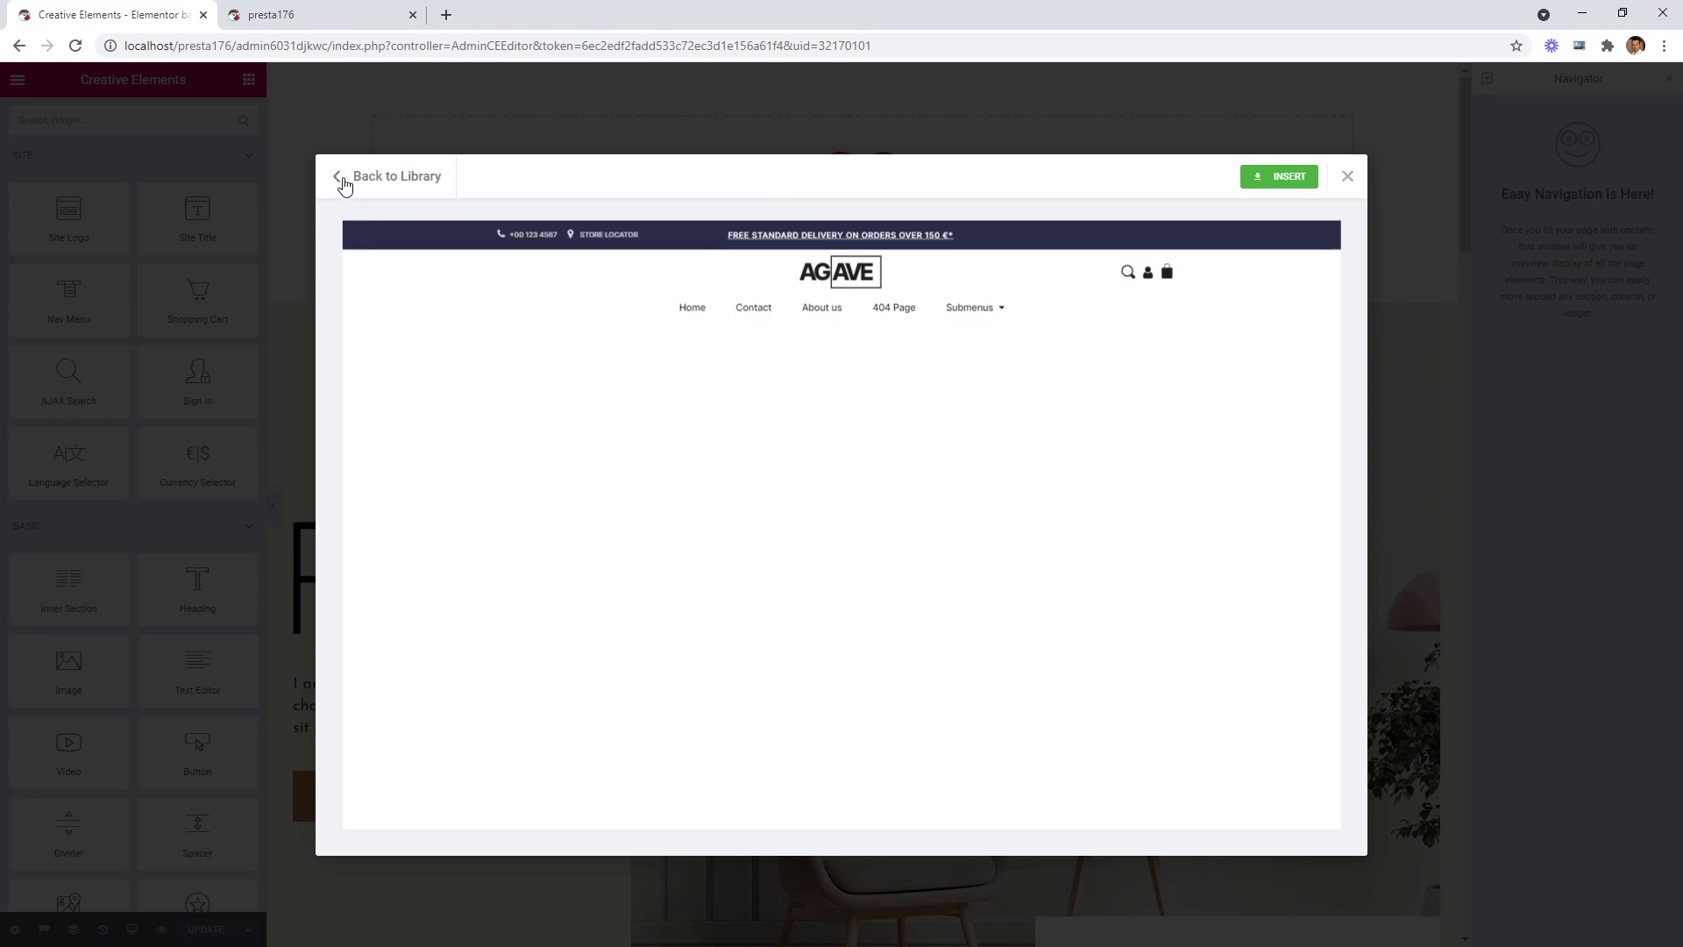
pyautogui.click(343, 181)
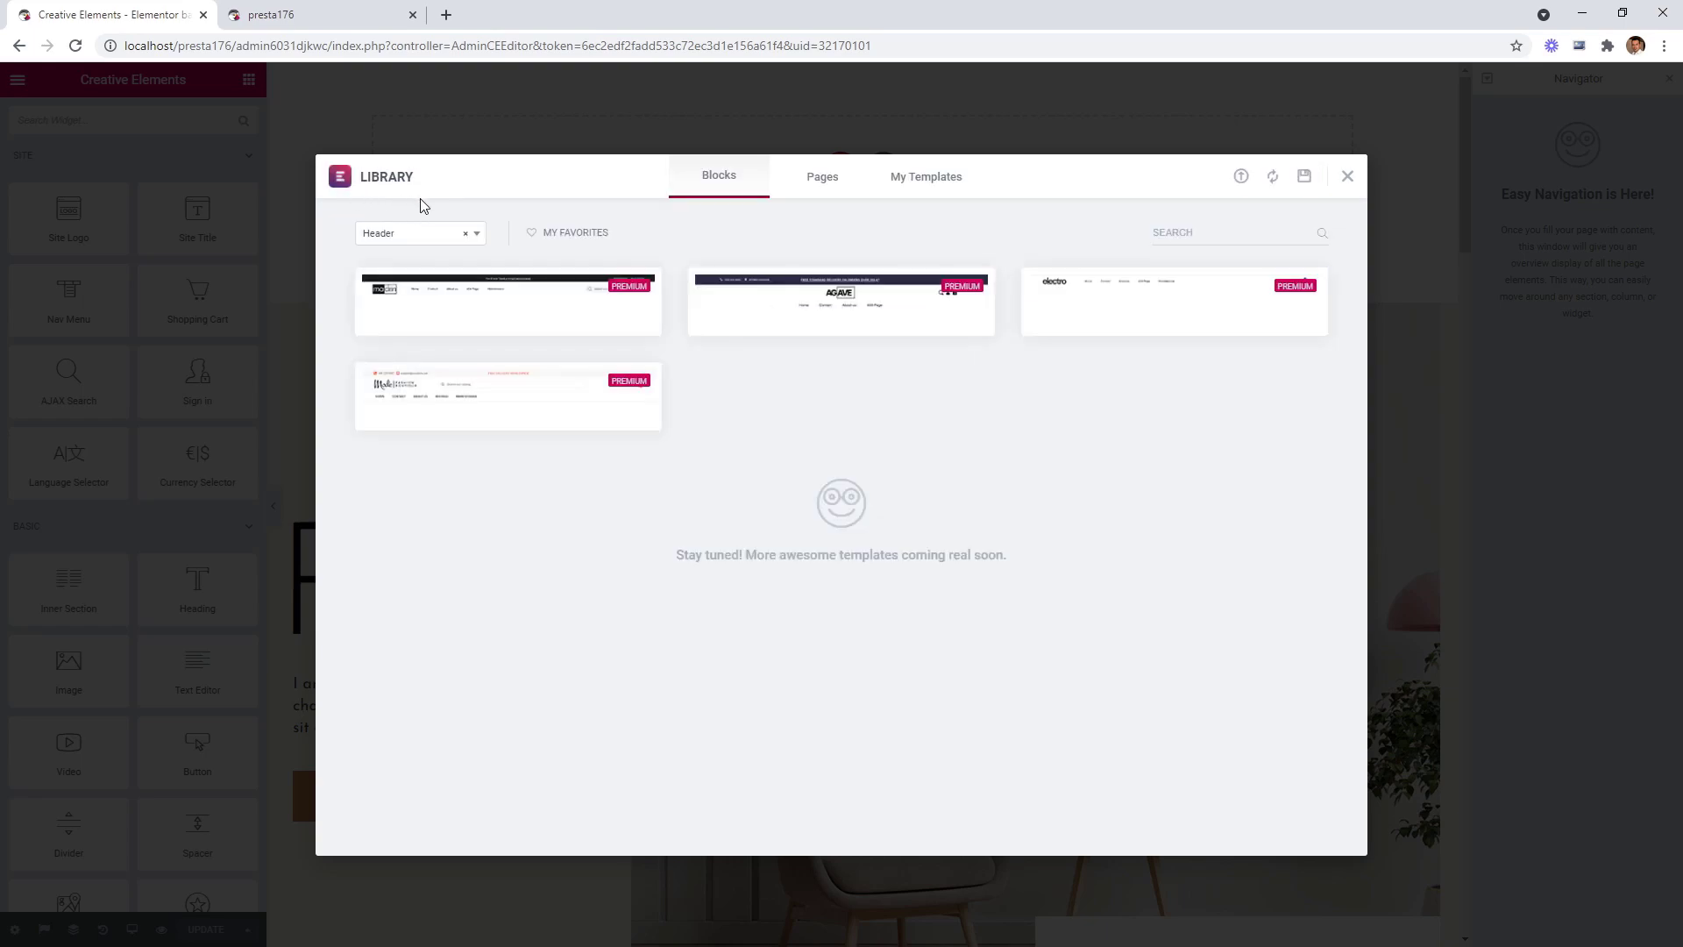
pyautogui.click(1347, 180)
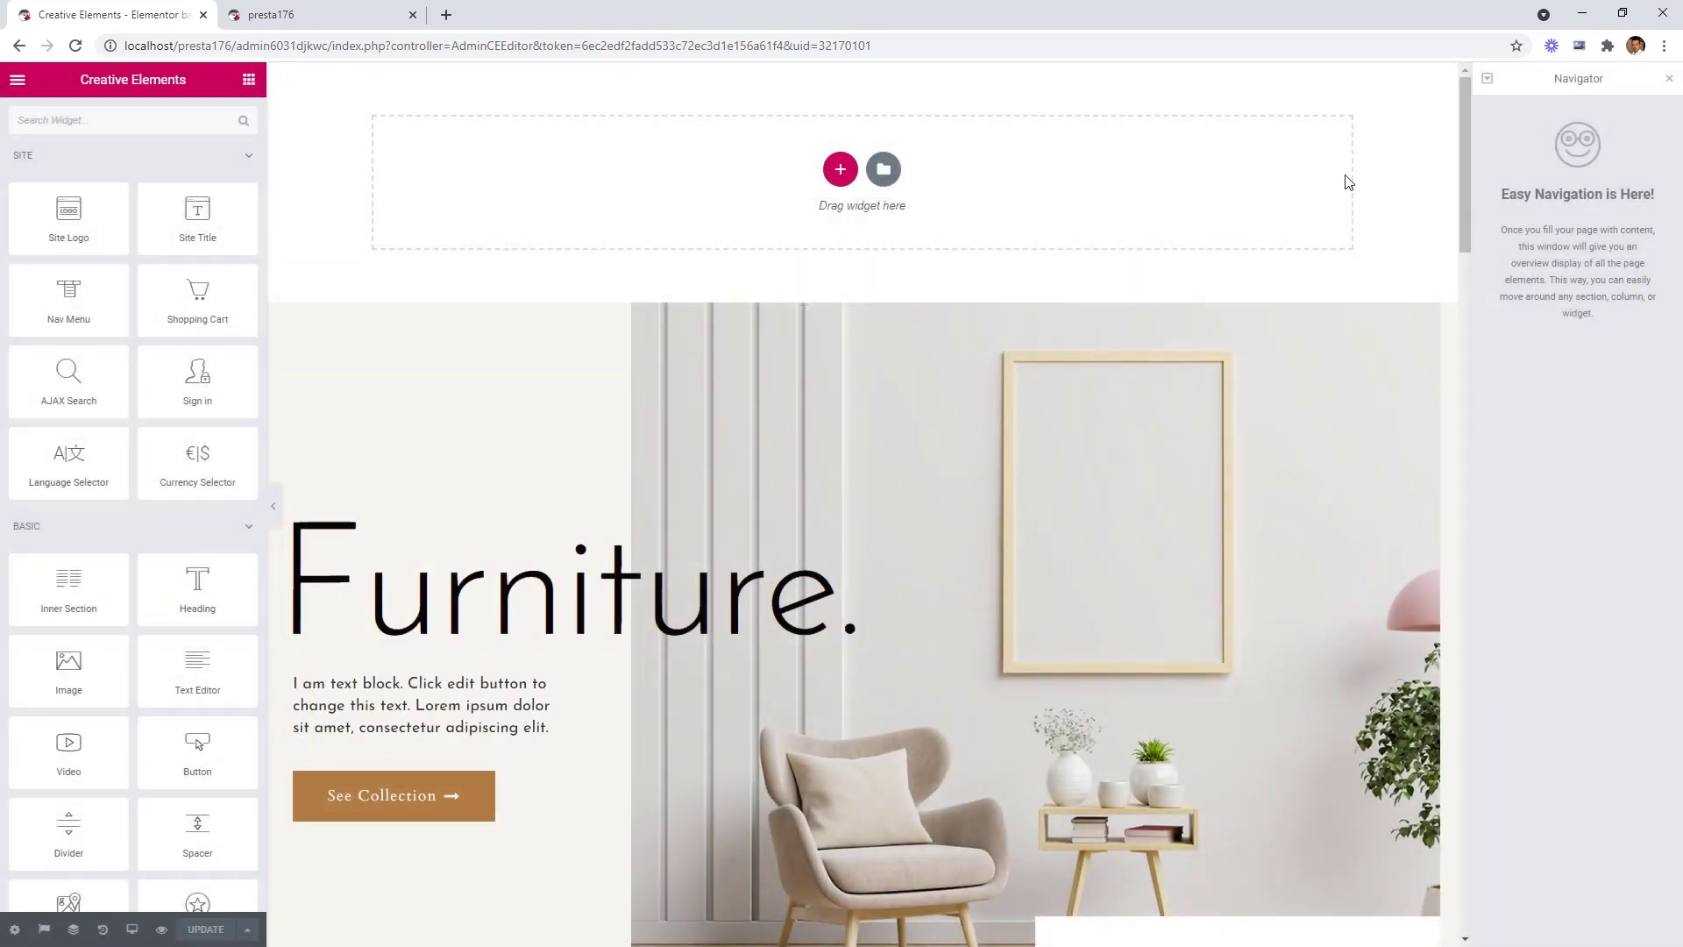
# Add a two-column section with a content width of 1600 and place an Inner Section in its first column.
pyautogui.click(840, 171)
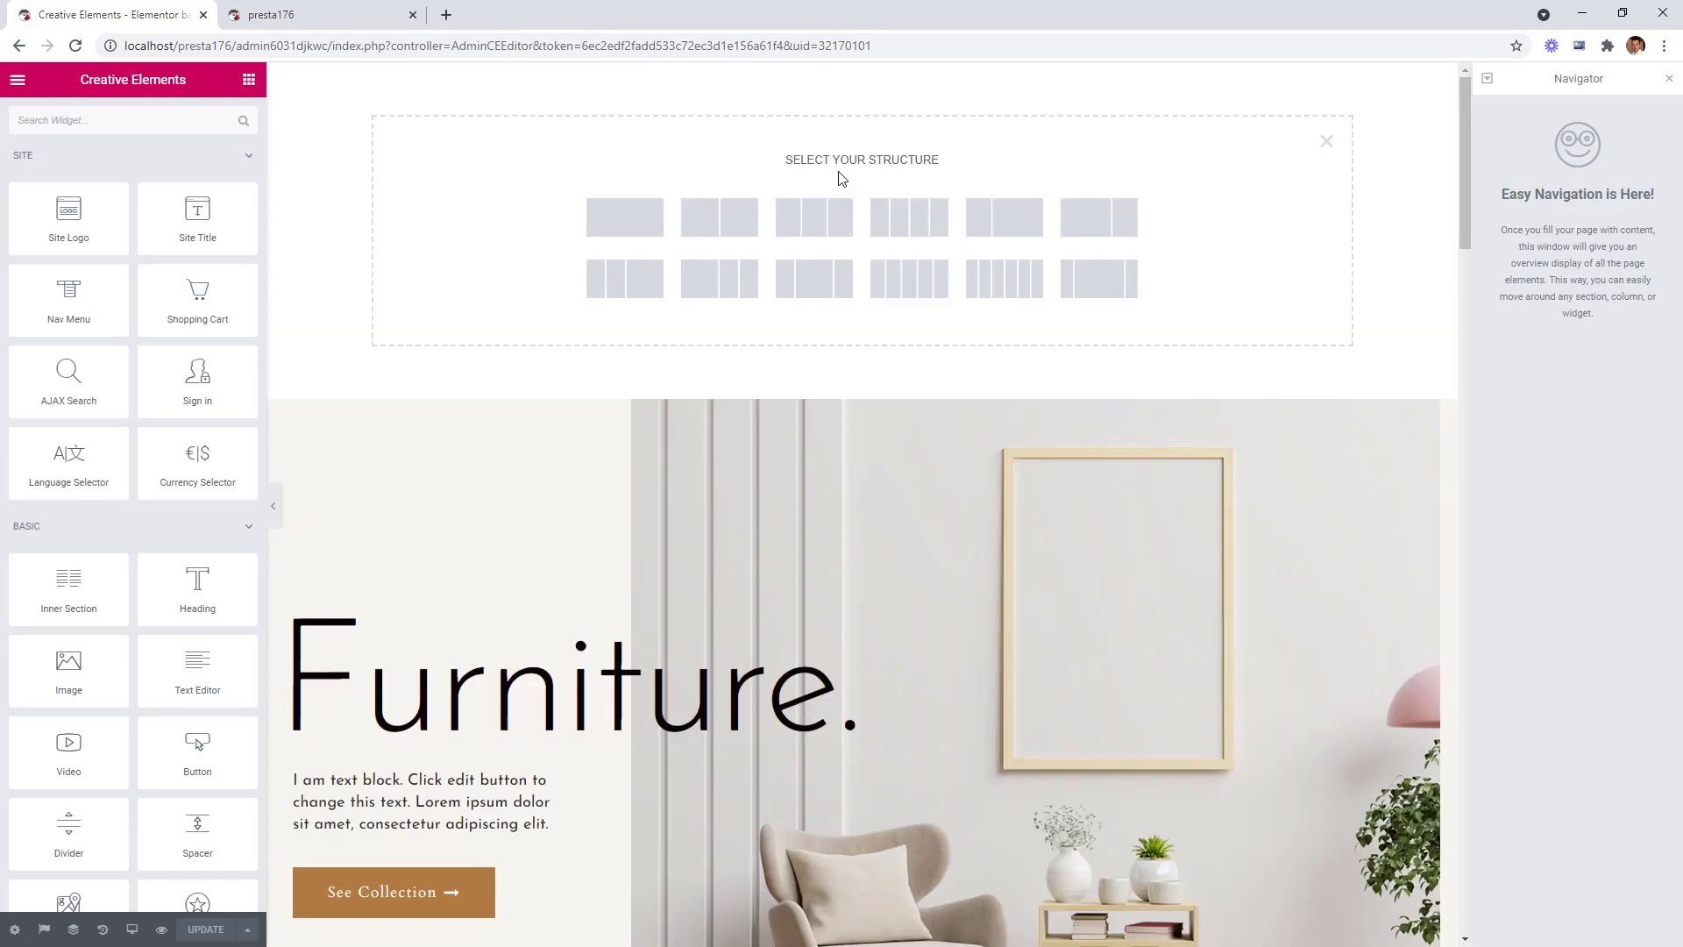
pyautogui.click(752, 218)
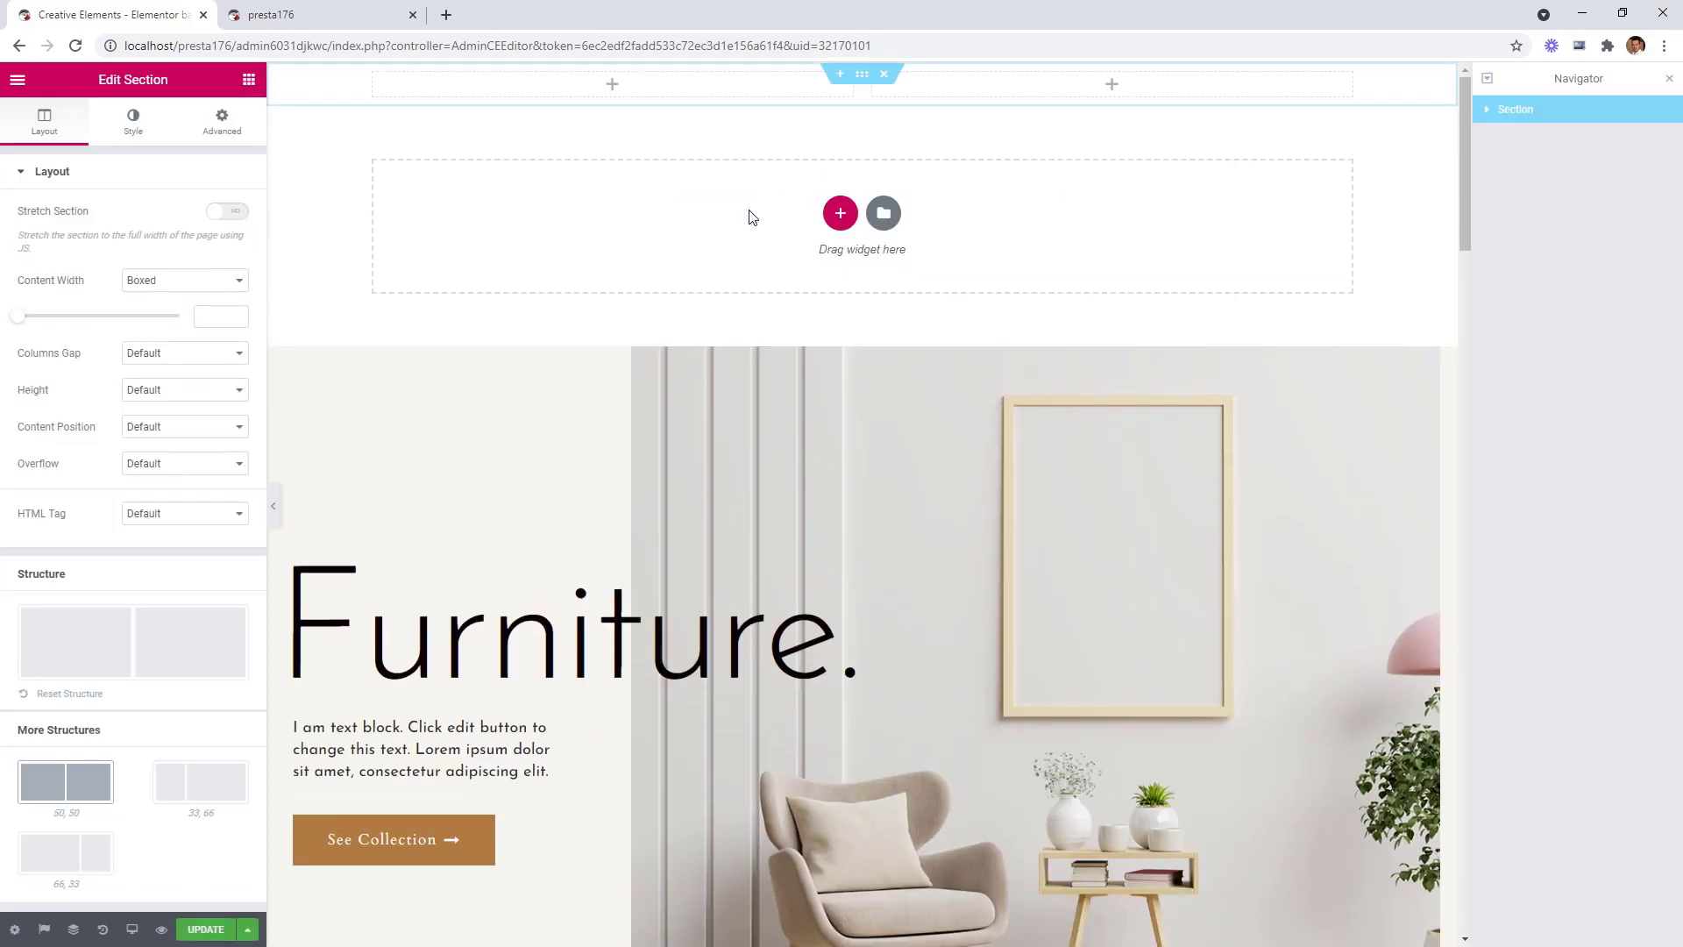
pyautogui.click(219, 319)
pyautogui.write('1600')
pyautogui.click(249, 78)
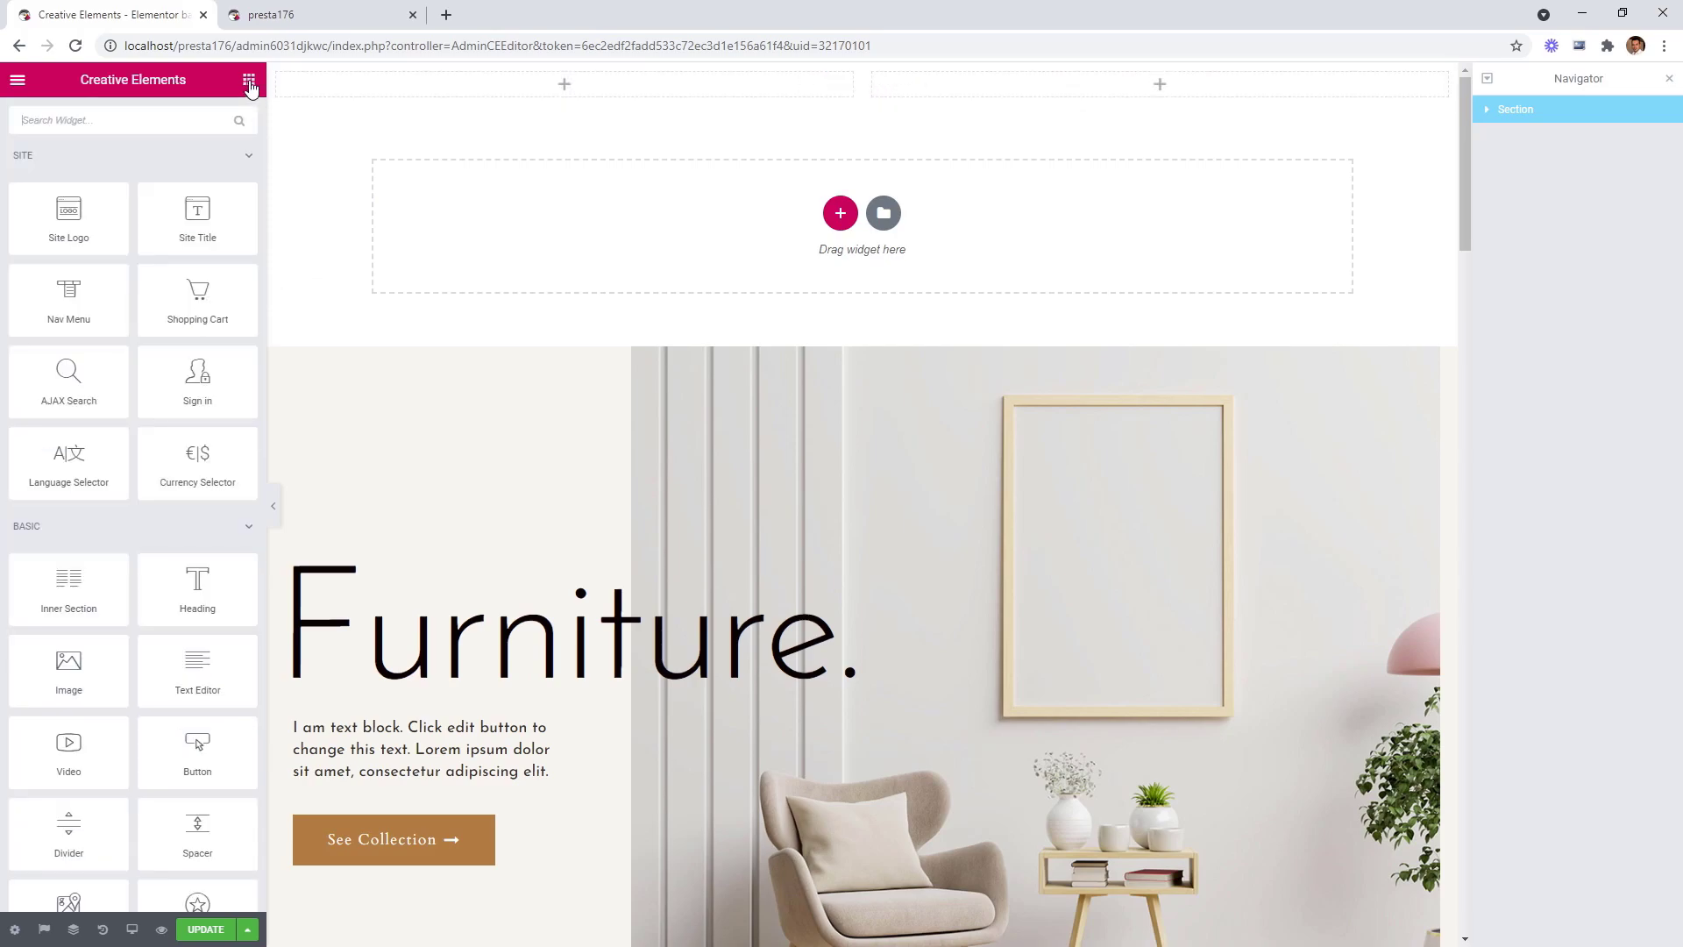
pyautogui.moveTo(68, 596); pyautogui.dragTo(562, 91)
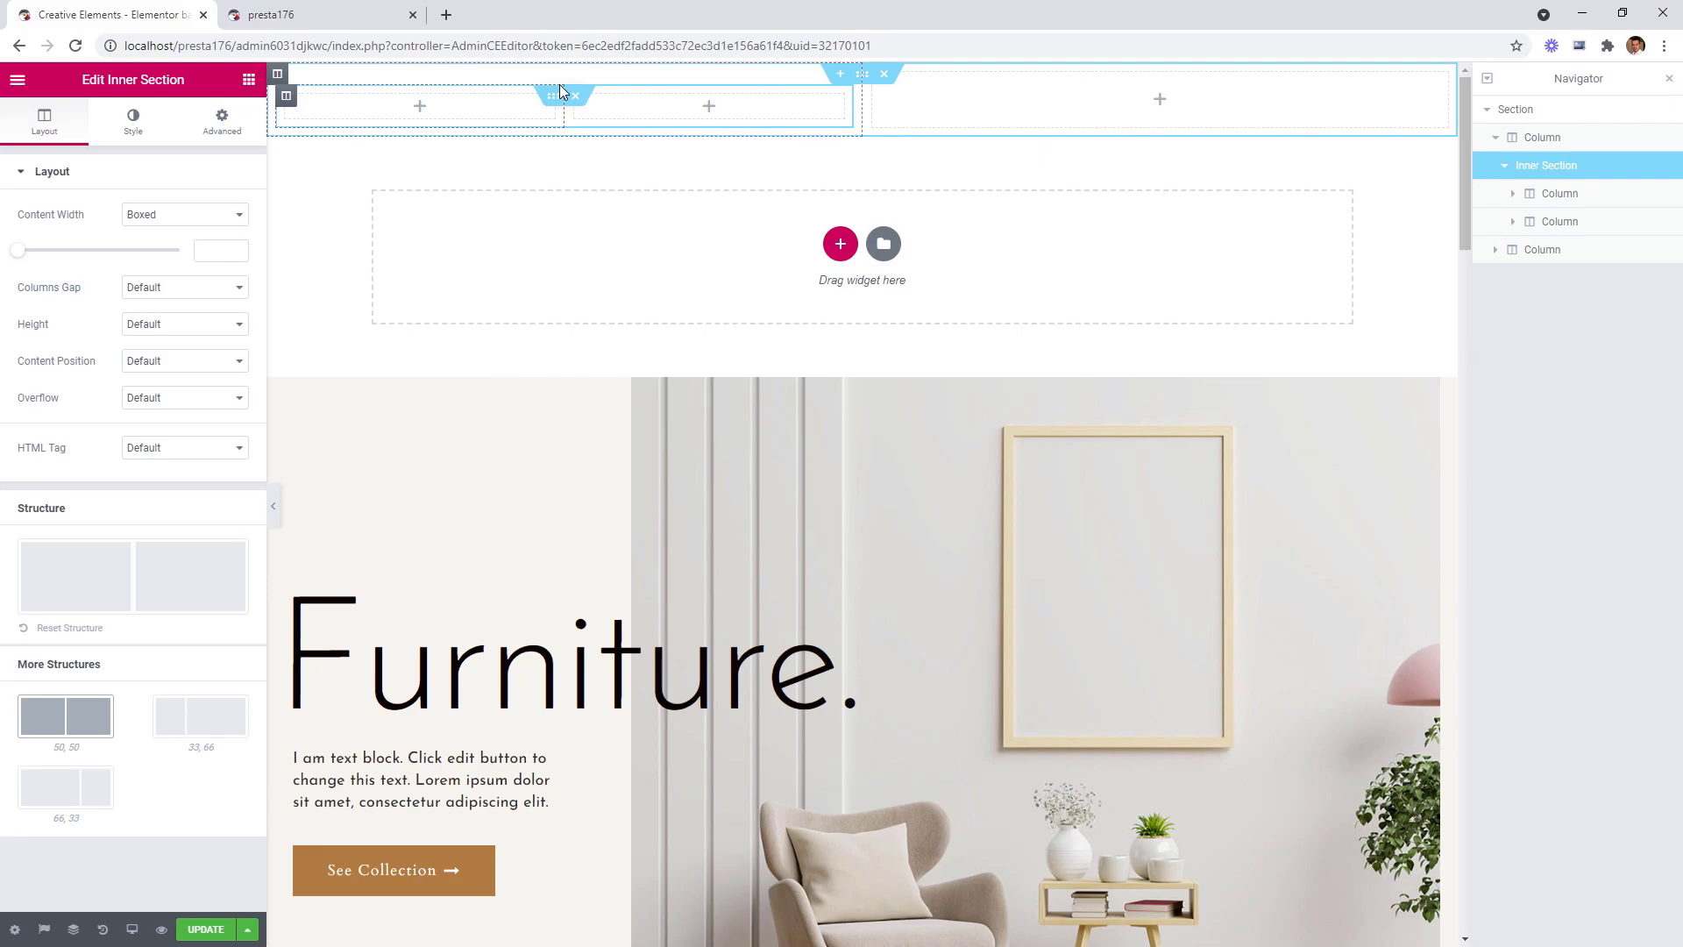
# Add a Site Logo widget to the first column of the inner section and align it left.
pyautogui.click(249, 80)
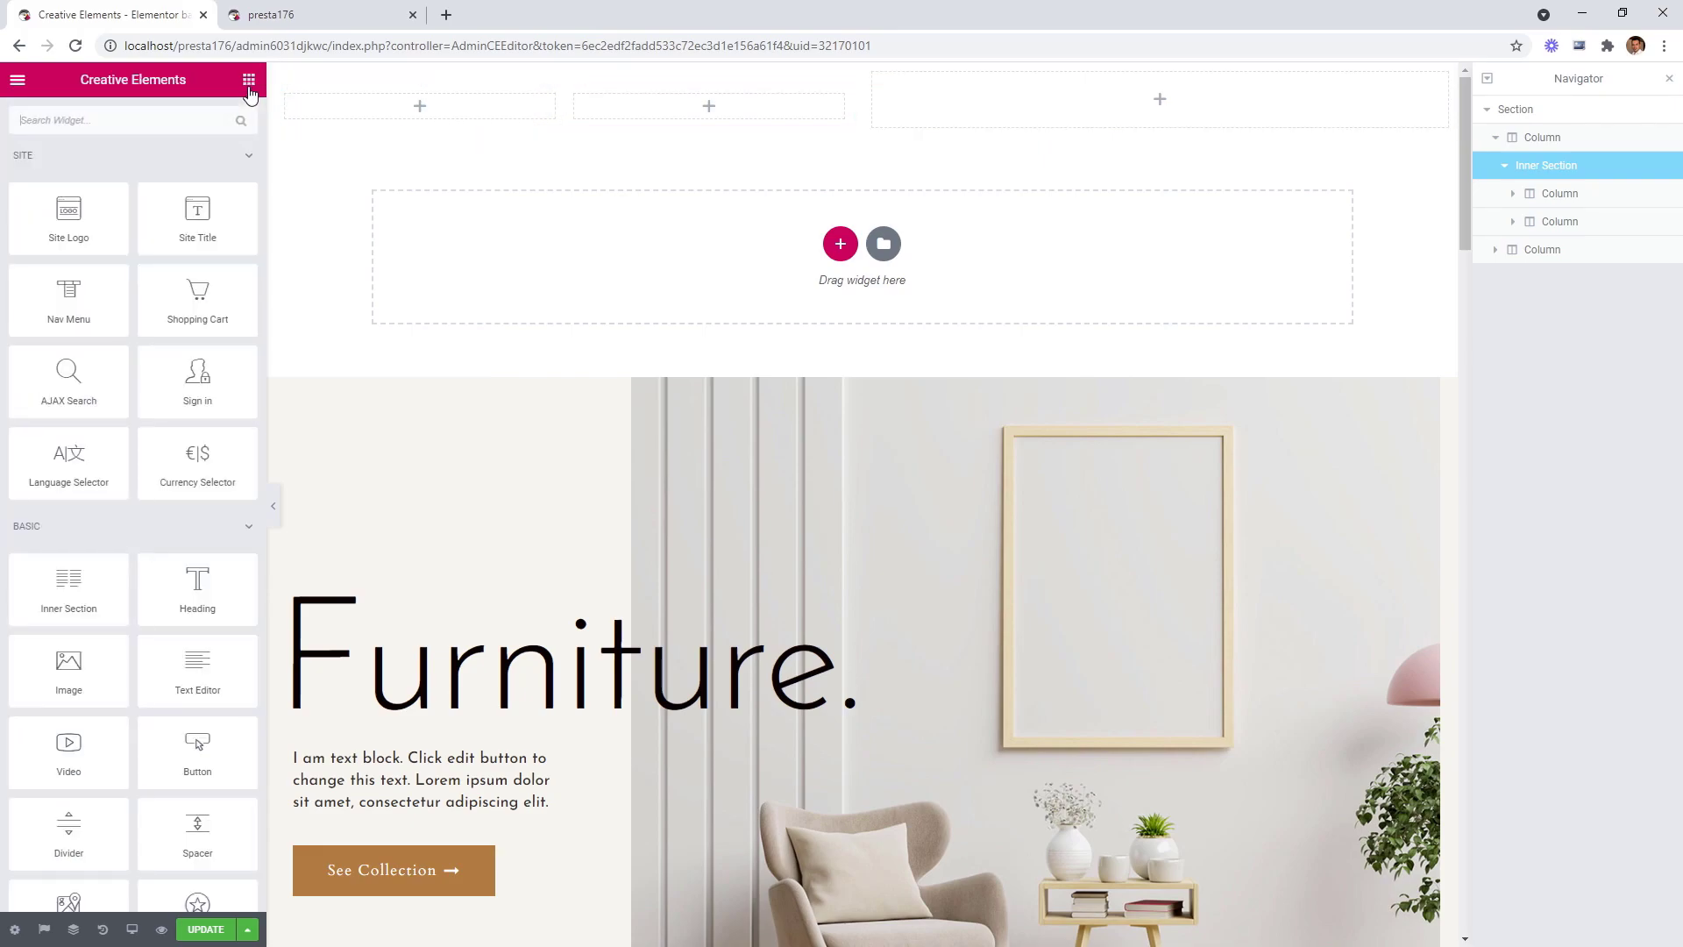
pyautogui.moveTo(68, 219); pyautogui.dragTo(425, 120)
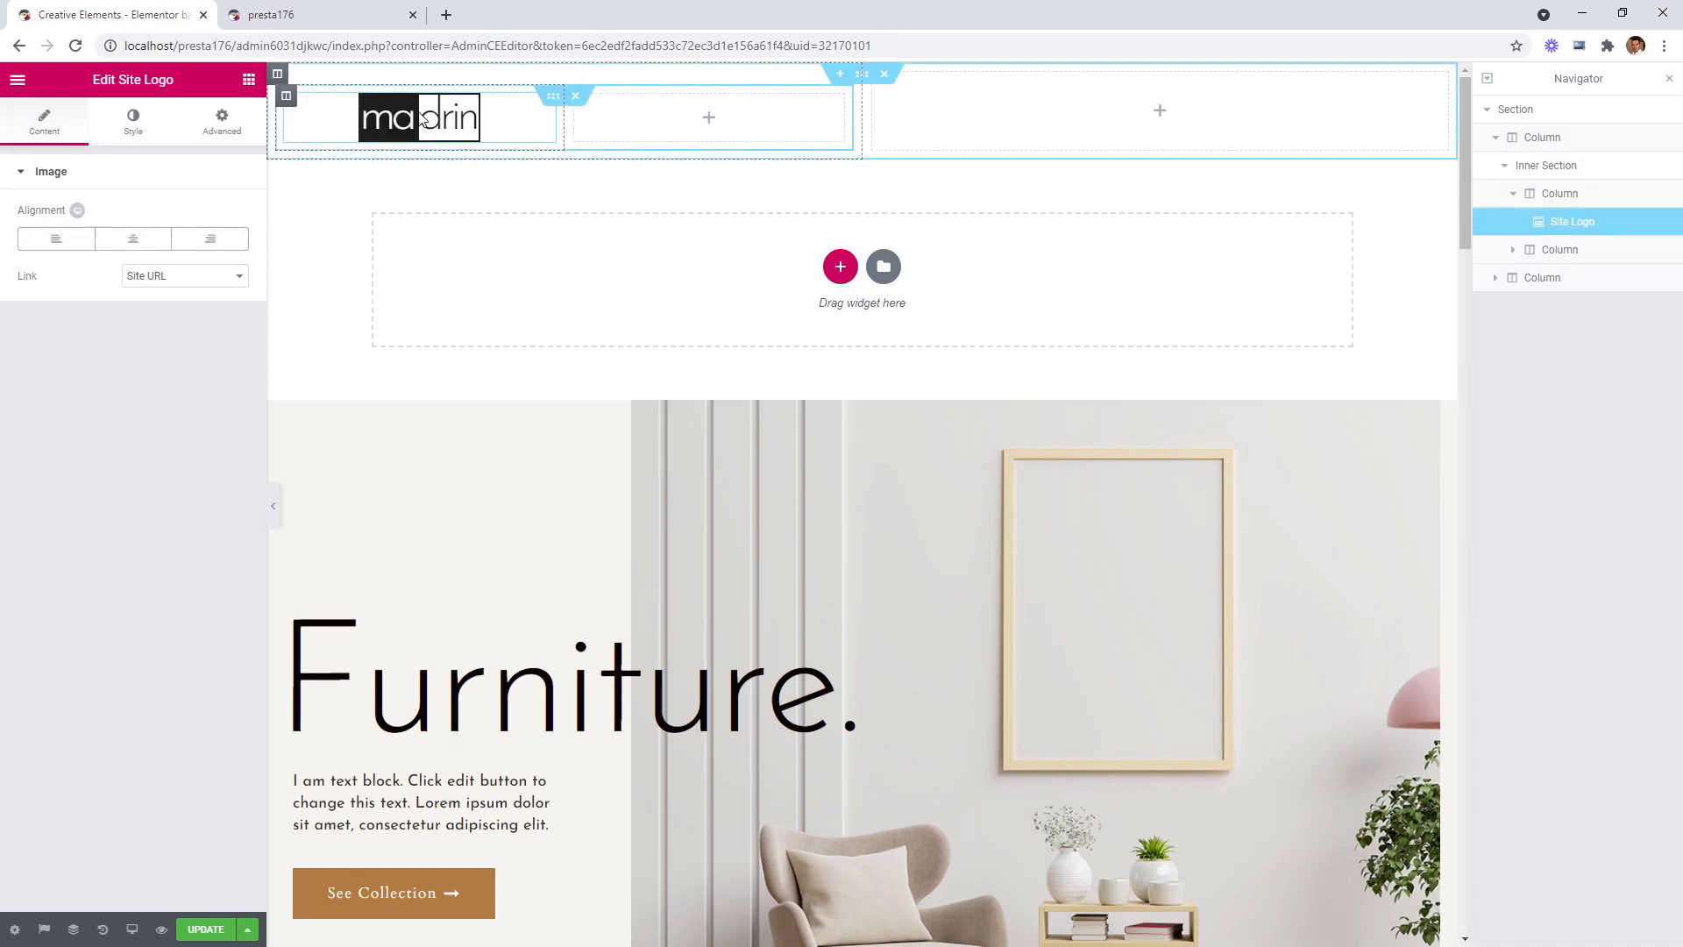
pyautogui.click(73, 243)
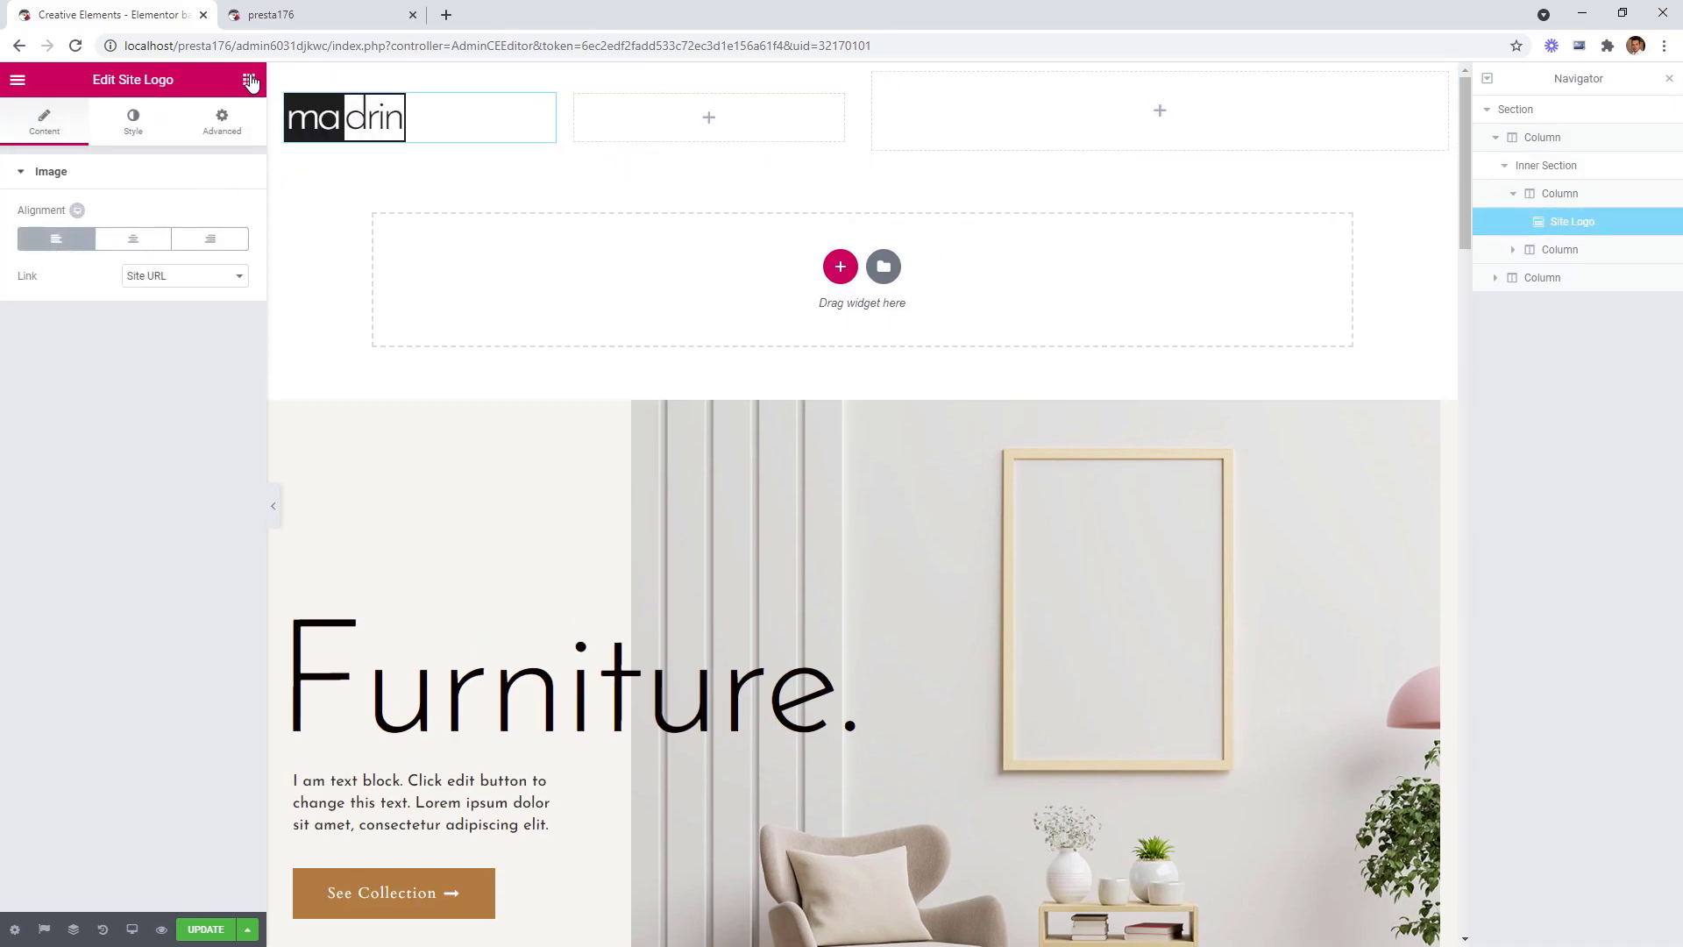
# Add a Nav Menu widget to the inner section's second column and resize the columns so the menu fits on one line.
pyautogui.click(250, 81)
pyautogui.moveTo(77, 302); pyautogui.dragTo(668, 122)
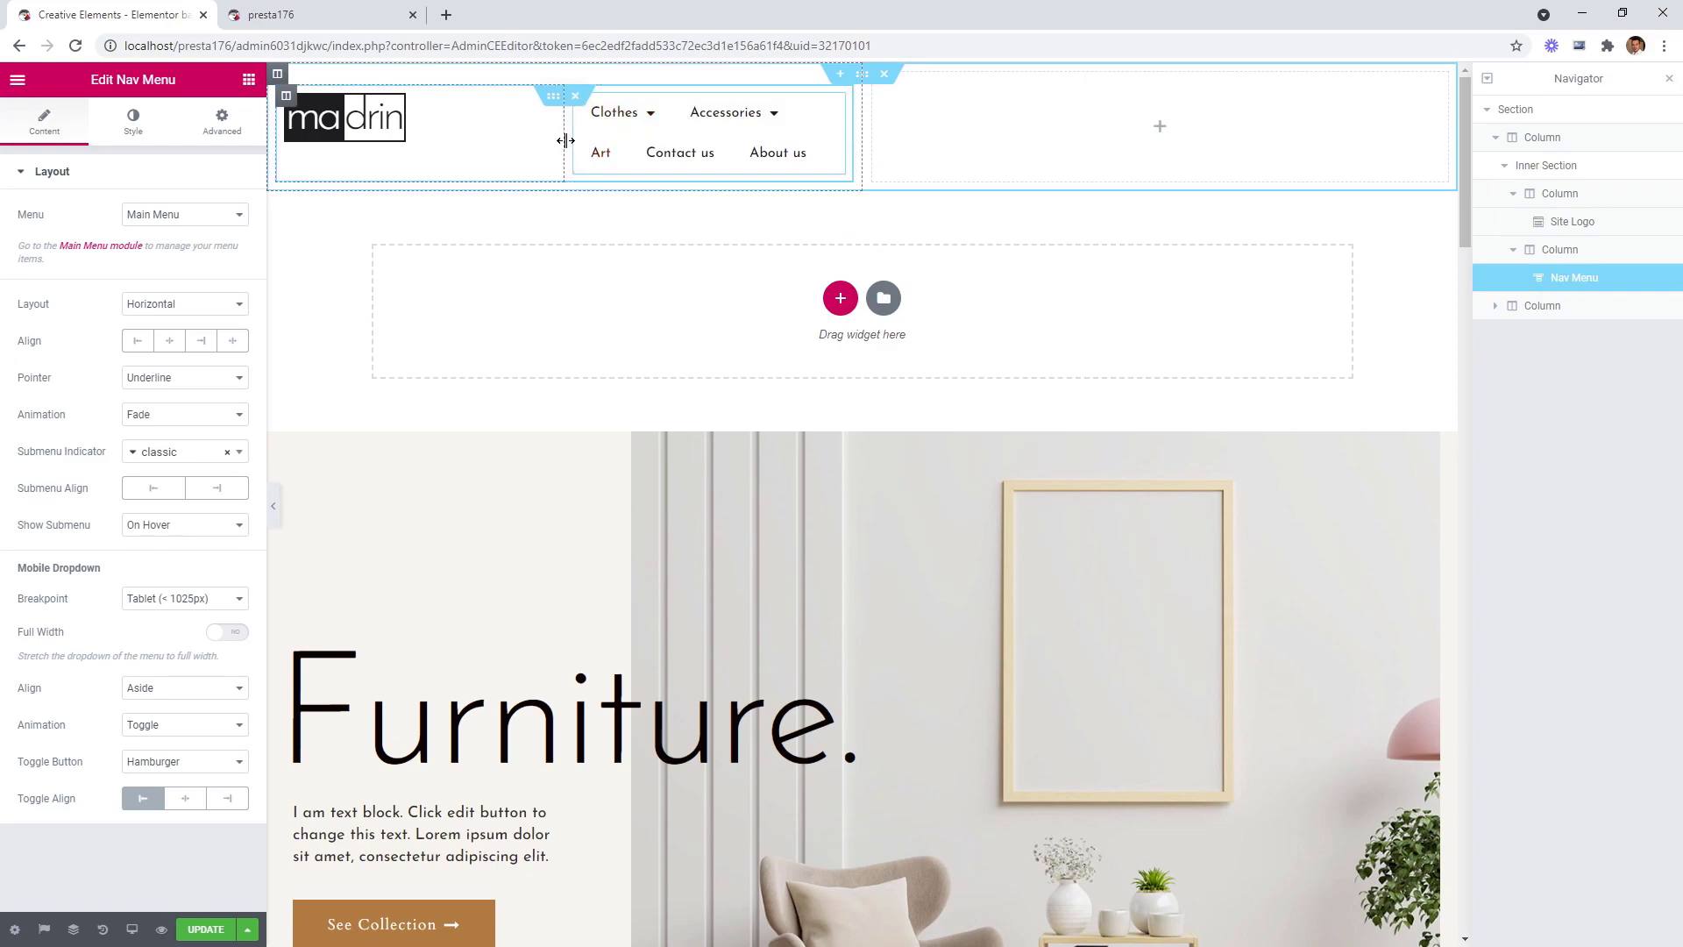
pyautogui.moveTo(860, 135); pyautogui.dragTo(1098, 156)
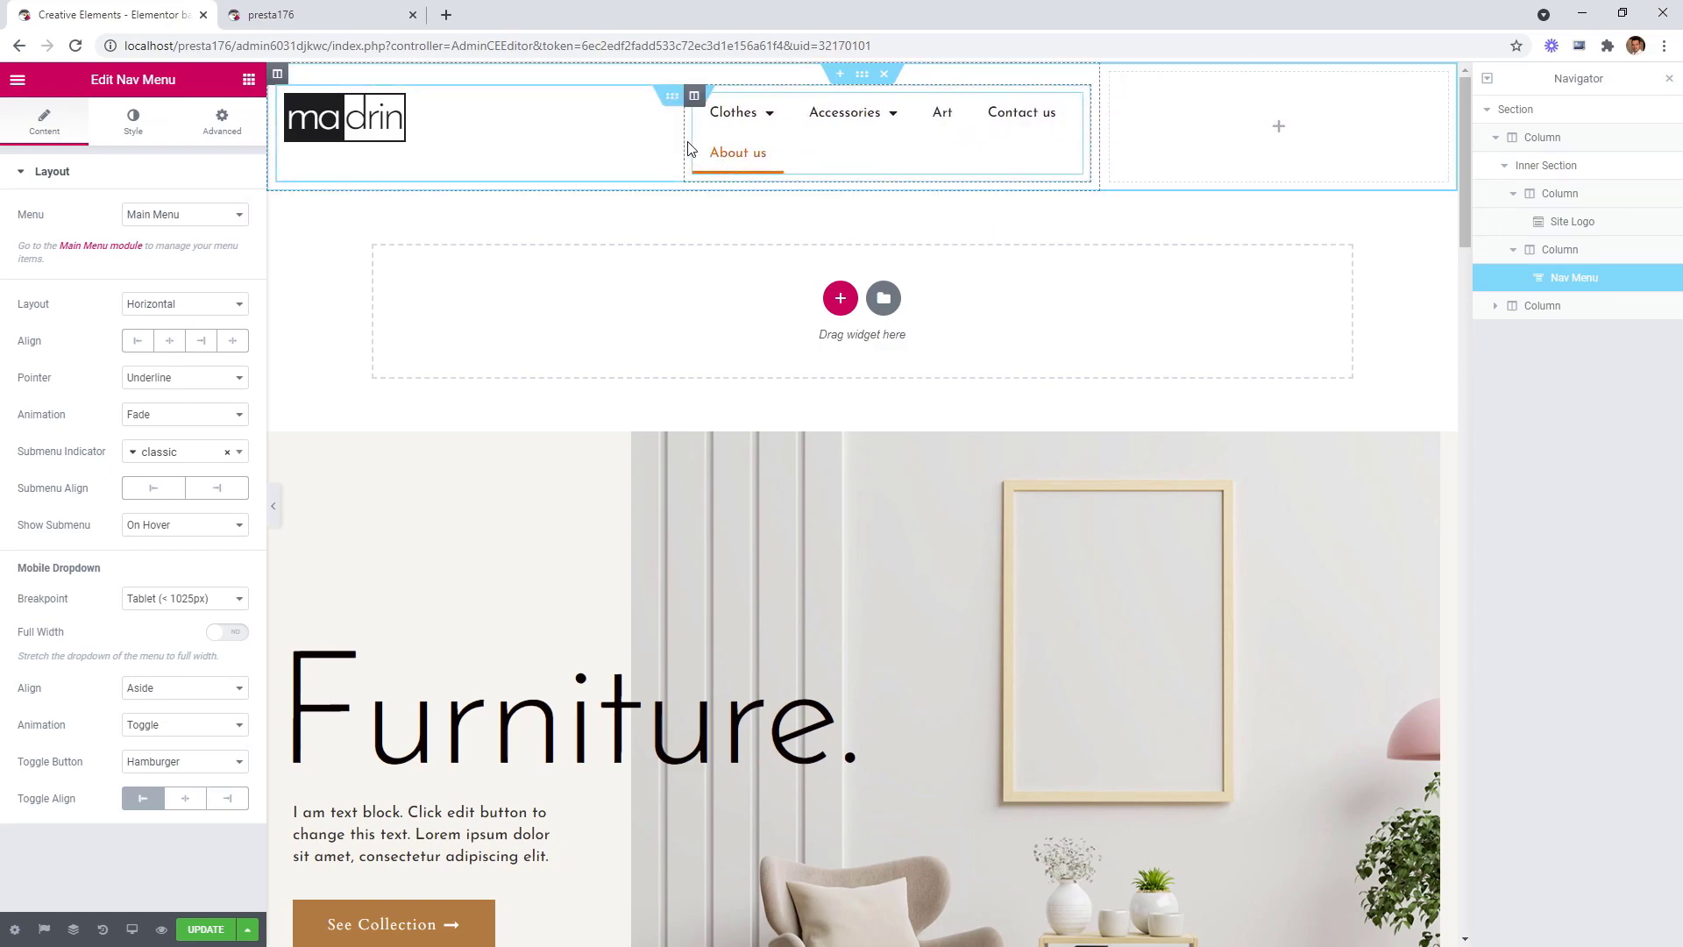
pyautogui.moveTo(687, 140); pyautogui.dragTo(441, 158)
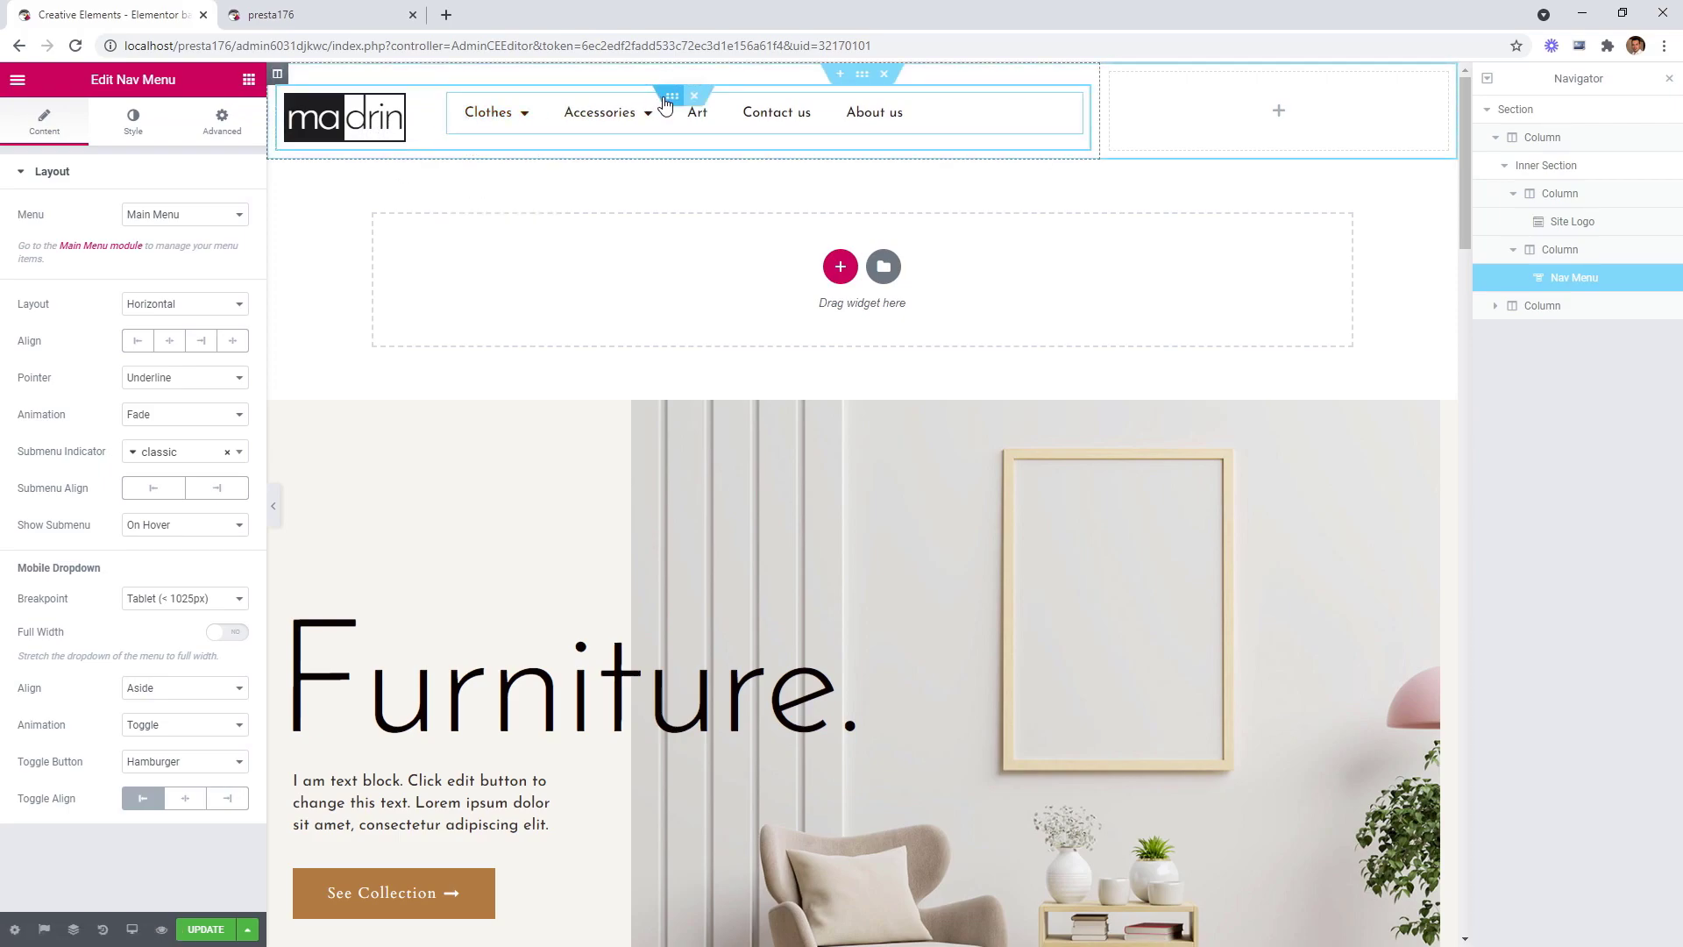
# Set the inner section's content position to Middle and columns gap to No Gap, and preview the header with its Clothes submenu at full width.
pyautogui.click(544, 145)
pyautogui.click(185, 360)
pyautogui.click(143, 407)
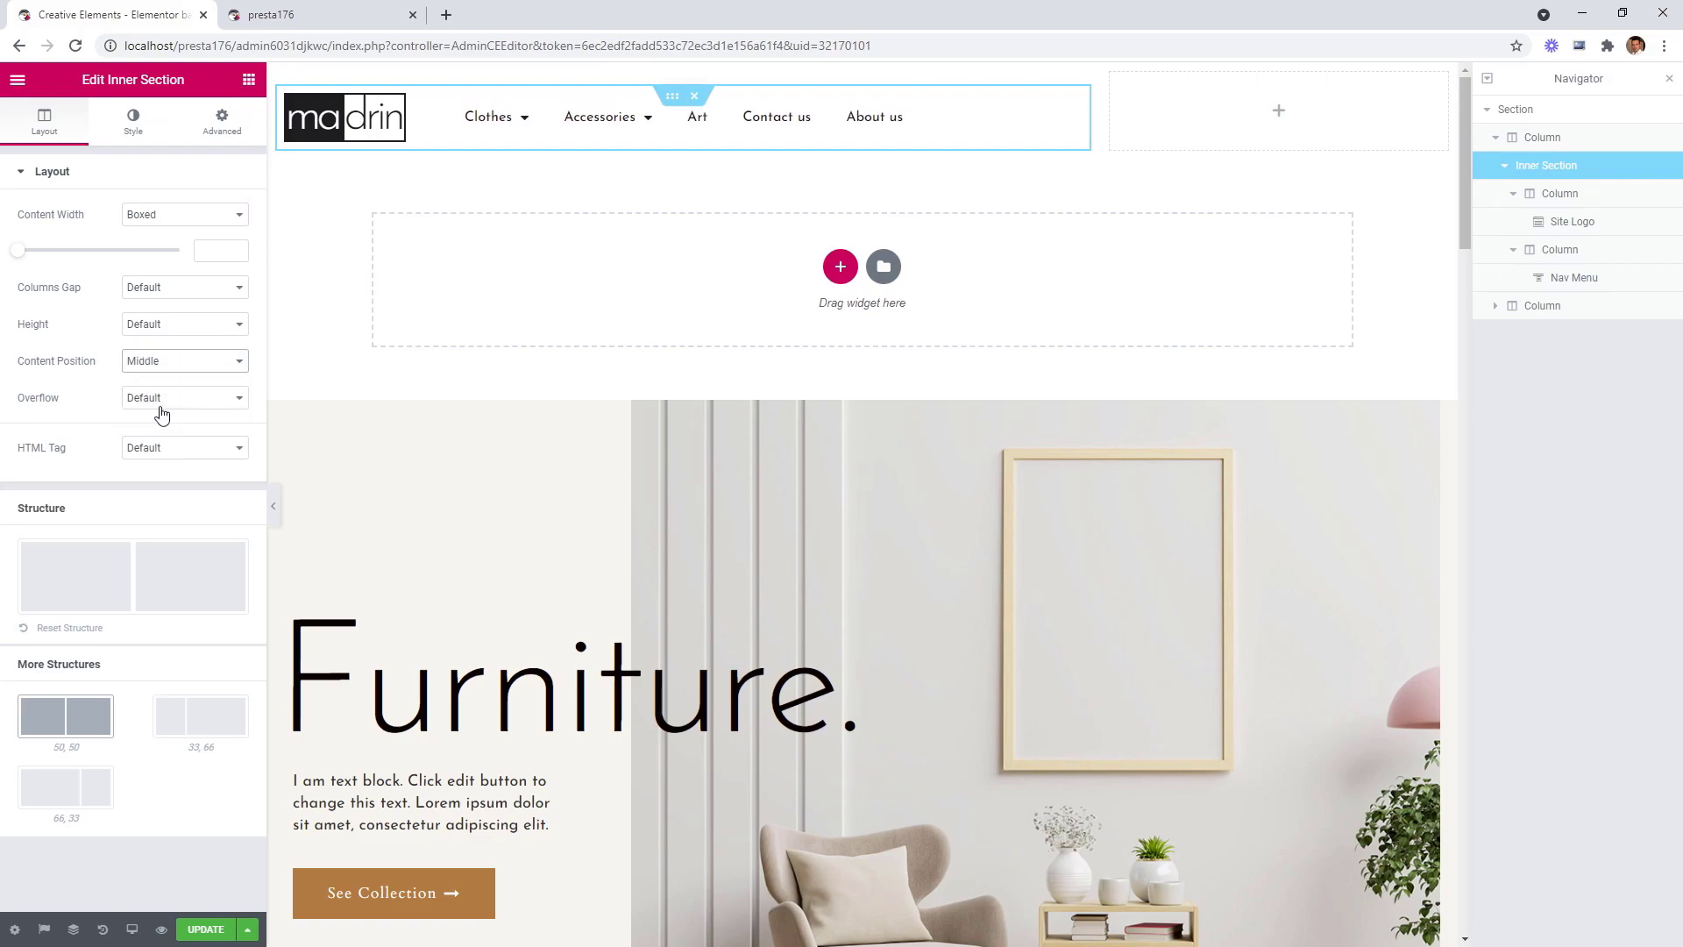
pyautogui.click(158, 289)
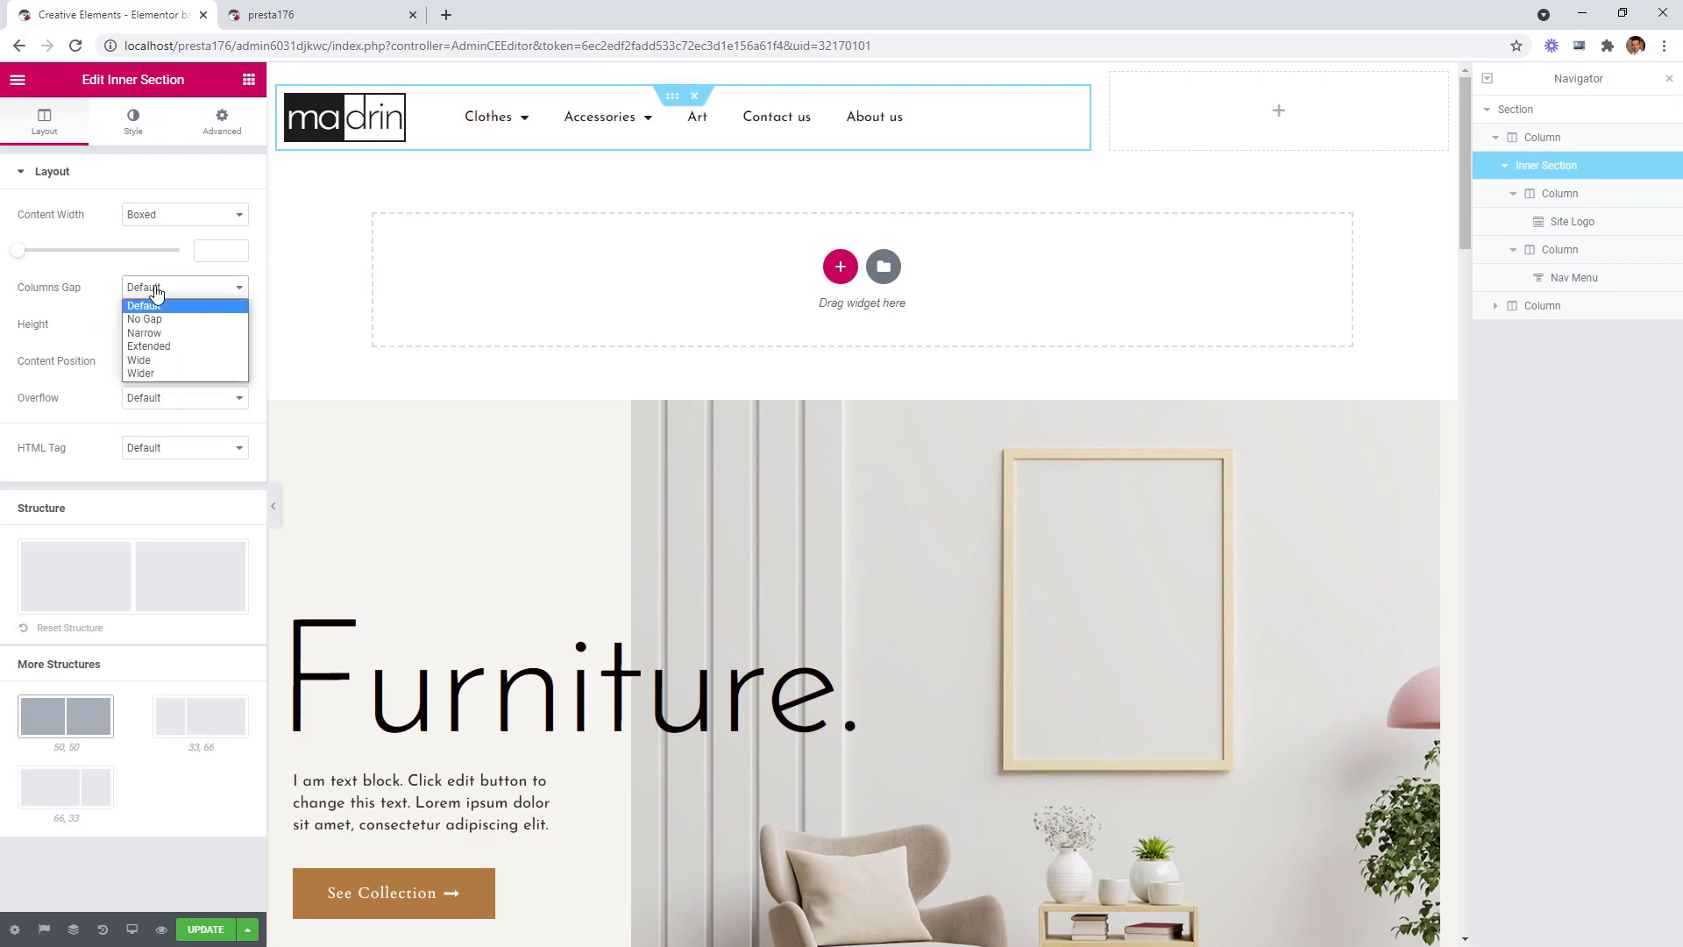
pyautogui.click(161, 320)
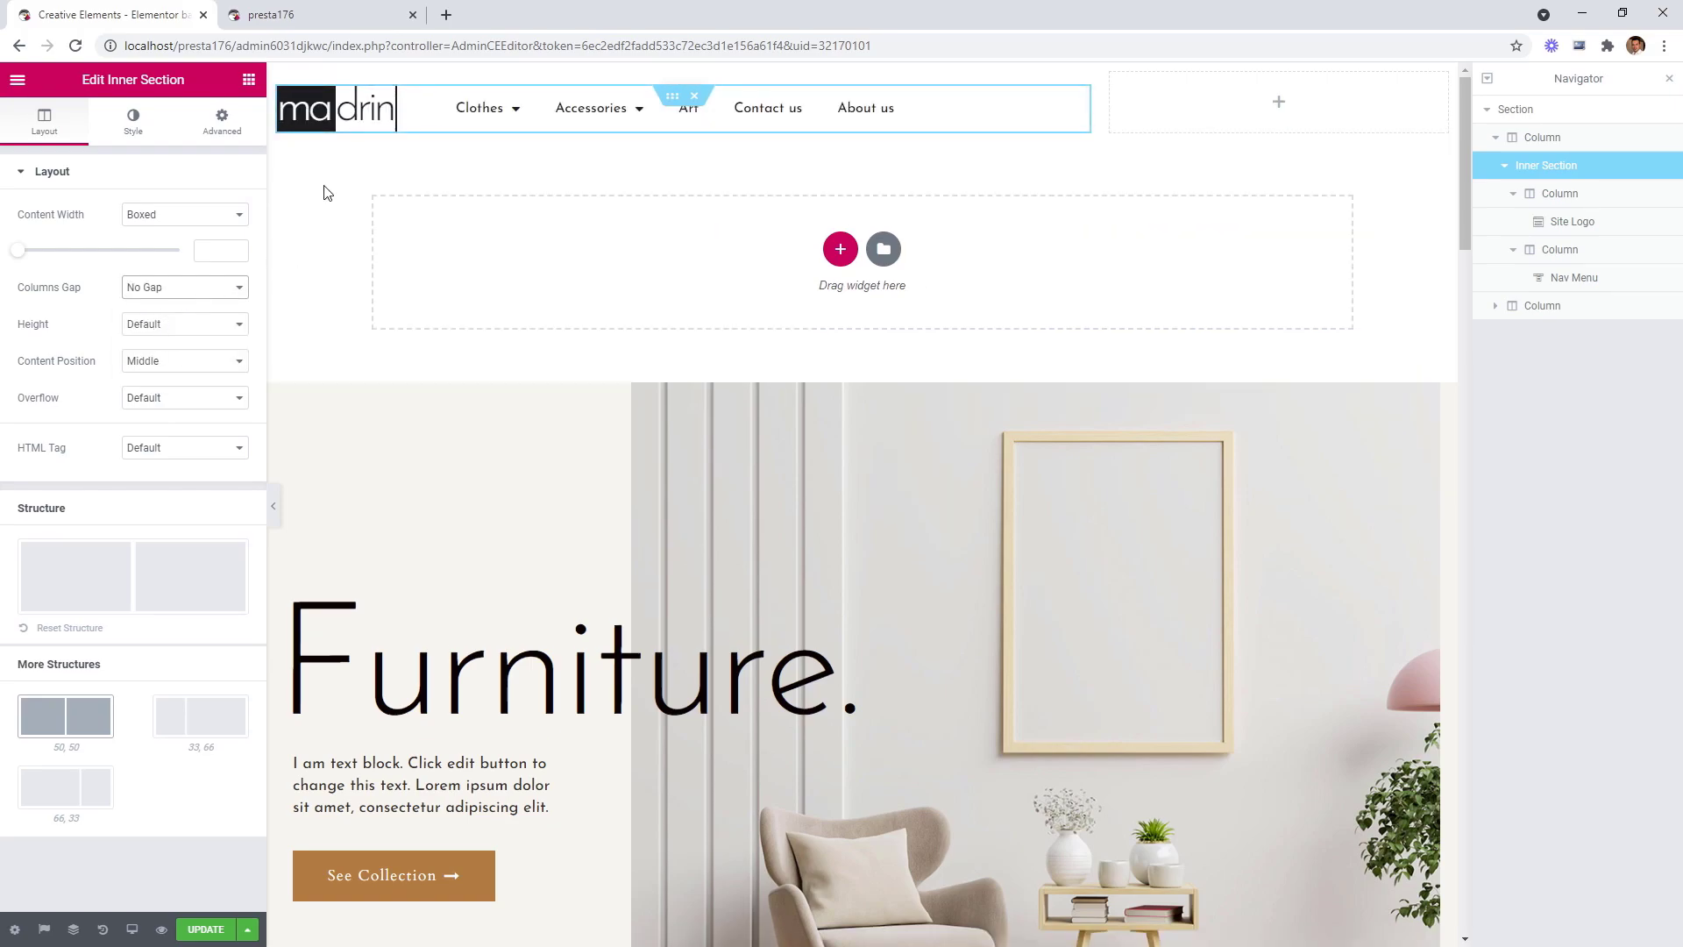
pyautogui.click(274, 506)
pyautogui.moveTo(396, 107)
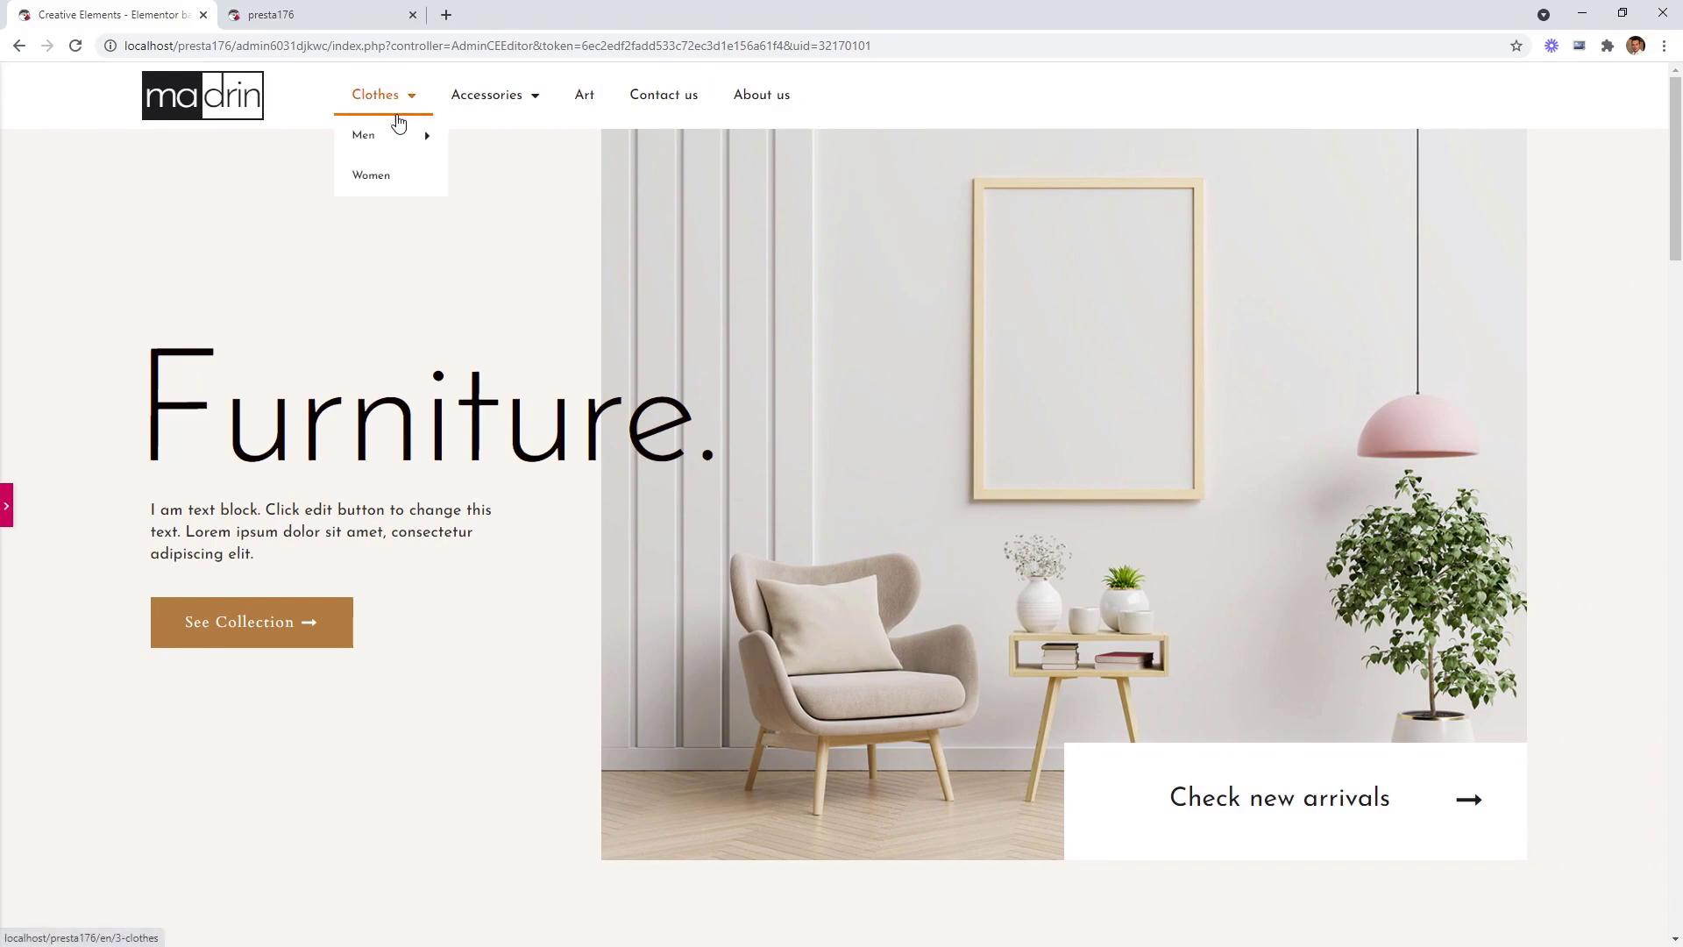
# Close the full-width header preview and set the Nav Menu widget's pointer to None.
pyautogui.moveTo(397, 147)
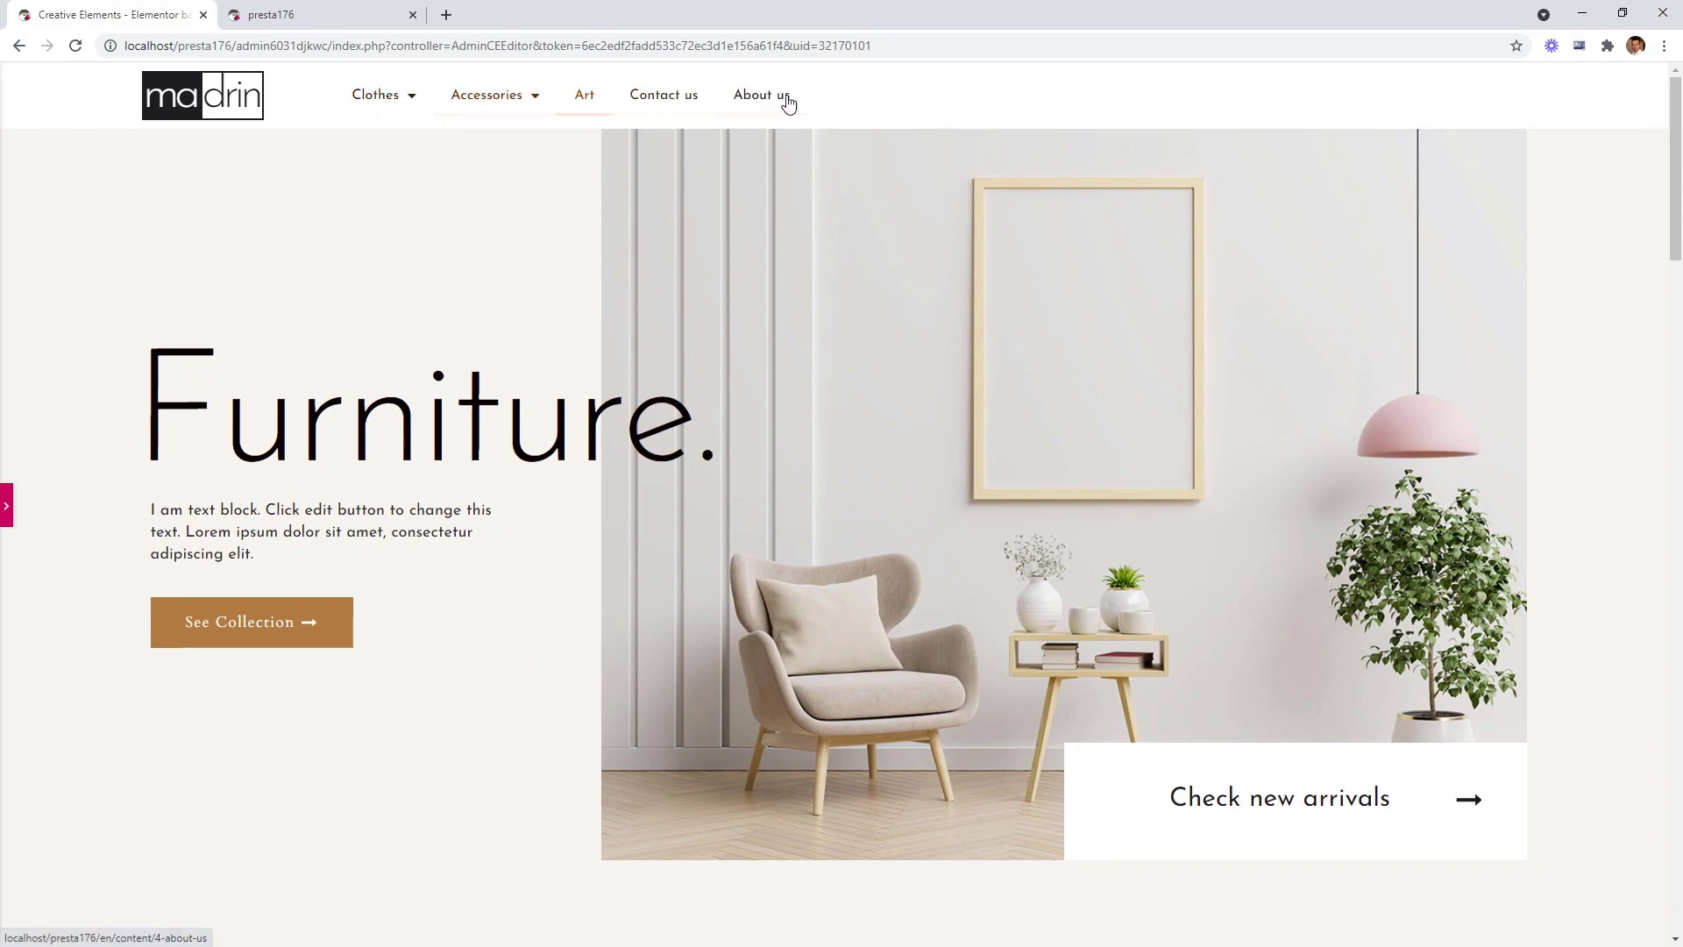
pyautogui.click(7, 506)
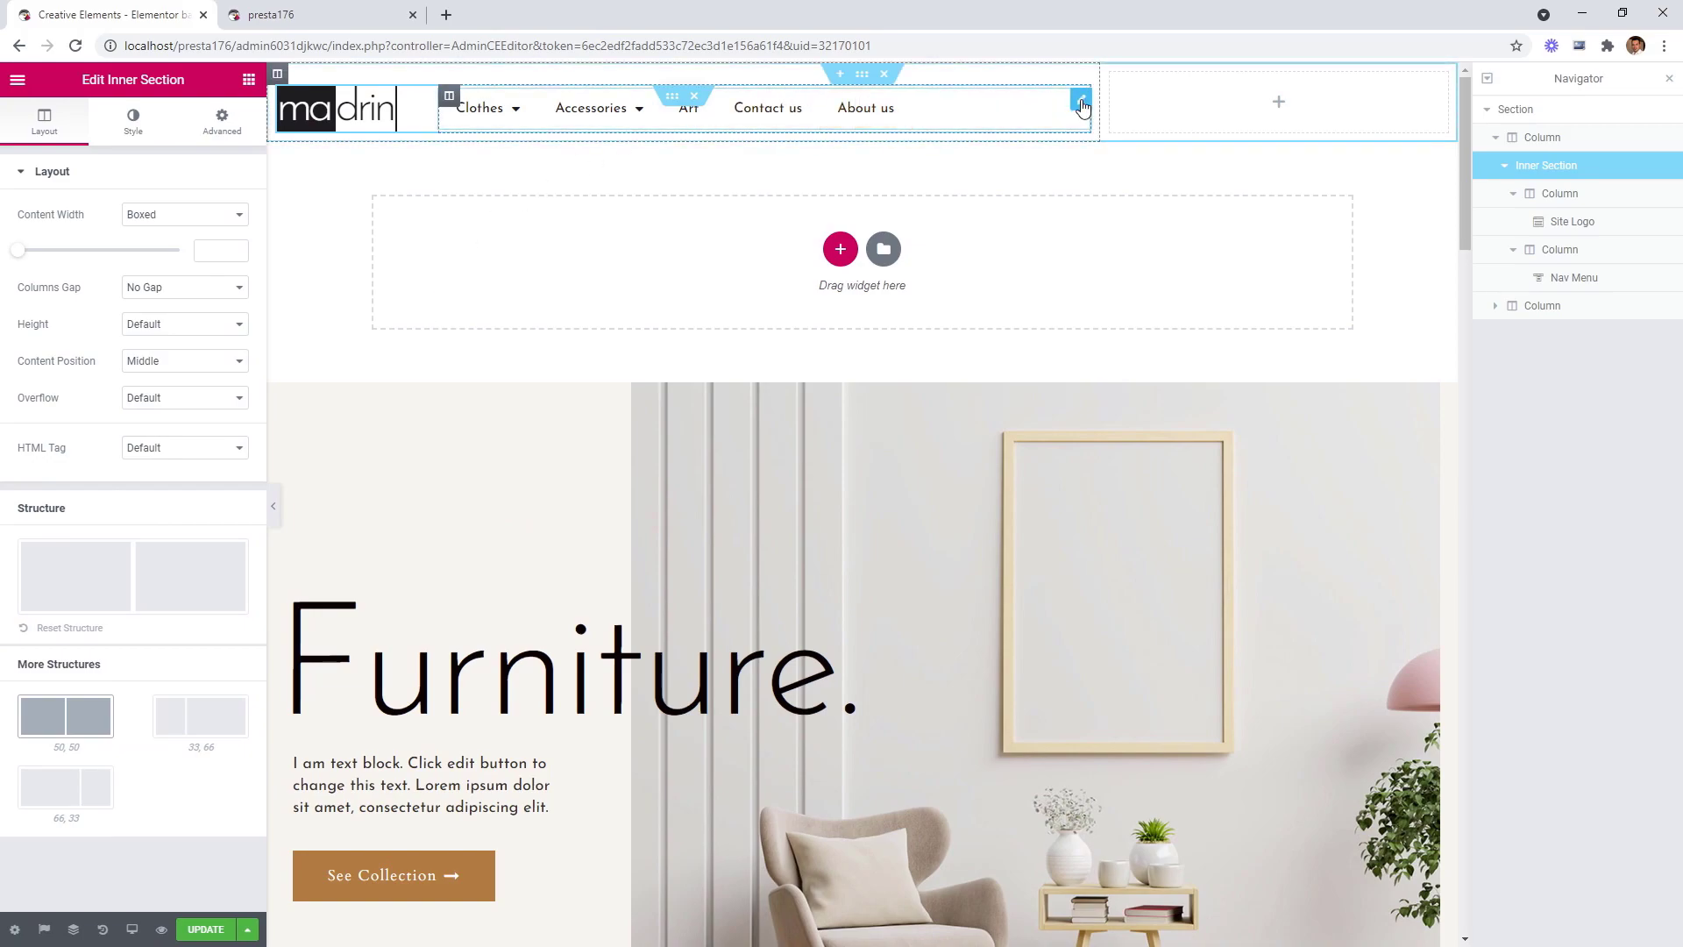
pyautogui.click(1082, 101)
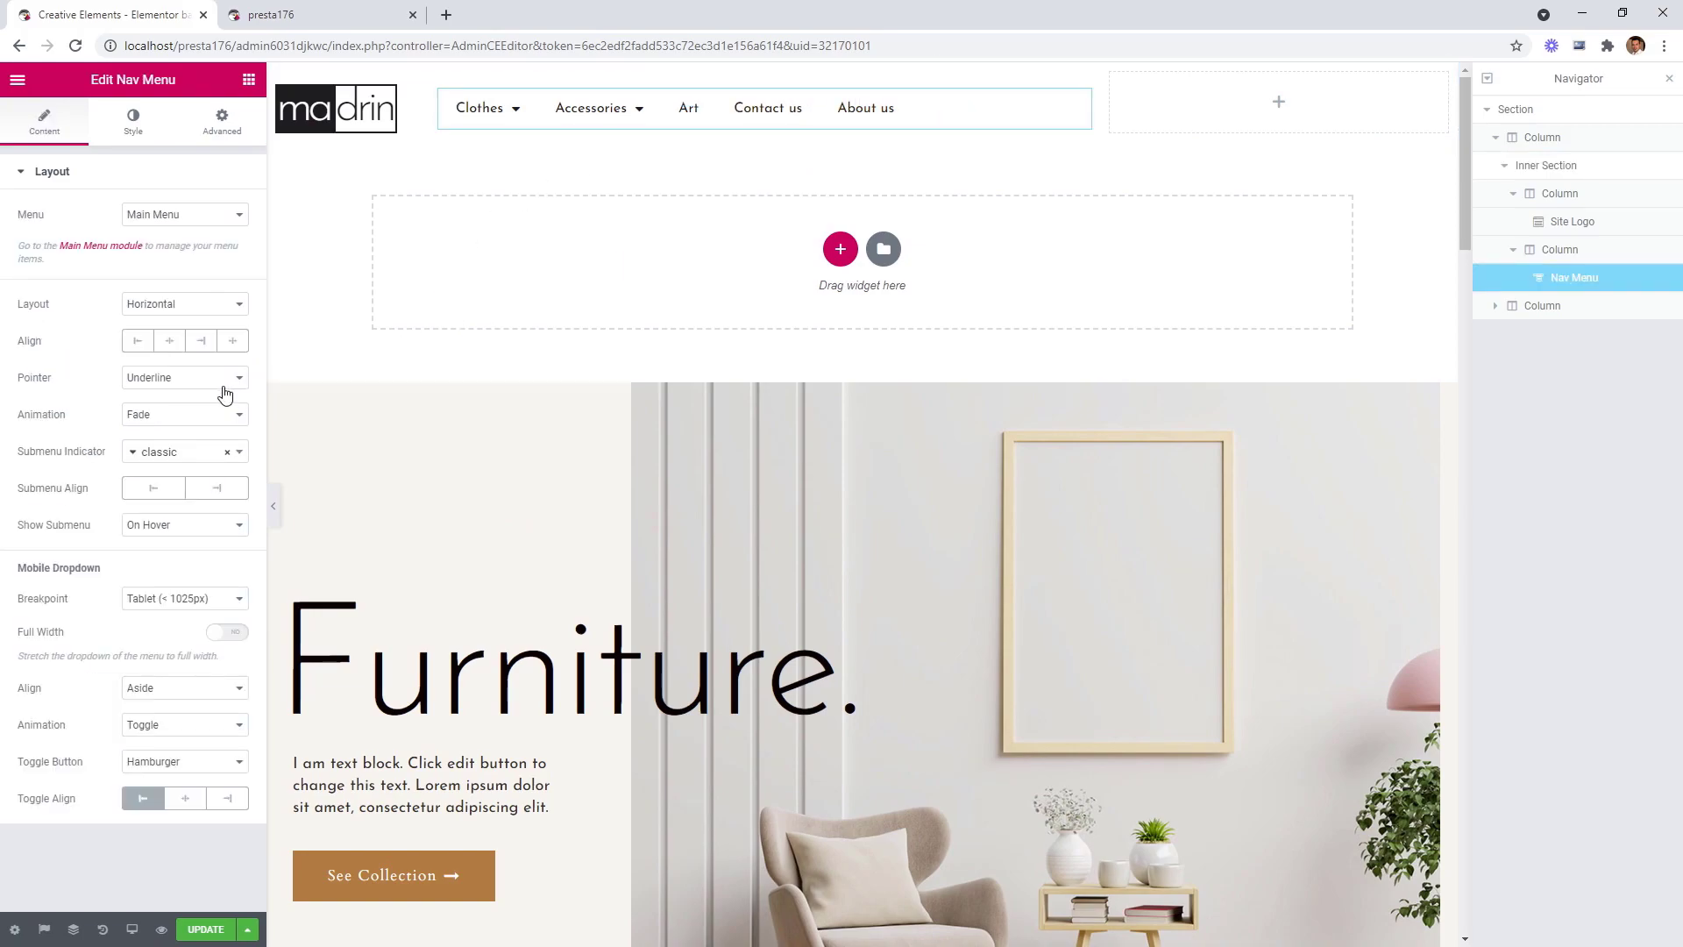
pyautogui.click(196, 386)
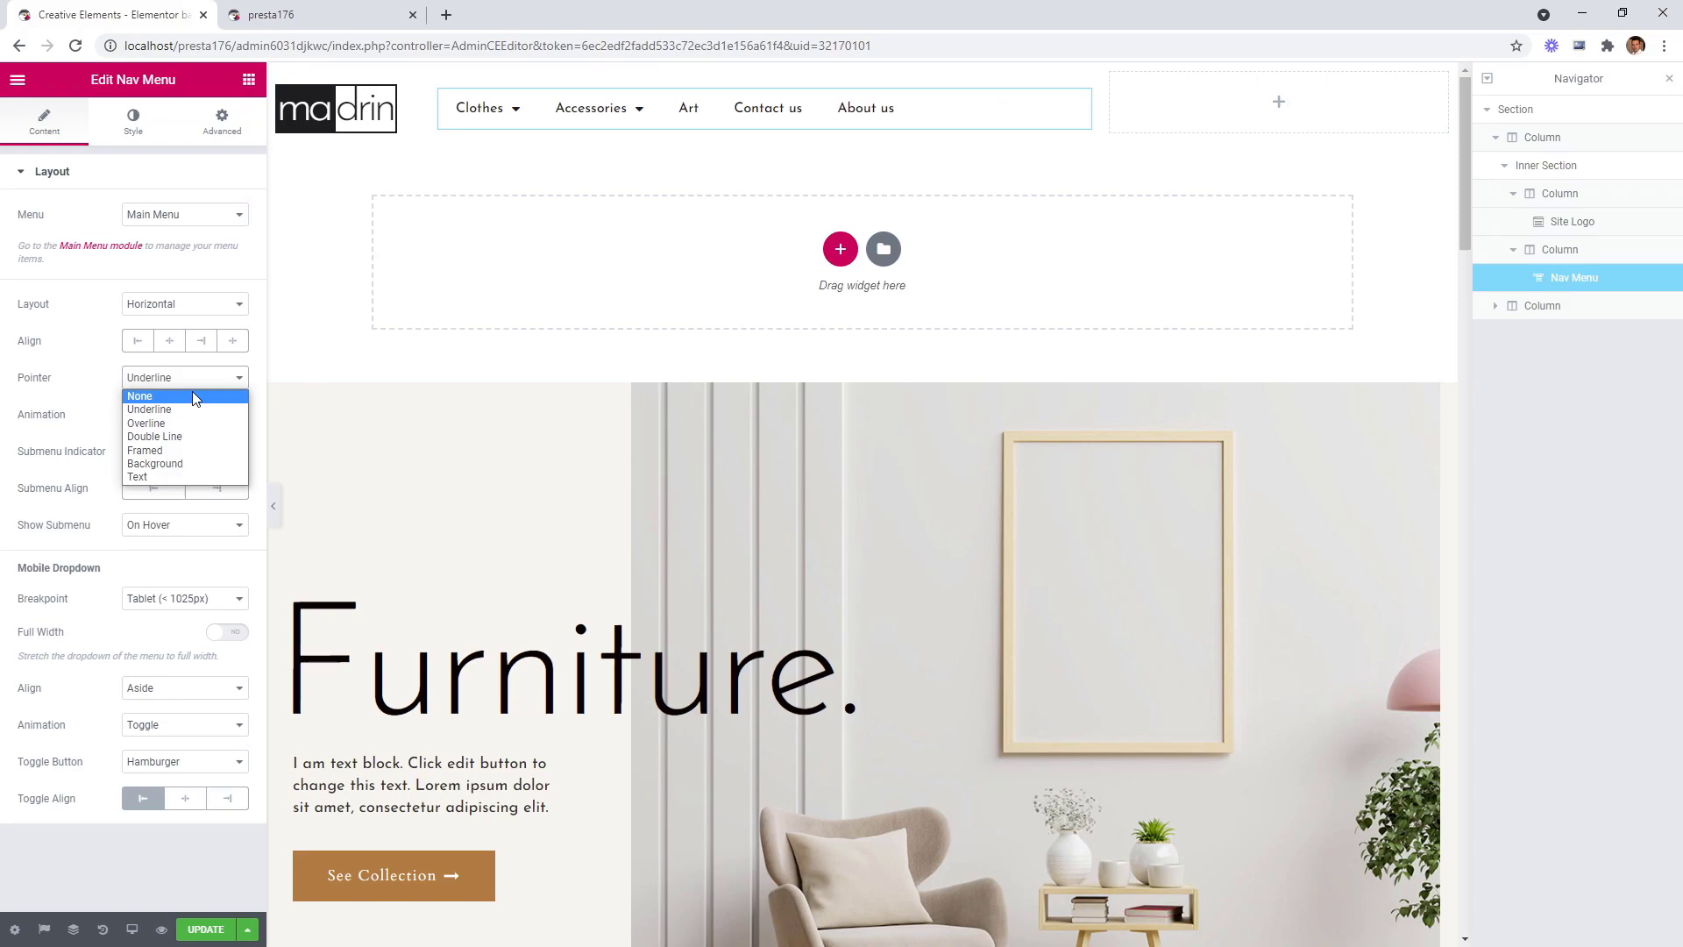
pyautogui.click(192, 396)
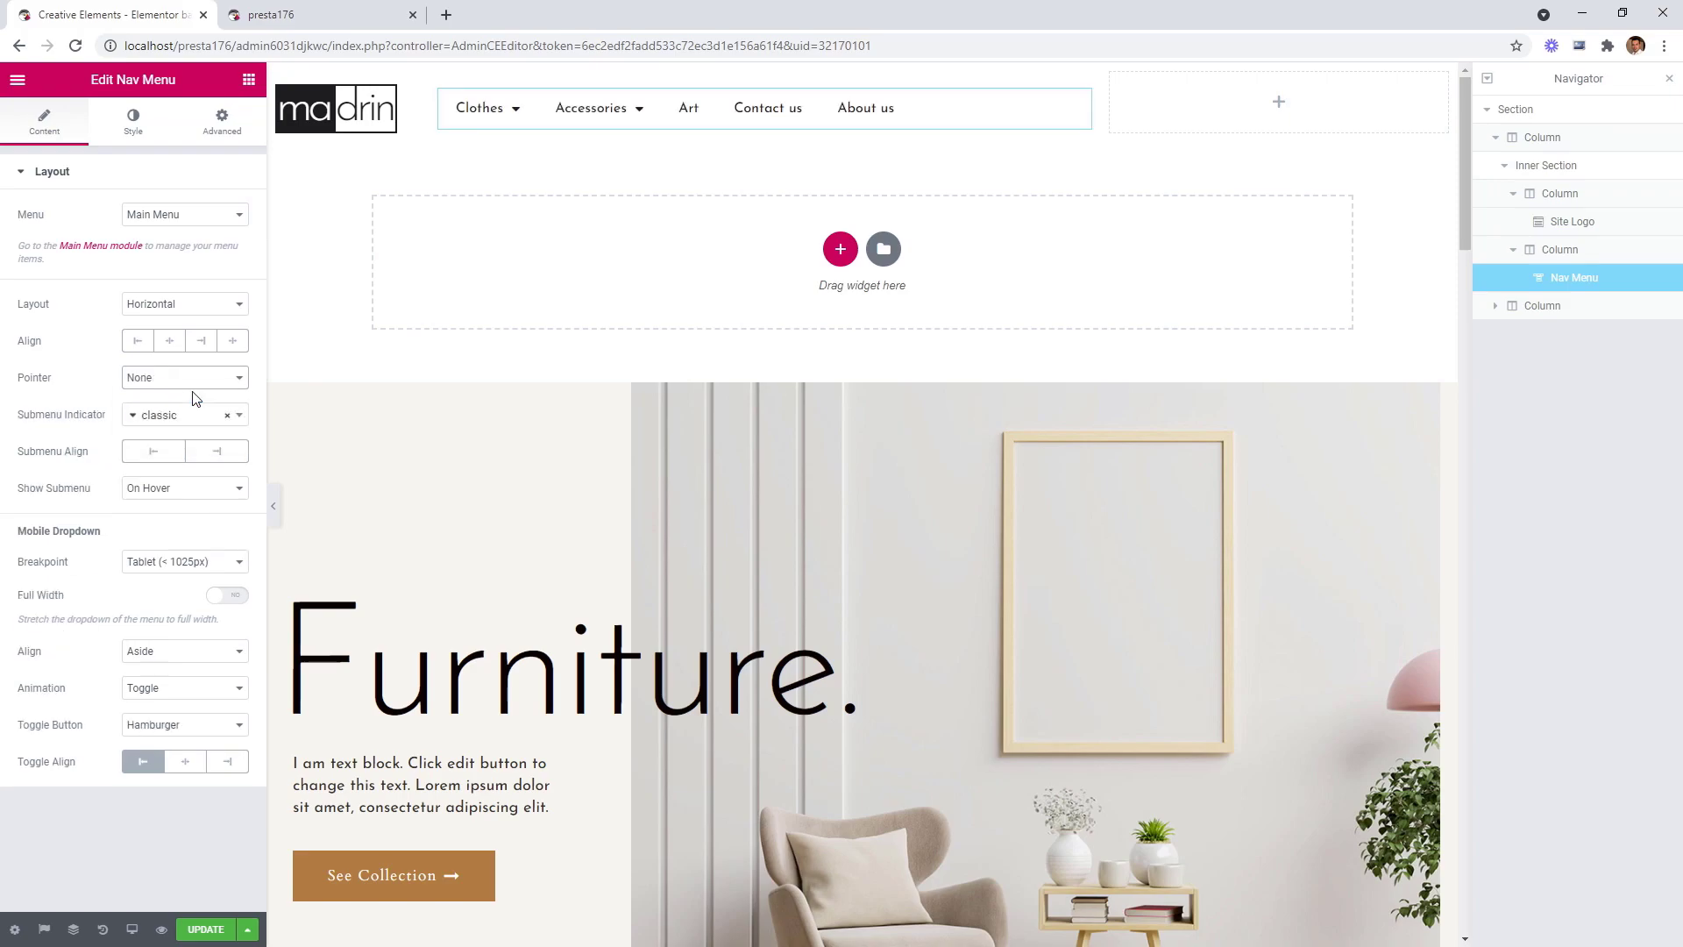
# Set the Nav Menu's hover text color to the saved brown #b77d47 and check it on the Clothes item.
pyautogui.click(136, 130)
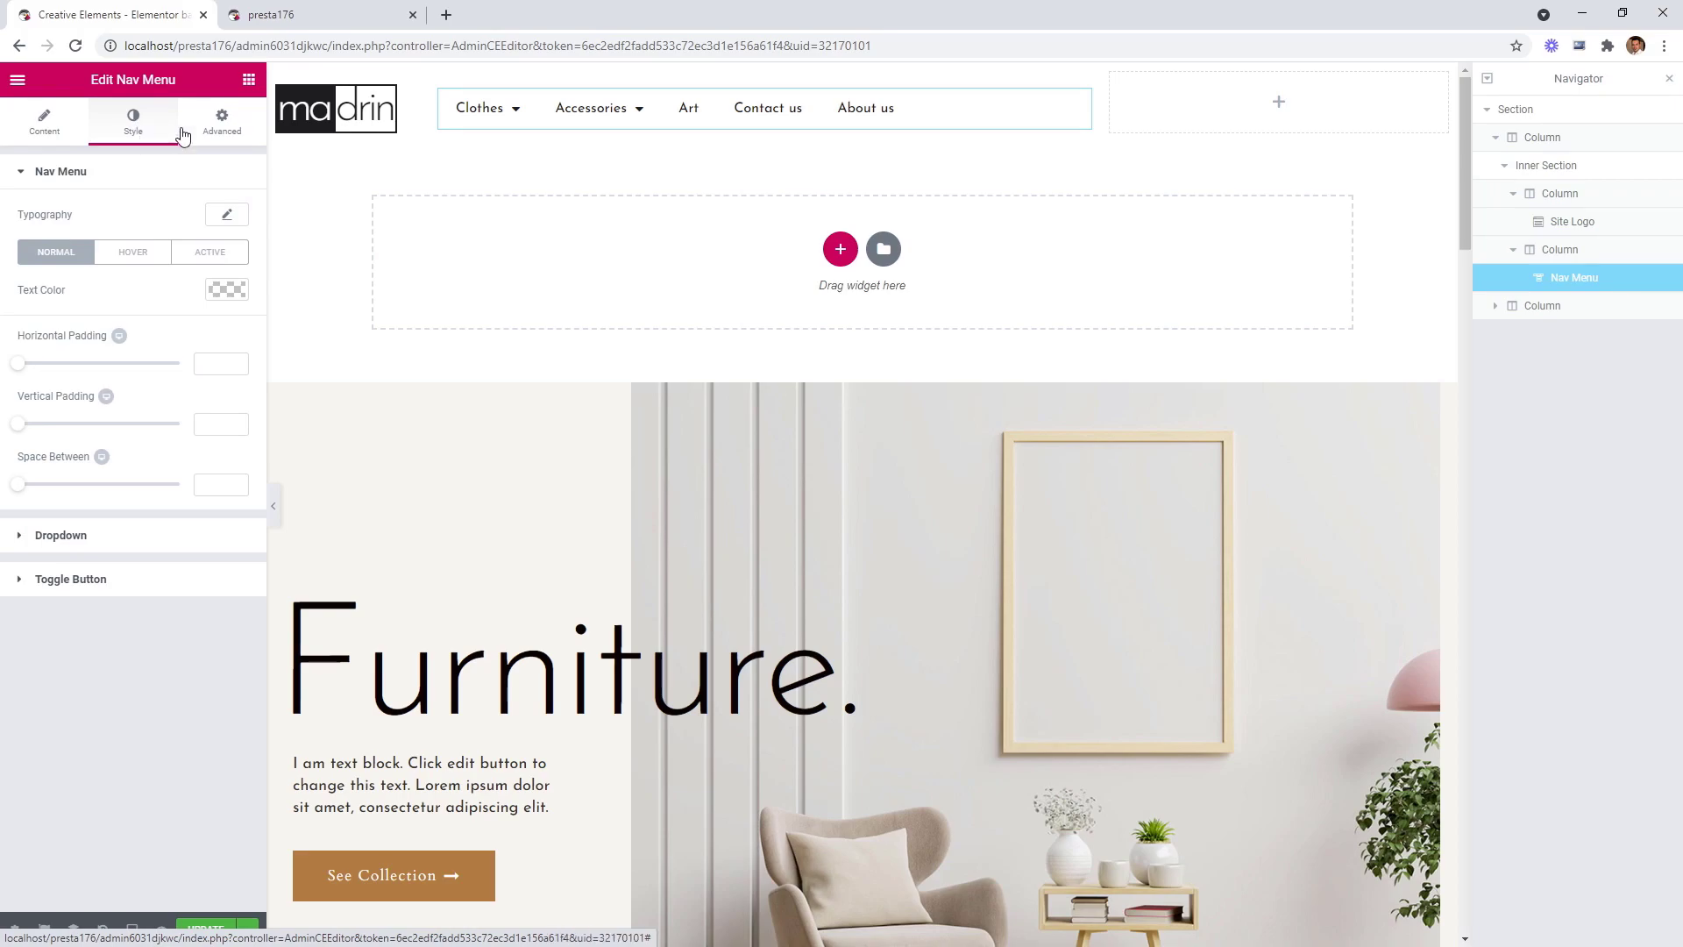
pyautogui.click(145, 260)
pyautogui.click(227, 291)
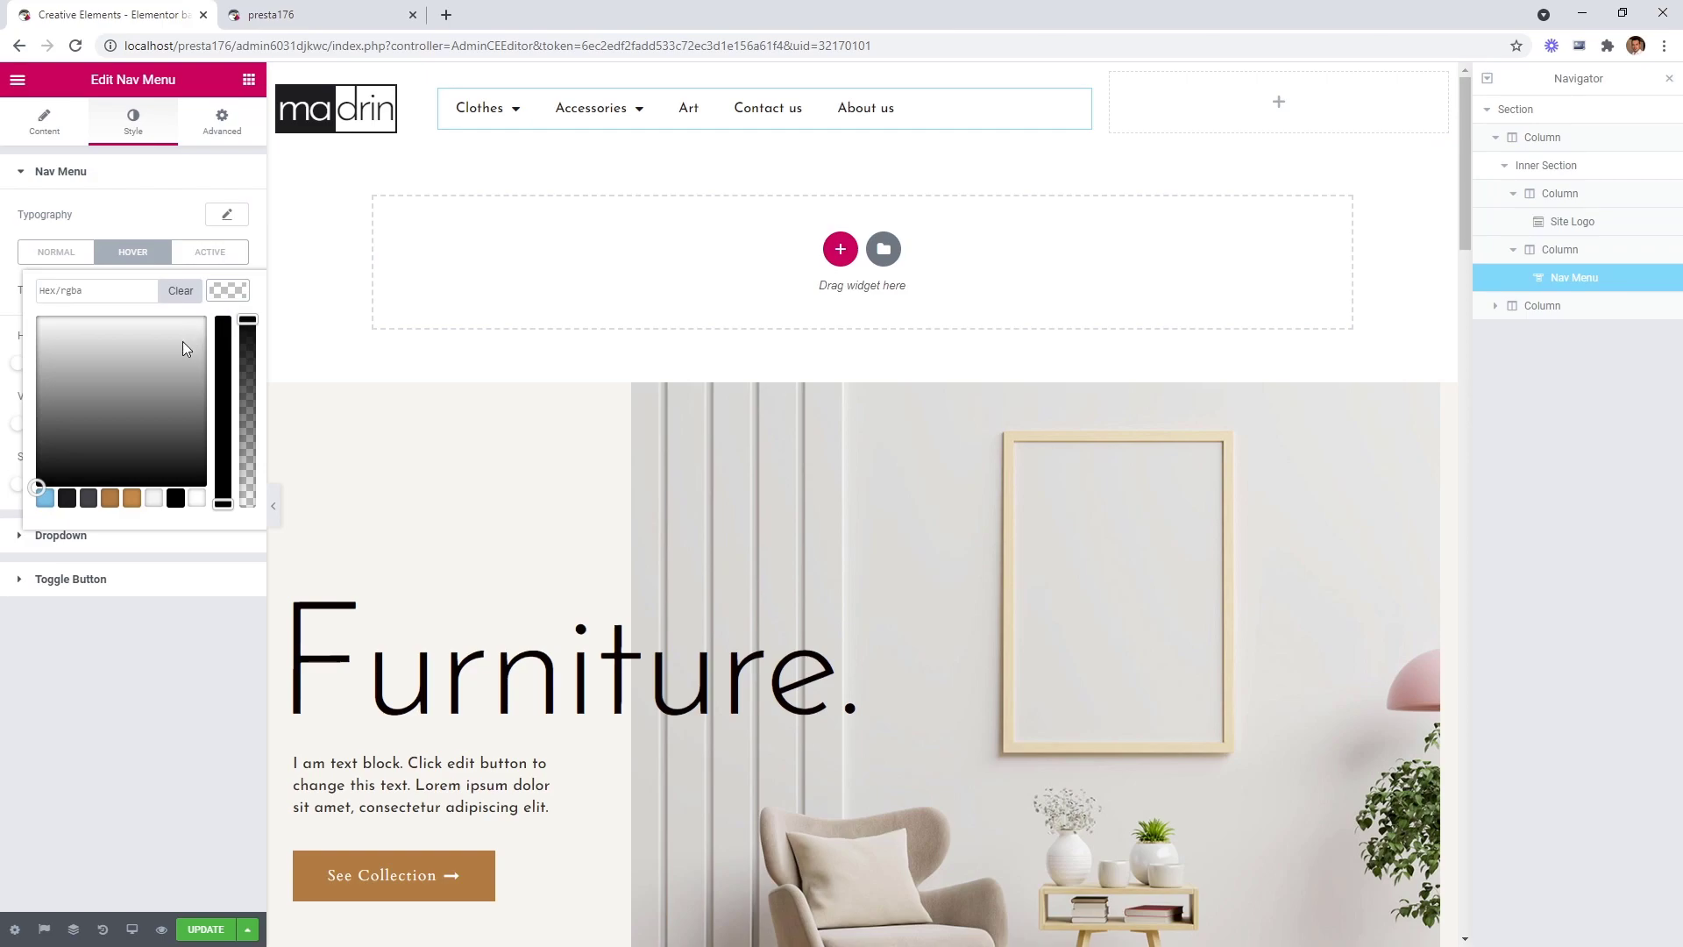
pyautogui.click(110, 498)
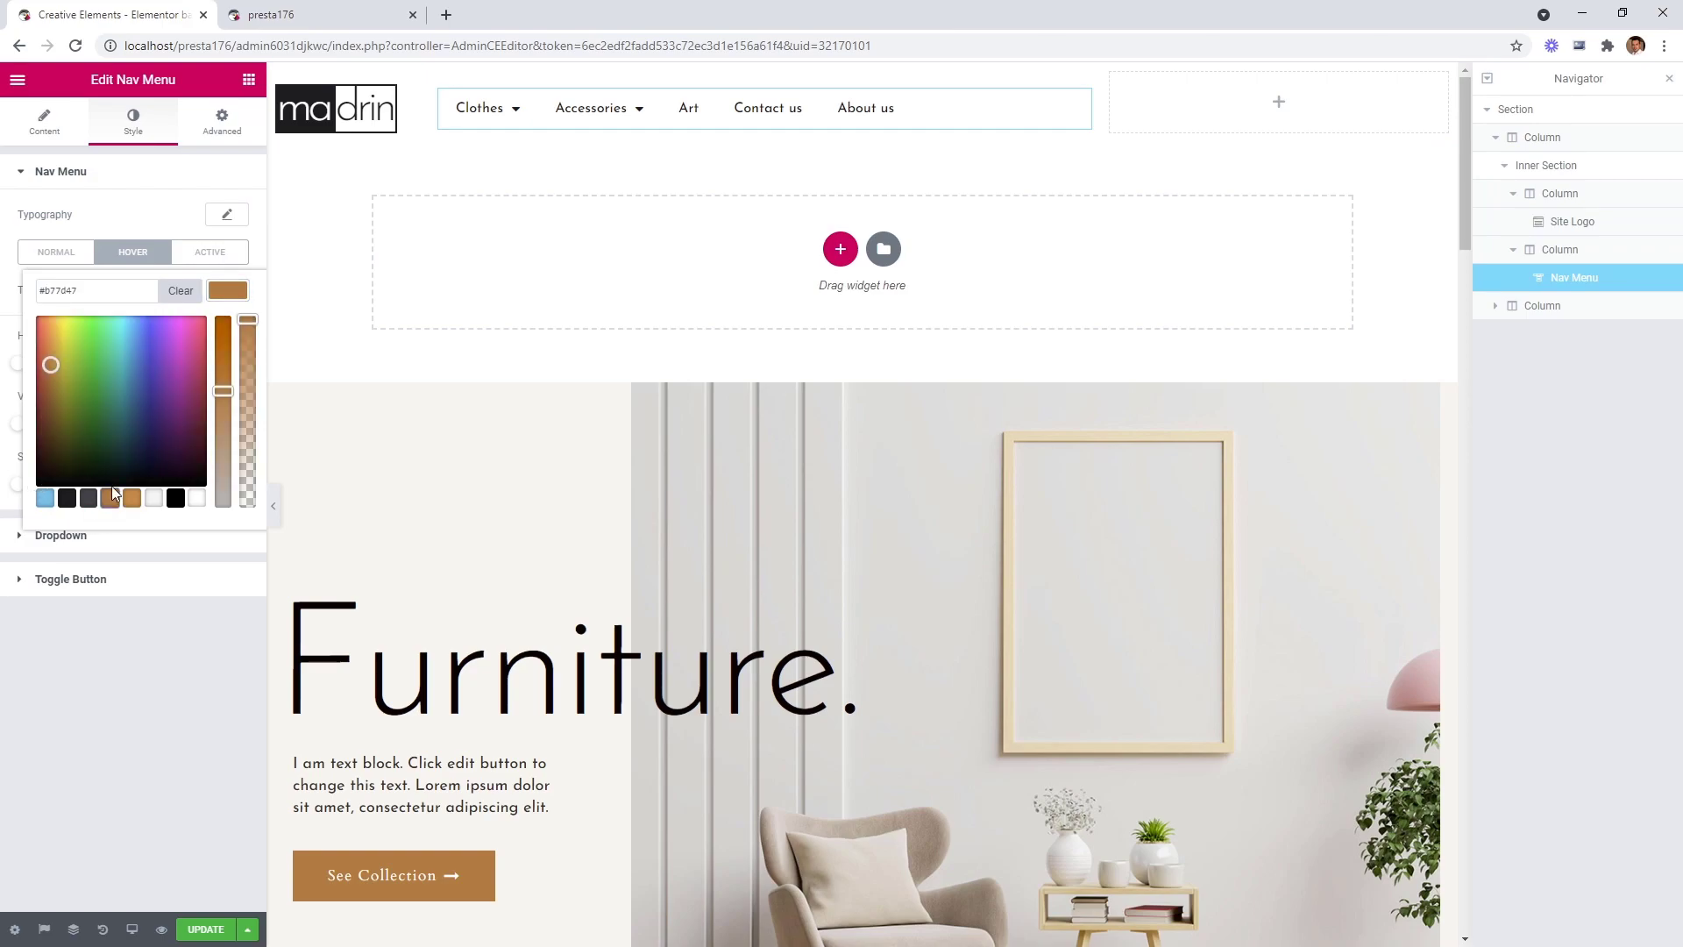
pyautogui.click(227, 298)
pyautogui.moveTo(474, 125)
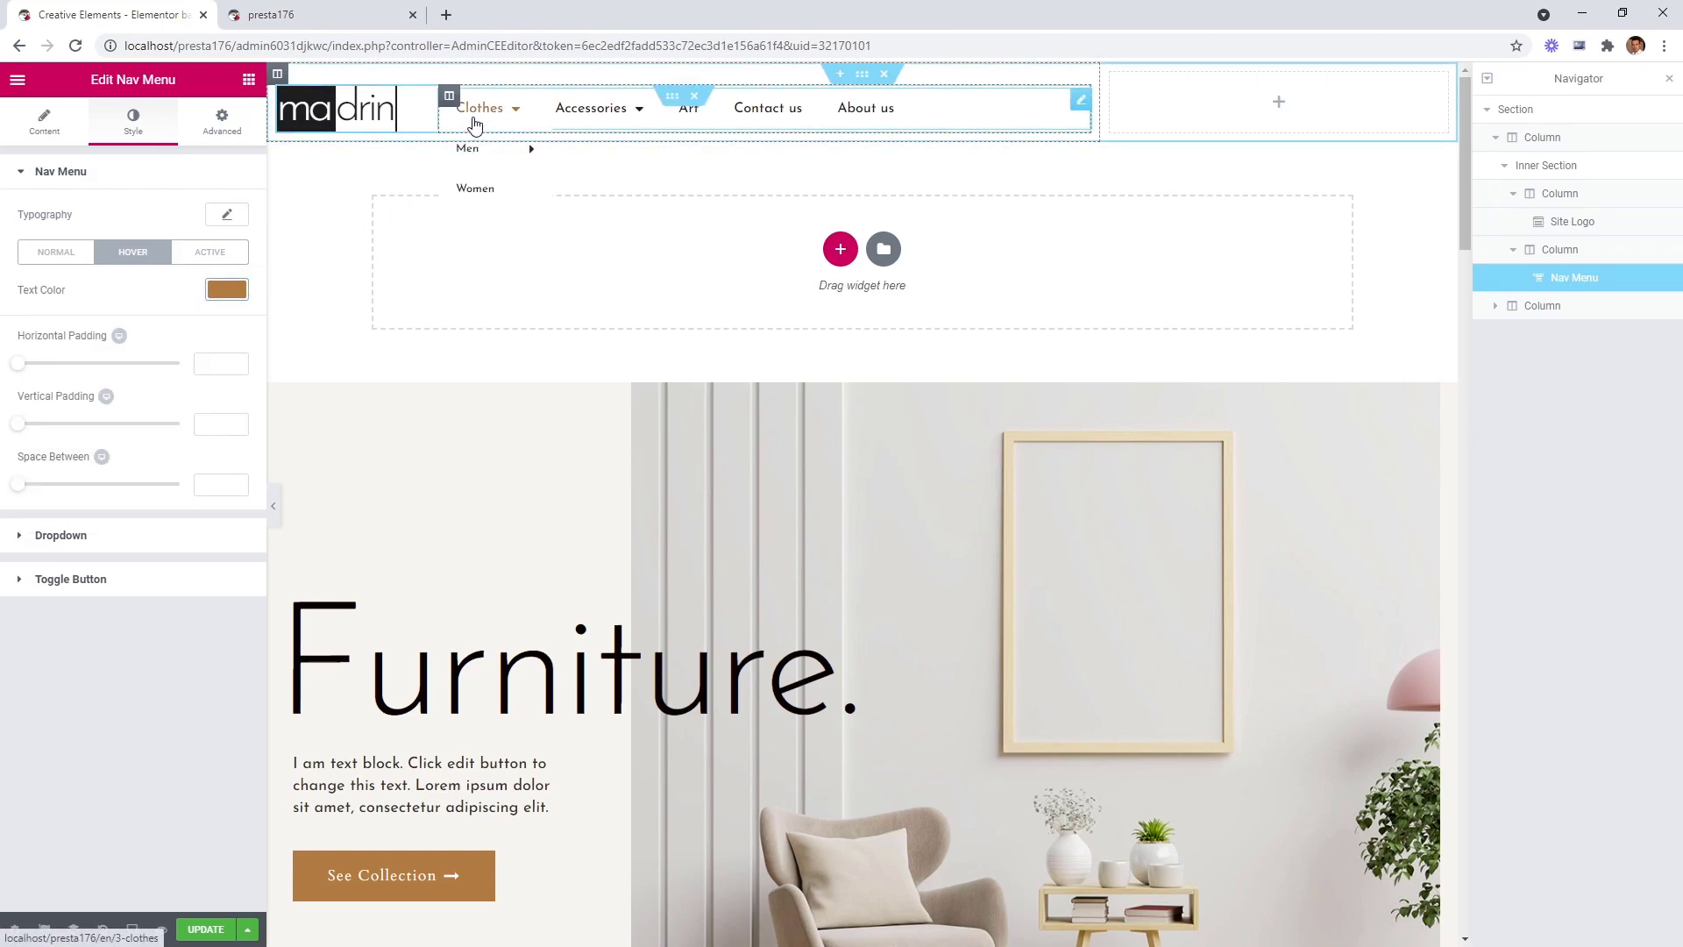
pyautogui.moveTo(481, 161)
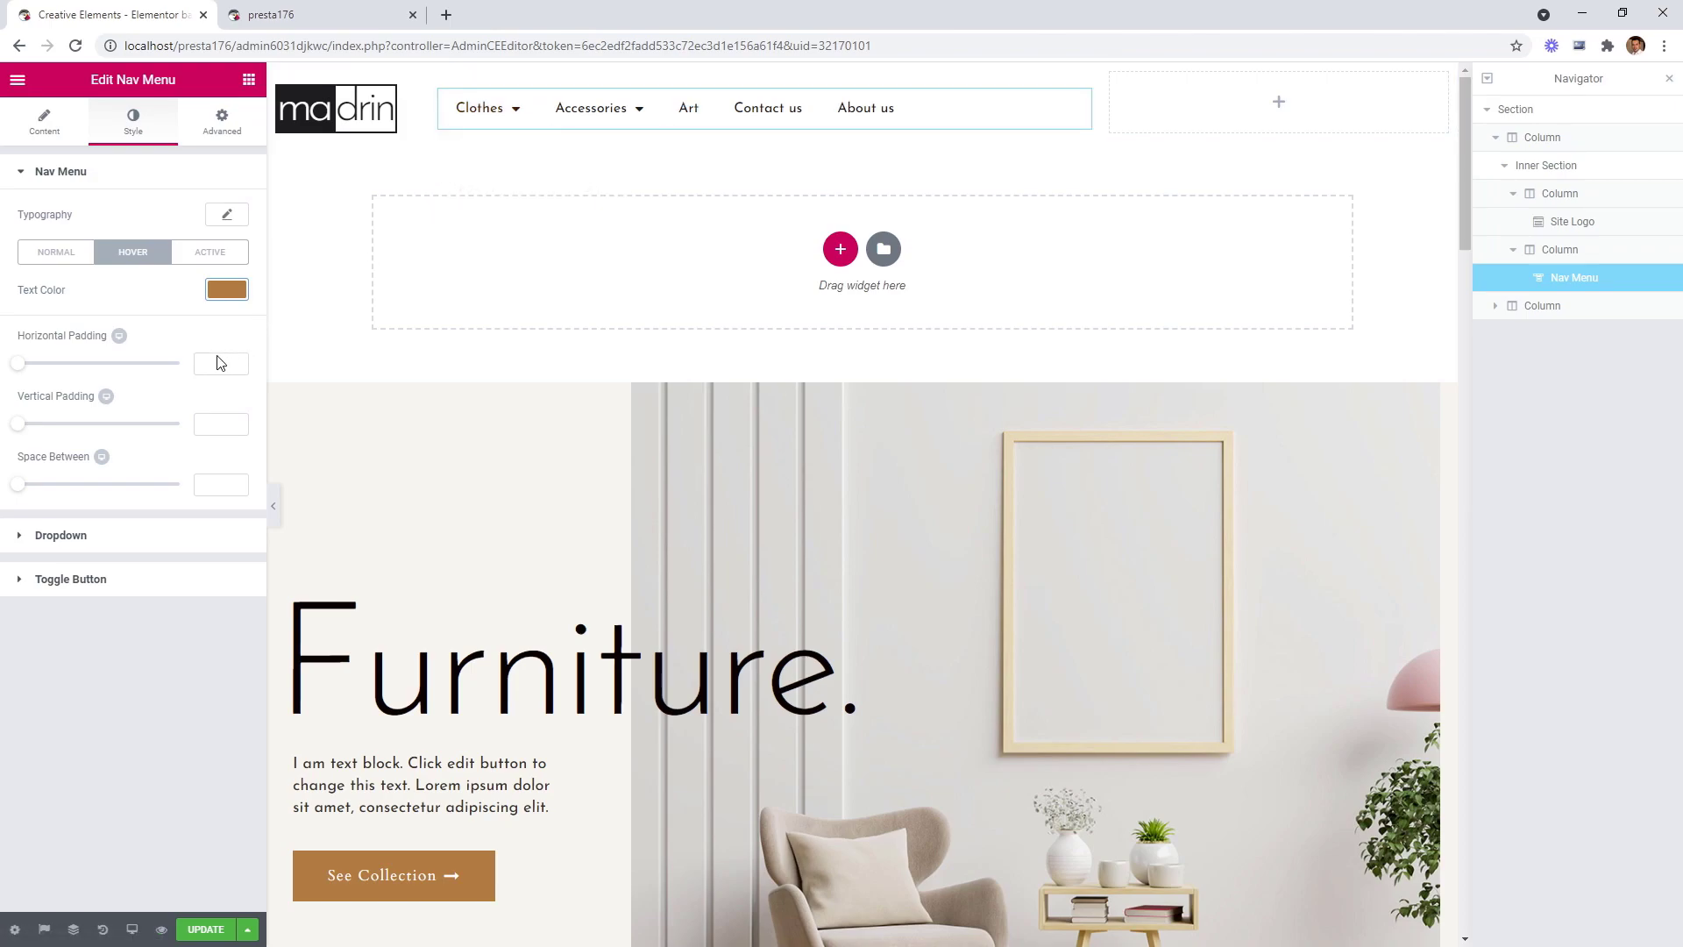
# Style the Nav Menu dropdown's hover state with background color #ffffff and text color #b77d47, and check it on the Clothes submenu.
pyautogui.moveTo(18, 488)
pyautogui.mouseDown()
pyautogui.moveTo(63, 485)
pyautogui.moveTo(11, 491)
pyautogui.mouseUp()
pyautogui.click(151, 537)
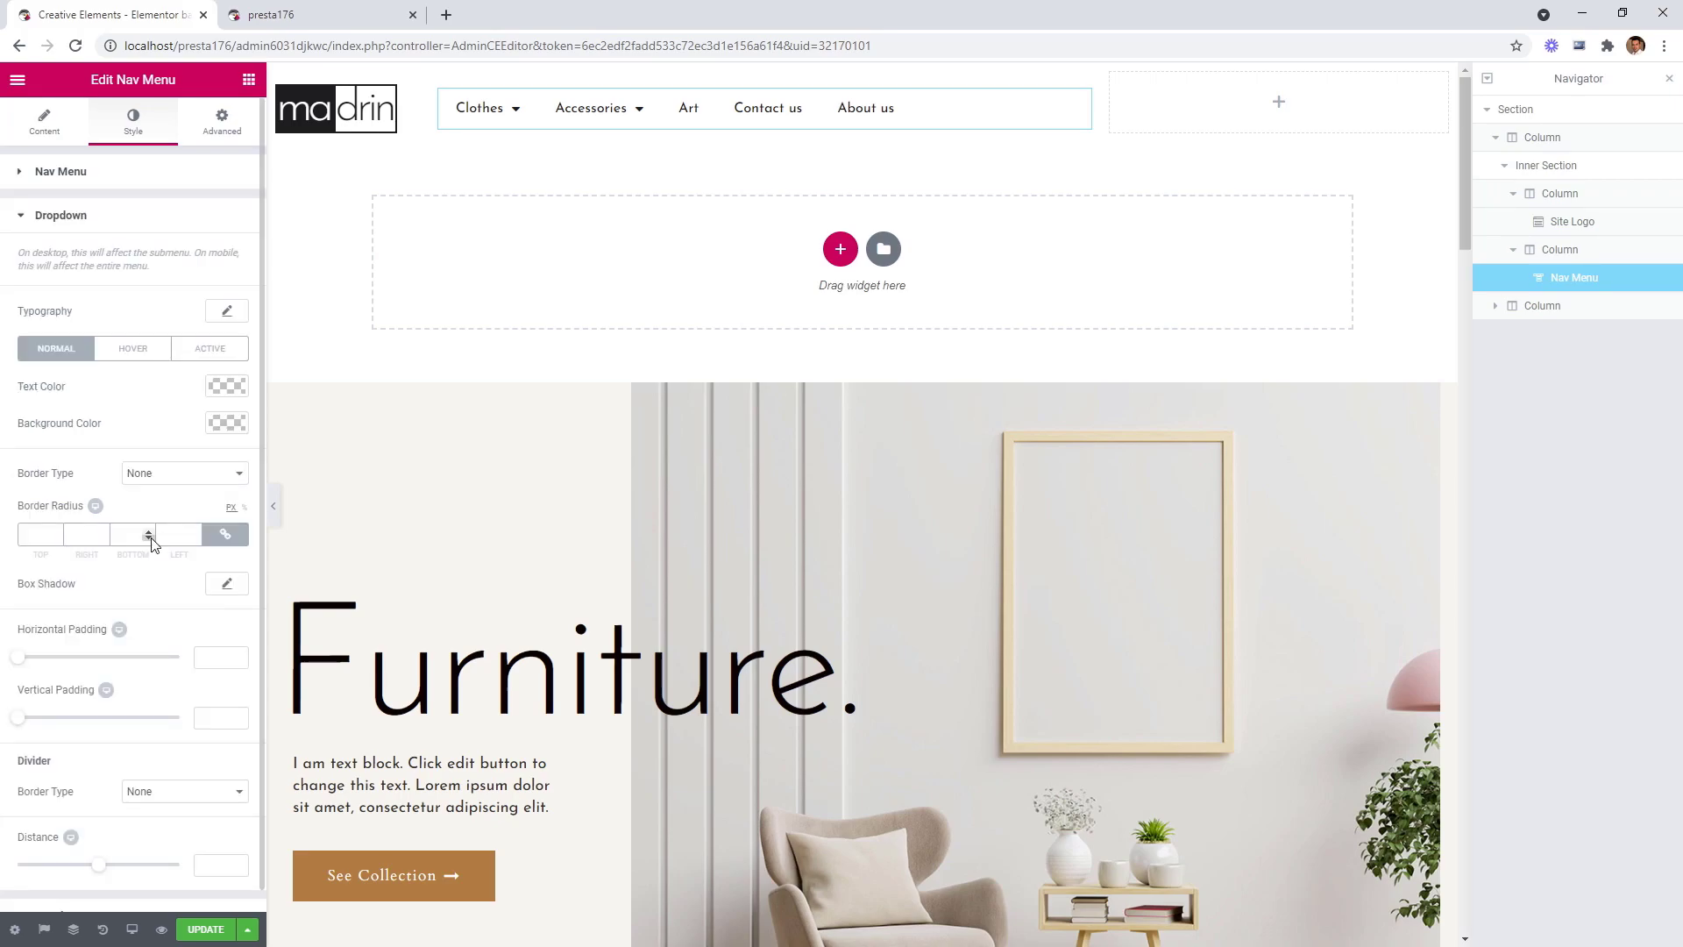
pyautogui.click(136, 351)
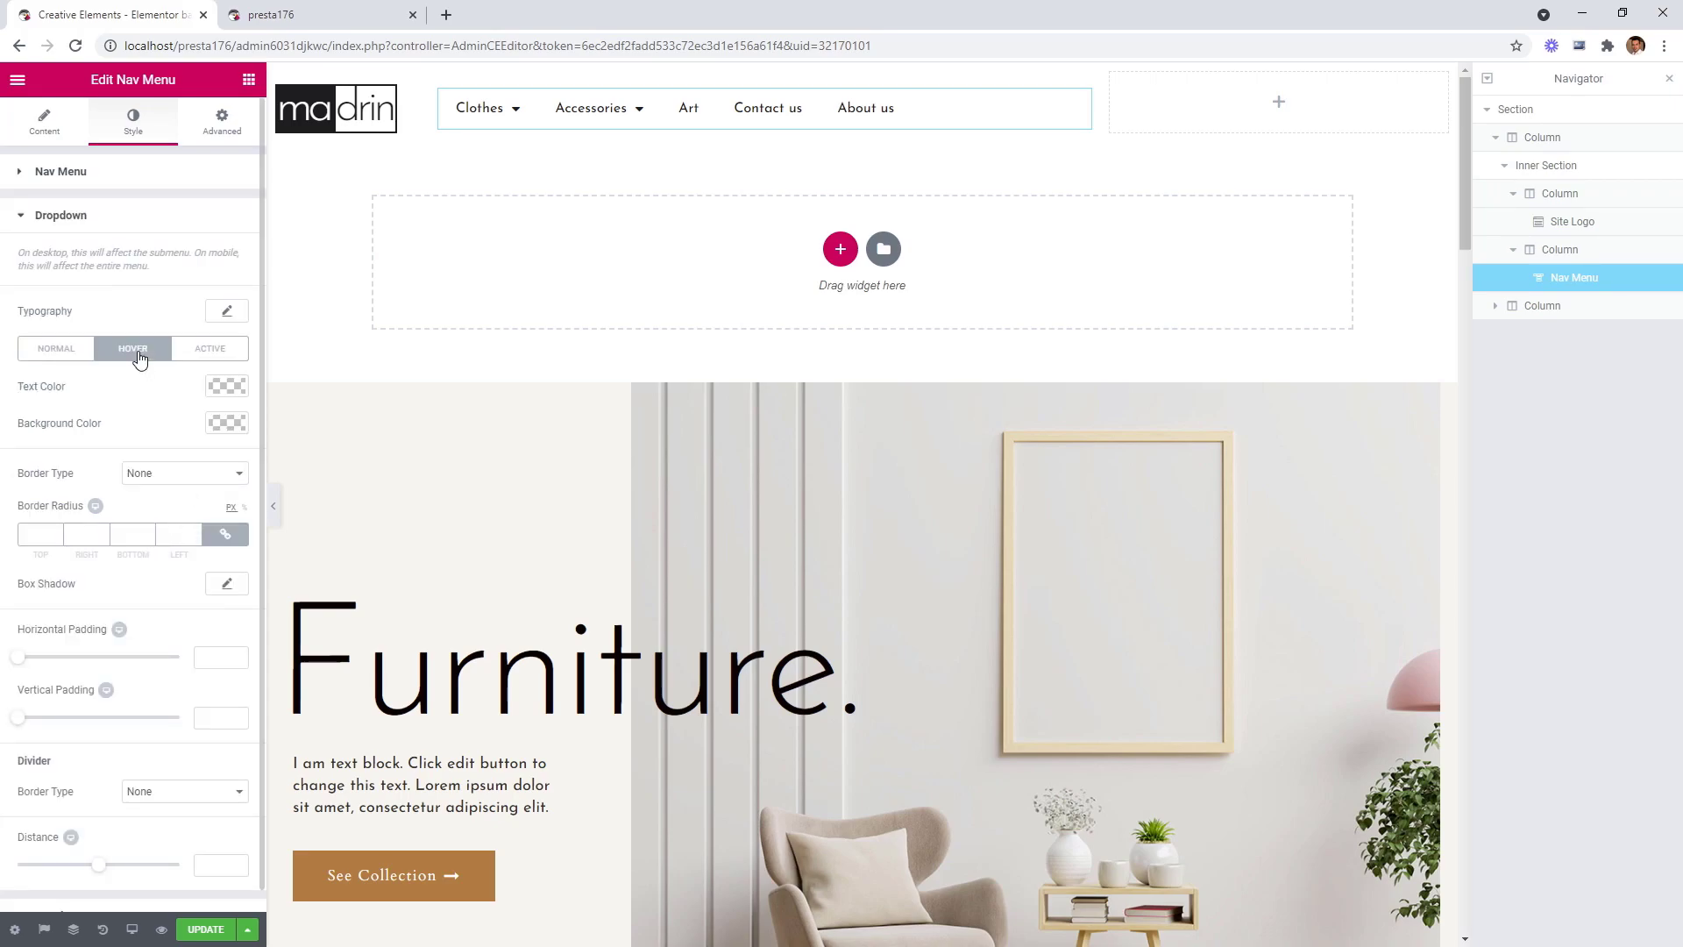
pyautogui.click(226, 425)
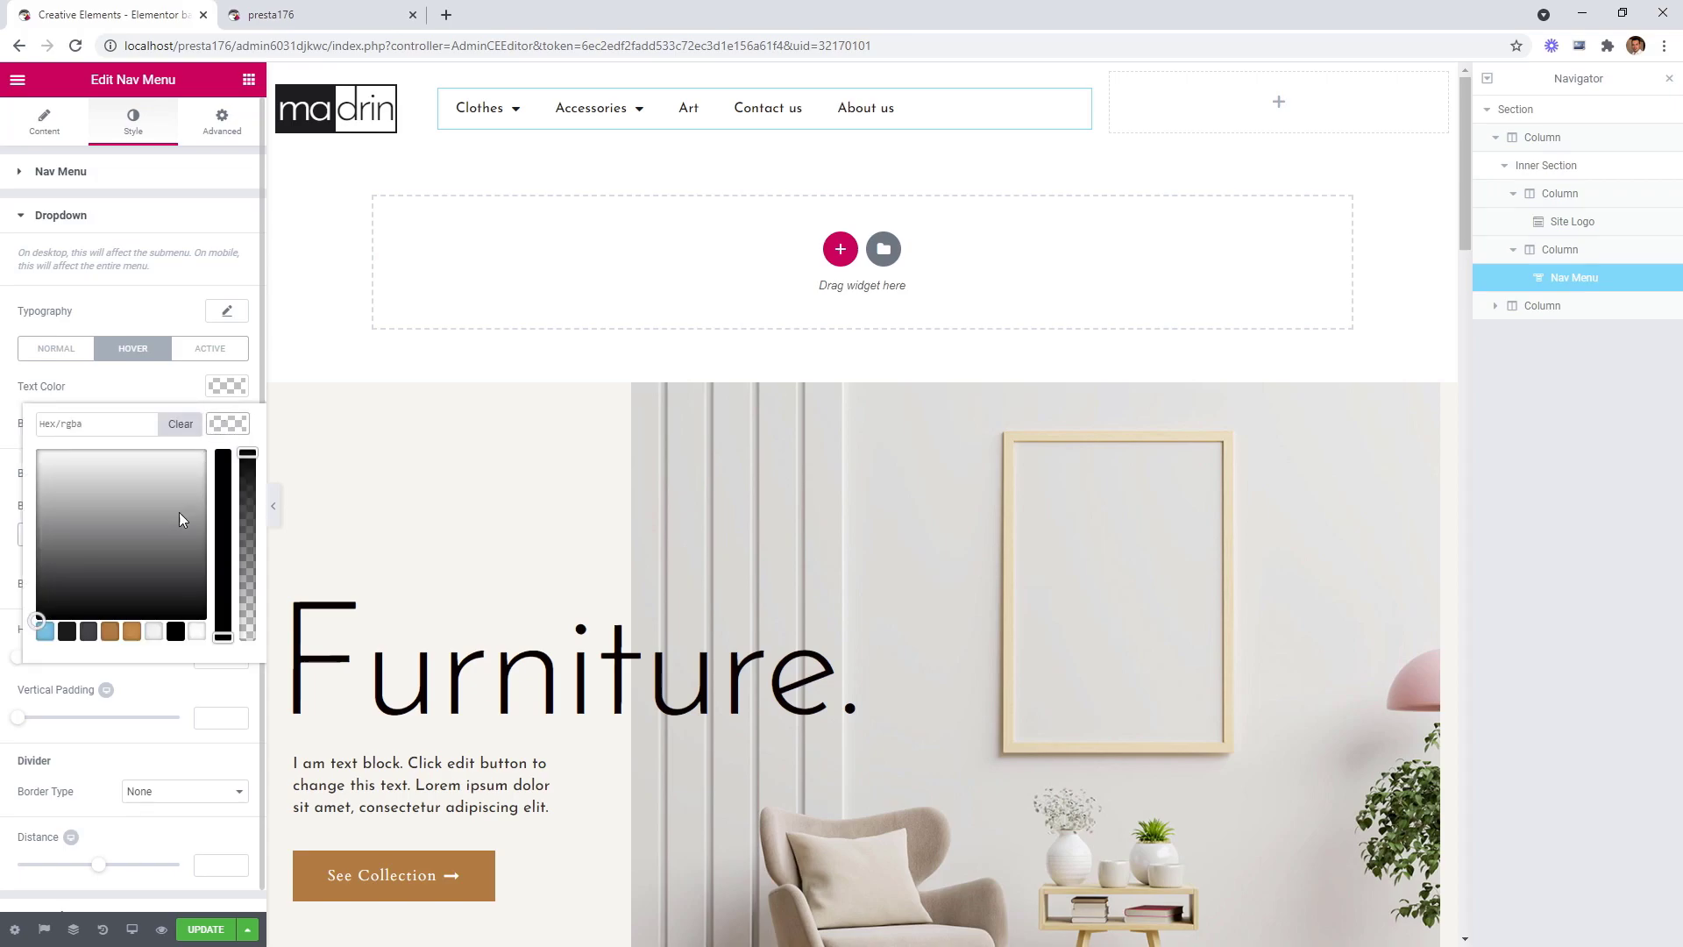
pyautogui.click(196, 632)
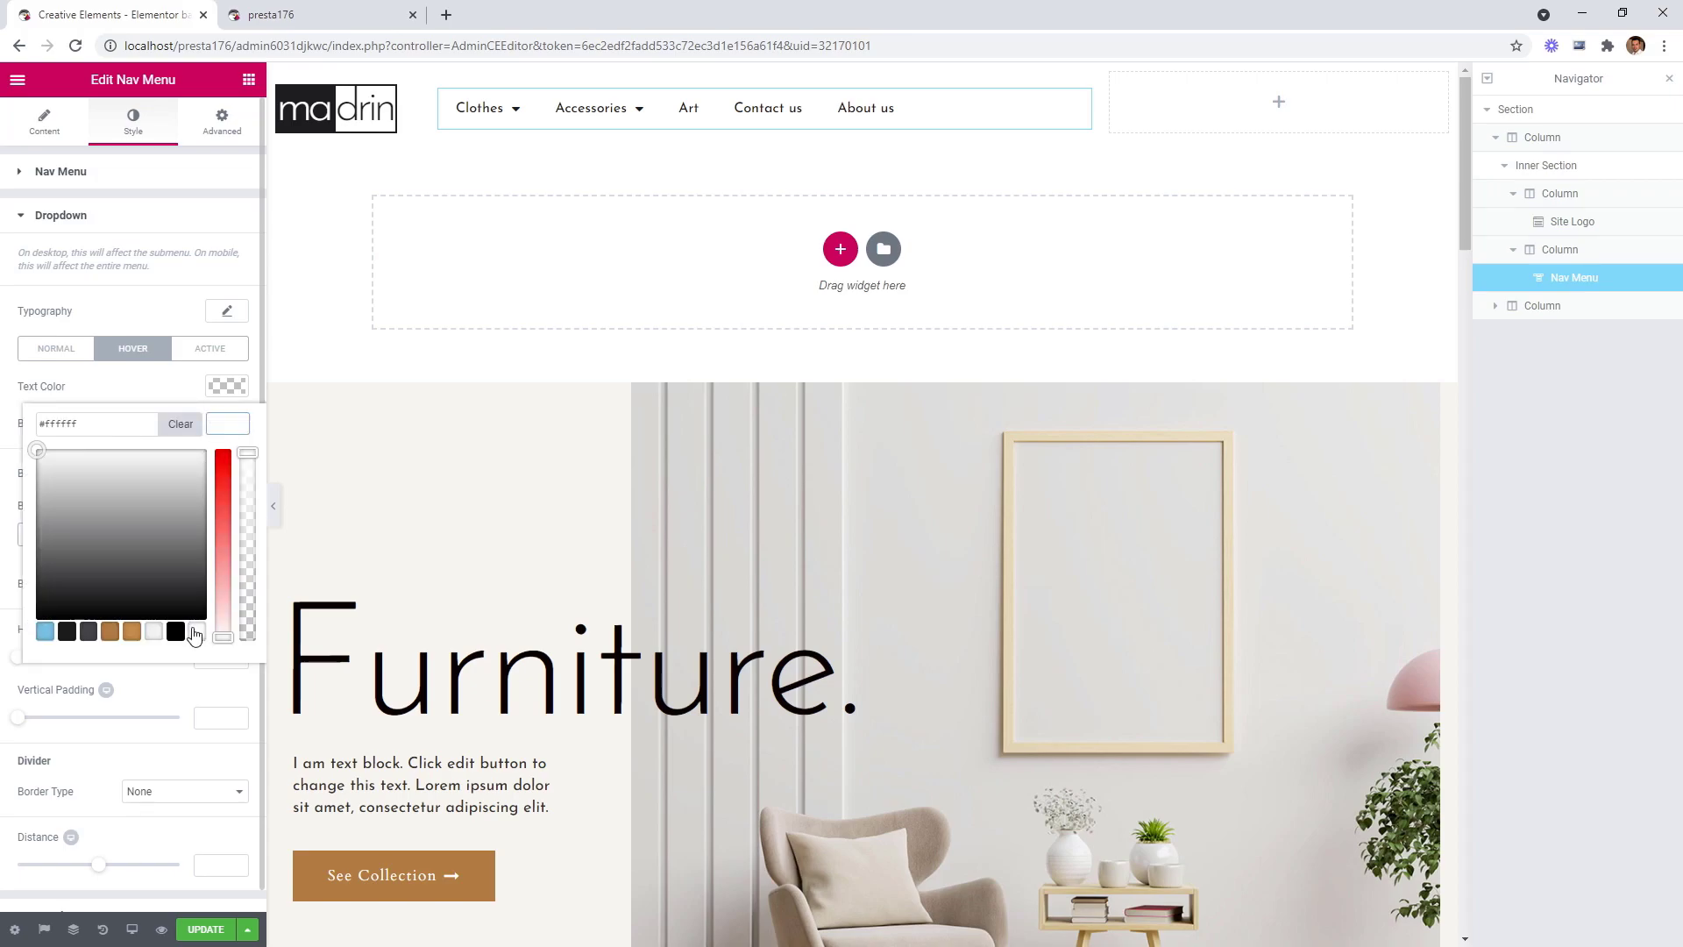
pyautogui.click(231, 388)
pyautogui.click(230, 388)
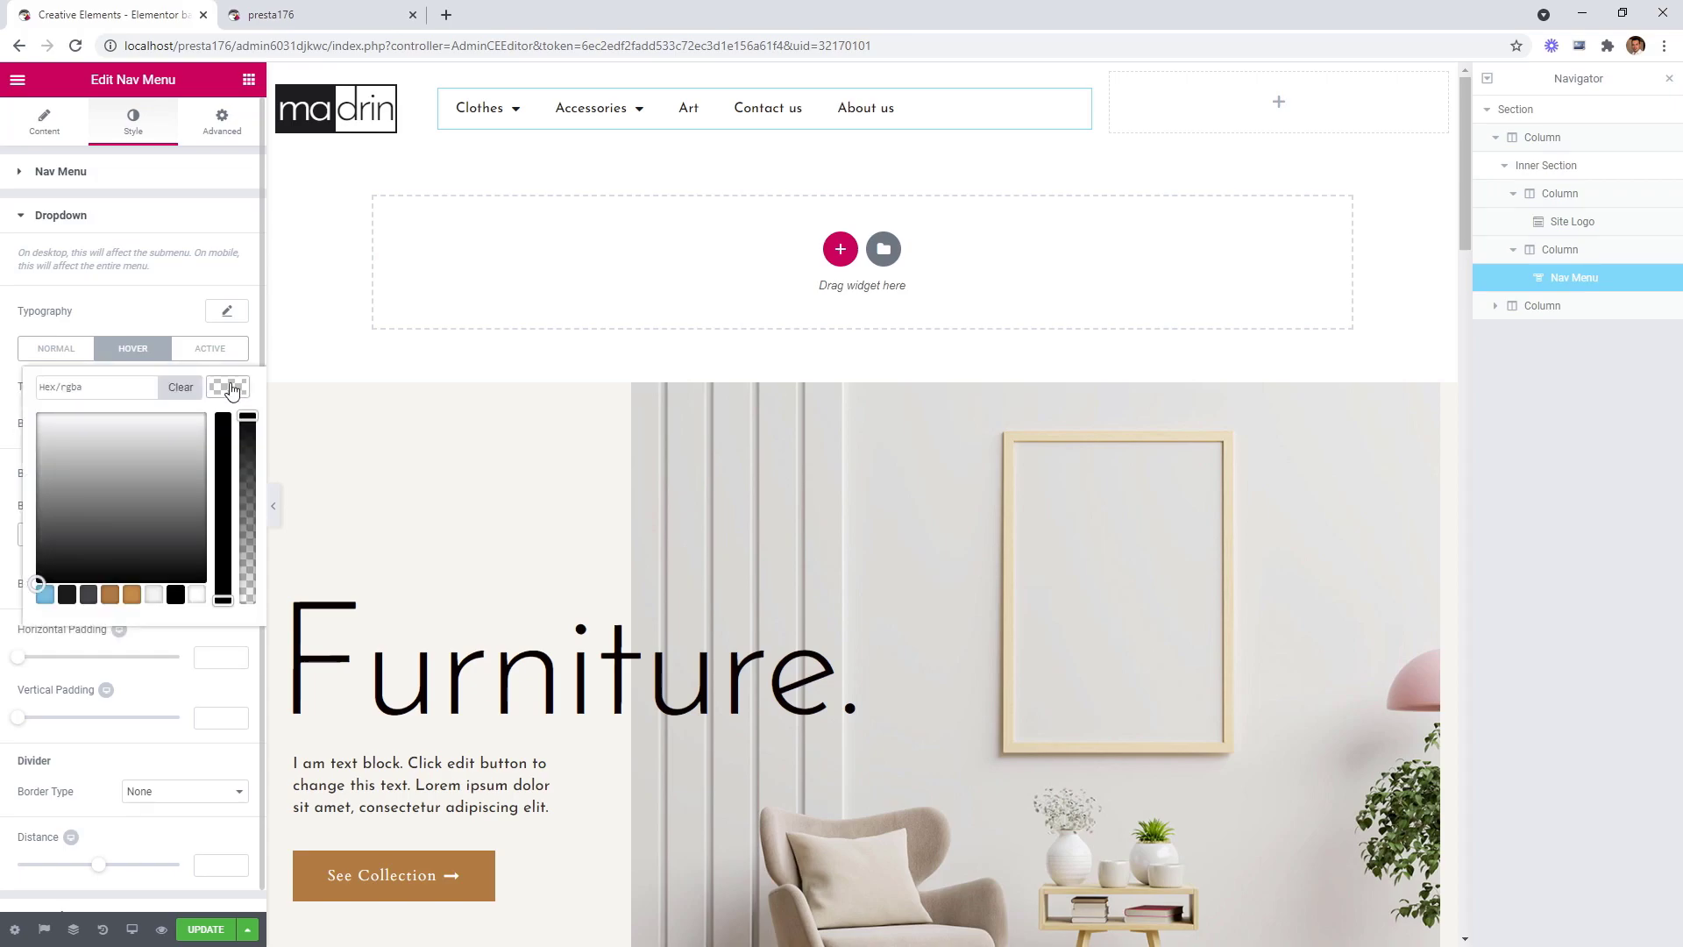
pyautogui.click(116, 597)
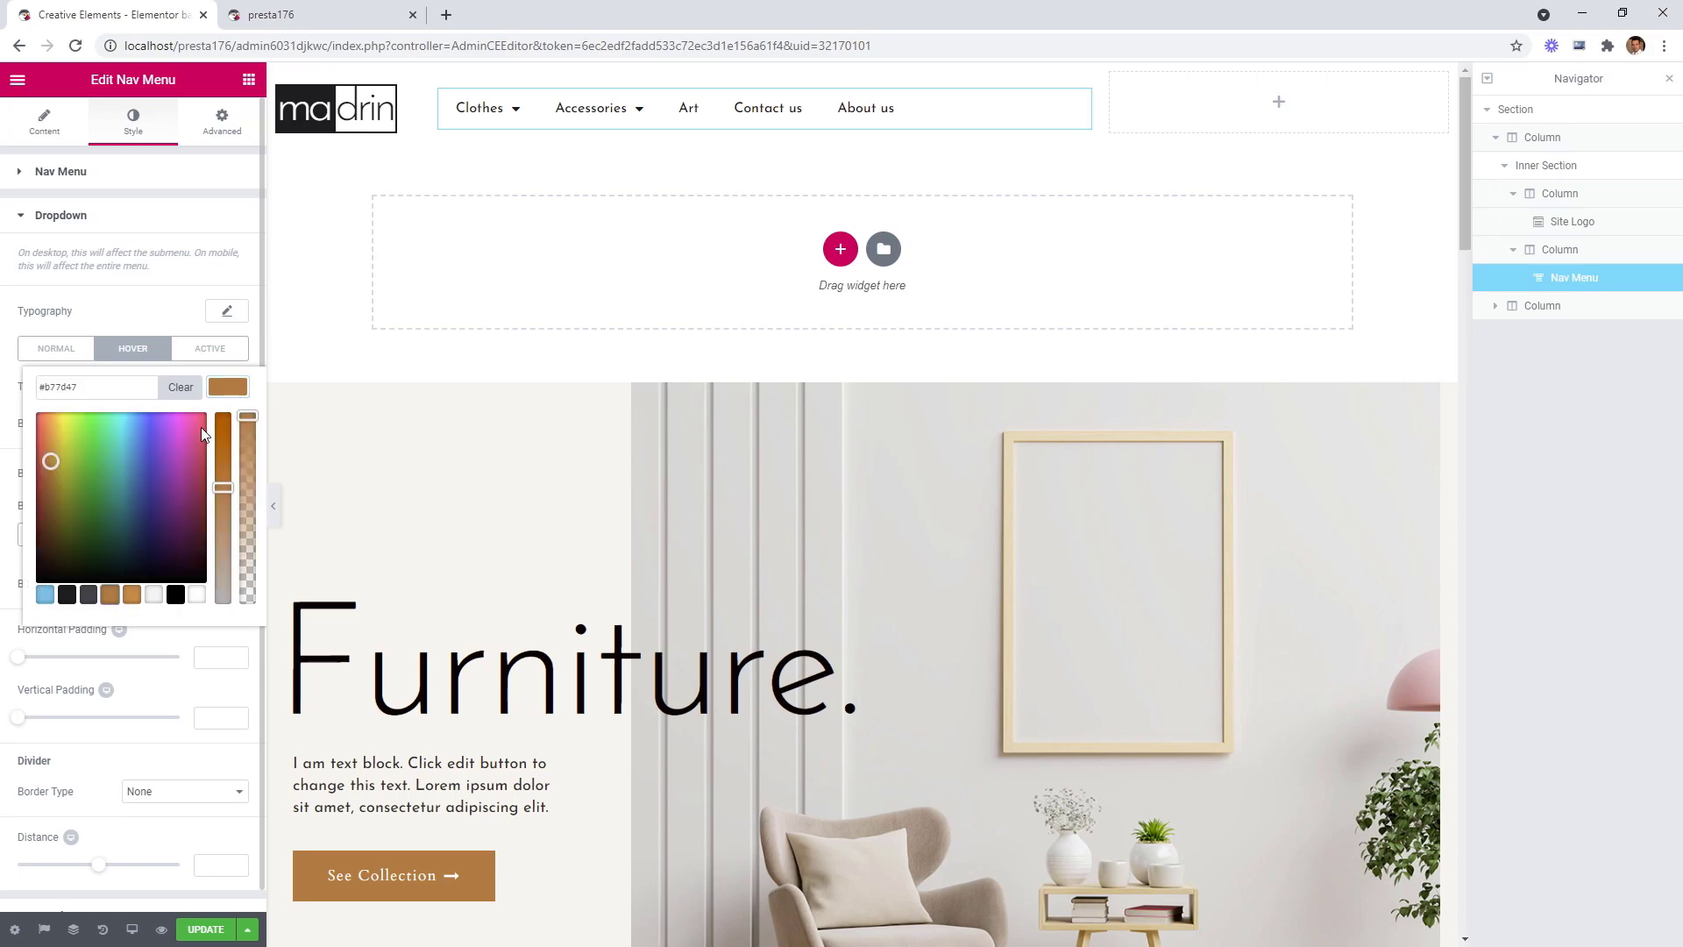
pyautogui.click(223, 390)
pyautogui.moveTo(478, 107)
pyautogui.moveTo(470, 151)
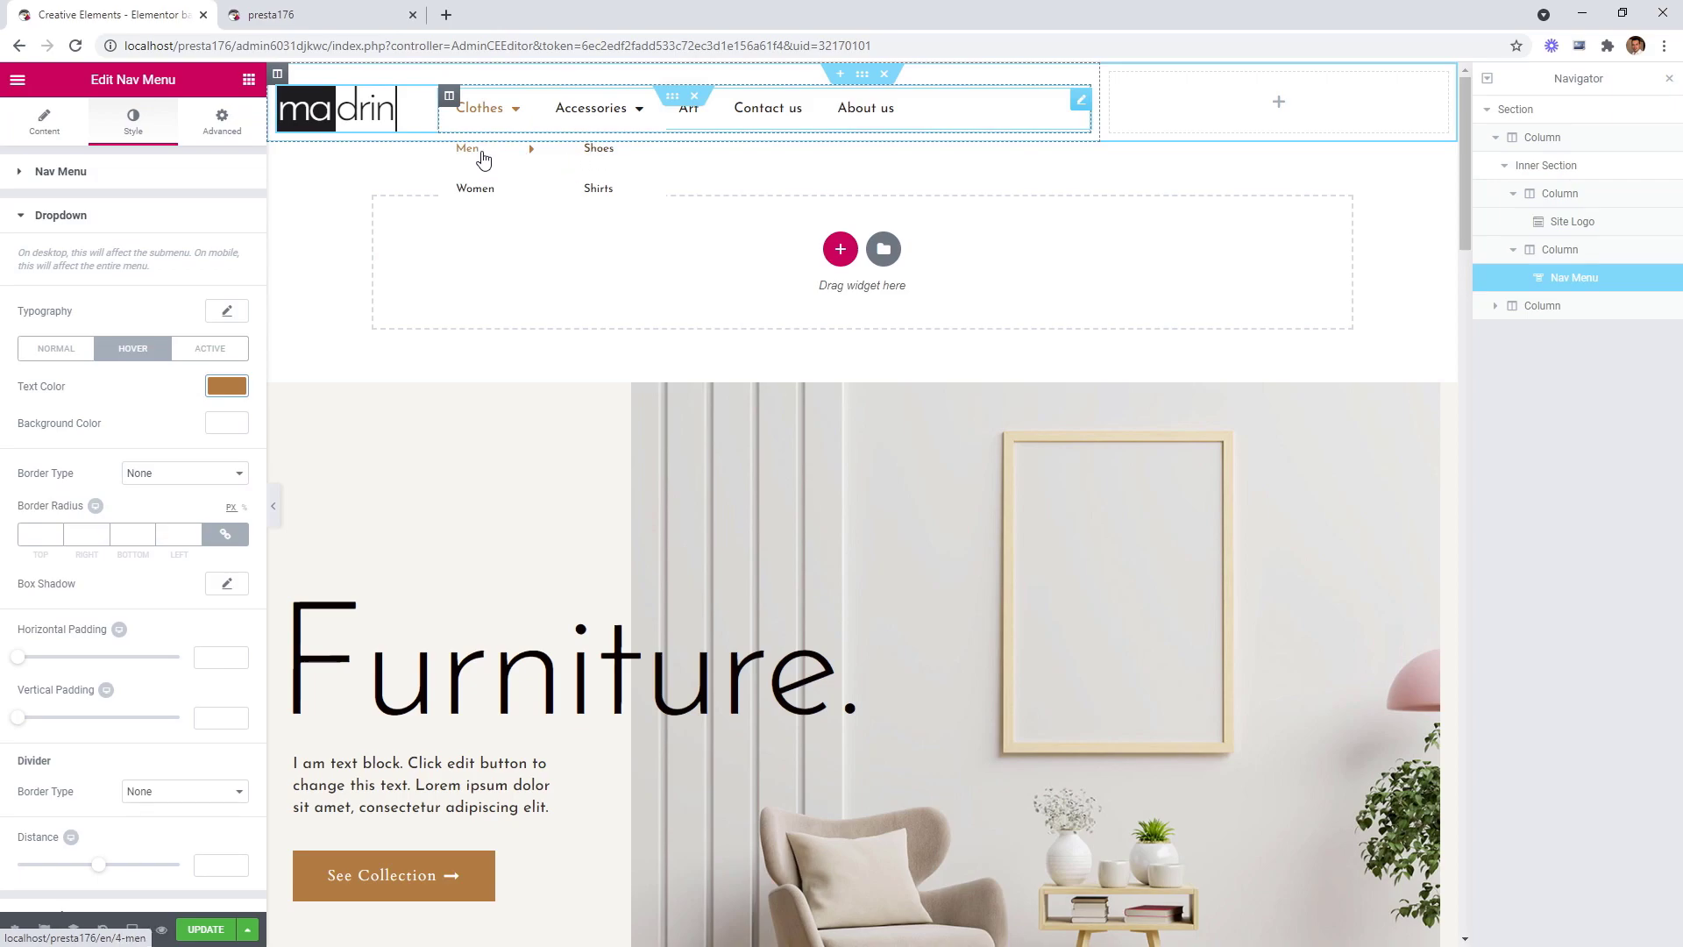
# Give the Nav Menu dropdown a box shadow with vertical offset 10, blur 20 and color rgba(0,0,0,0.09).
pyautogui.click(225, 585)
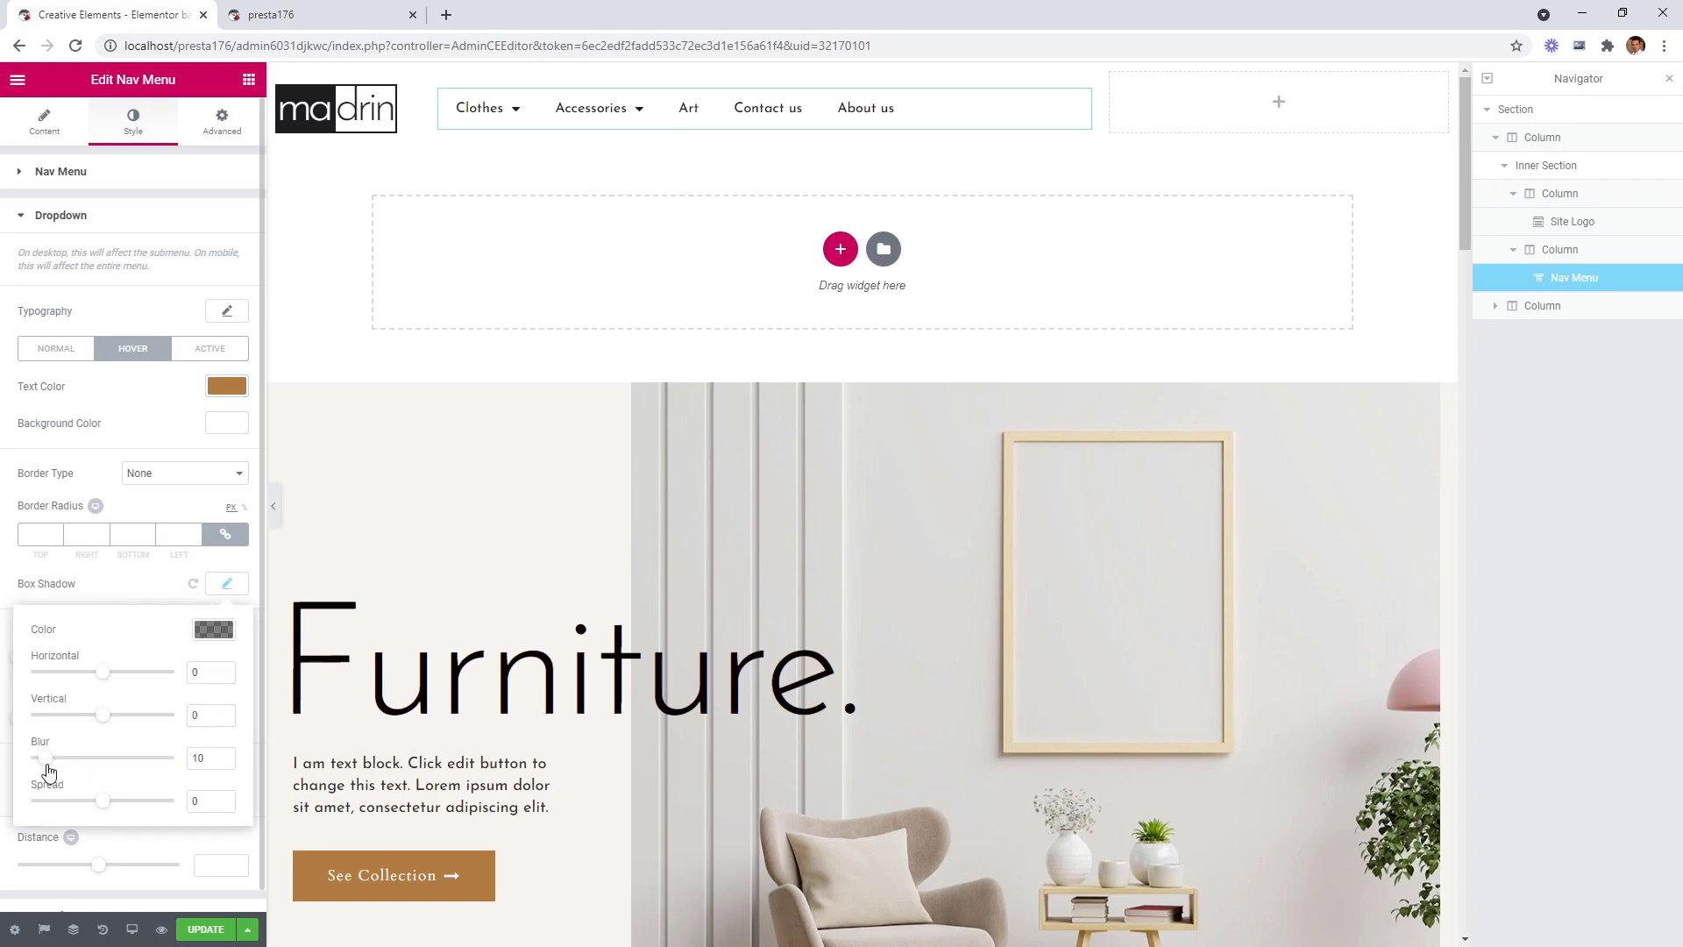
pyautogui.moveTo(54, 770); pyautogui.dragTo(59, 770)
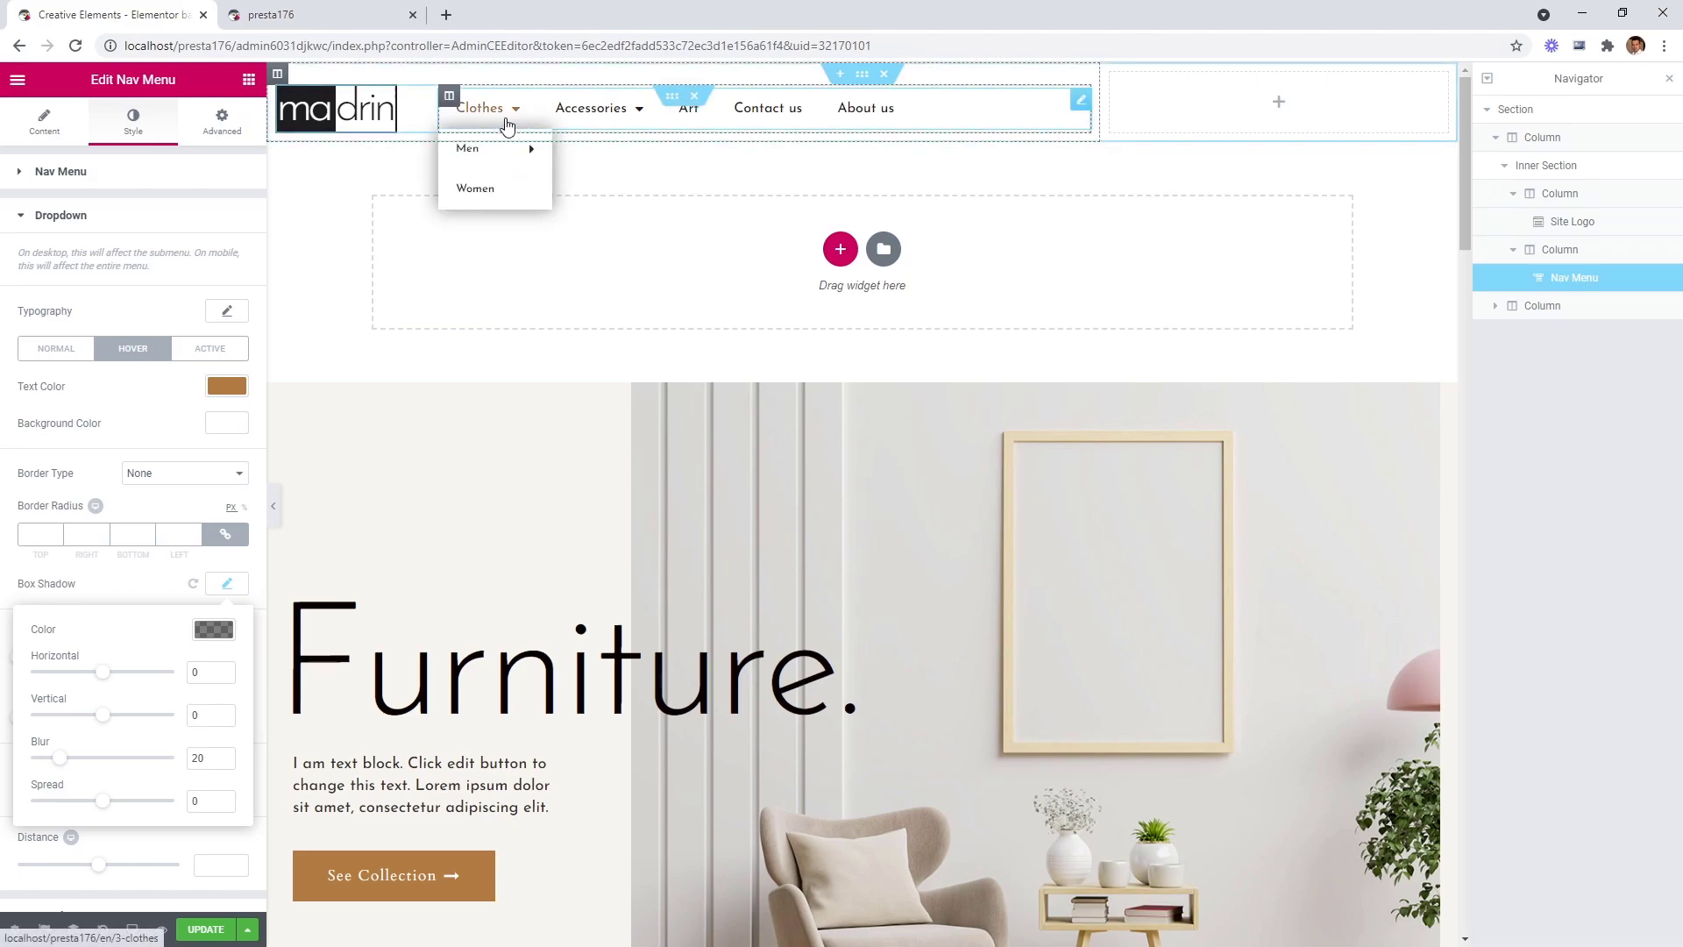
pyautogui.moveTo(103, 715); pyautogui.dragTo(117, 719)
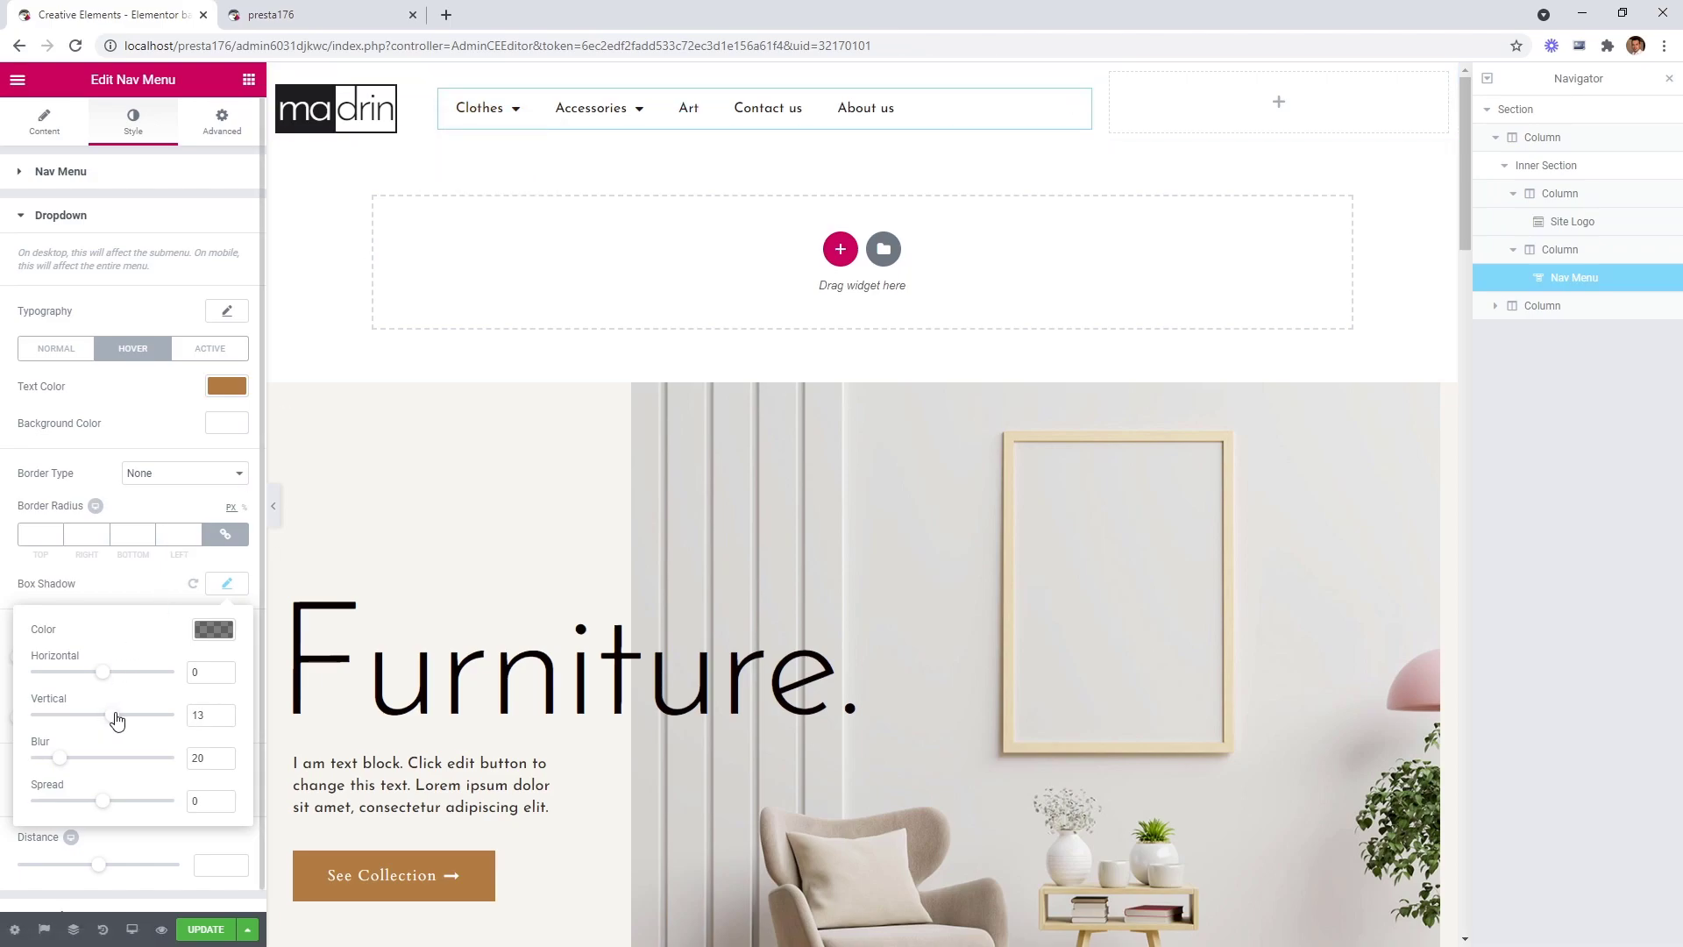
pyautogui.click(213, 631)
pyautogui.moveTo(237, 745); pyautogui.dragTo(237, 829)
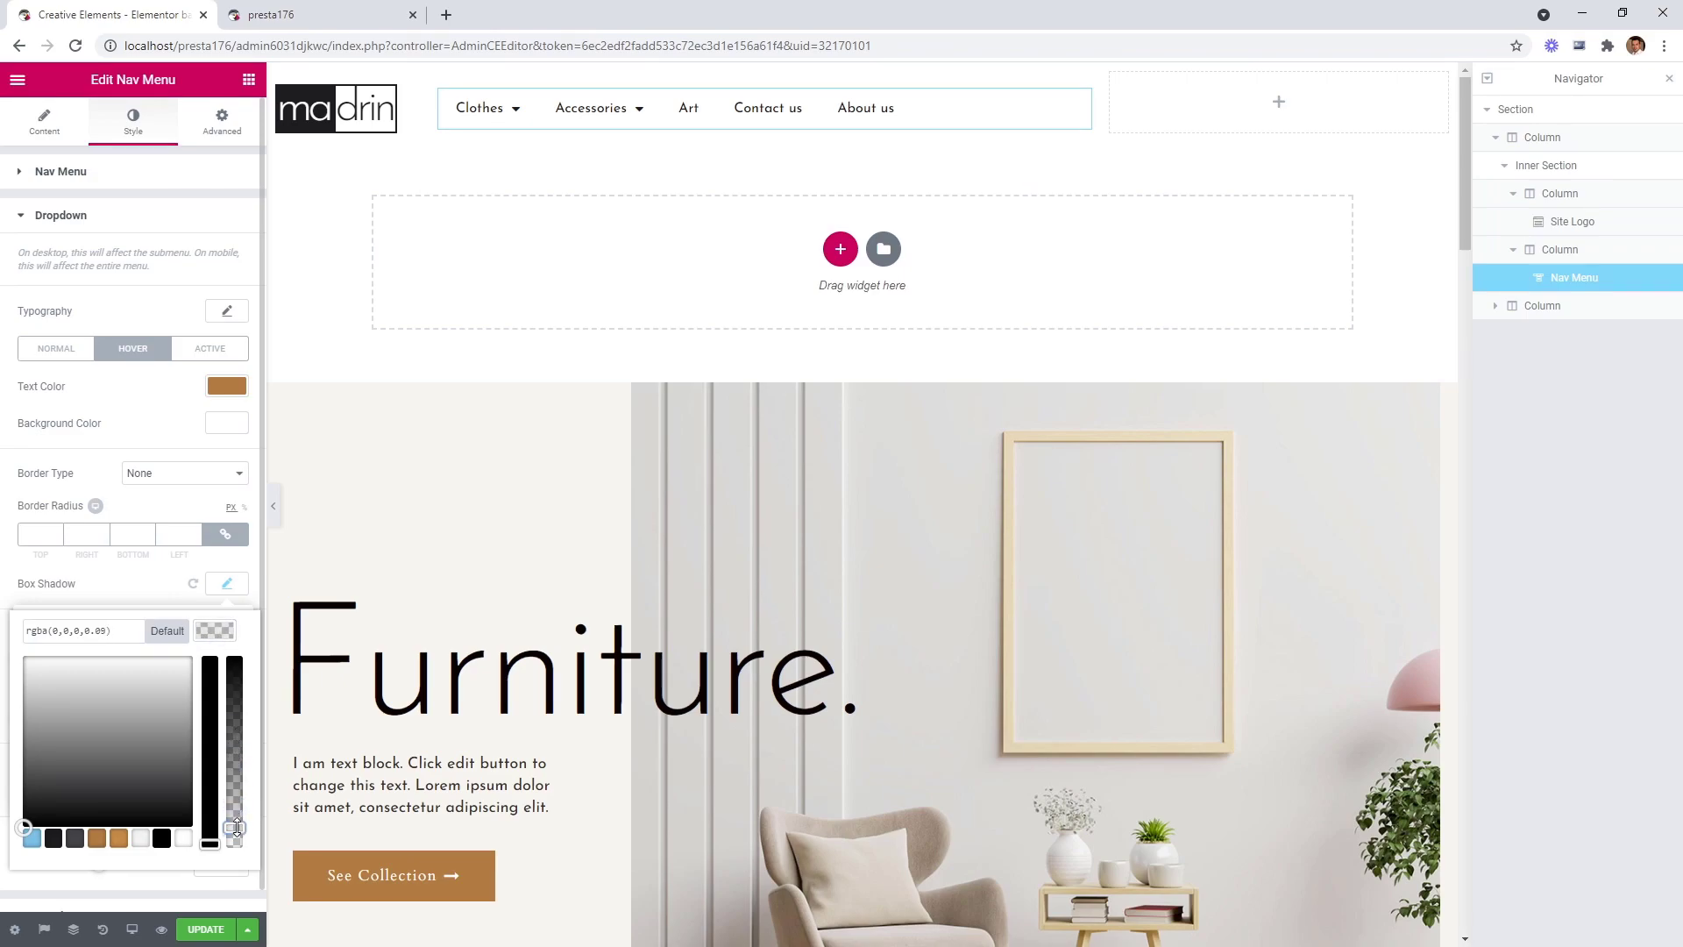
pyautogui.click(208, 631)
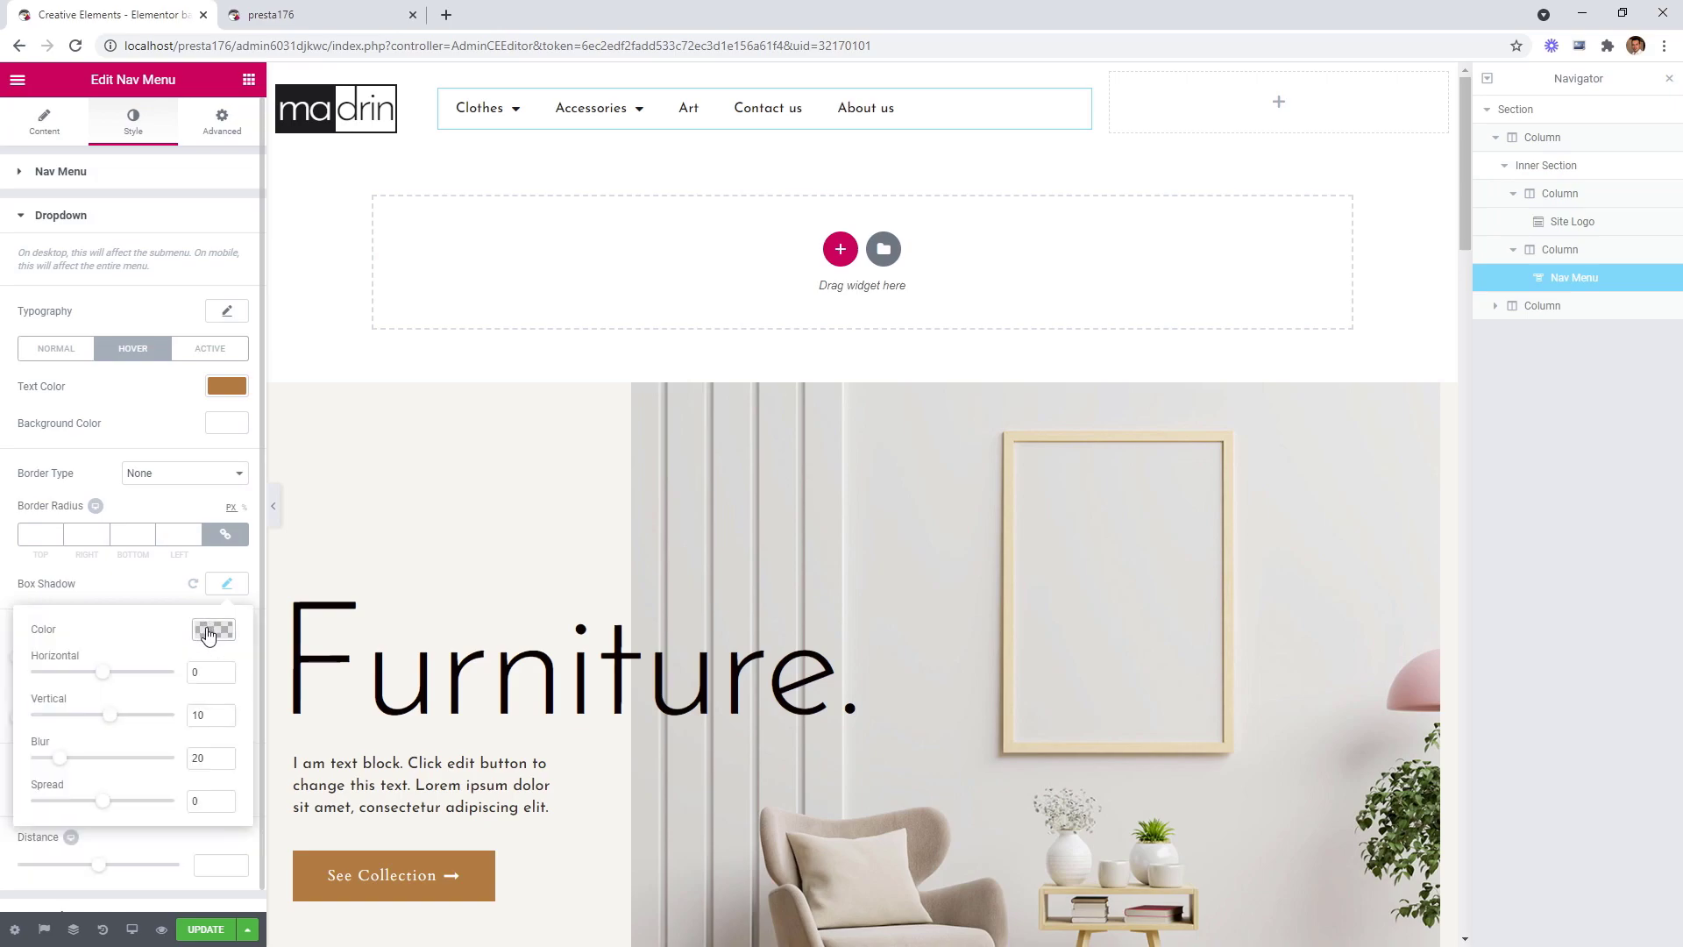
pyautogui.click(227, 584)
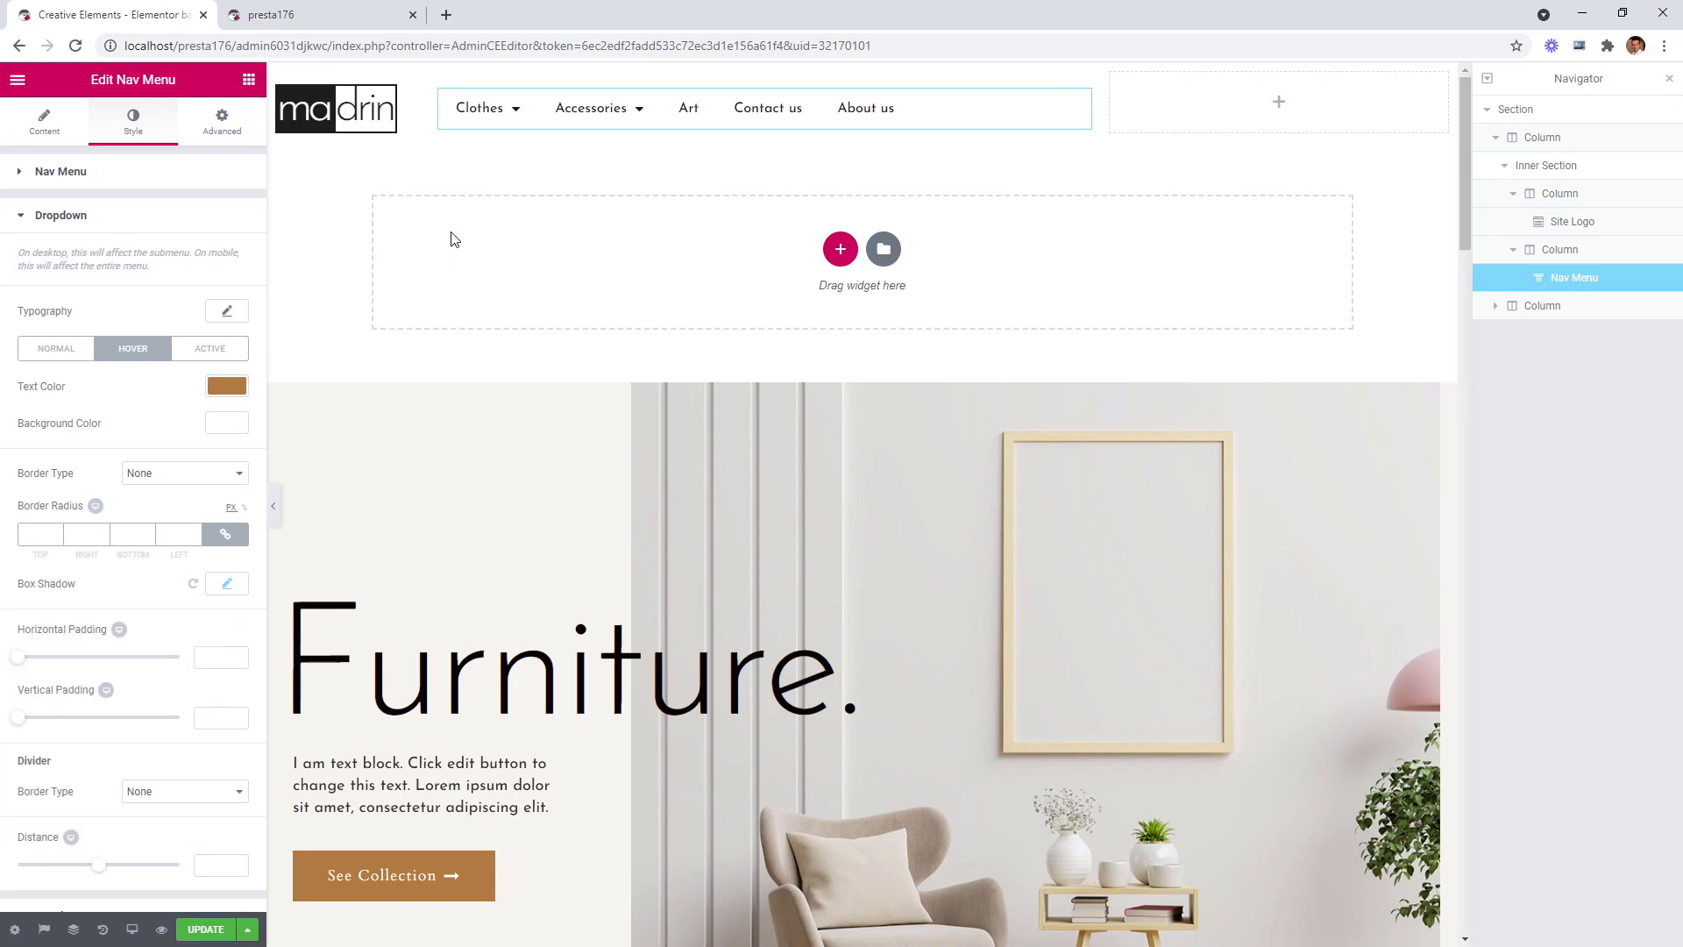
pyautogui.moveTo(488, 118)
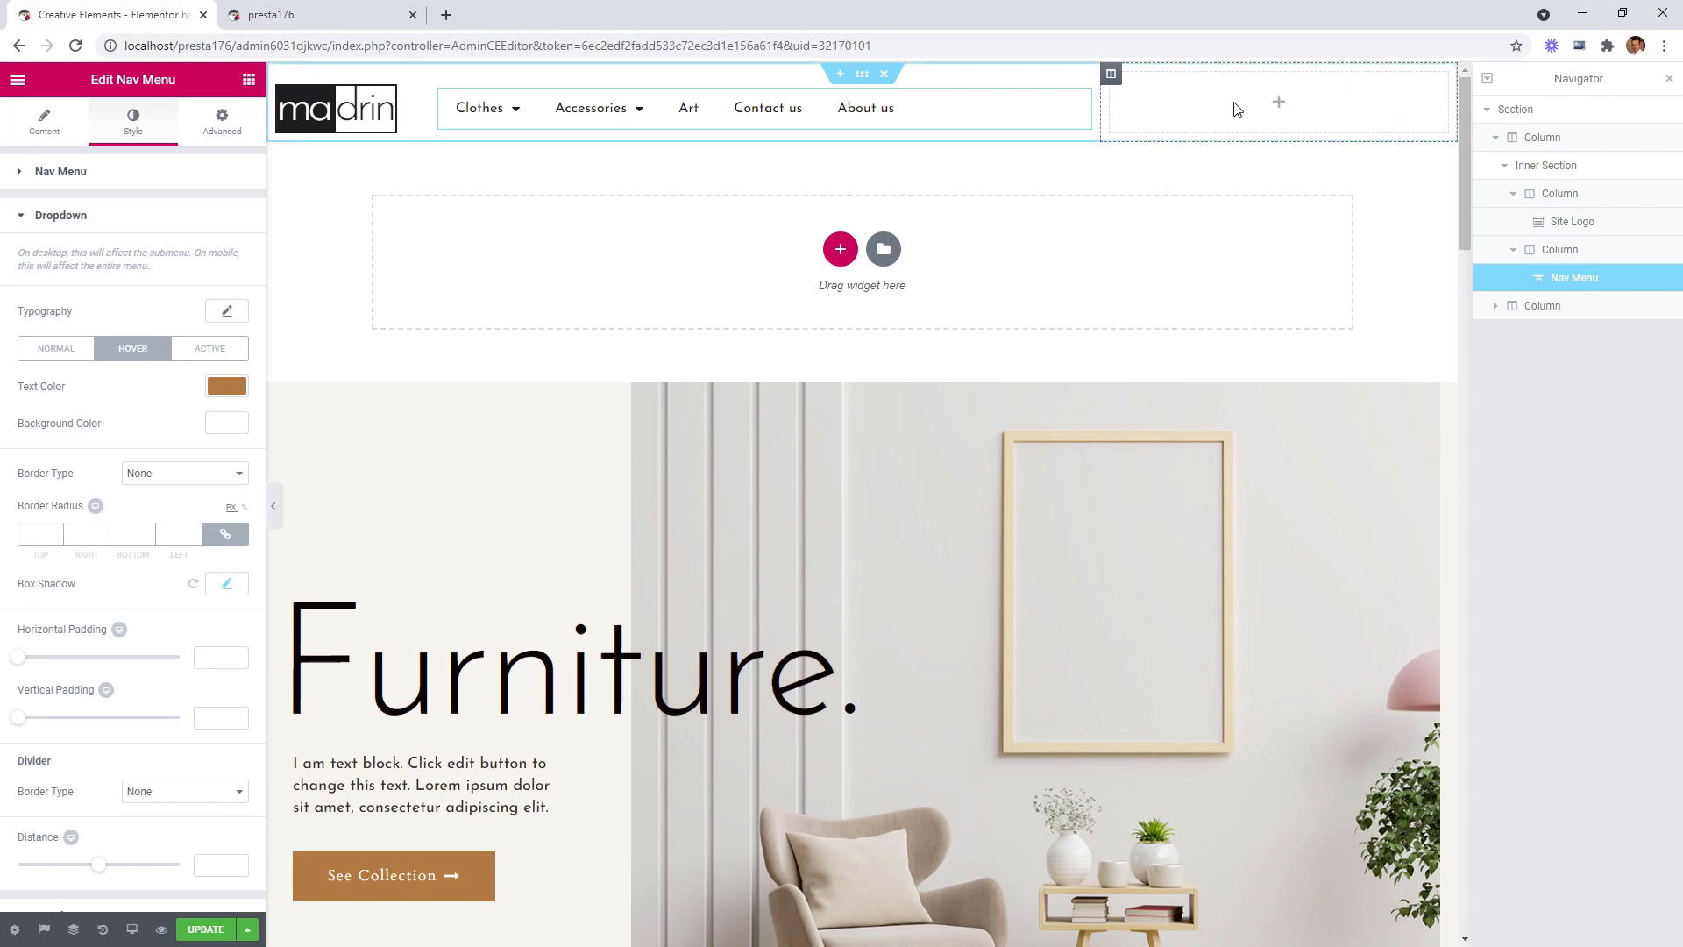
# Add a Shopping Cart widget to the outer section's empty second column and hide its subtotal.
pyautogui.click(249, 80)
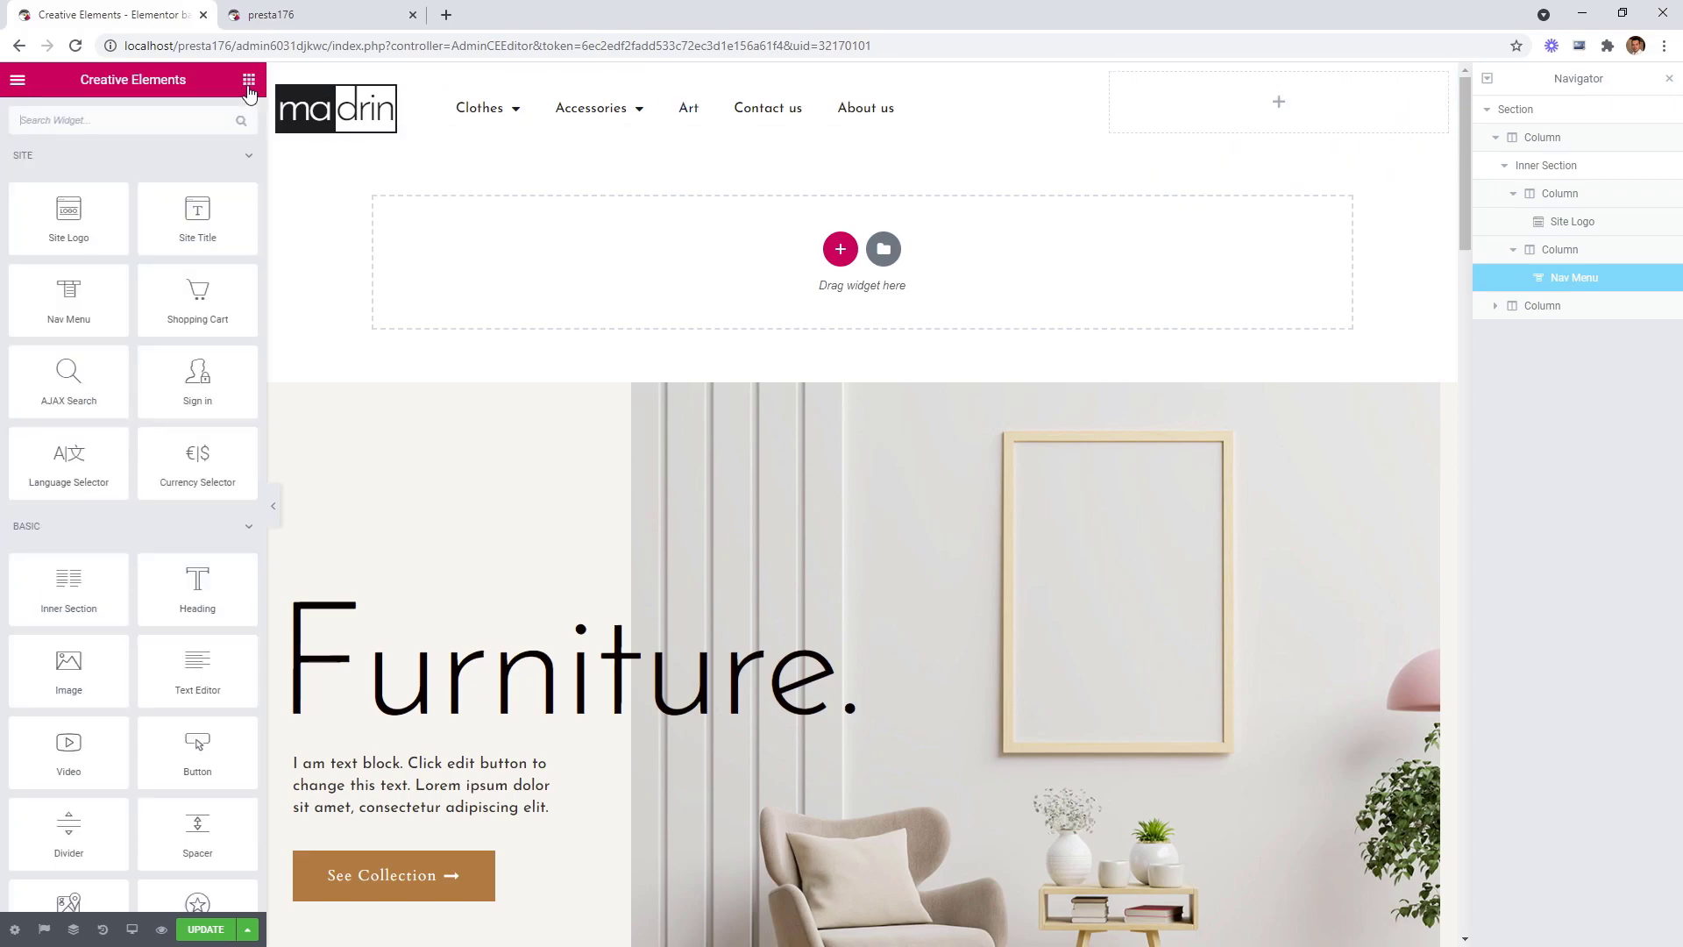
pyautogui.moveTo(195, 303); pyautogui.dragTo(1338, 113)
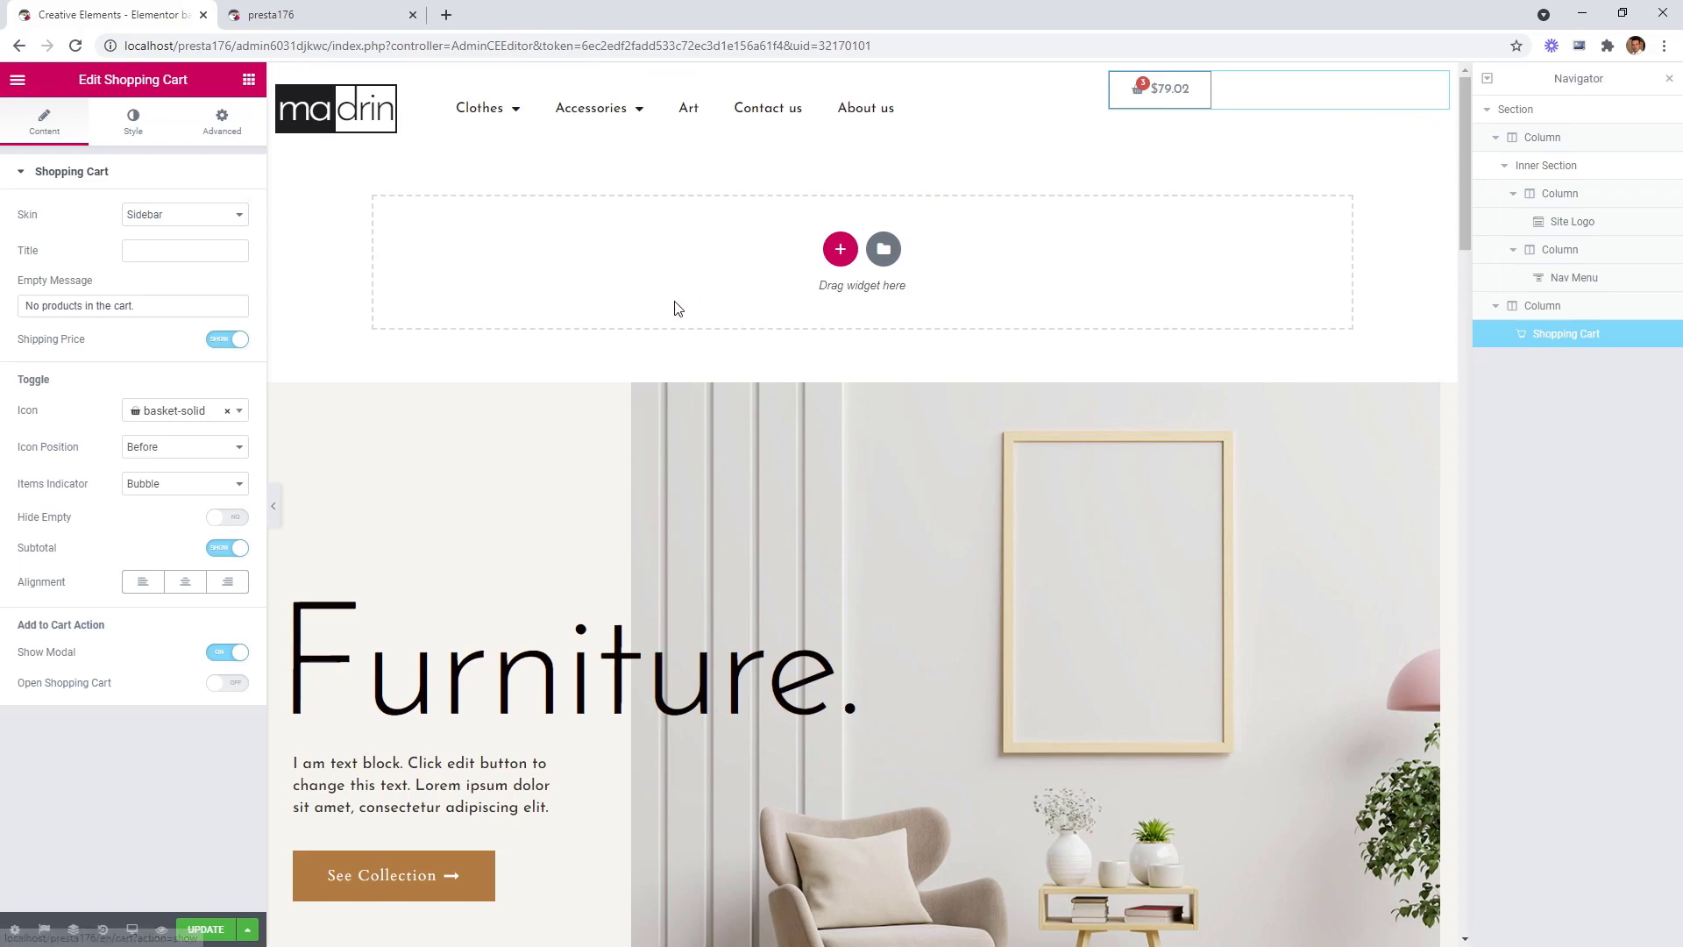
pyautogui.click(227, 548)
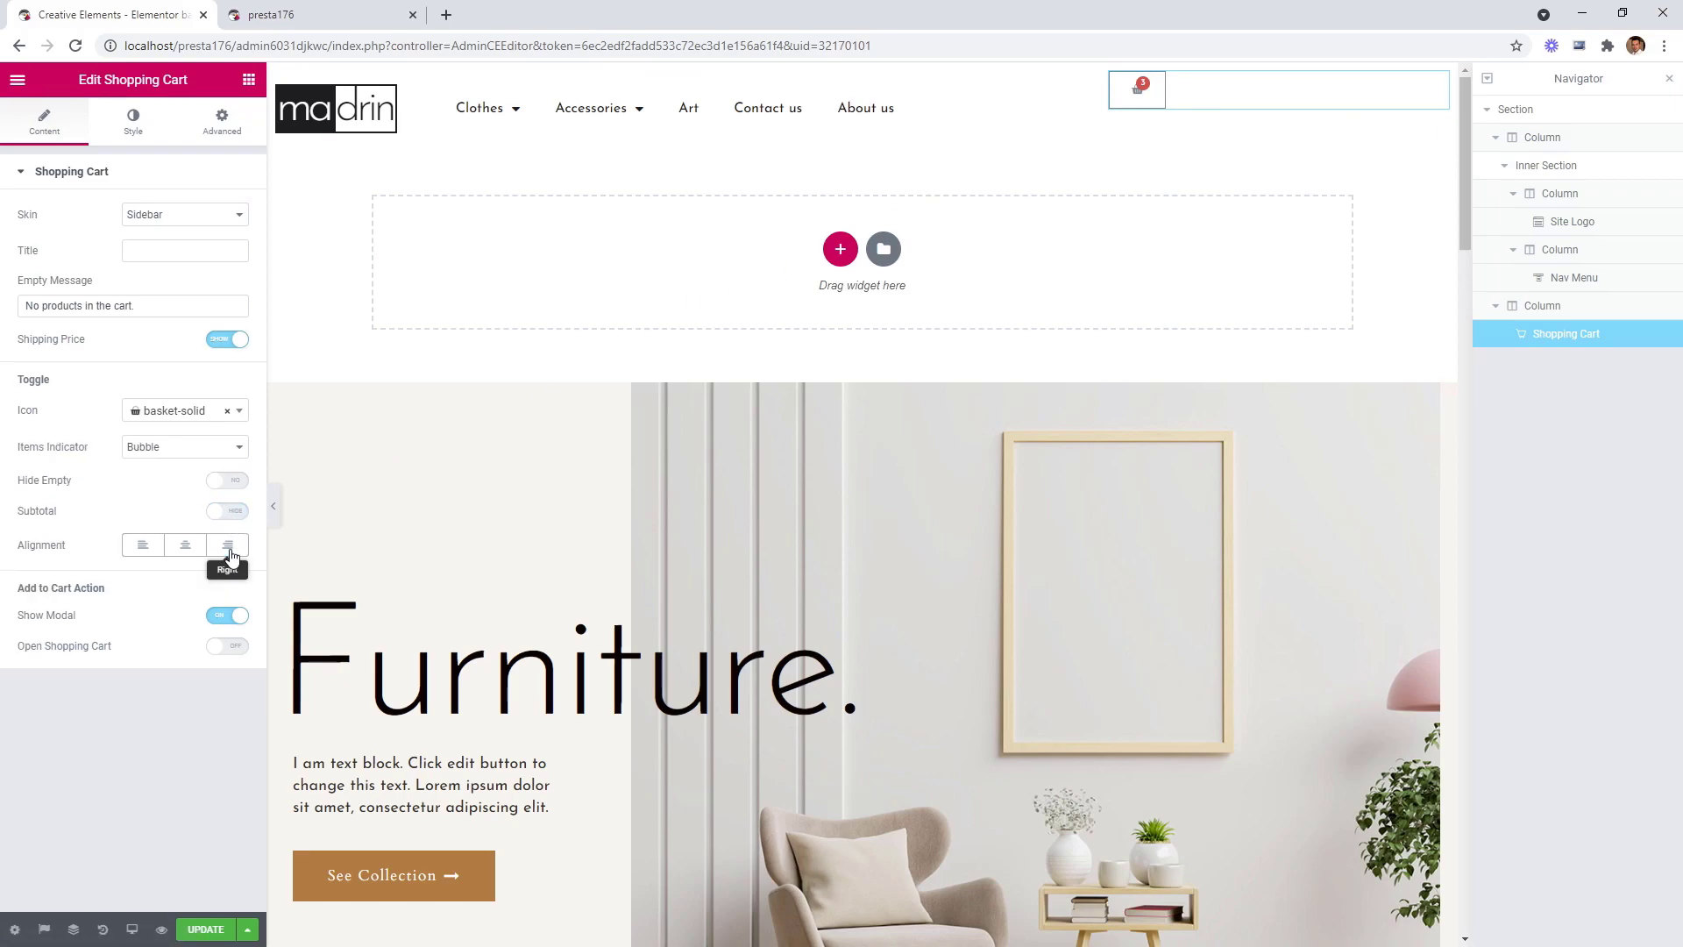
# Set the Shopping Cart toggle's border width to 0 and its icon size to 29.
pyautogui.click(133, 123)
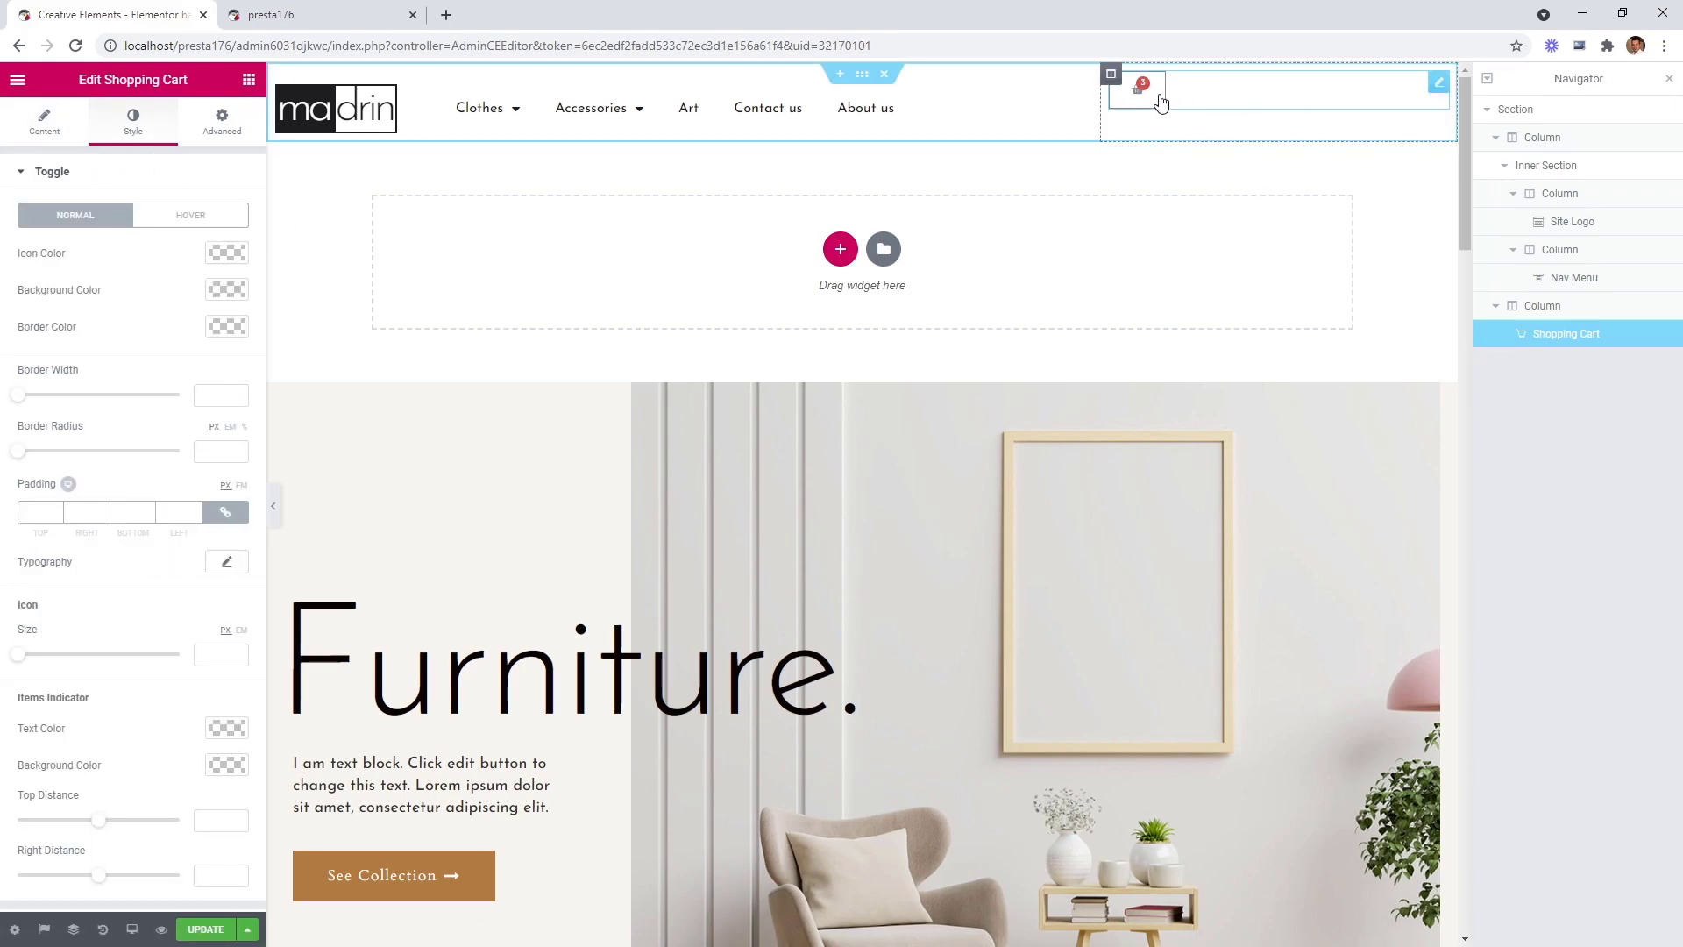
pyautogui.click(216, 396)
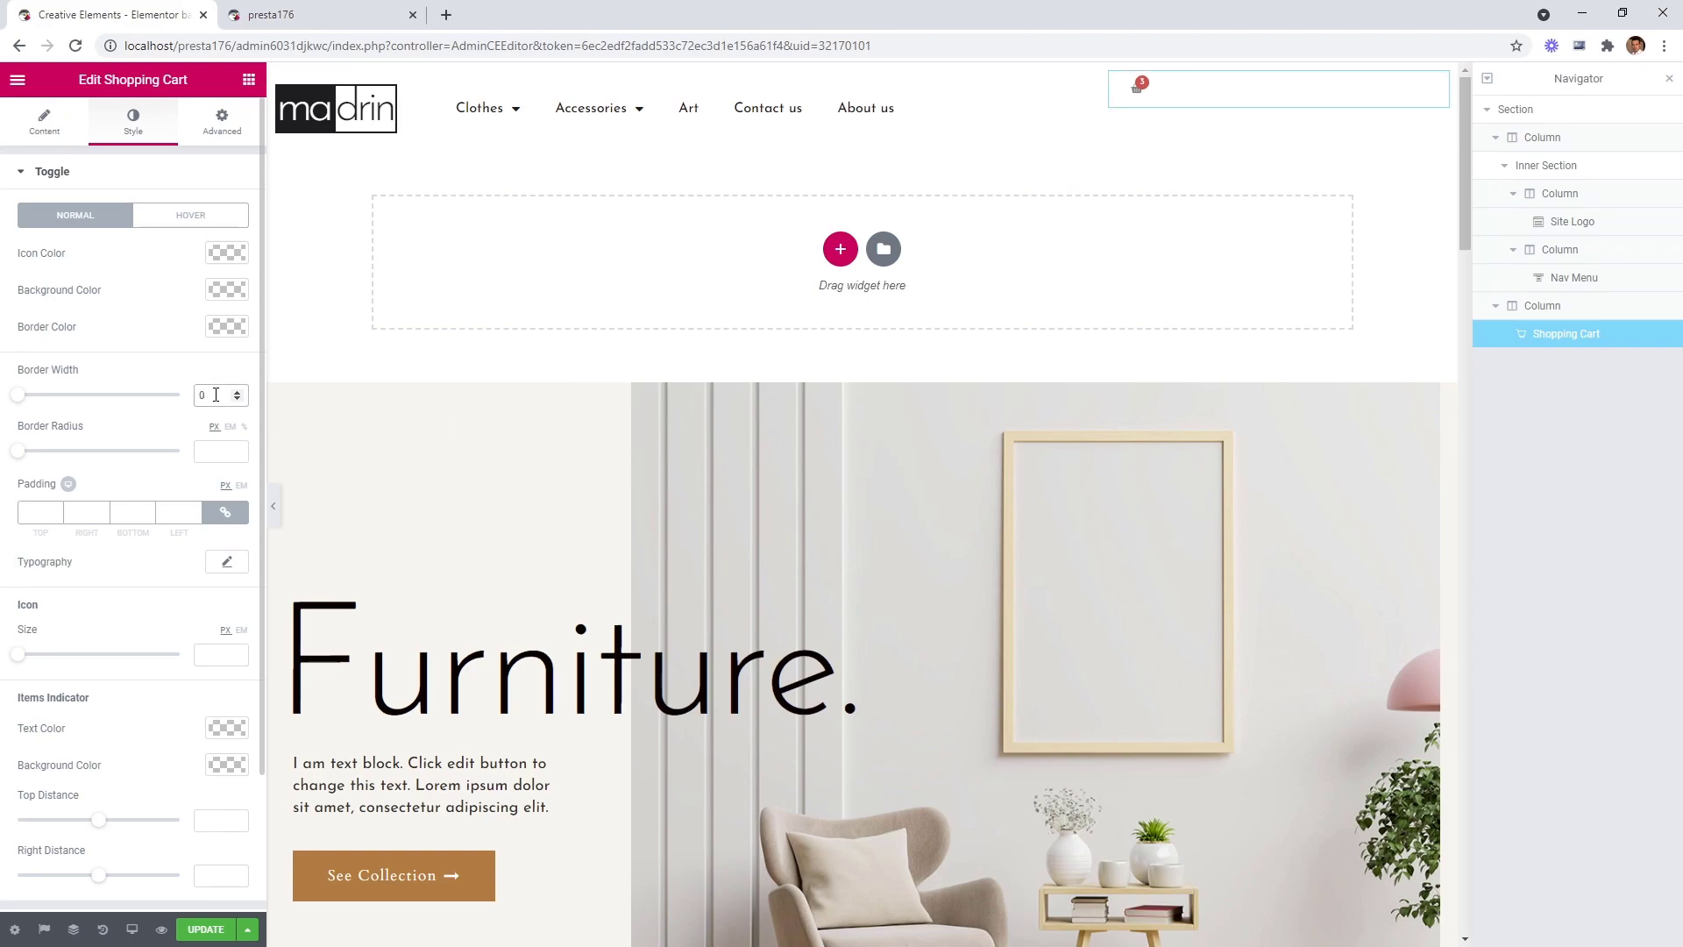
pyautogui.moveTo(23, 666); pyautogui.dragTo(114, 671)
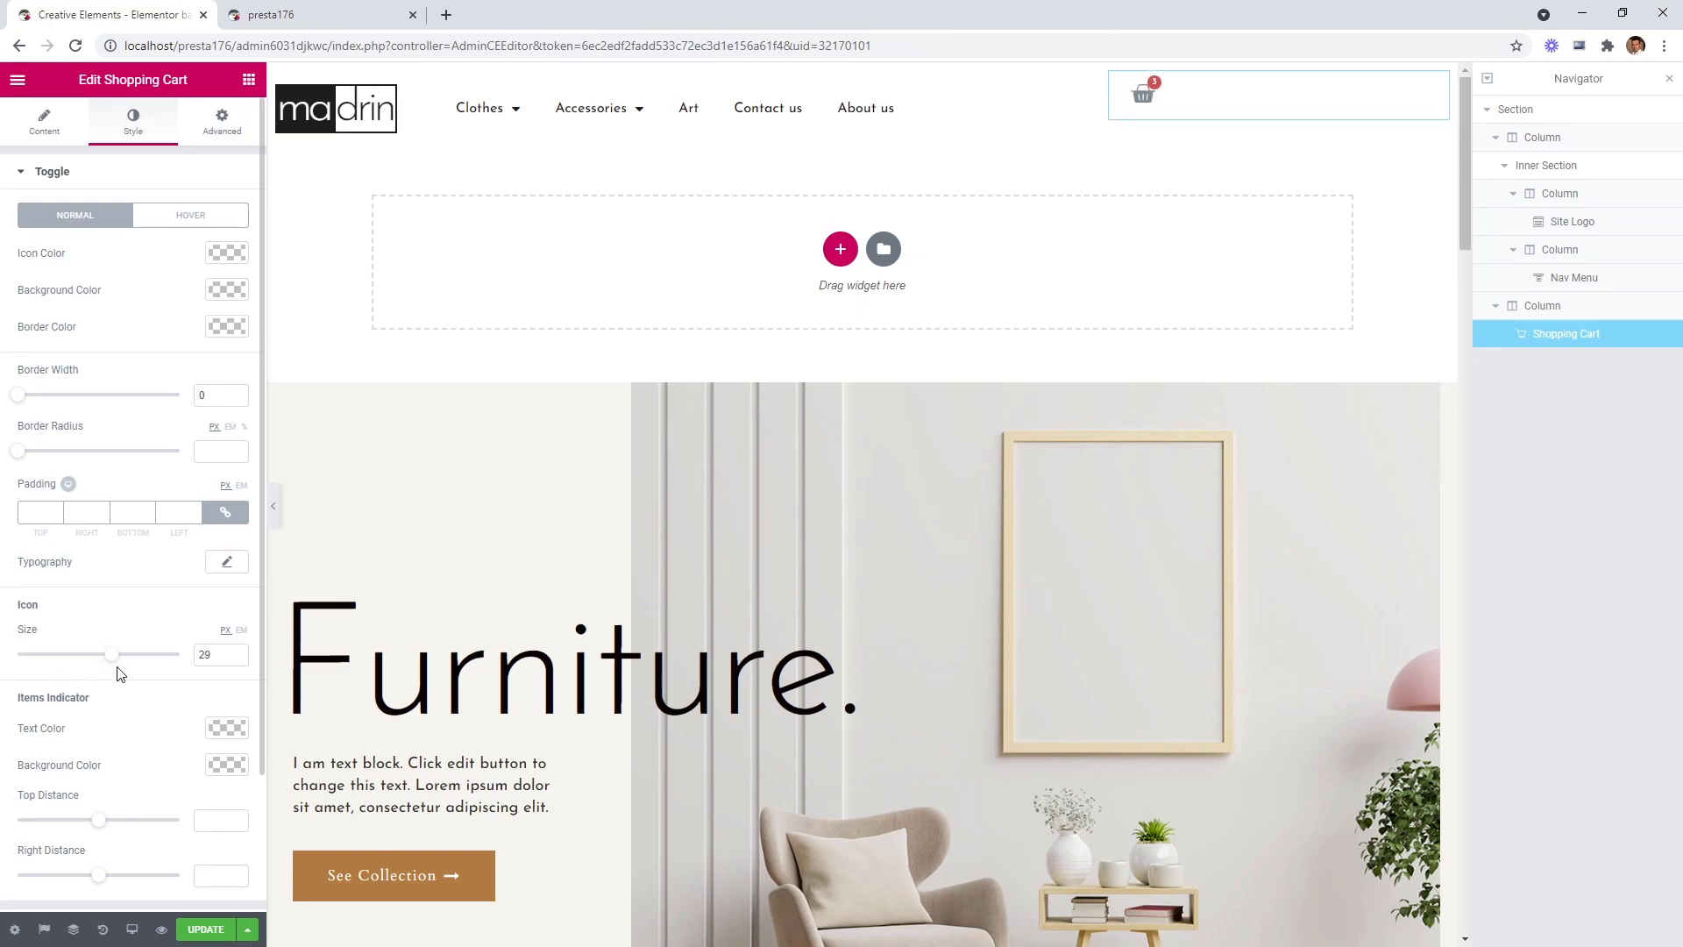
# Change the Shopping Cart toggle icon, trying cart-solid and settling on trolley-medium.
pyautogui.click(45, 123)
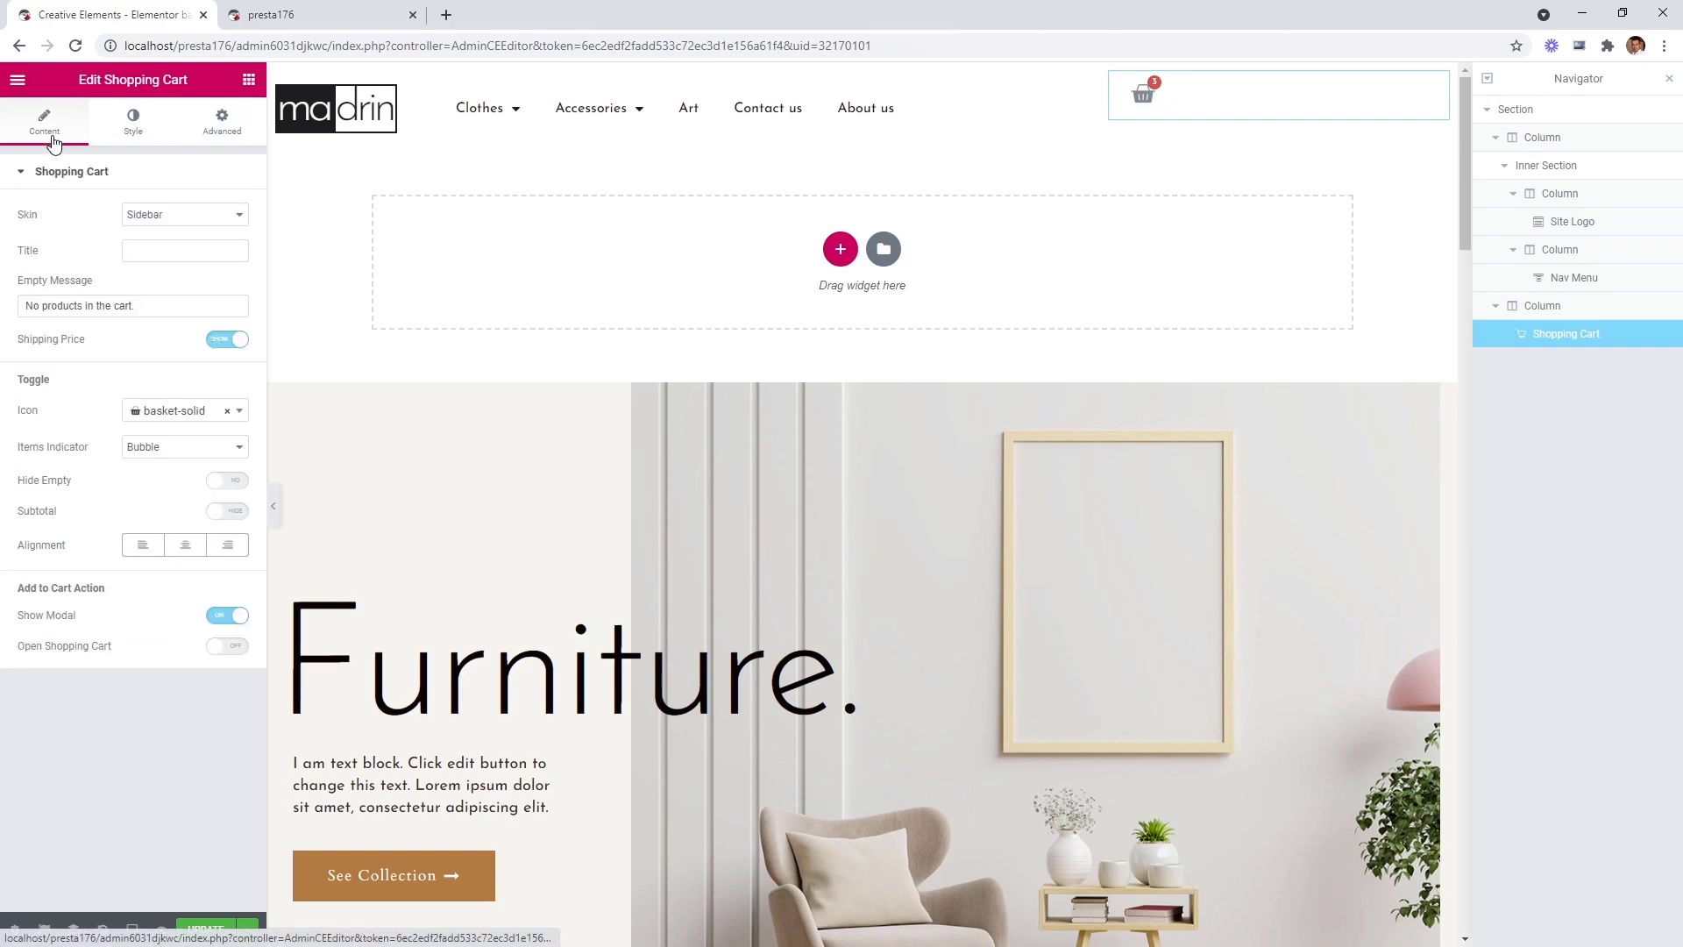
pyautogui.click(156, 428)
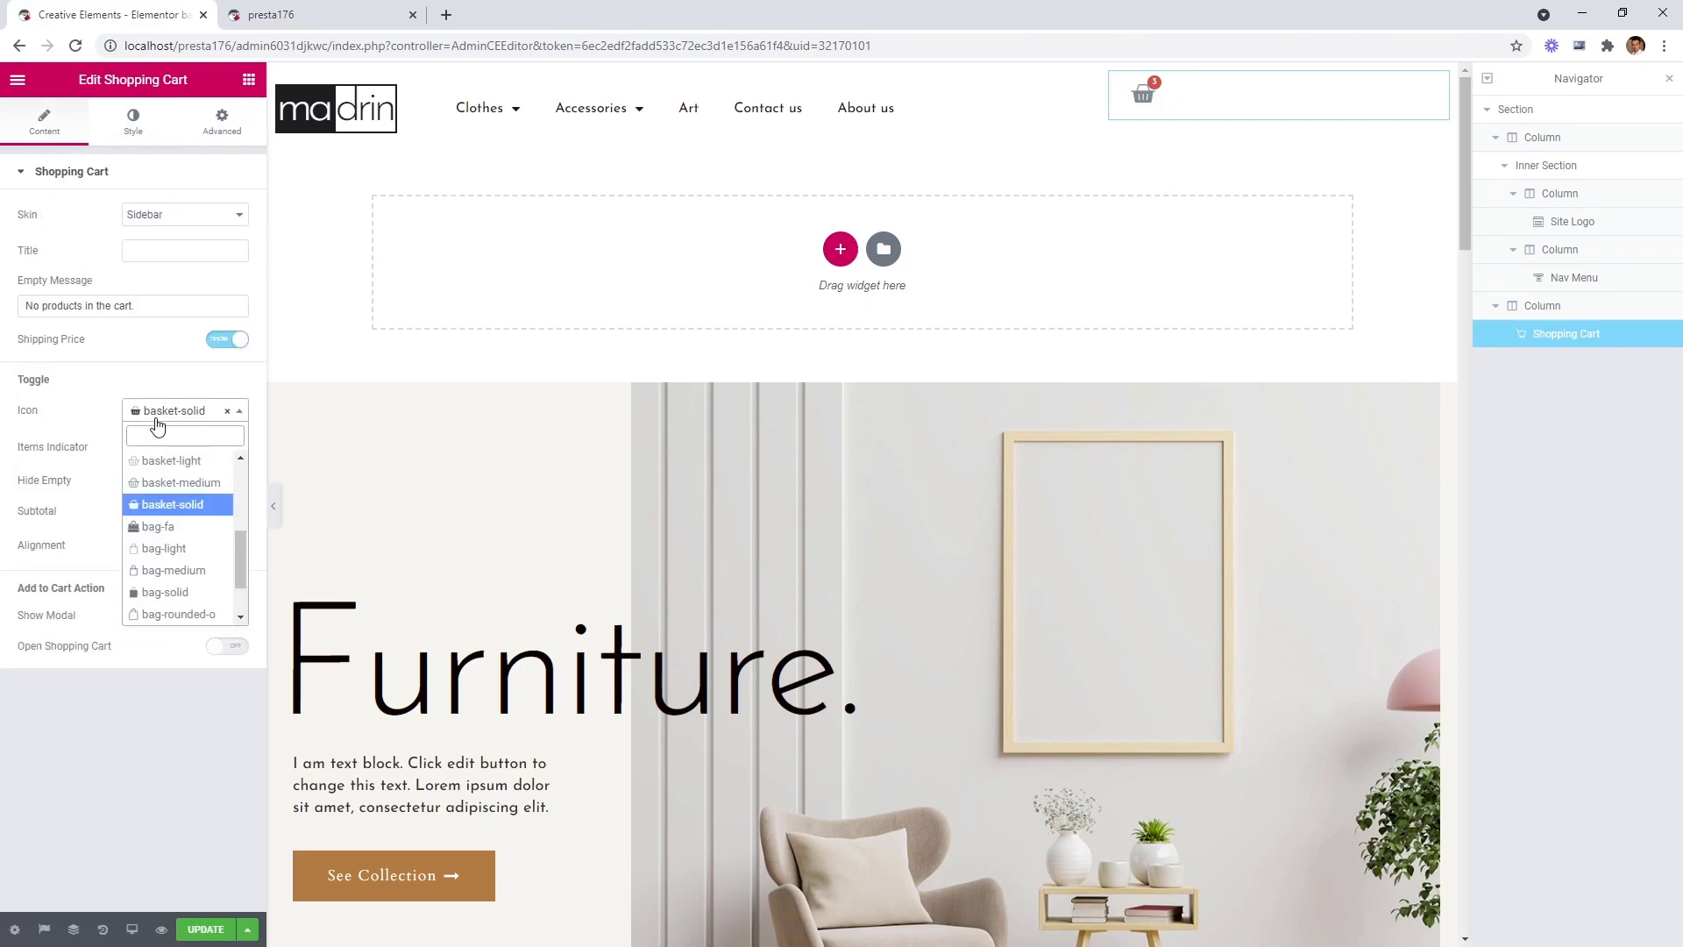
pyautogui.moveTo(240, 568); pyautogui.dragTo(242, 503)
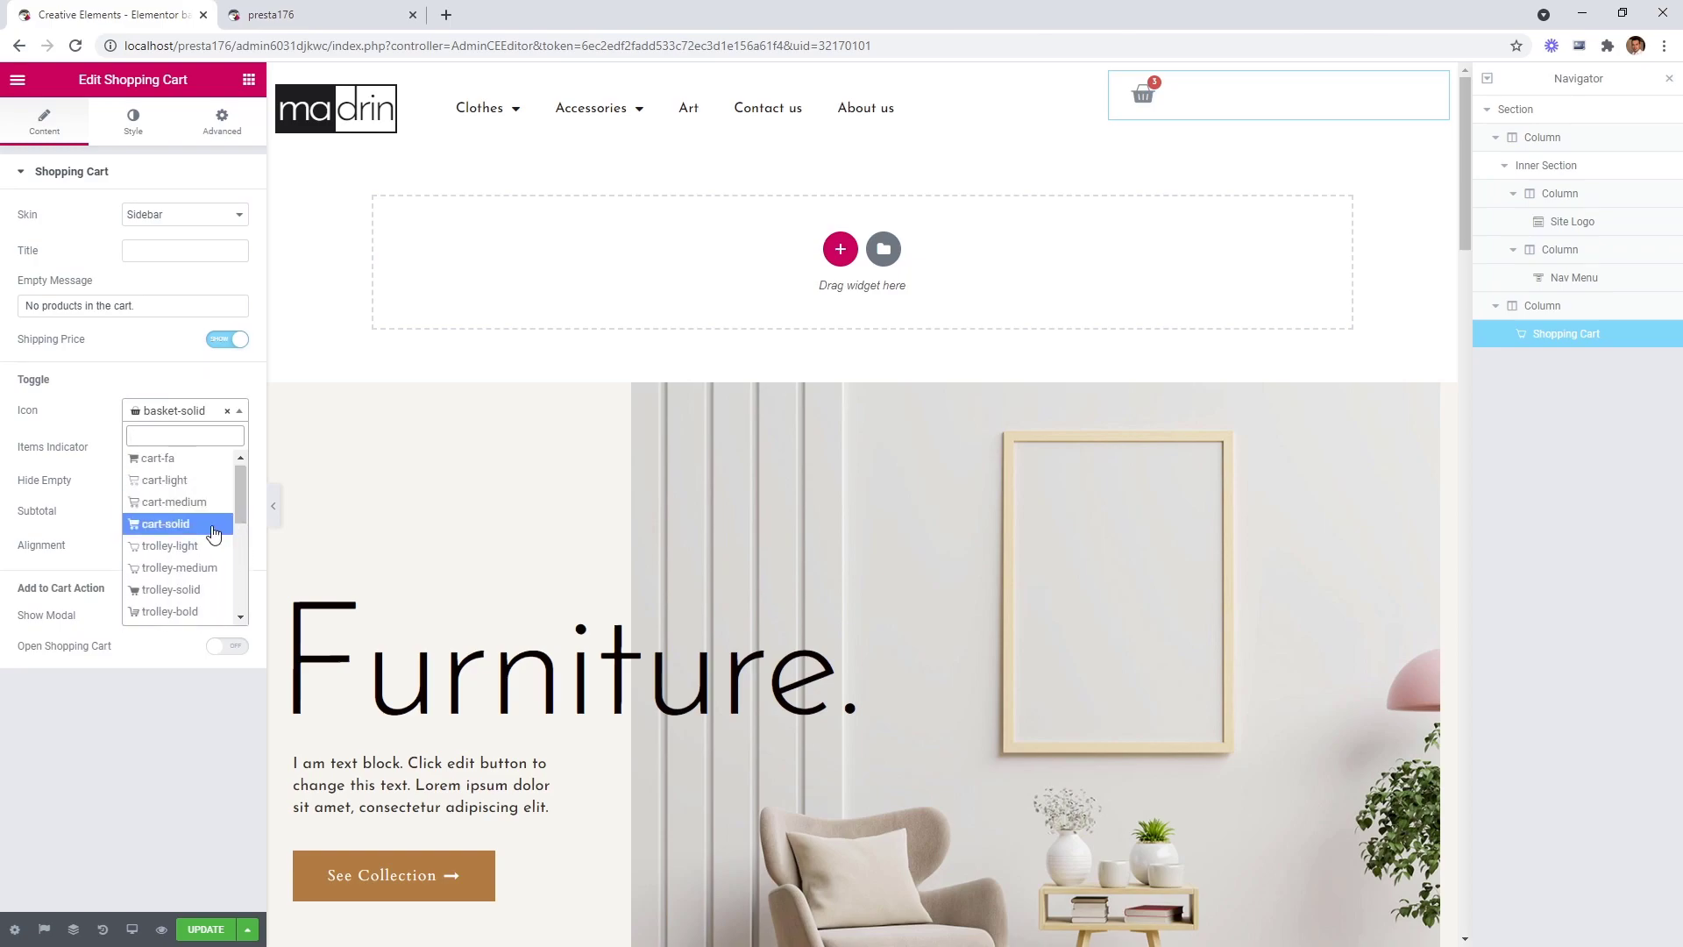
pyautogui.click(213, 526)
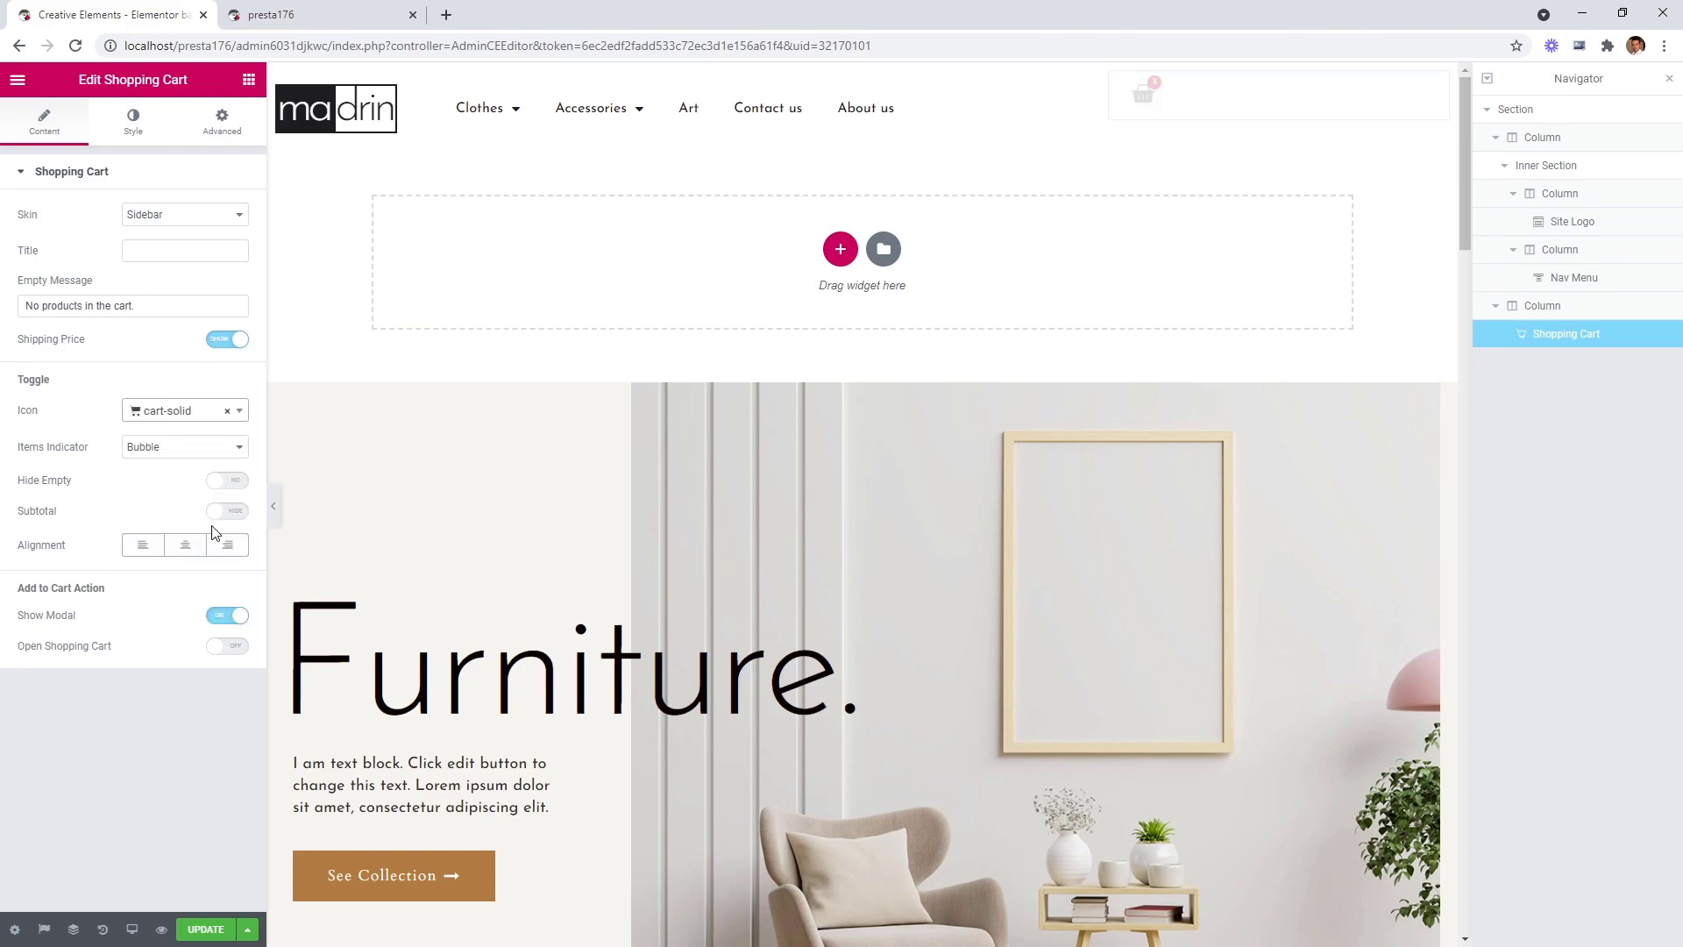
pyautogui.click(171, 412)
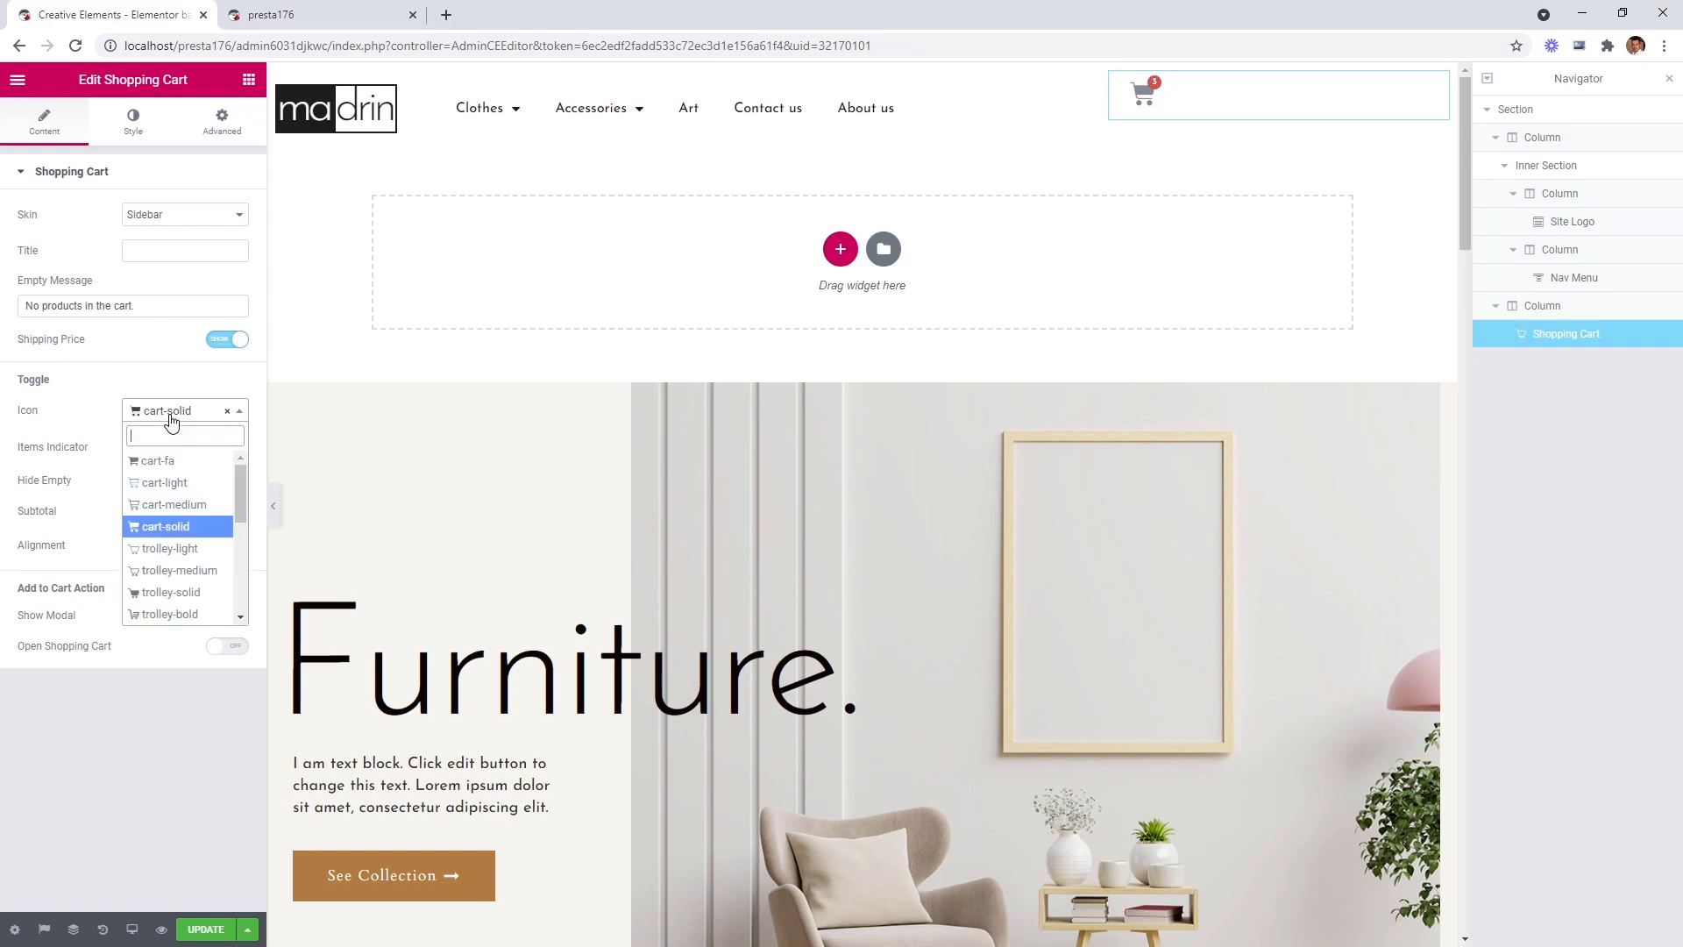
pyautogui.click(189, 577)
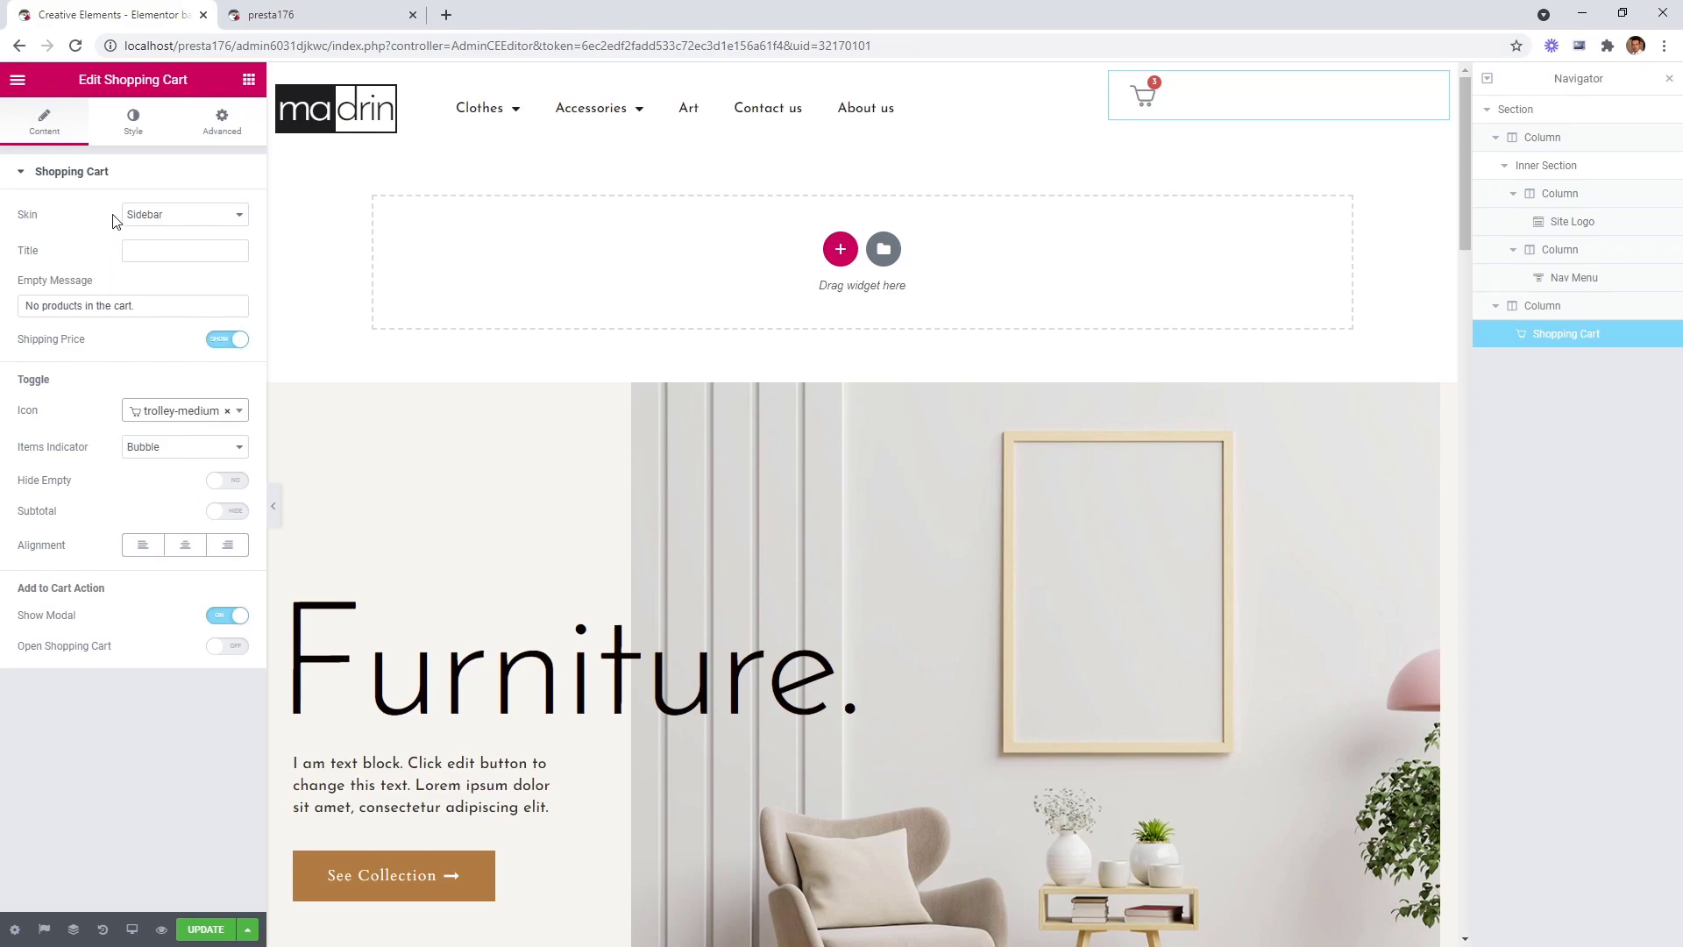
# Set the Shopping Cart toggle's icon color to #1d1d1f for the normal state and #b77d47 for the hover state.
pyautogui.click(139, 136)
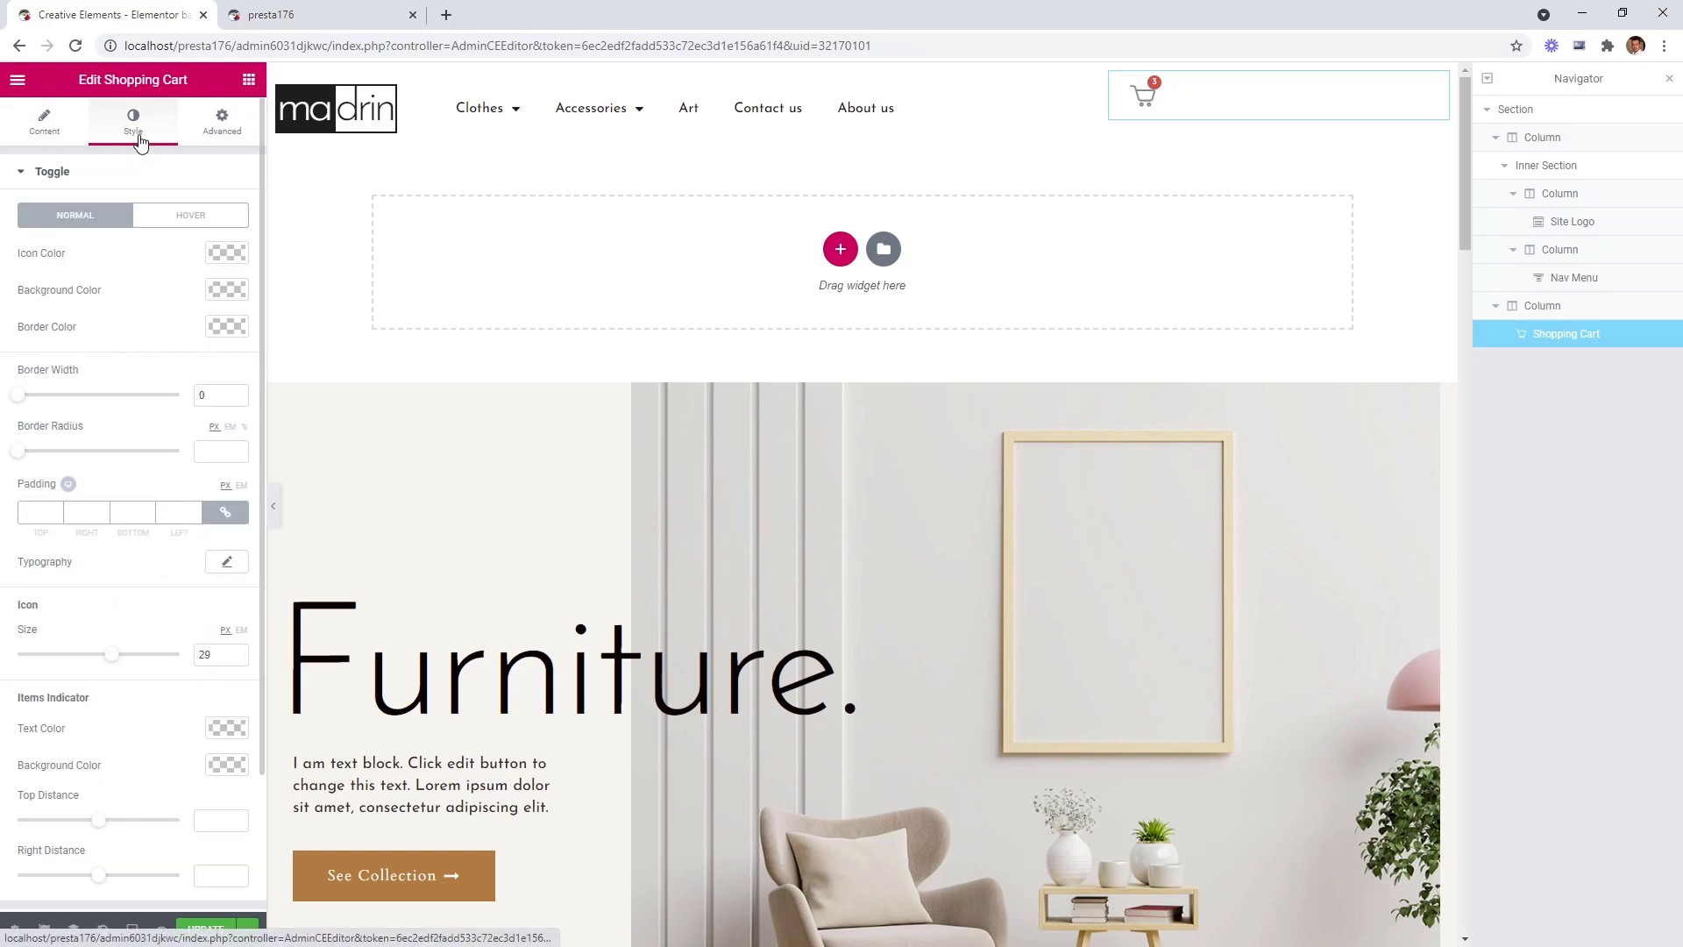
pyautogui.click(223, 256)
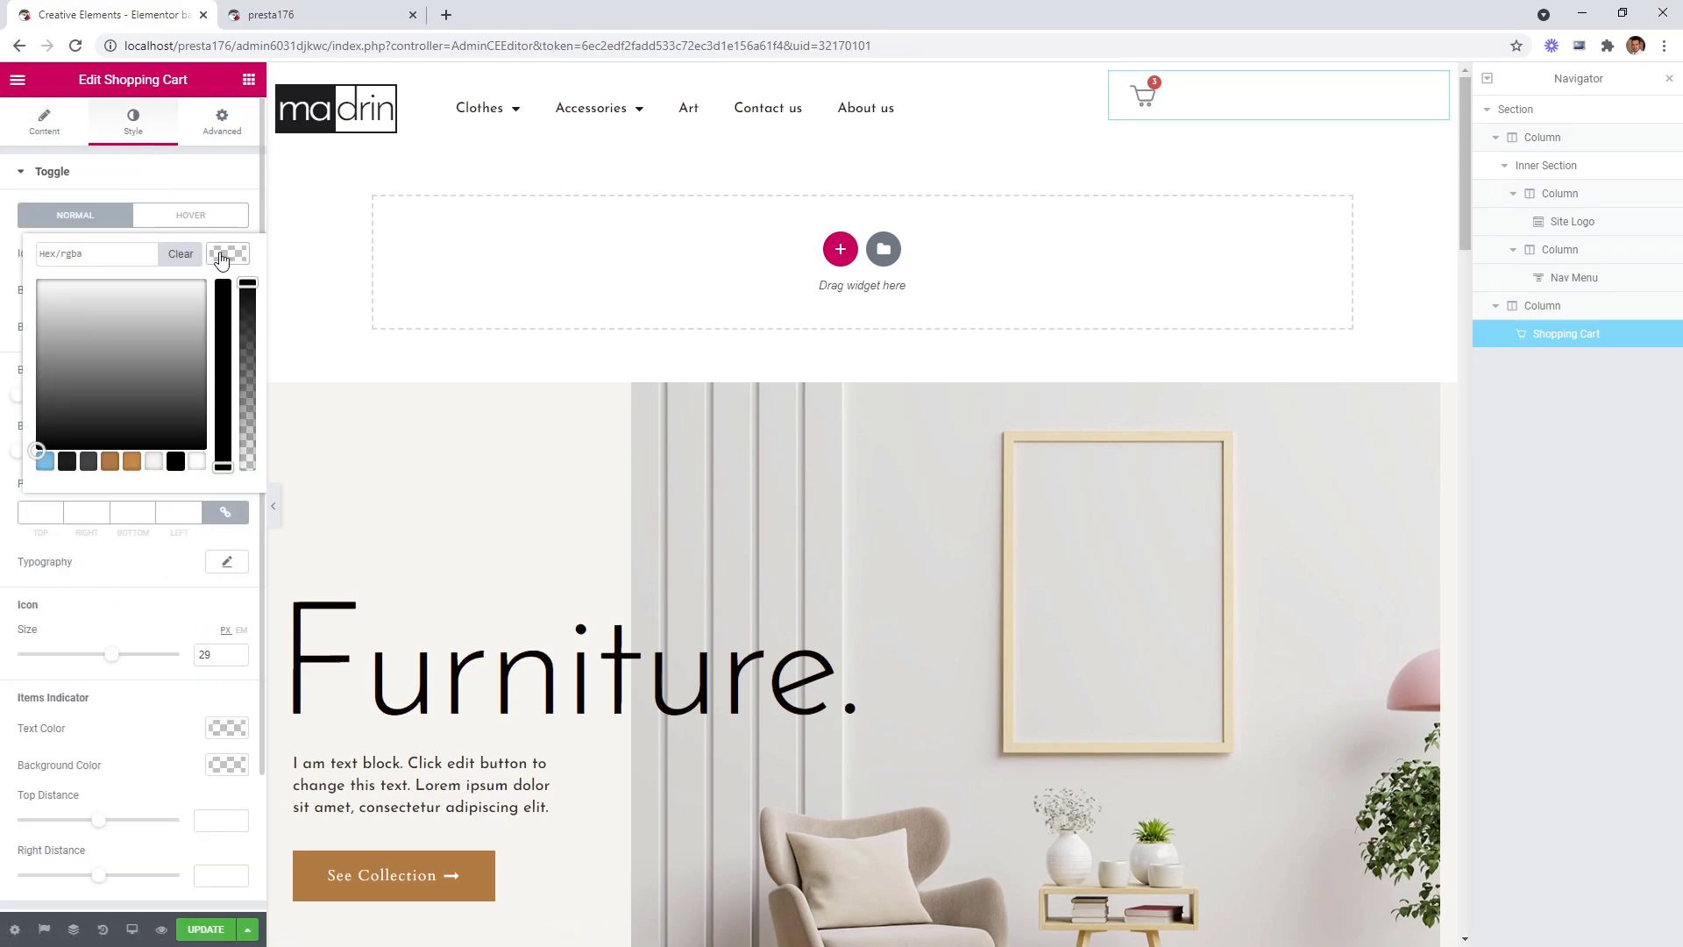
pyautogui.click(69, 463)
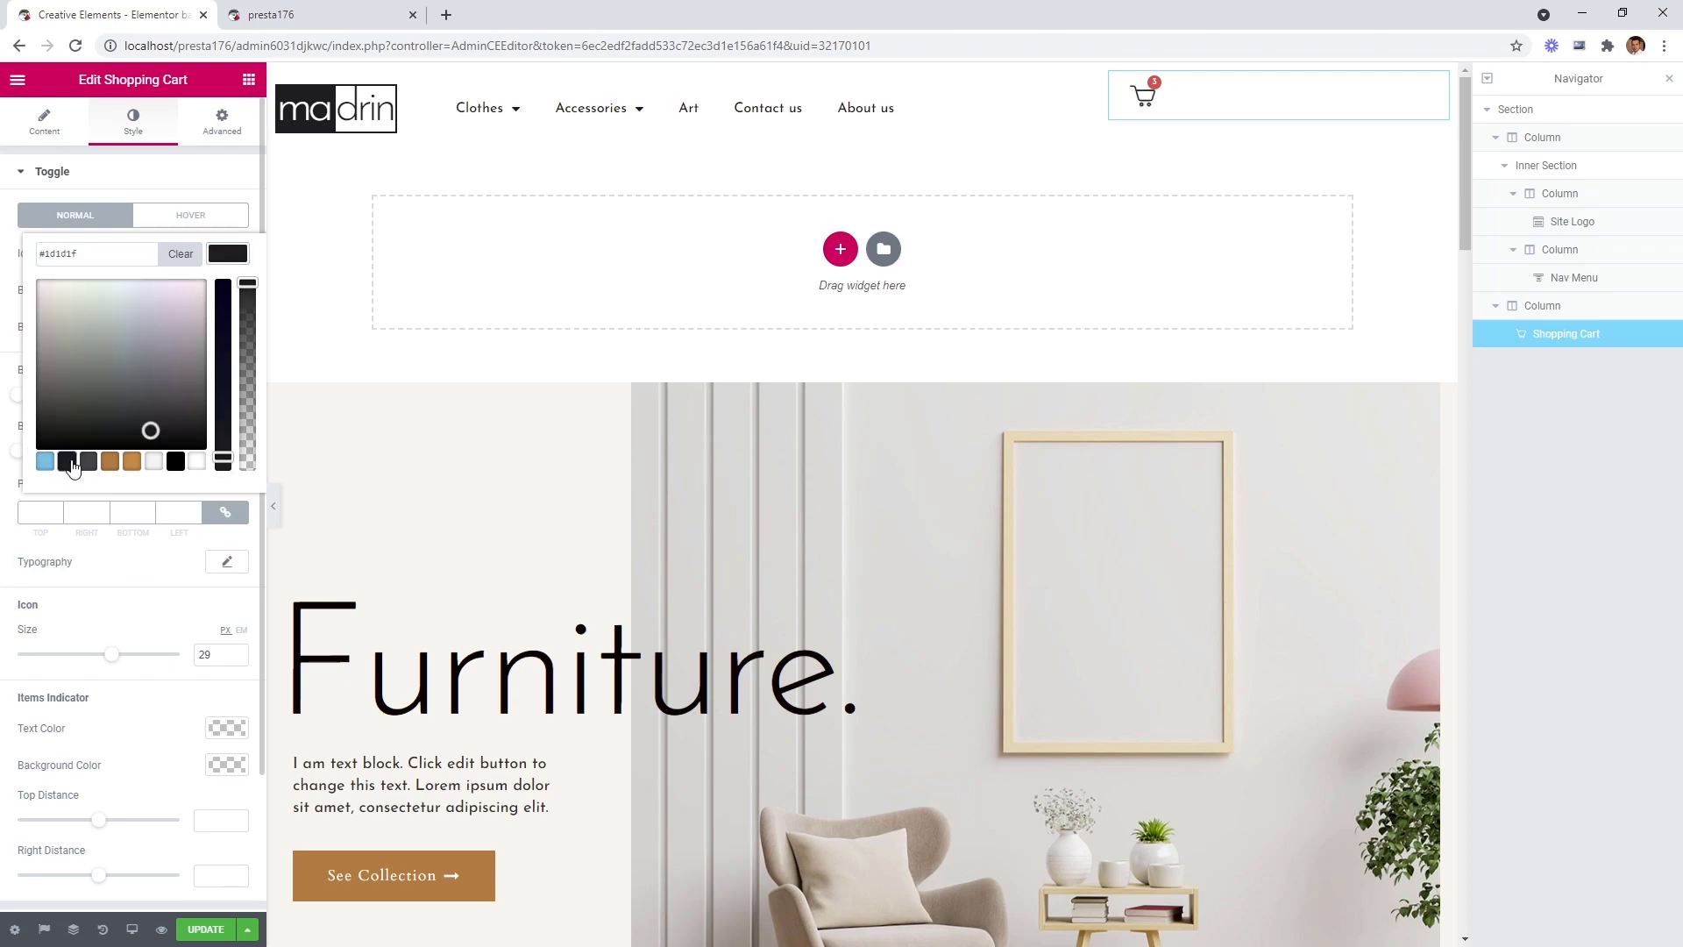
pyautogui.click(231, 266)
pyautogui.click(187, 219)
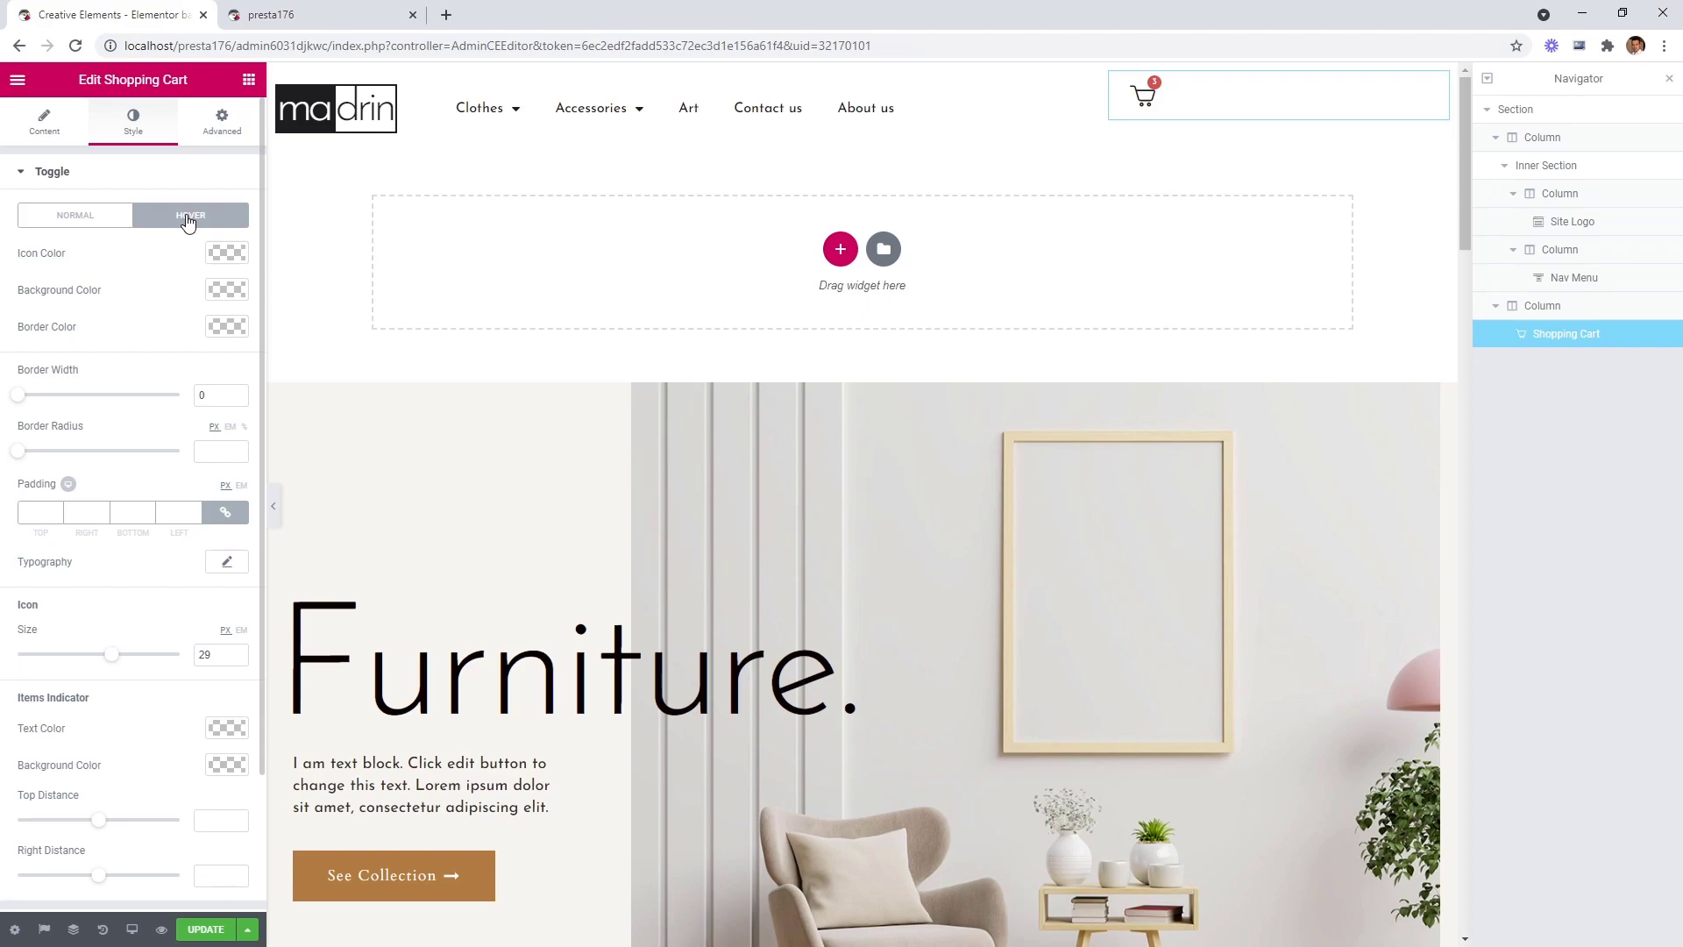
pyautogui.click(227, 255)
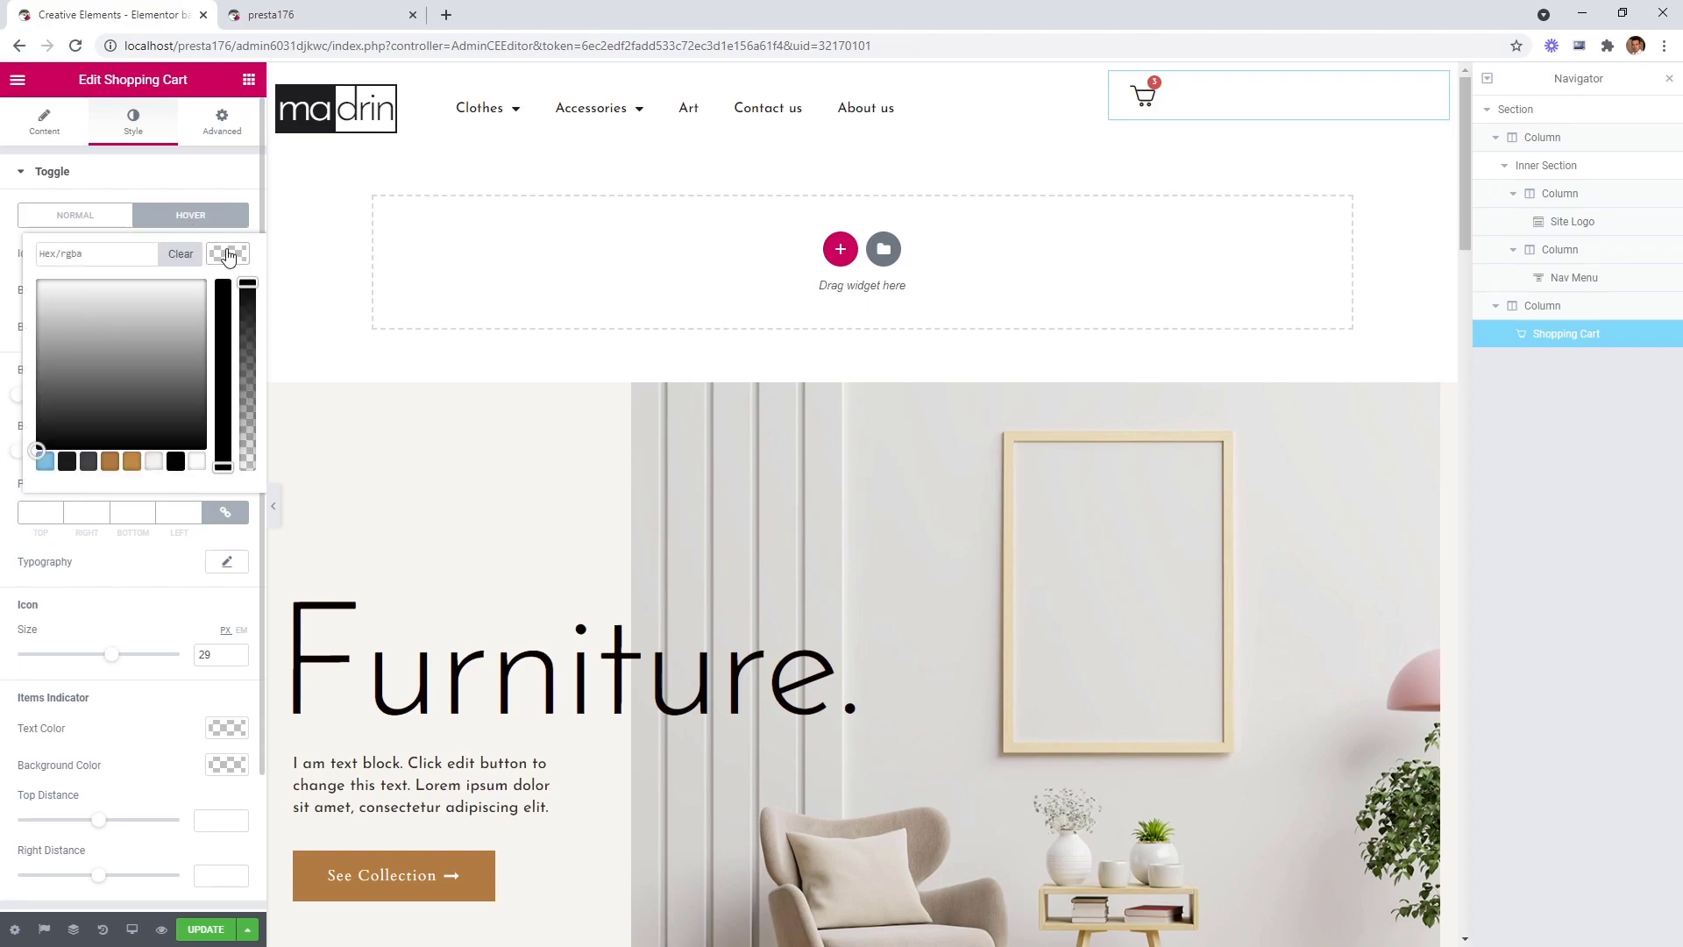
pyautogui.click(111, 463)
pyautogui.click(226, 257)
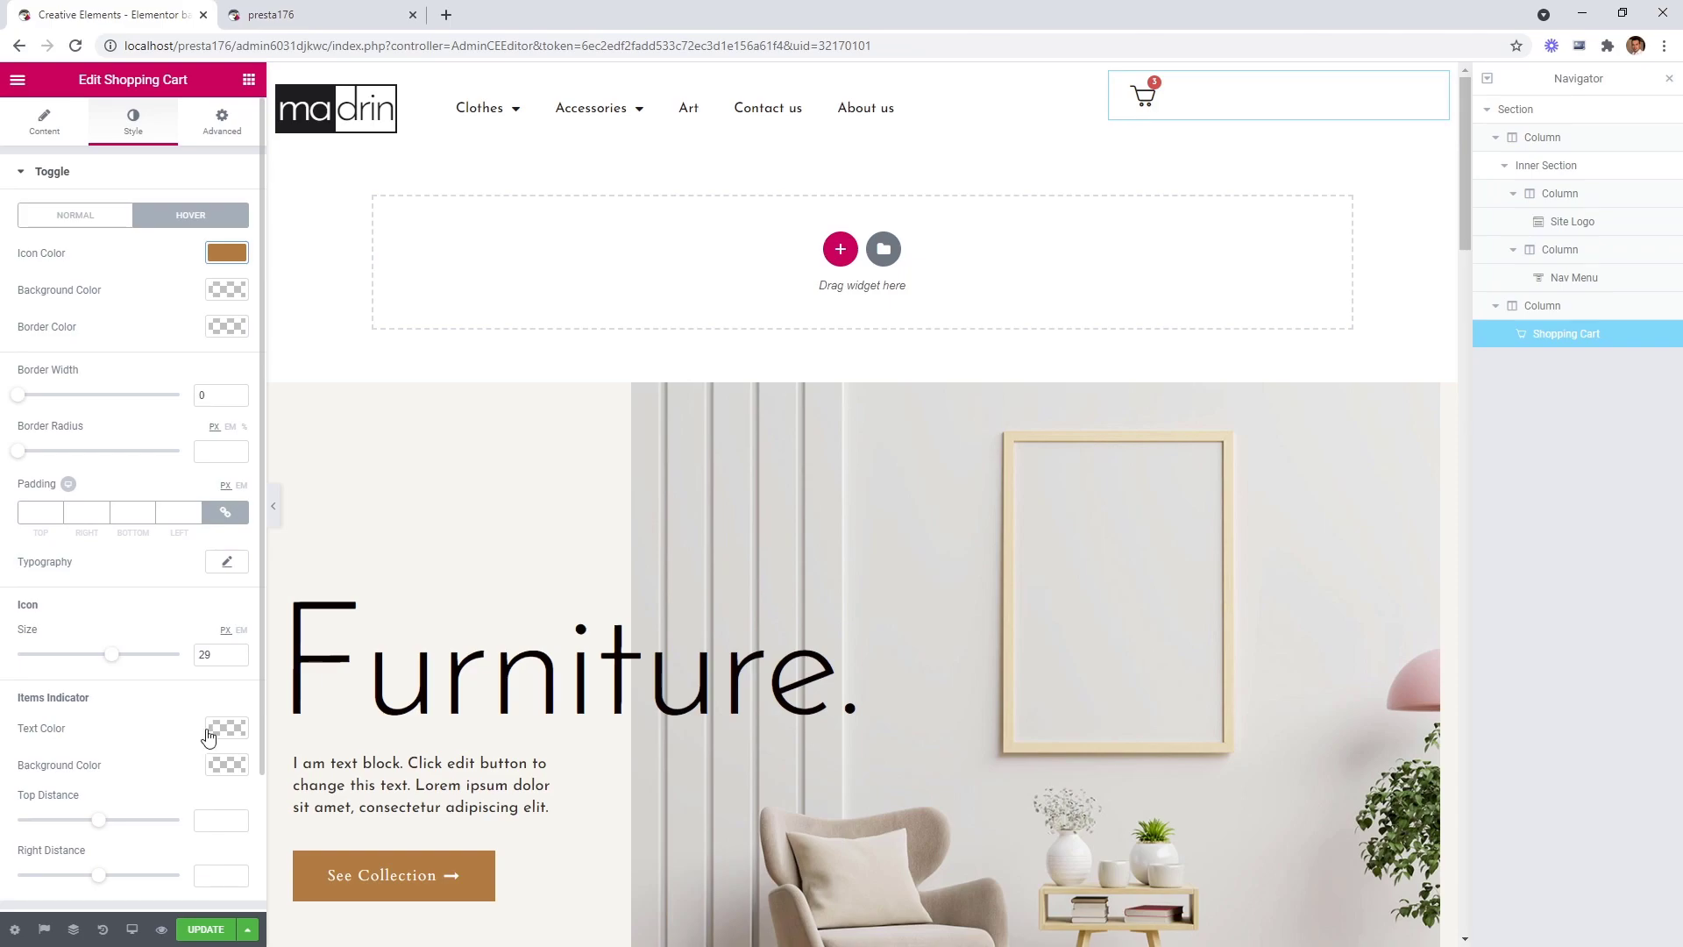
# Give the cart's items indicator a #b77d47 background color and a top distance of -0.2.
pyautogui.click(226, 729)
pyautogui.scroll(-2, 226, 778)
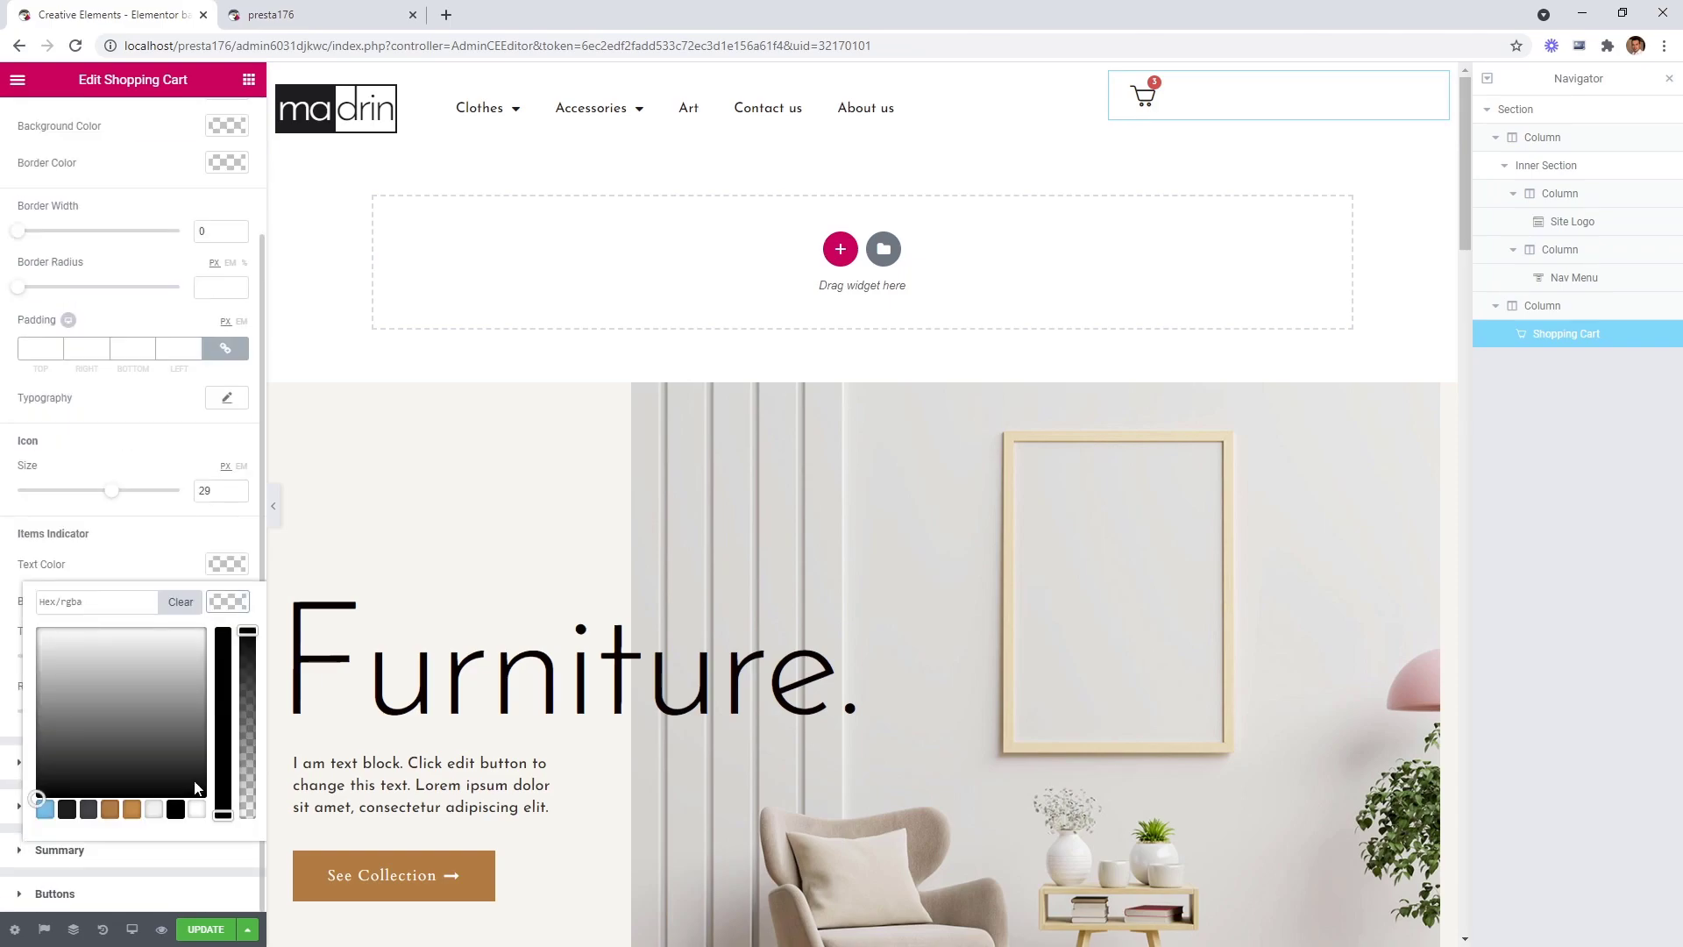
pyautogui.click(110, 810)
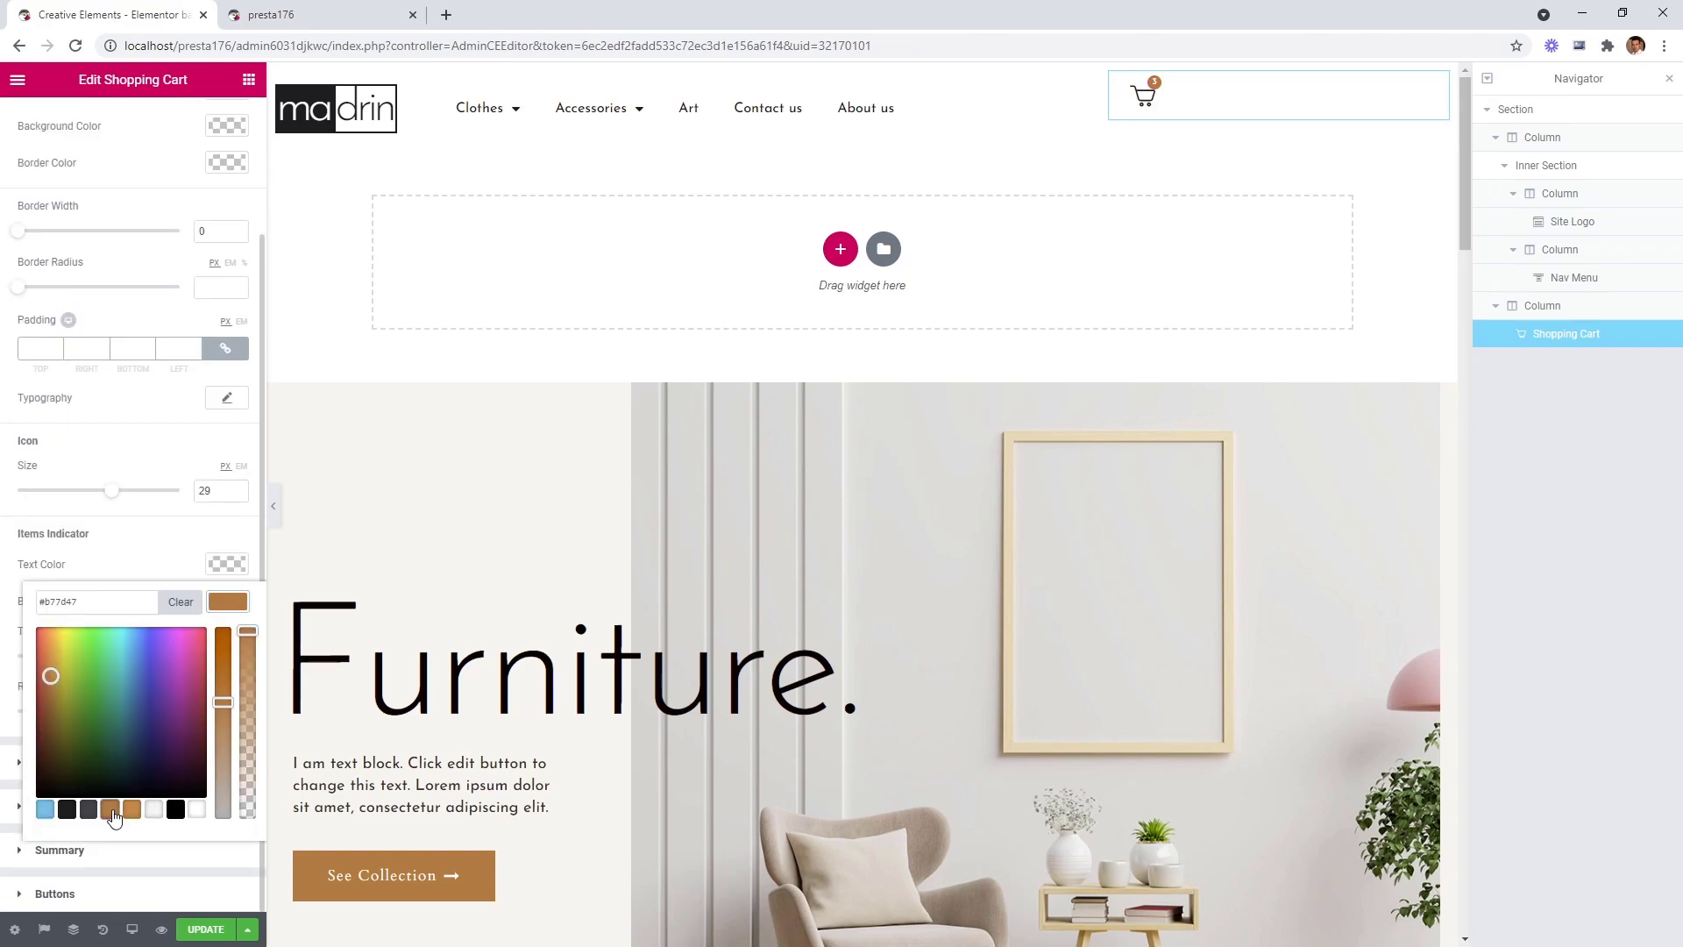
pyautogui.click(222, 618)
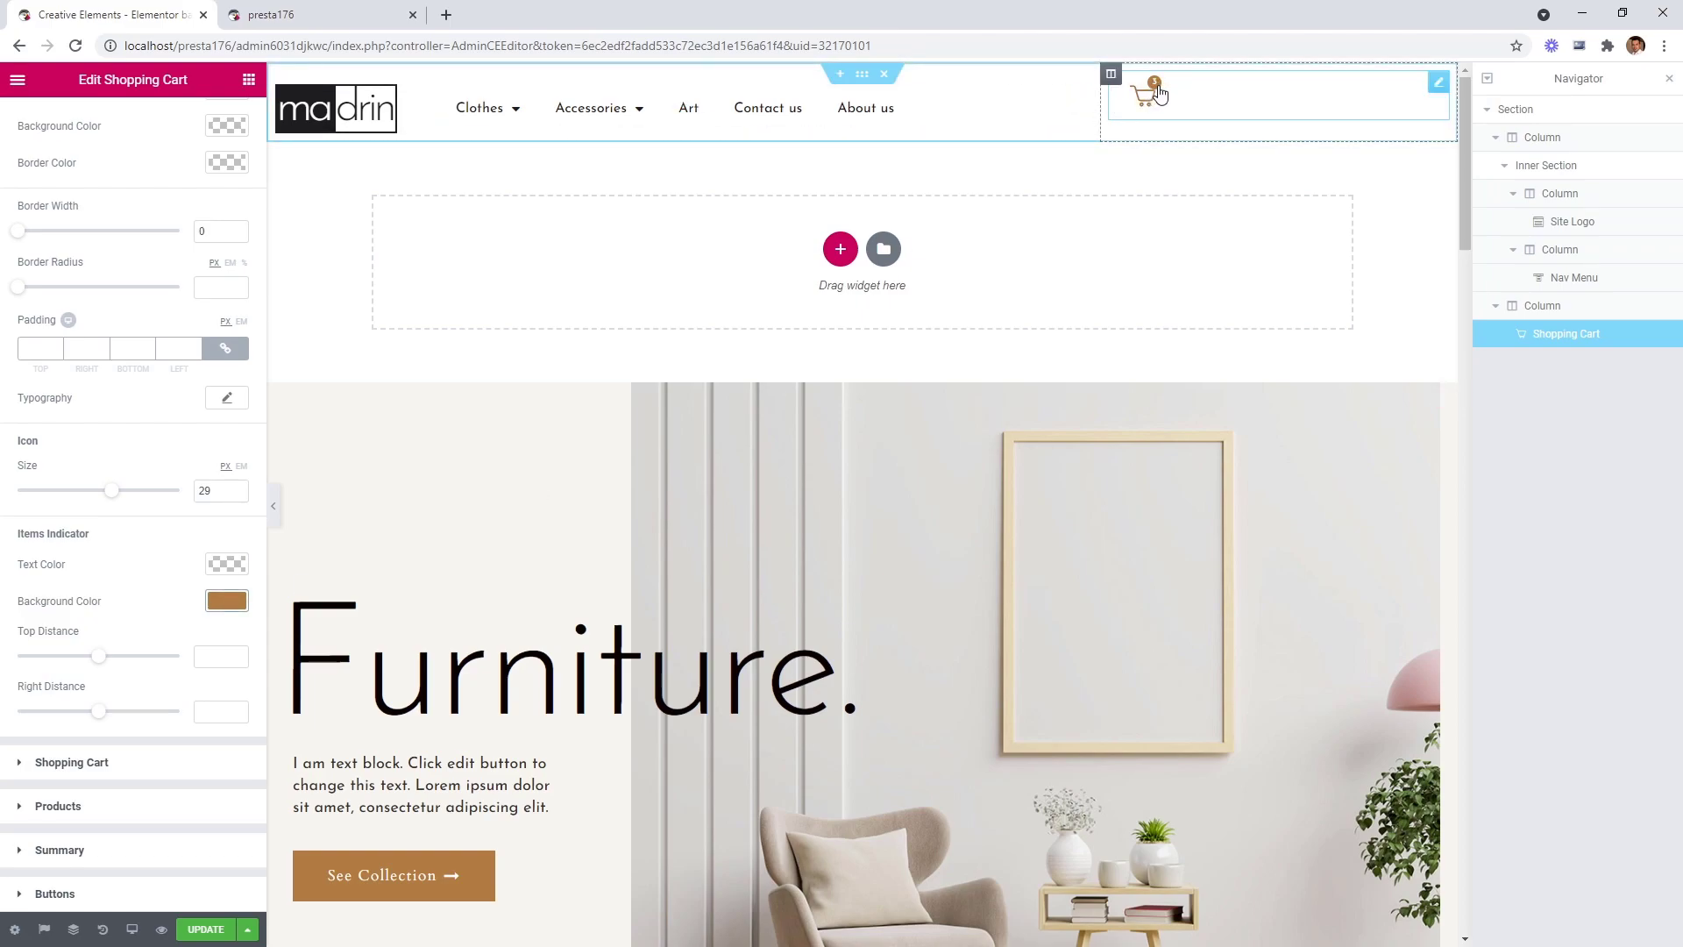
pyautogui.moveTo(99, 661); pyautogui.dragTo(94, 661)
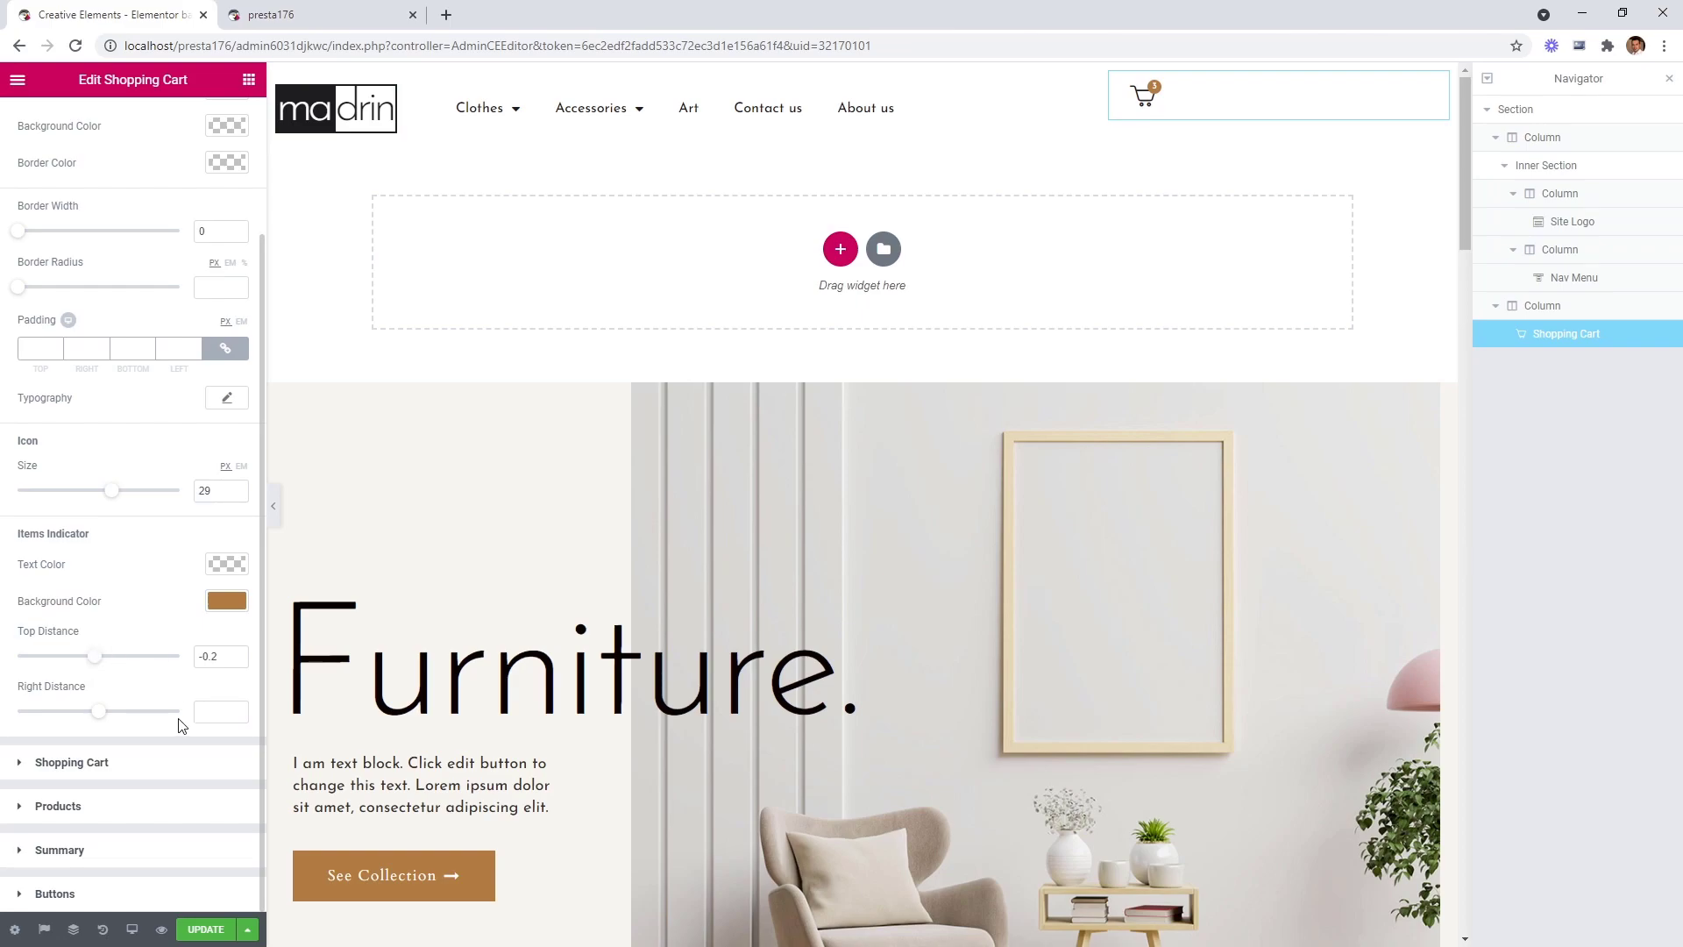
# Preview the cart sidebar, set its title to "Your Cart", and reopen the sidebar in the preview.
pyautogui.click(131, 772)
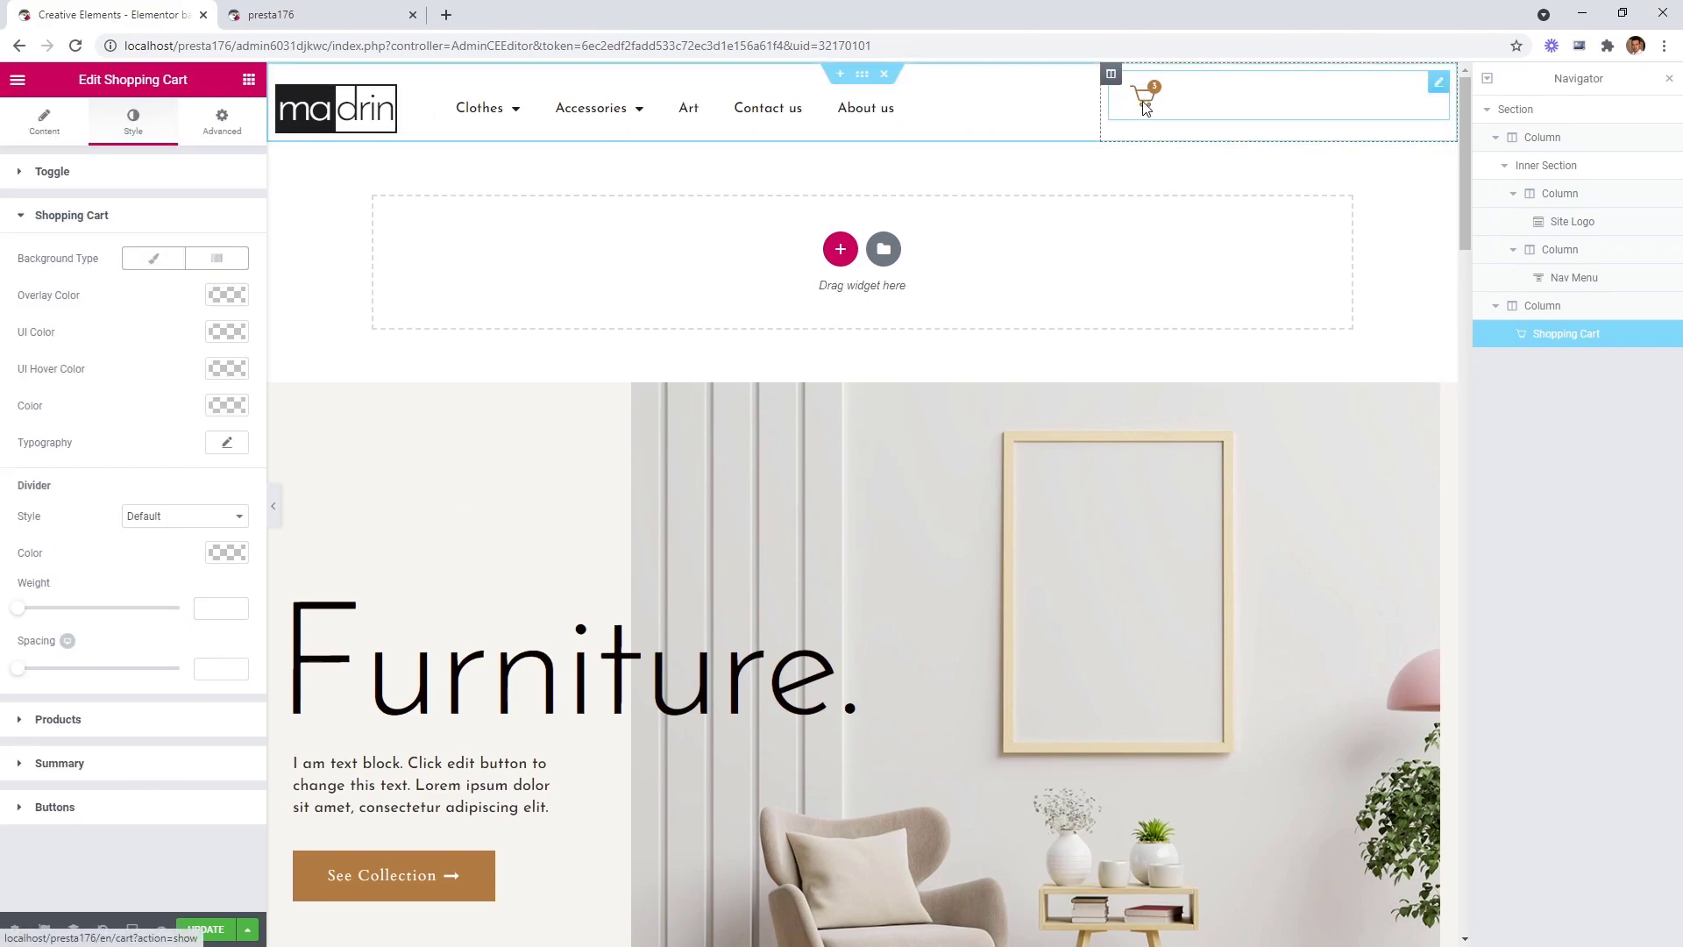
pyautogui.click(1144, 107)
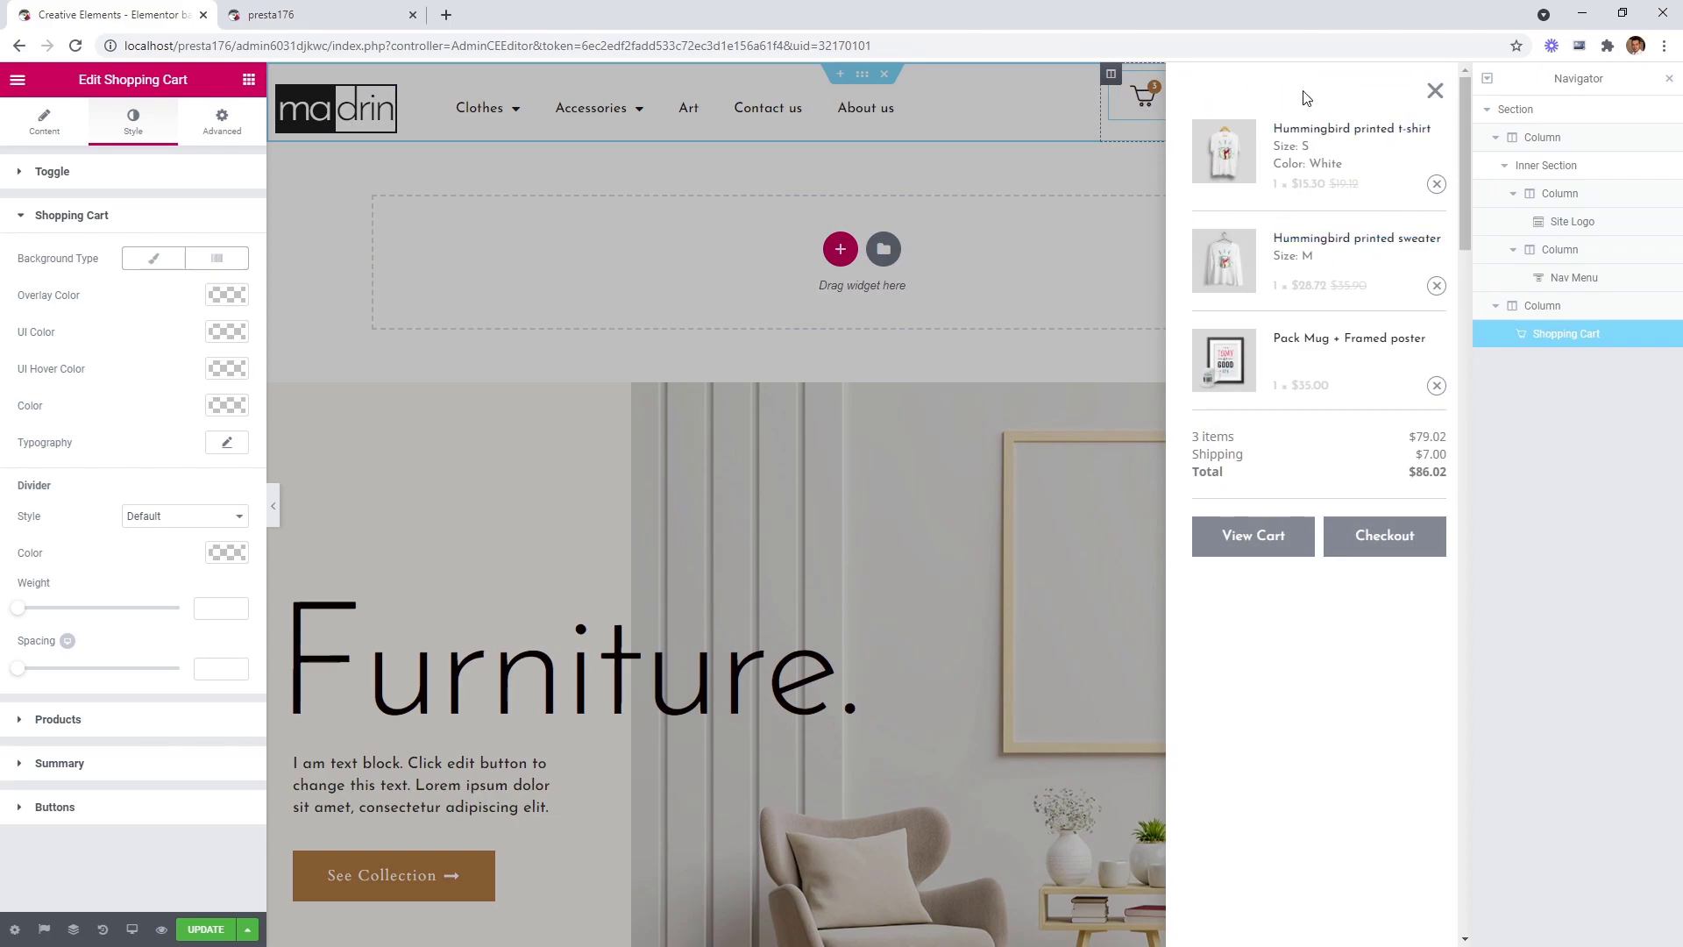
pyautogui.click(1124, 111)
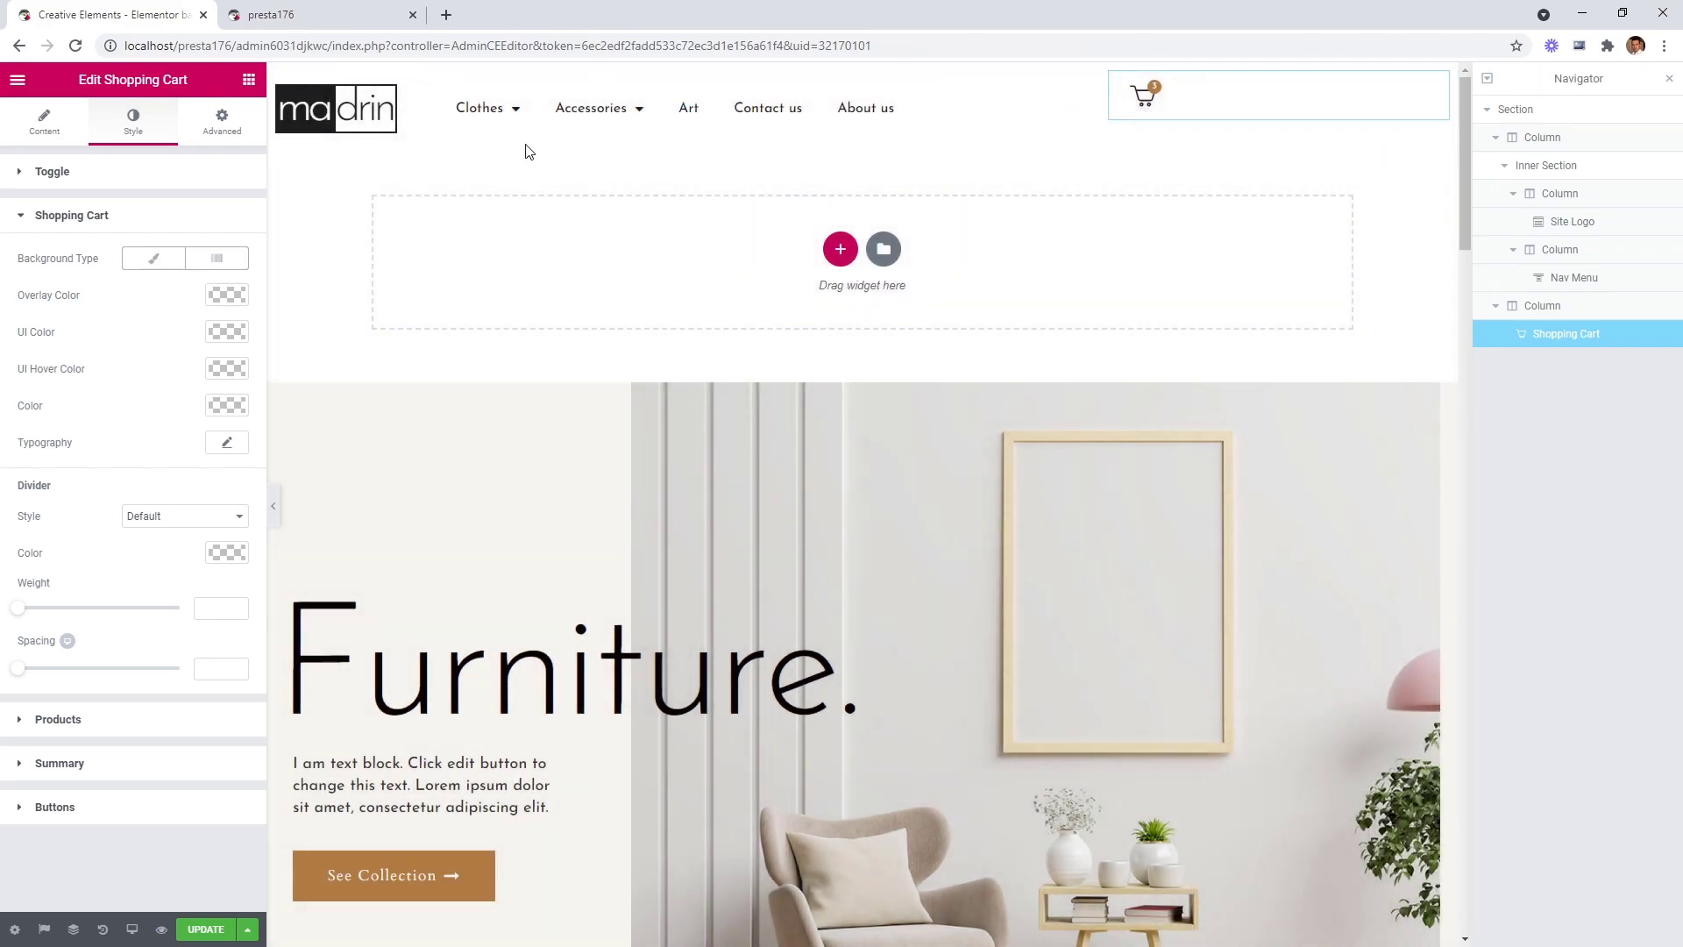
pyautogui.click(57, 135)
pyautogui.click(131, 250)
pyautogui.write('Your Cart')
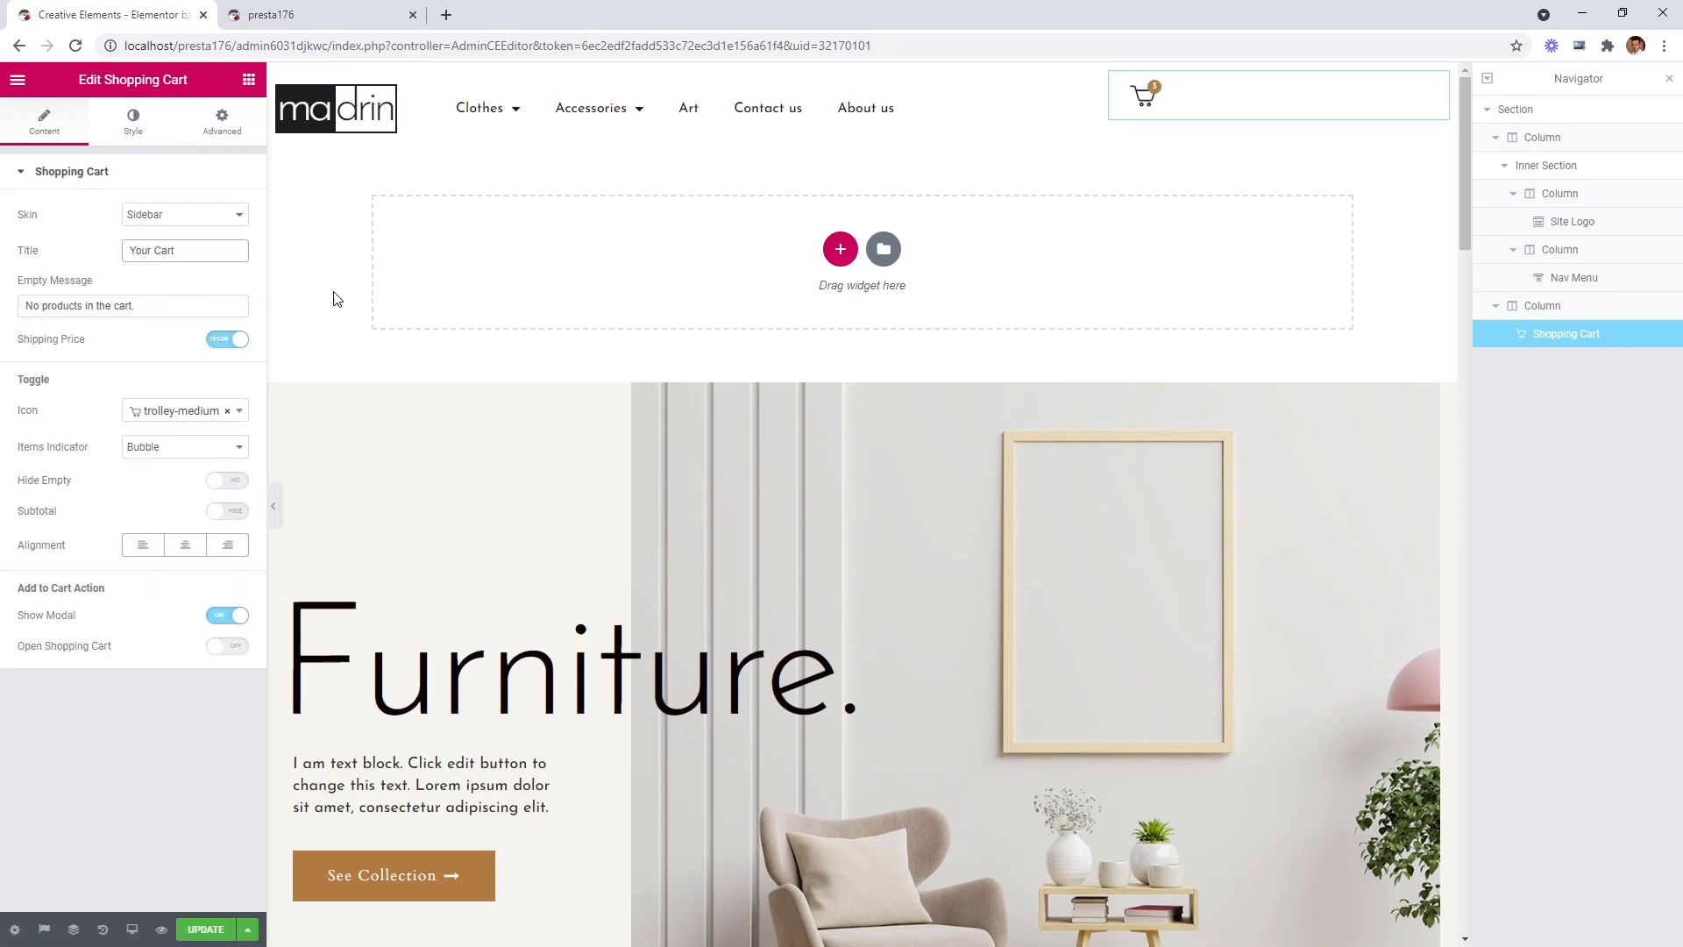
pyautogui.click(1145, 100)
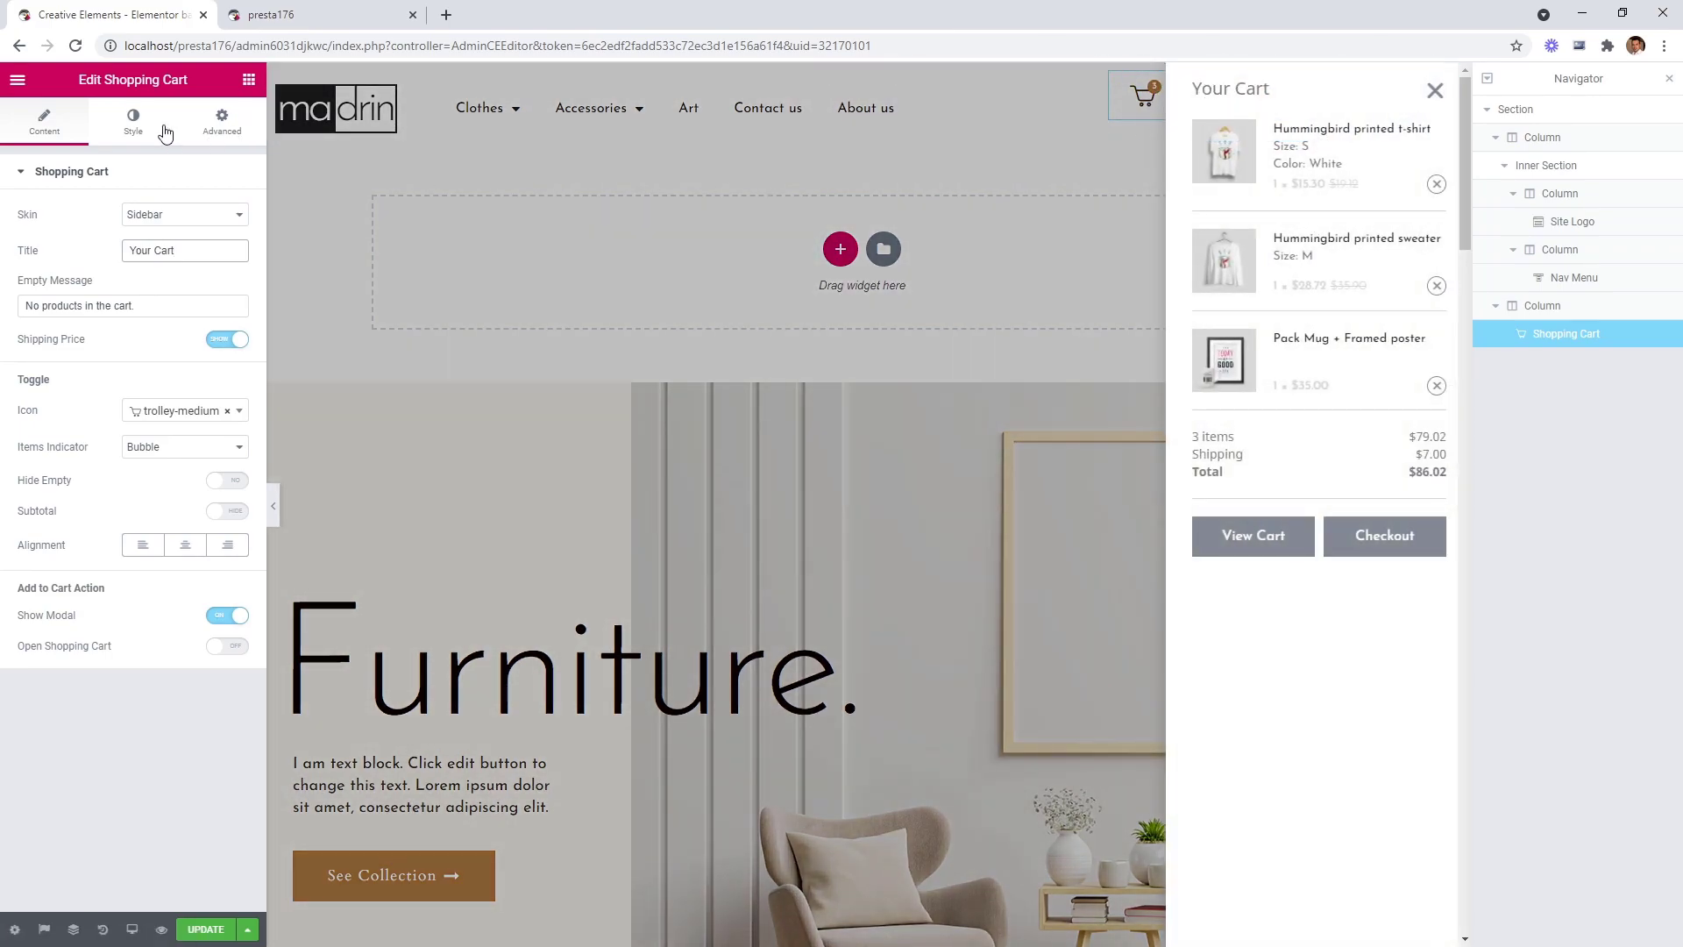
# Set the cart sidebar's UI color to #1d1d1f and its UI hover color to #b77d47.
pyautogui.click(137, 124)
pyautogui.scroll(-2, 141, 578)
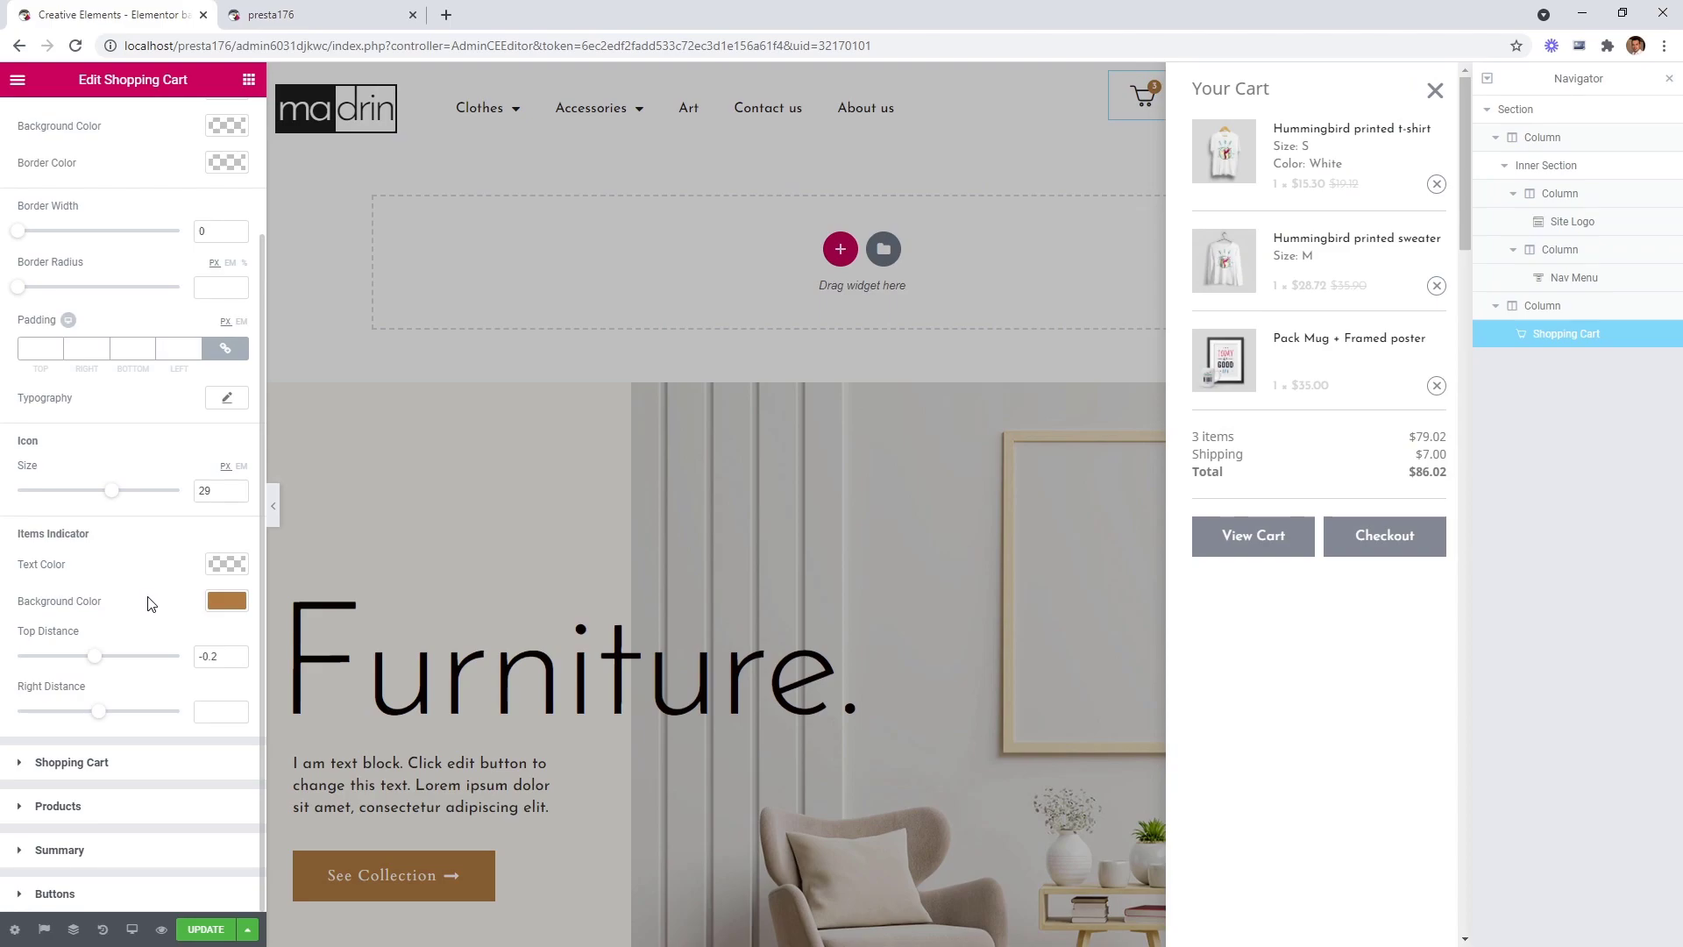
pyautogui.click(115, 780)
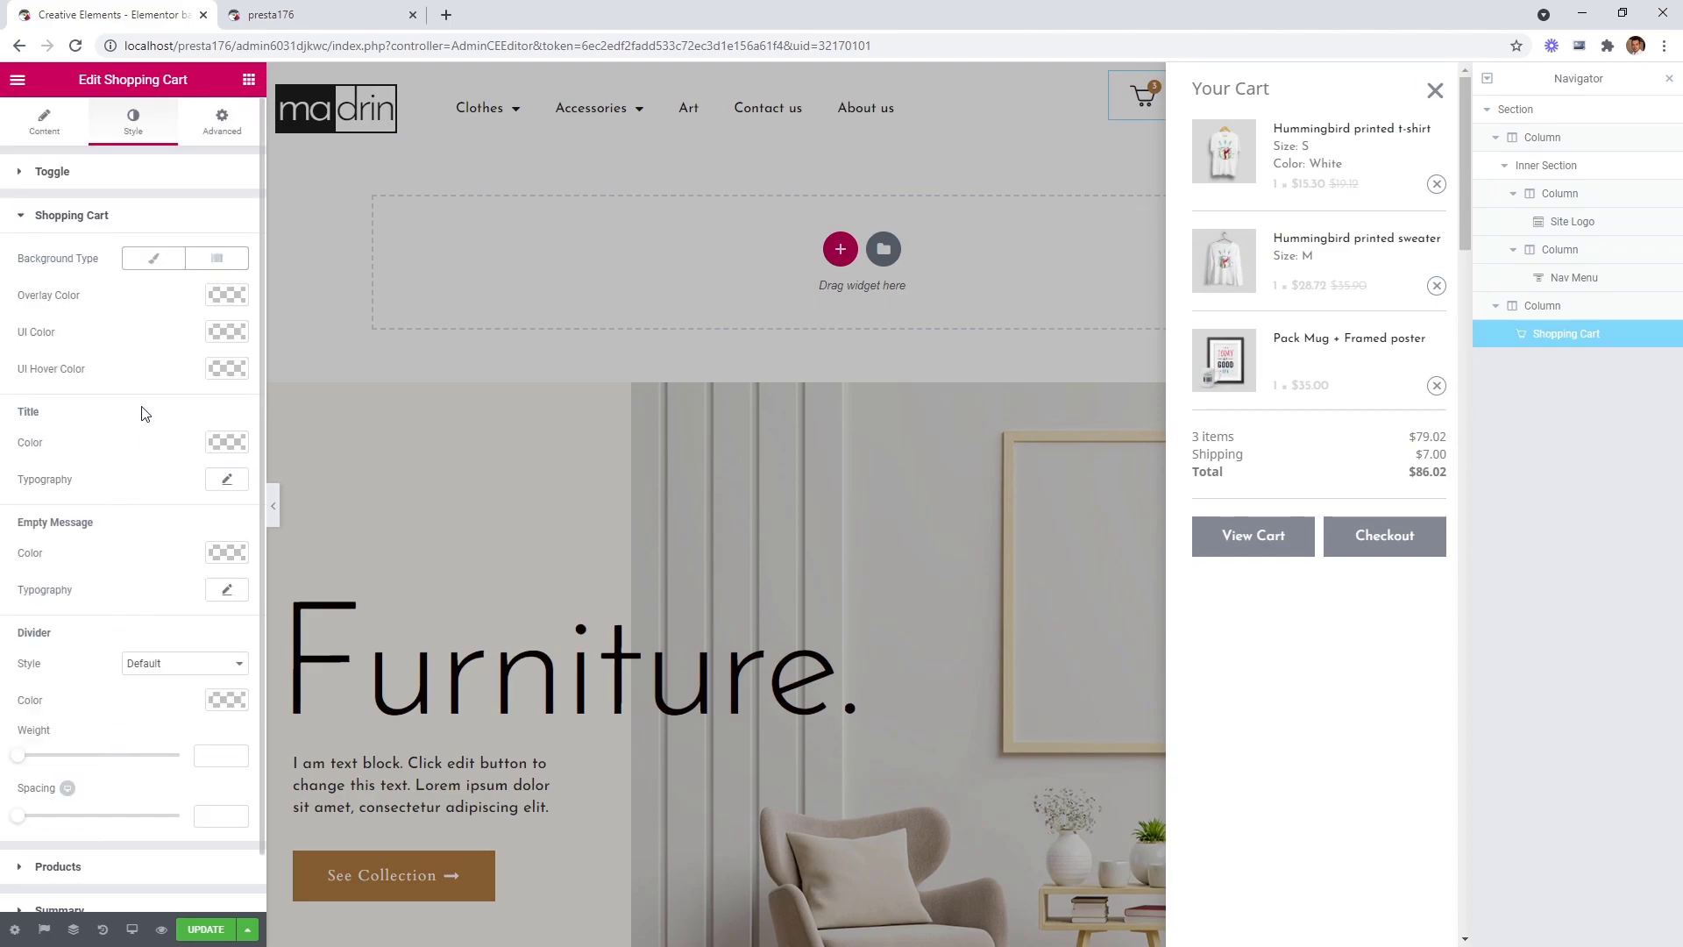
pyautogui.click(226, 332)
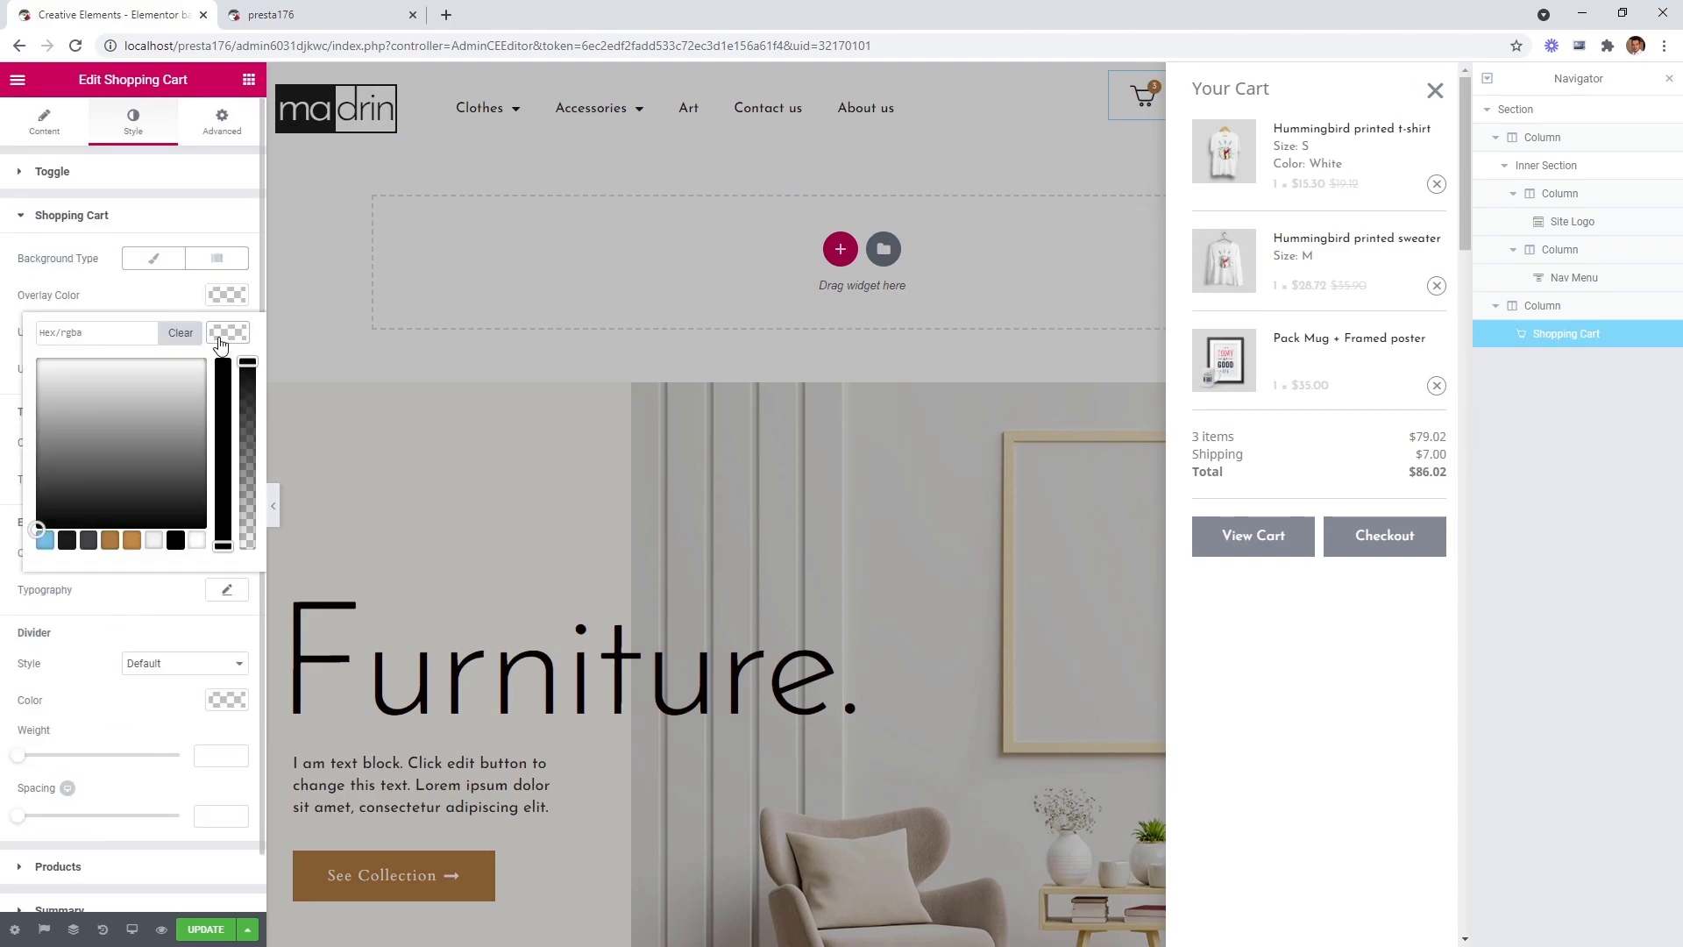
pyautogui.click(88, 541)
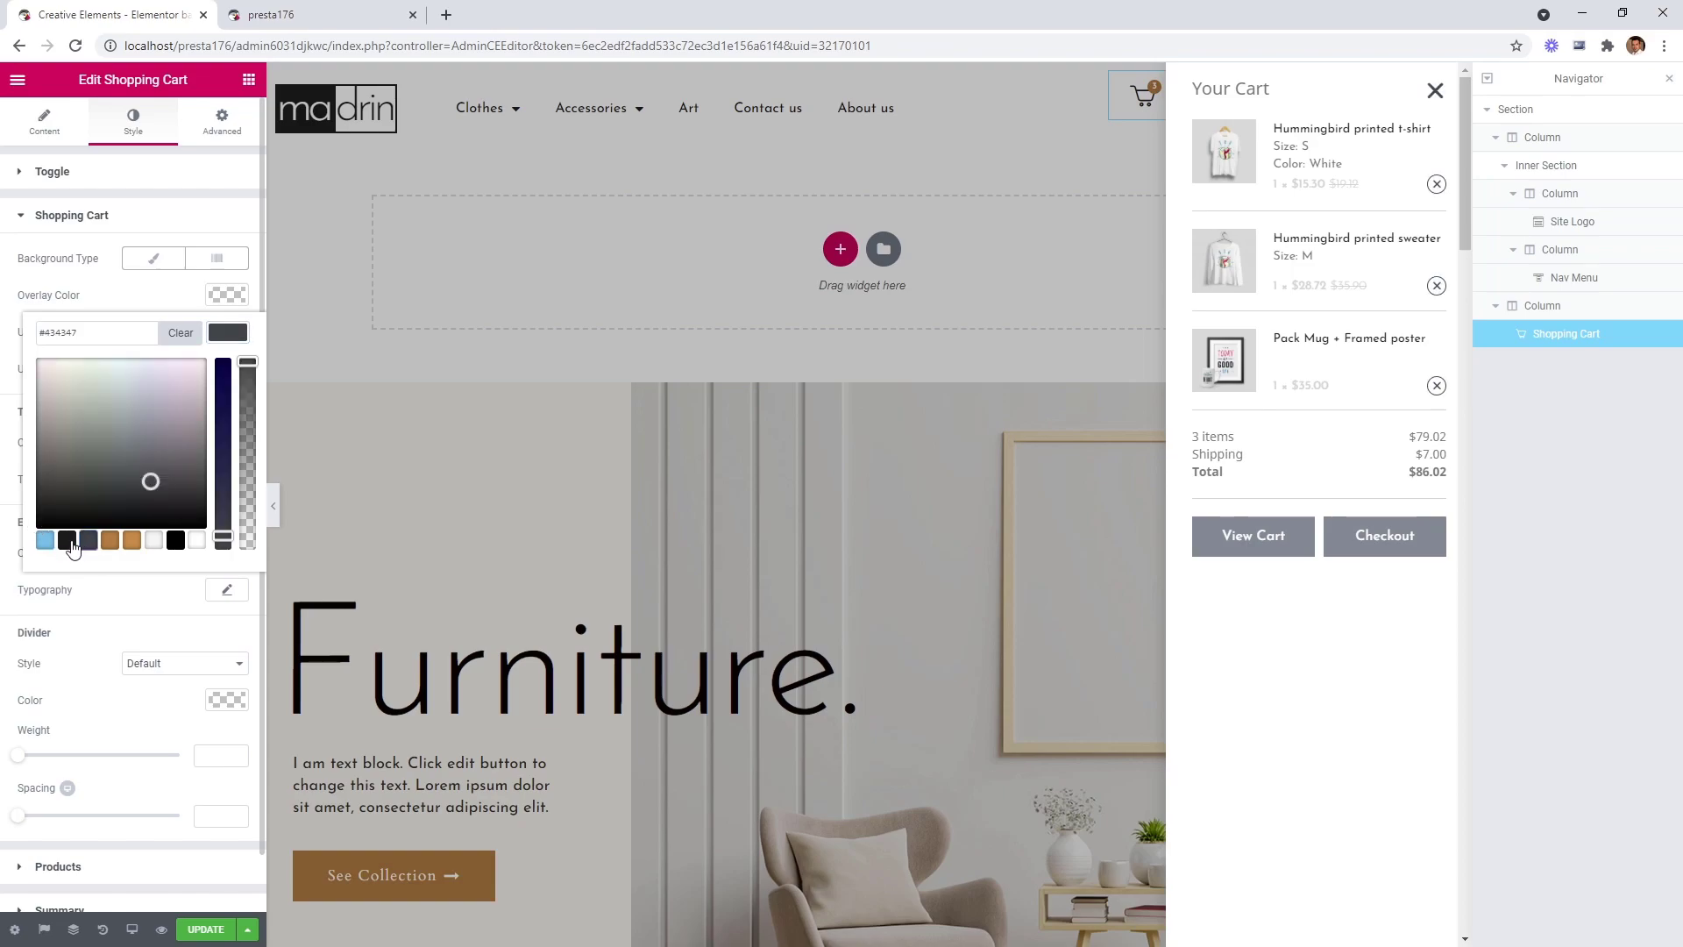
pyautogui.click(68, 542)
pyautogui.click(227, 337)
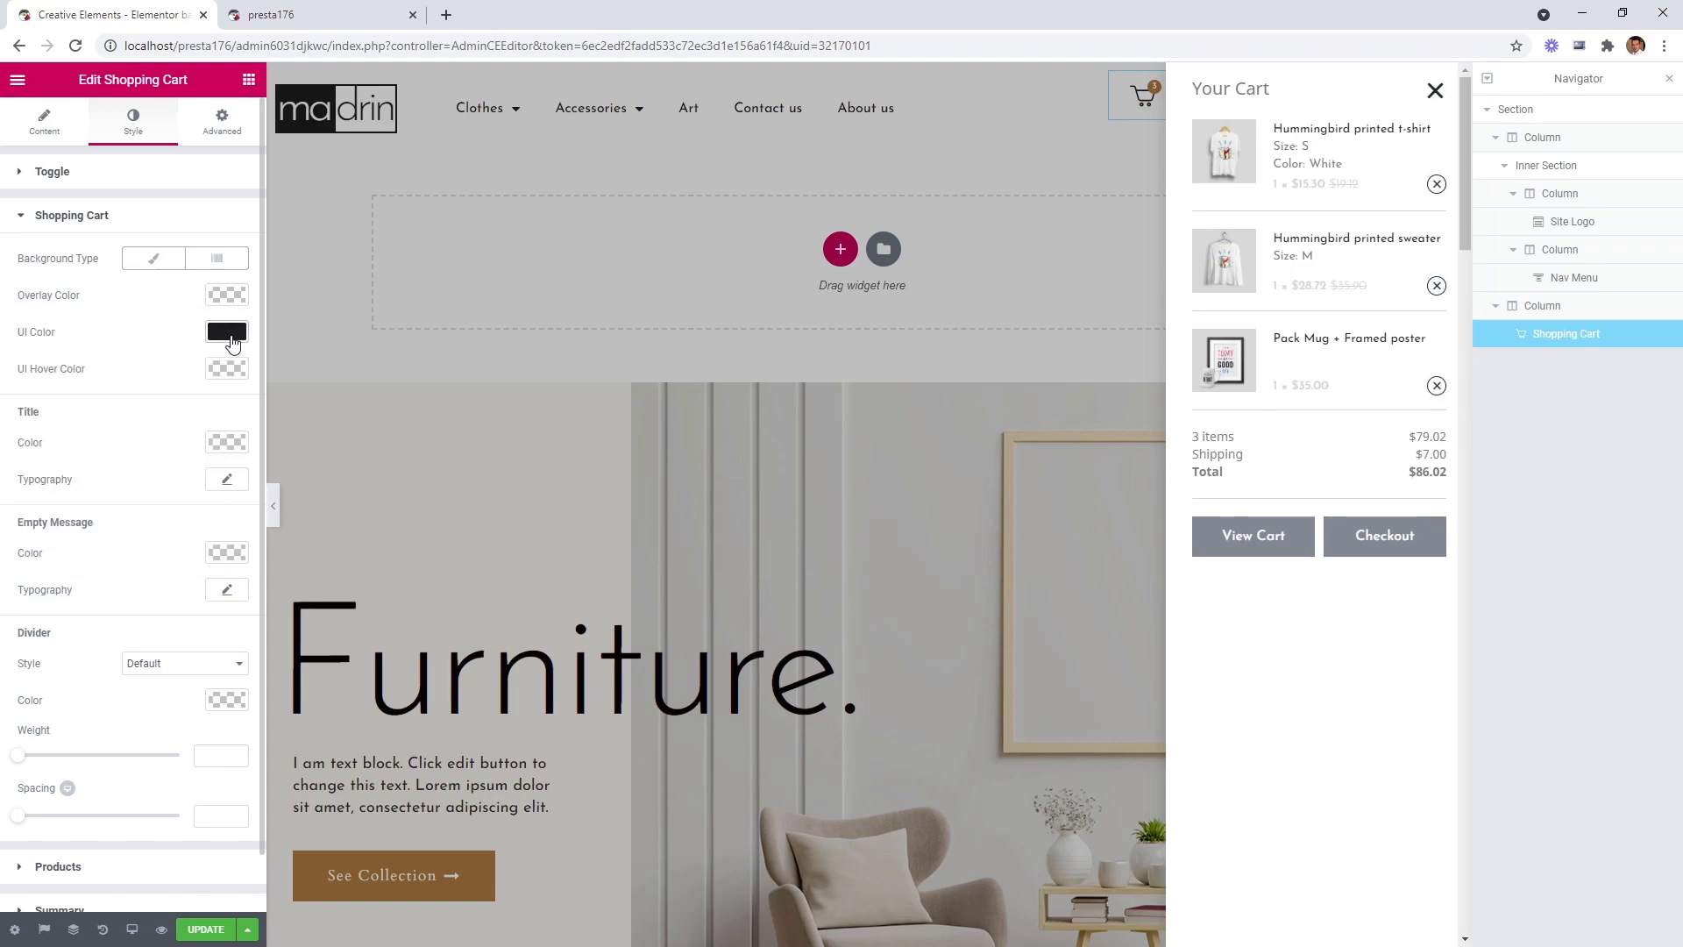
pyautogui.click(225, 372)
pyautogui.click(109, 577)
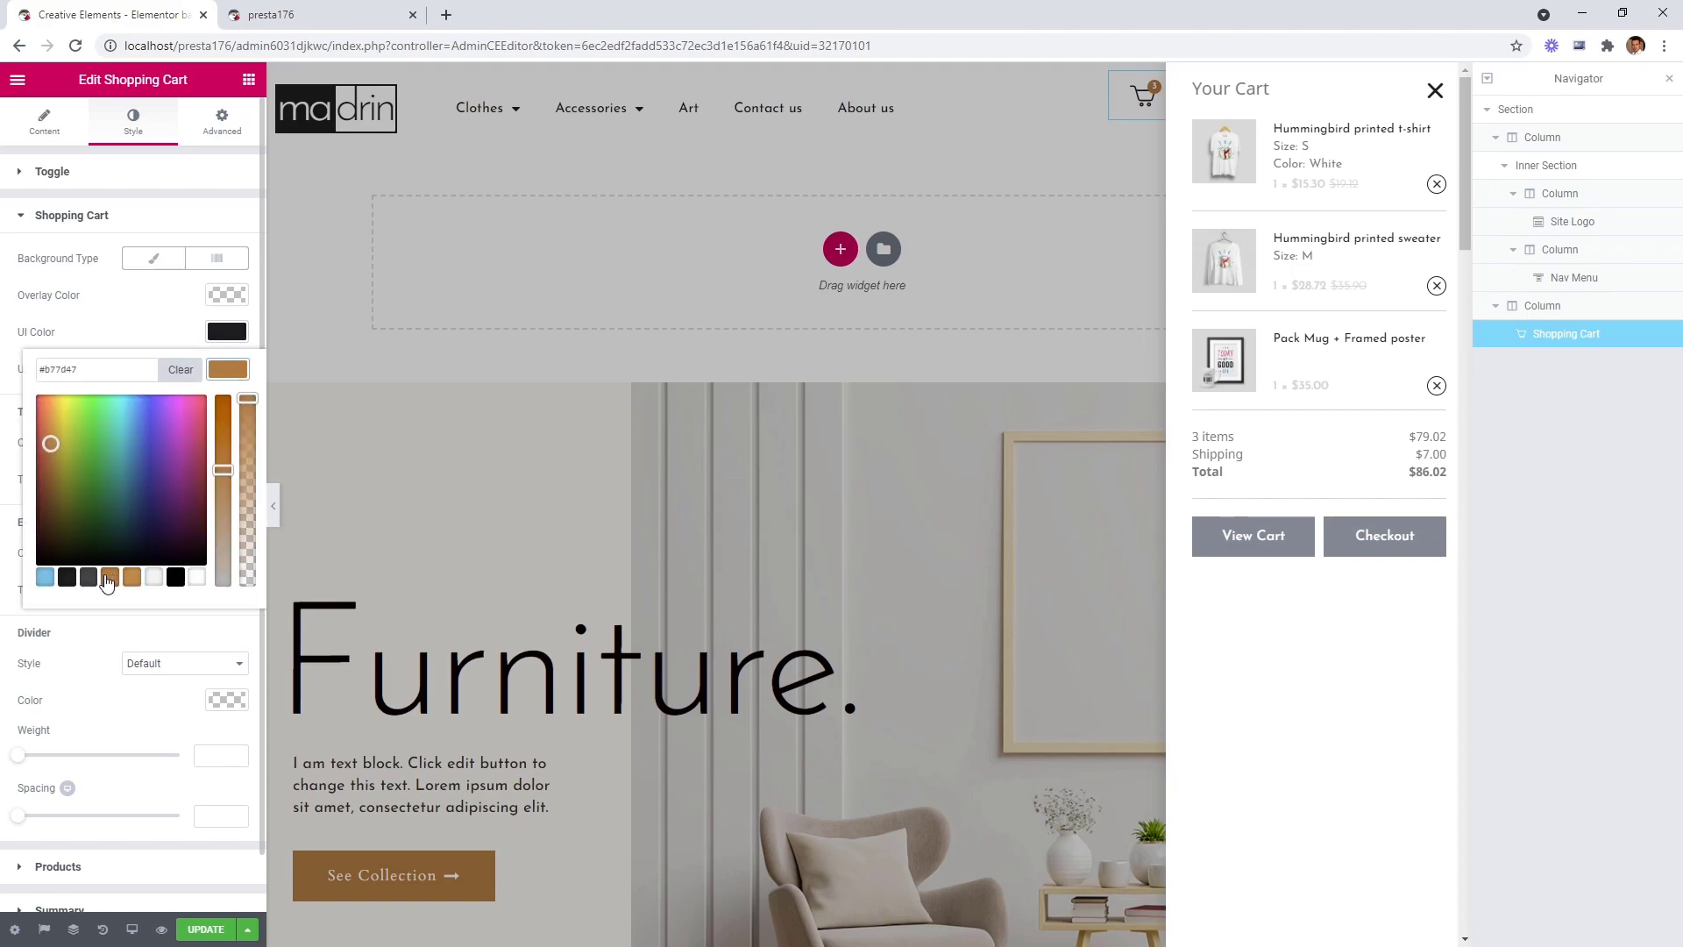
pyautogui.click(238, 372)
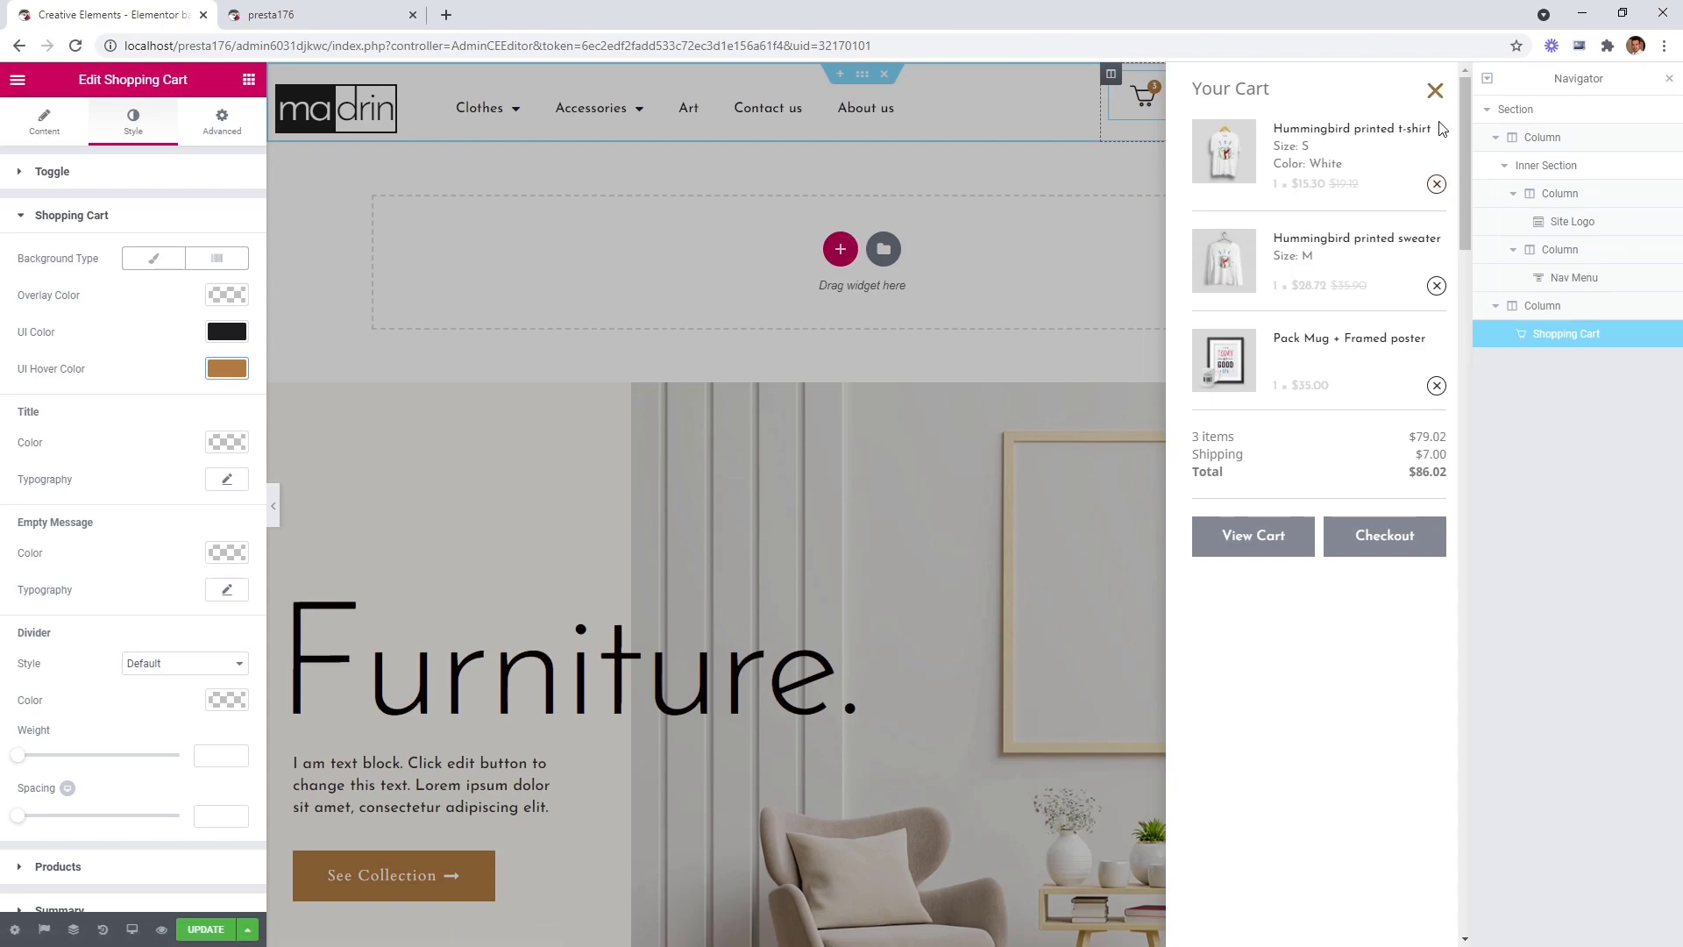
# Style the cart sidebar's title with color #1d1d1f, font family Josefin Sans, size 28 px and line height 3.5 em.
pyautogui.click(228, 442)
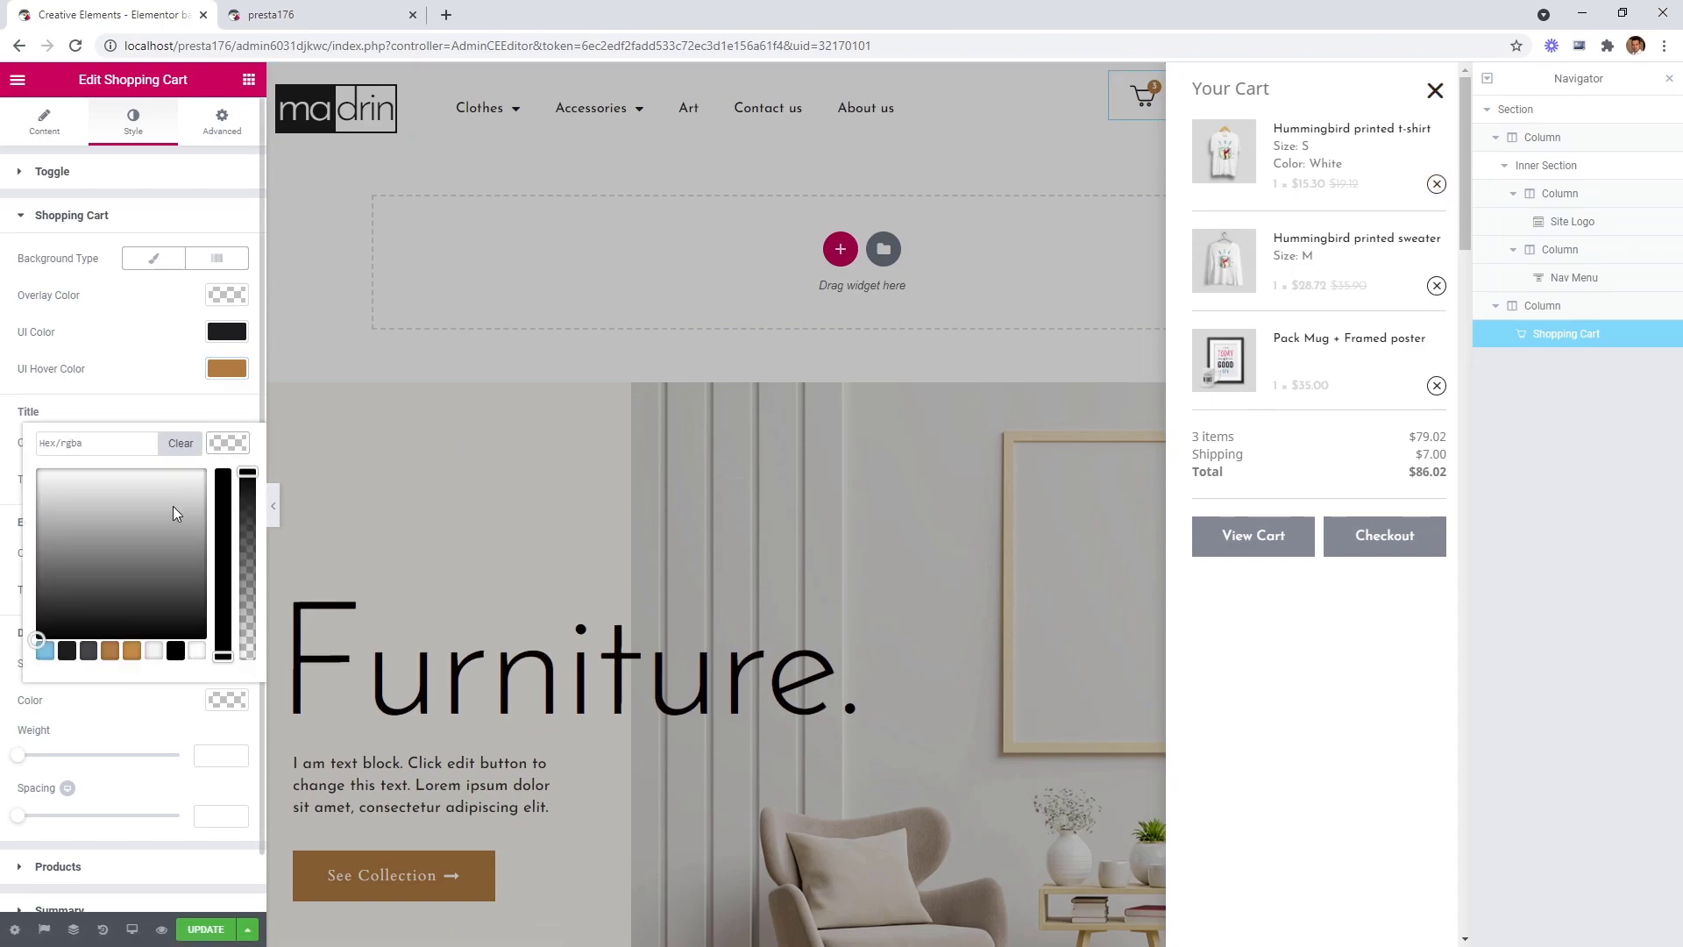
pyautogui.click(72, 649)
pyautogui.click(227, 443)
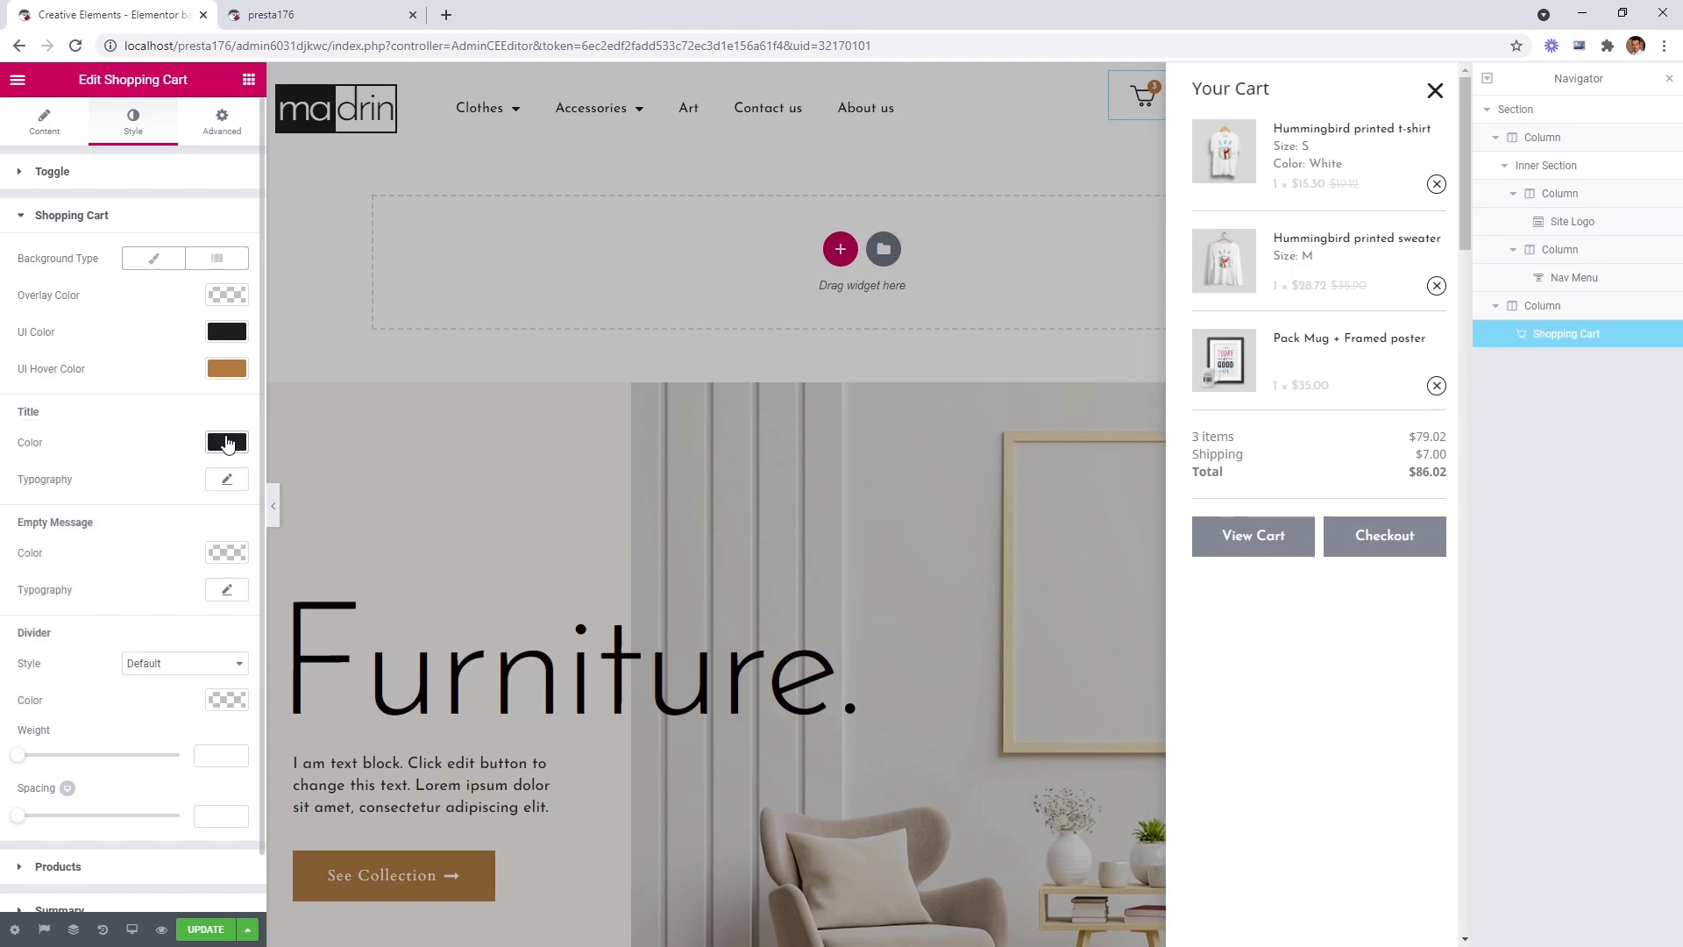
pyautogui.click(227, 482)
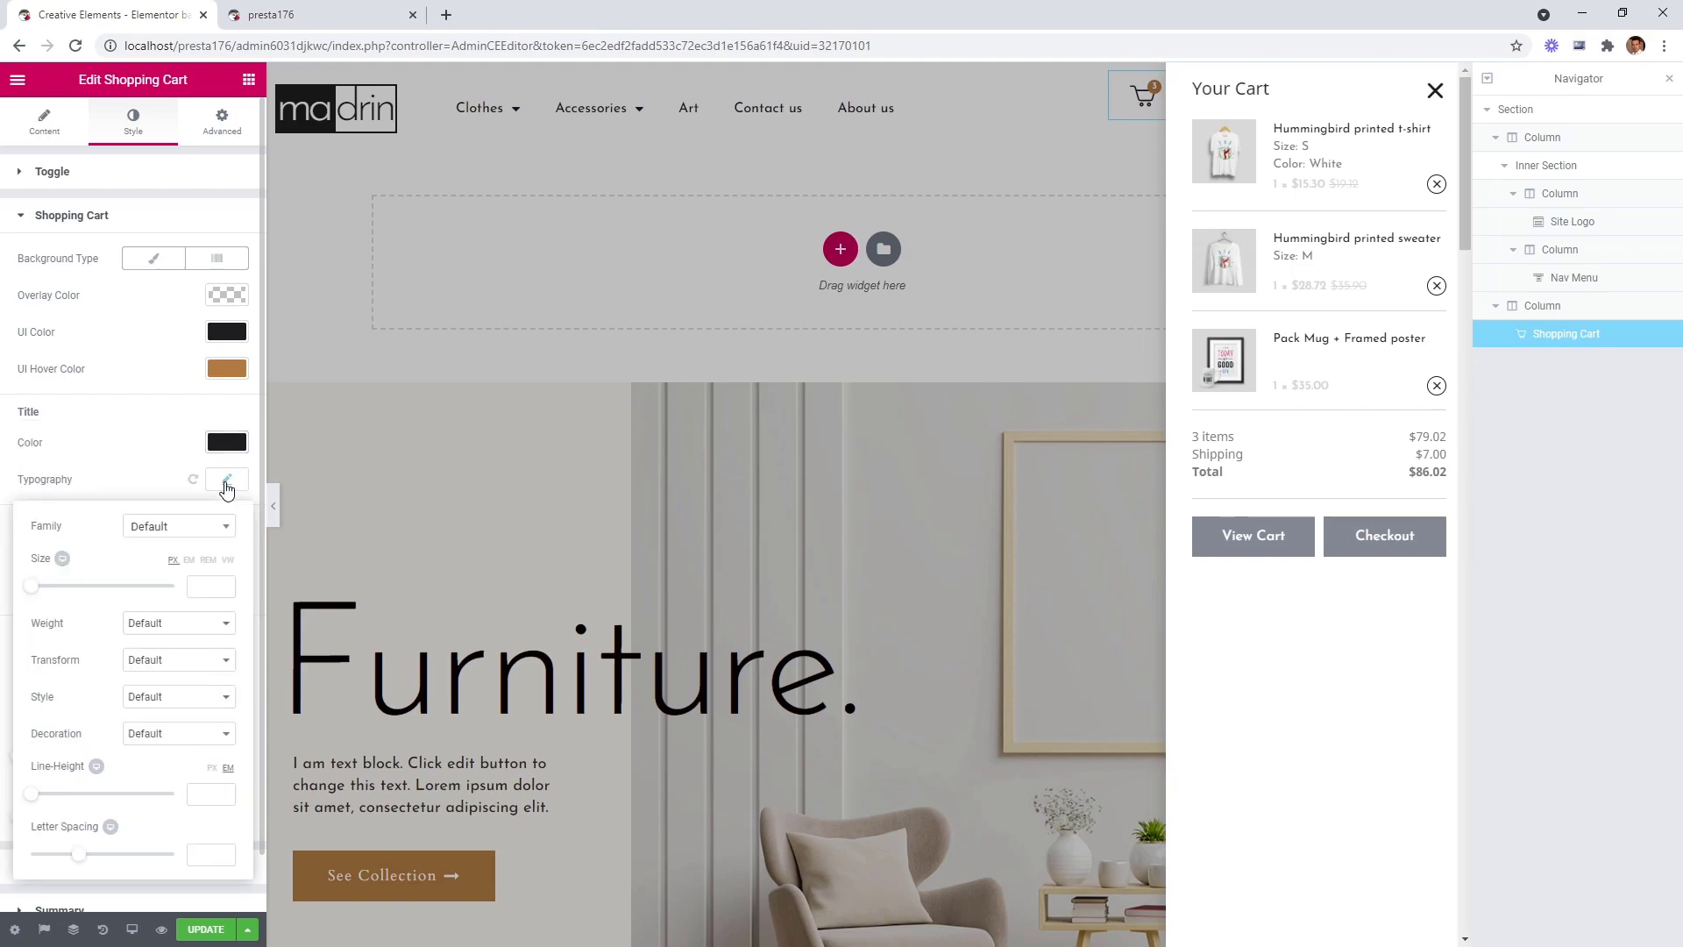
pyautogui.click(189, 528)
pyautogui.write('jose')
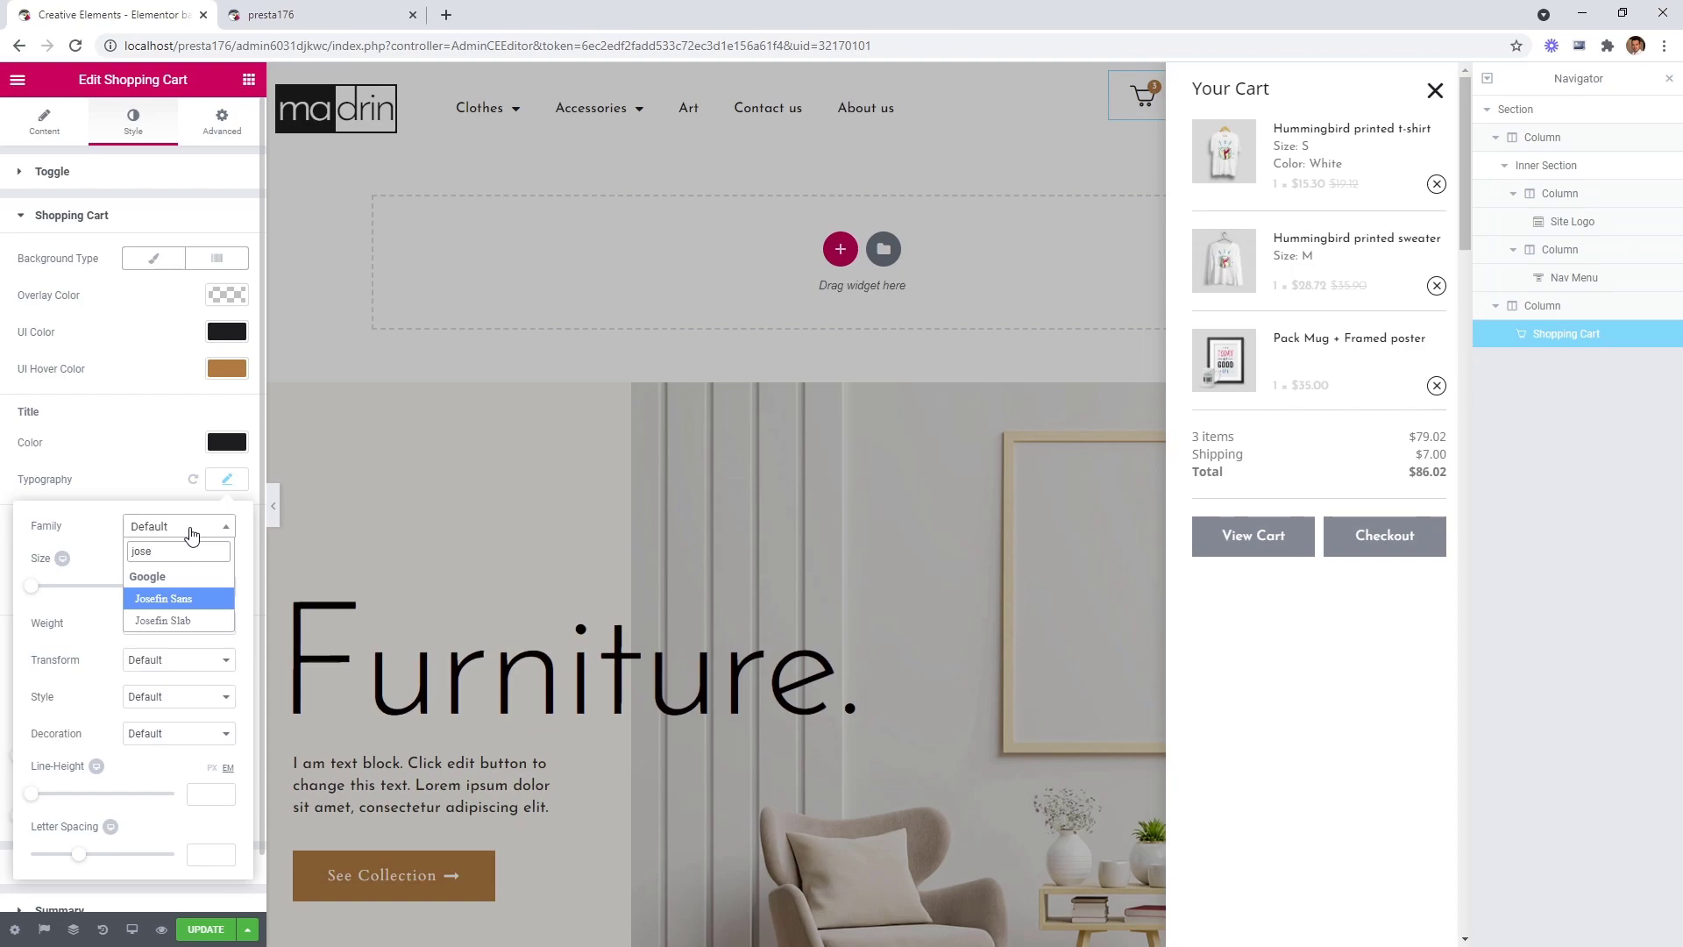
pyautogui.click(176, 602)
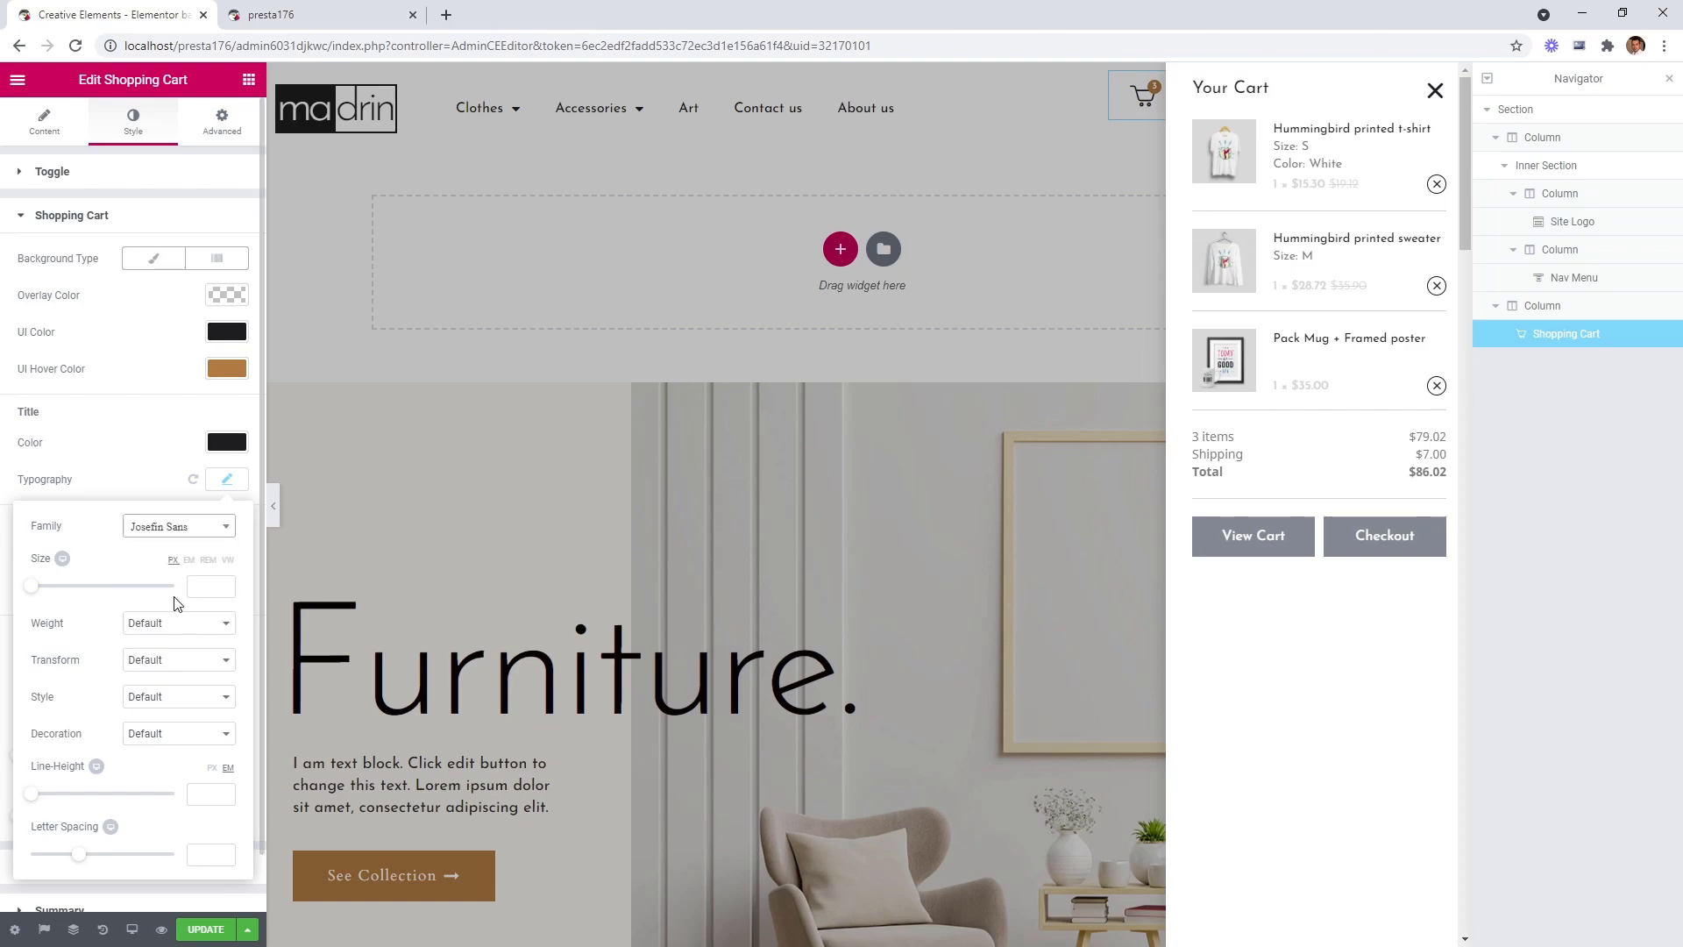
pyautogui.moveTo(33, 596); pyautogui.dragTo(50, 596)
pyautogui.moveTo(31, 796); pyautogui.dragTo(79, 796)
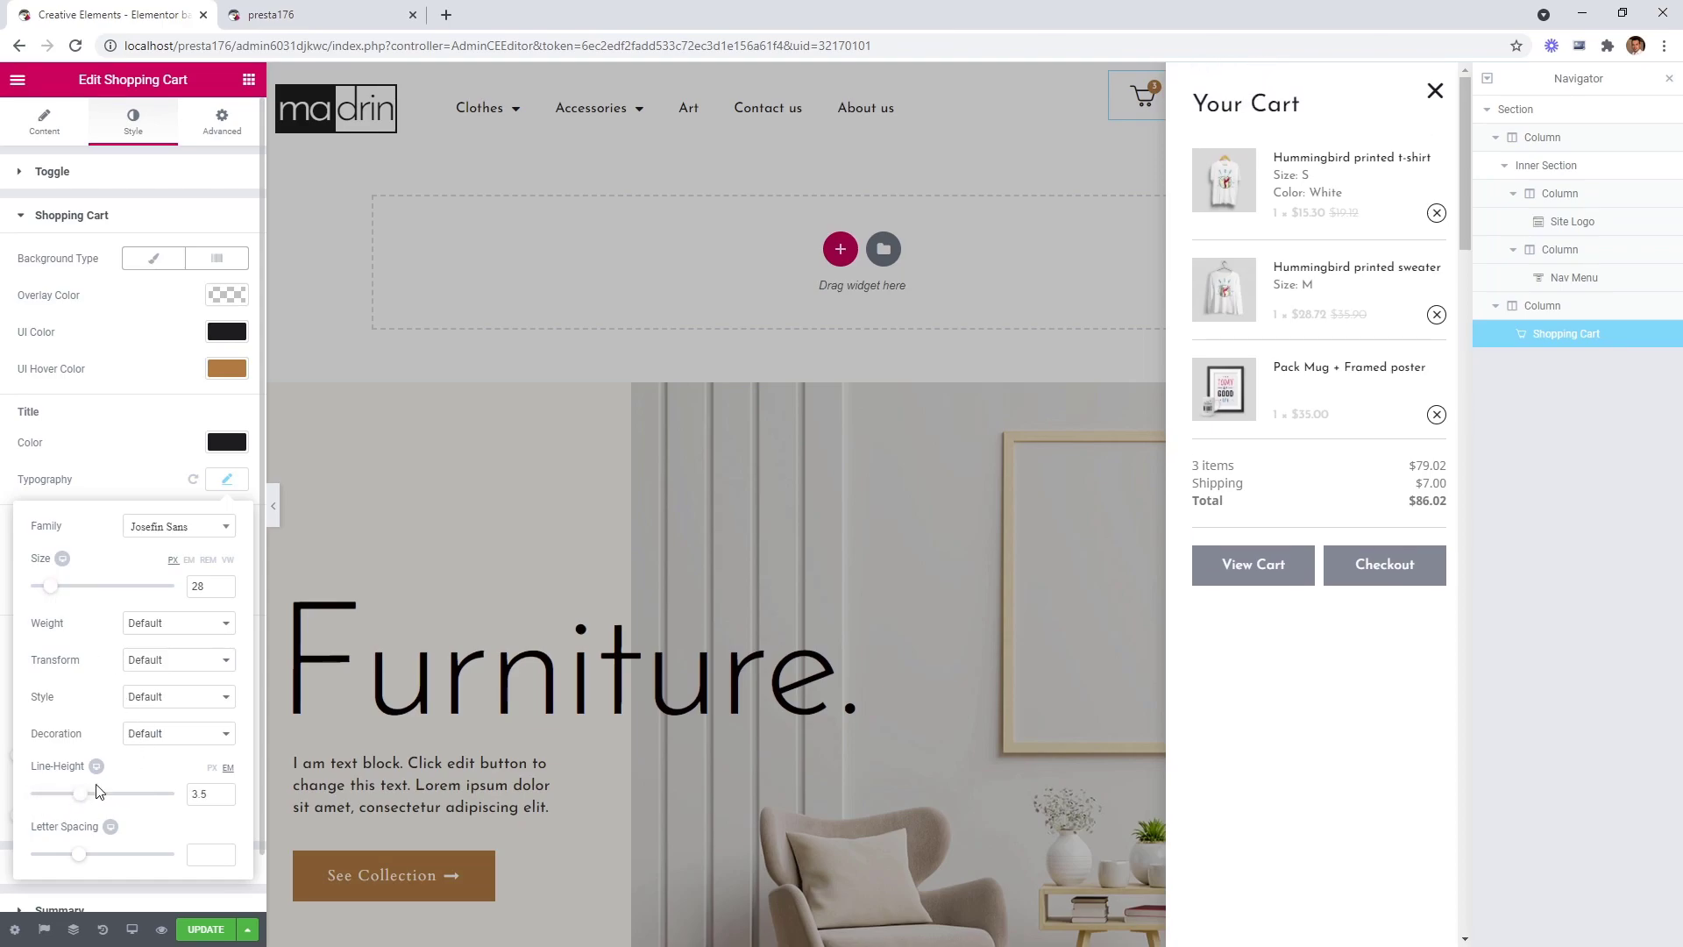
pyautogui.click(226, 480)
pyautogui.scroll(-1, 221, 485)
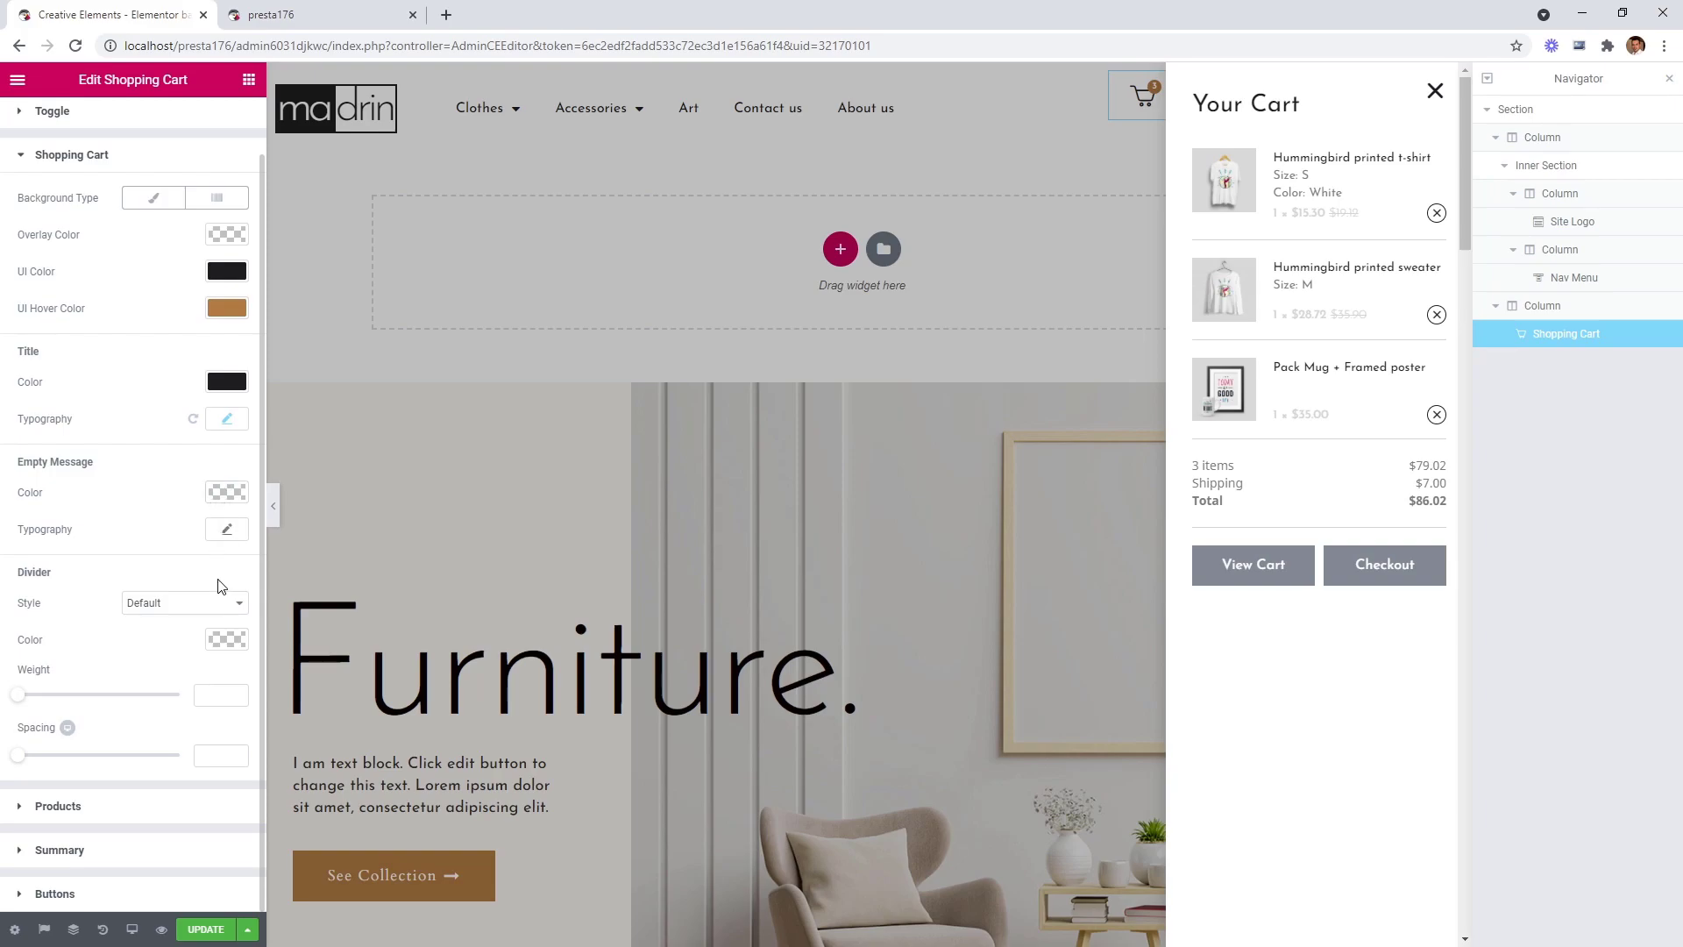
# Set the cart sidebar's divider color to rgba(67,67,71,0.08).
pyautogui.click(227, 641)
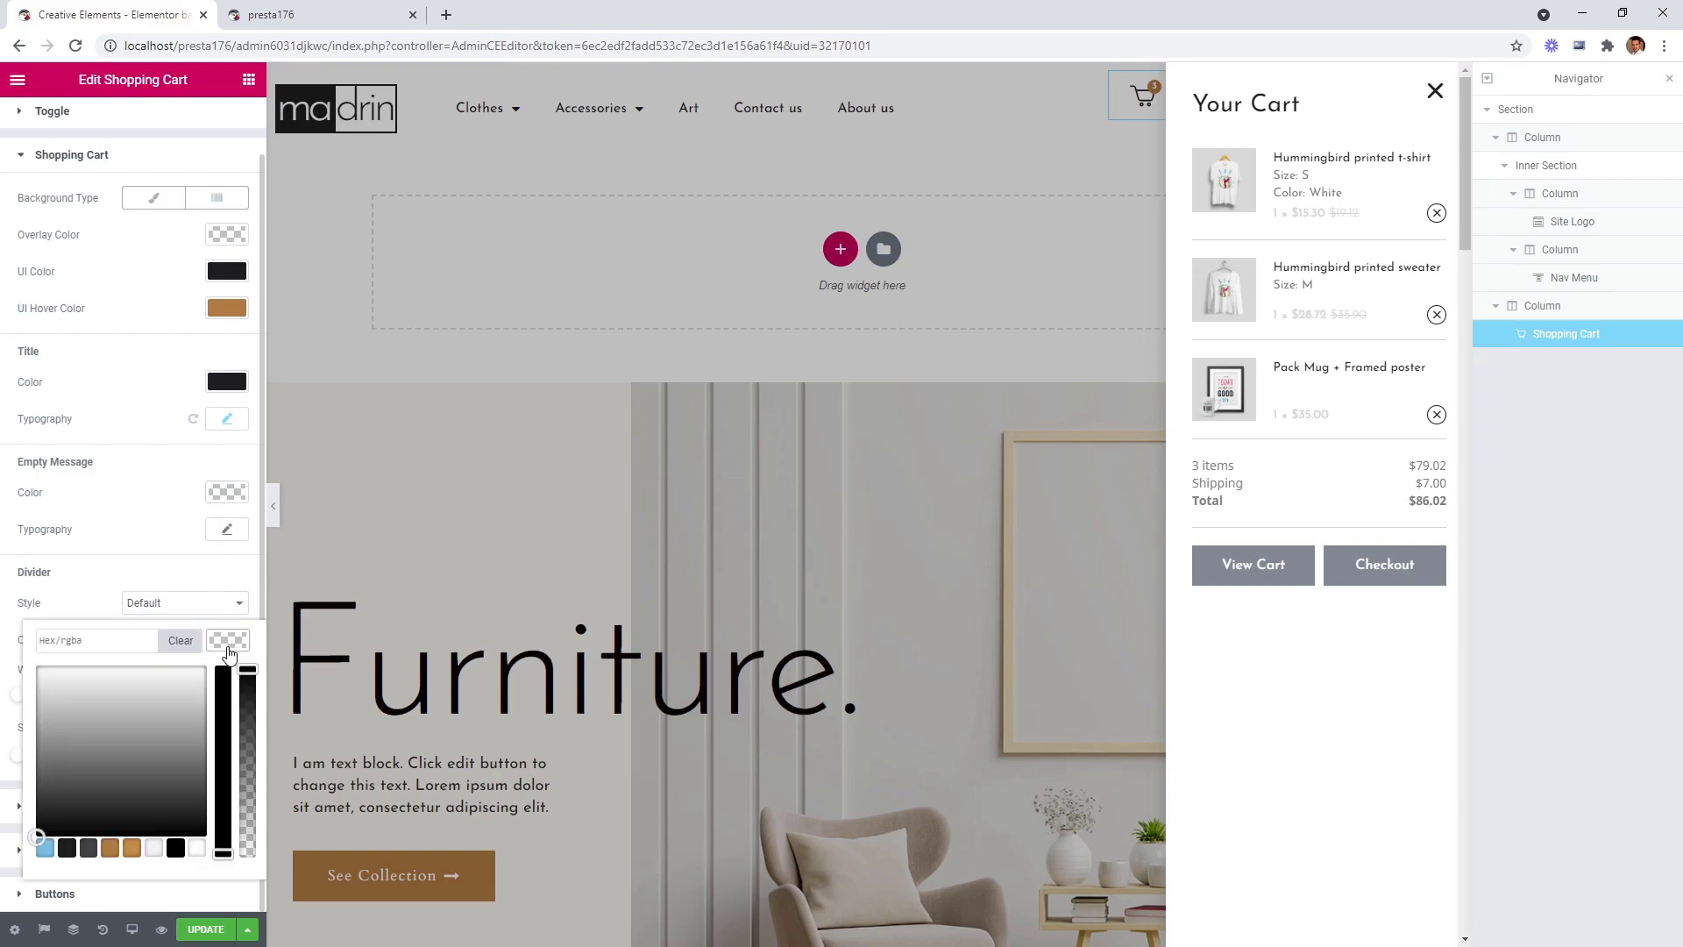
pyautogui.click(88, 848)
pyautogui.moveTo(246, 671); pyautogui.dragTo(249, 840)
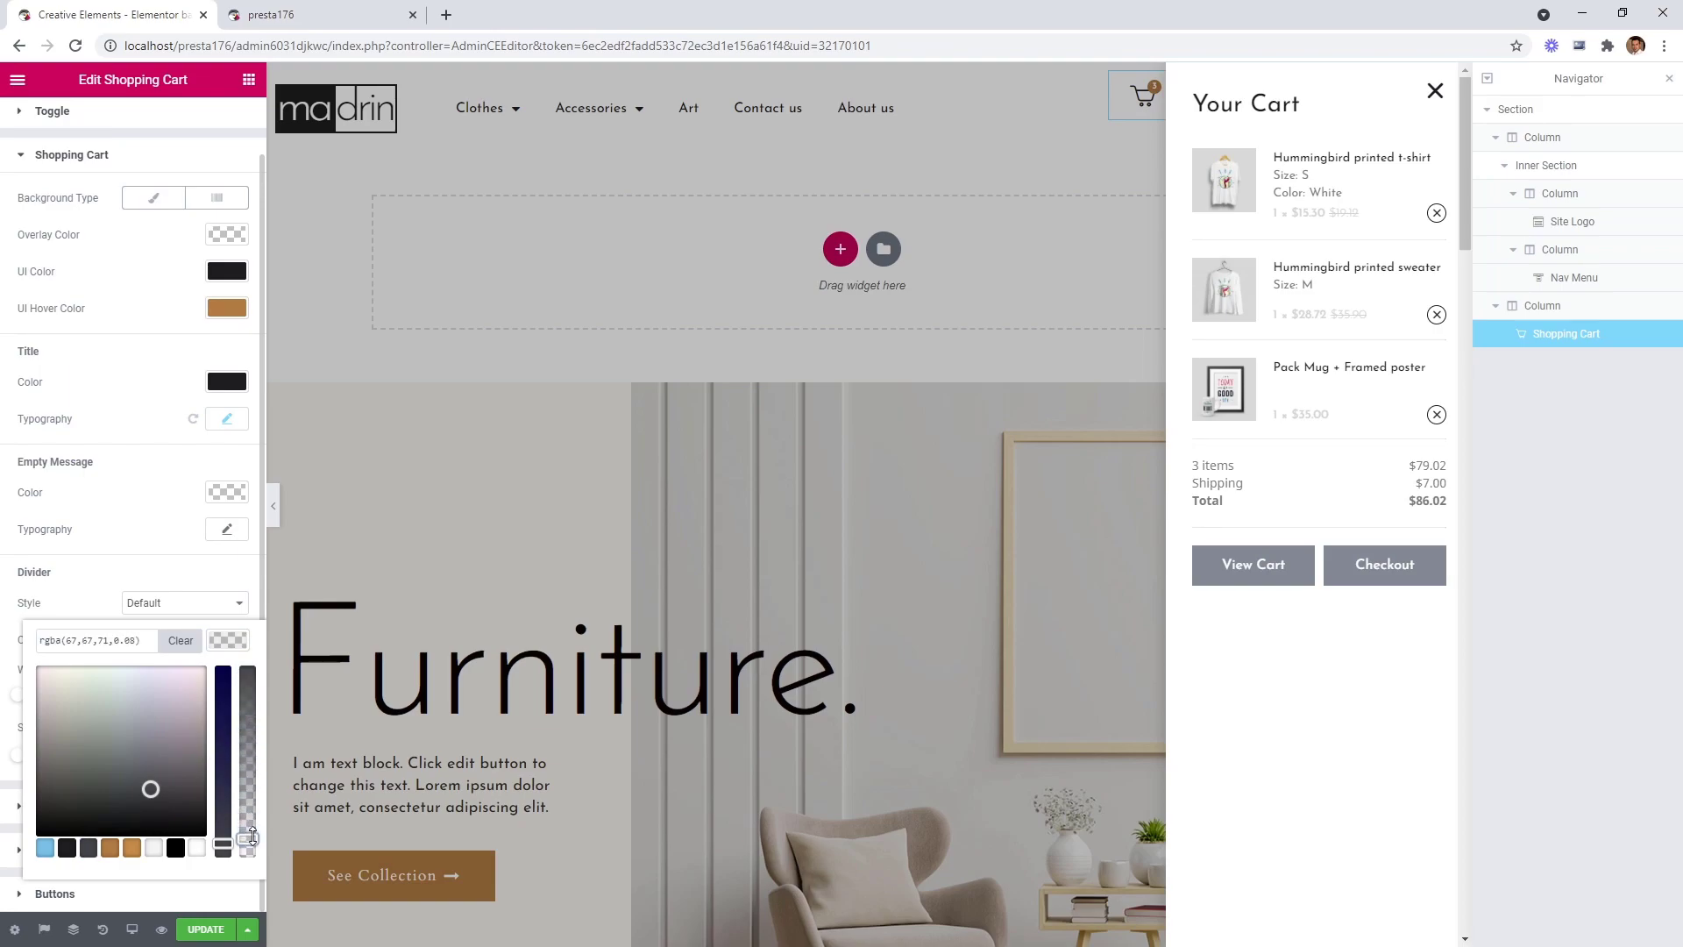
pyautogui.click(235, 651)
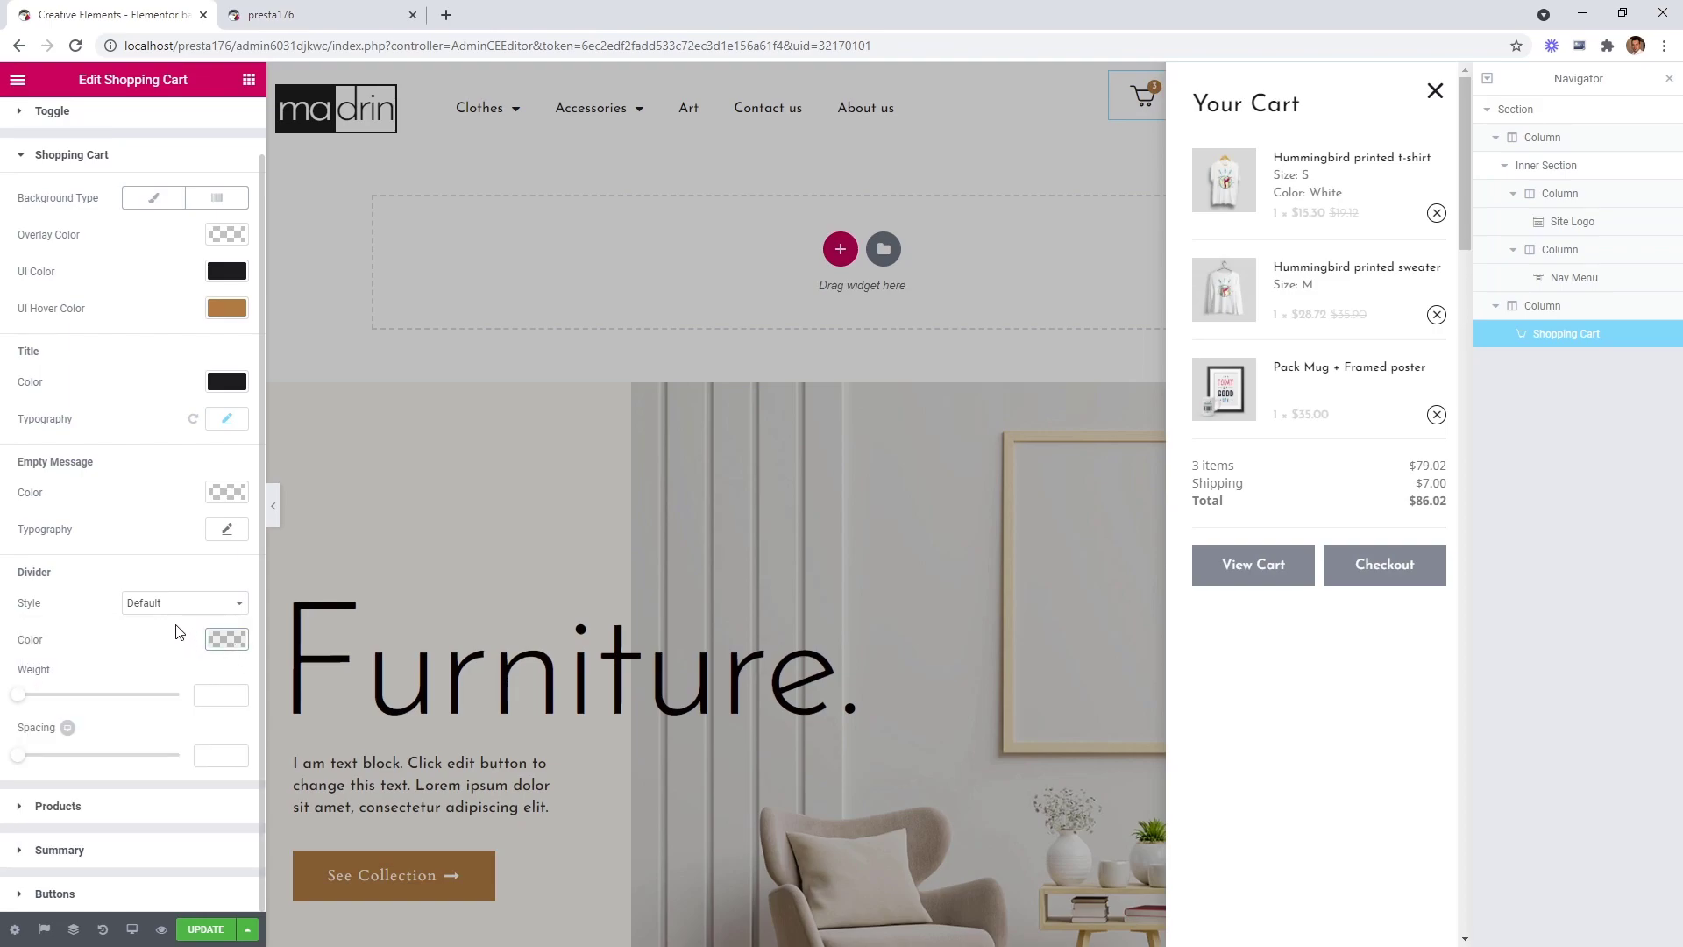
pyautogui.click(166, 149)
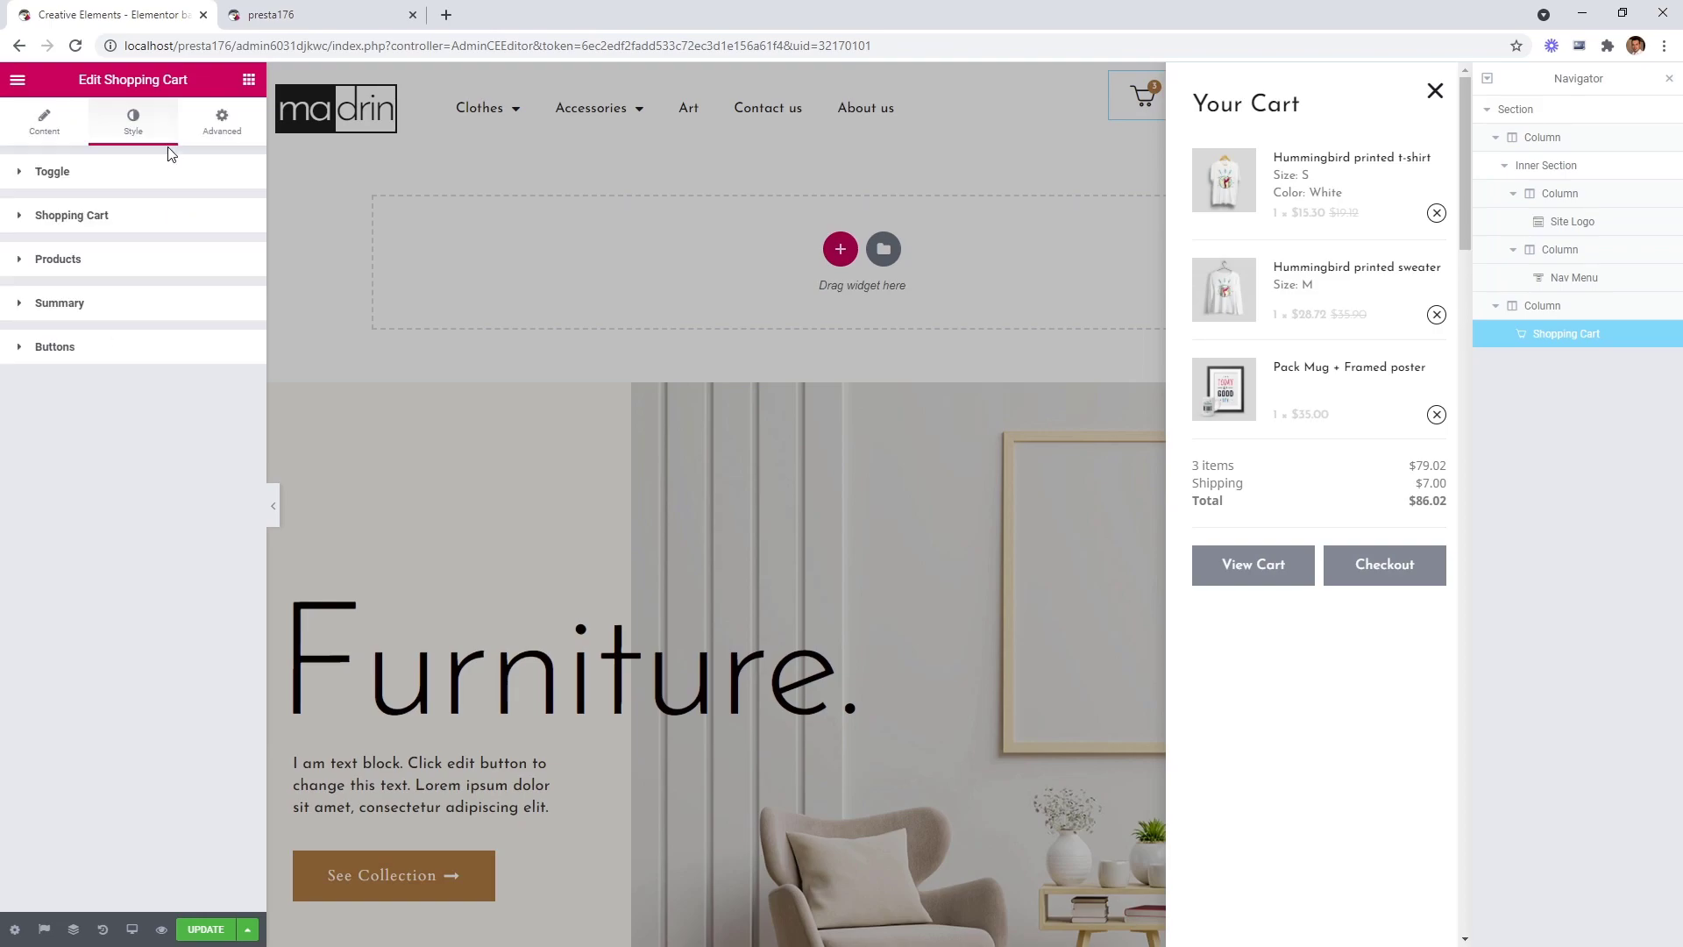
# Color the cart's product titles near-black and the product attributes with the darker brown saved palette color.
pyautogui.click(121, 269)
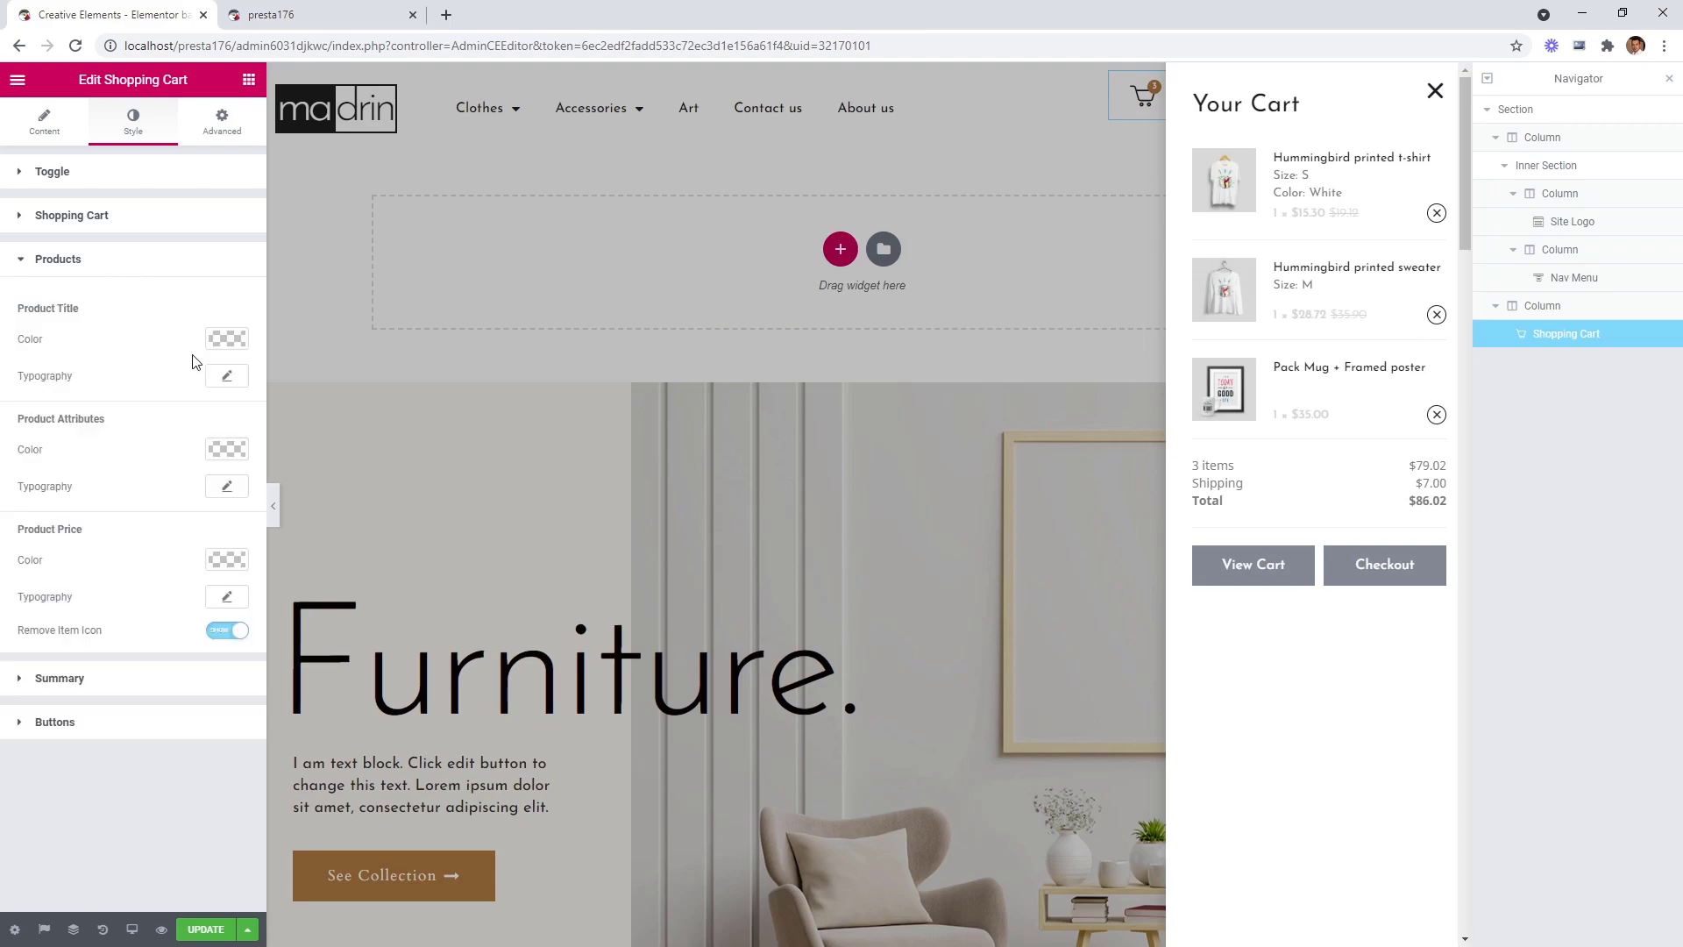
pyautogui.click(219, 342)
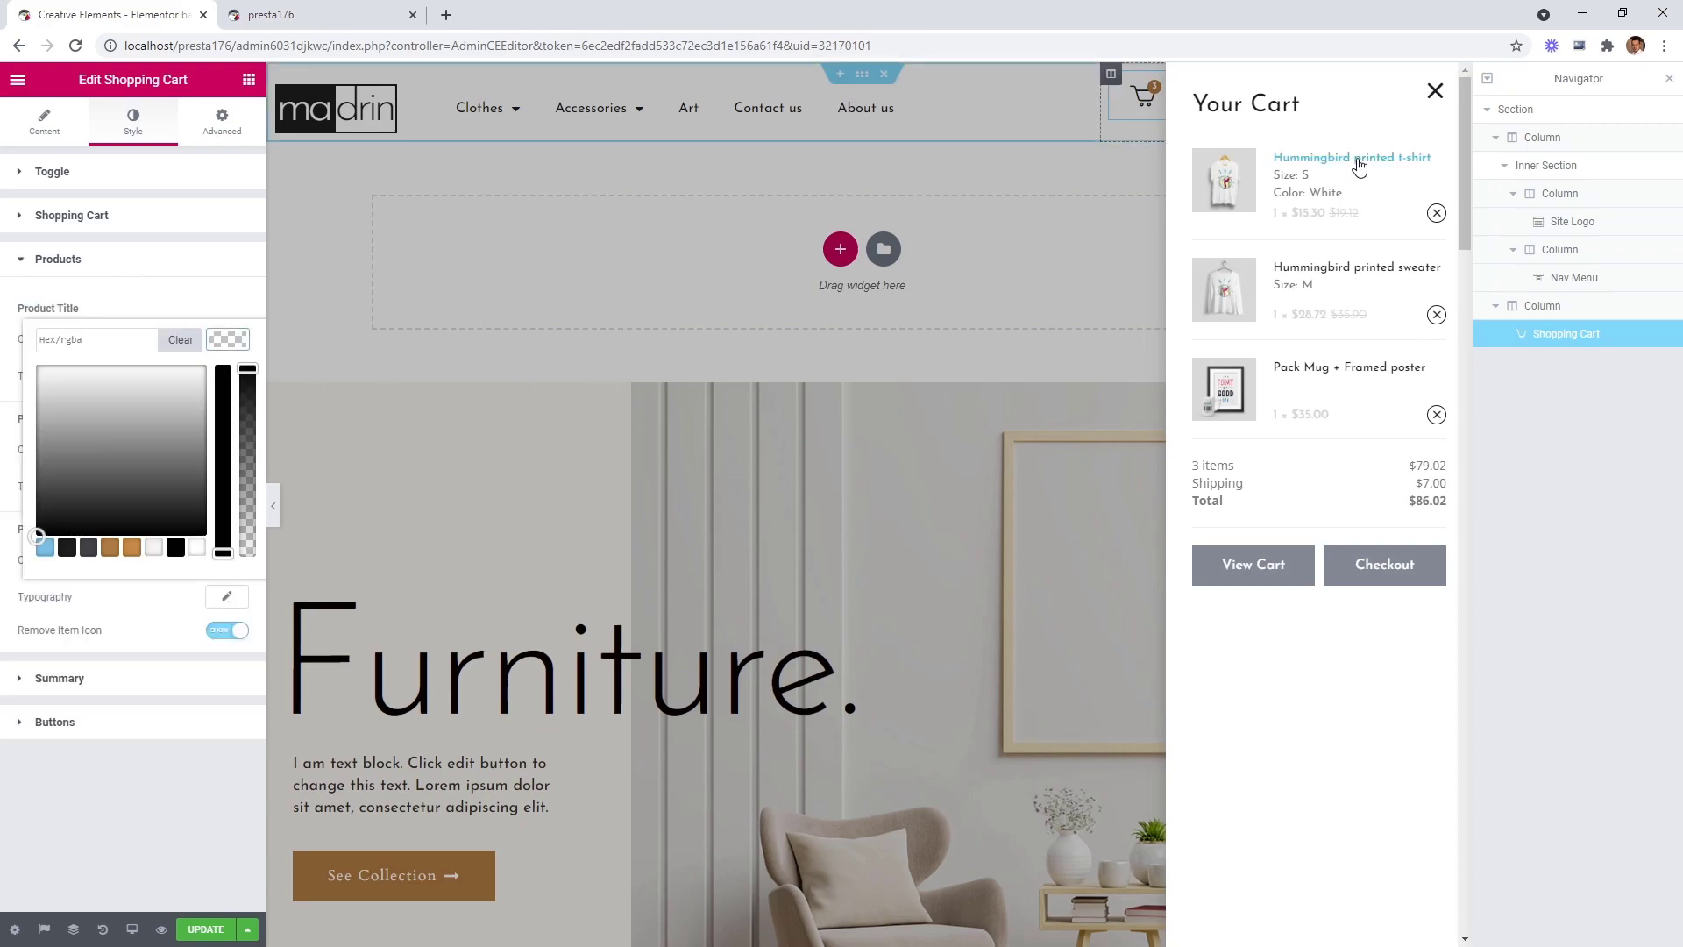
pyautogui.click(66, 547)
pyautogui.click(247, 341)
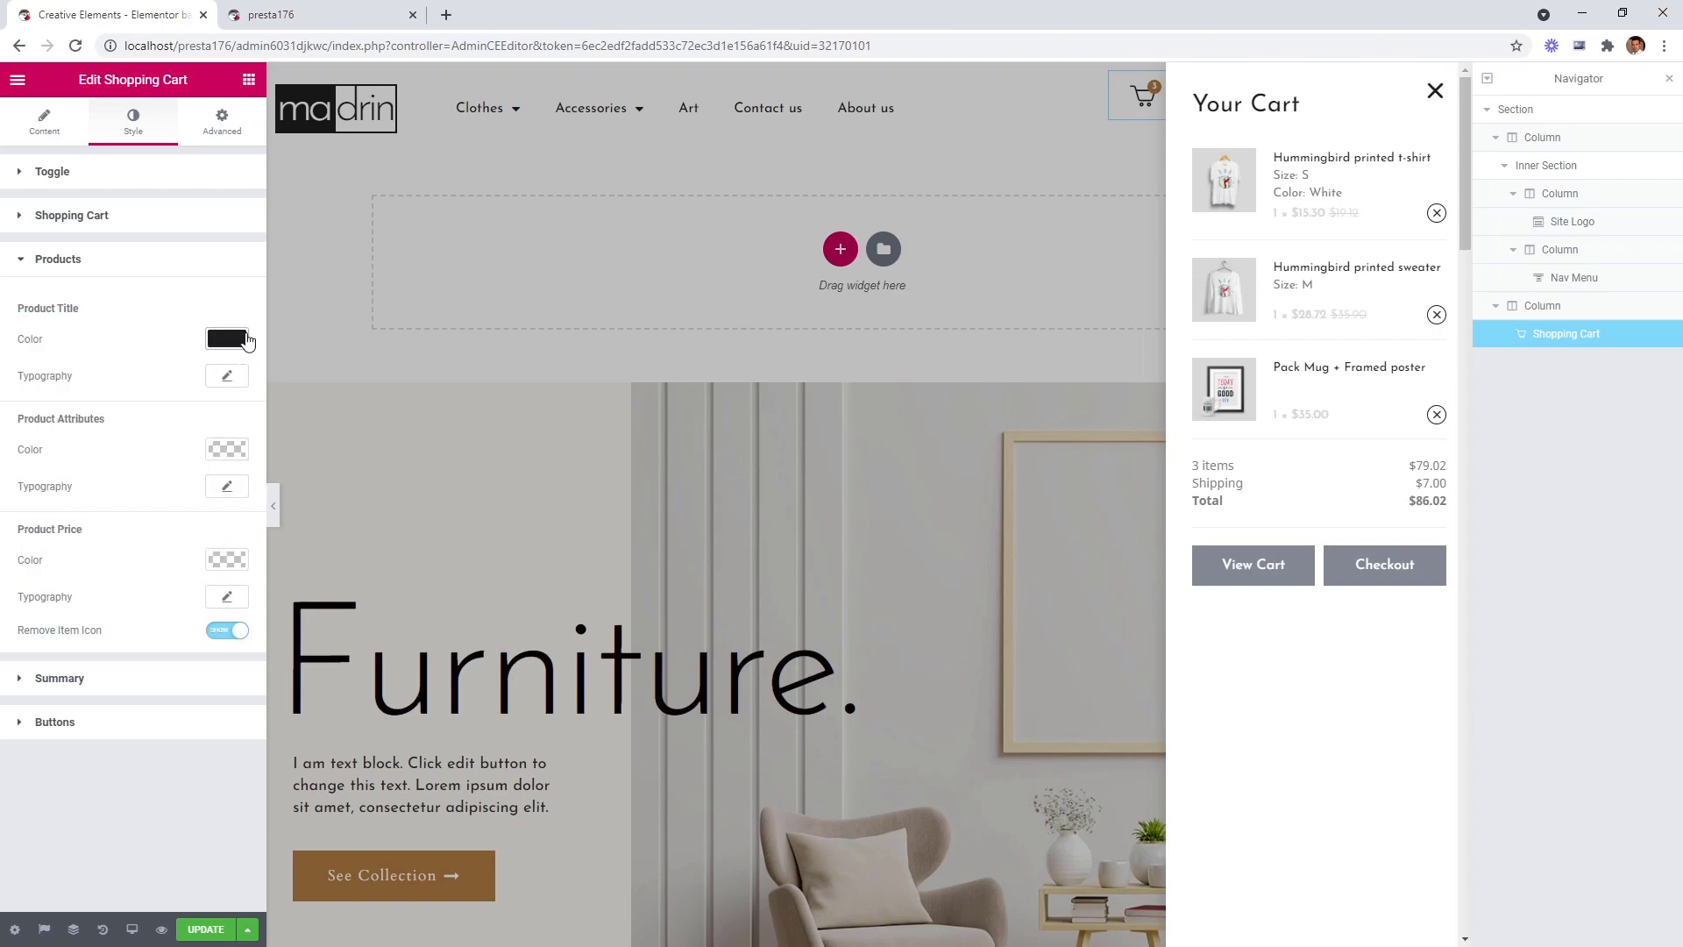
pyautogui.click(225, 452)
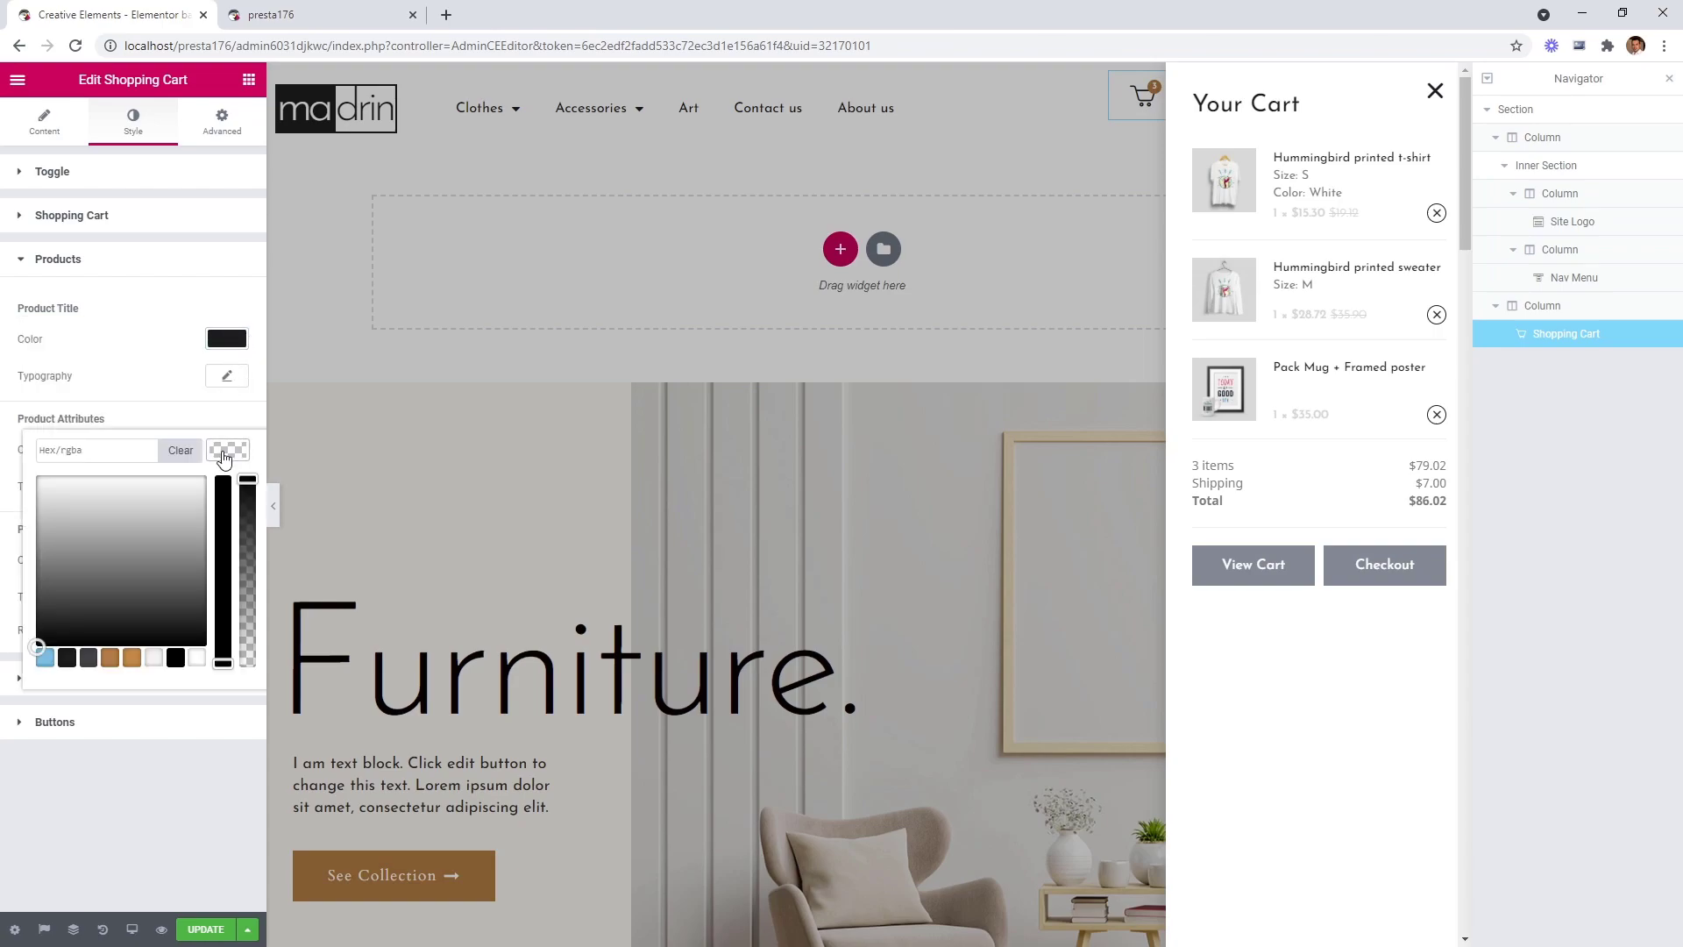
pyautogui.click(110, 658)
pyautogui.click(218, 463)
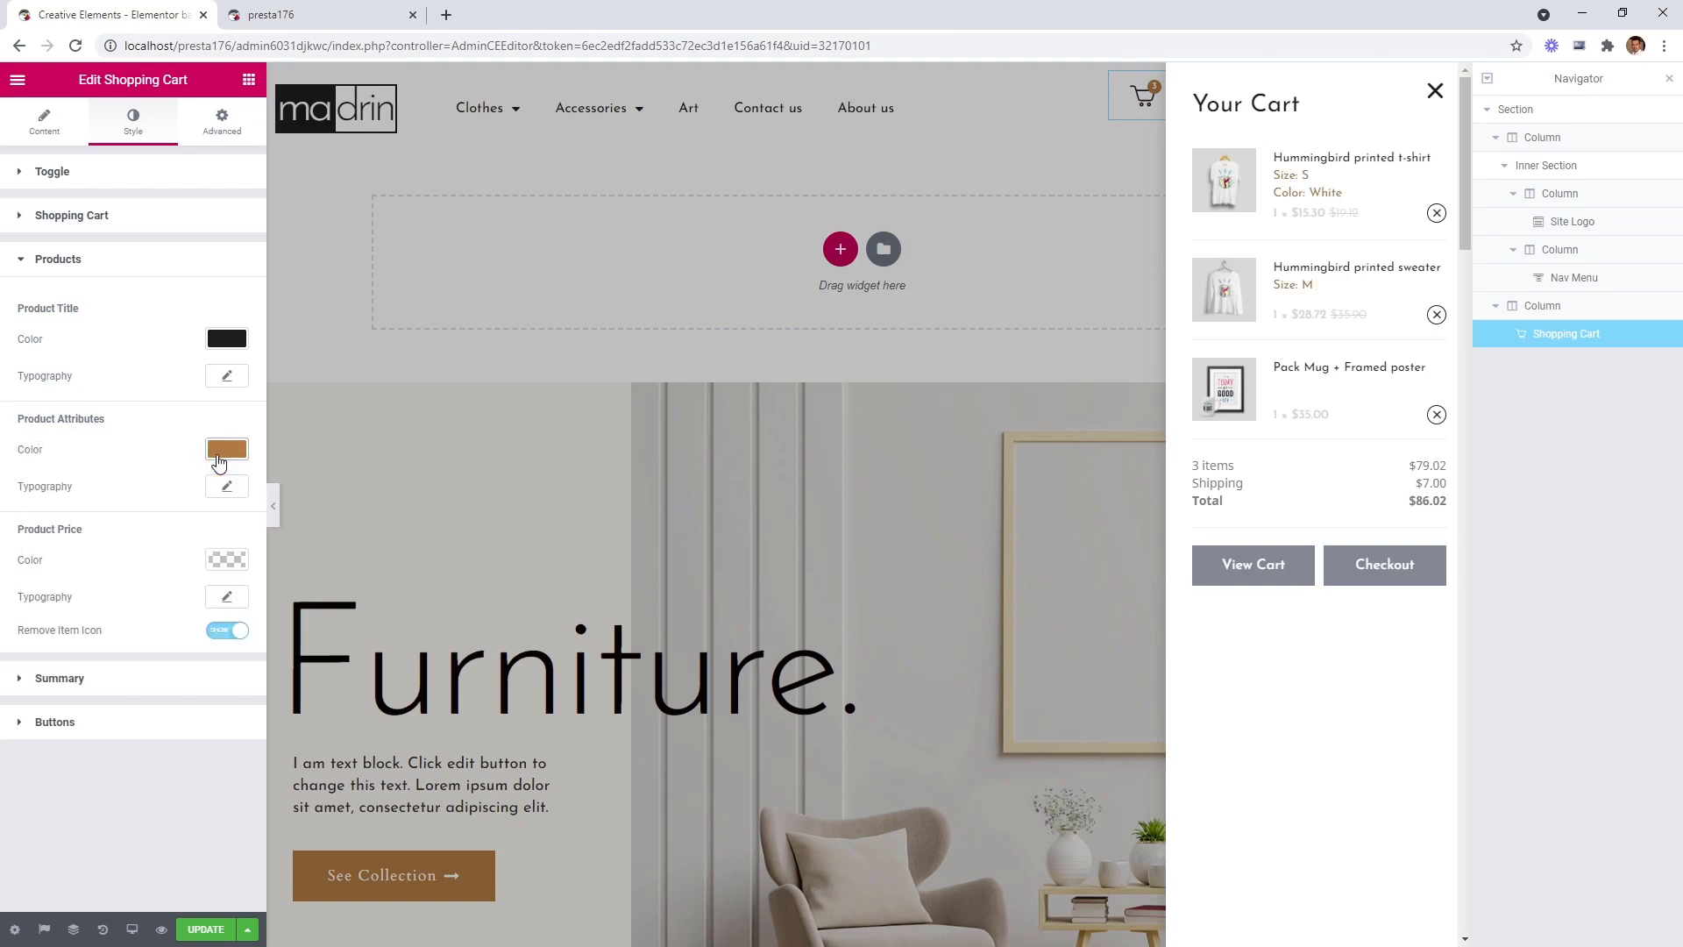
# Set the cart's product price color to rgba(67,67,71,0.53).
pyautogui.click(227, 560)
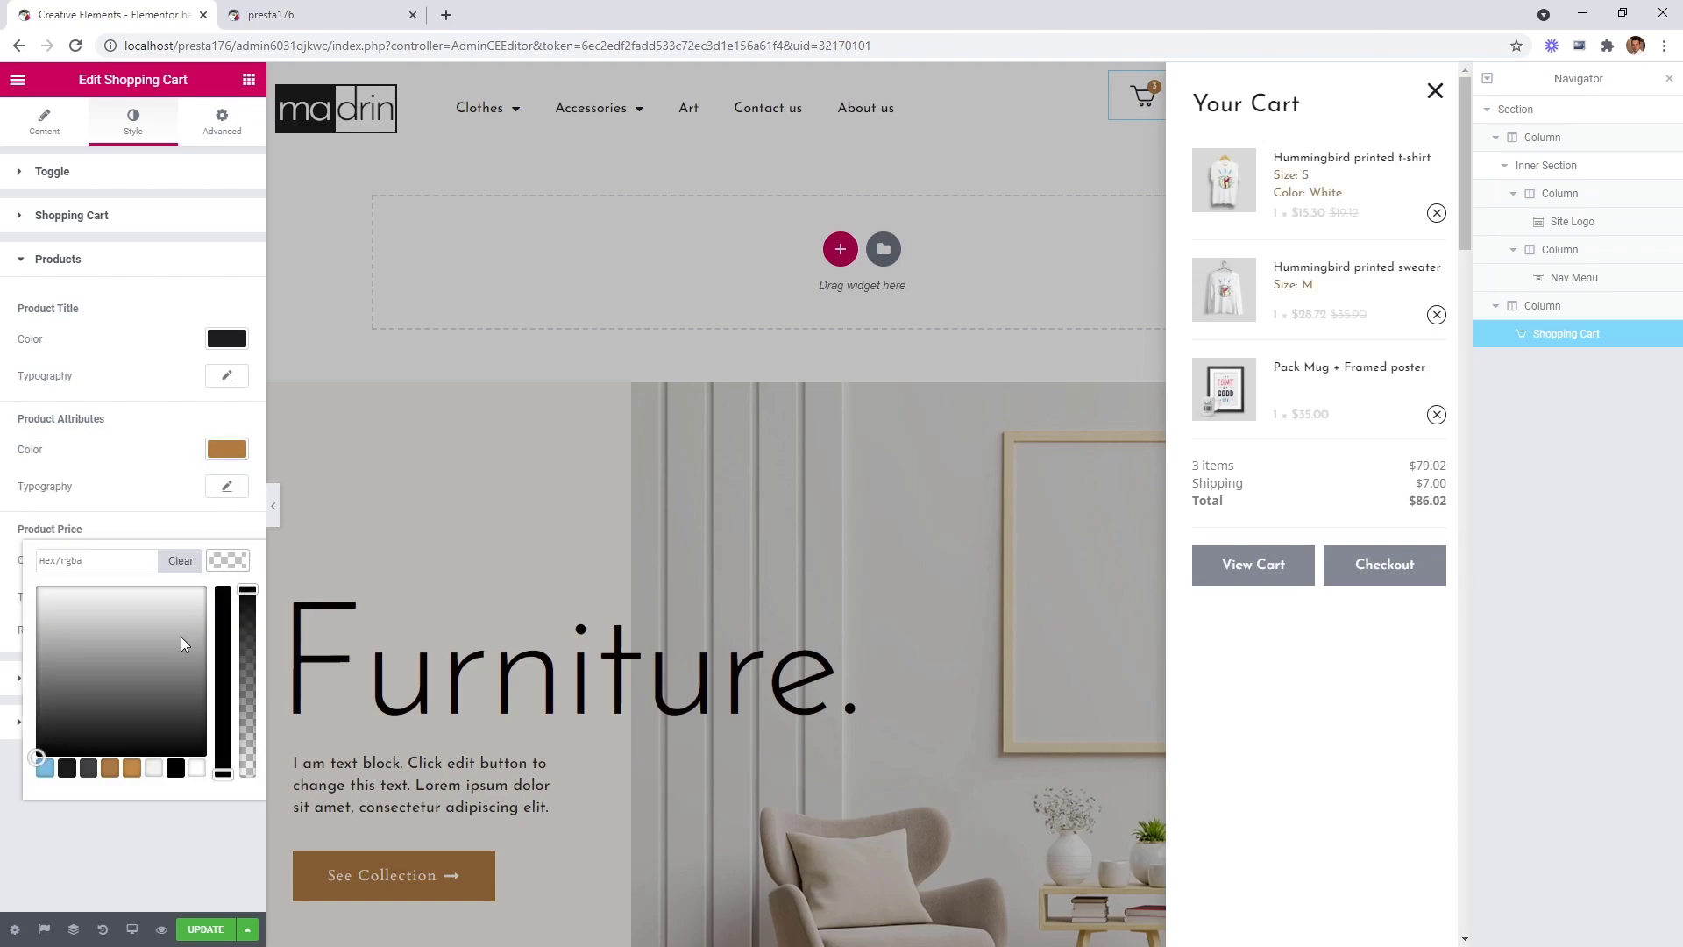
pyautogui.click(89, 769)
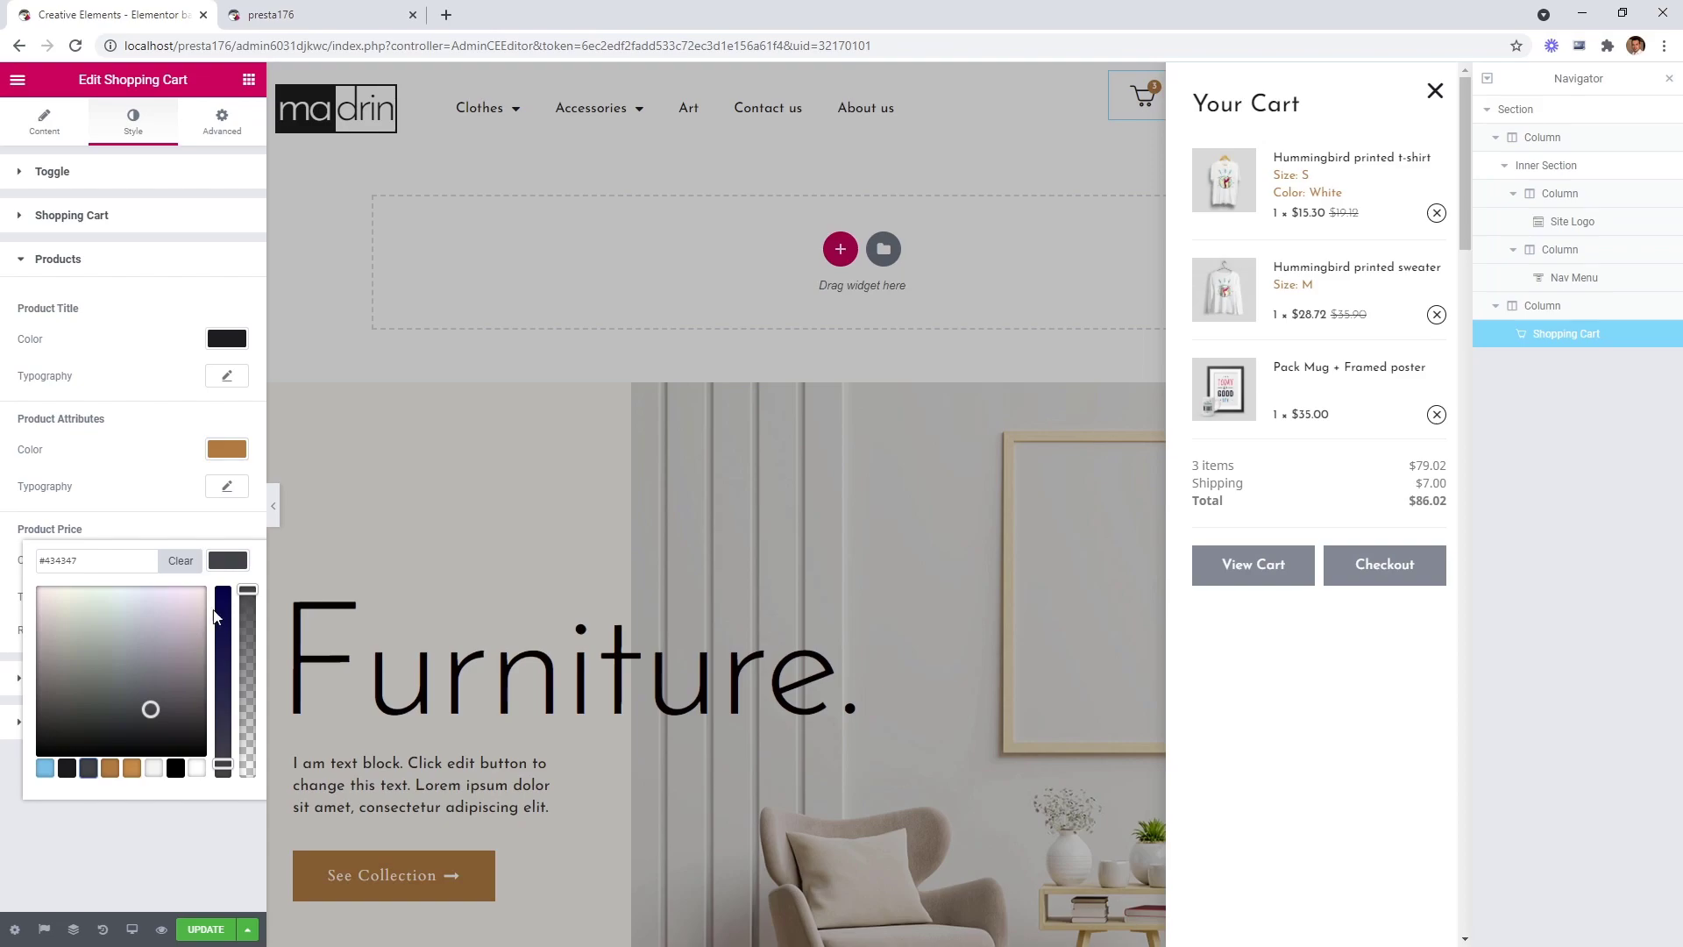
pyautogui.moveTo(251, 589); pyautogui.dragTo(251, 679)
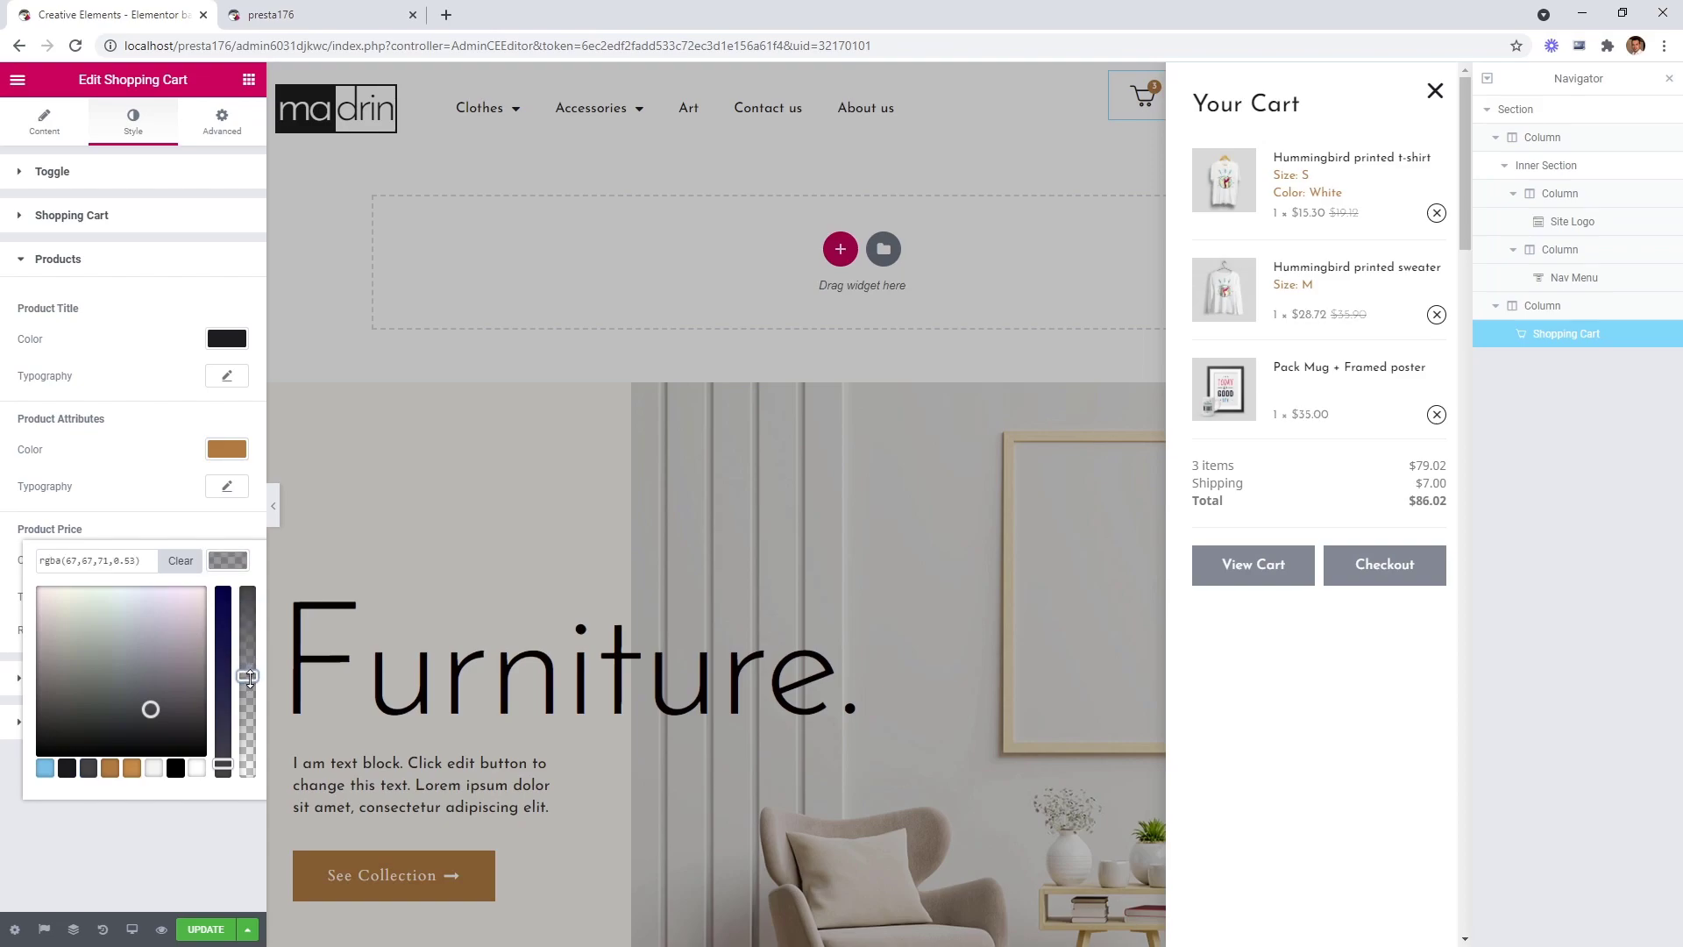
pyautogui.click(239, 568)
# Style the cart summary with font family Josefin Sans and text color #434347.
pyautogui.click(132, 681)
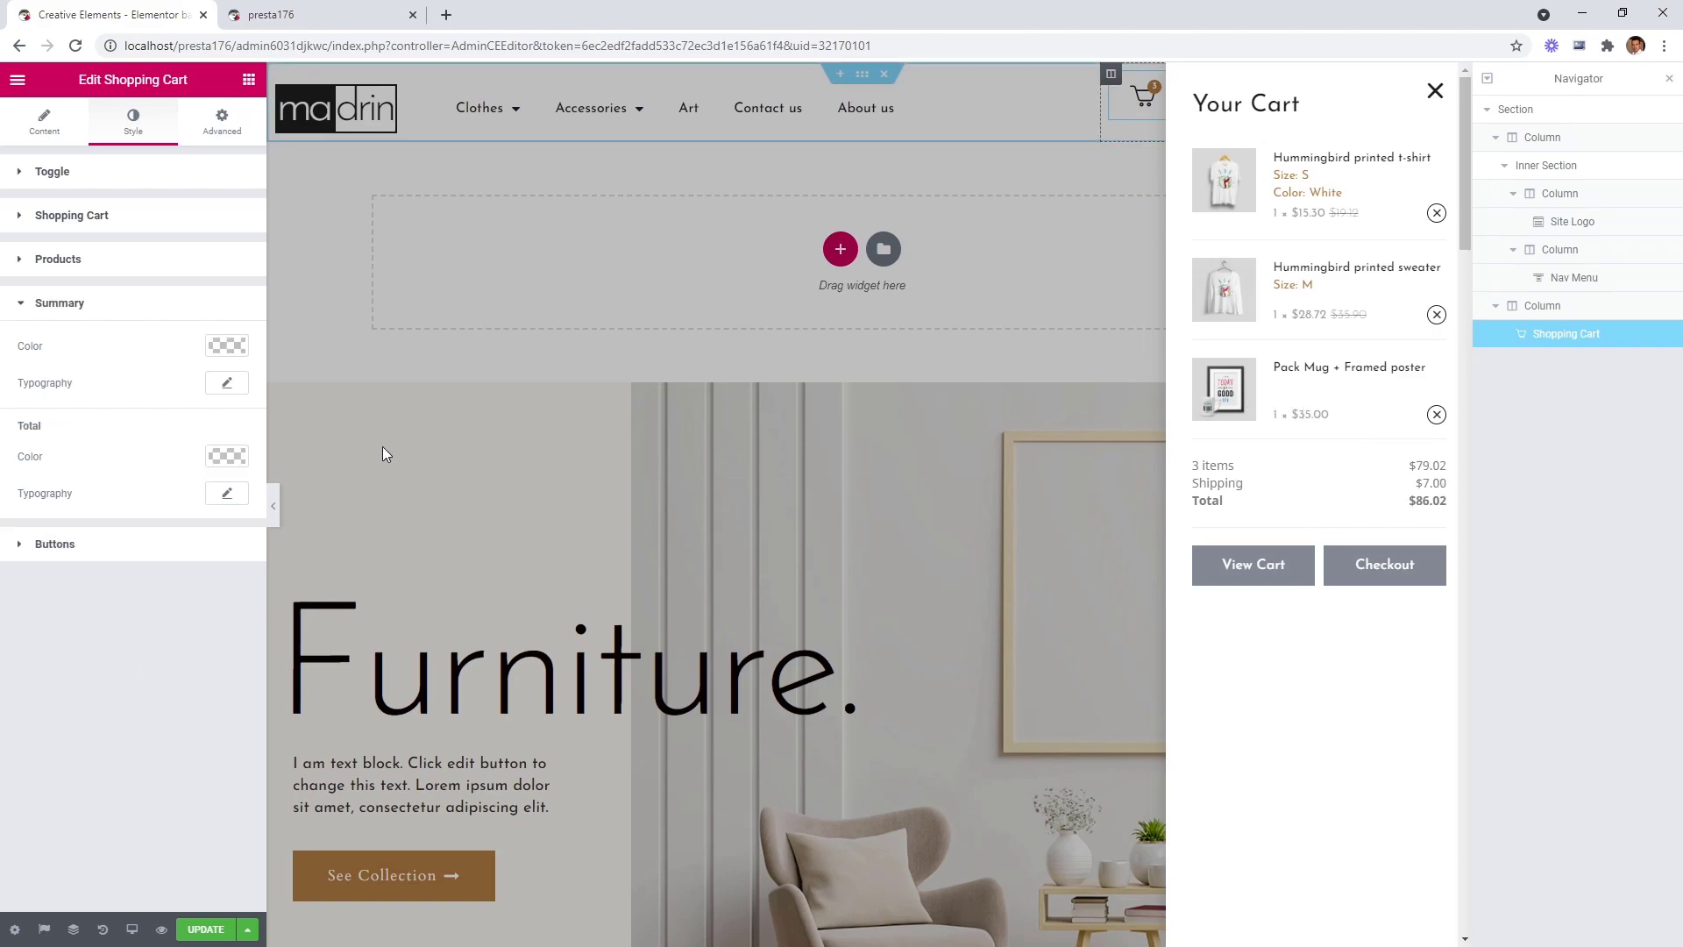
pyautogui.click(227, 383)
pyautogui.click(170, 430)
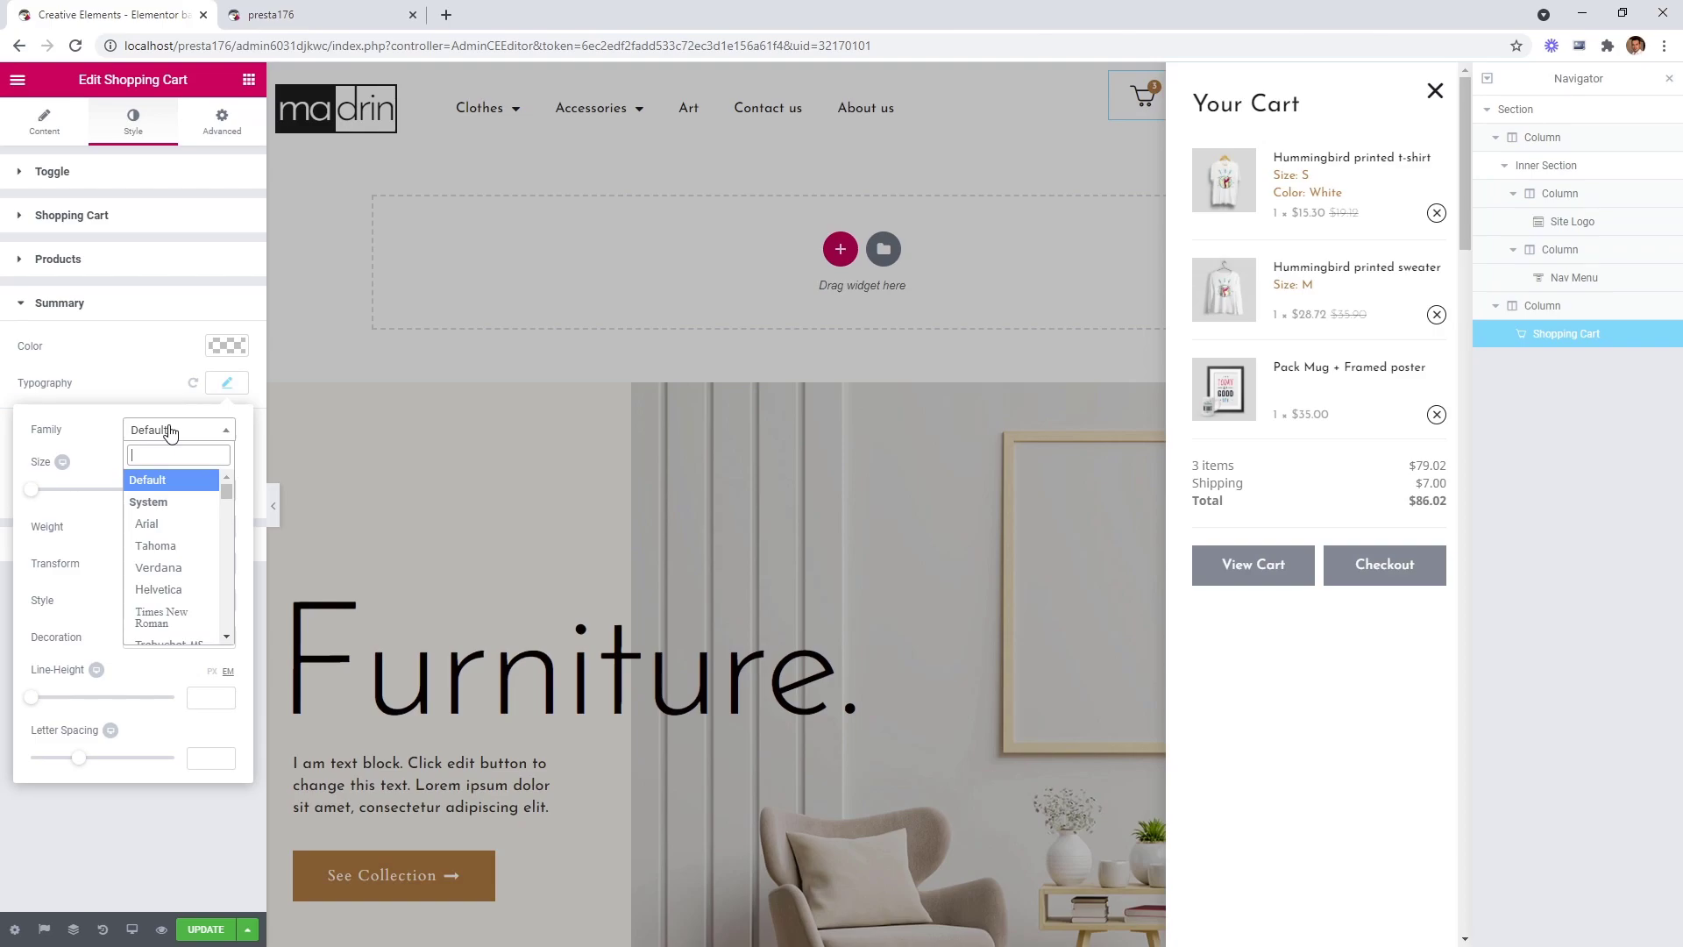
pyautogui.write('jose')
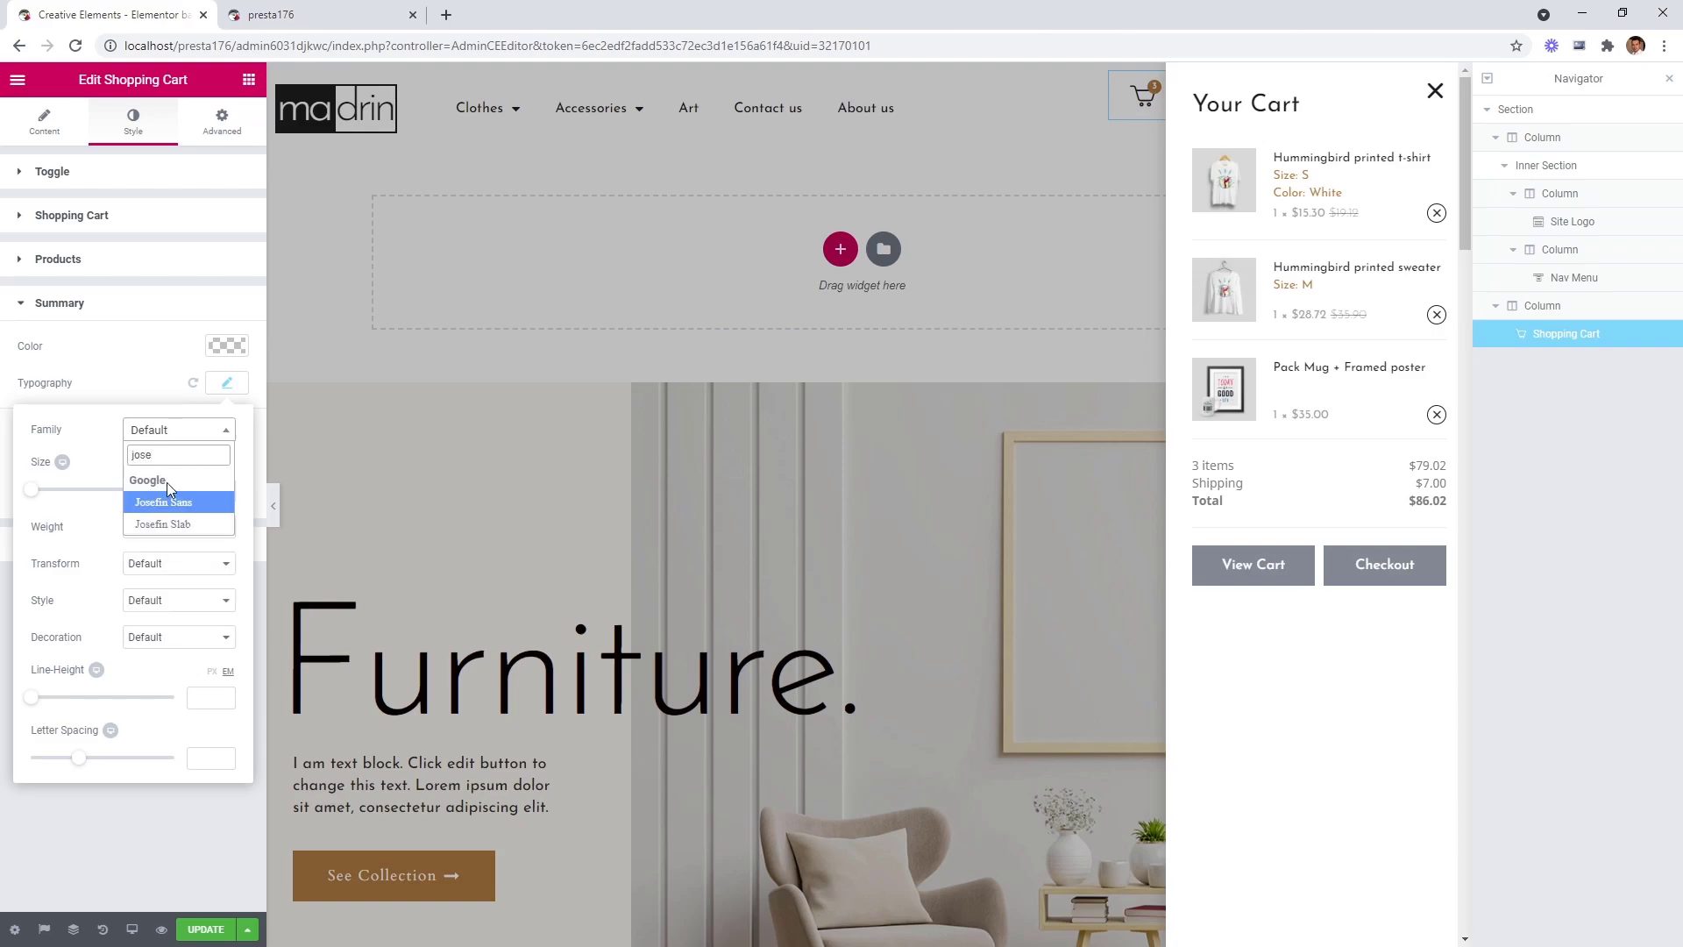
pyautogui.click(172, 503)
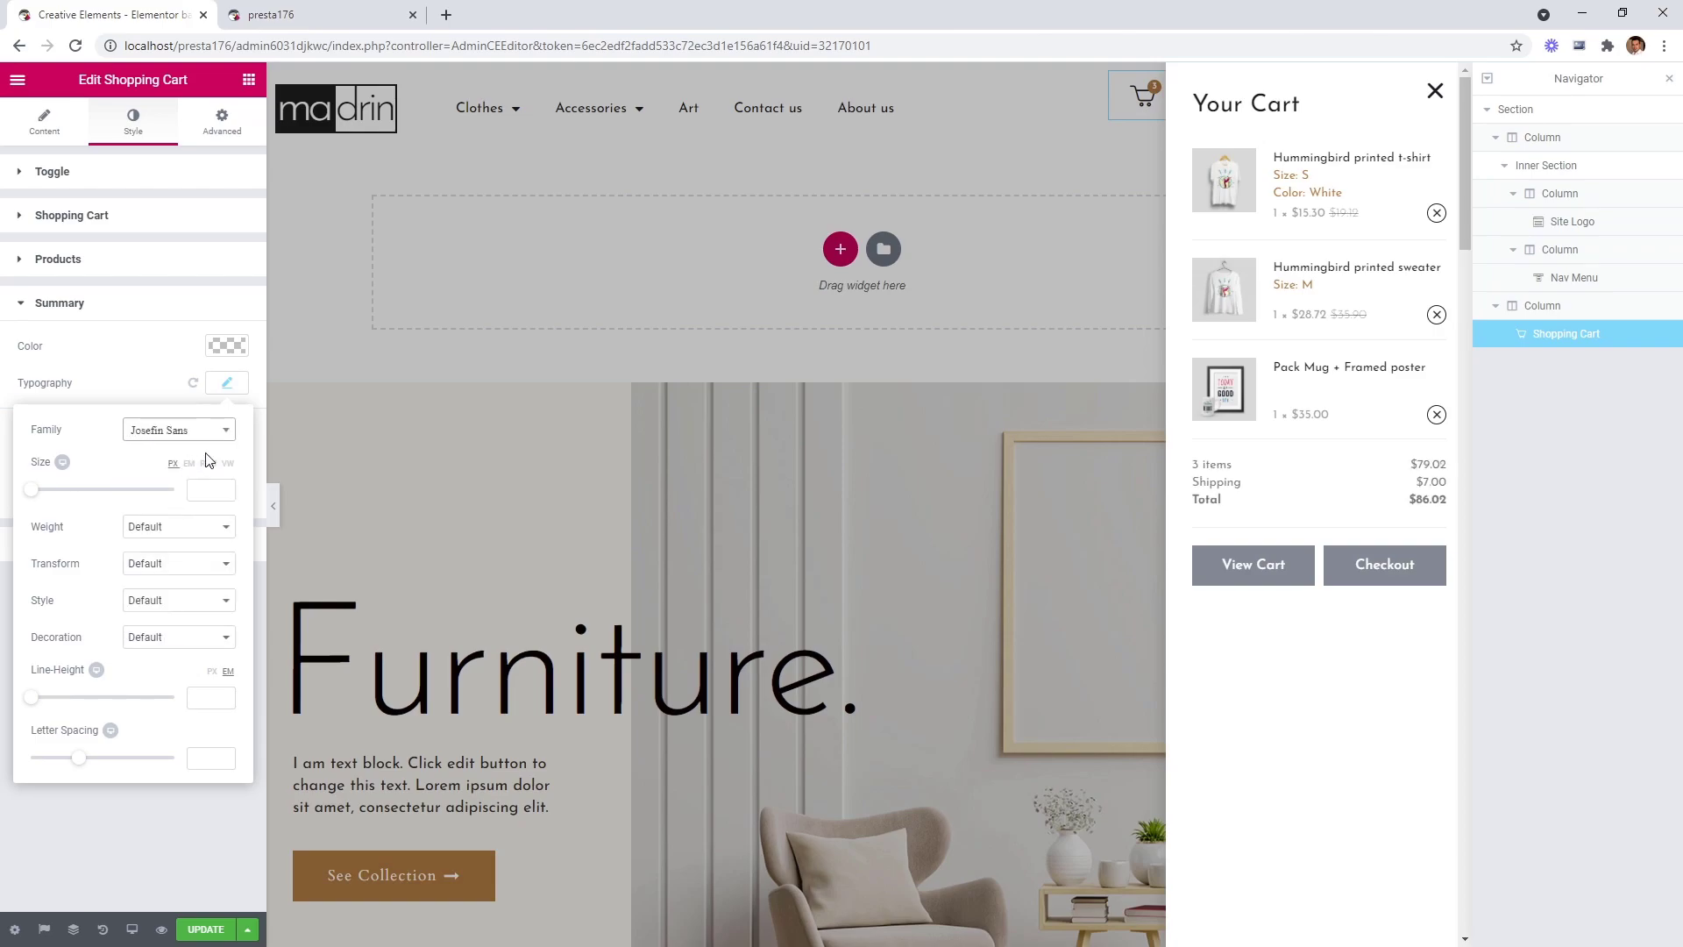
pyautogui.click(228, 383)
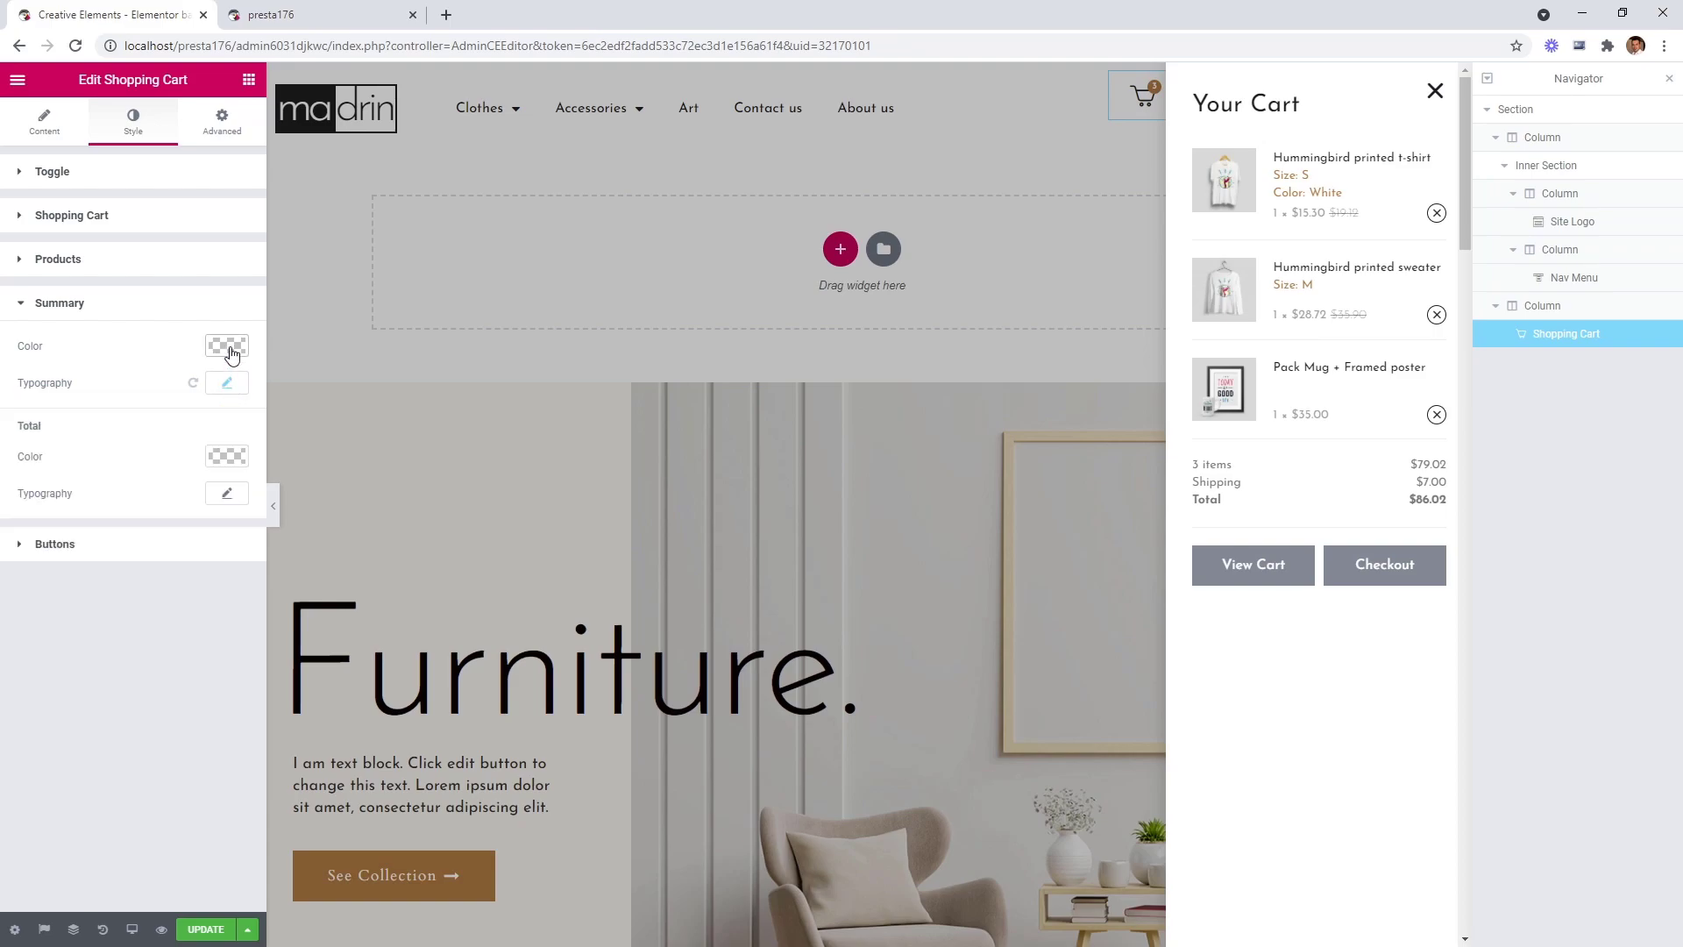
pyautogui.click(228, 347)
pyautogui.click(88, 554)
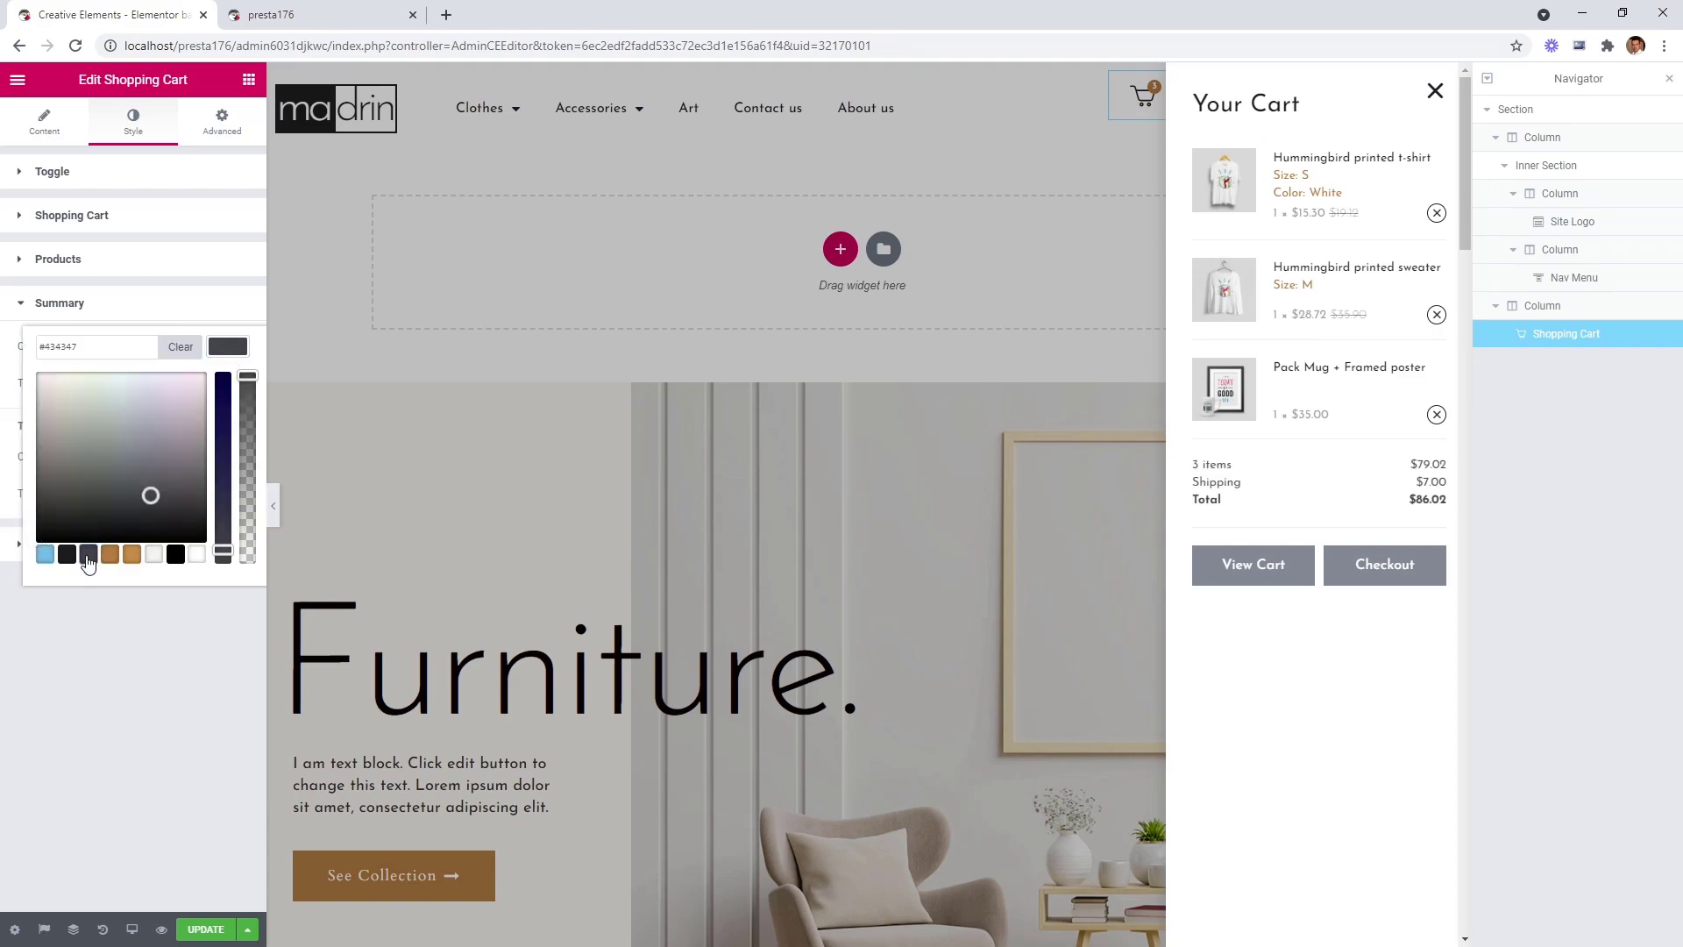
pyautogui.click(226, 348)
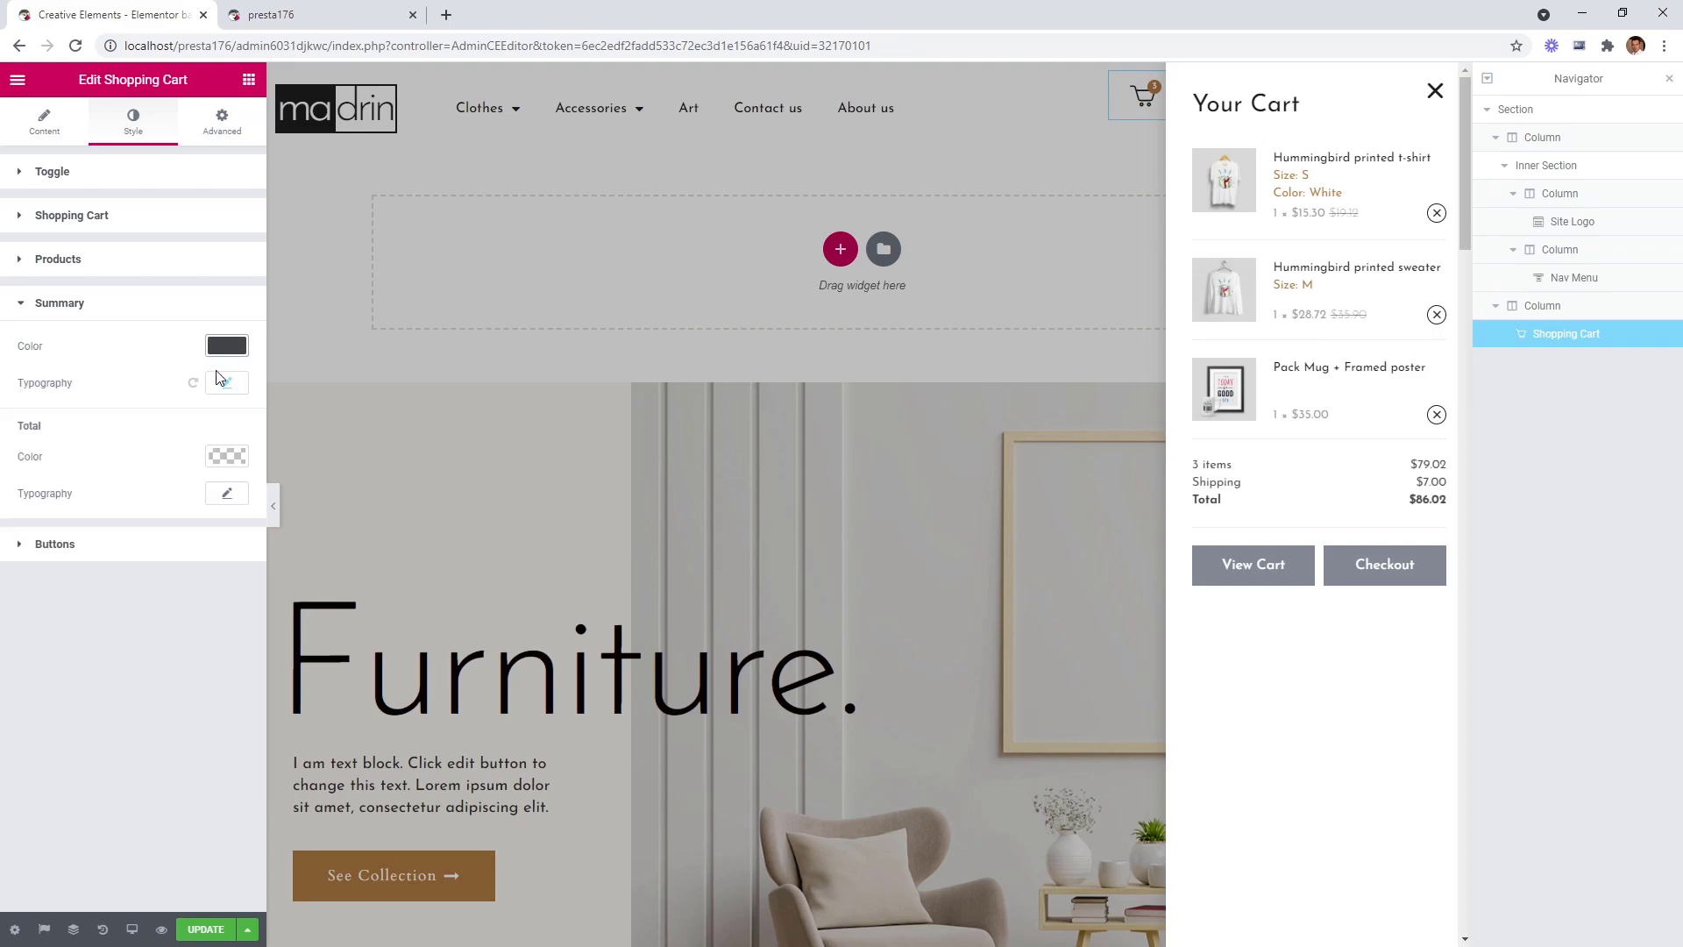
# Set the summary total's typography to size 24 px and weight 400, with a slightly larger line height.
pyautogui.click(228, 496)
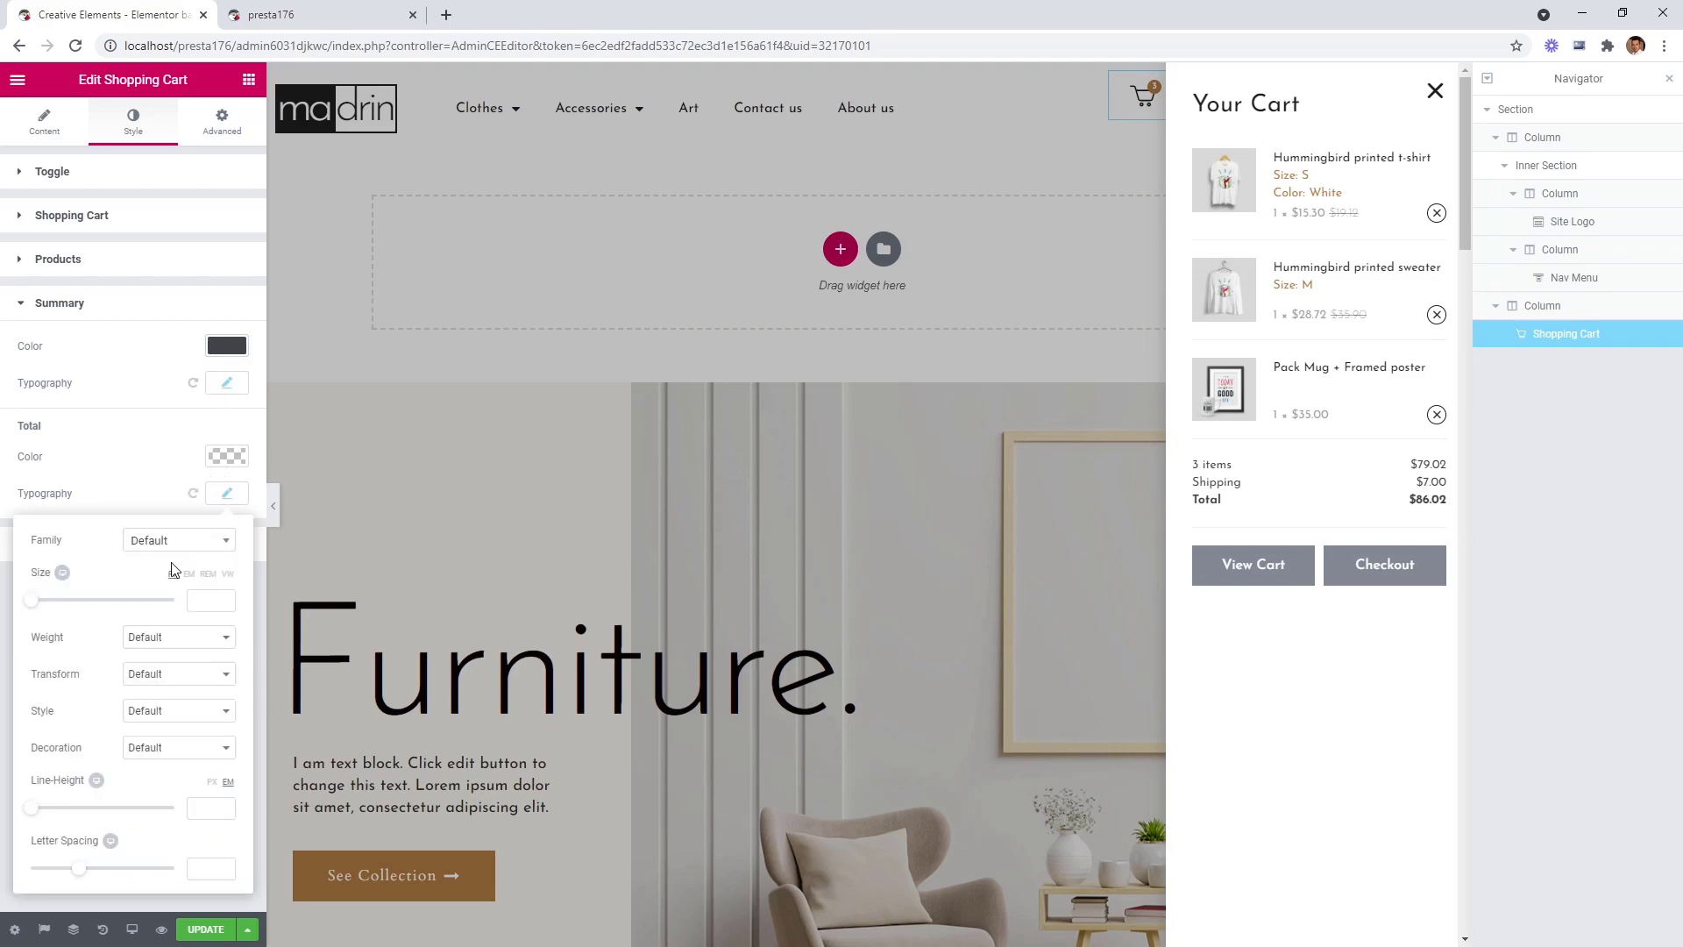
pyautogui.moveTo(36, 611); pyautogui.dragTo(53, 612)
pyautogui.click(164, 647)
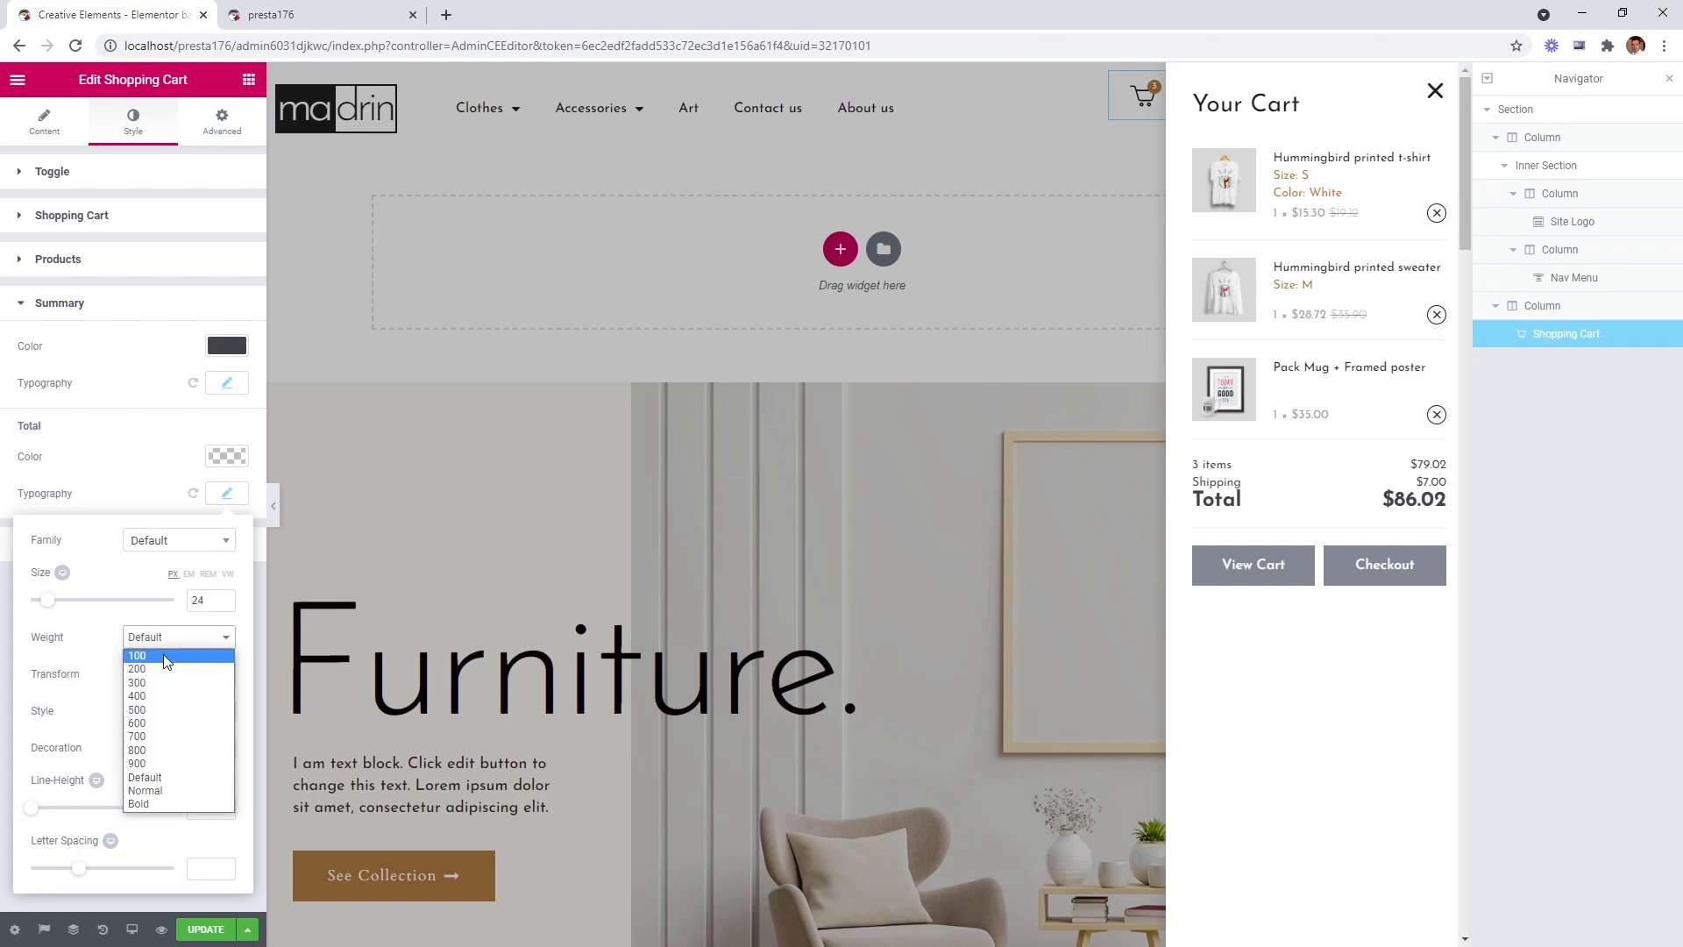
pyautogui.click(164, 695)
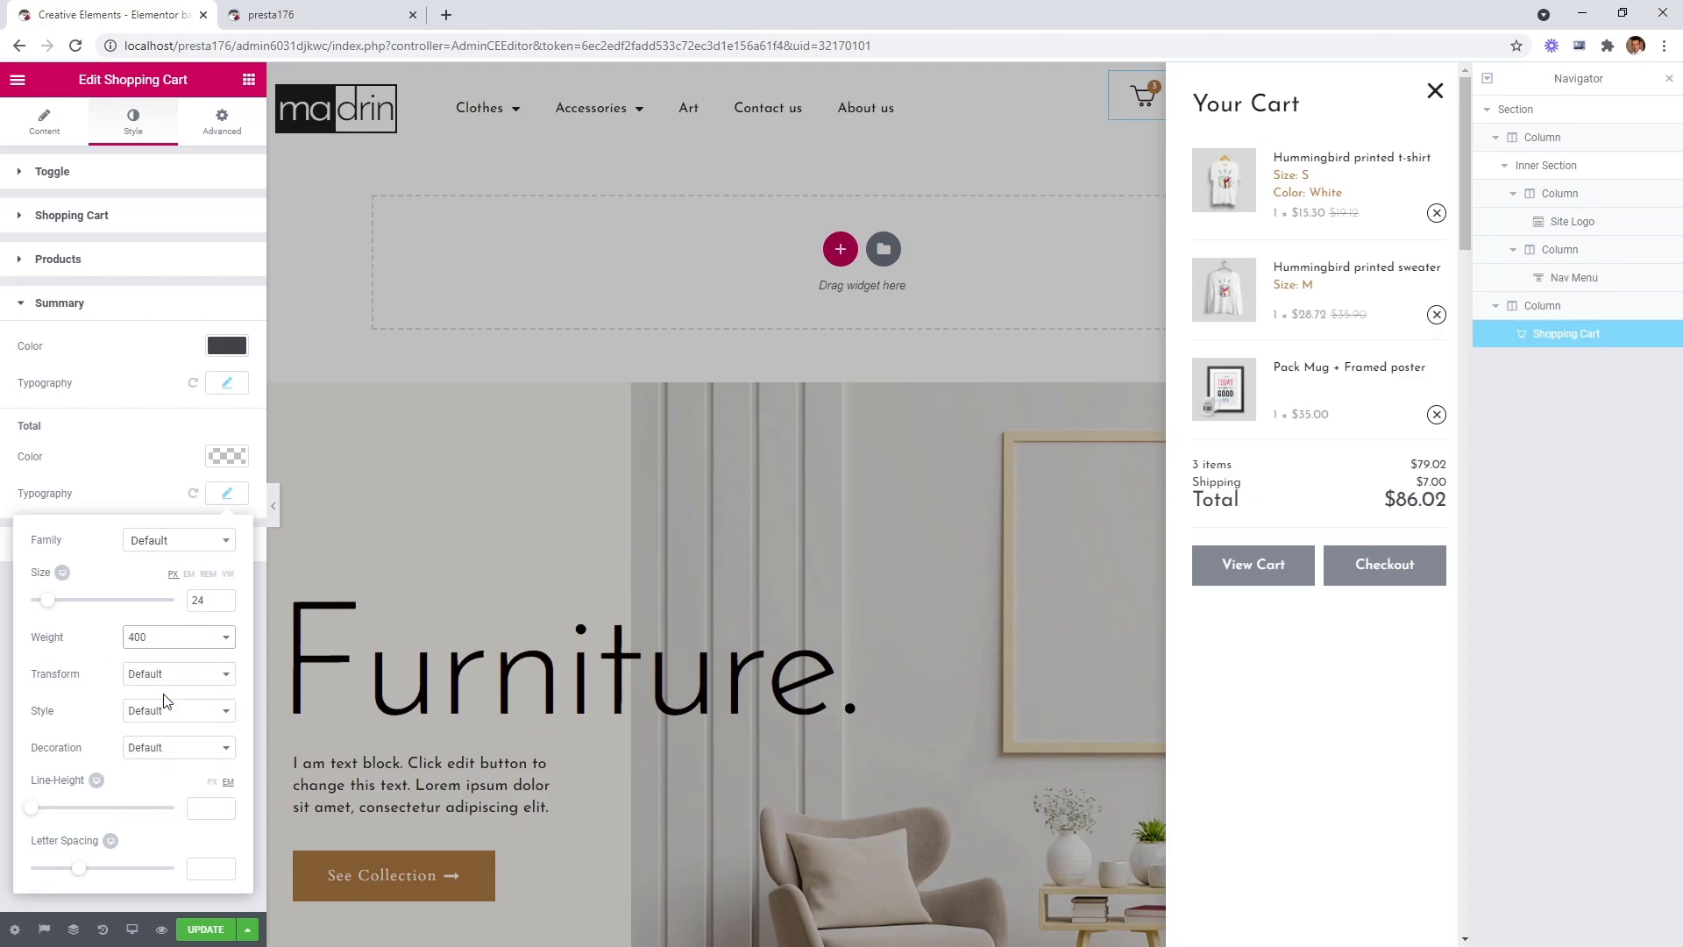
pyautogui.moveTo(36, 815); pyautogui.dragTo(54, 815)
pyautogui.click(234, 498)
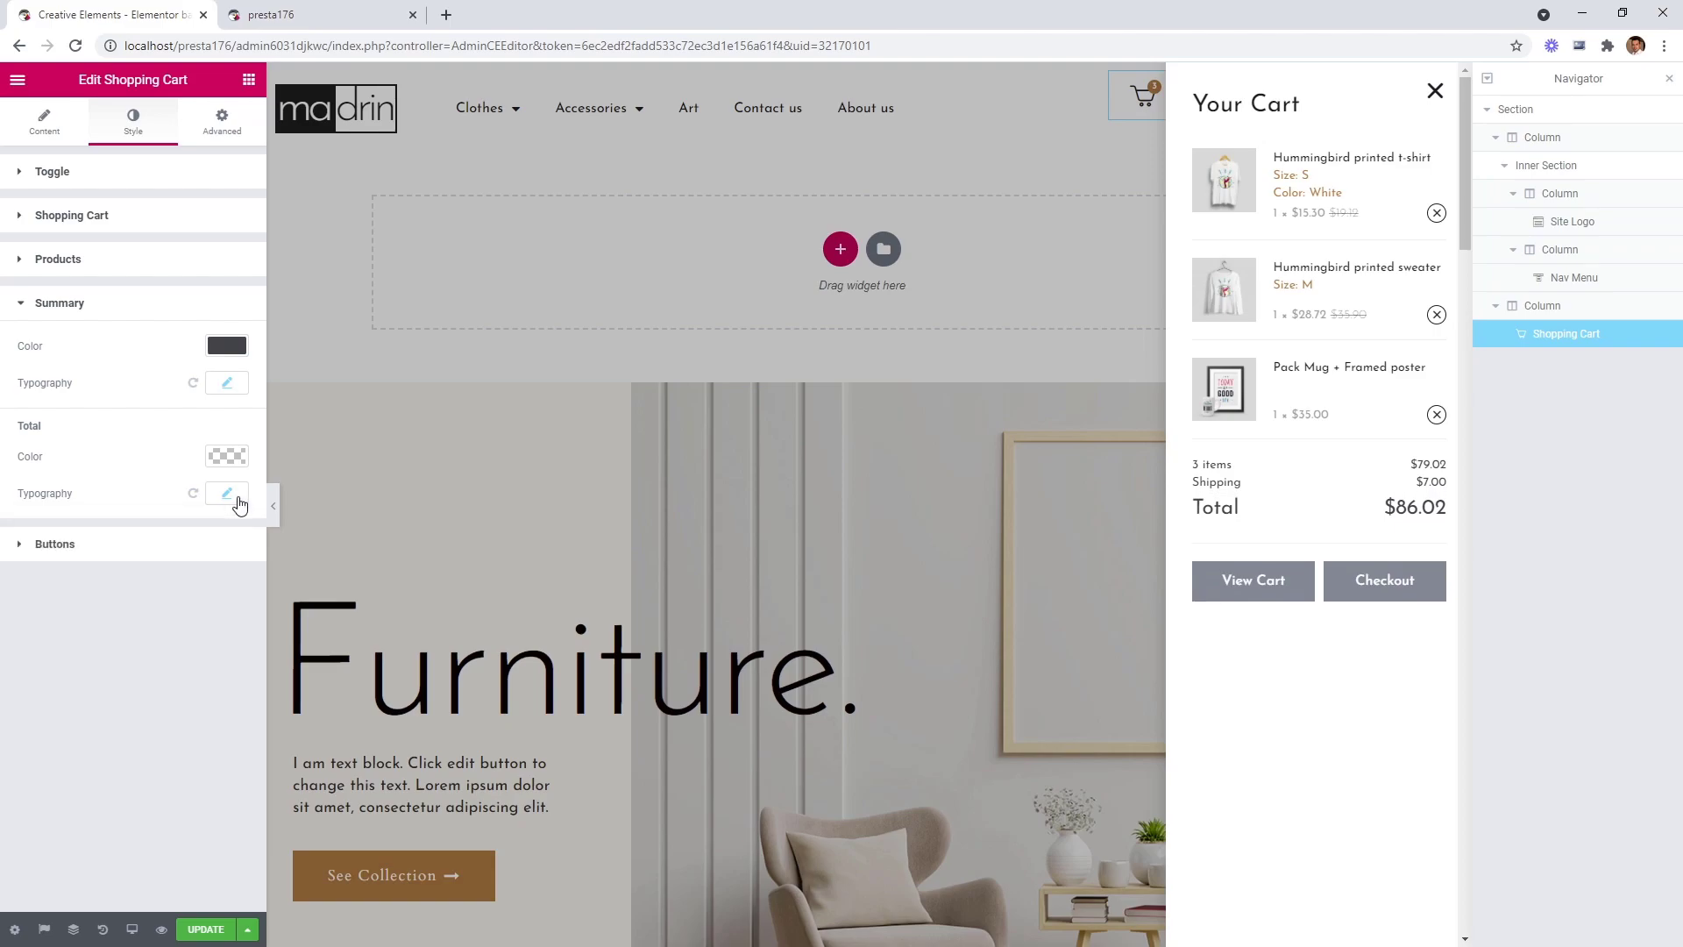
# Color the summary total with the near-black saved palette color.
pyautogui.click(230, 459)
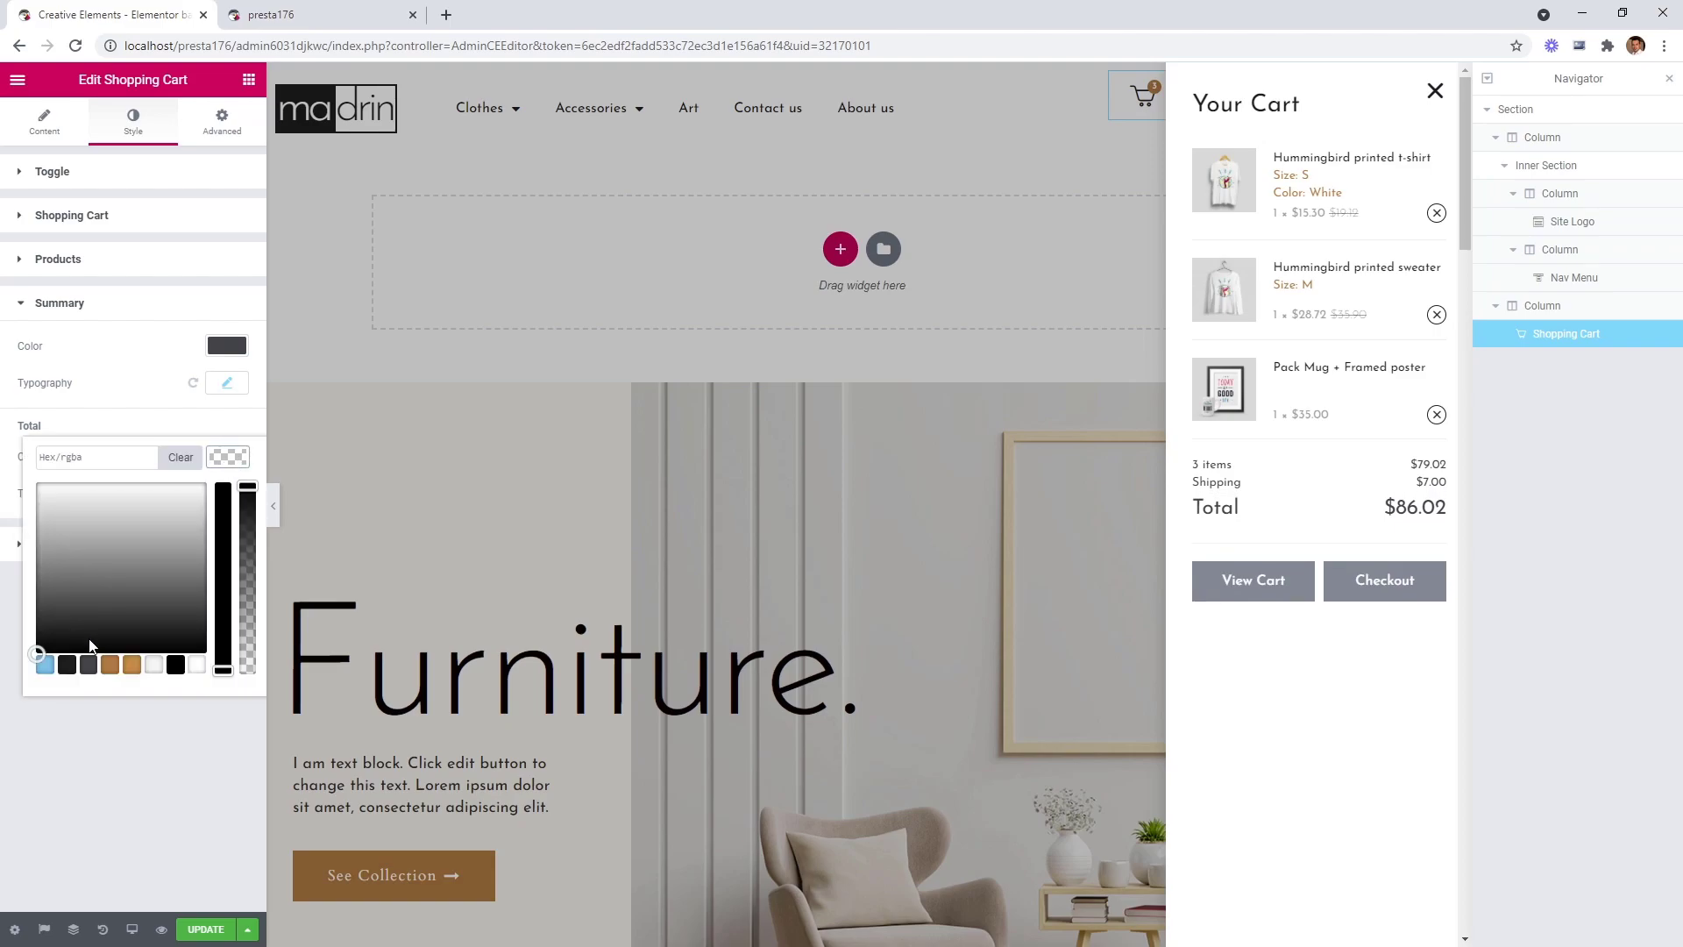
pyautogui.click(68, 664)
pyautogui.click(229, 458)
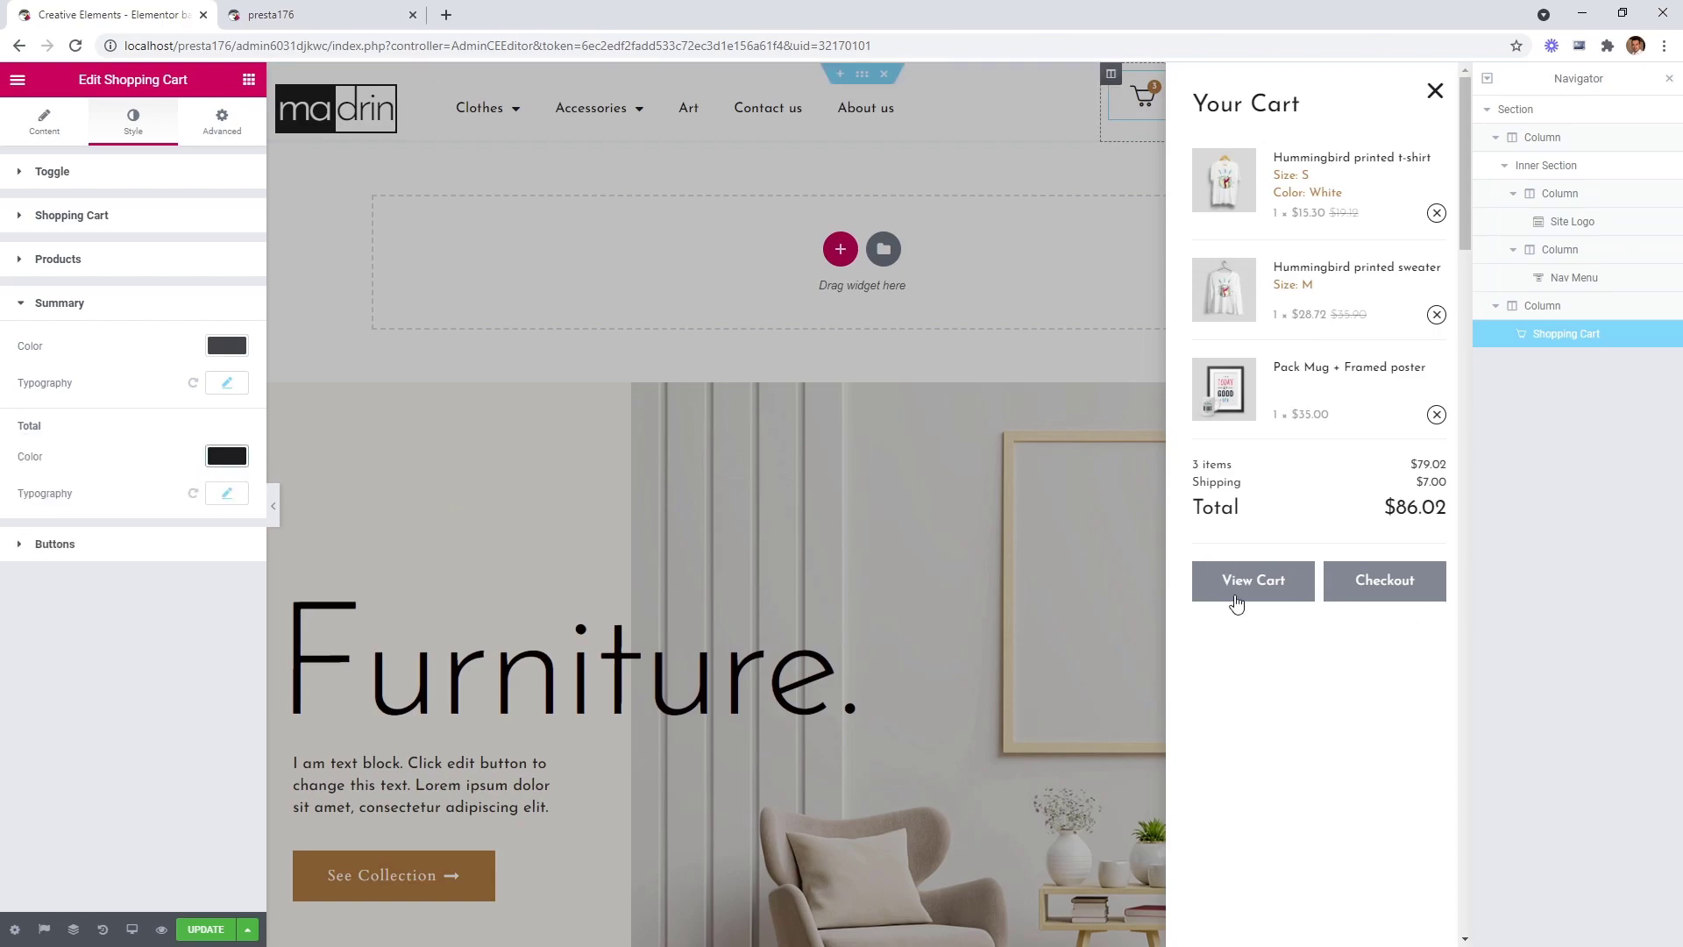
# Set the layout of the cart sidebar's buttons to Stacked.
pyautogui.click(159, 543)
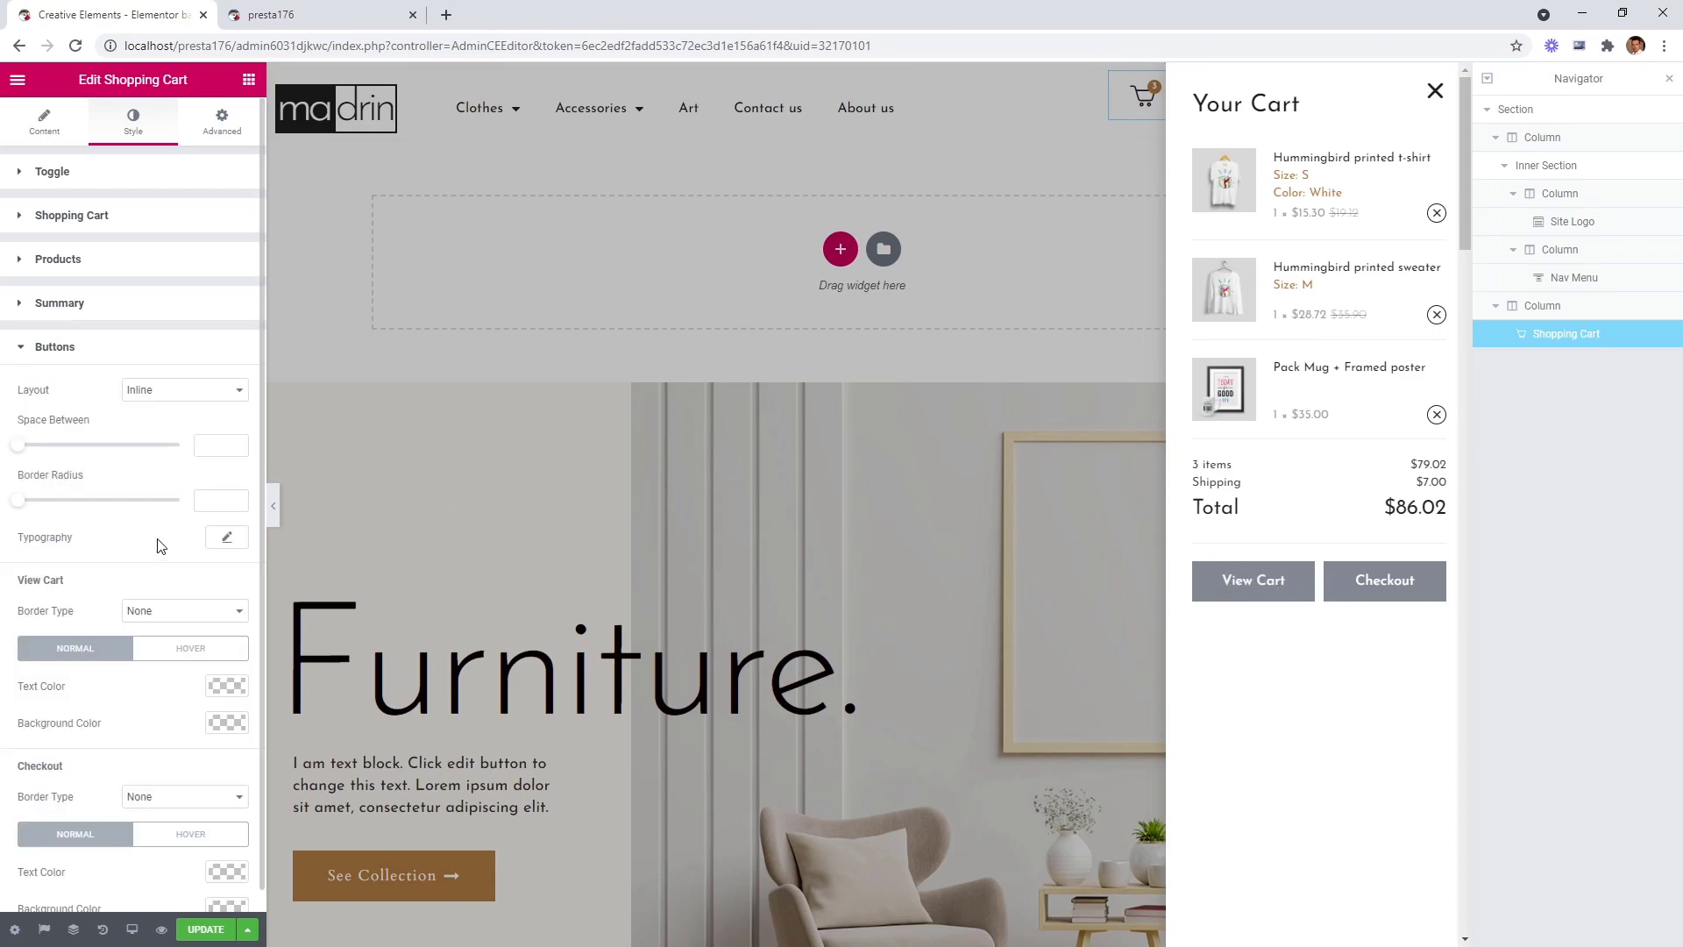
pyautogui.click(171, 393)
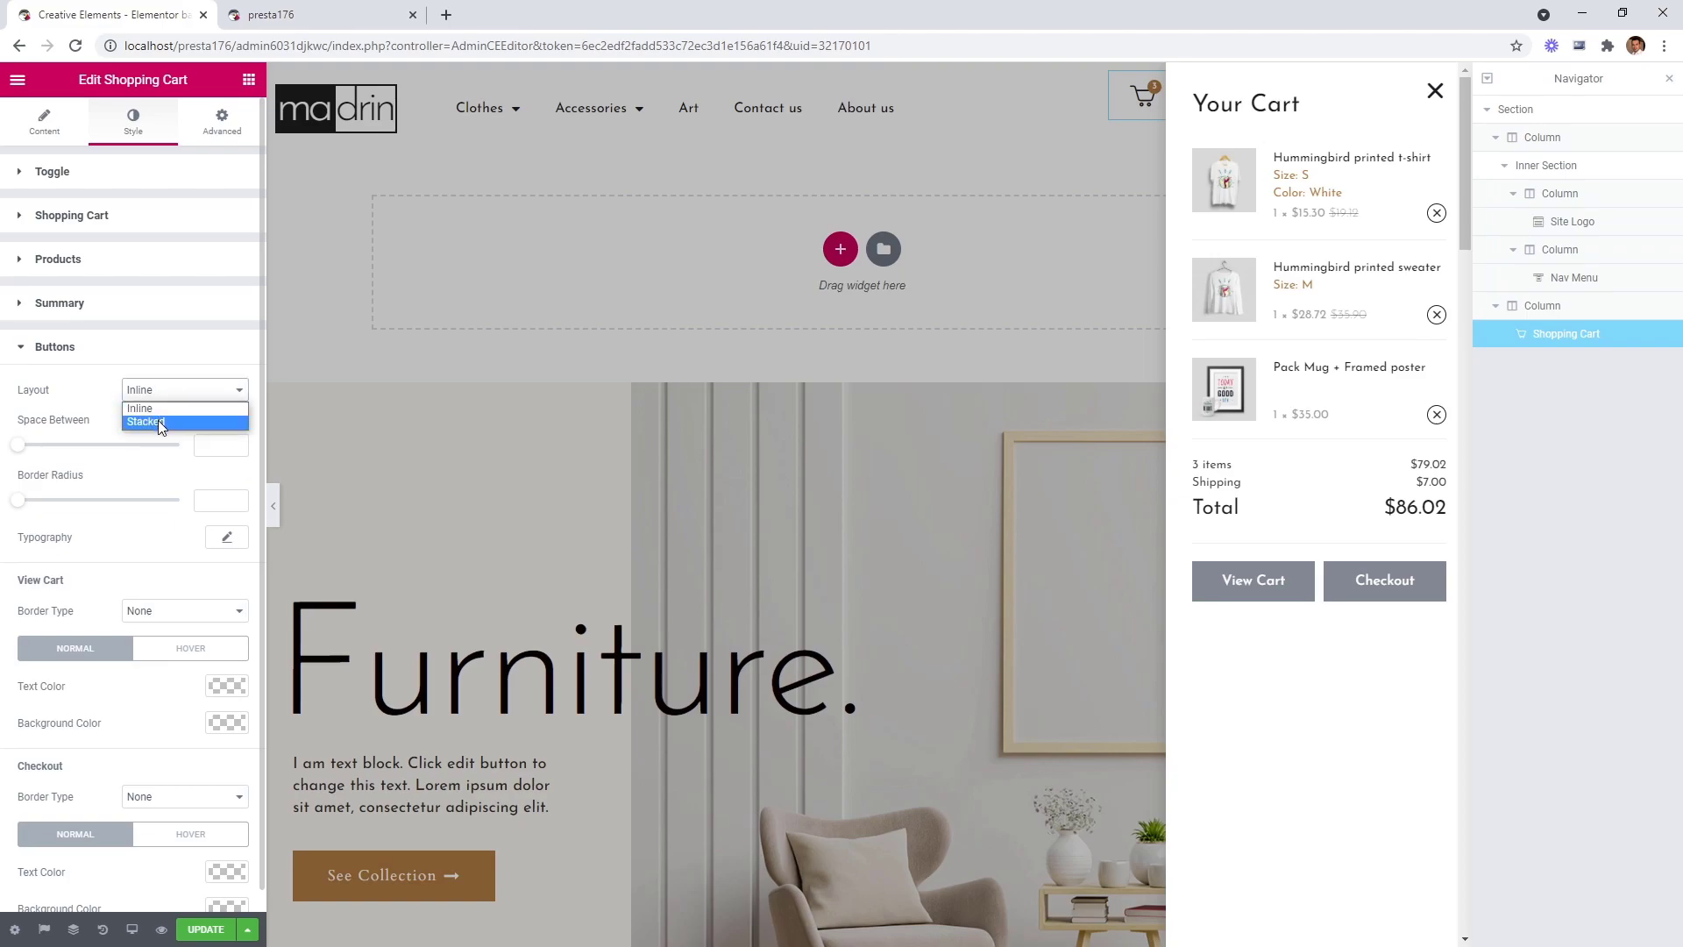
pyautogui.click(157, 421)
# Set the cart buttons' font family to Cardo and slightly increase their letter spacing.
pyautogui.click(226, 538)
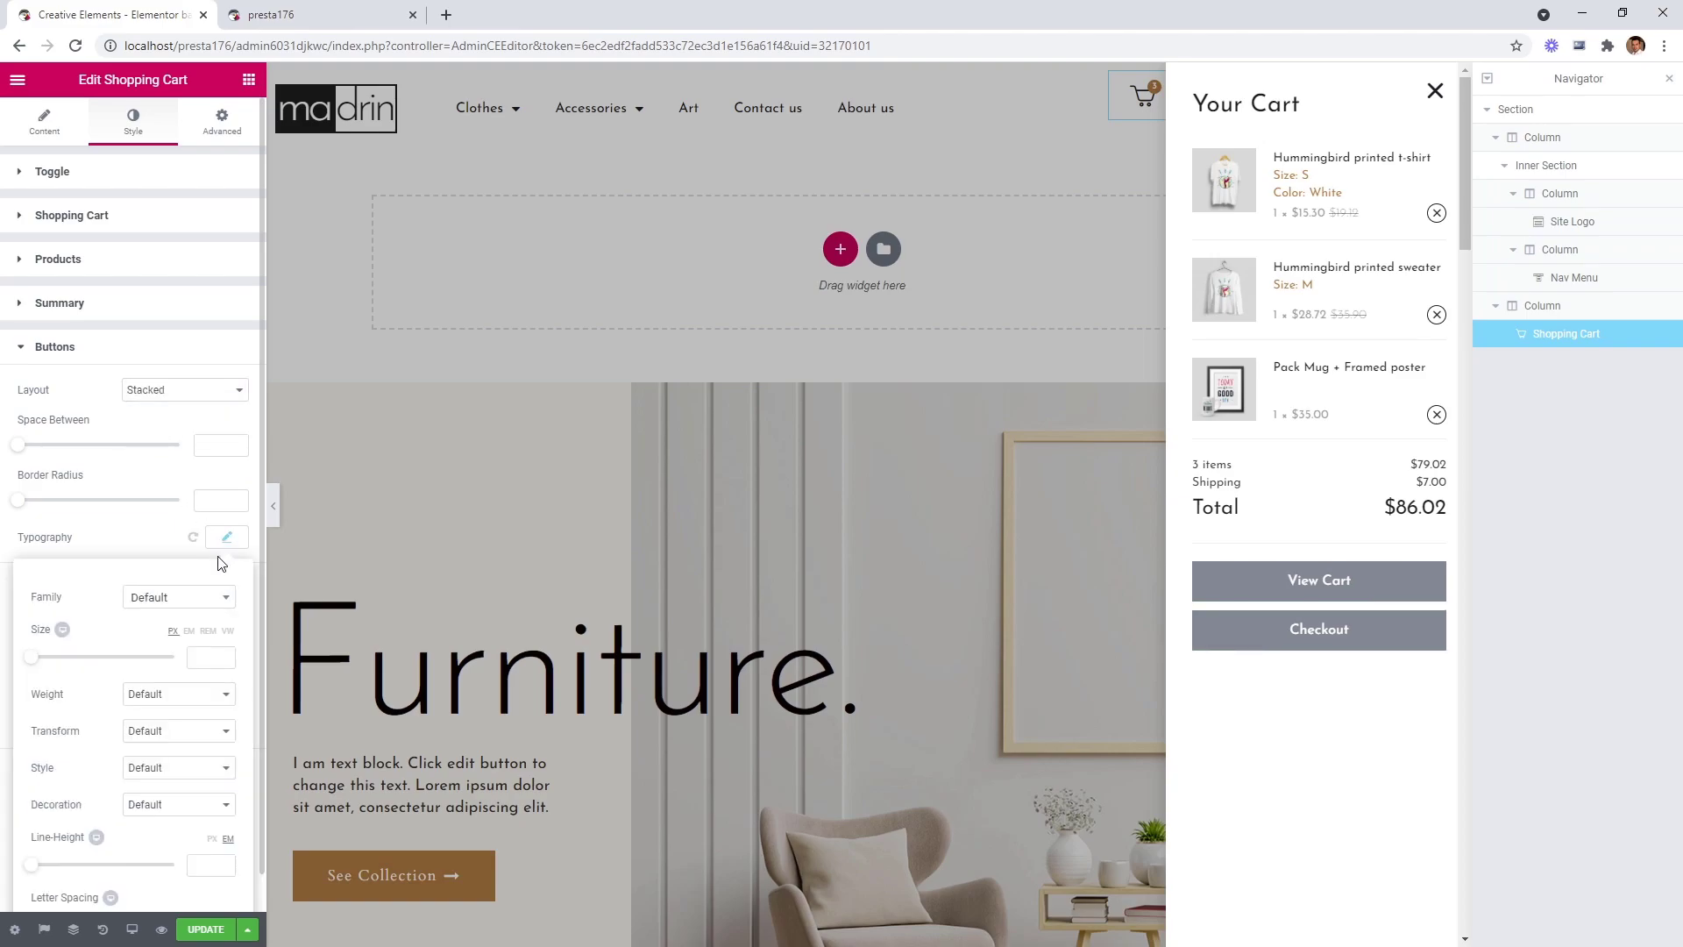
pyautogui.click(195, 599)
pyautogui.write('car')
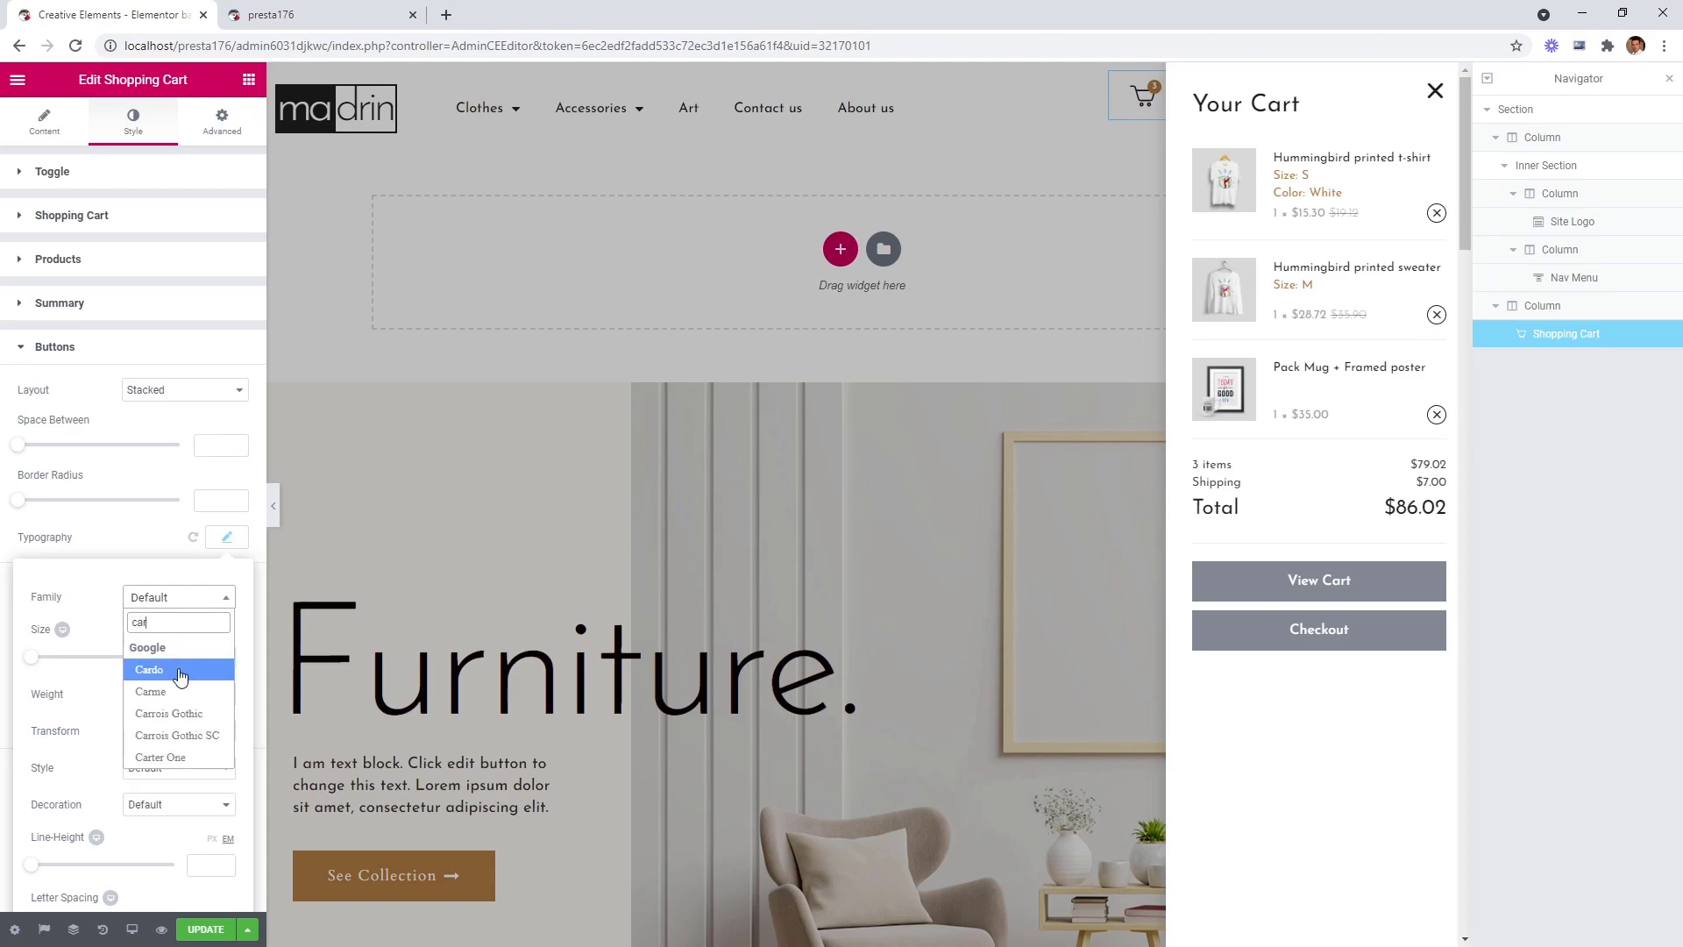
pyautogui.click(179, 671)
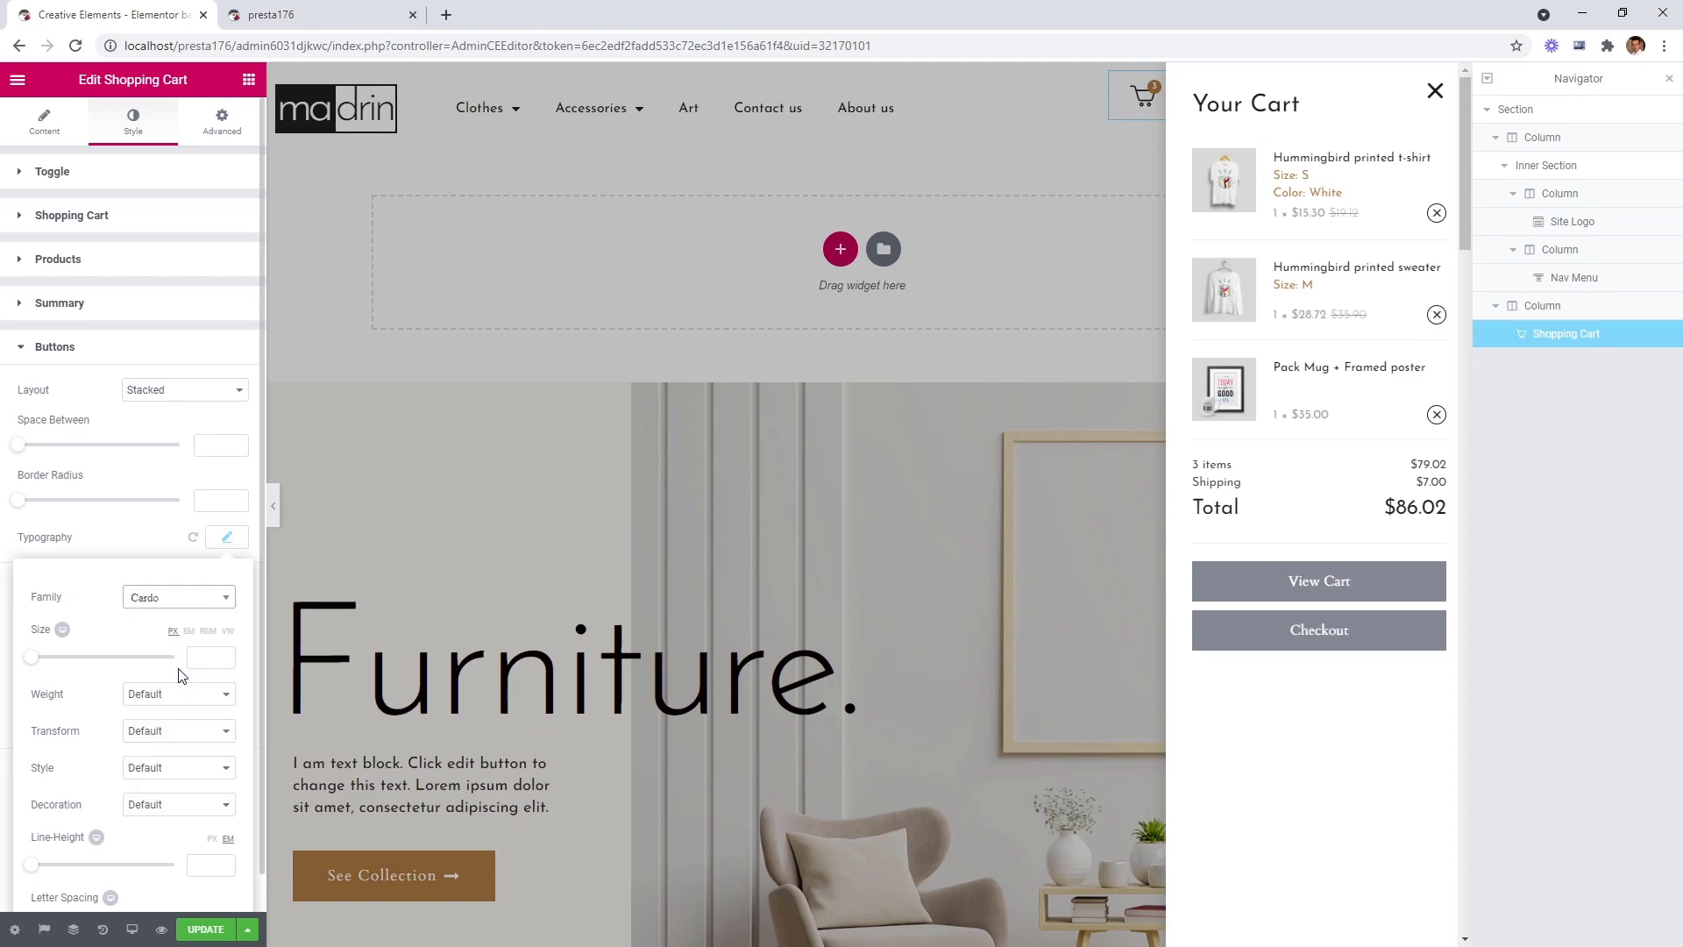
pyautogui.scroll(-1, 63, 853)
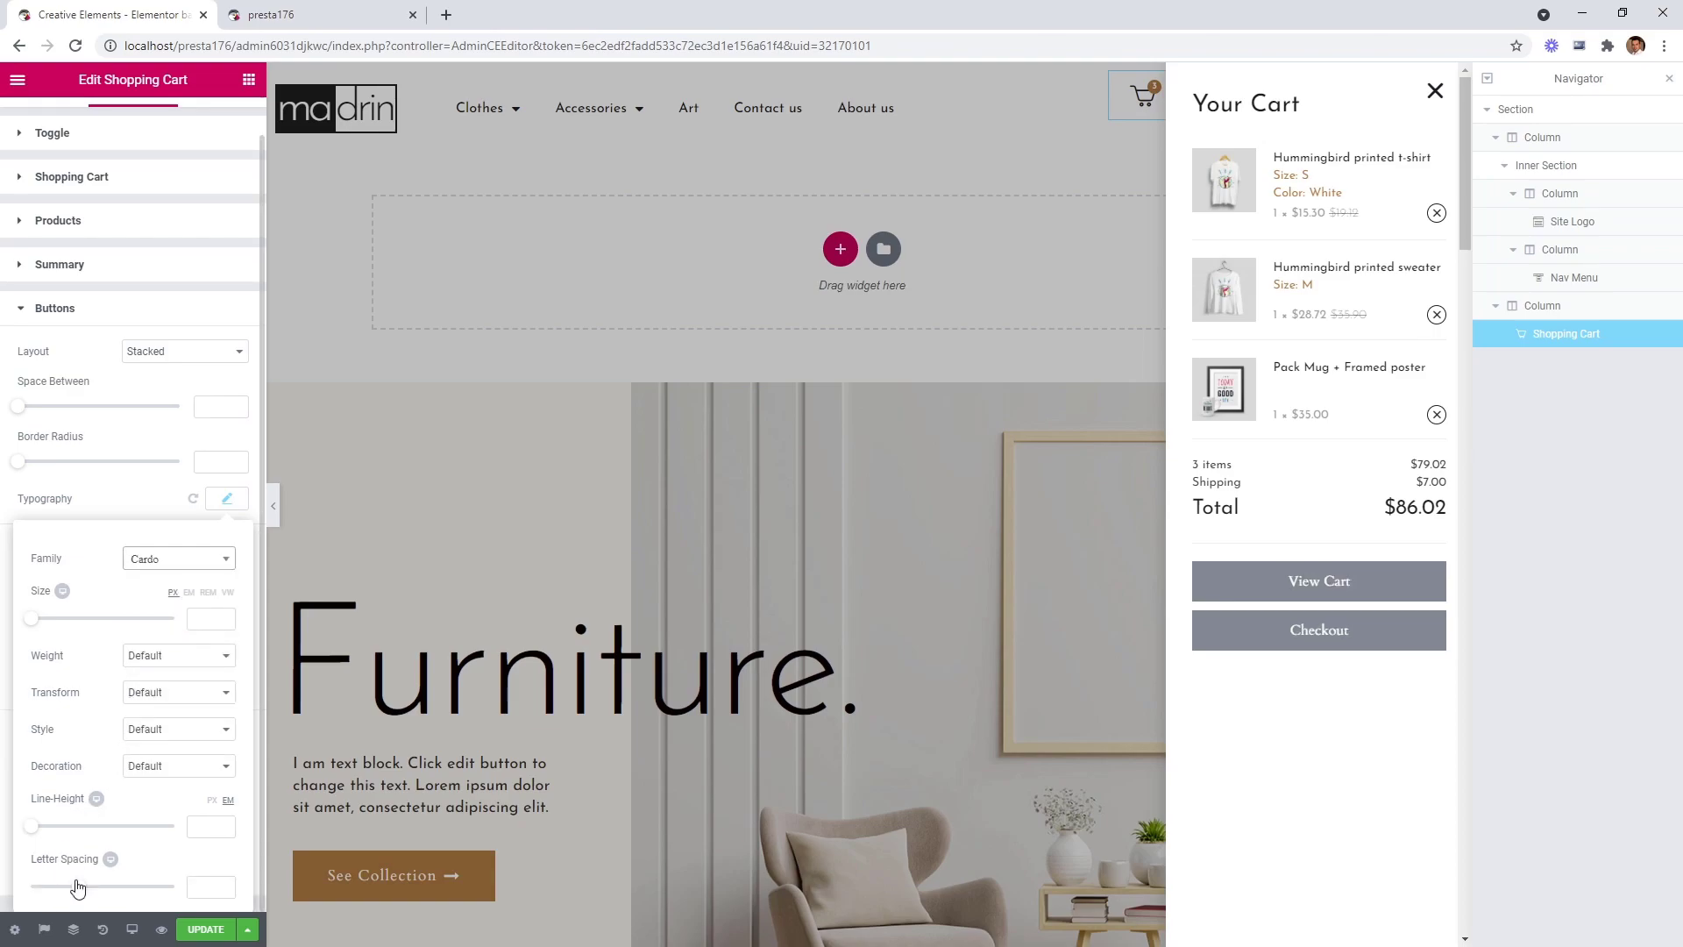
pyautogui.moveTo(78, 887); pyautogui.dragTo(89, 888)
pyautogui.click(219, 509)
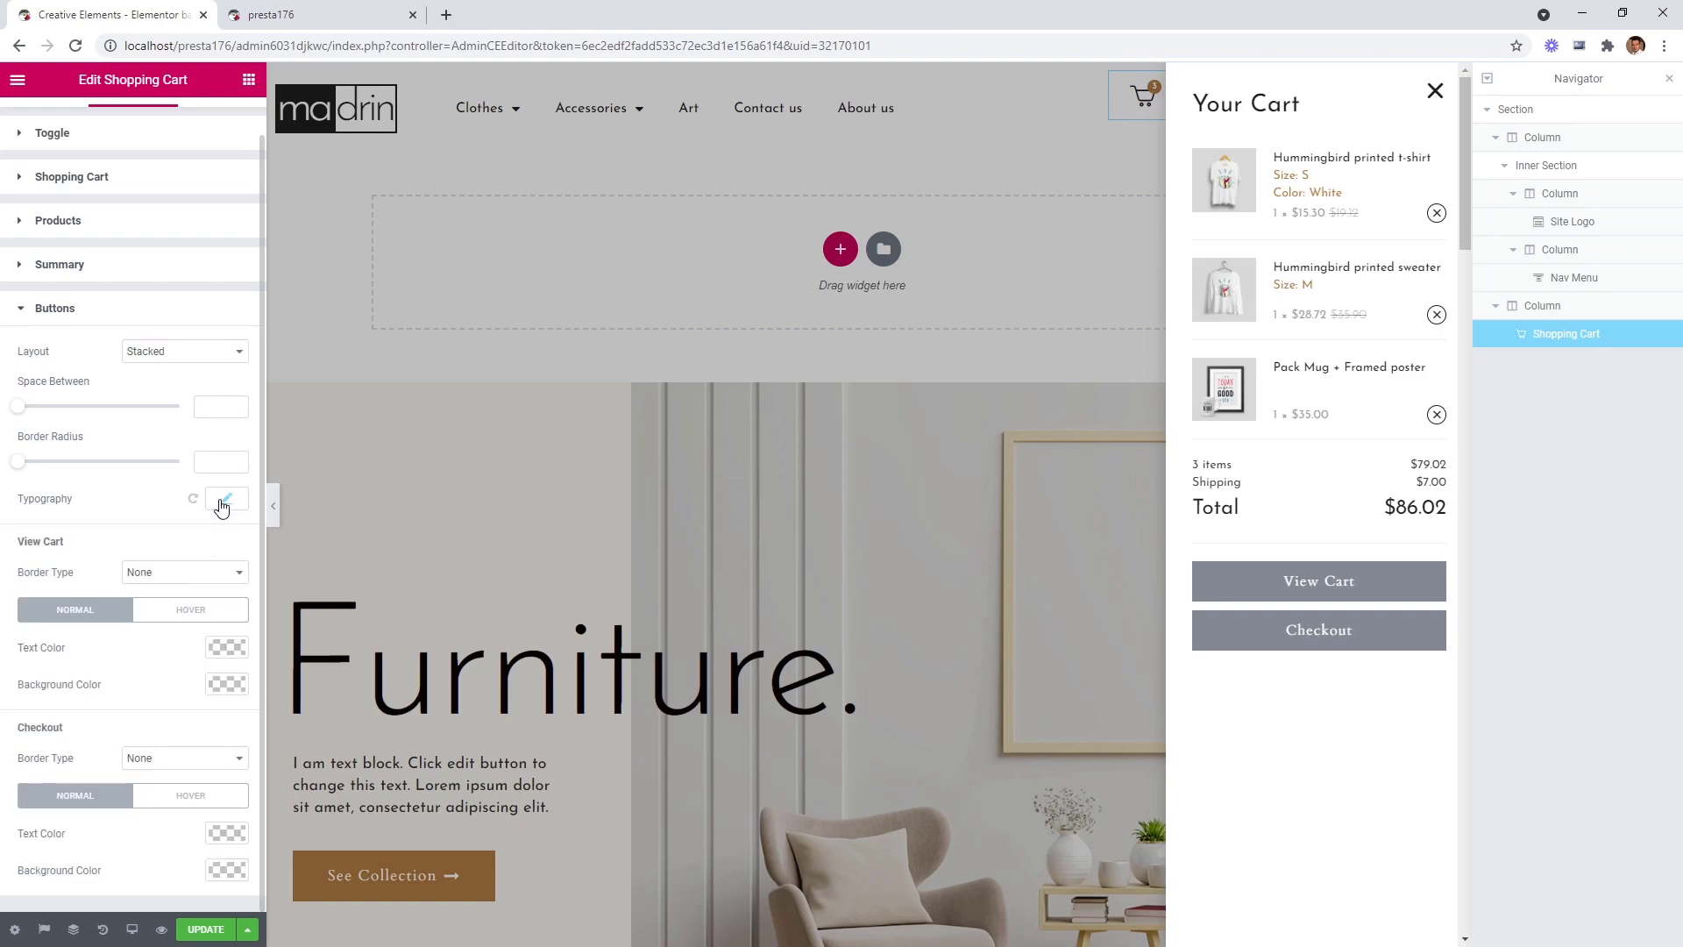
# Give the View Cart button's normal state the near-black saved palette color as its background.
pyautogui.click(227, 687)
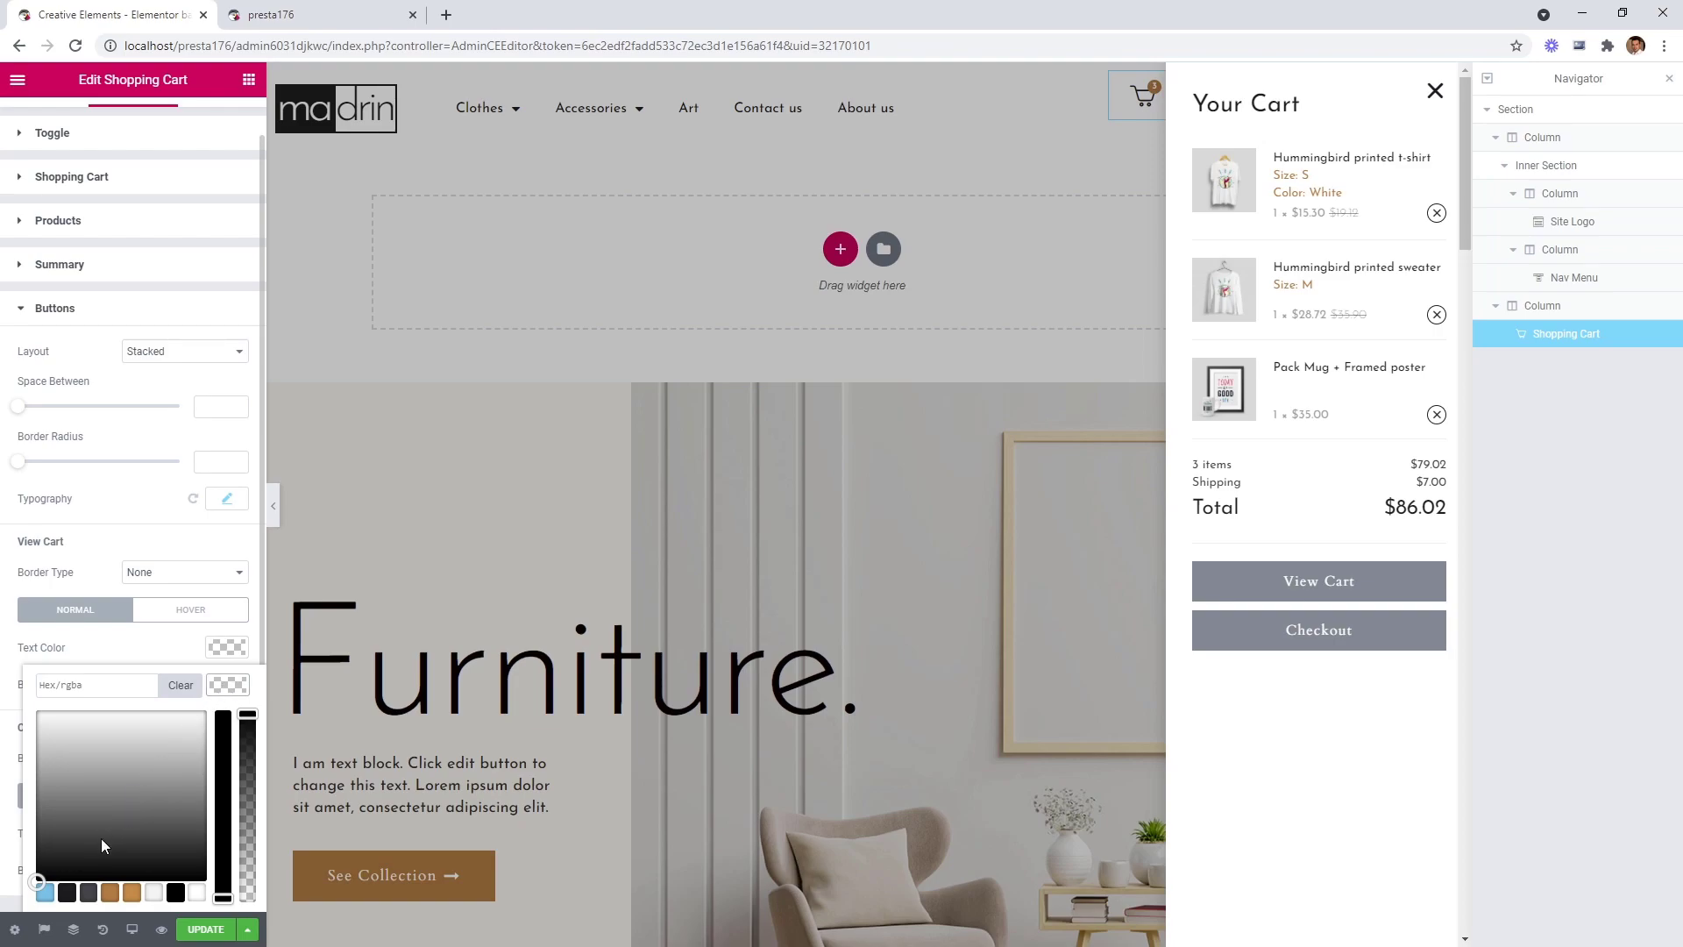
pyautogui.click(76, 893)
pyautogui.click(203, 650)
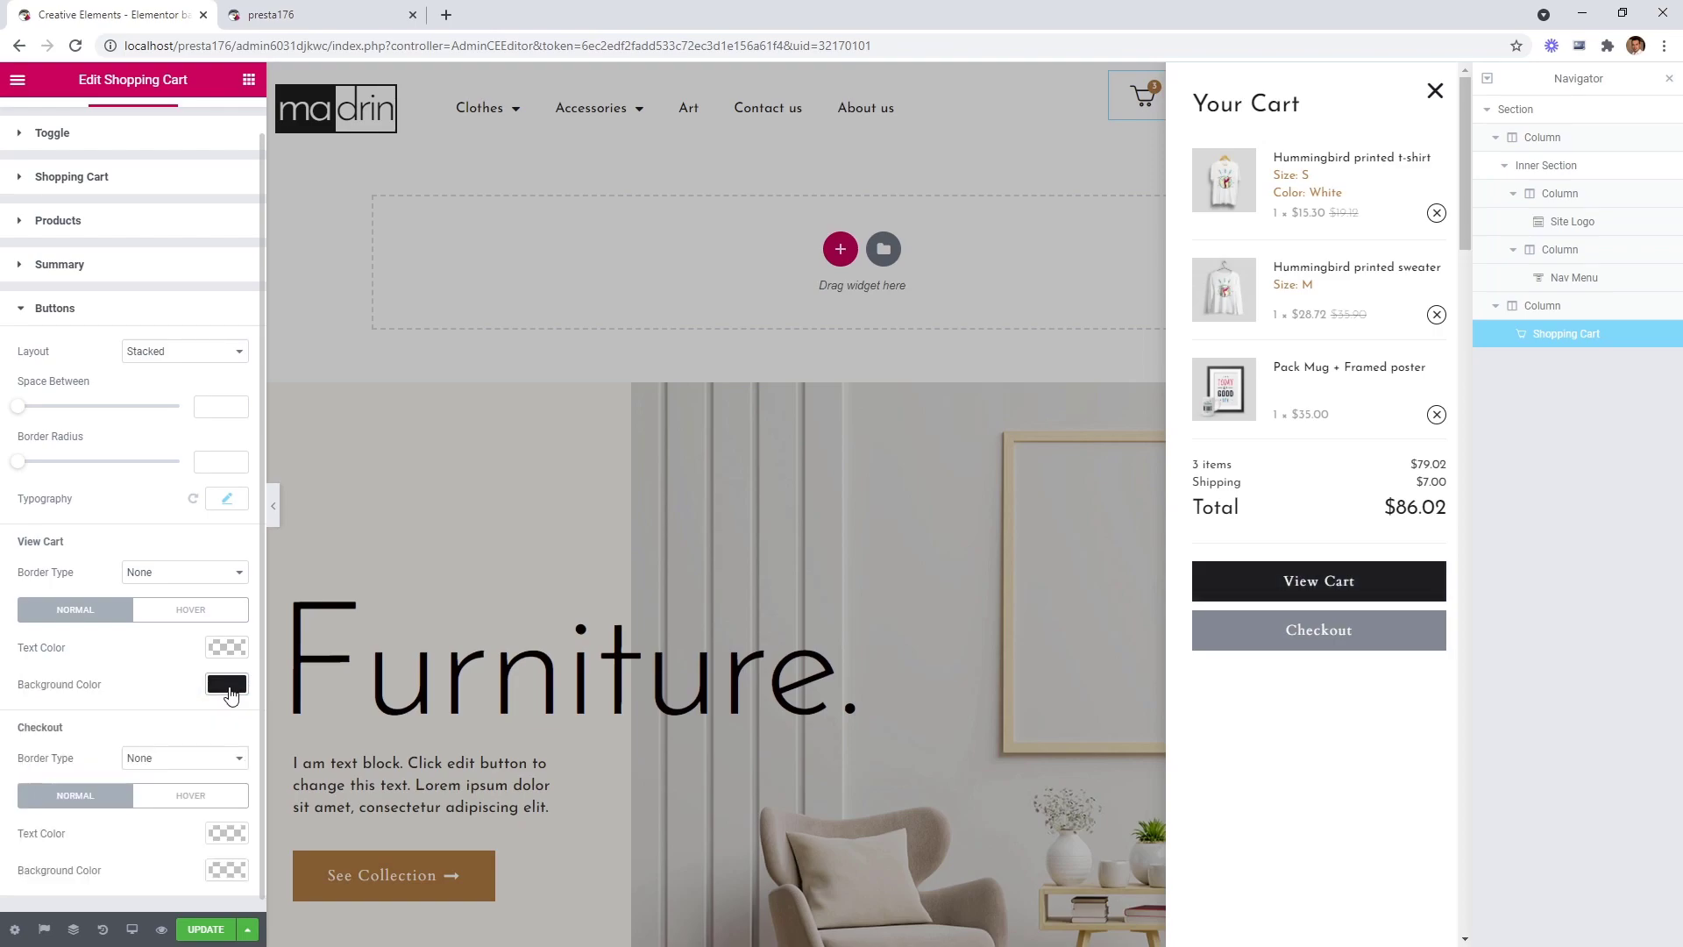
# Give the View Cart button's hover state the dark gray saved palette color as its background.
pyautogui.click(203, 614)
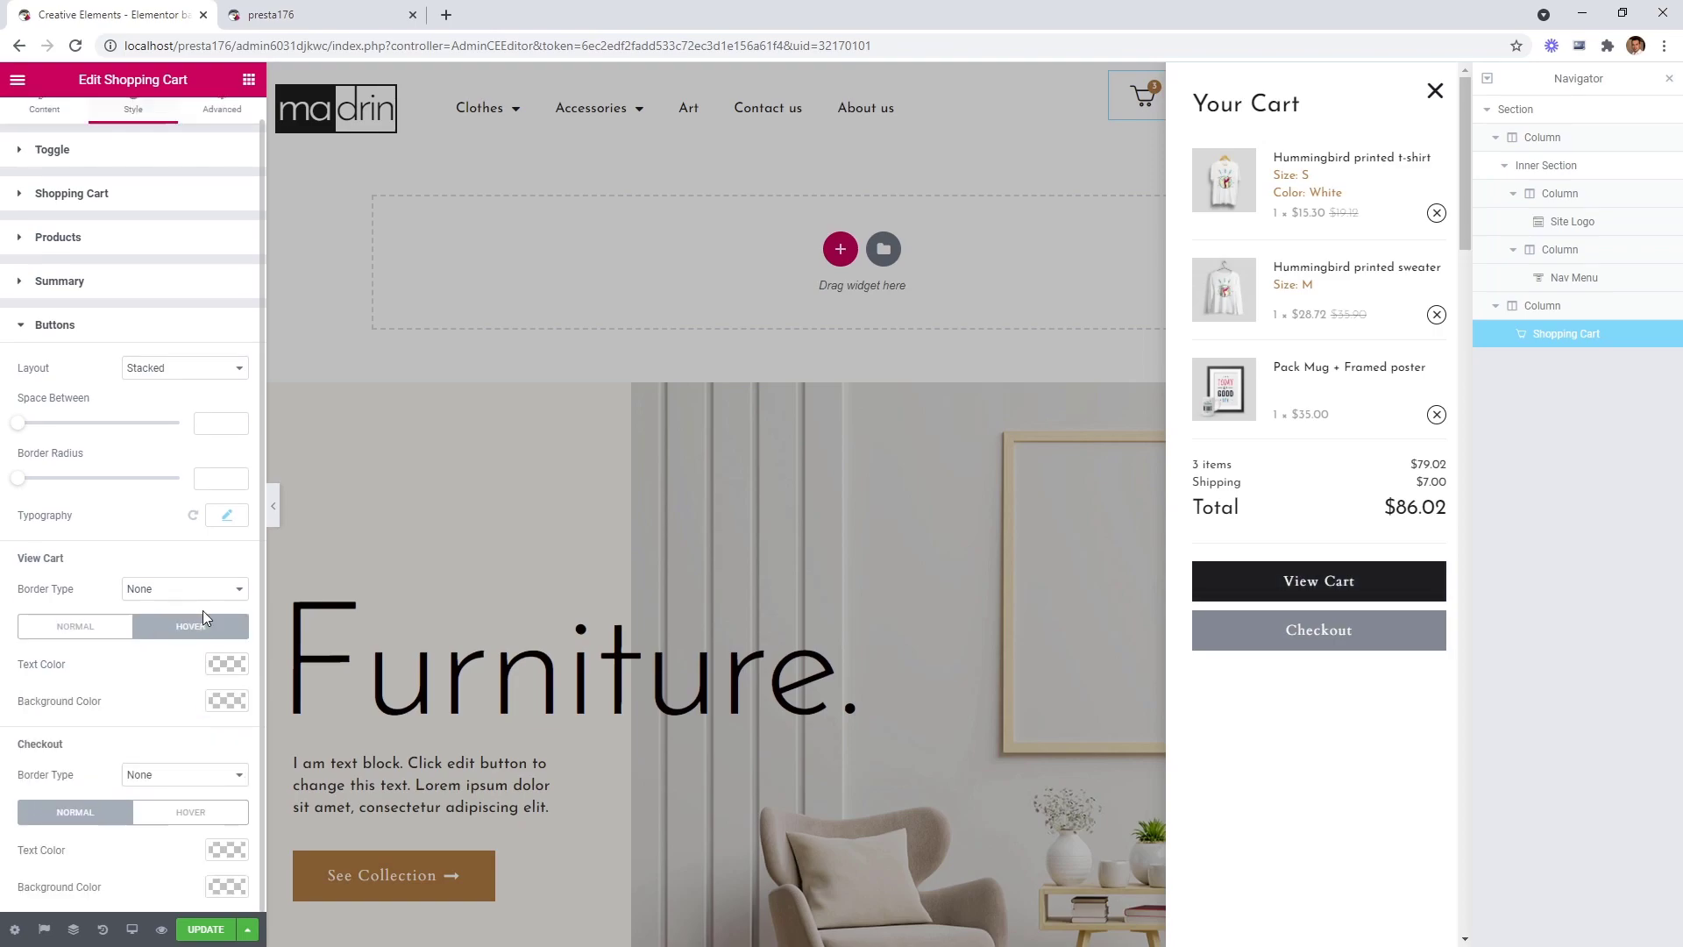
pyautogui.click(229, 704)
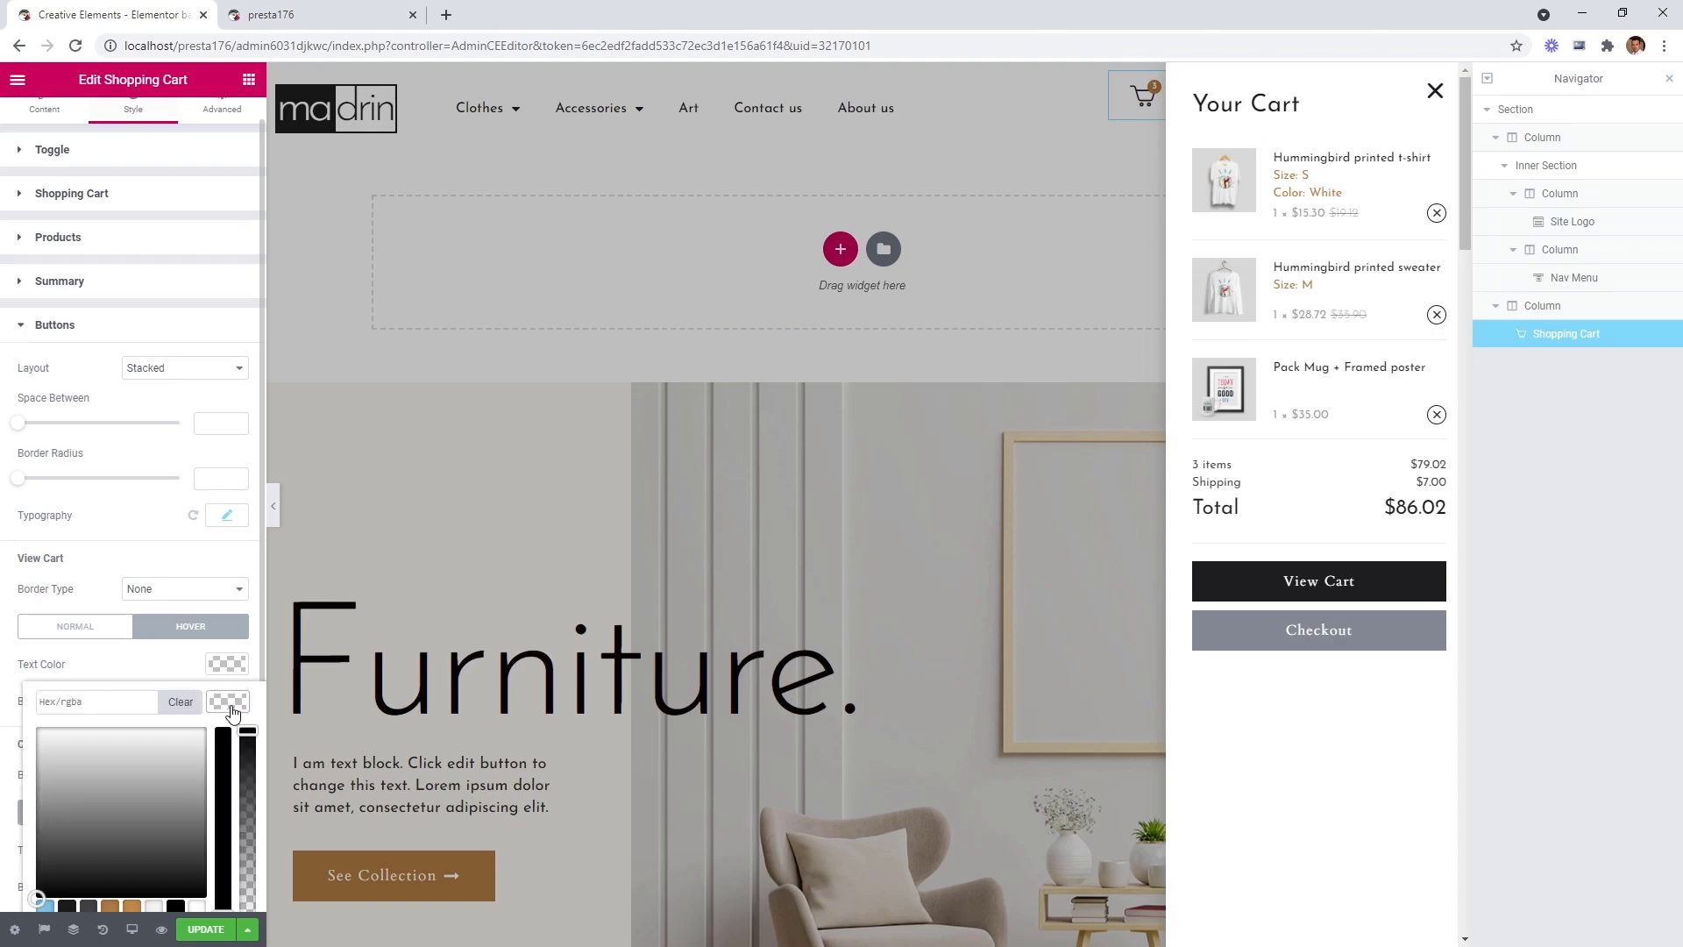
pyautogui.click(93, 906)
pyautogui.click(226, 704)
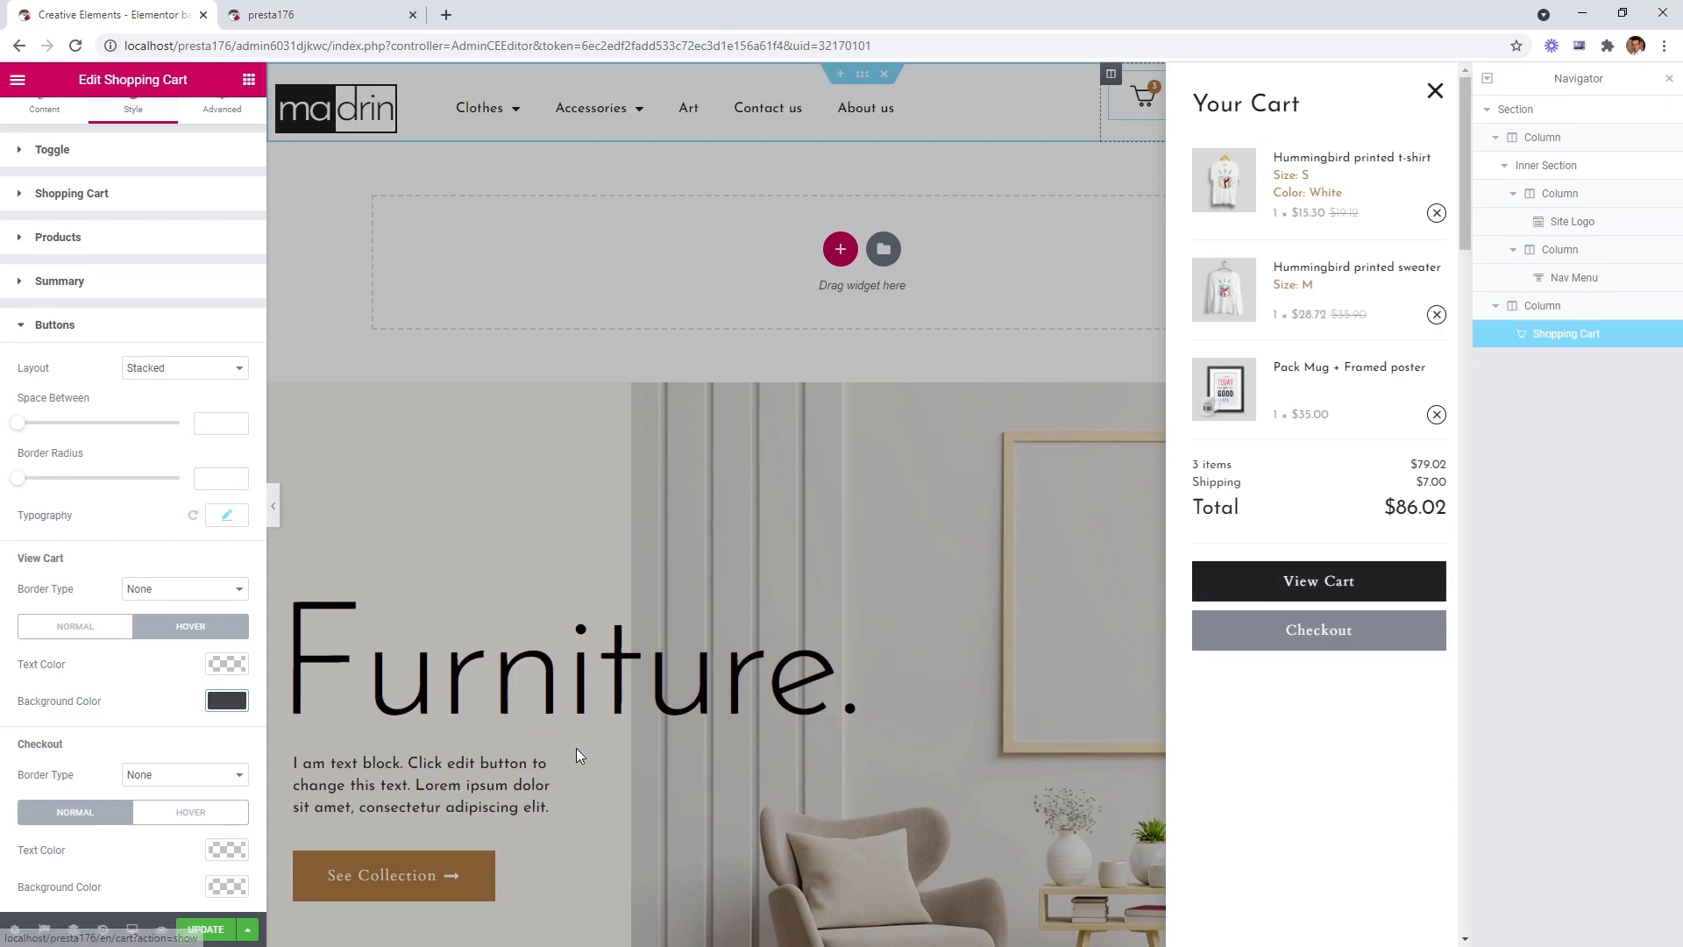
# Give the Checkout button's normal state the darker brown saved palette color as its background.
pyautogui.click(228, 887)
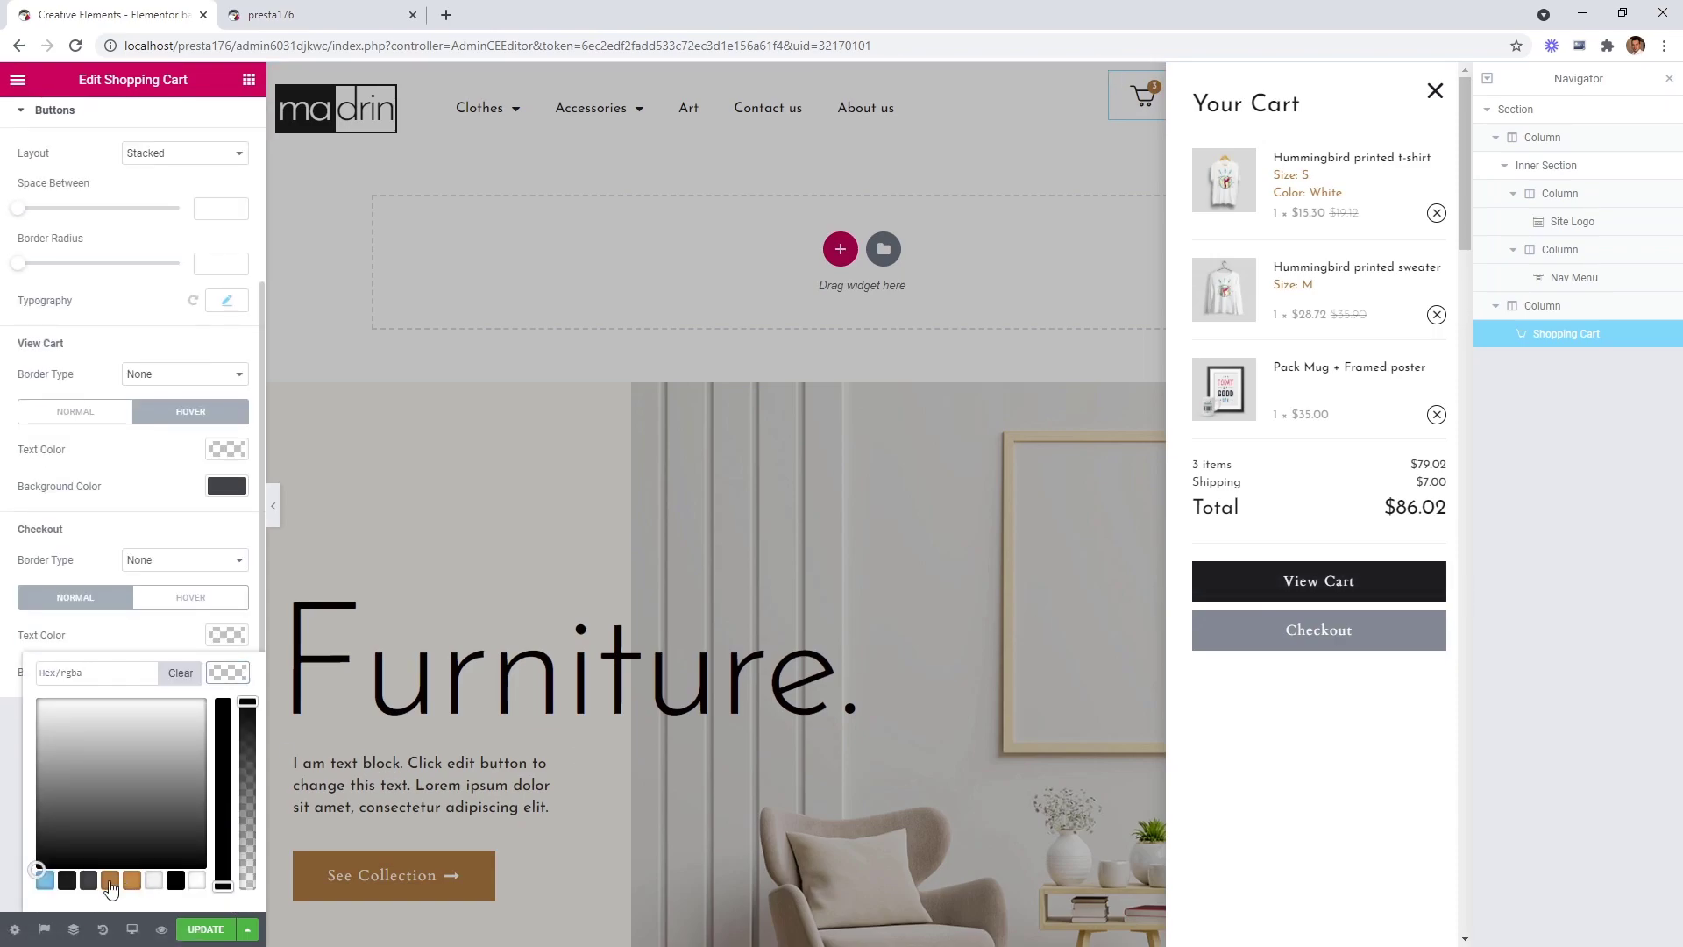
pyautogui.click(110, 881)
pyautogui.click(228, 676)
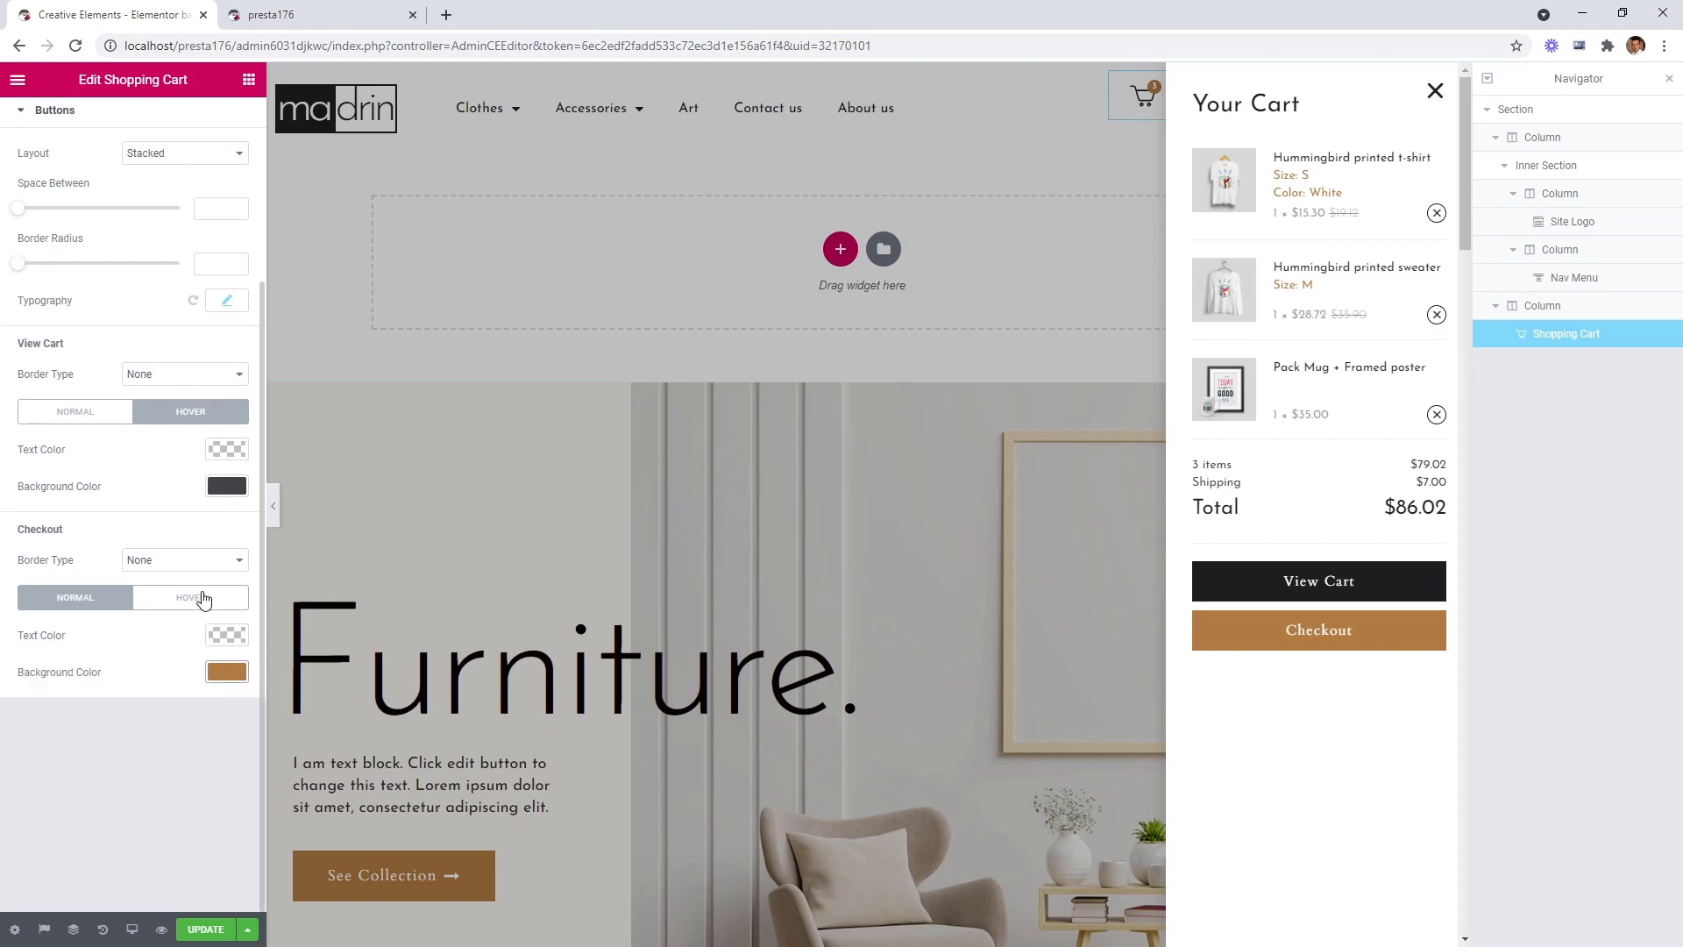
# Give the Checkout button's hover state the lighter brown saved palette color as its background.
pyautogui.click(190, 597)
pyautogui.click(229, 887)
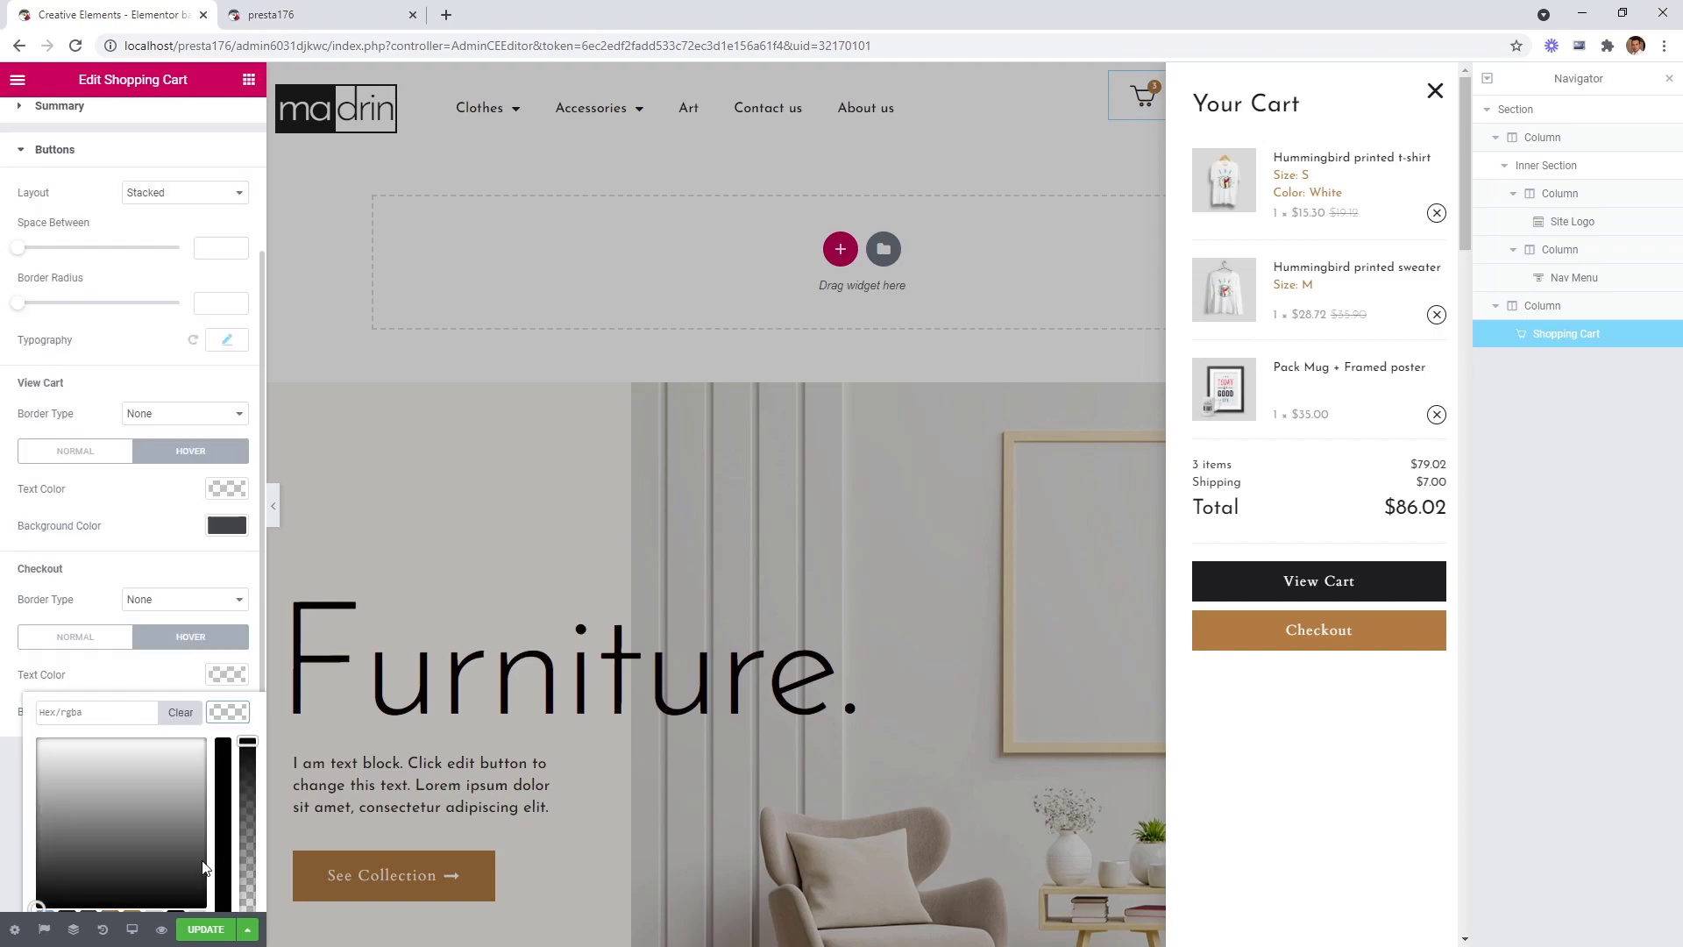
pyautogui.click(132, 880)
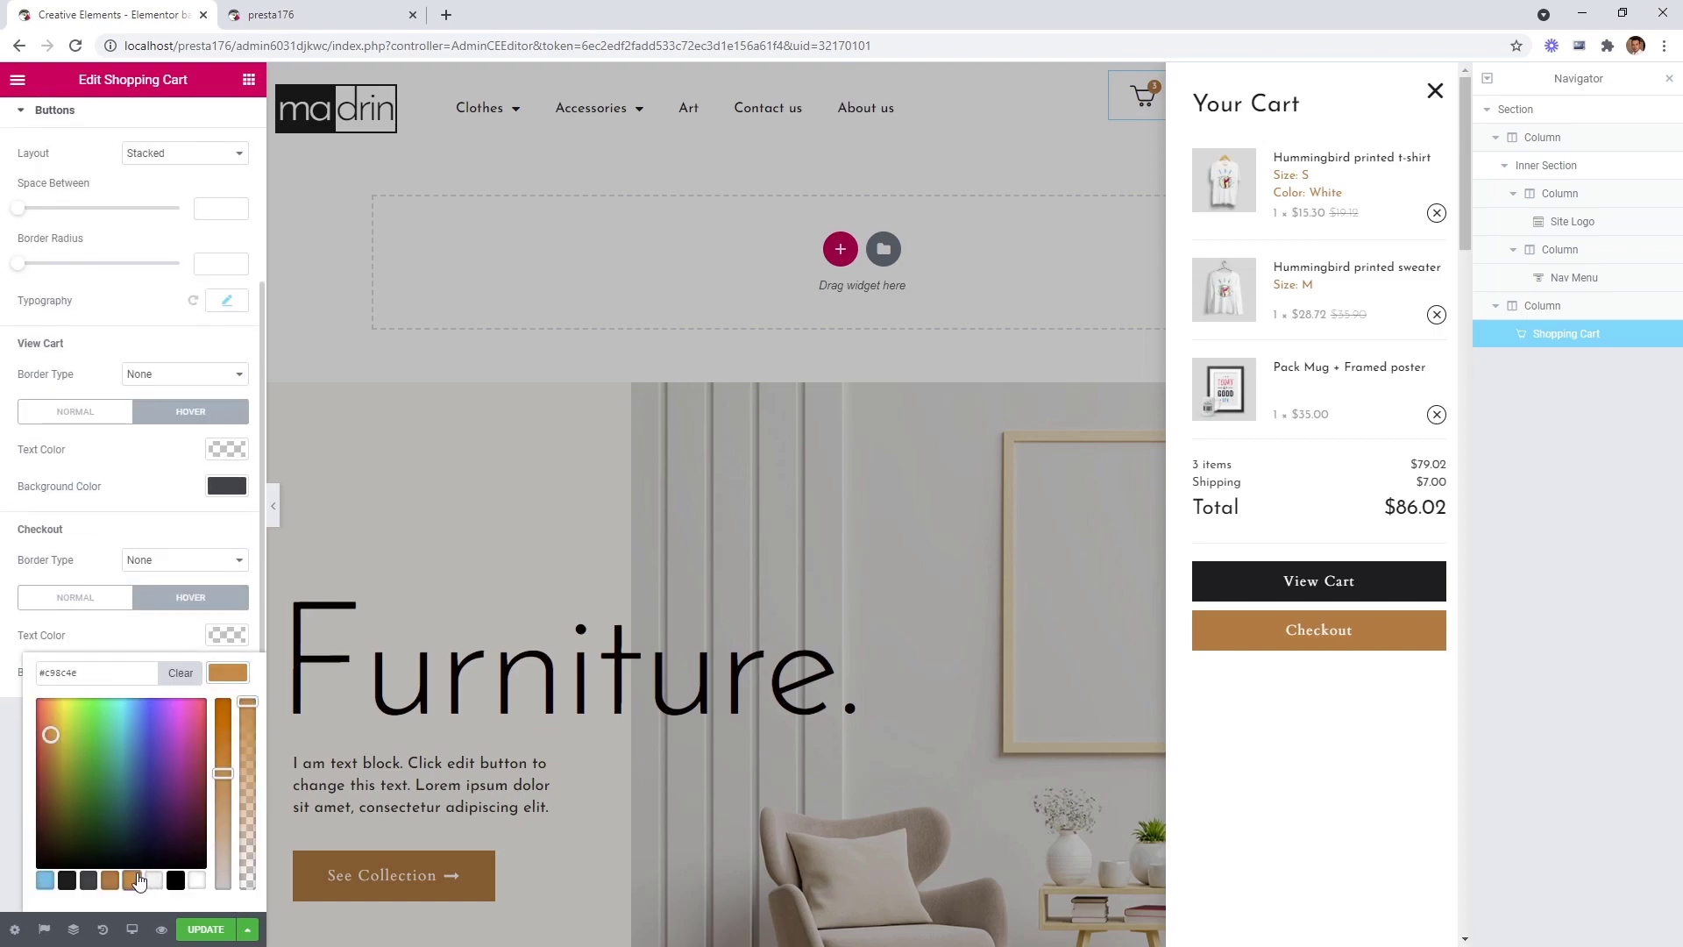
pyautogui.click(230, 678)
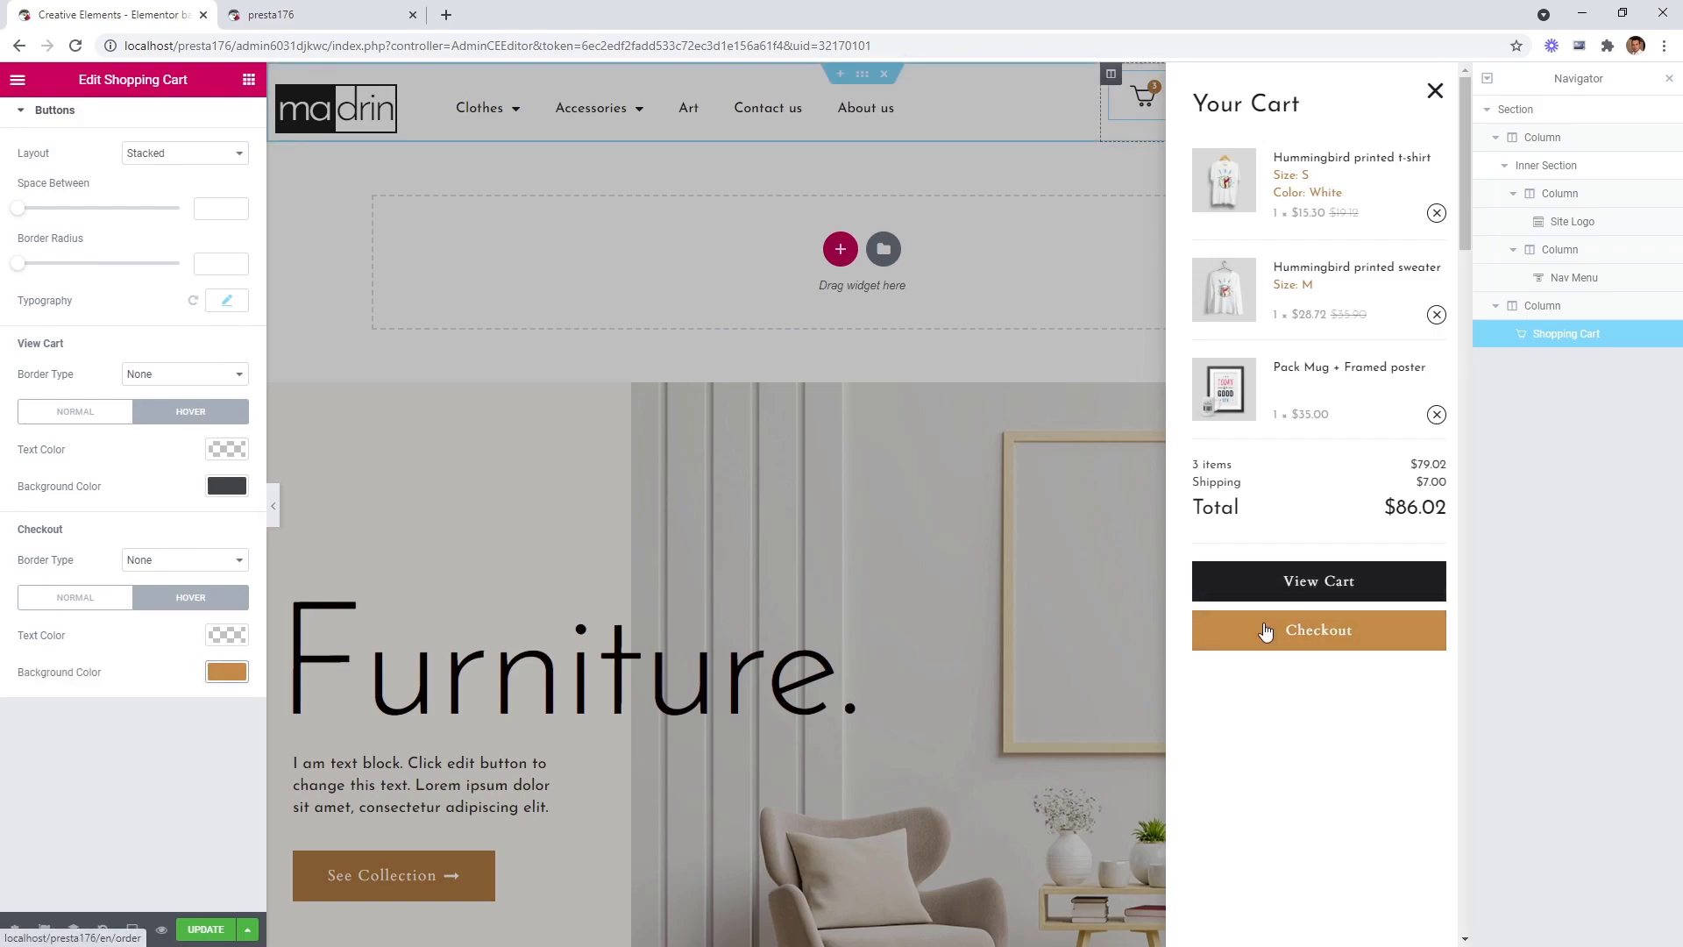
# Preview the header without the editing panels and check the opened cart sidebar, then return to editing.
pyautogui.click(1435, 93)
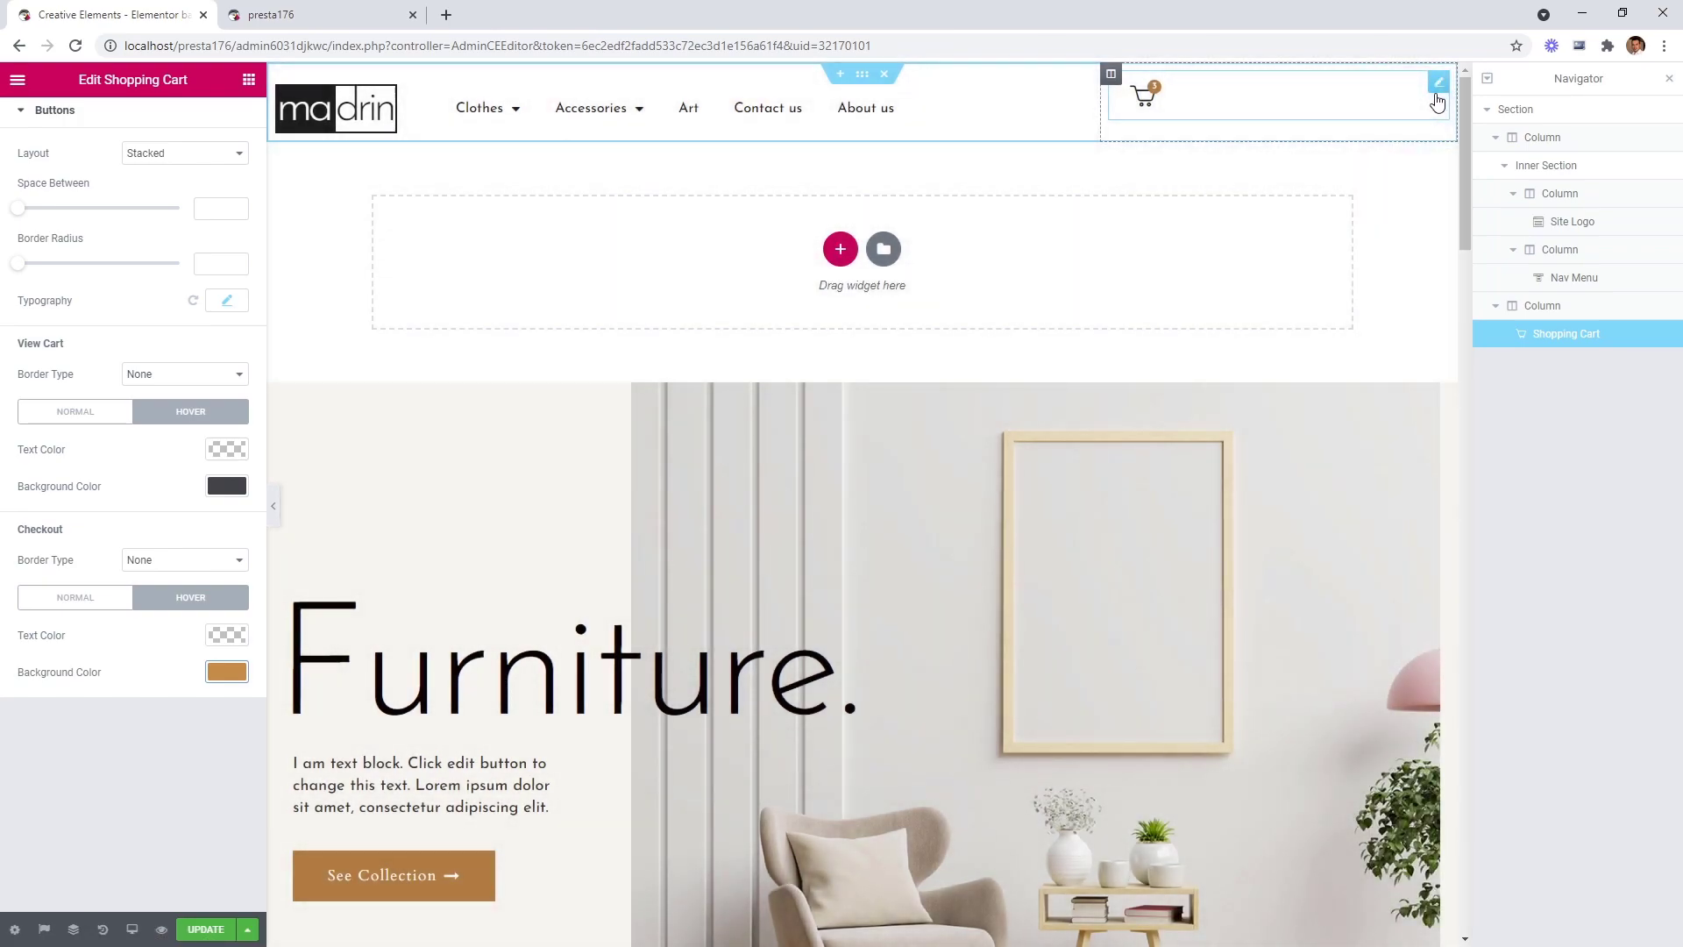
pyautogui.click(273, 506)
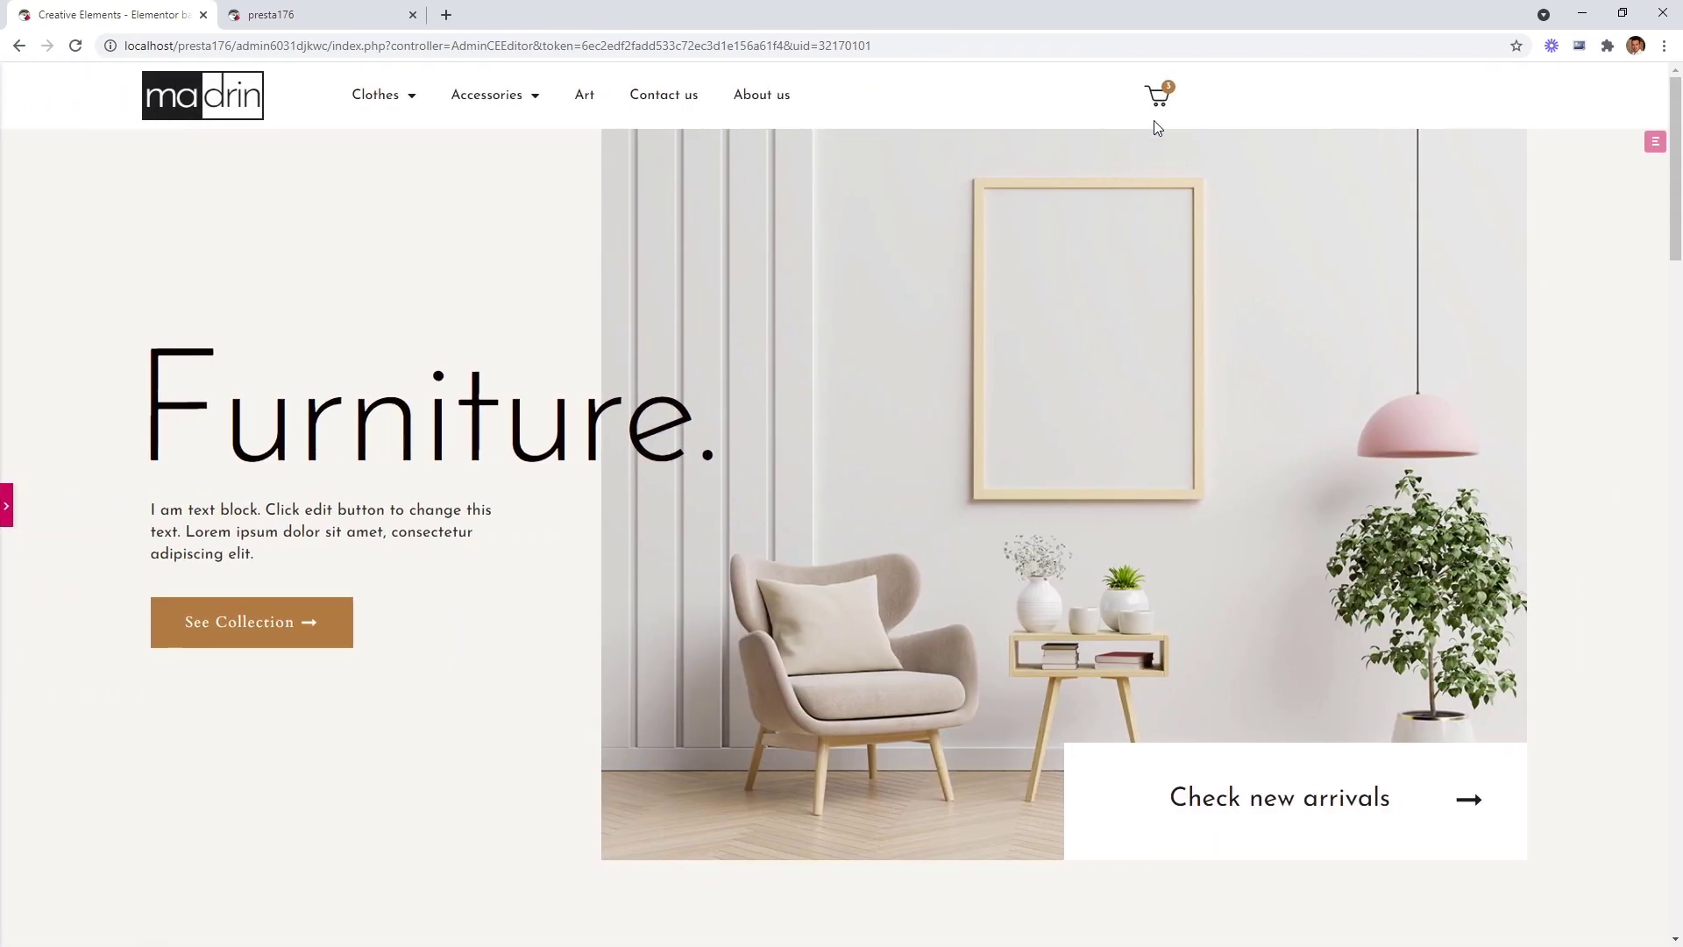
pyautogui.click(1157, 96)
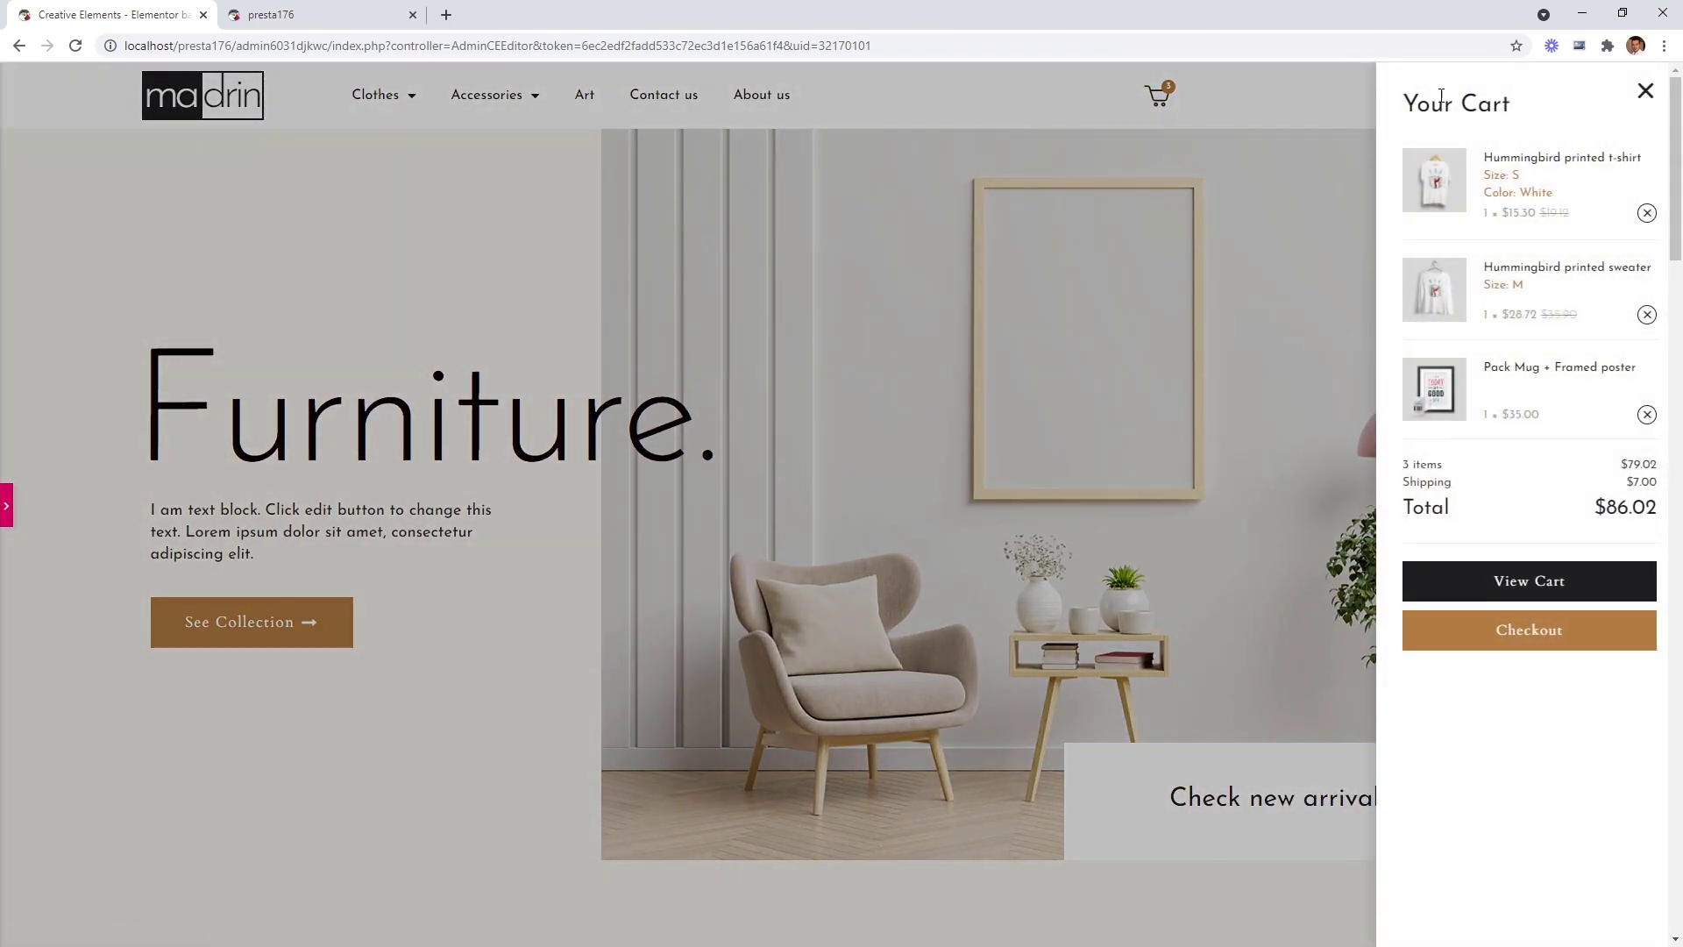
pyautogui.click(1643, 93)
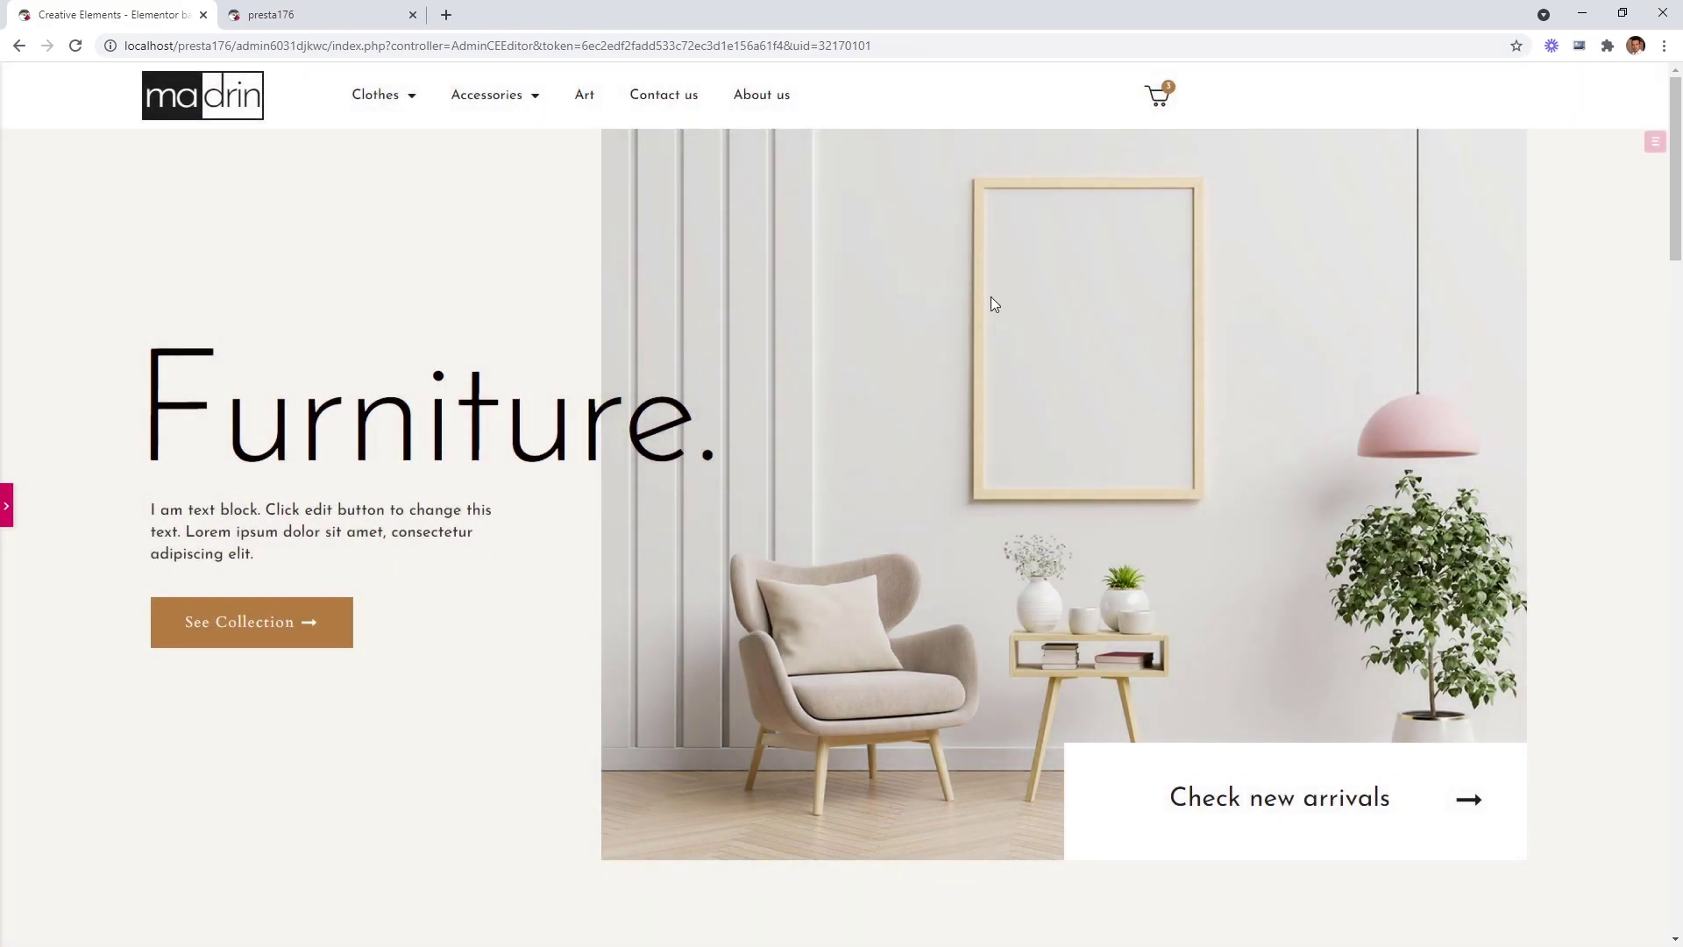
pyautogui.click(7, 507)
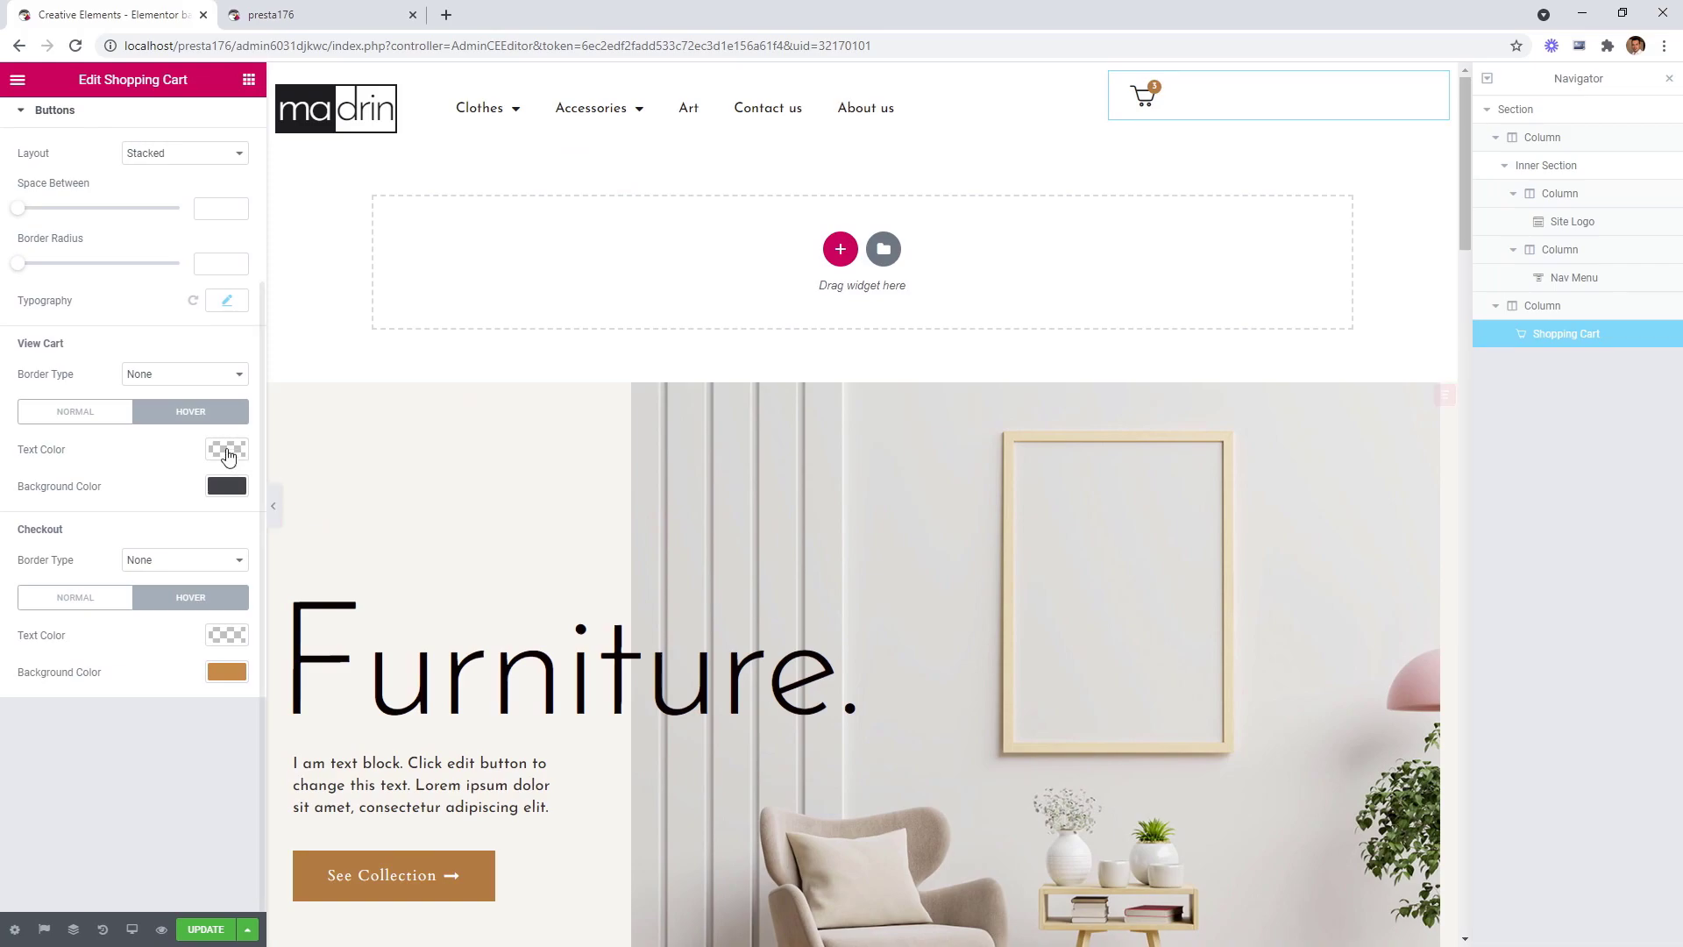
# Set the Shopping Cart widget's custom positioning to Inline (auto) width with centered vertical alignment.
pyautogui.scroll(3, 200, 438)
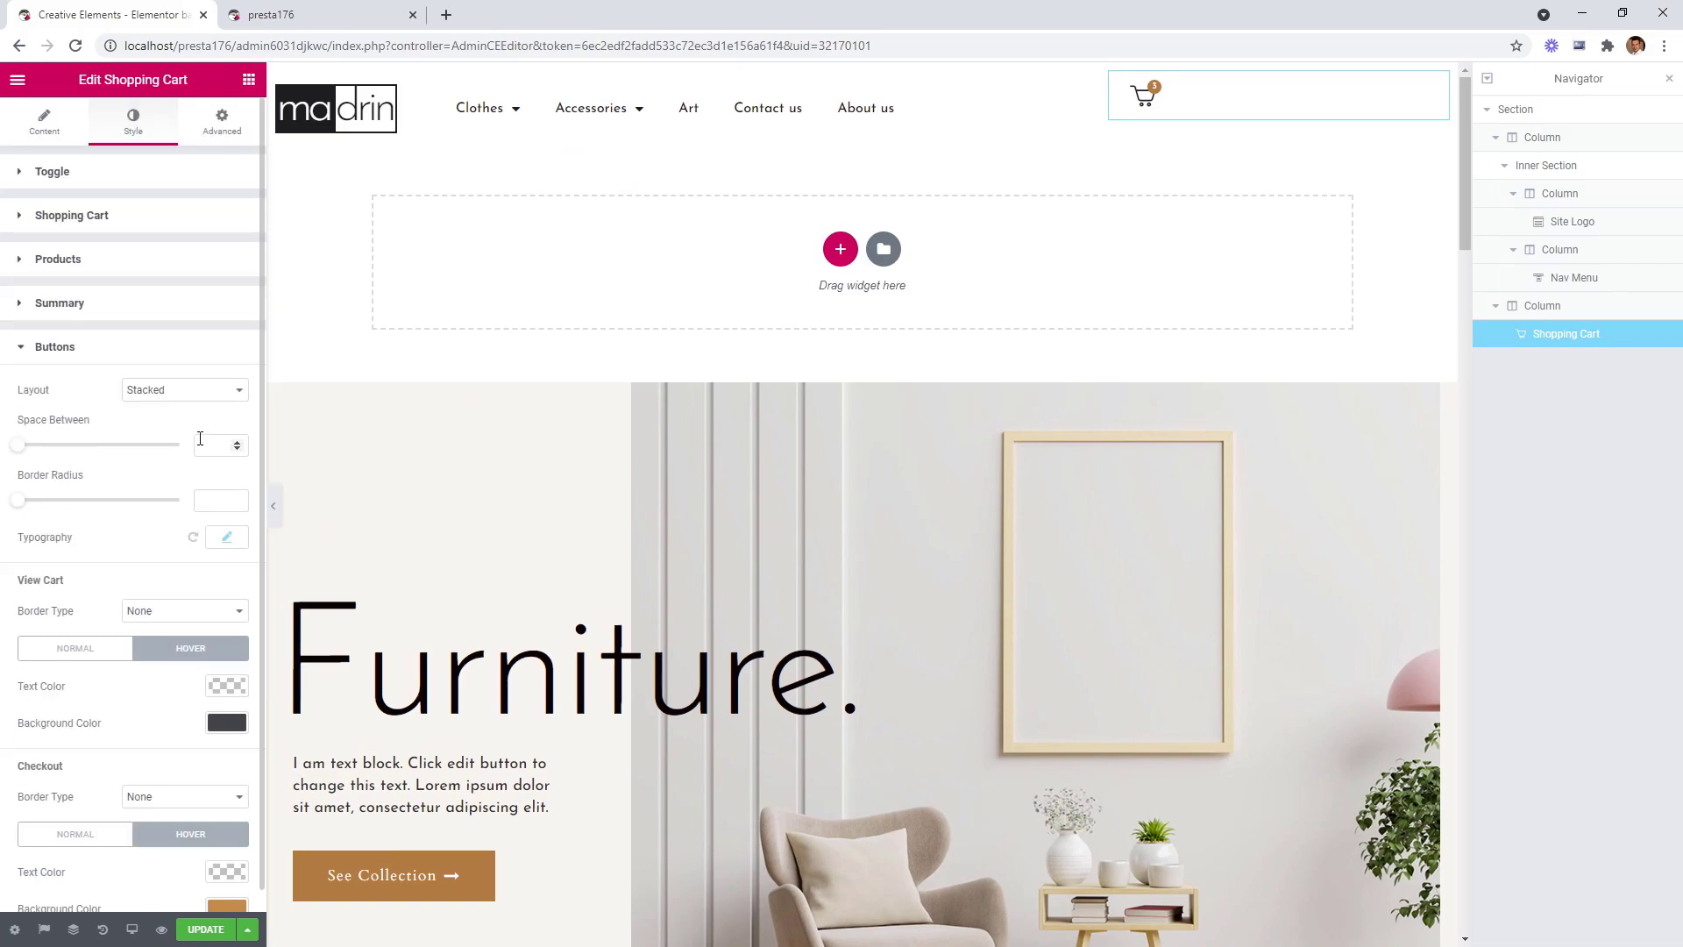
pyautogui.click(224, 117)
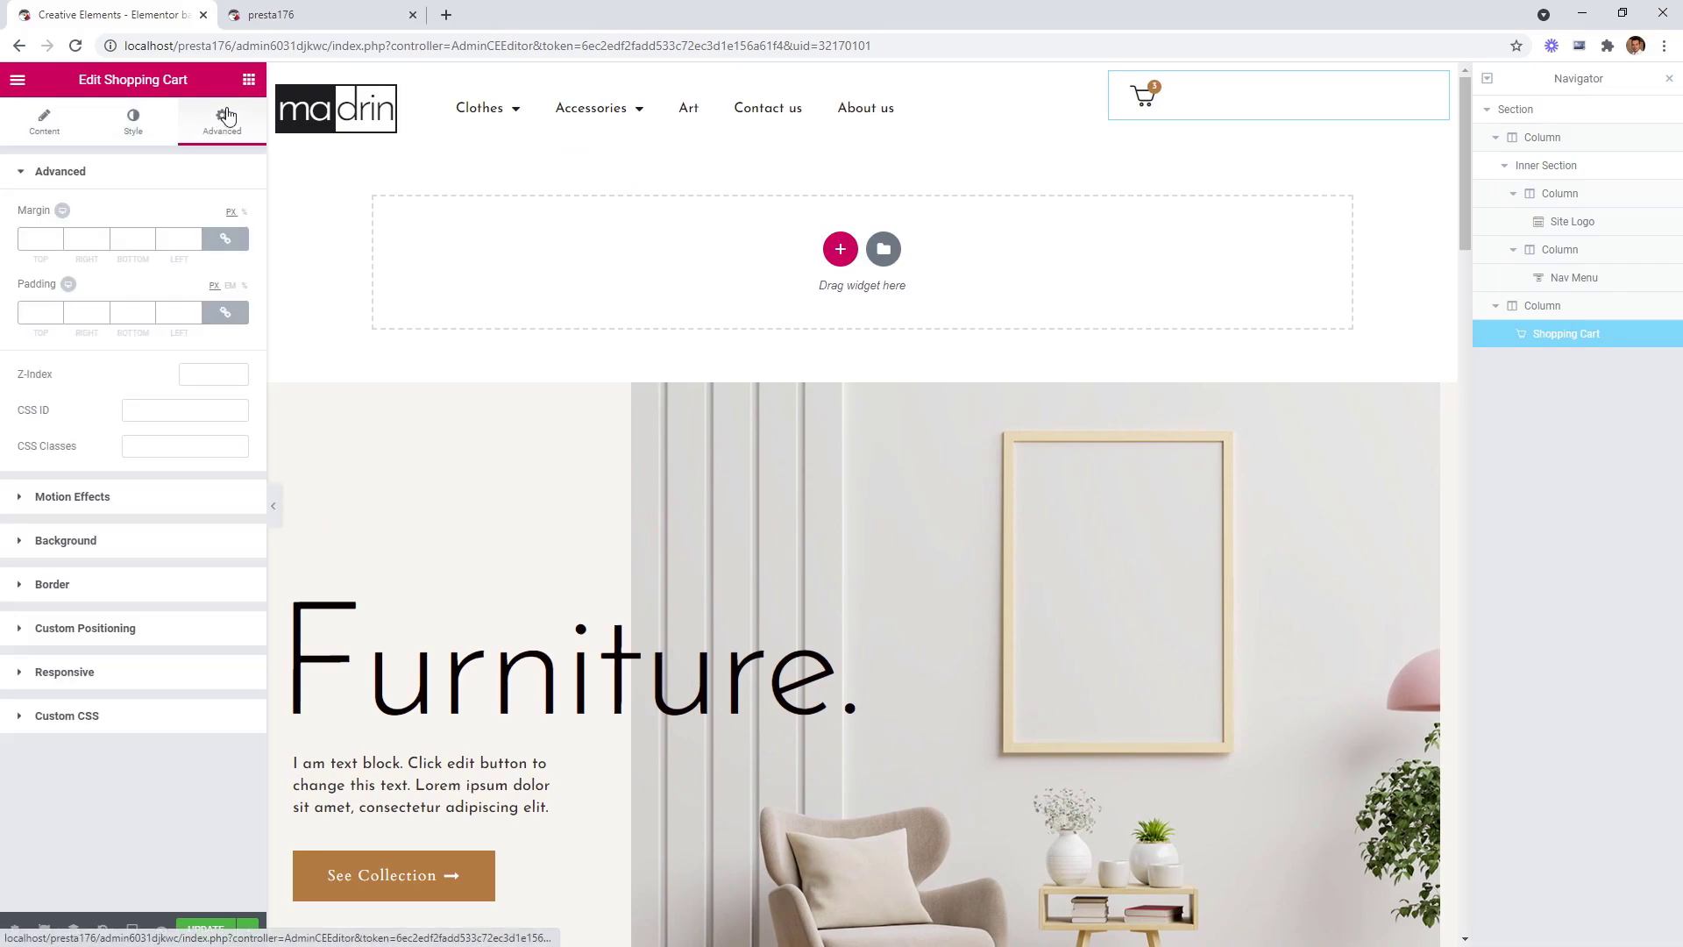
pyautogui.click(136, 627)
pyautogui.click(167, 391)
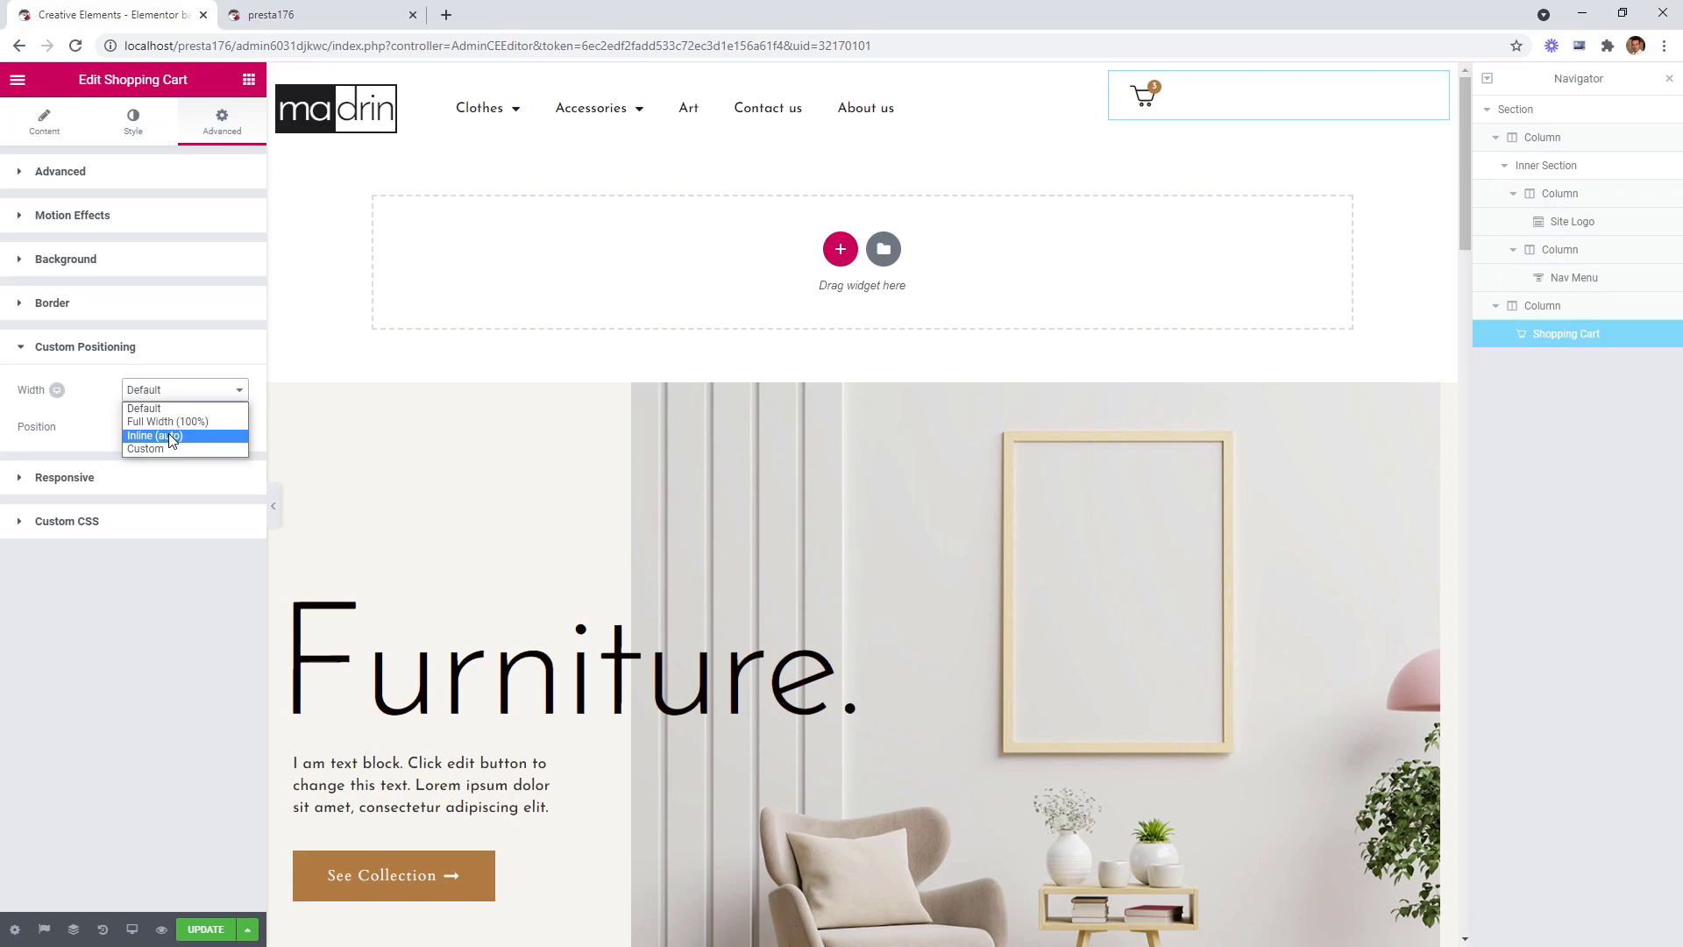
pyautogui.click(172, 436)
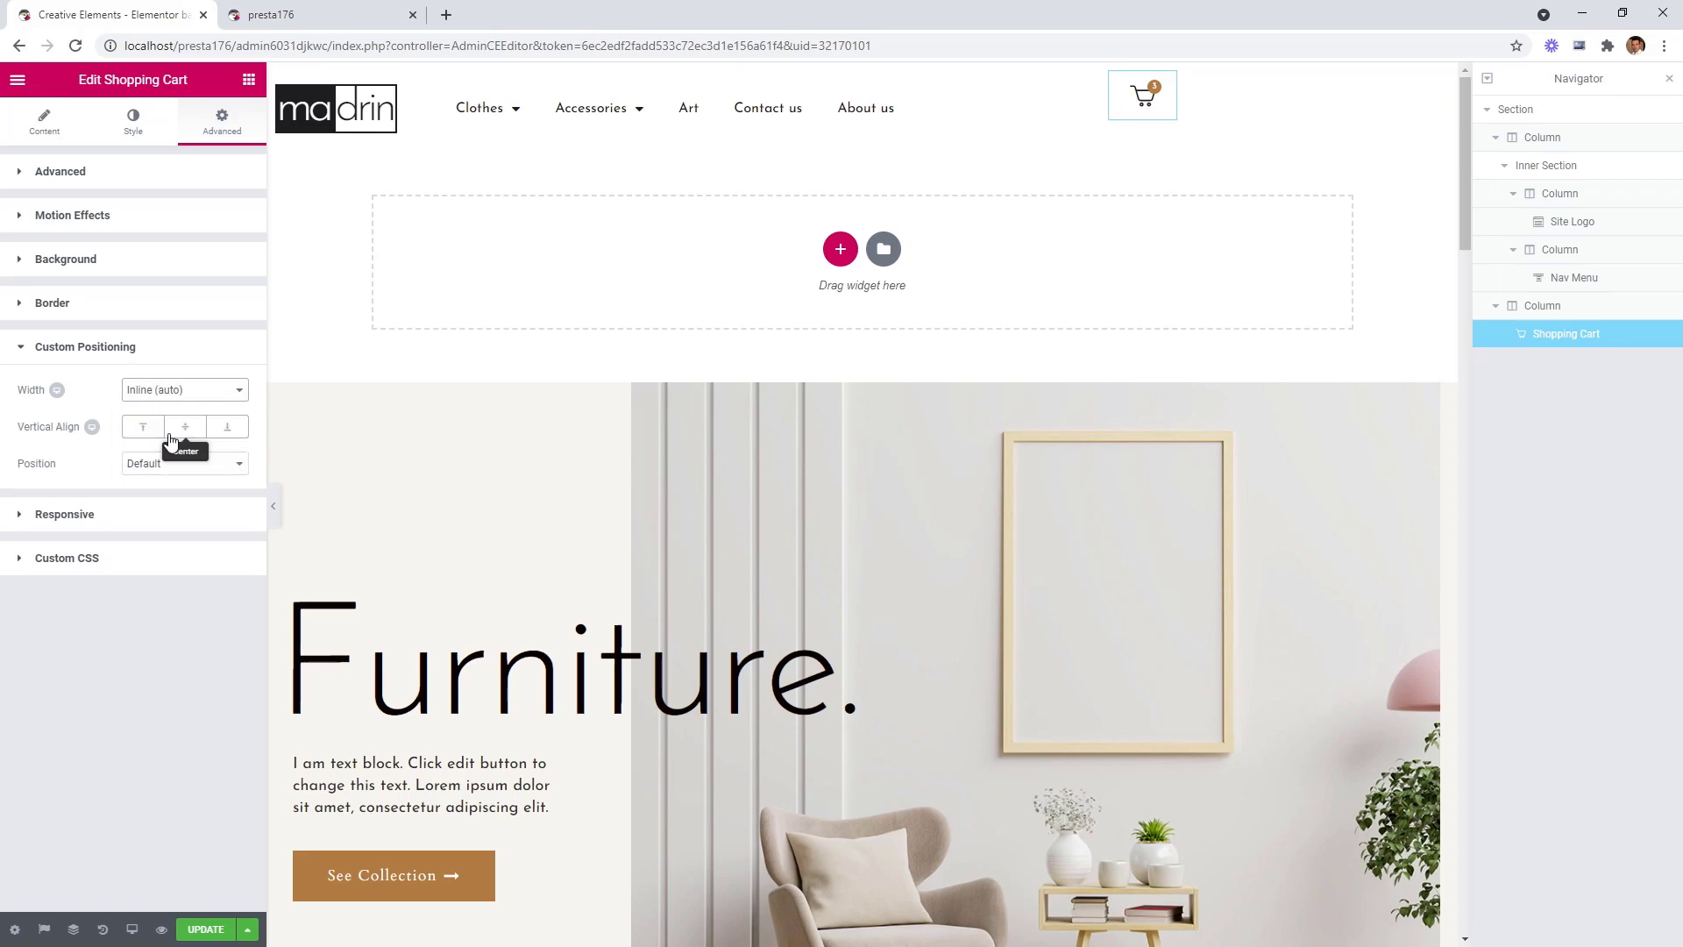
pyautogui.click(186, 431)
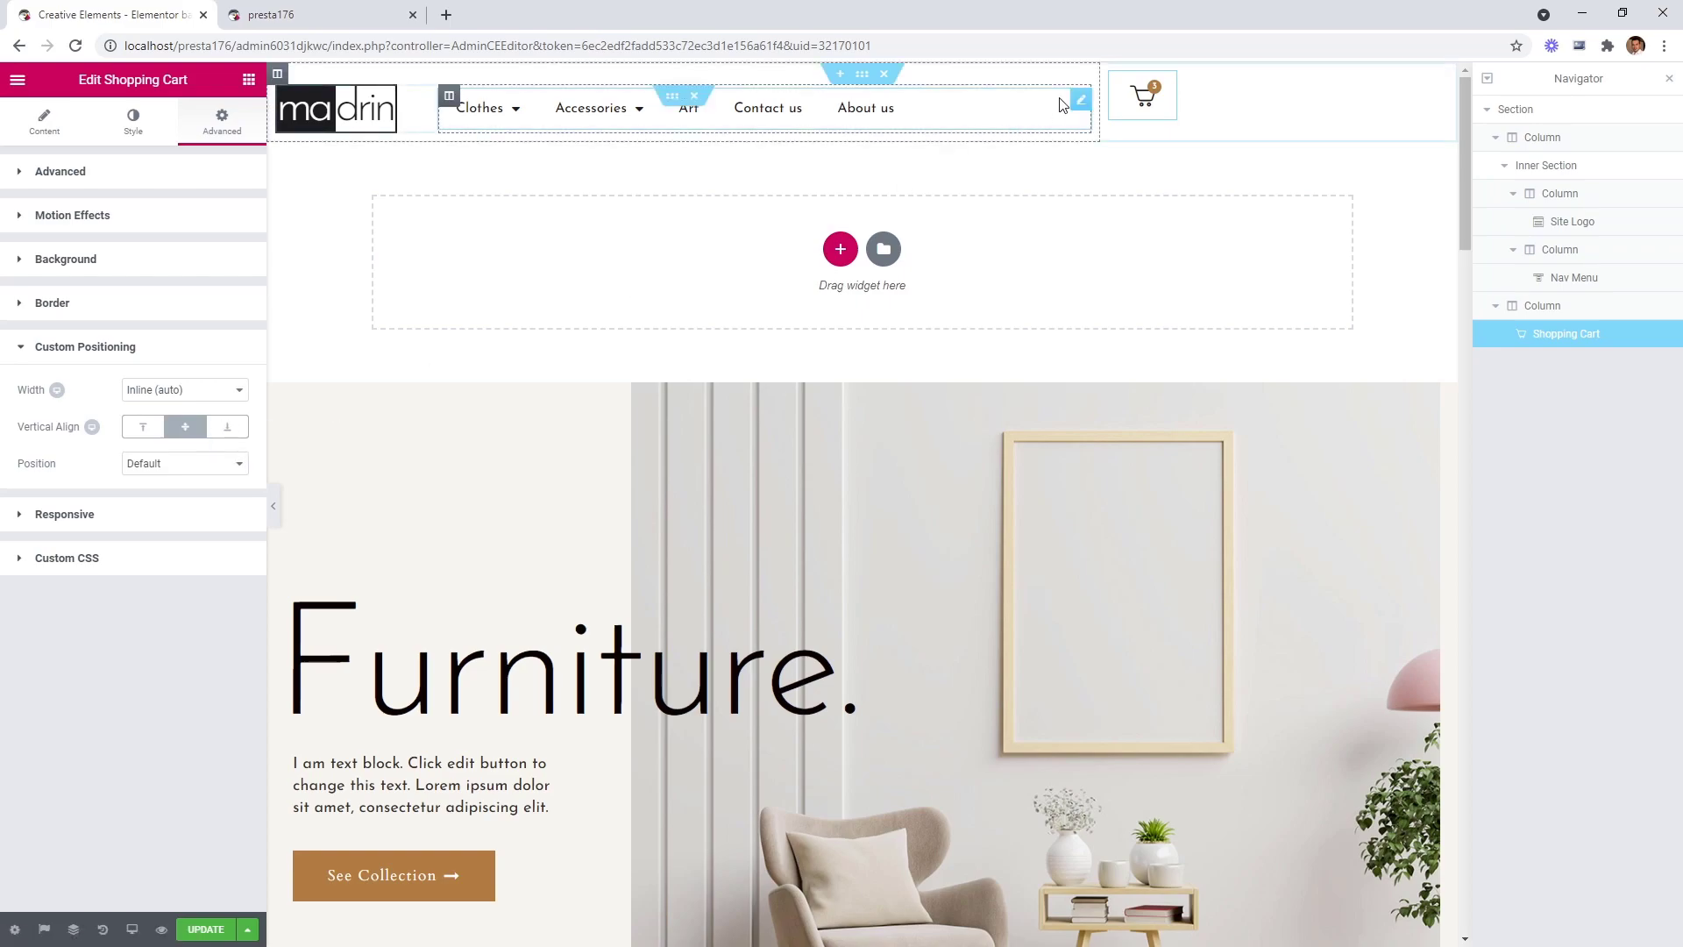
# Align the content of the cart's column to Middle vertically and End horizontally.
pyautogui.click(1110, 75)
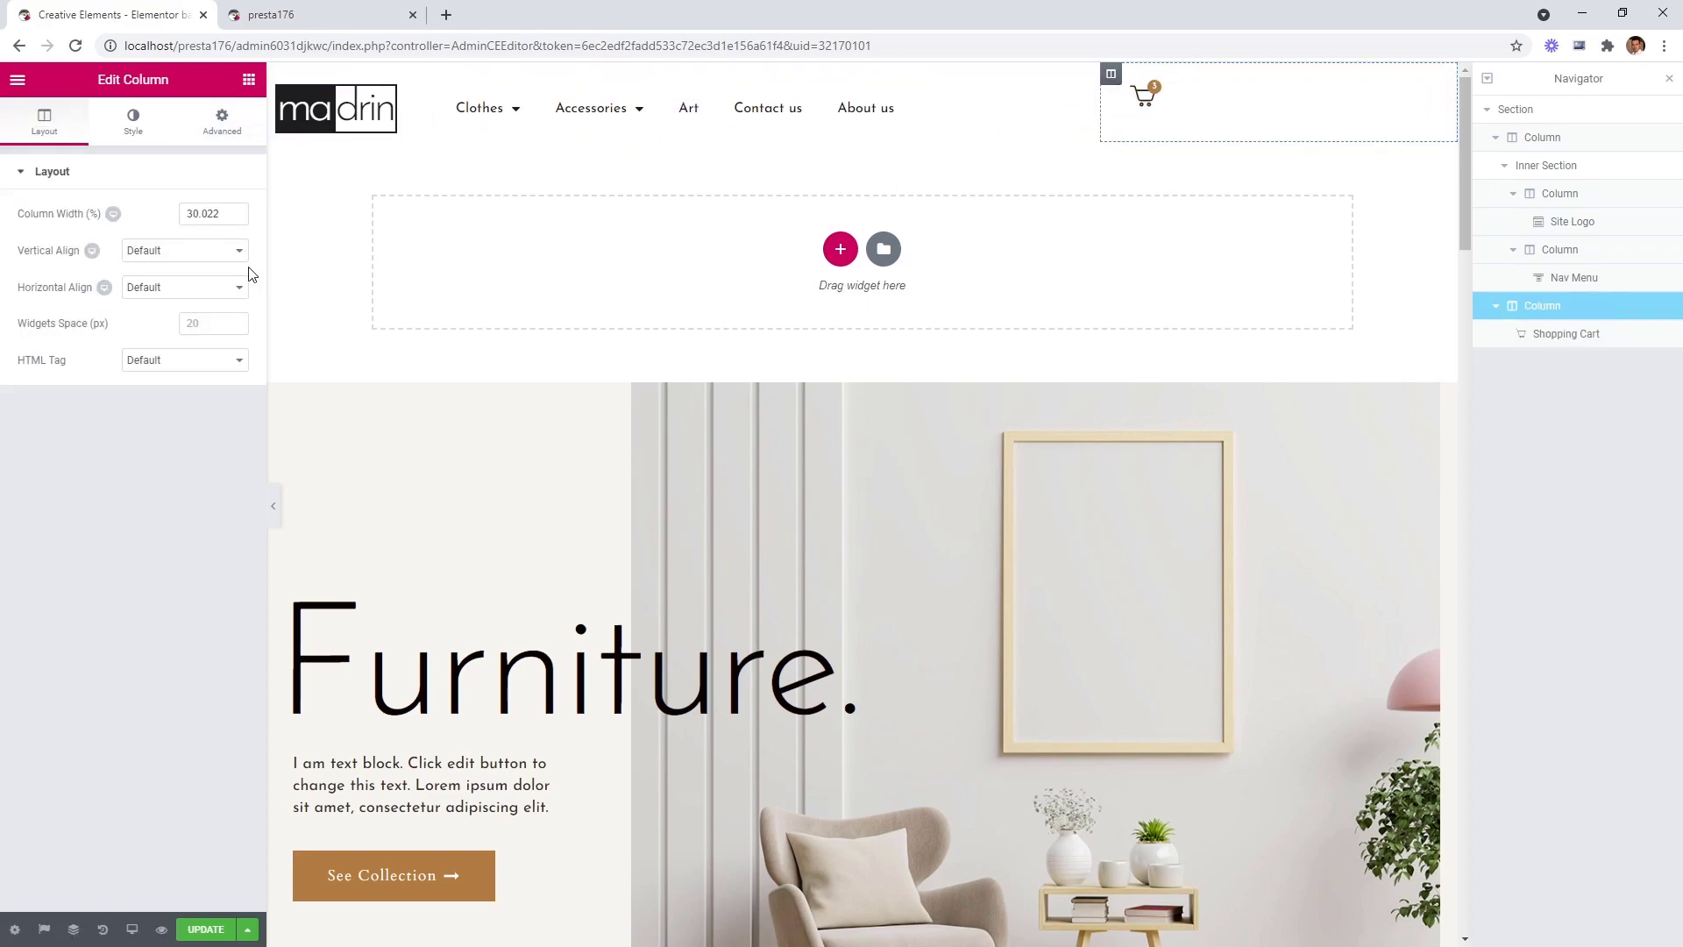
pyautogui.click(206, 289)
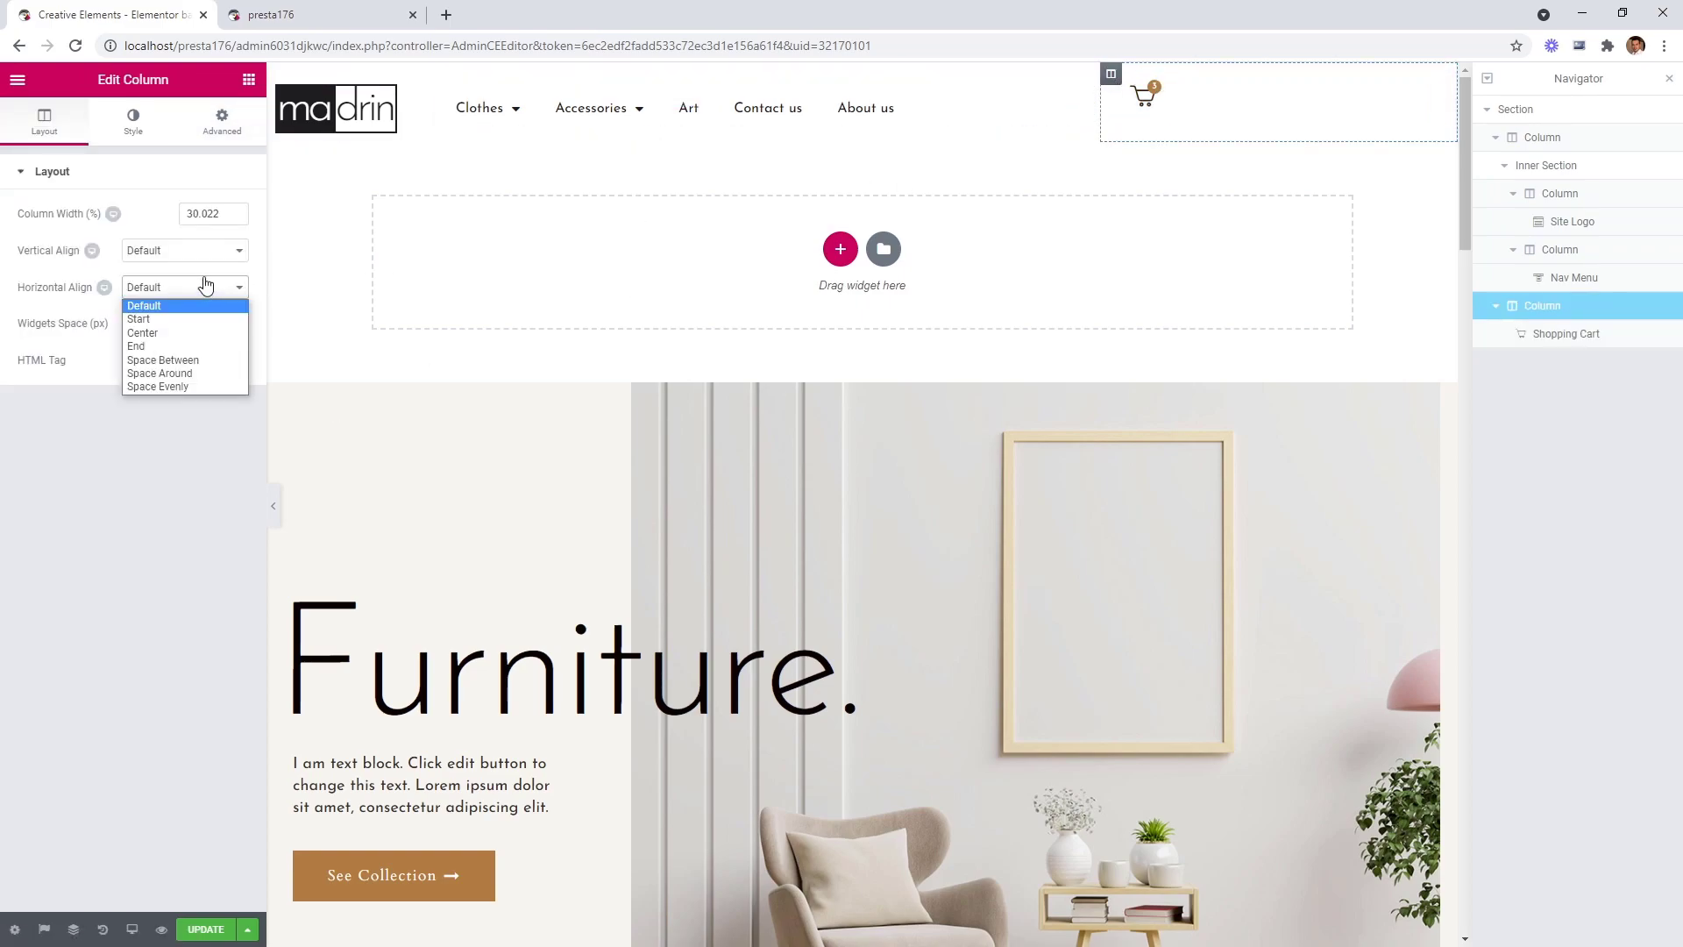
pyautogui.click(210, 252)
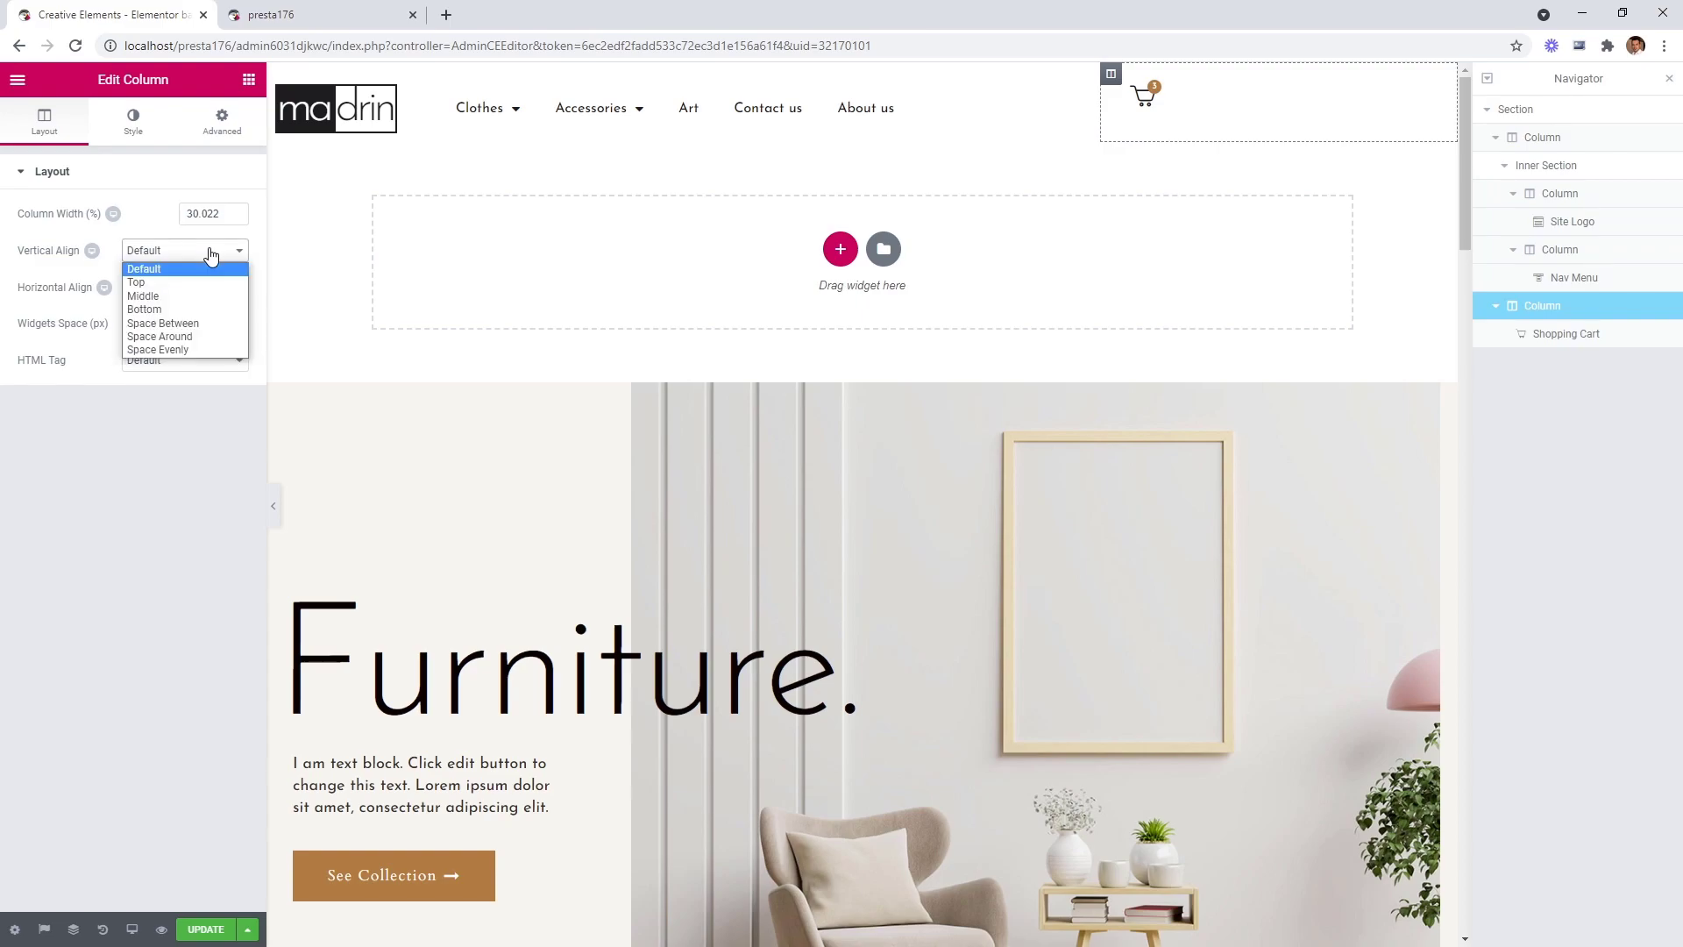
pyautogui.click(194, 297)
pyautogui.click(167, 297)
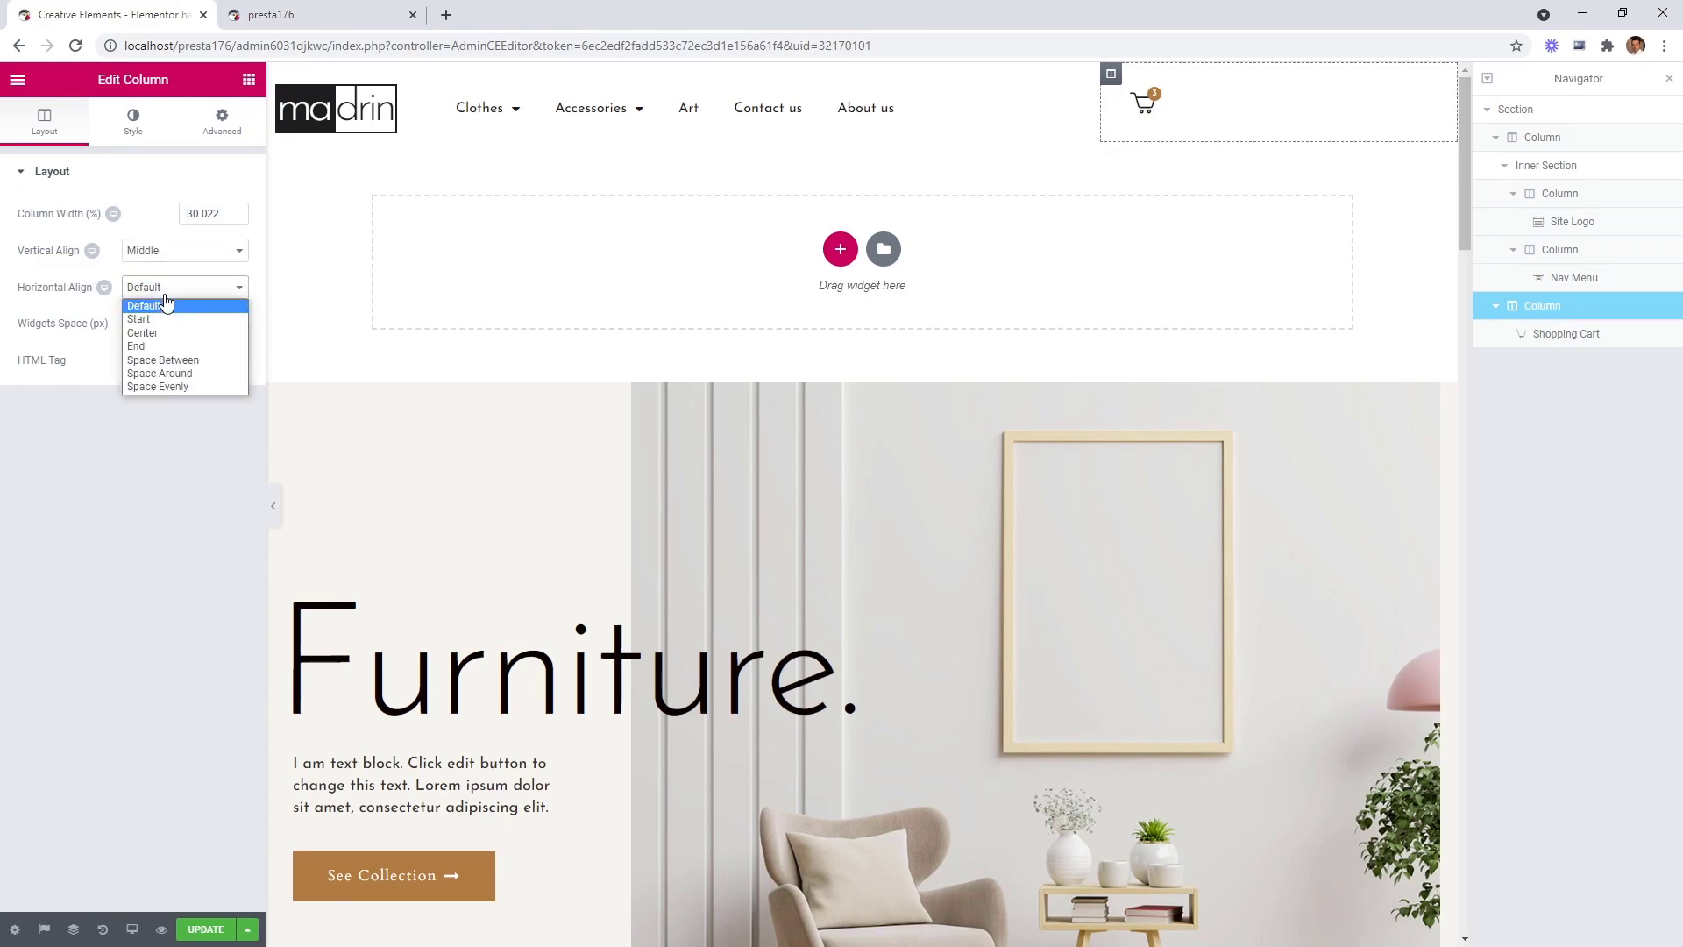
pyautogui.click(154, 349)
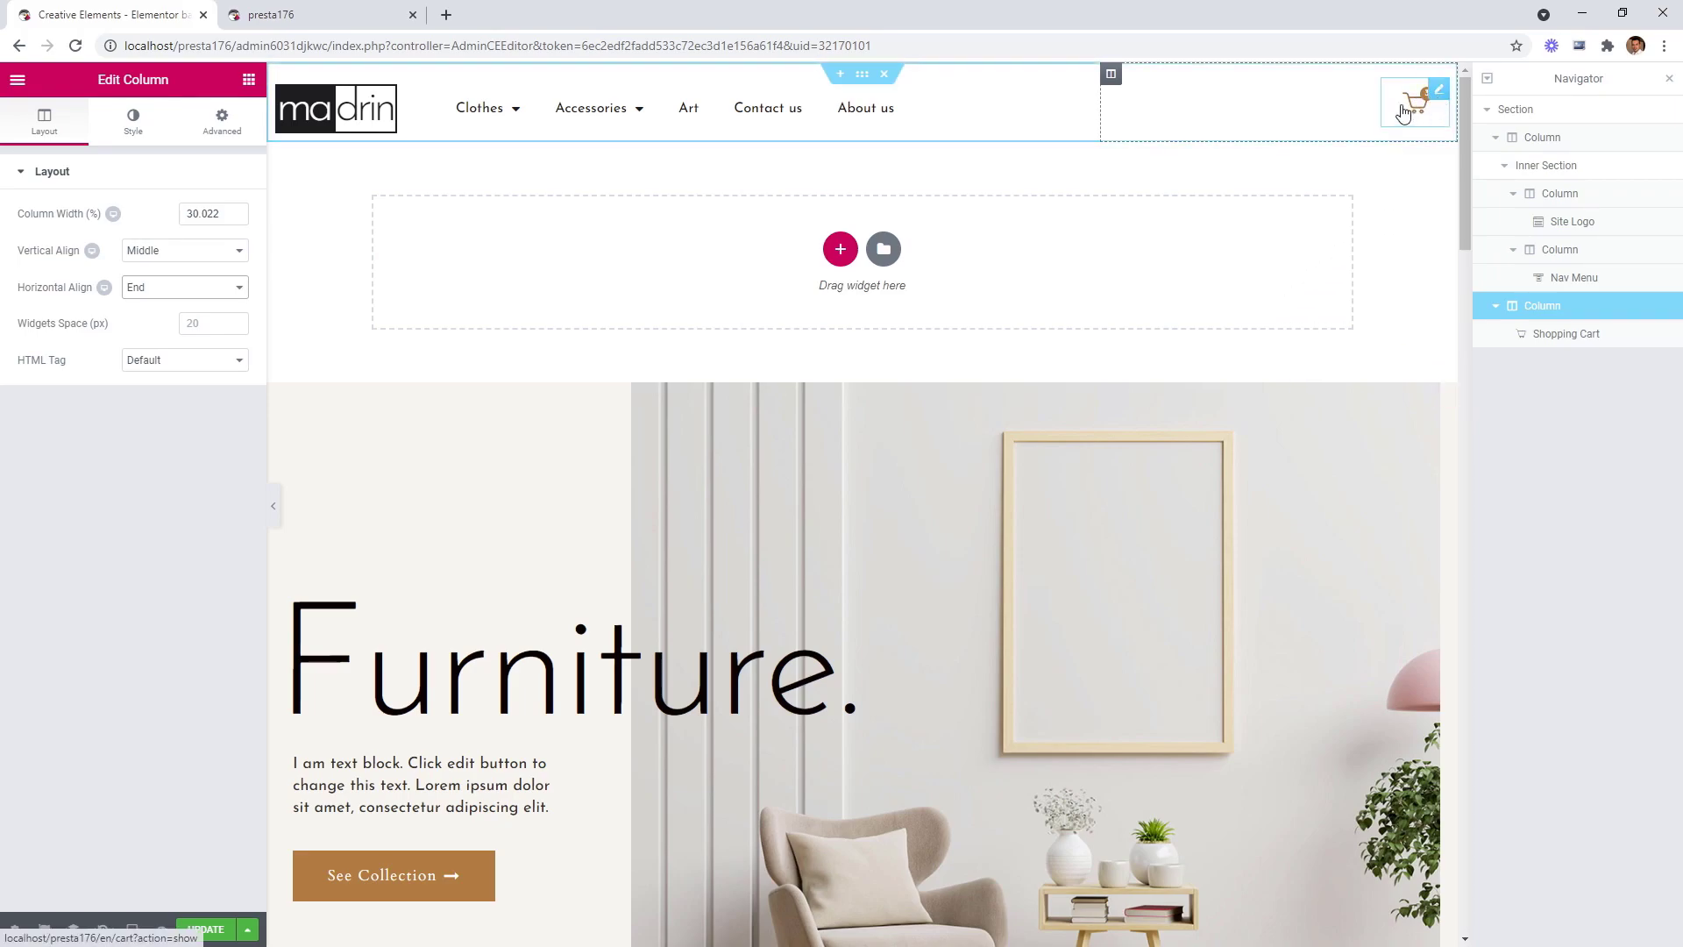
# Set the padding of the shopping cart toggle to 8 px on all sides.
pyautogui.click(1441, 93)
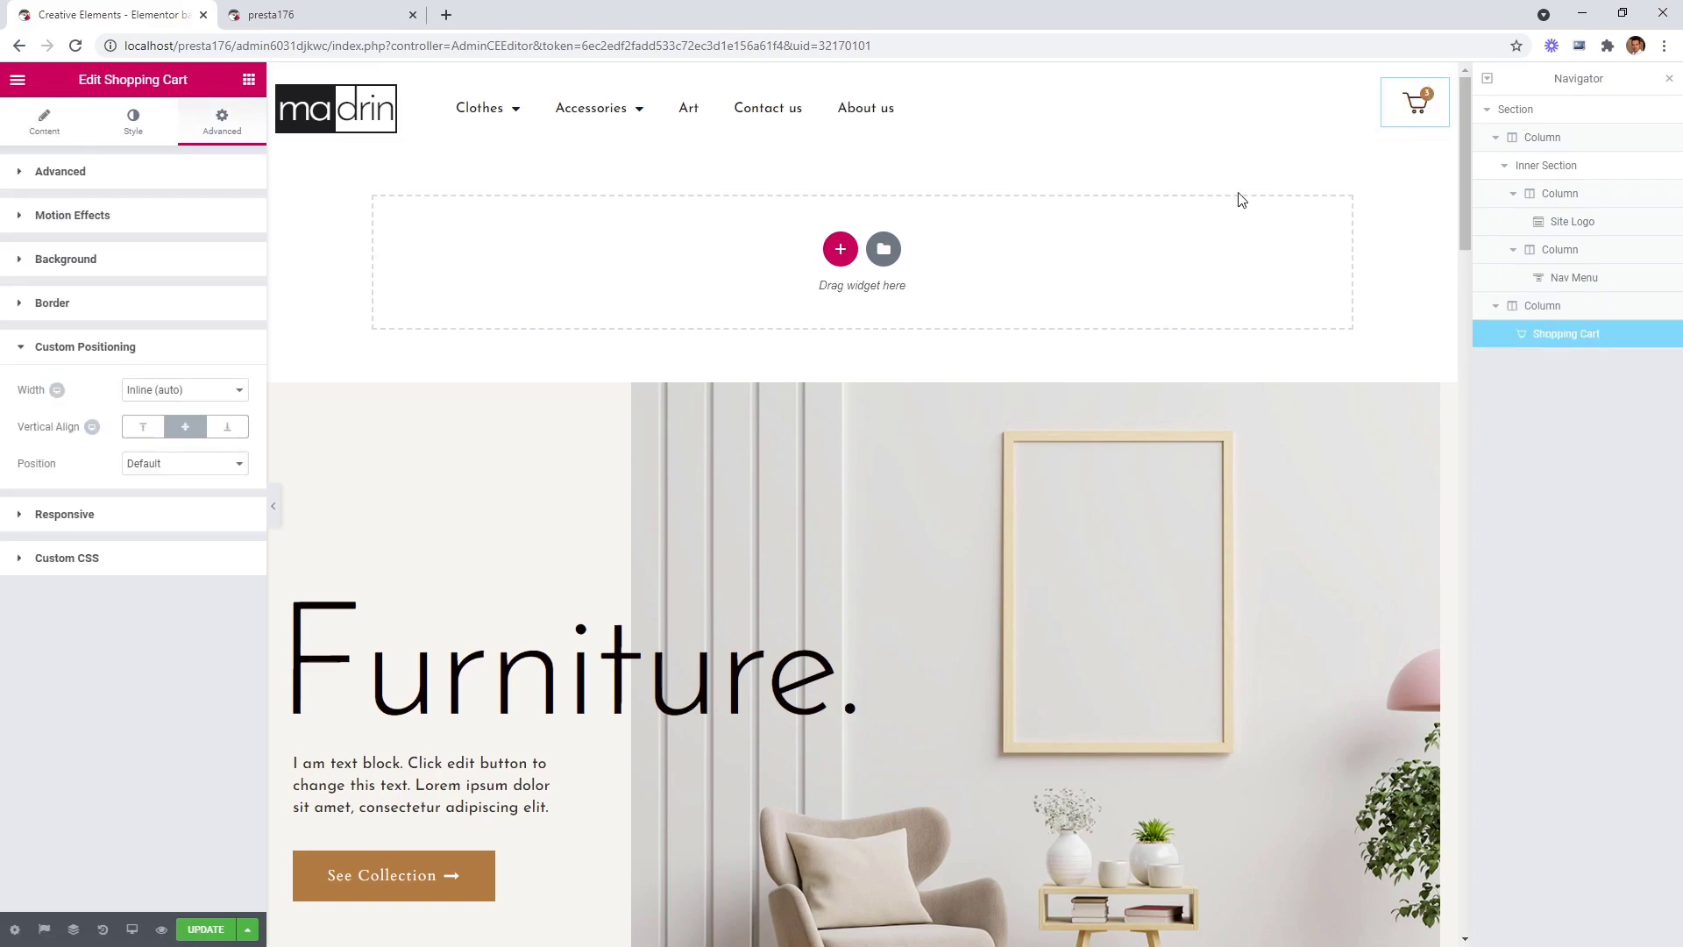
pyautogui.click(134, 123)
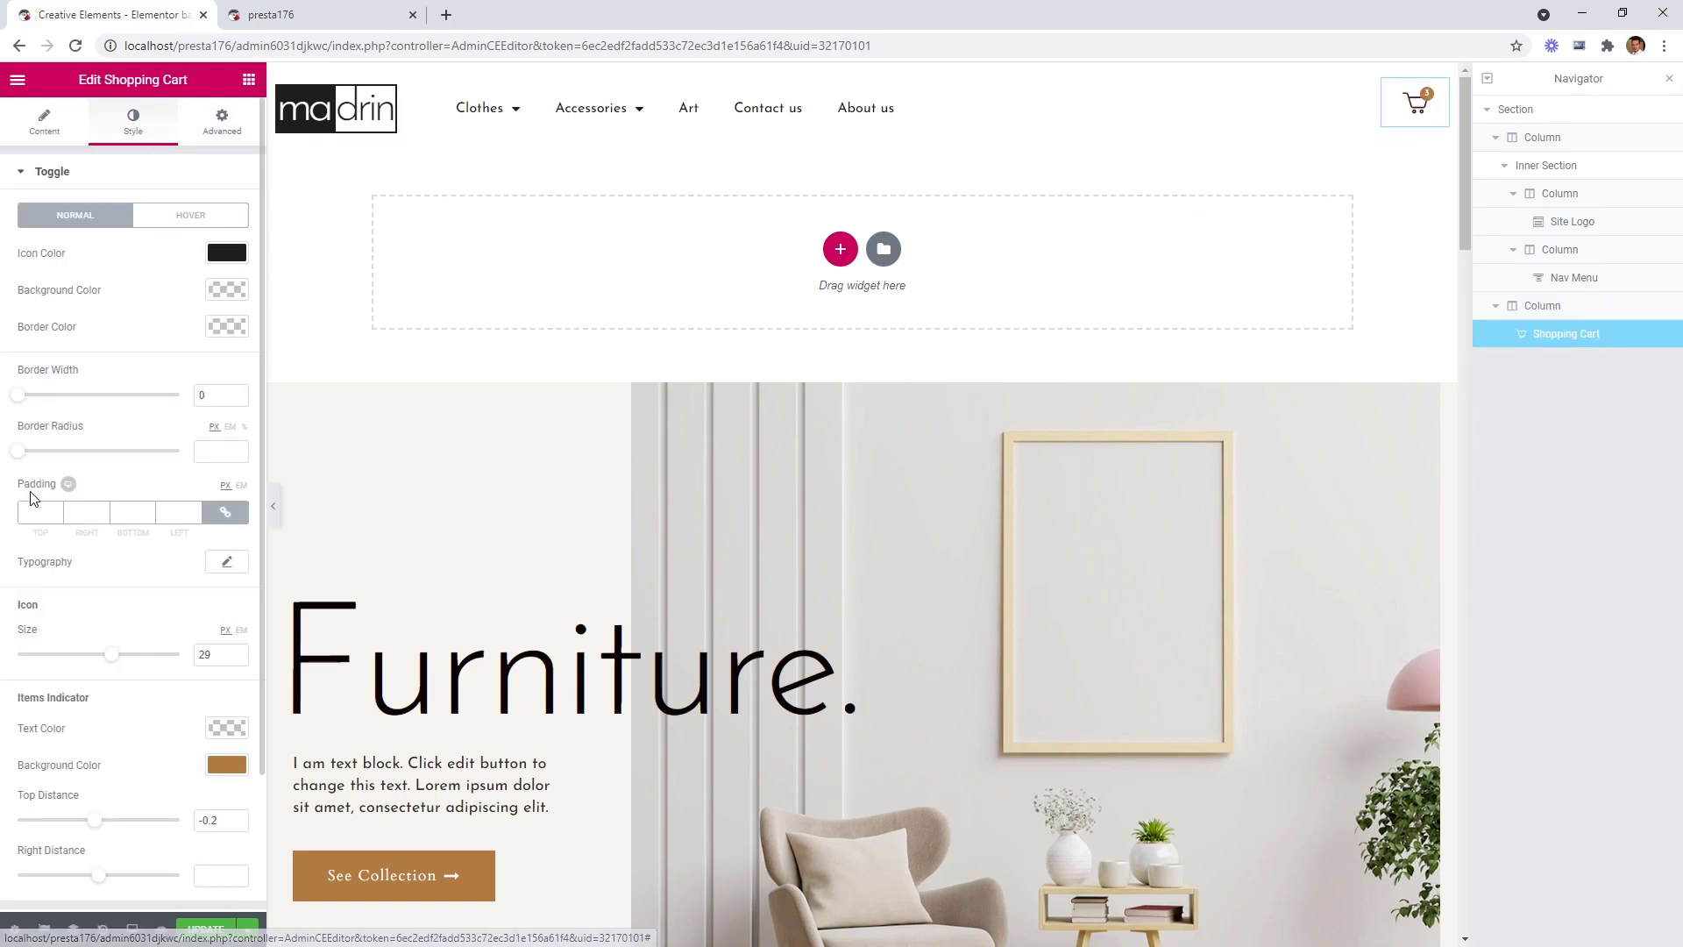
pyautogui.write('8')
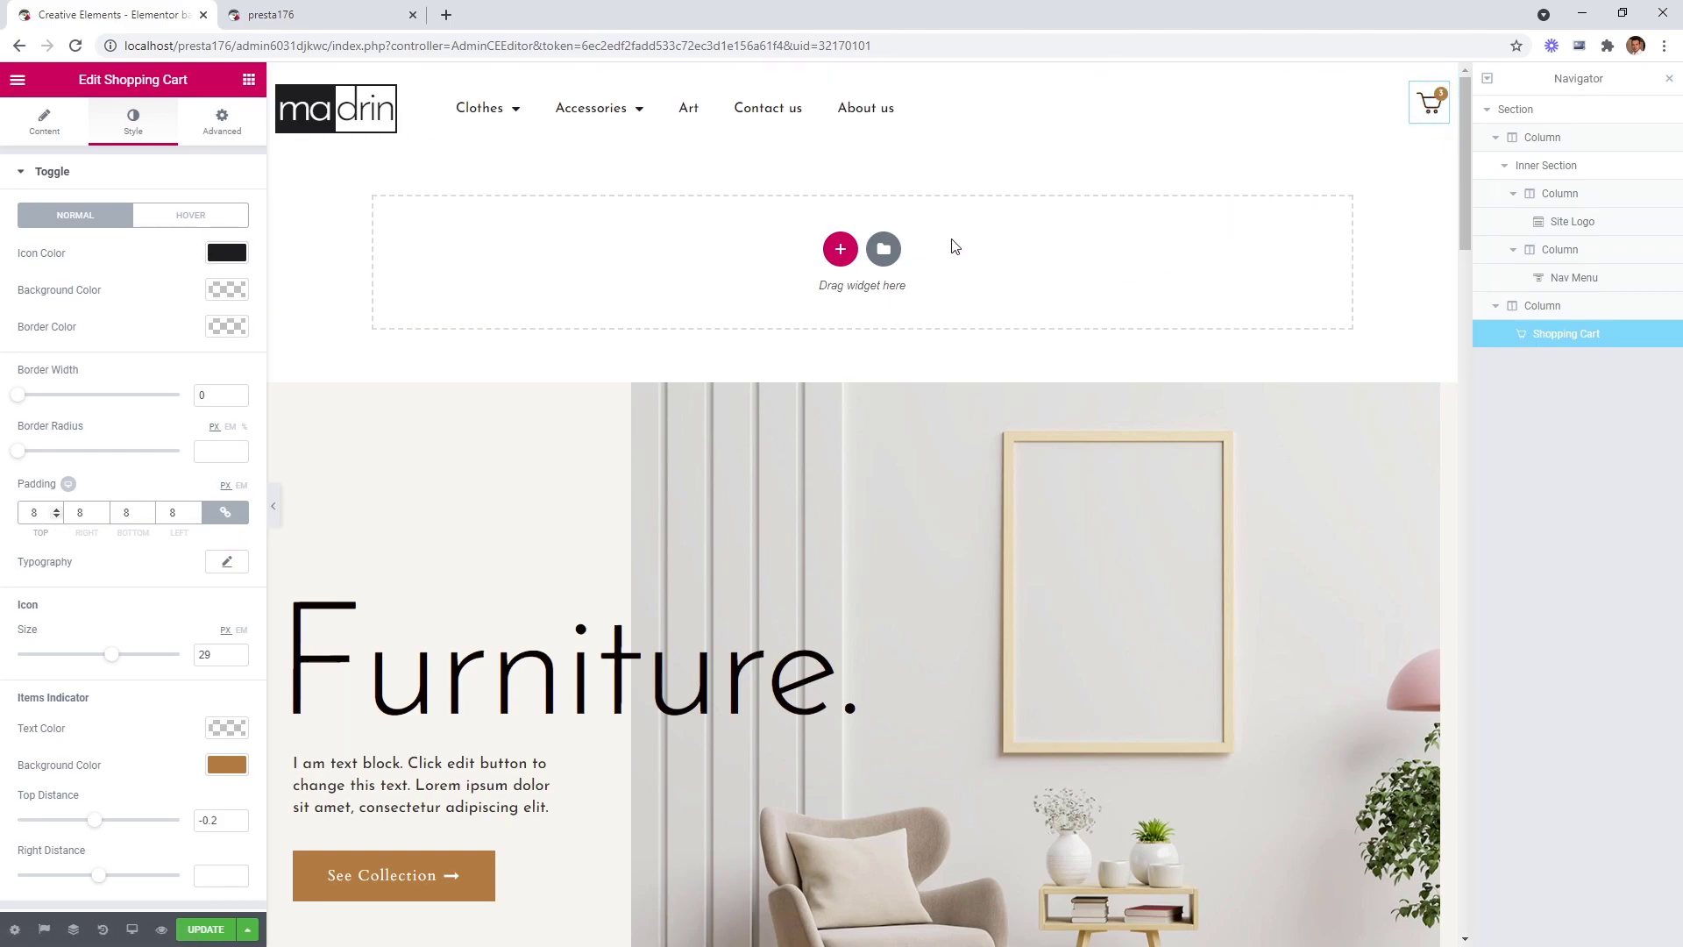
# Add a Sign in widget above the shopping cart in the header's second column.
pyautogui.click(247, 81)
pyautogui.moveTo(197, 382); pyautogui.dragTo(1430, 97)
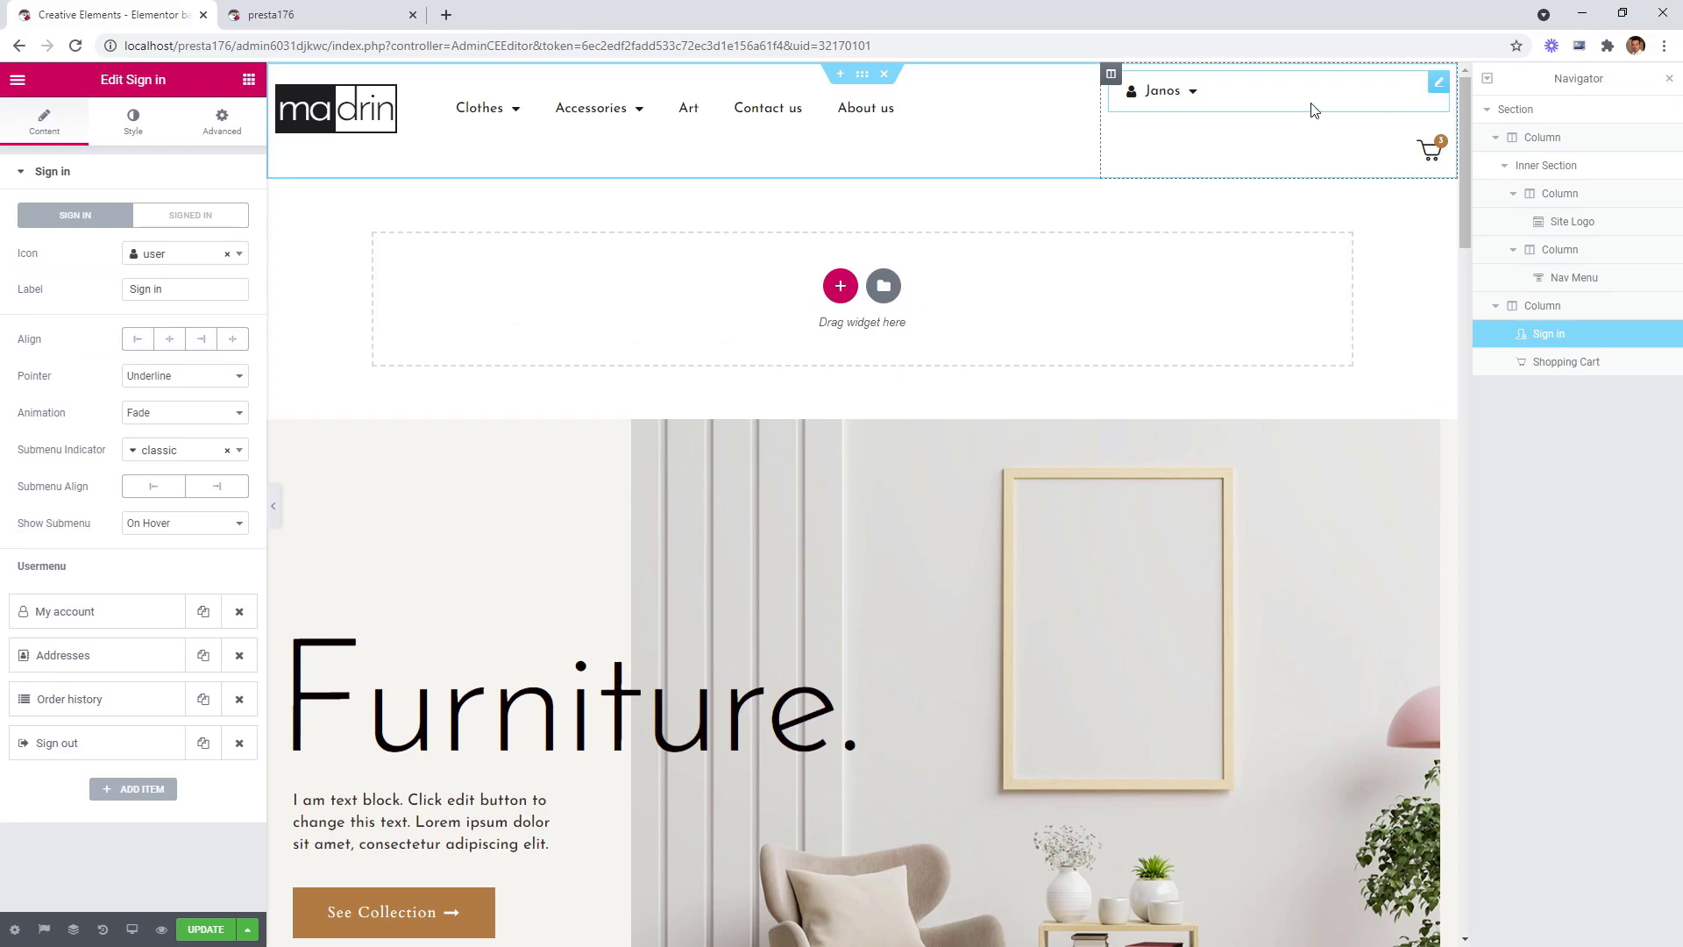
# Copy the Nav Menu widget and paste its style onto the Sign in widget.
pyautogui.moveTo(1140, 92)
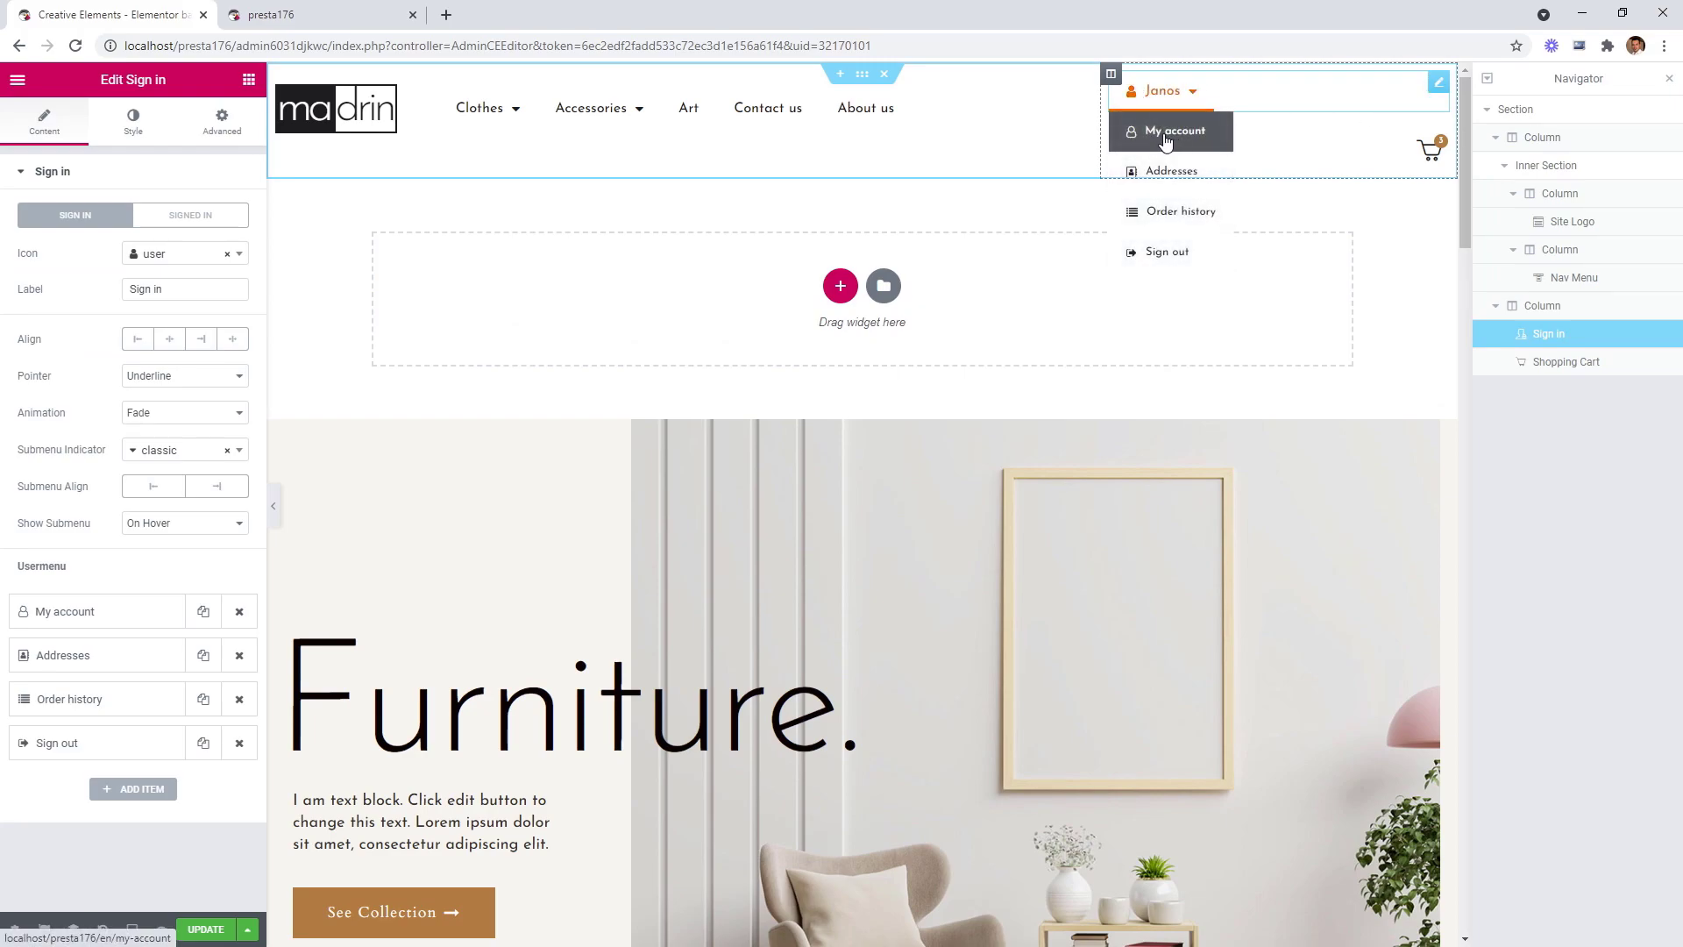
pyautogui.moveTo(586, 109)
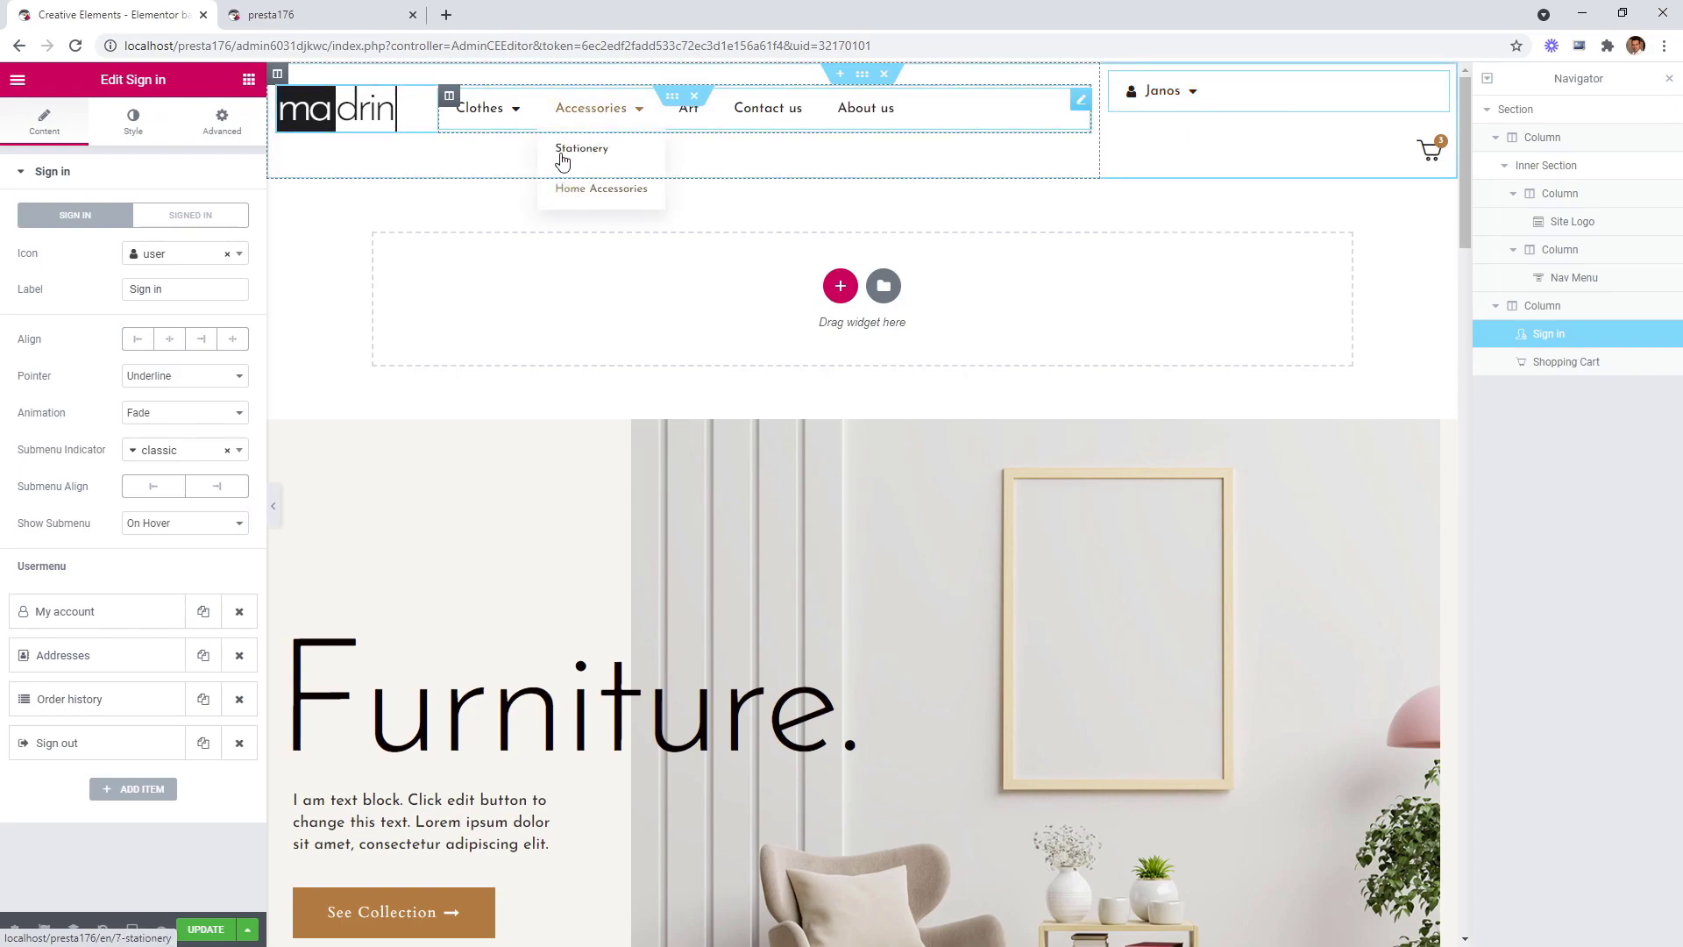
pyautogui.rightClick(1084, 104)
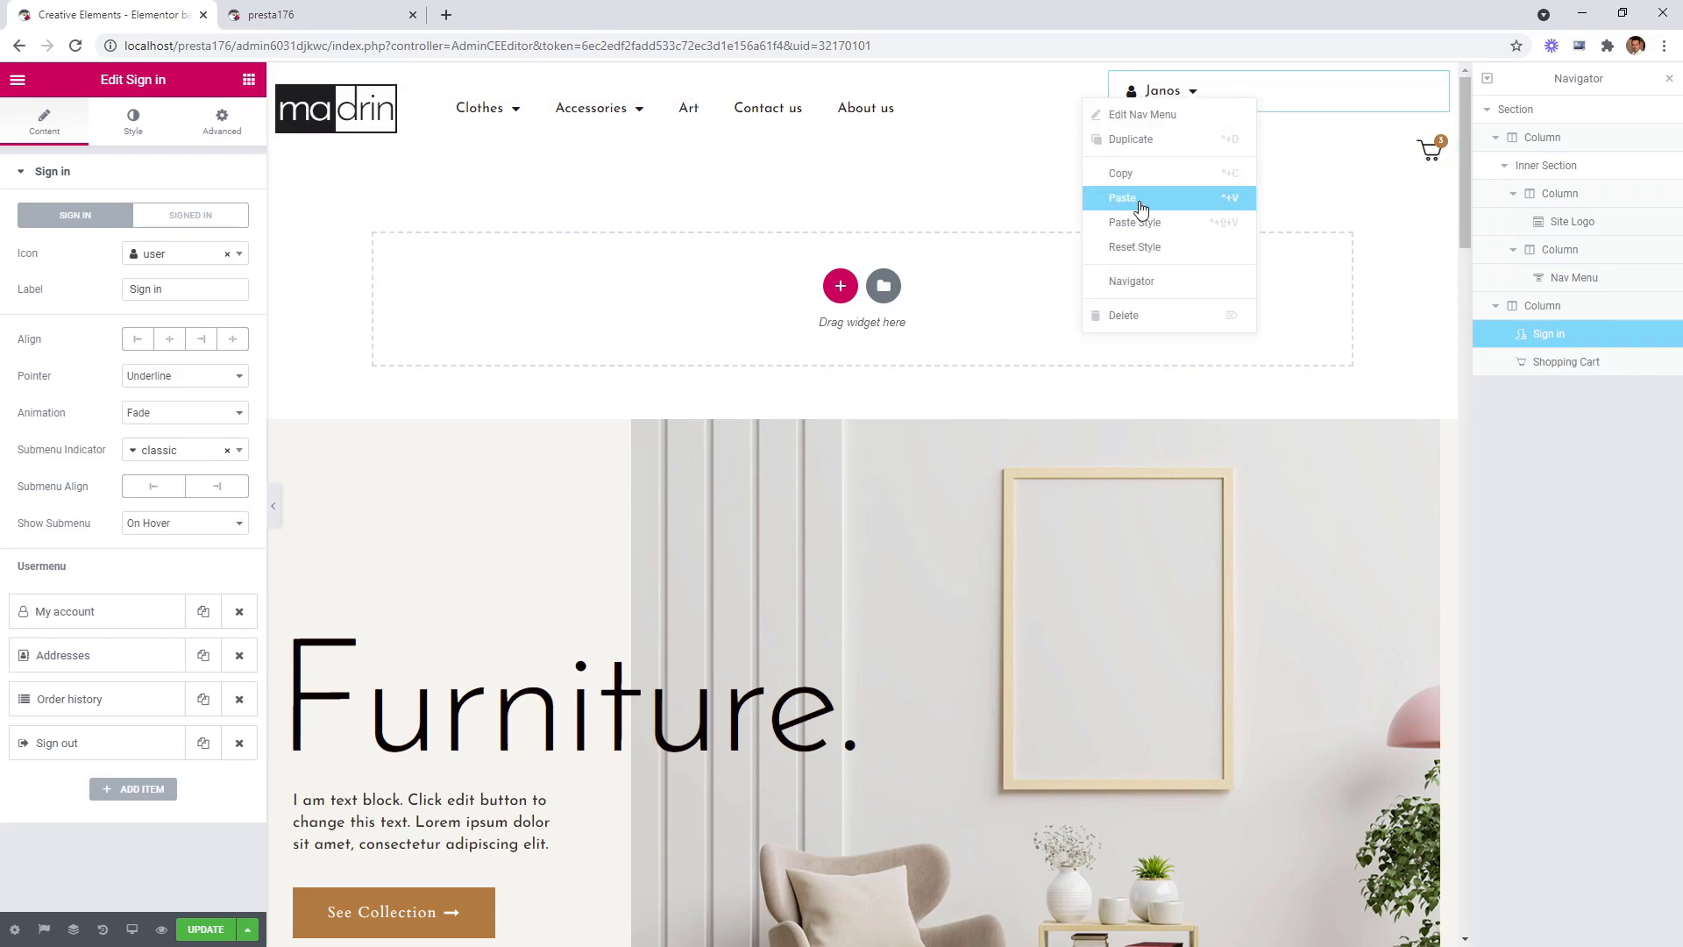
pyautogui.click(1194, 182)
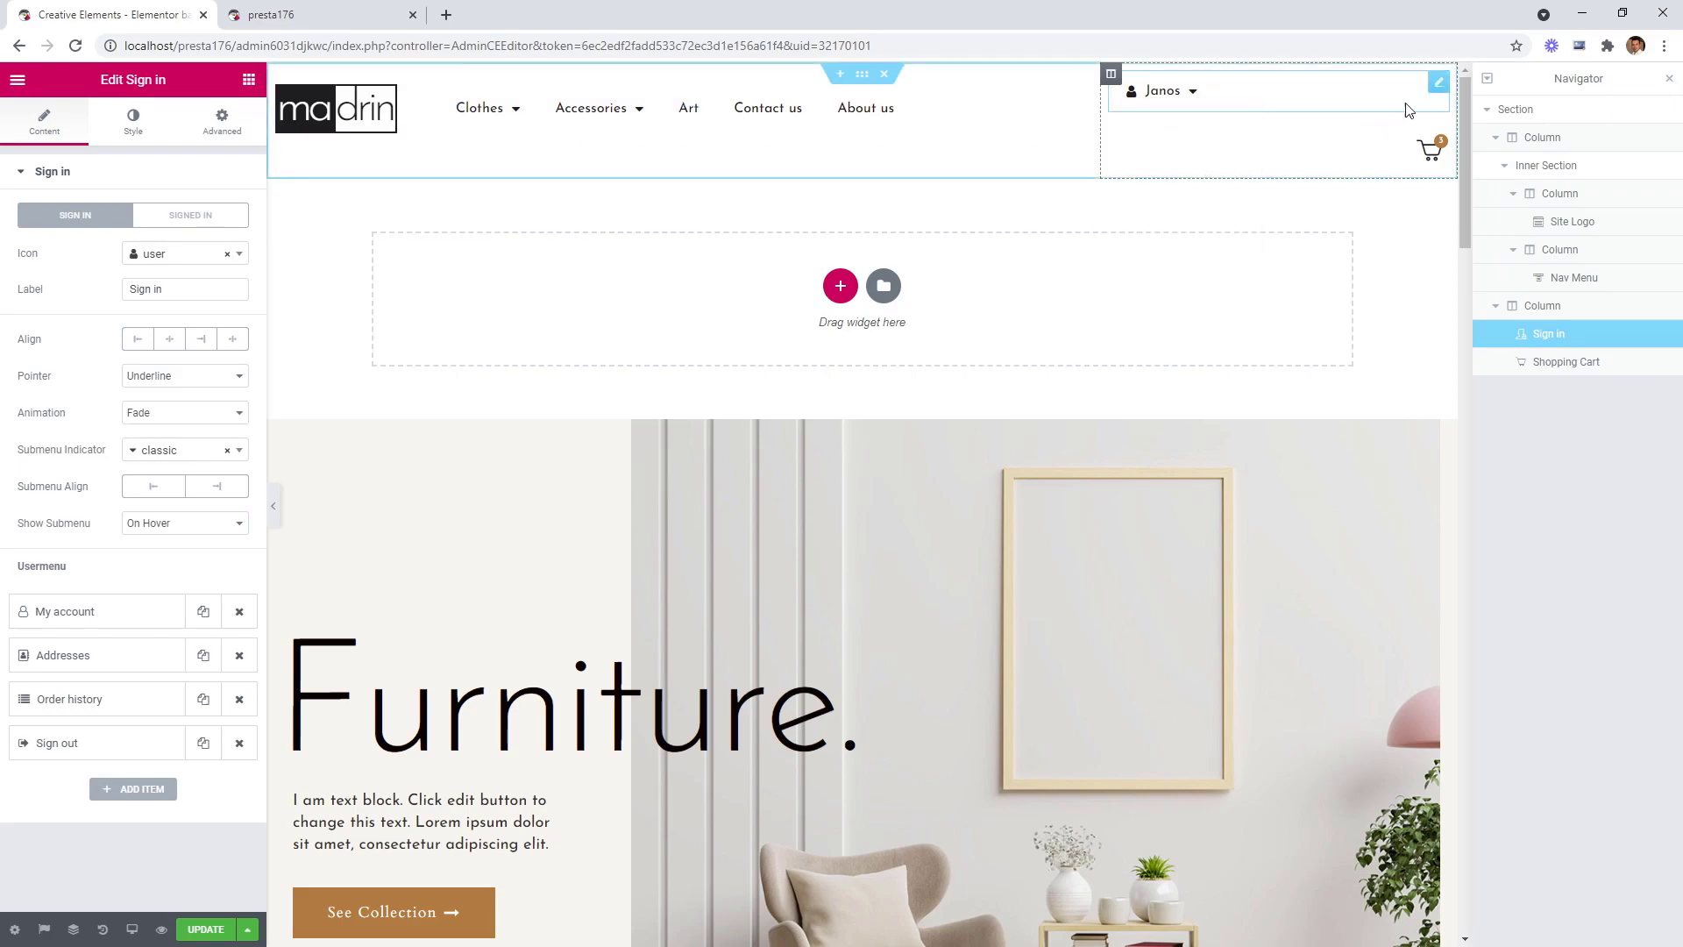
pyautogui.rightClick(1437, 87)
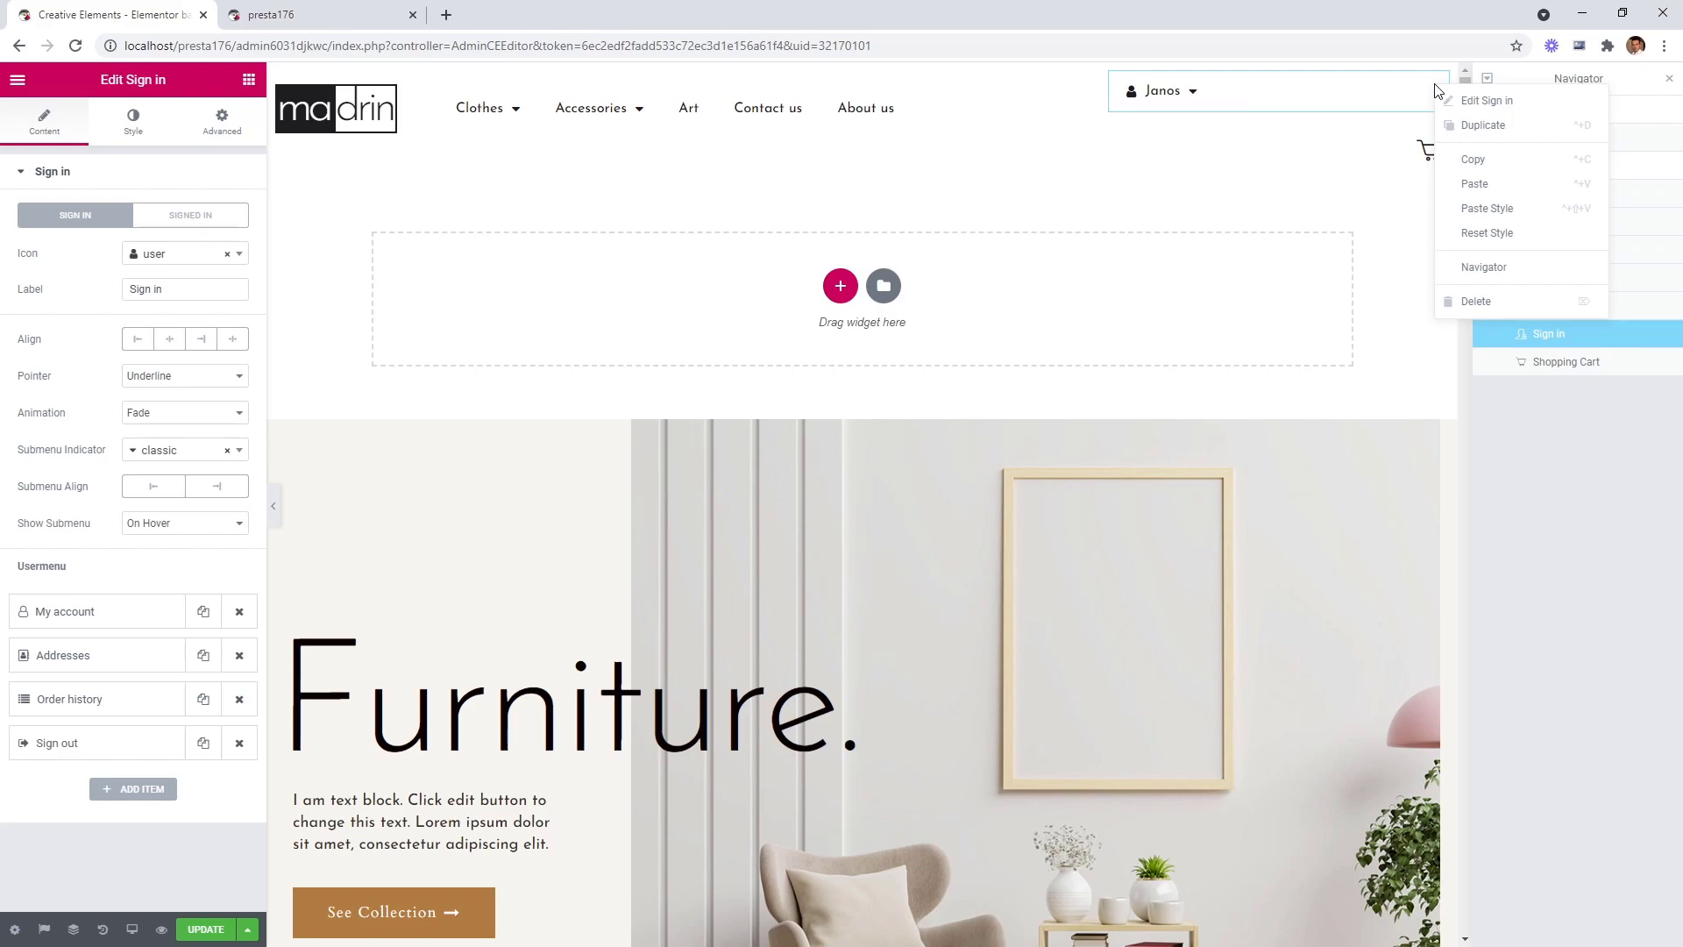
pyautogui.click(1495, 212)
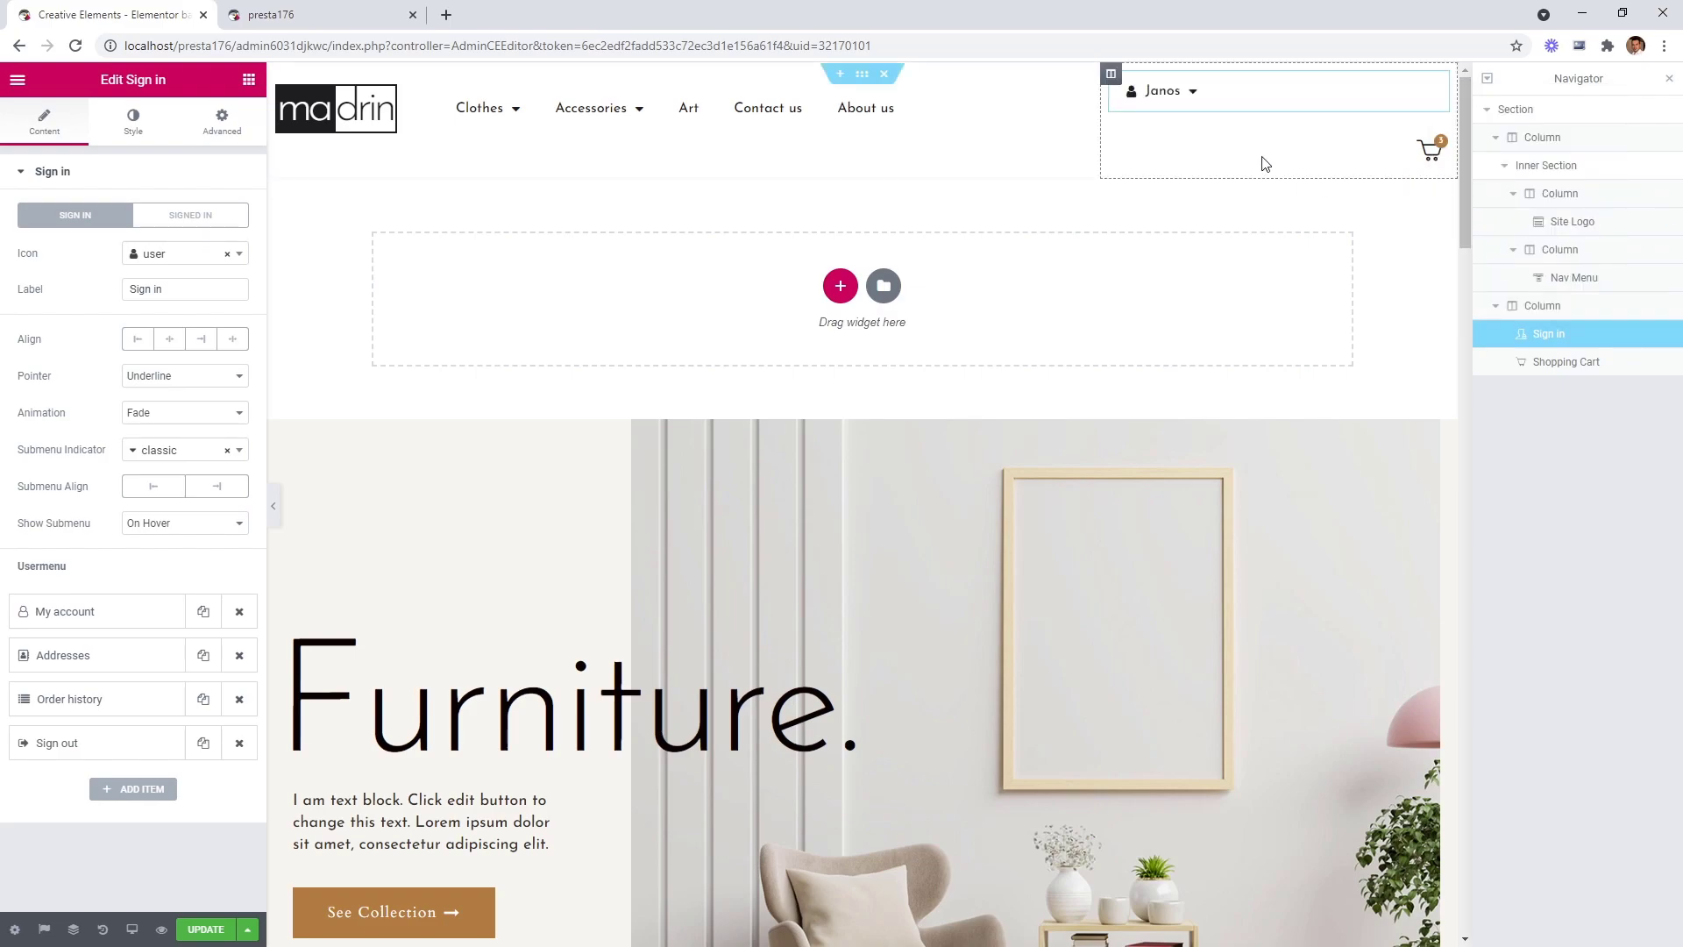
# Set the Sign in widget's pointer to None and clear its submenu indicator icon.
pyautogui.moveTo(1192, 98)
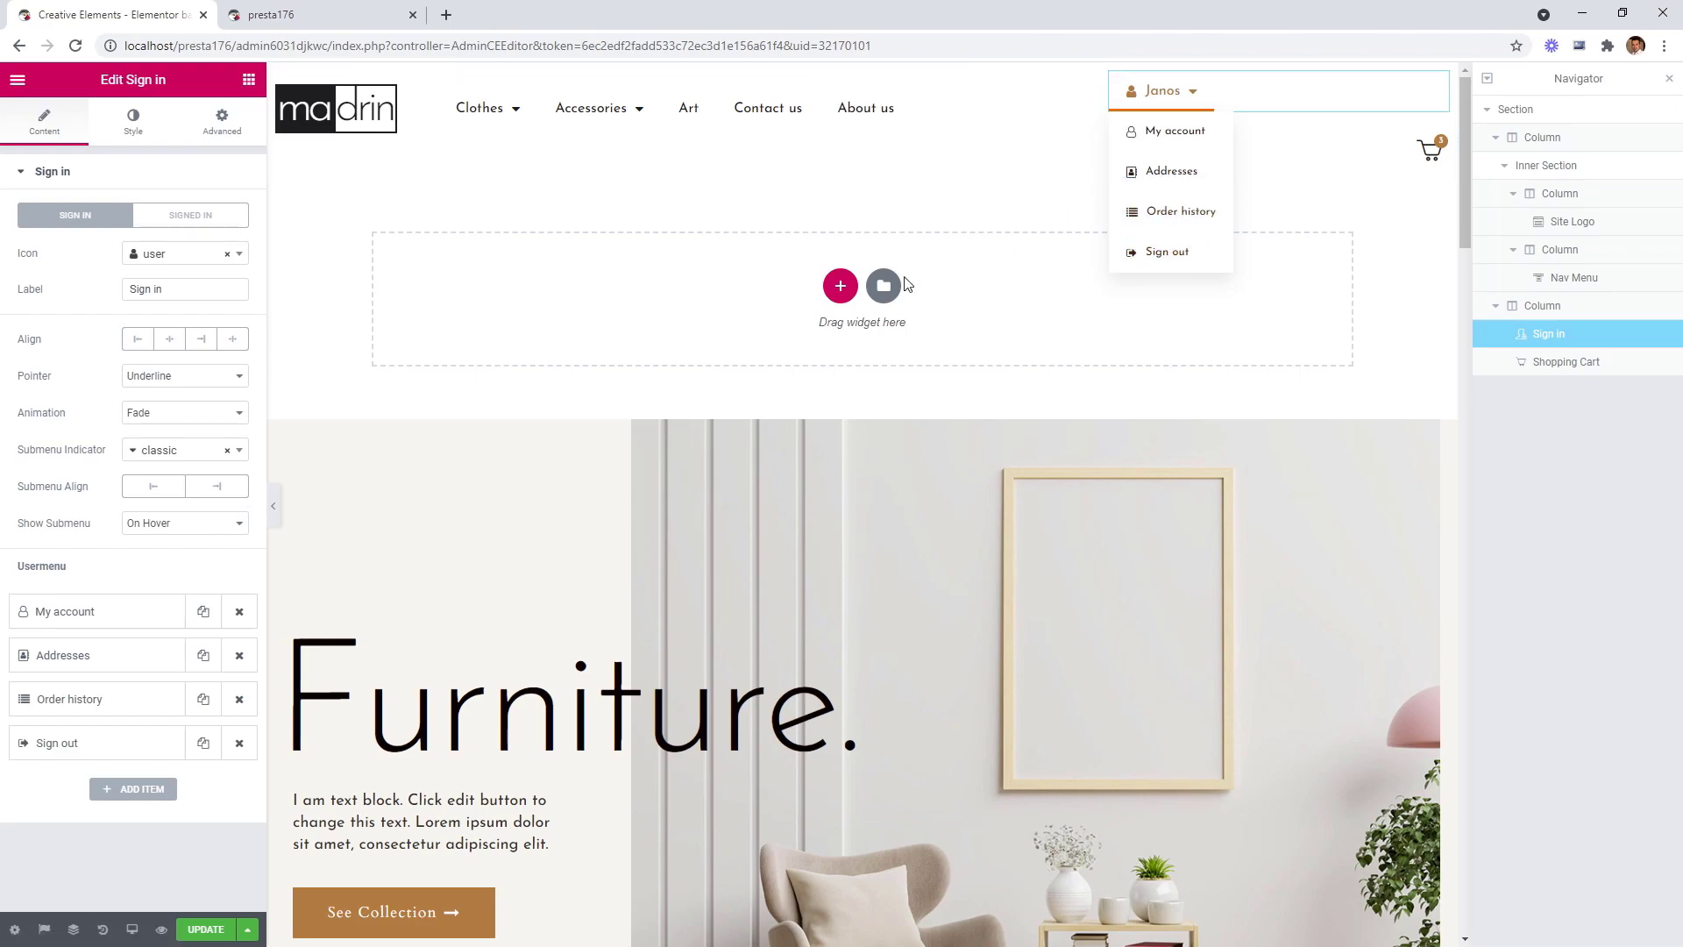
pyautogui.click(157, 382)
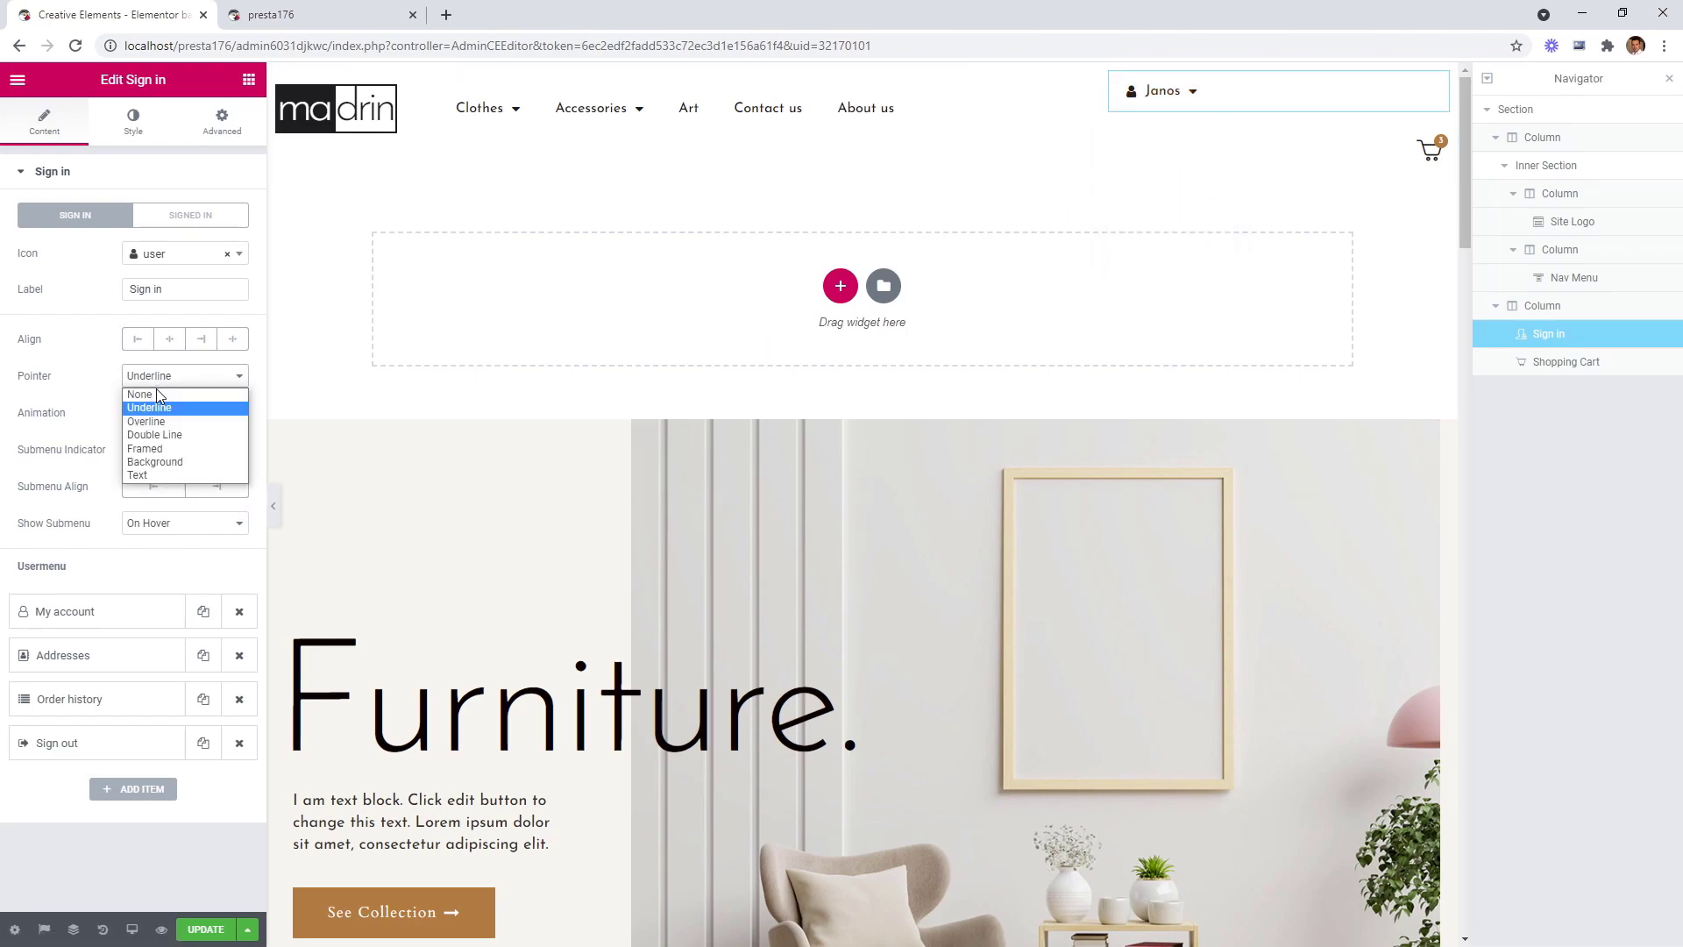
pyautogui.click(156, 393)
pyautogui.click(230, 421)
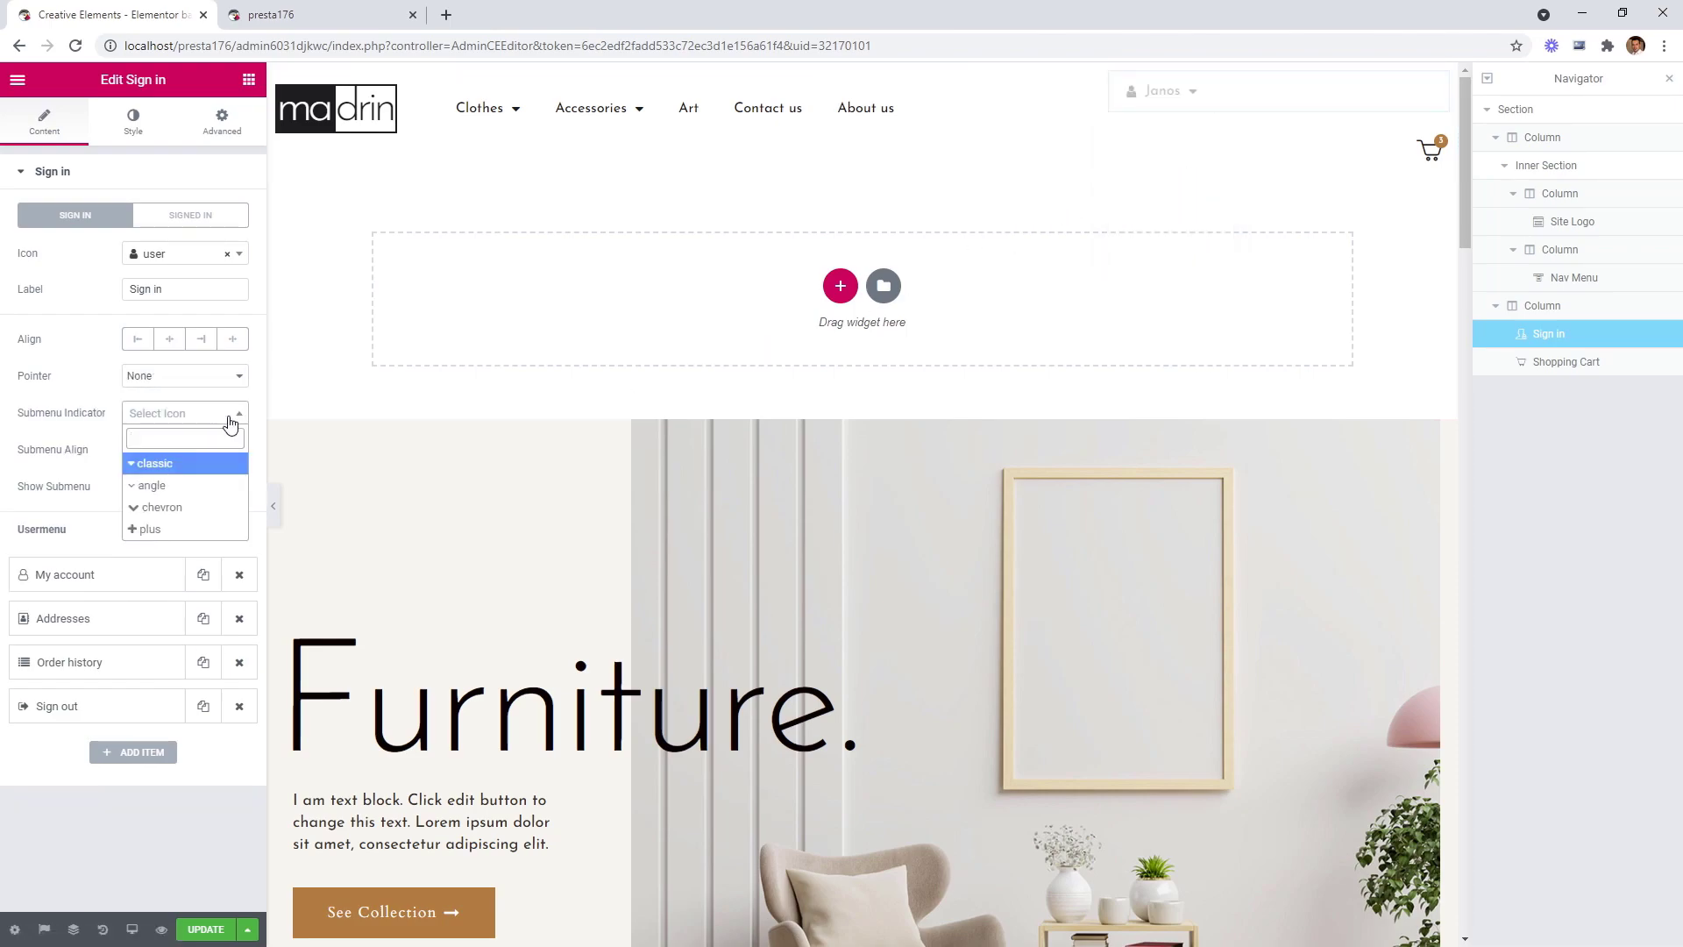
# Remove First Name from the Sign in widget's signed-in label, keeping only the icon.
pyautogui.click(200, 221)
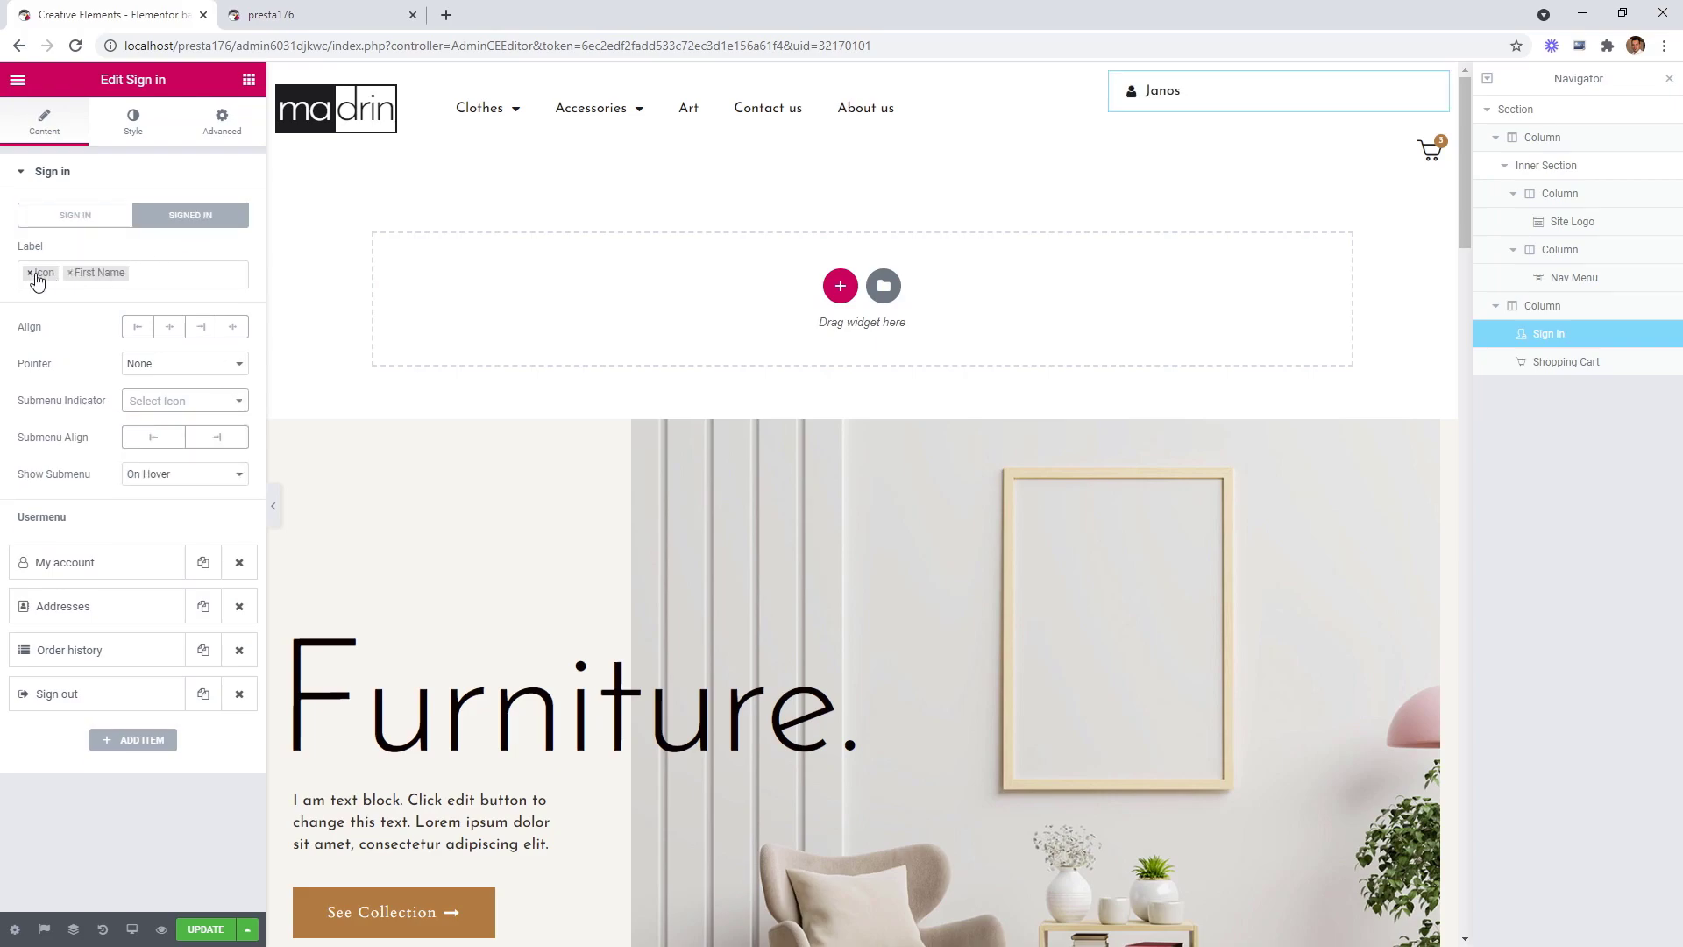
pyautogui.click(70, 274)
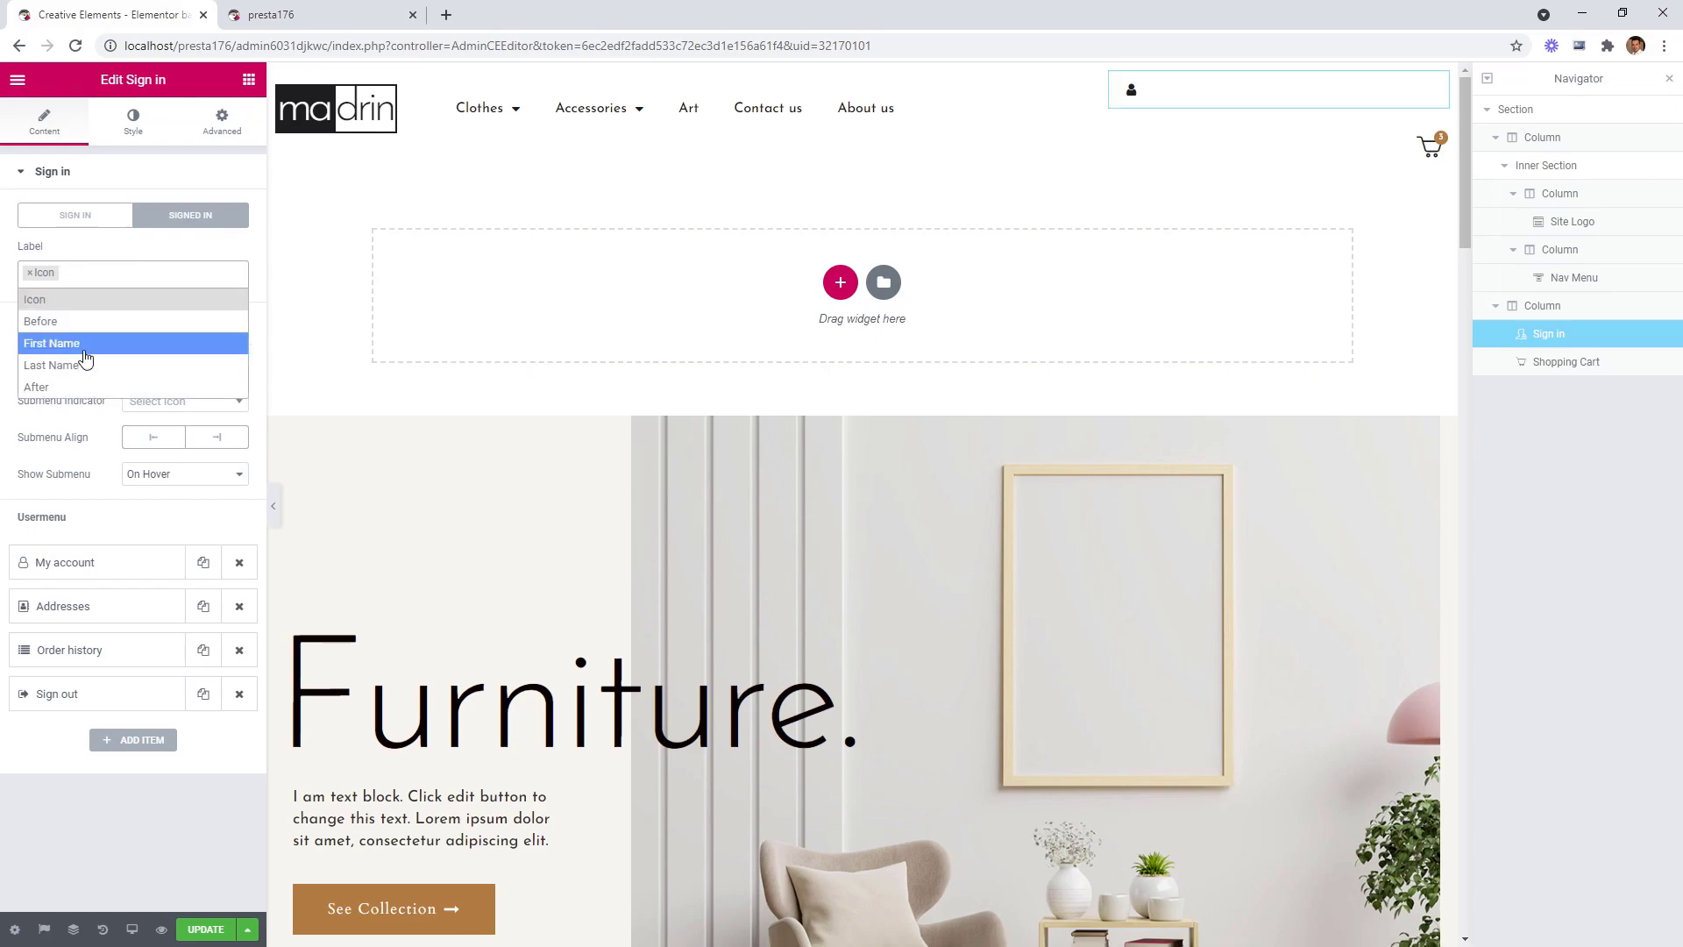
pyautogui.click(149, 236)
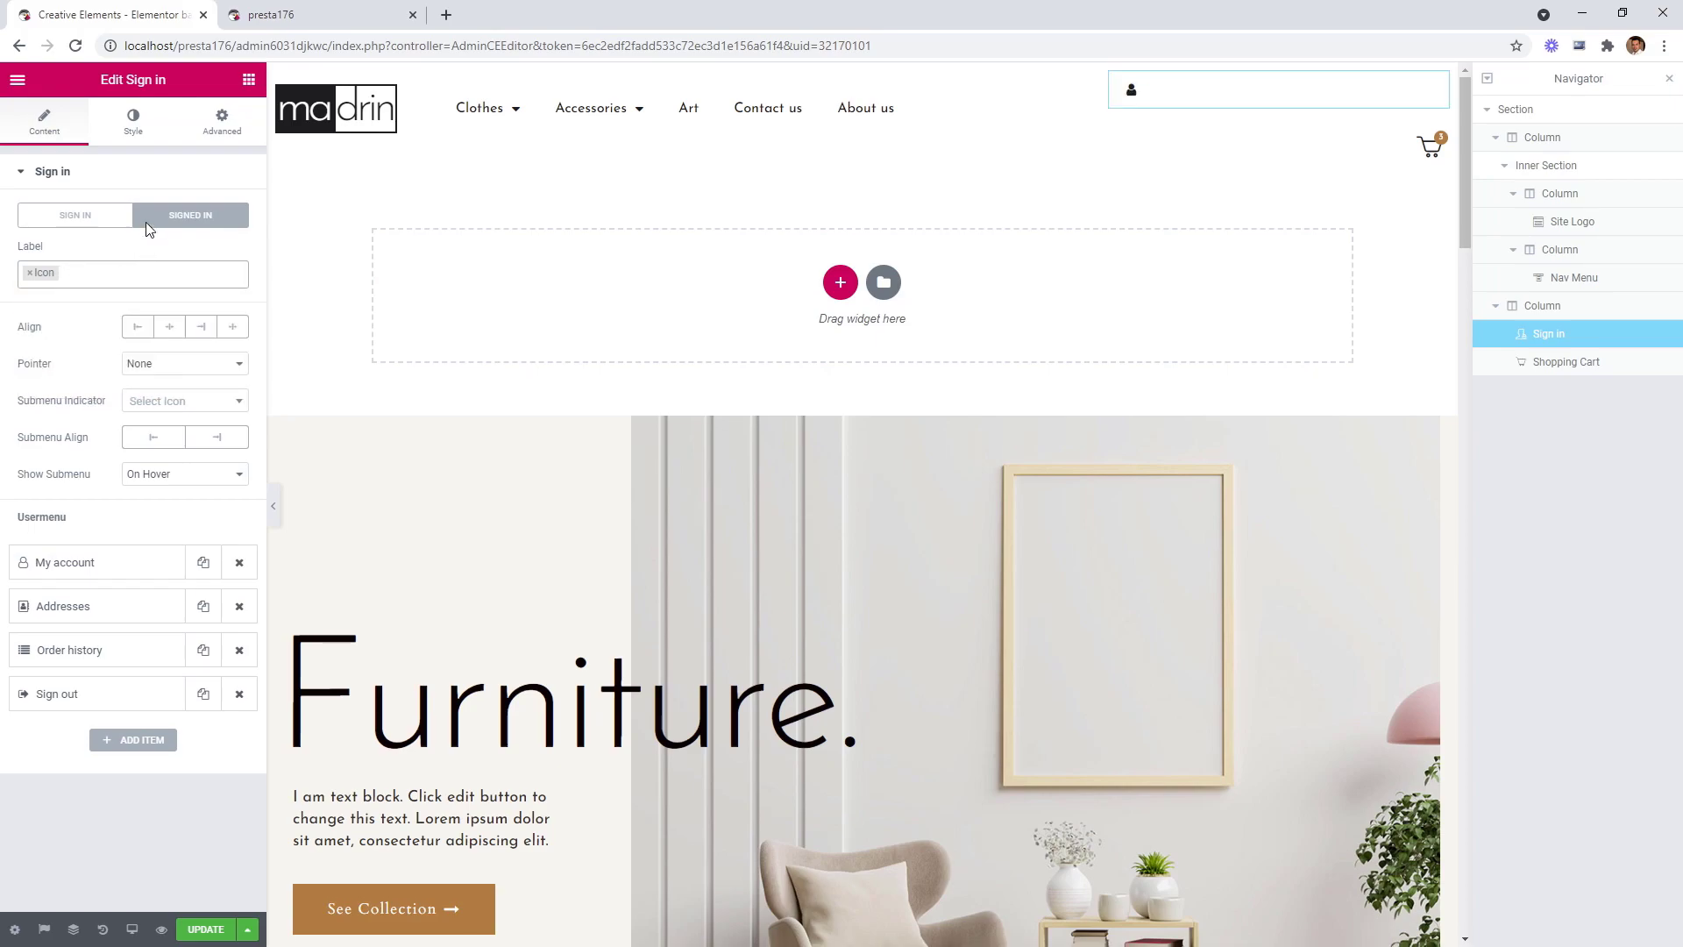
# Set the Sign in widget's icon size to 24 px and change its icon to user-simple.
pyautogui.click(133, 123)
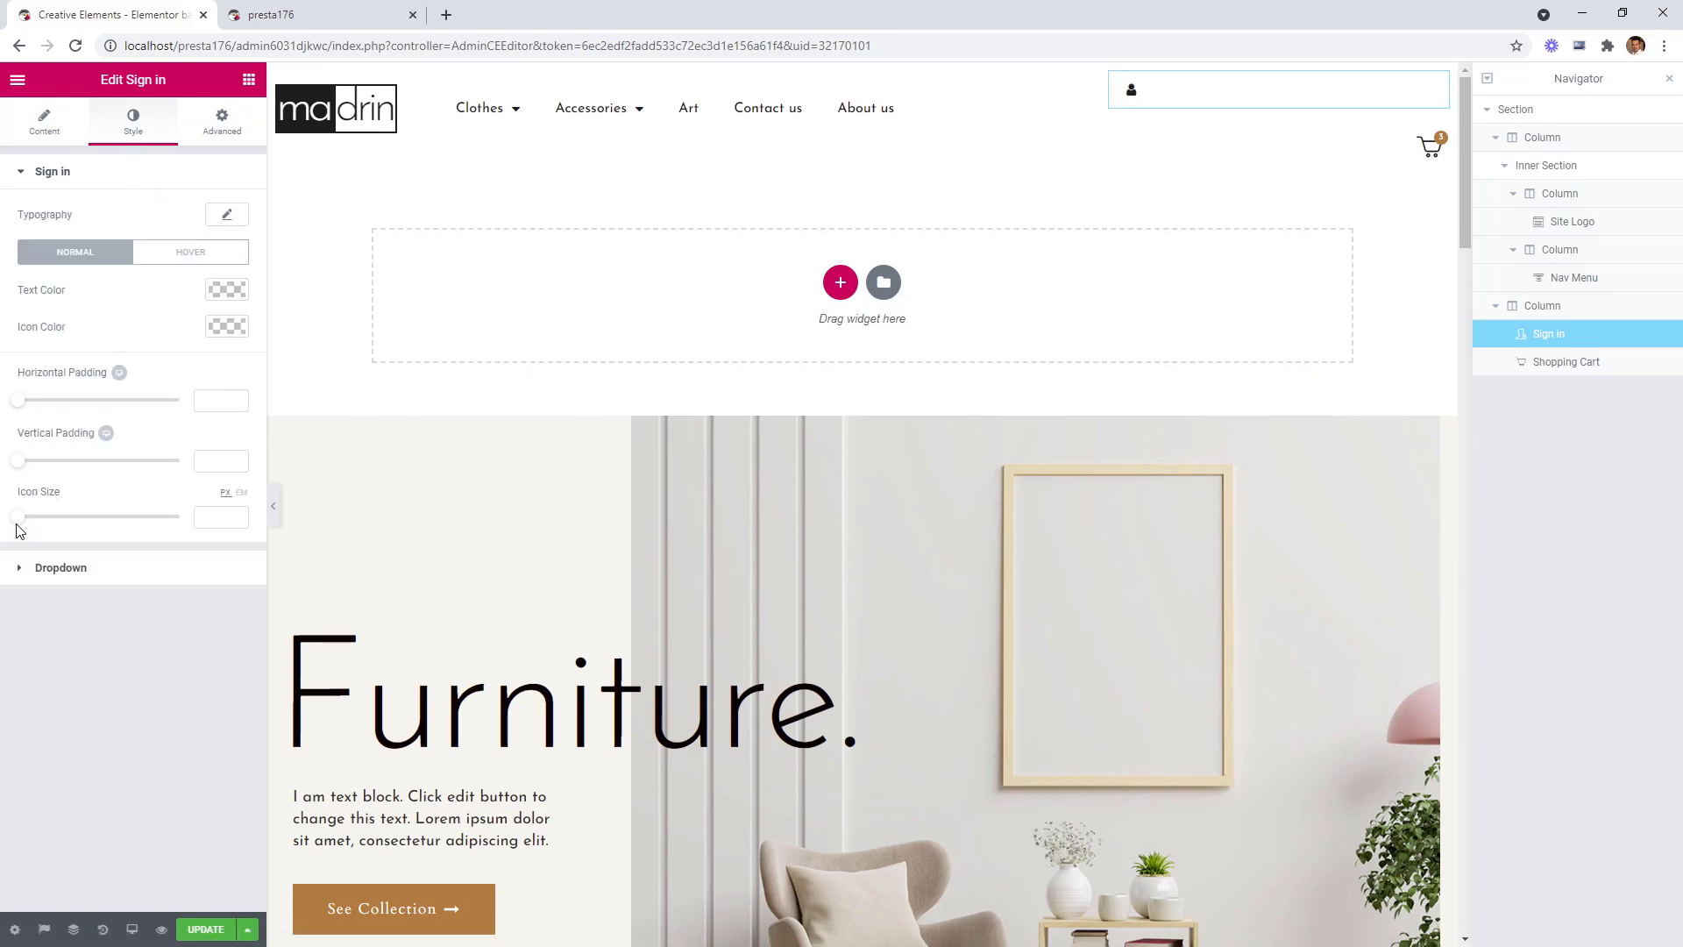
pyautogui.moveTo(18, 526); pyautogui.dragTo(97, 524)
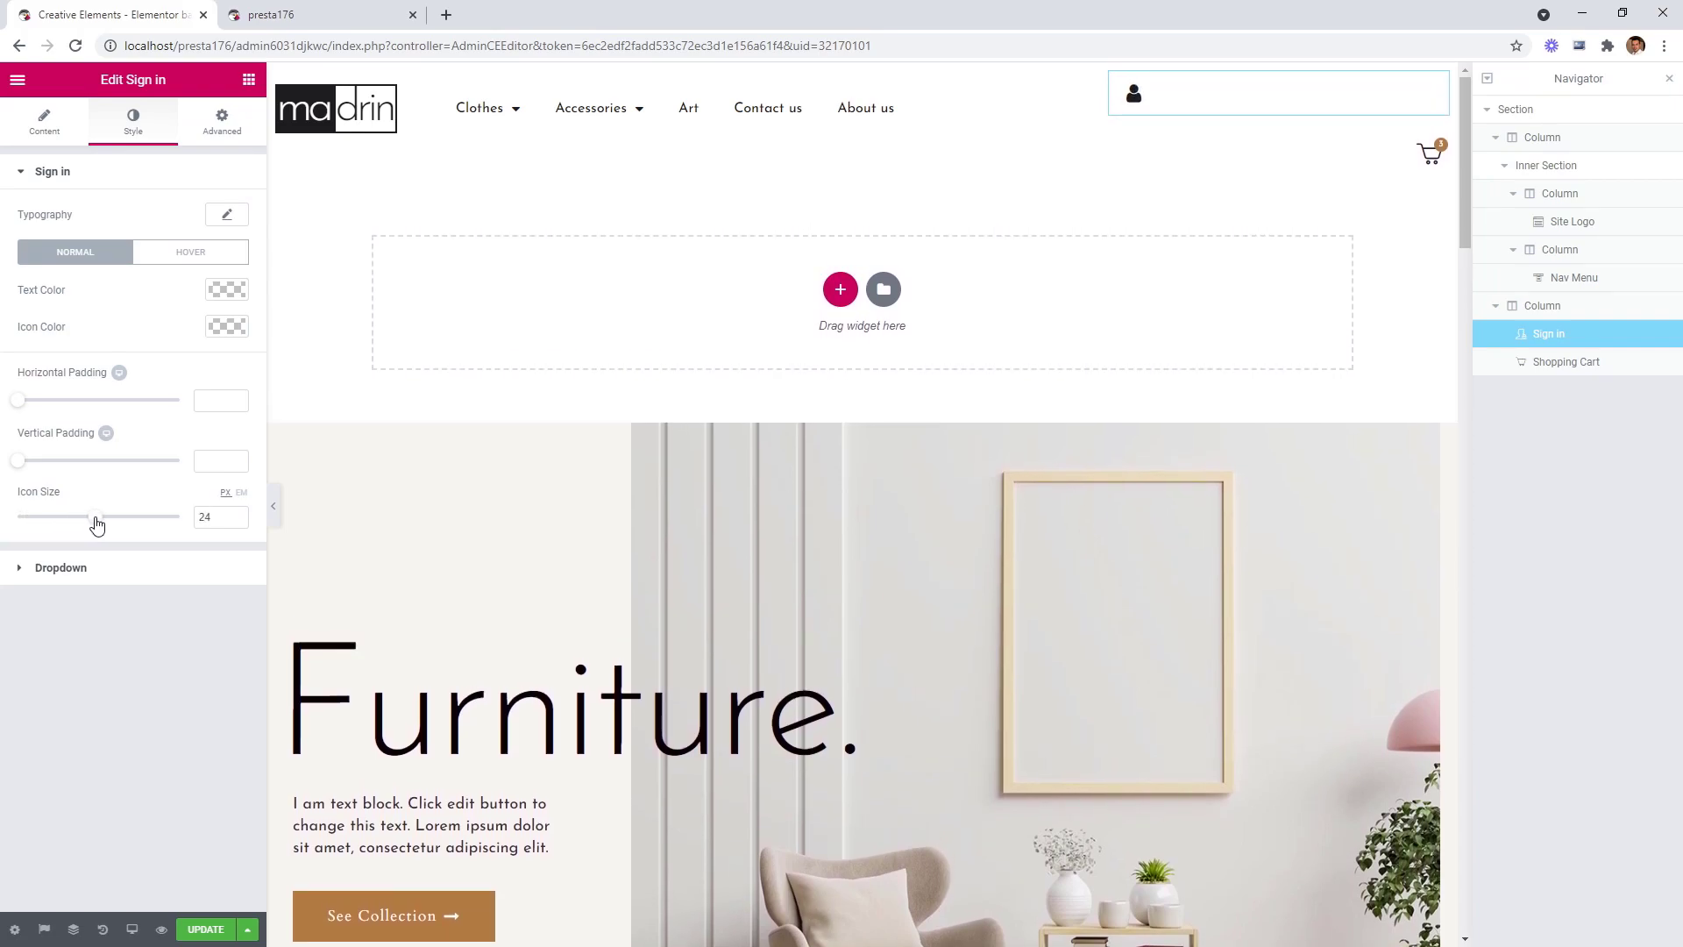
pyautogui.click(58, 130)
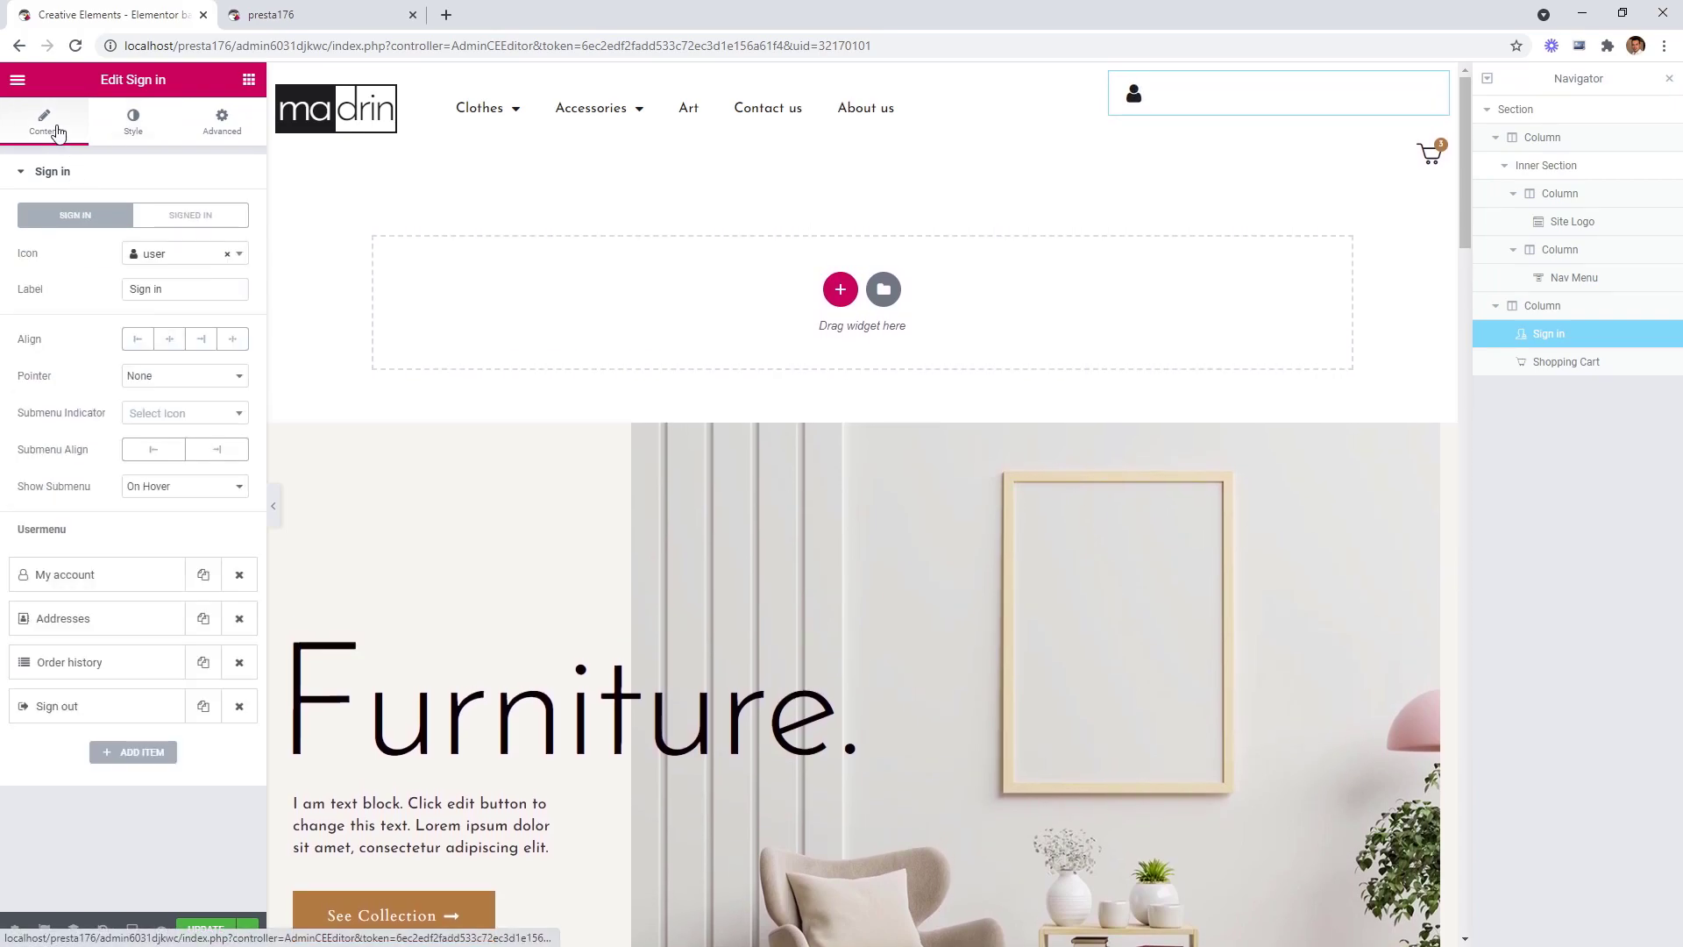
pyautogui.click(201, 261)
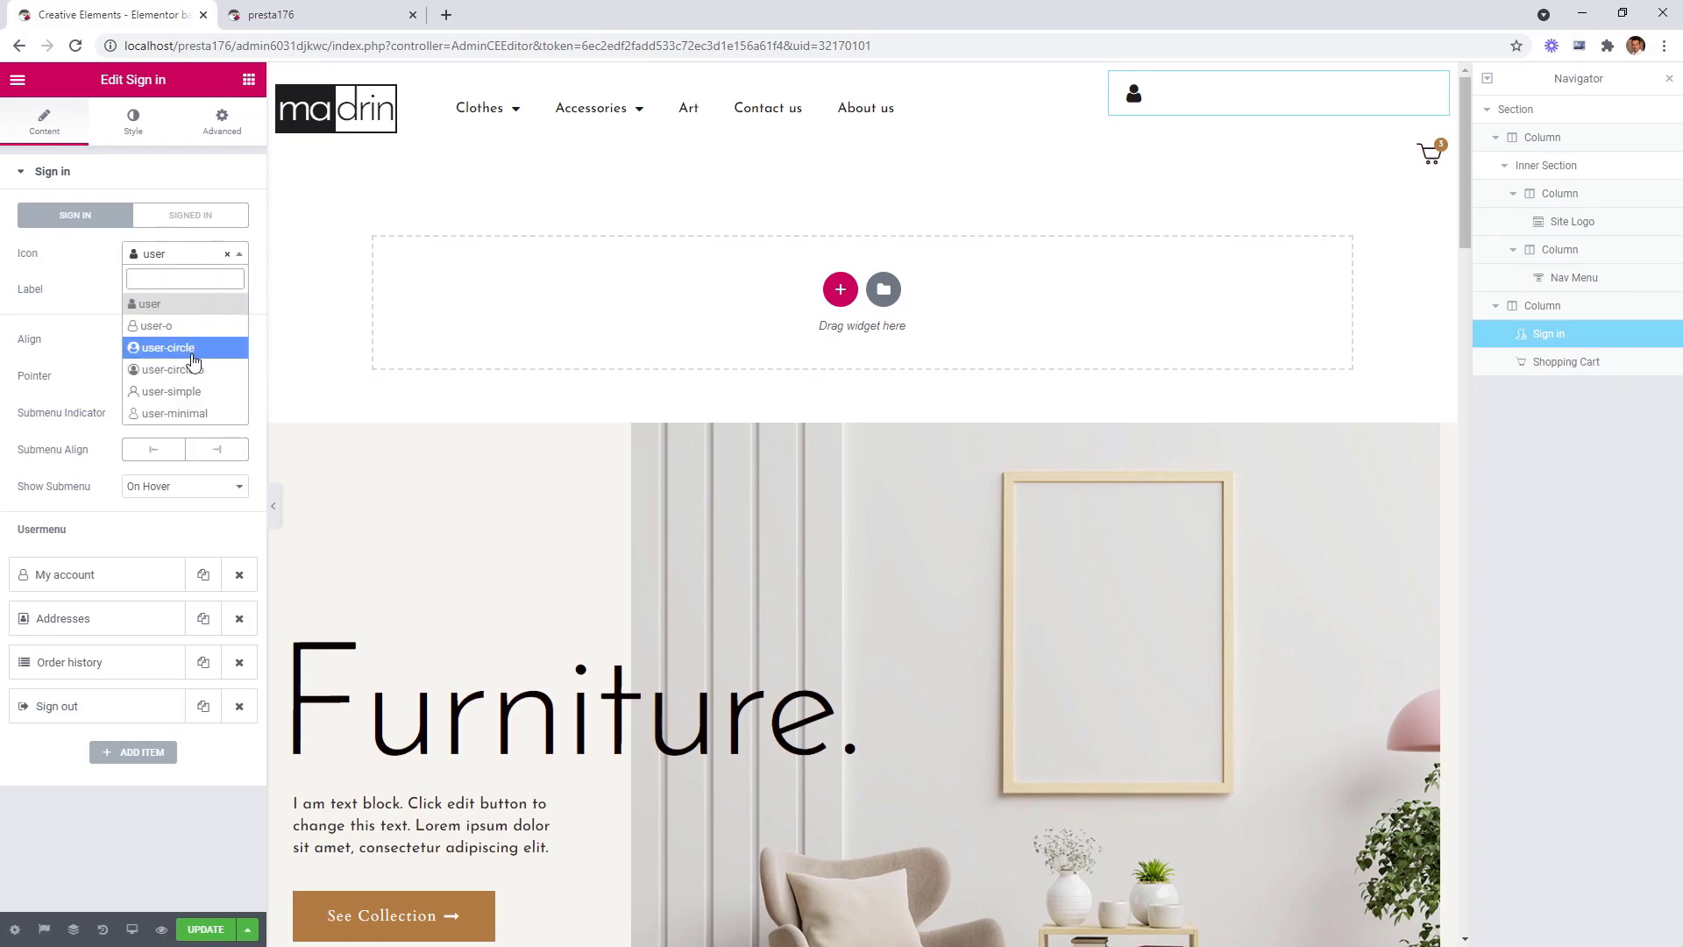
pyautogui.click(173, 392)
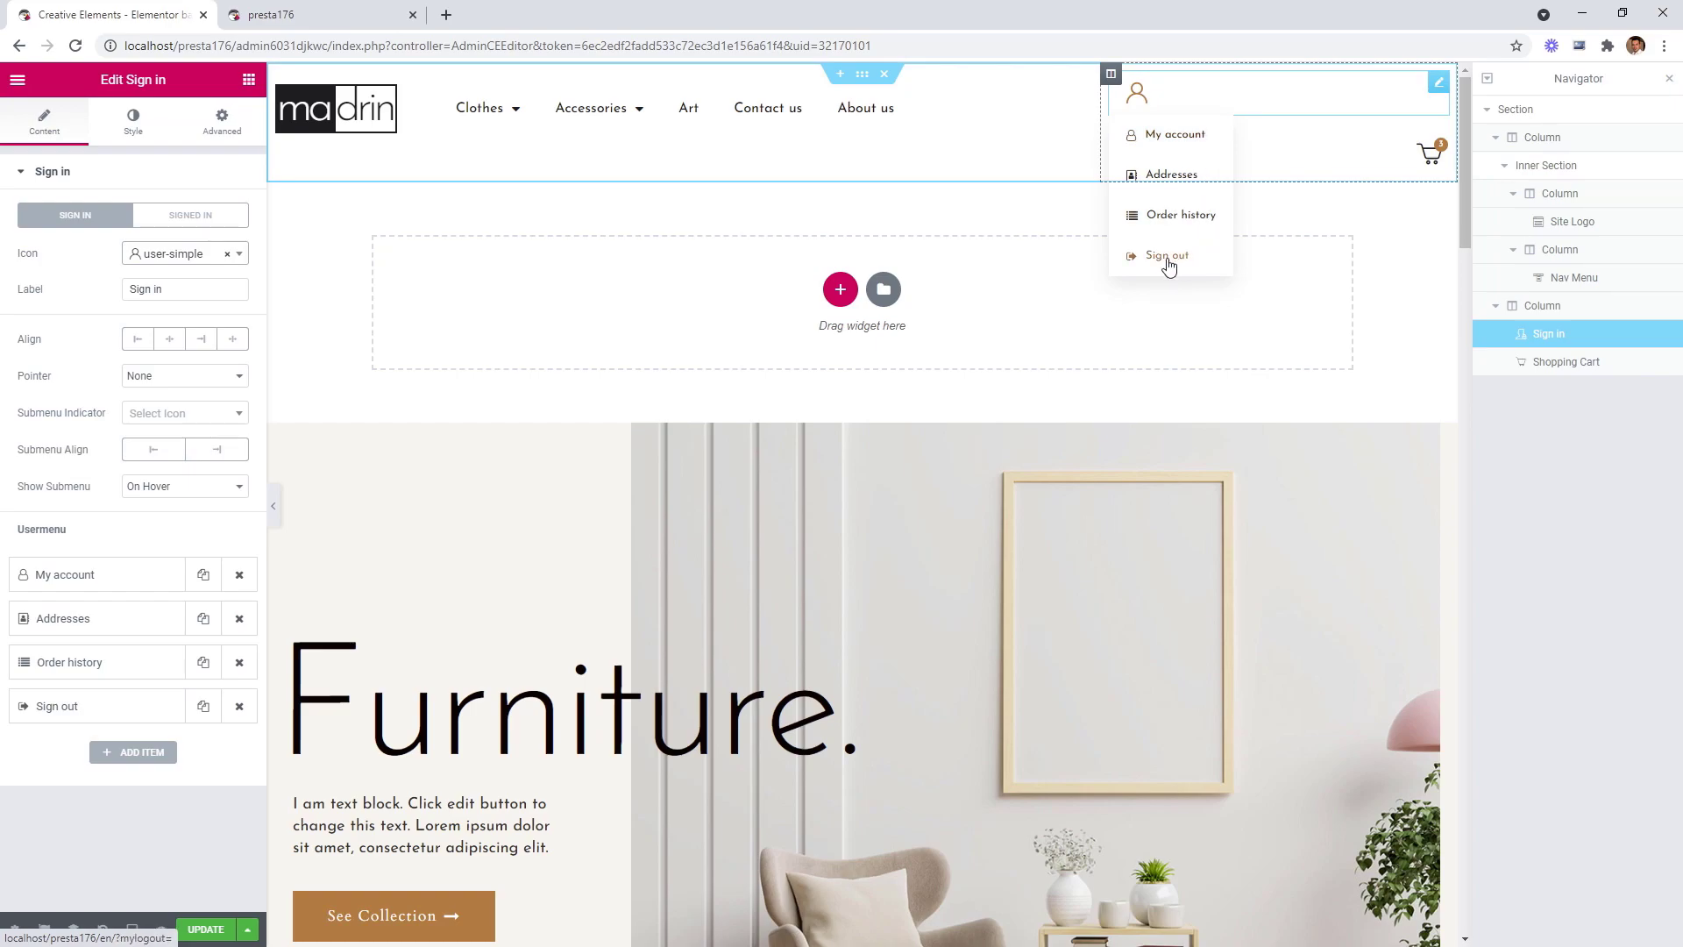
# Align the Sign in widget's submenu to the right.
pyautogui.click(198, 453)
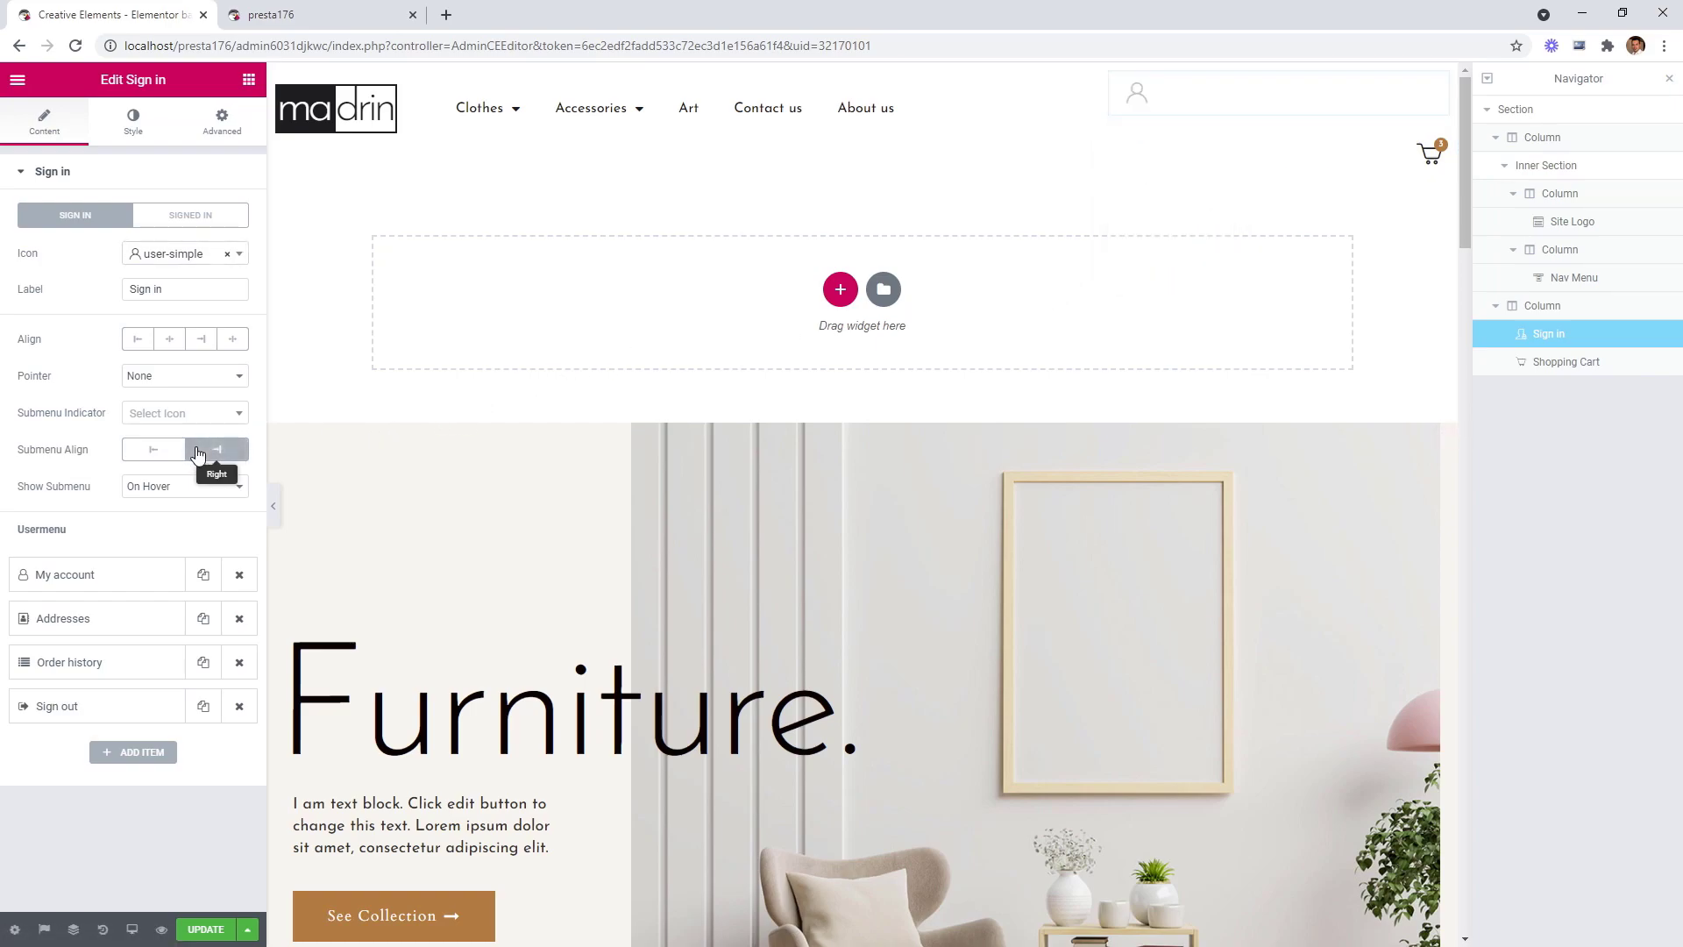
pyautogui.moveTo(1137, 109)
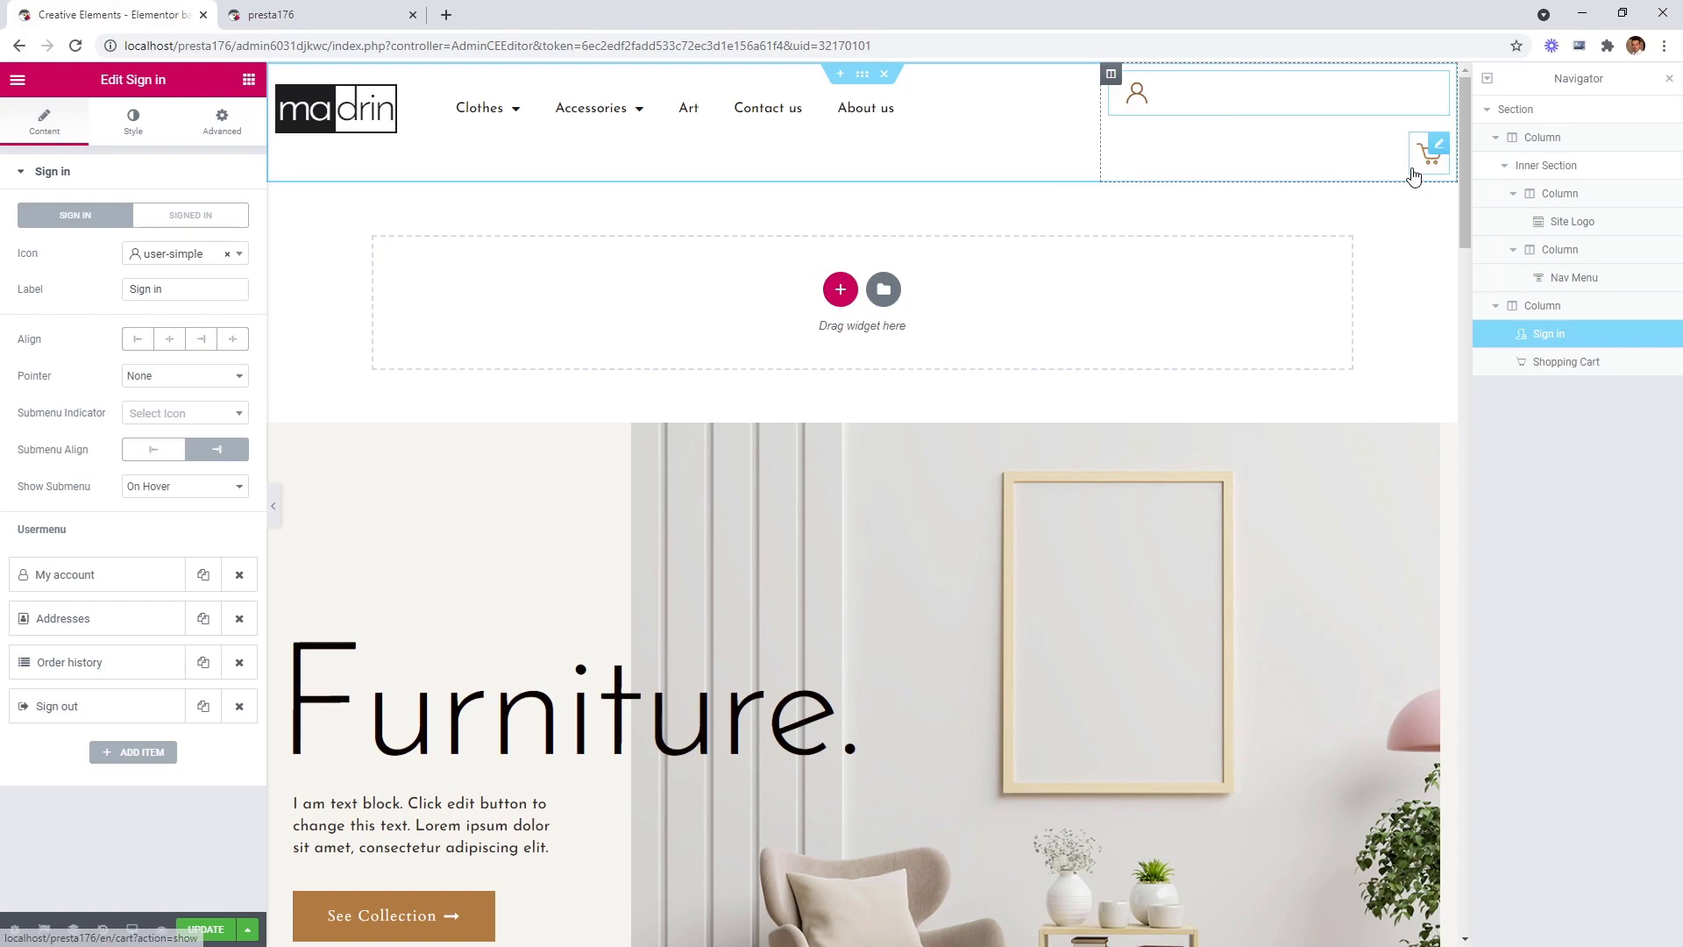
# Set the Sign in widget's width to Inline (auto) and its vertical alignment to Center.
pyautogui.click(217, 138)
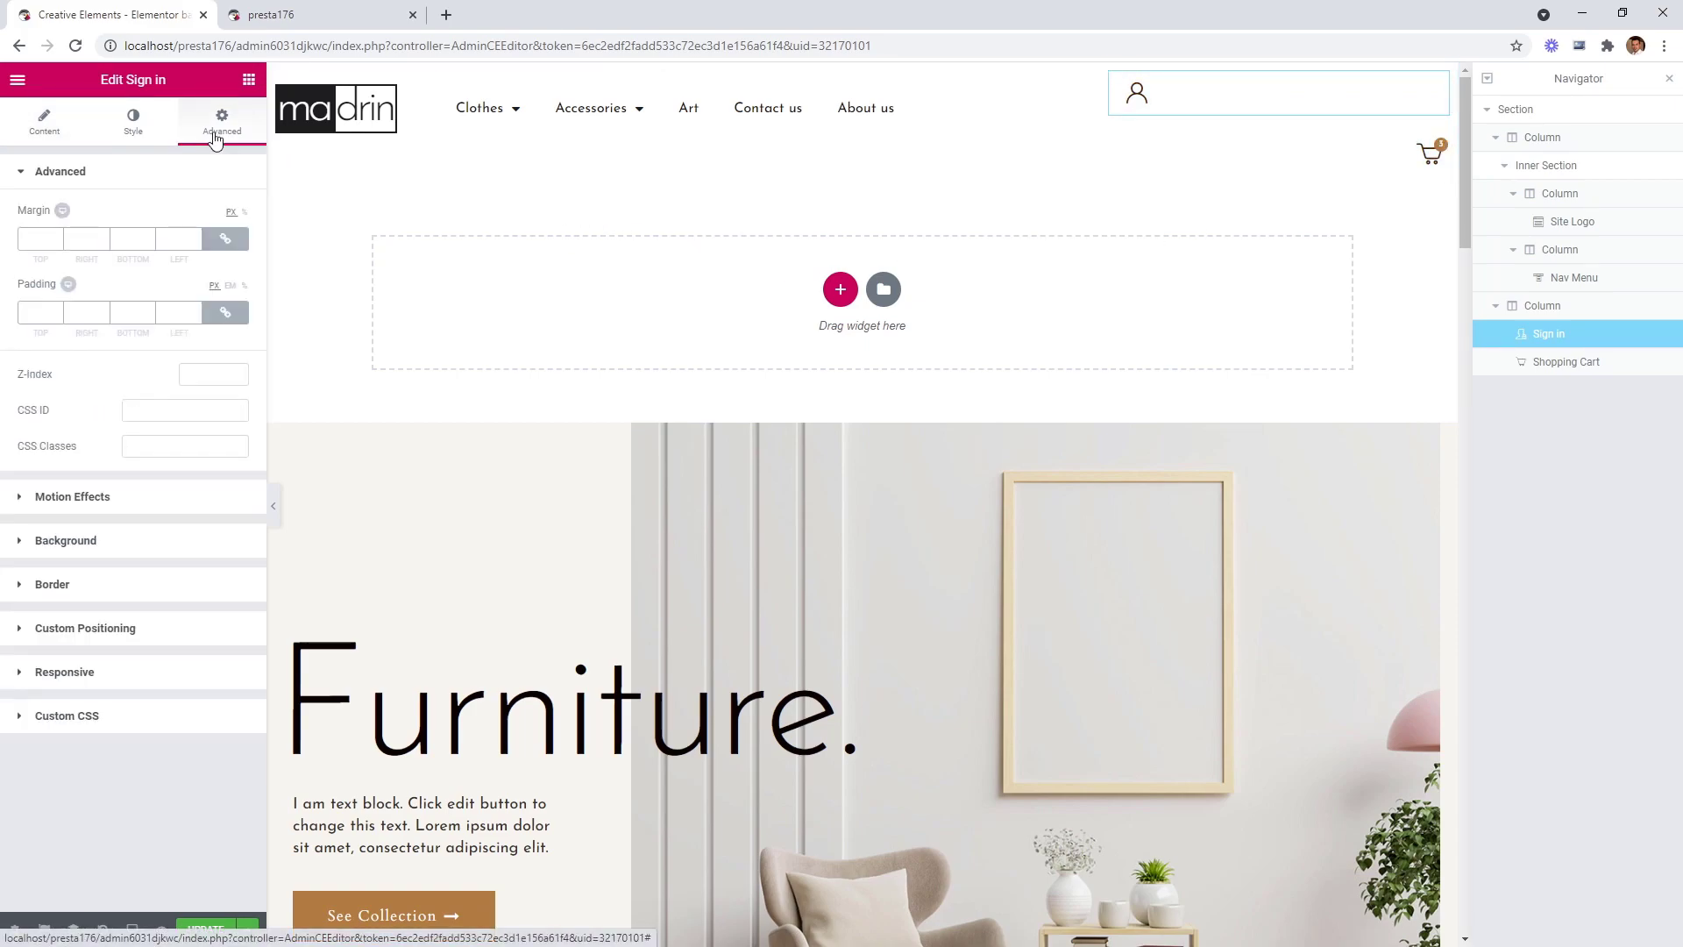
pyautogui.click(174, 629)
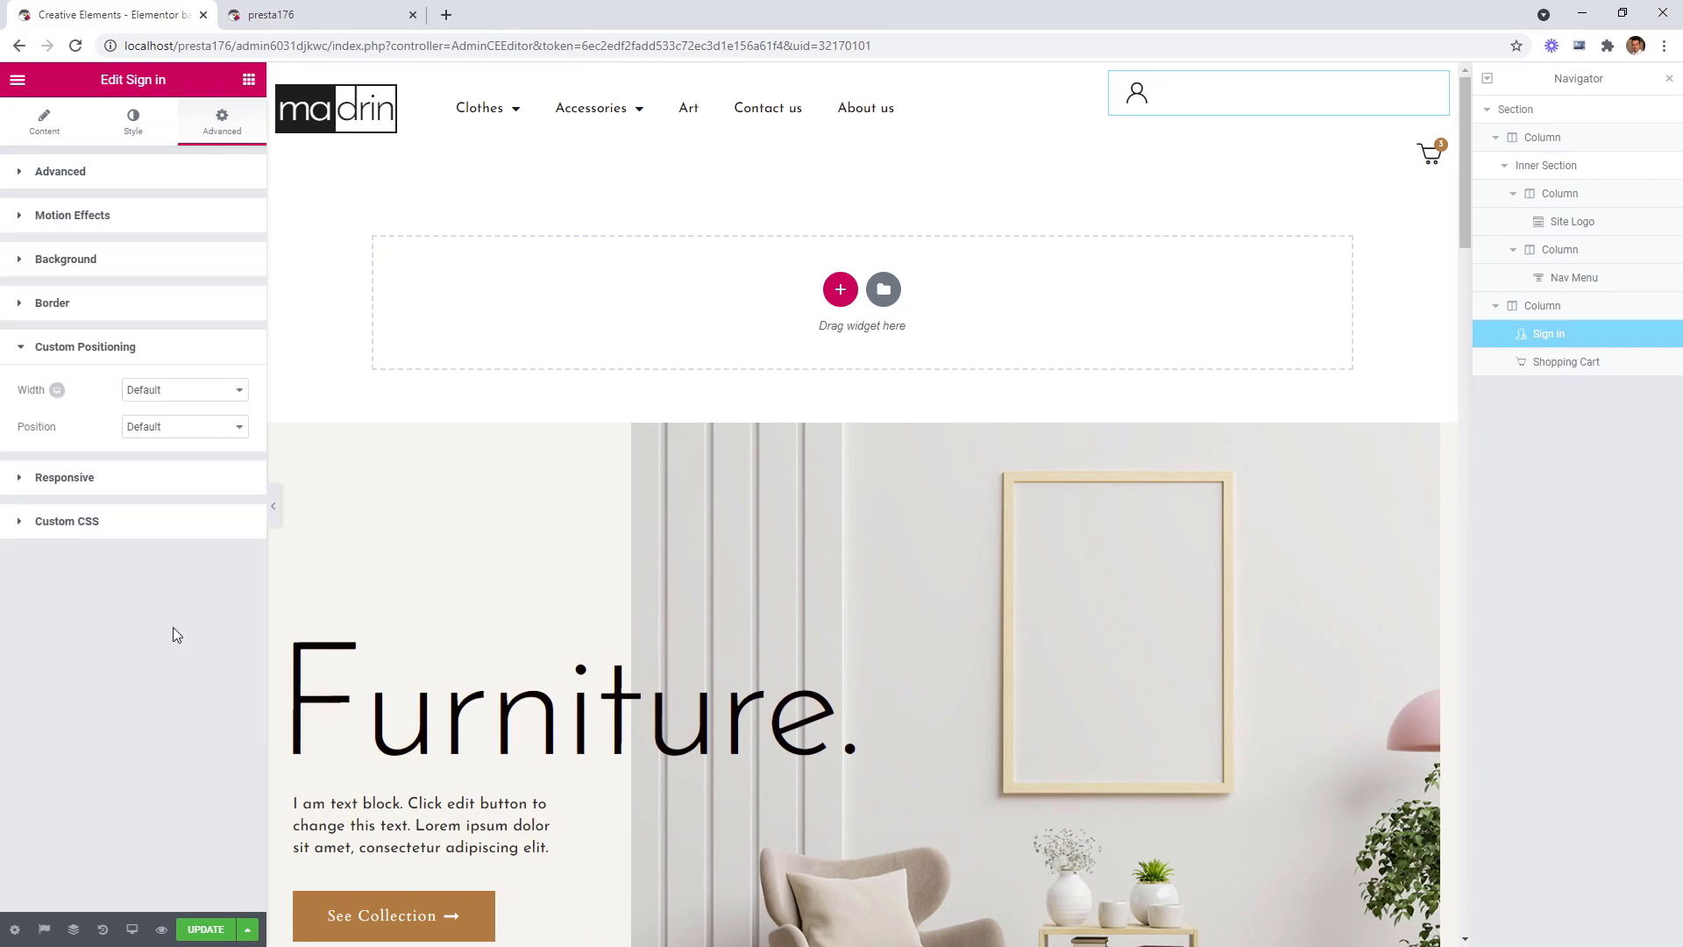
pyautogui.click(159, 396)
pyautogui.click(166, 435)
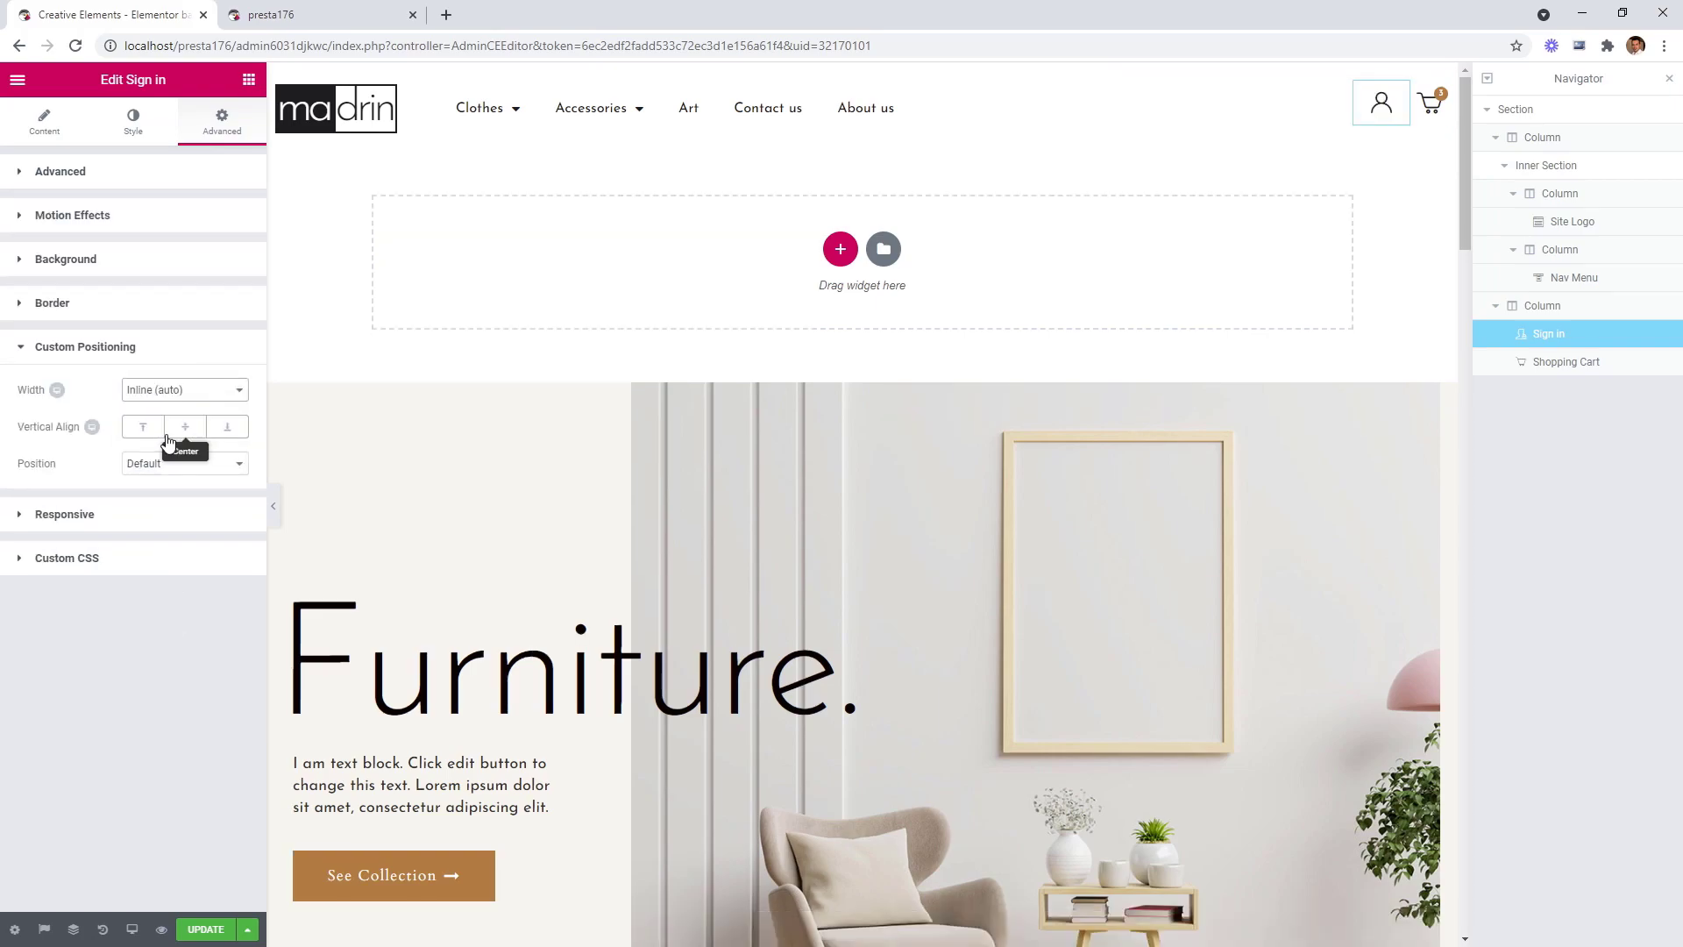
pyautogui.click(184, 428)
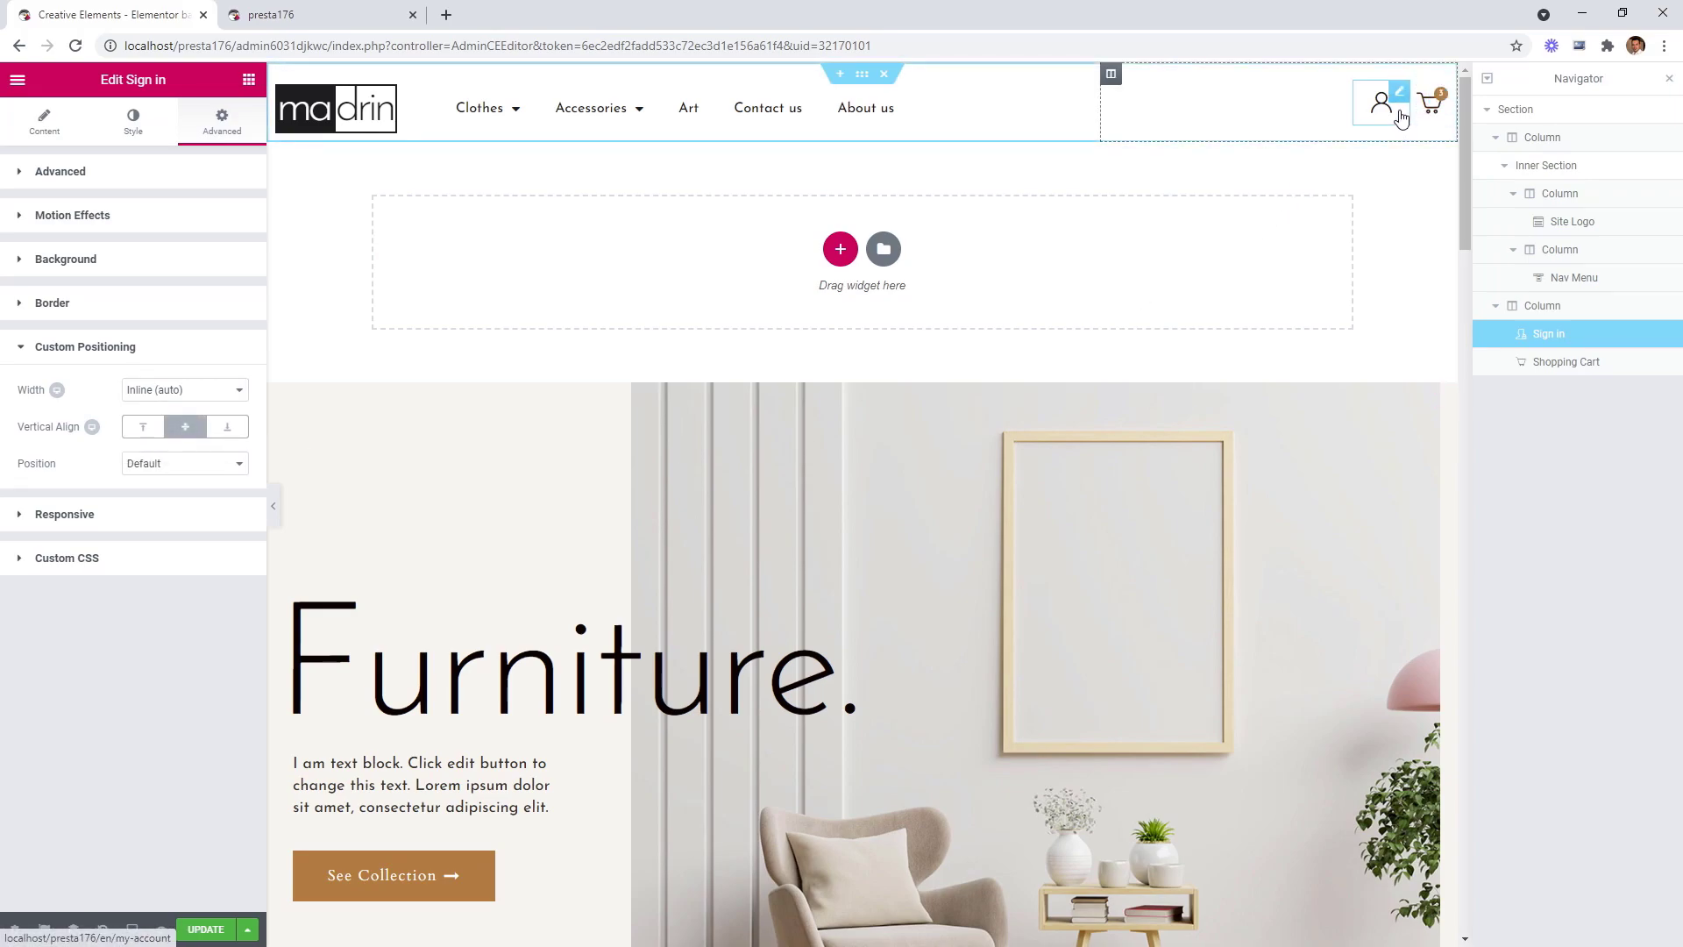
pyautogui.moveTo(1395, 116)
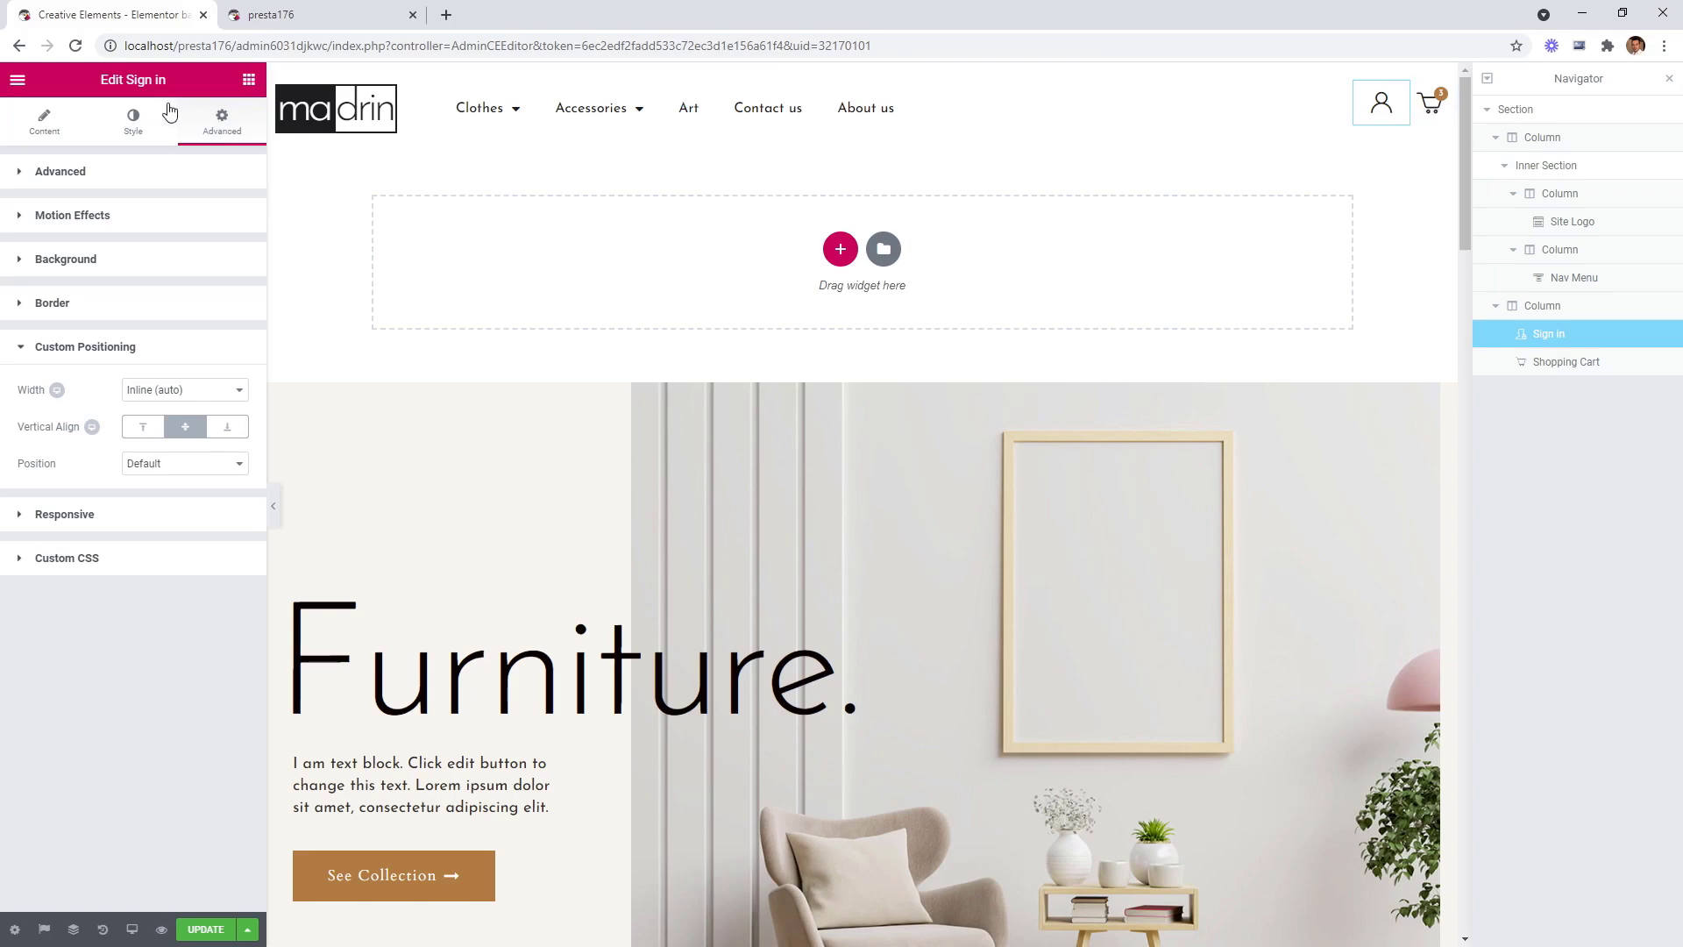
# Set the Sign in widget's horizontal padding to 4 and vertical padding to 8, and preview the header at full width.
pyautogui.click(133, 121)
pyautogui.moveTo(19, 406); pyautogui.dragTo(43, 405)
pyautogui.moveTo(20, 460); pyautogui.dragTo(45, 464)
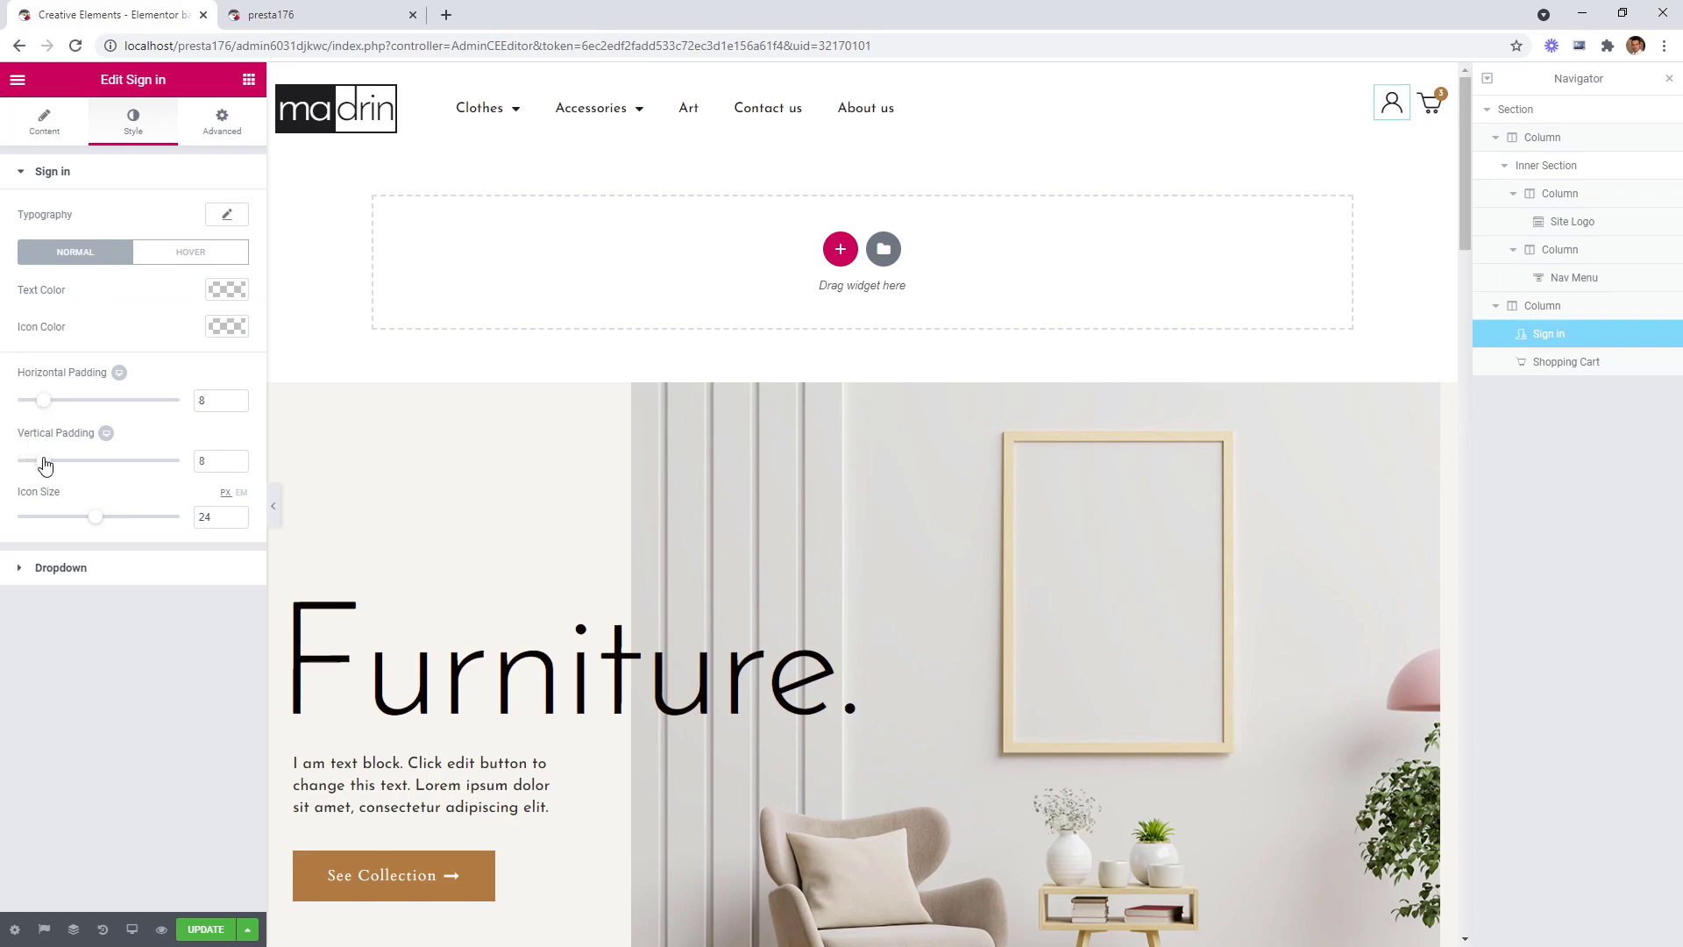
pyautogui.moveTo(41, 408); pyautogui.dragTo(31, 408)
pyautogui.click(273, 506)
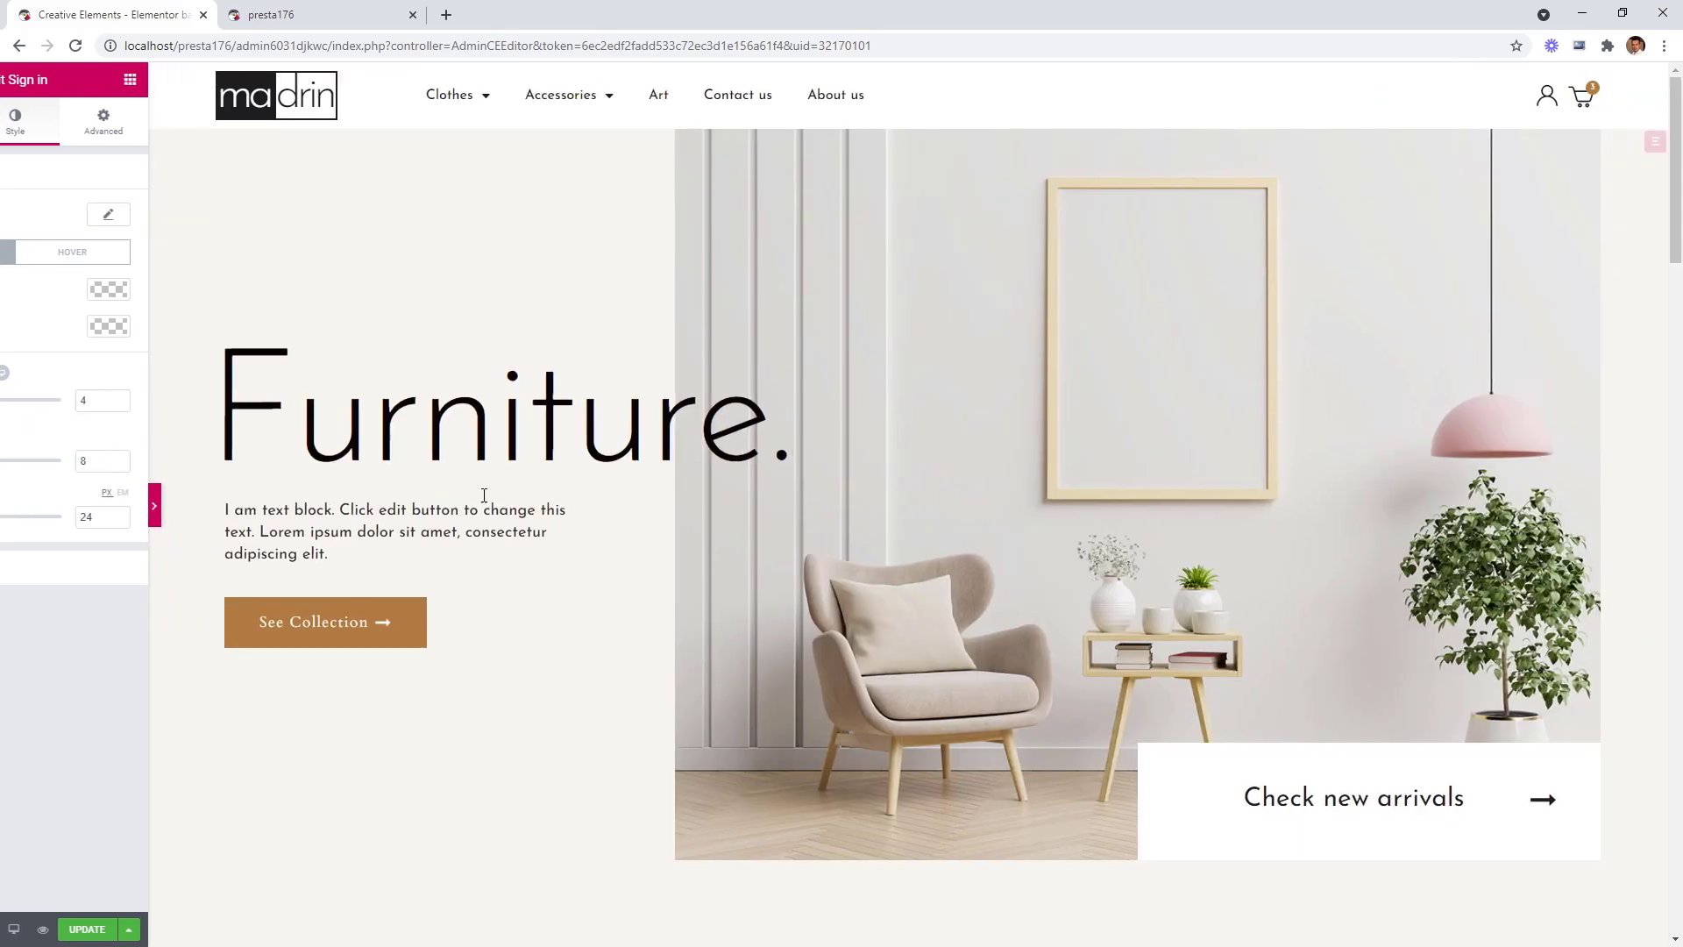
pyautogui.moveTo(1473, 100)
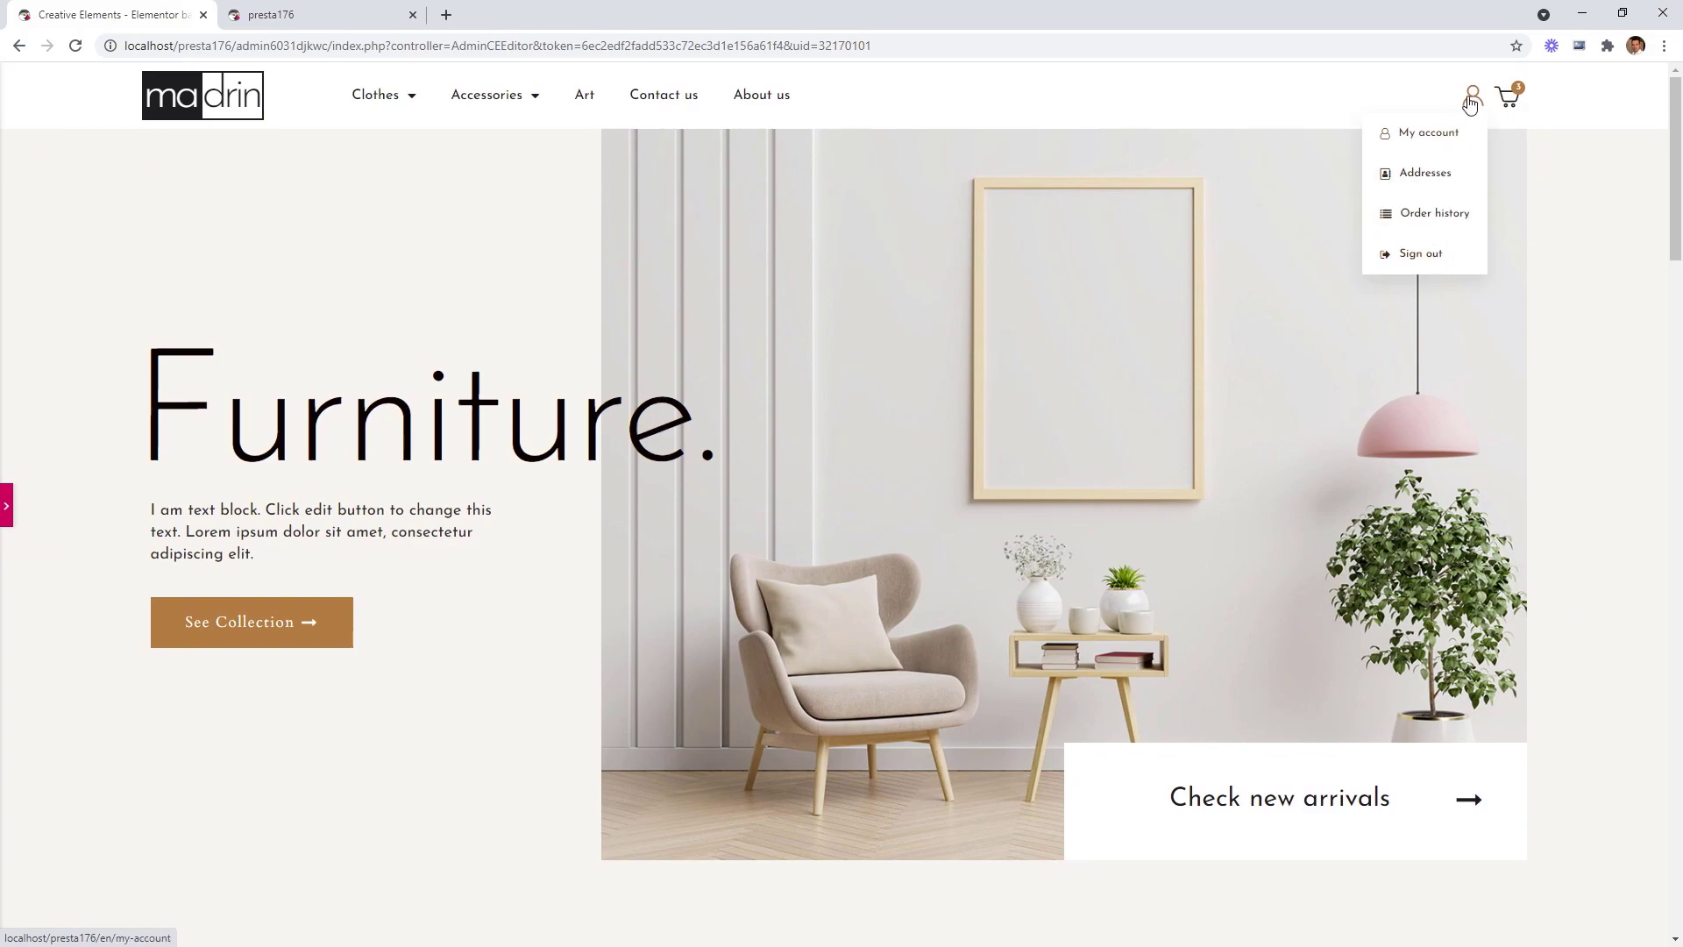
pyautogui.click(8, 517)
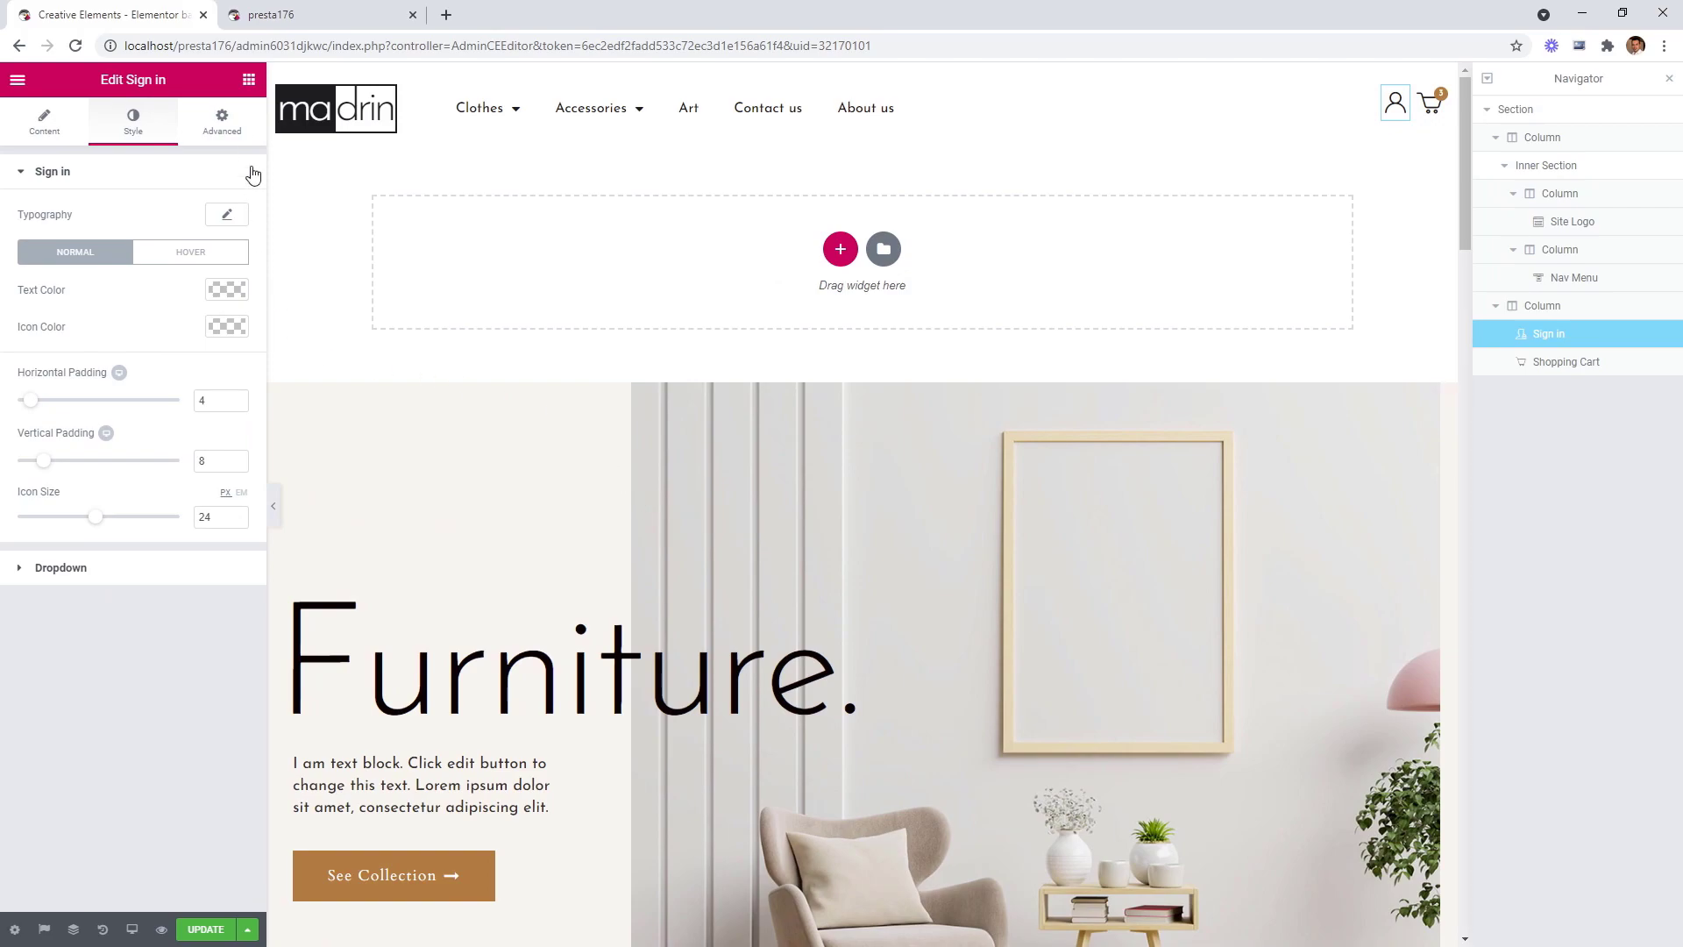
# Add an AJAX Search widget before the Sign in widget, with the Minimal skin and size 42.
pyautogui.click(249, 81)
pyautogui.moveTo(70, 373); pyautogui.dragTo(1386, 91)
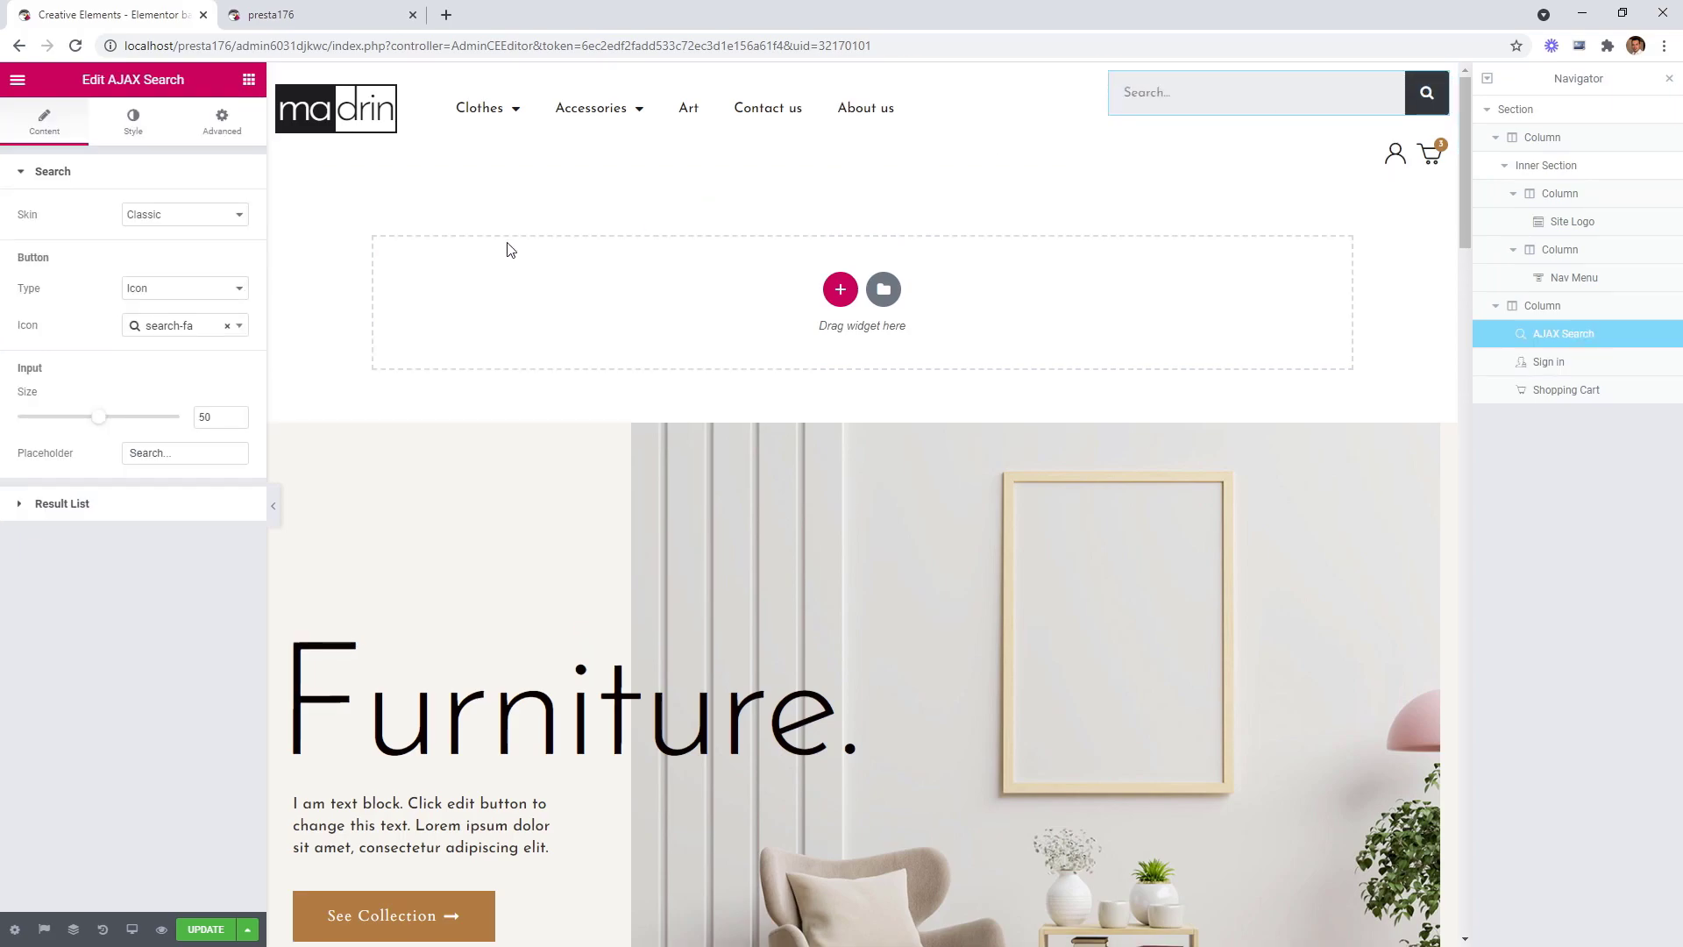
pyautogui.click(177, 216)
pyautogui.click(147, 246)
pyautogui.moveTo(104, 322); pyautogui.dragTo(84, 326)
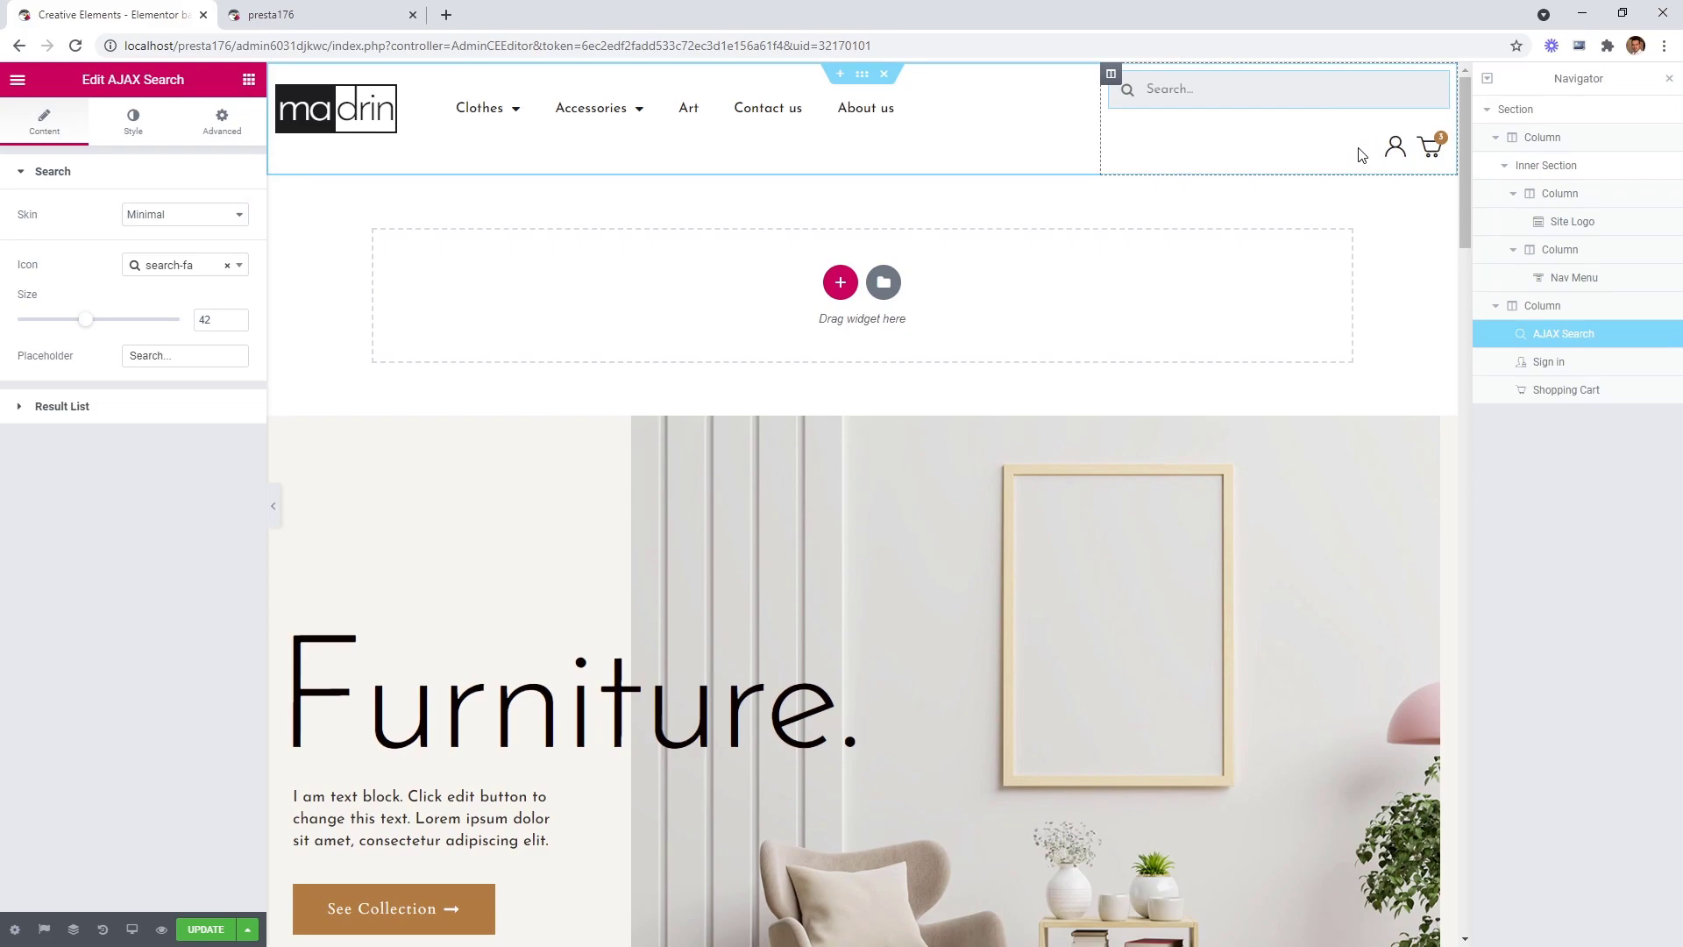
# Give the AJAX Search widget a custom width of 254 px and center it vertically.
pyautogui.click(209, 125)
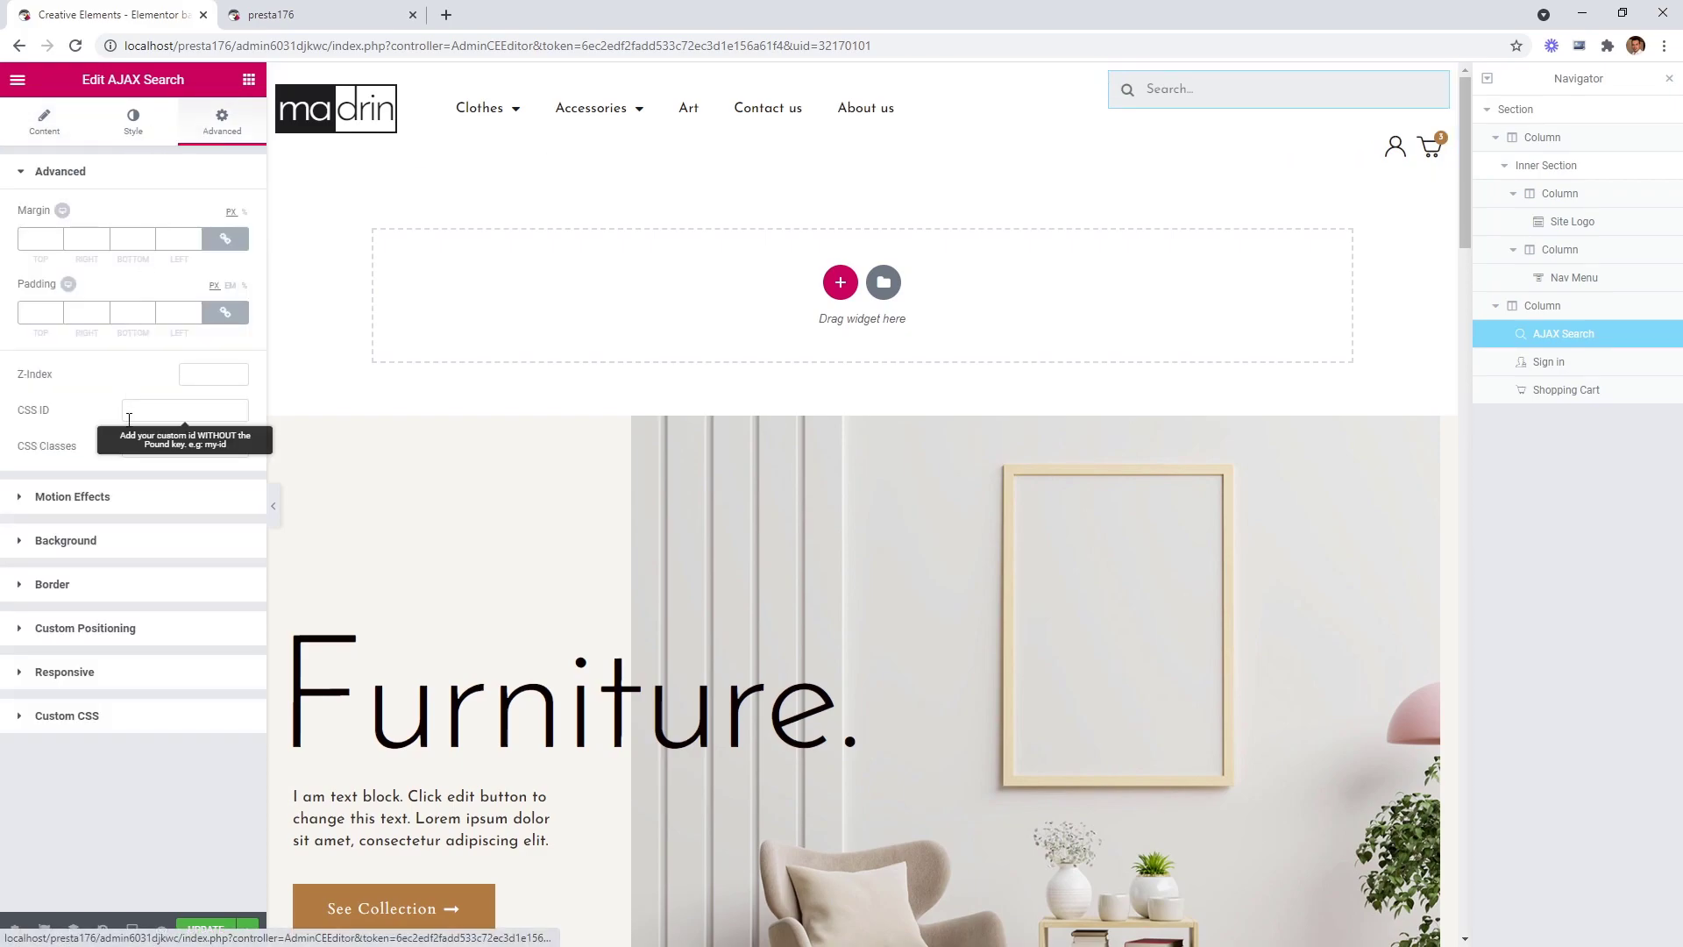
pyautogui.click(138, 624)
pyautogui.click(176, 396)
pyautogui.click(165, 445)
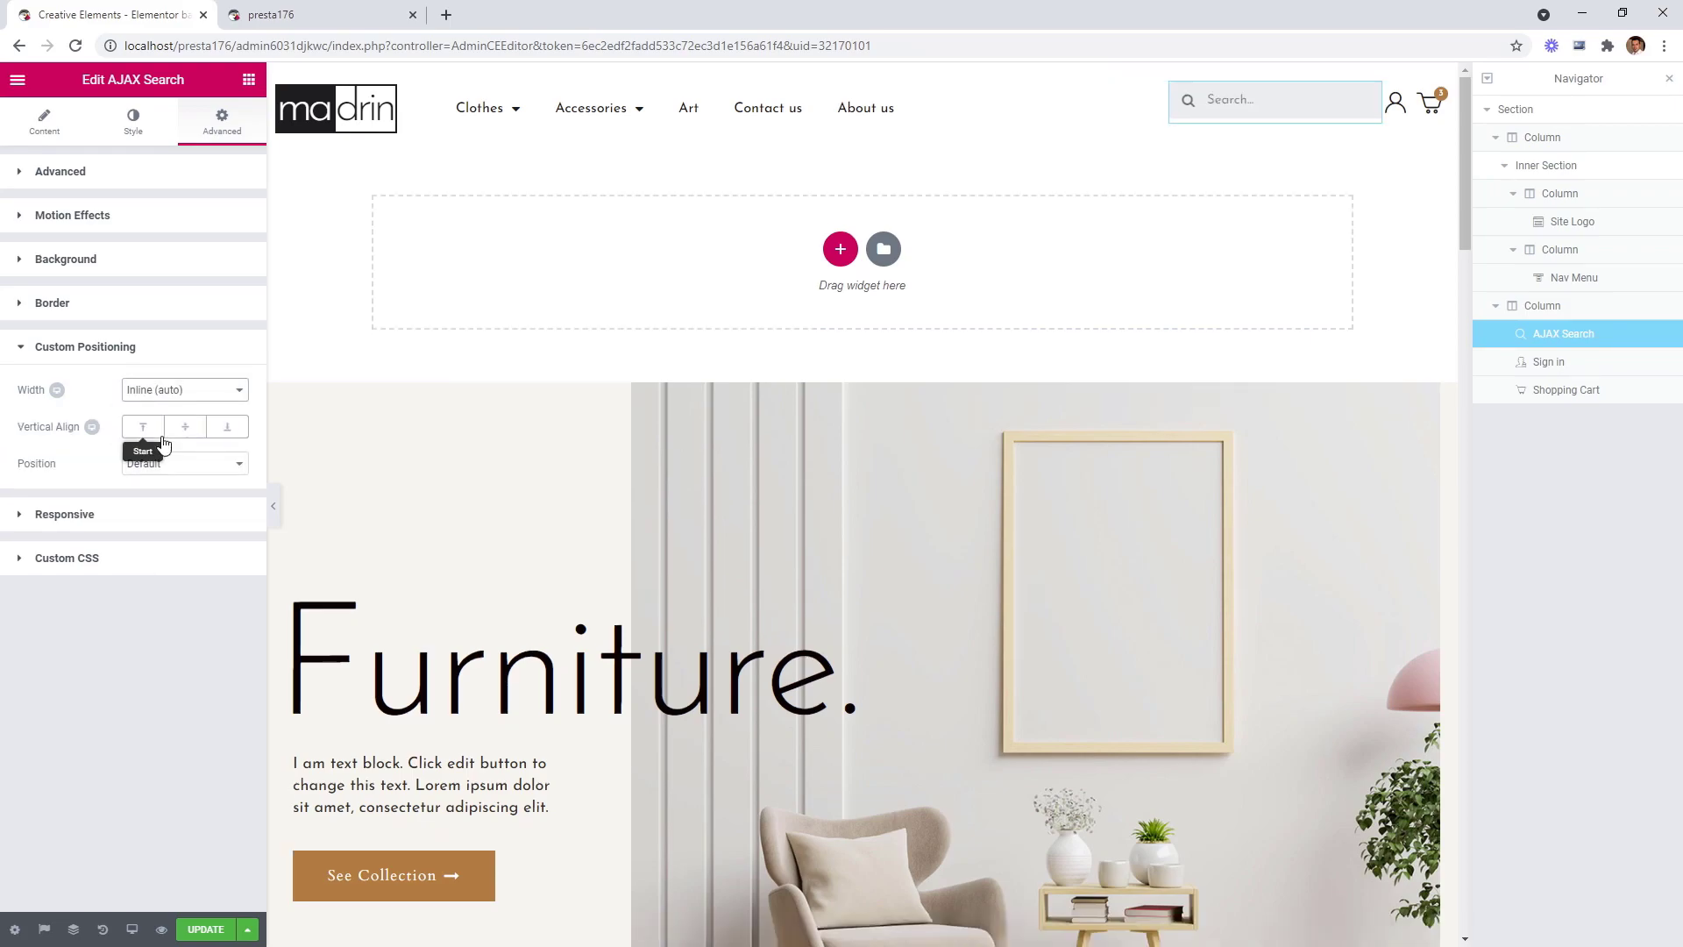
pyautogui.click(163, 391)
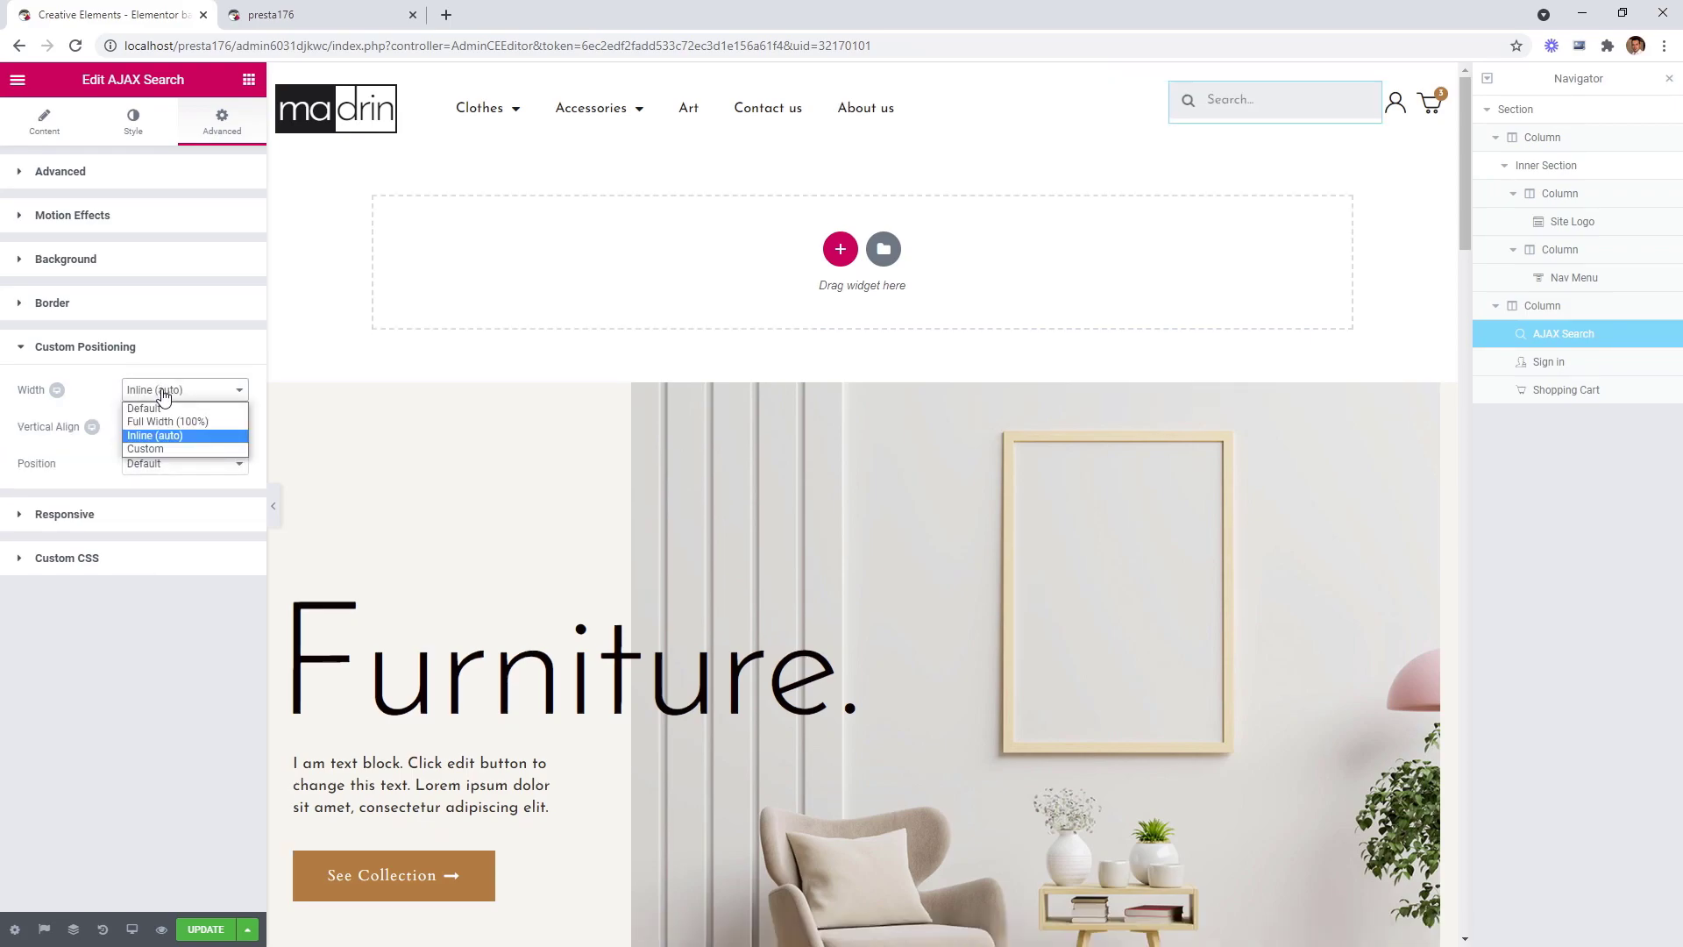
pyautogui.click(178, 447)
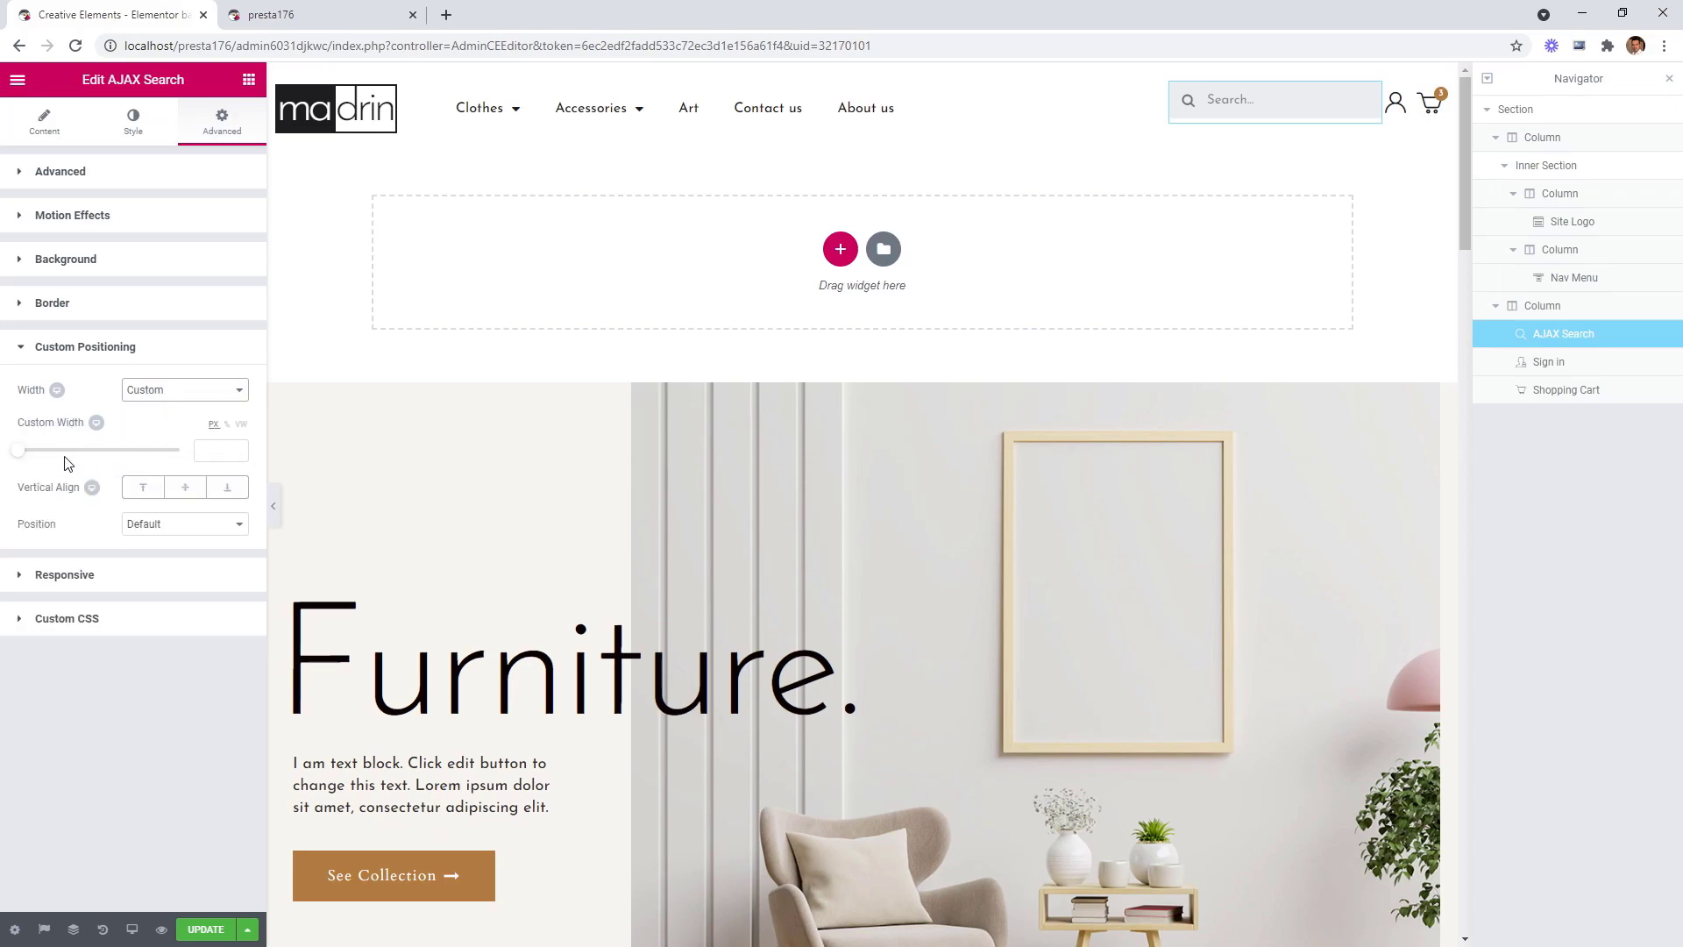
pyautogui.moveTo(21, 456); pyautogui.dragTo(55, 463)
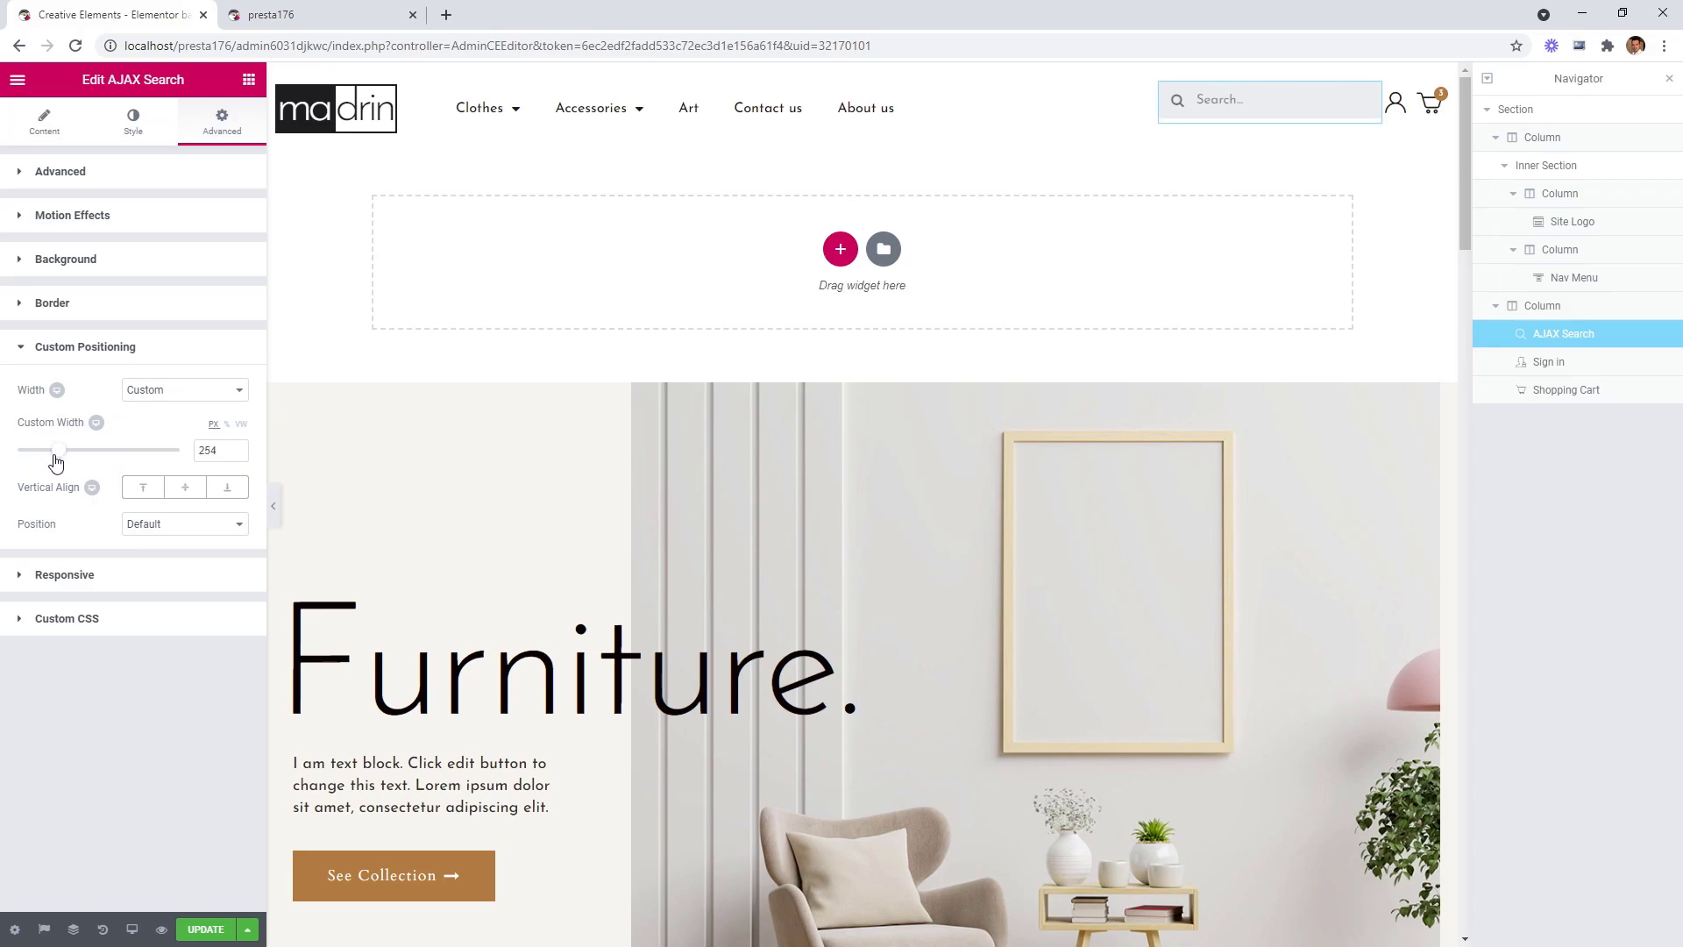
pyautogui.click(190, 498)
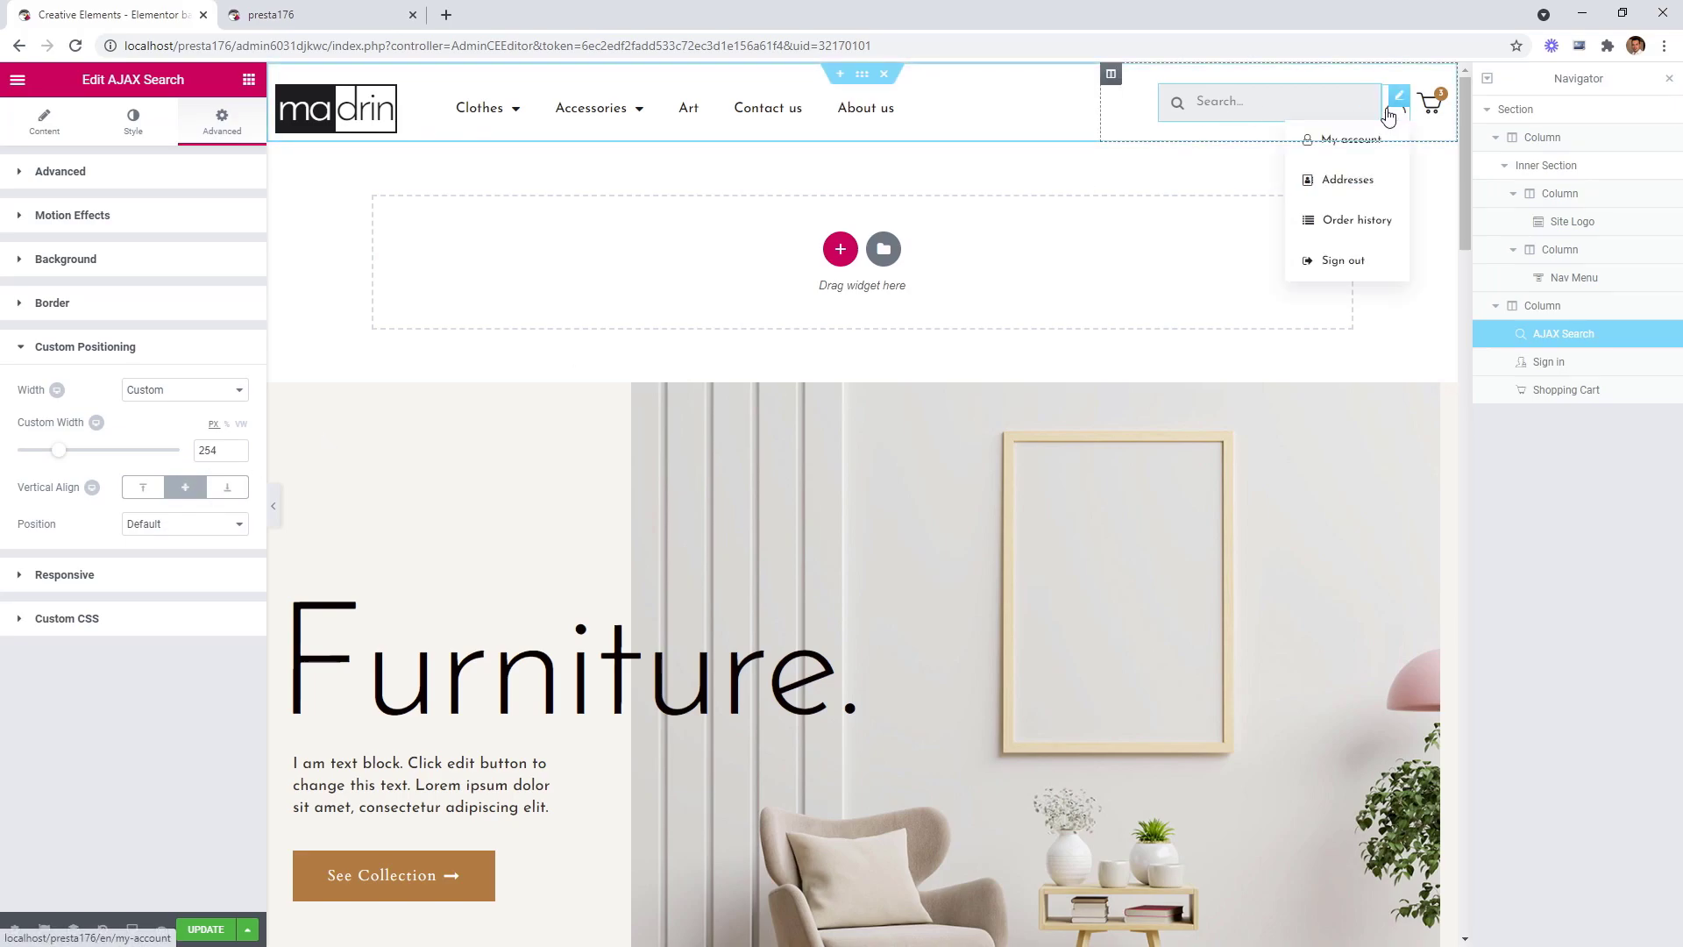
# Unlink the AJAX Search widget's margins and set only the right margin to 8 px, previewing the header at full width.
pyautogui.click(146, 172)
pyautogui.click(225, 239)
pyautogui.moveTo(96, 240); pyautogui.dragTo(58, 246)
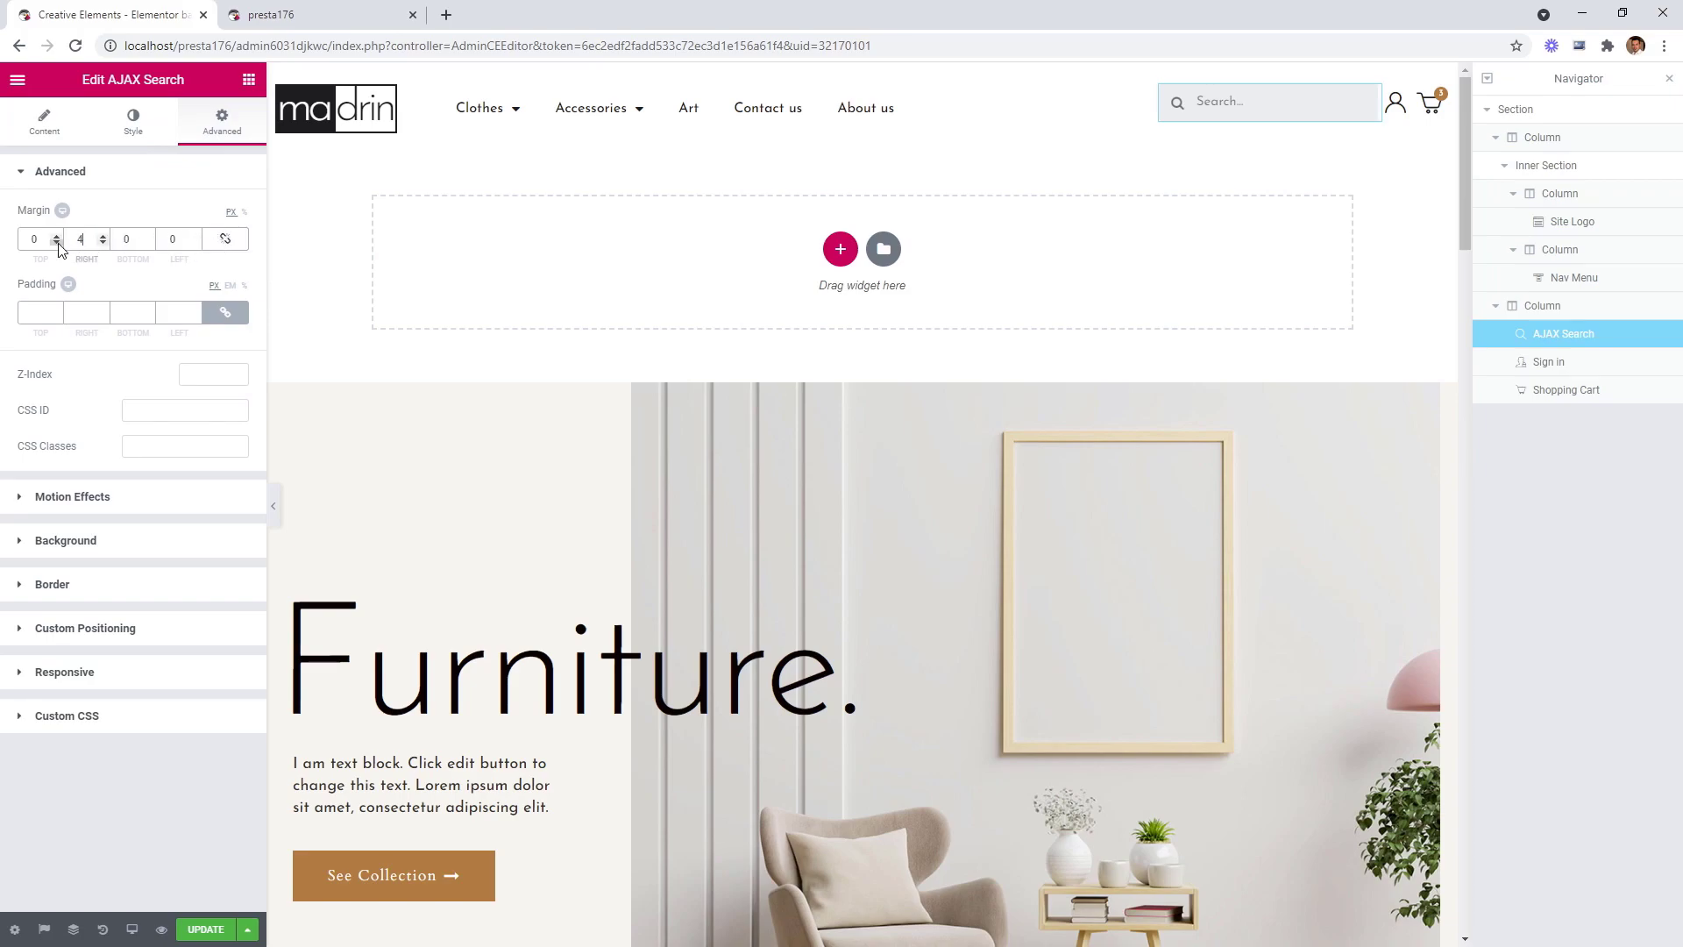
pyautogui.click(273, 506)
pyautogui.moveTo(1462, 105)
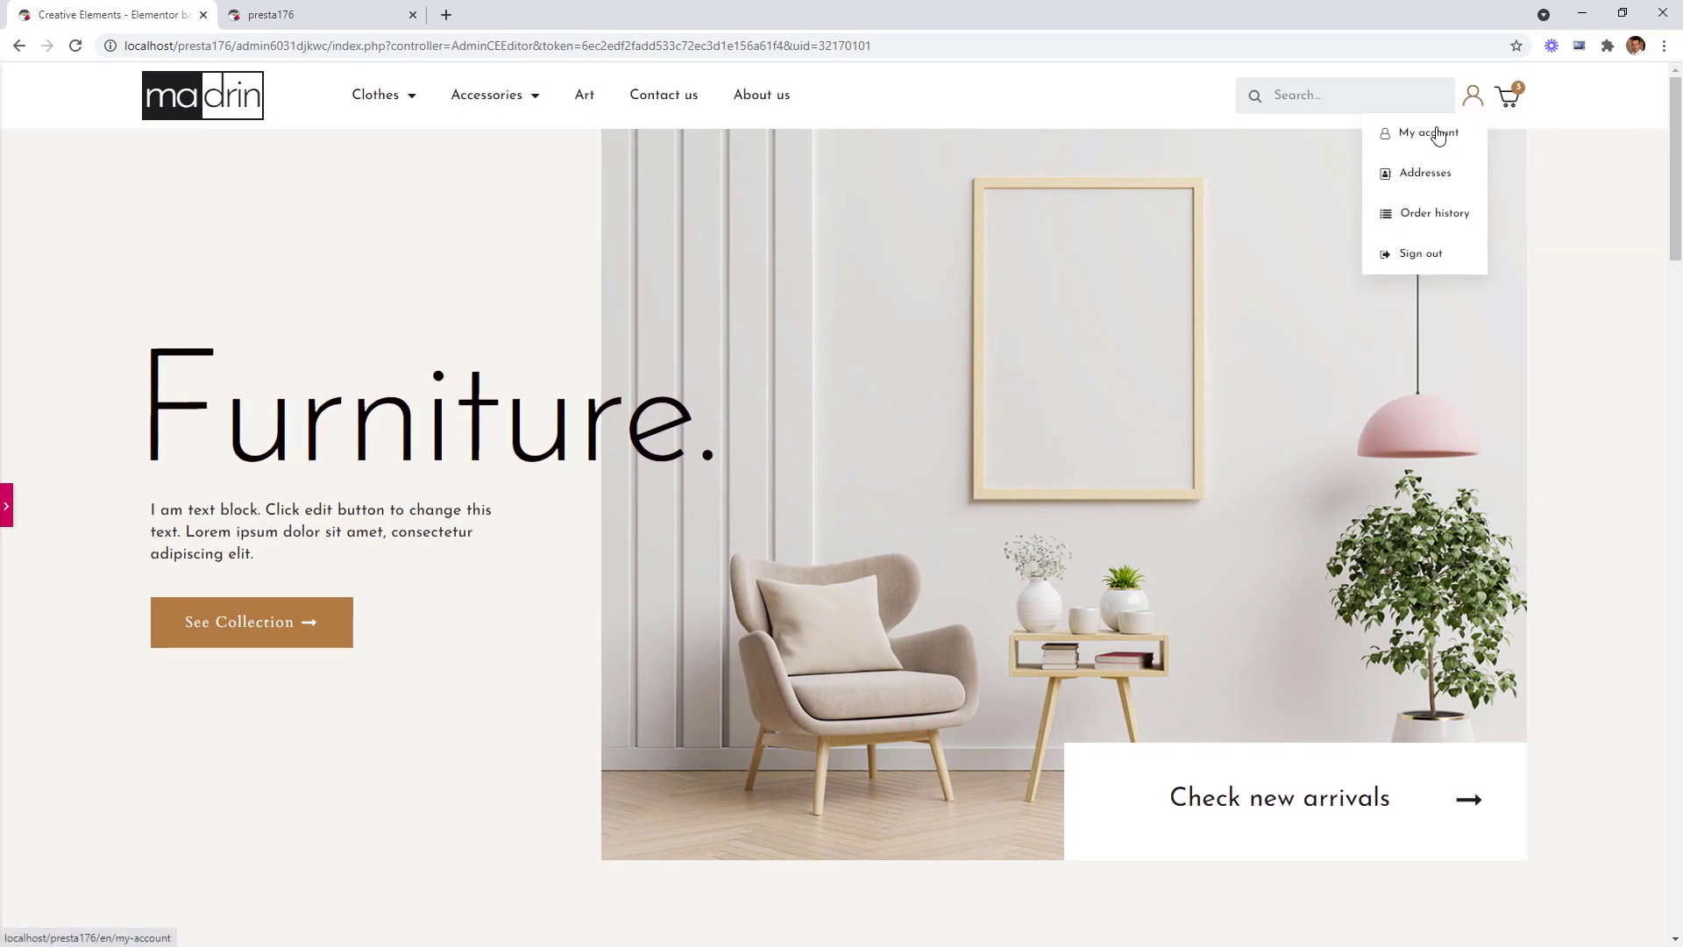
pyautogui.click(8, 504)
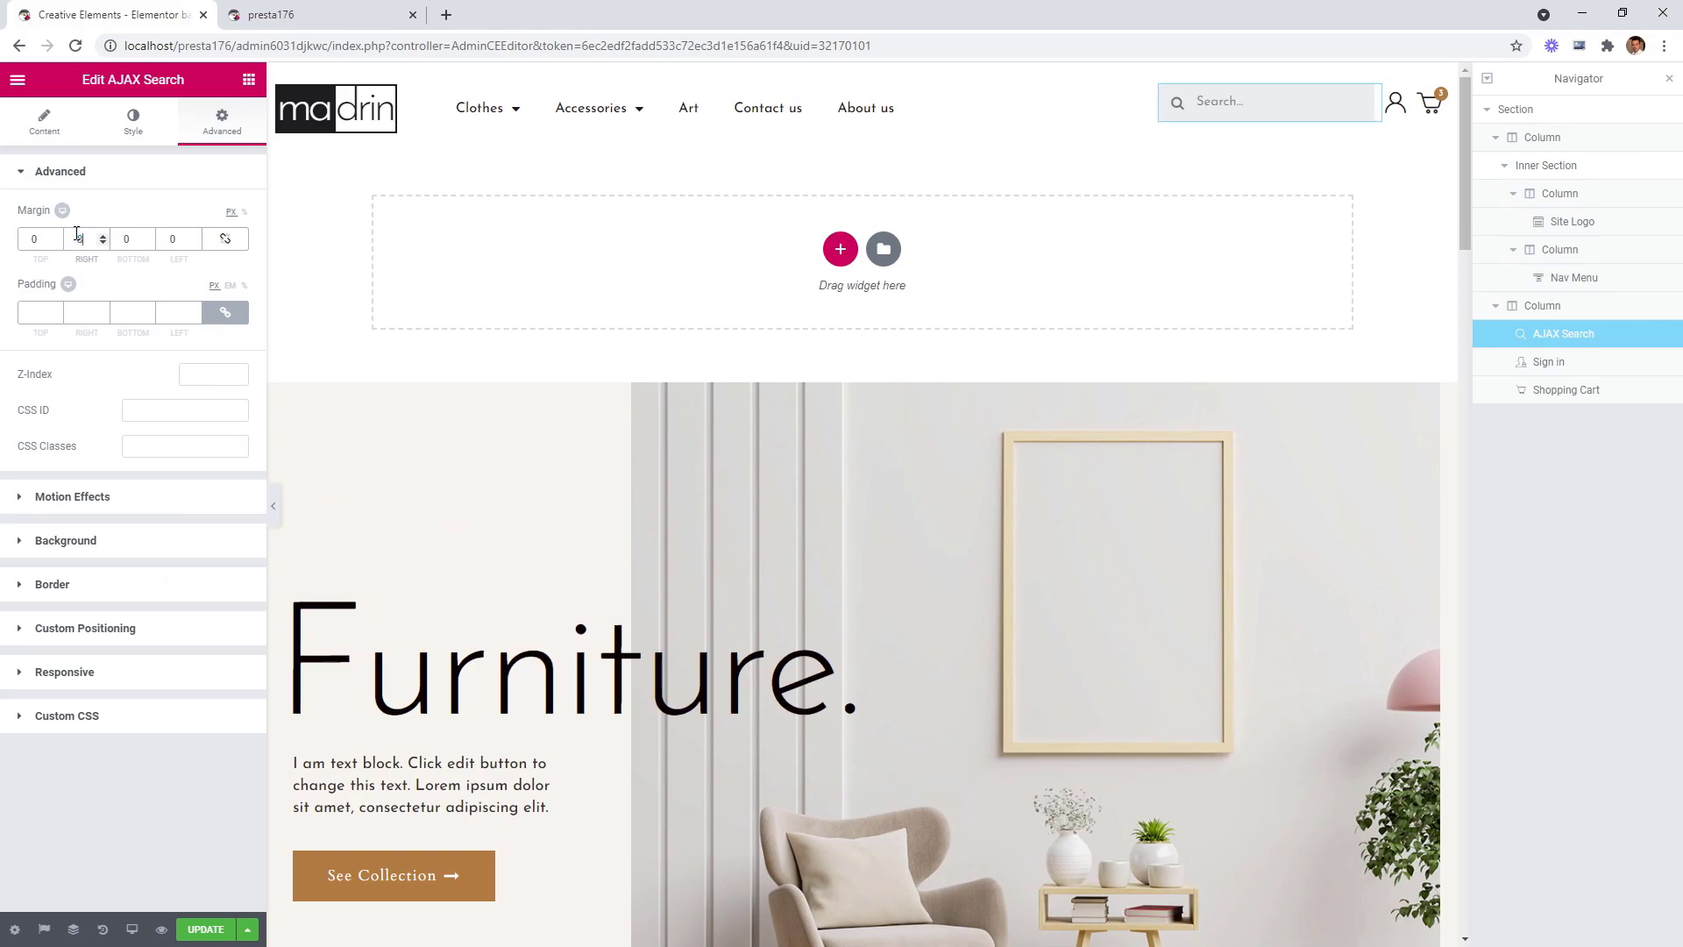
# Style the AJAX Search input with a border radius of 40 and an icon size of 24.
pyautogui.click(134, 177)
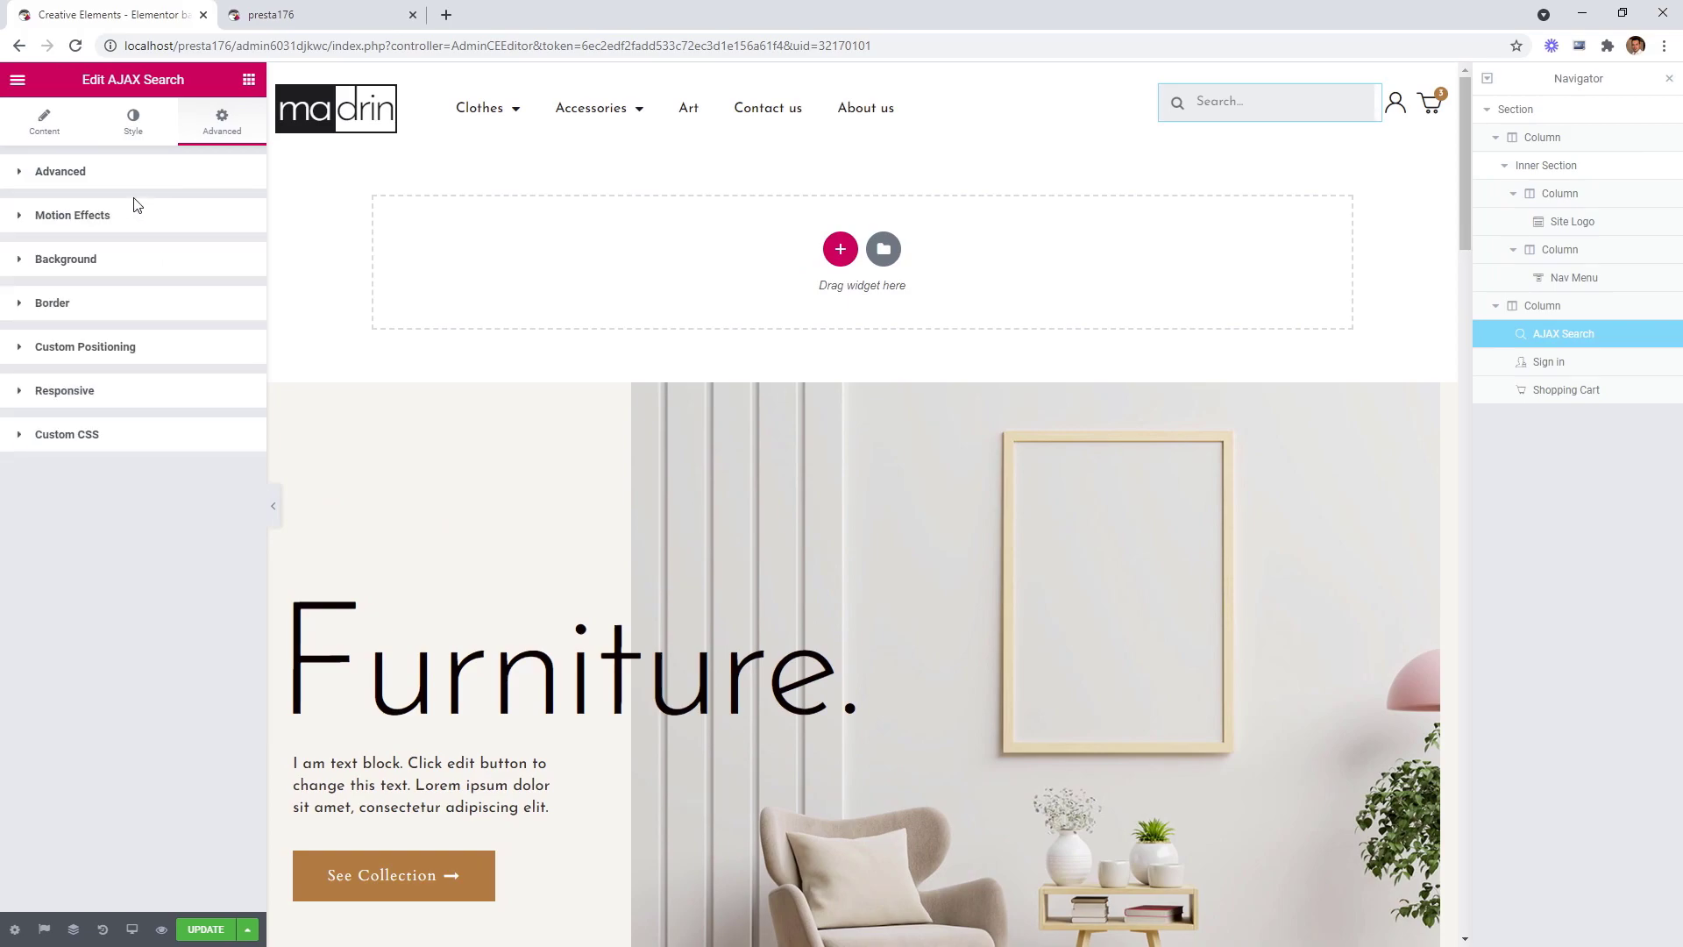
pyautogui.click(142, 139)
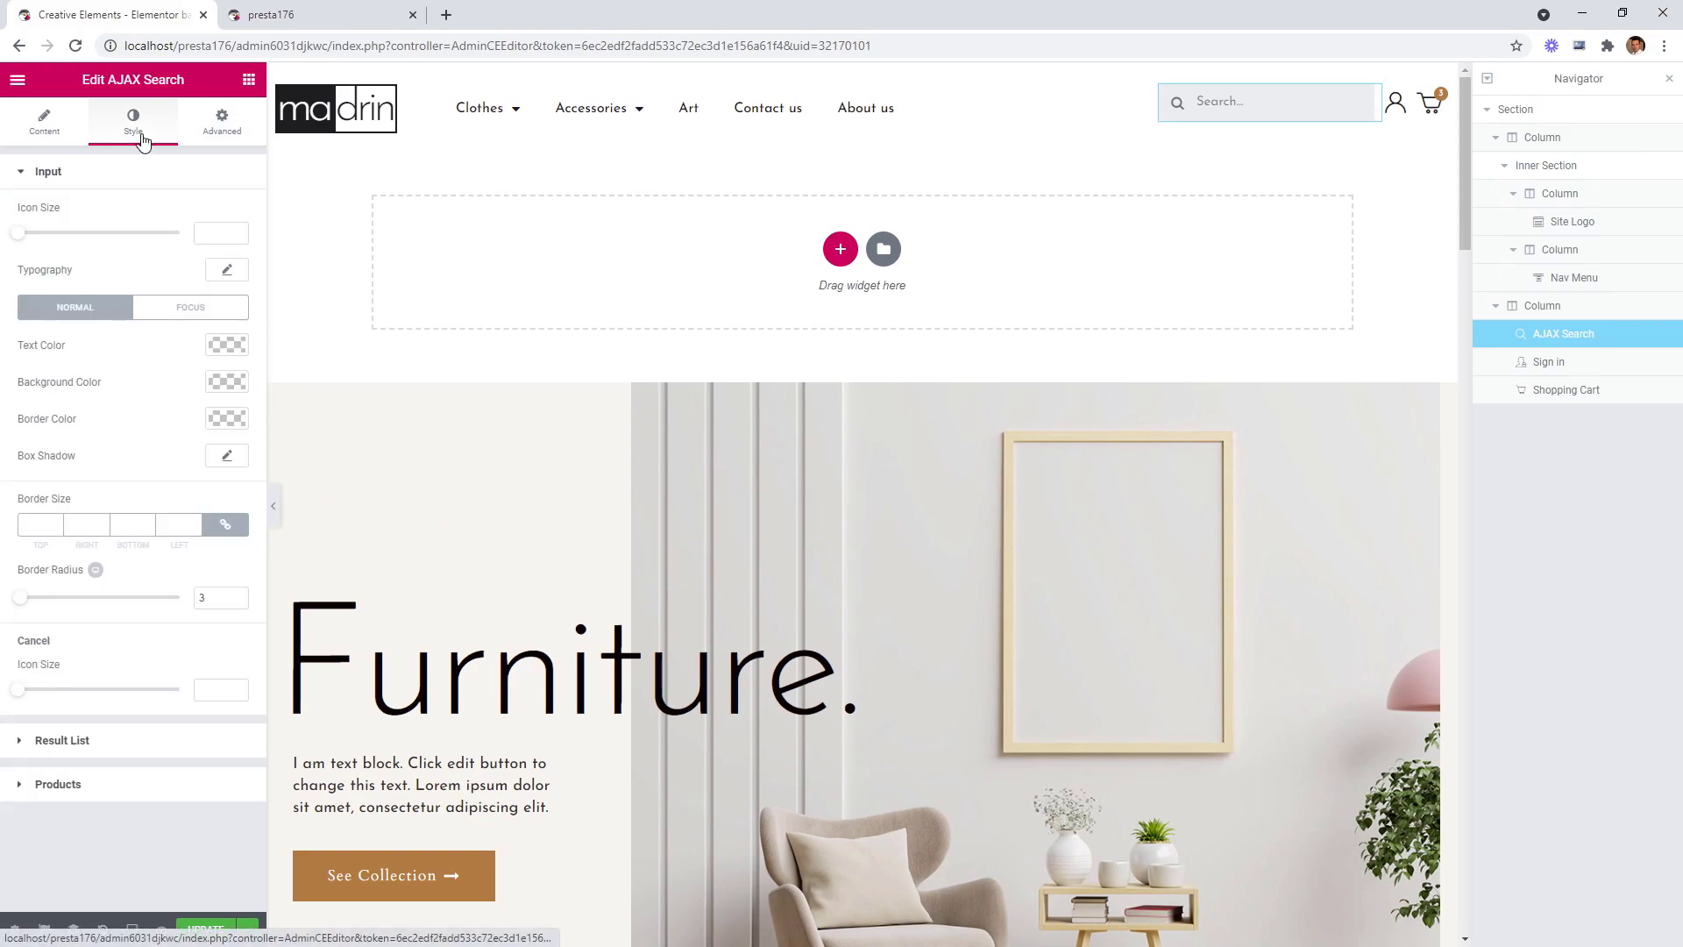
pyautogui.moveTo(29, 608); pyautogui.dragTo(53, 606)
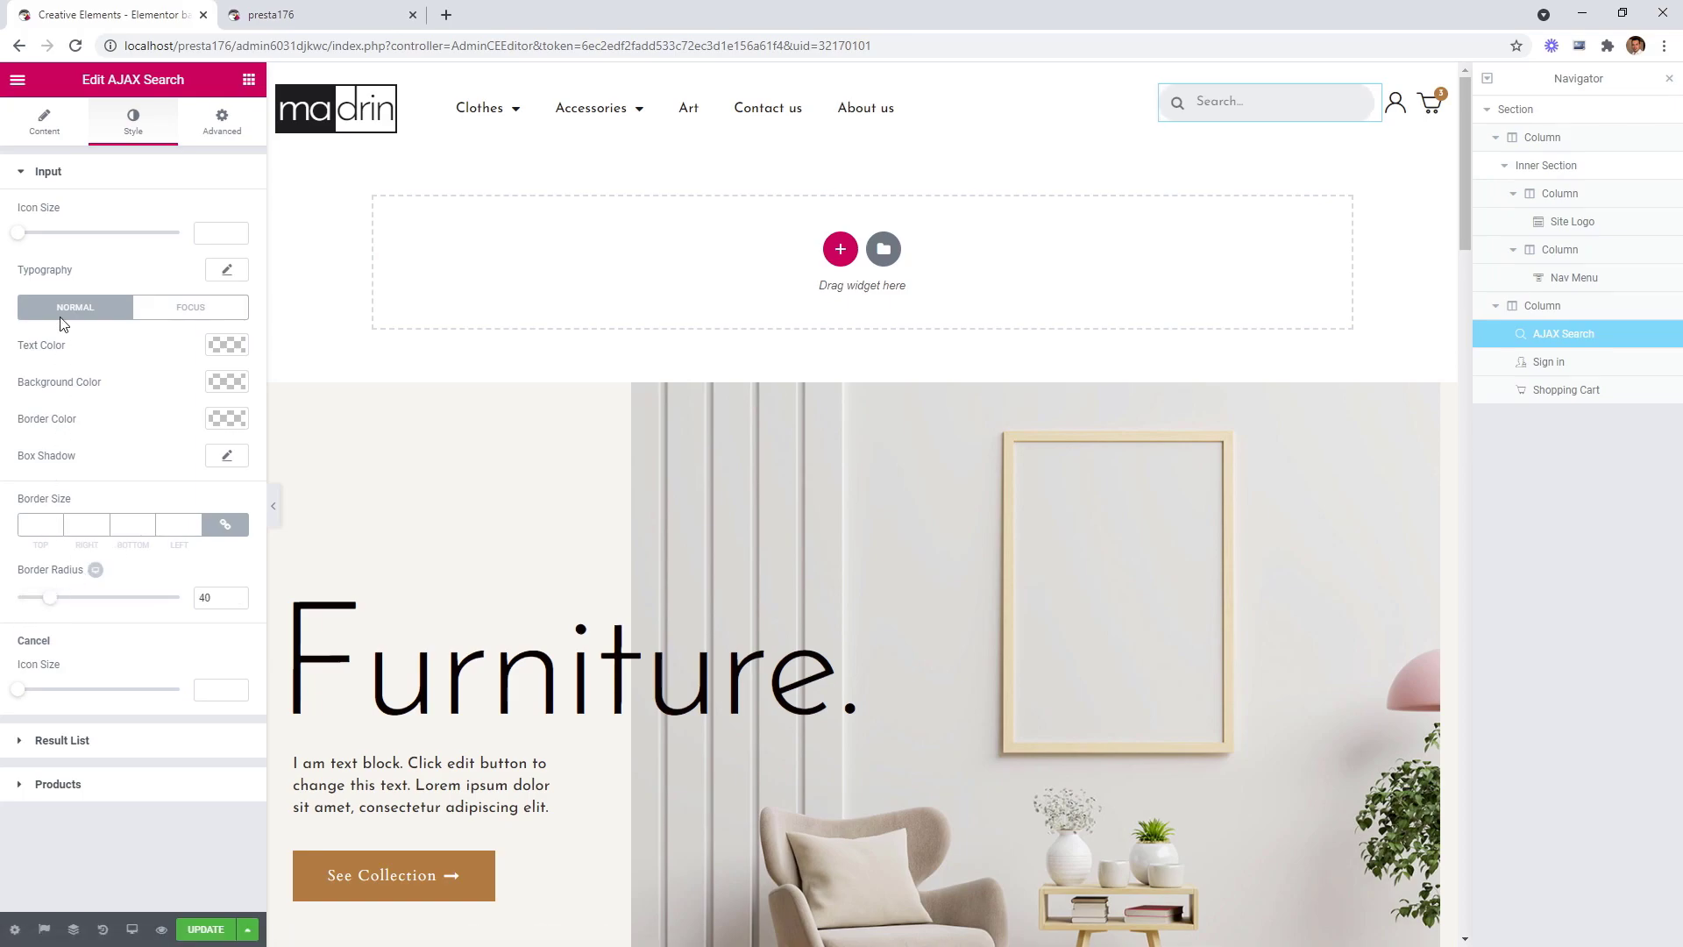
pyautogui.moveTo(23, 235); pyautogui.dragTo(62, 235)
# Change the AJAX Search icon to search-minimal and review the result list's content options.
pyautogui.click(54, 125)
pyautogui.click(185, 272)
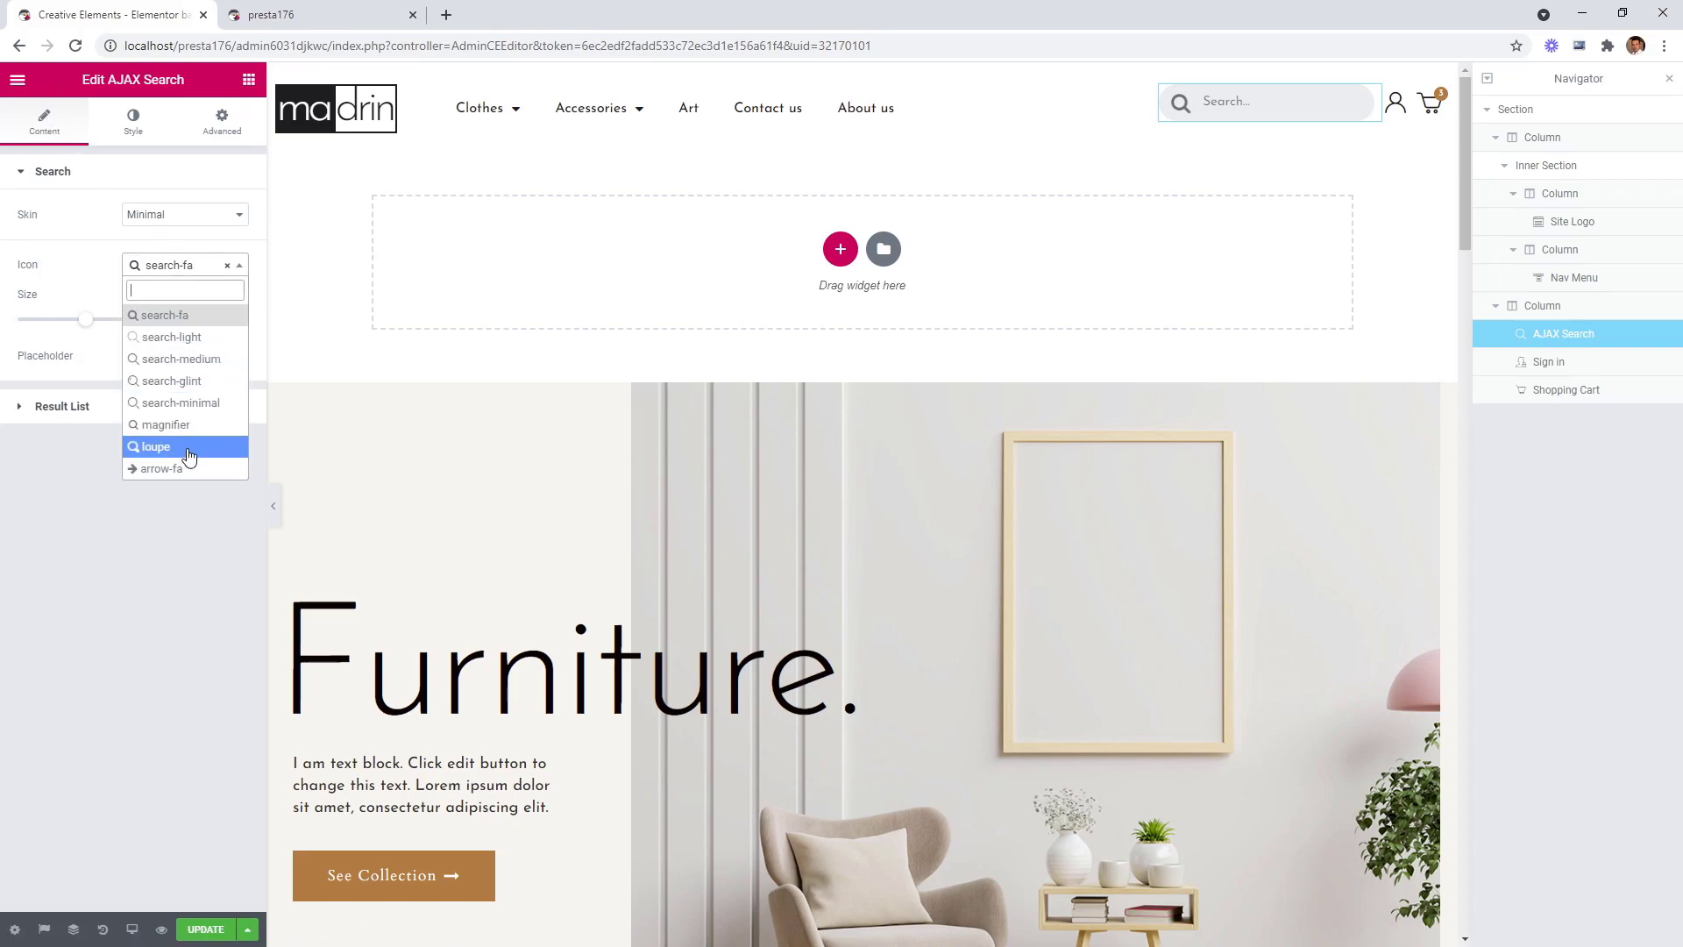
pyautogui.click(182, 402)
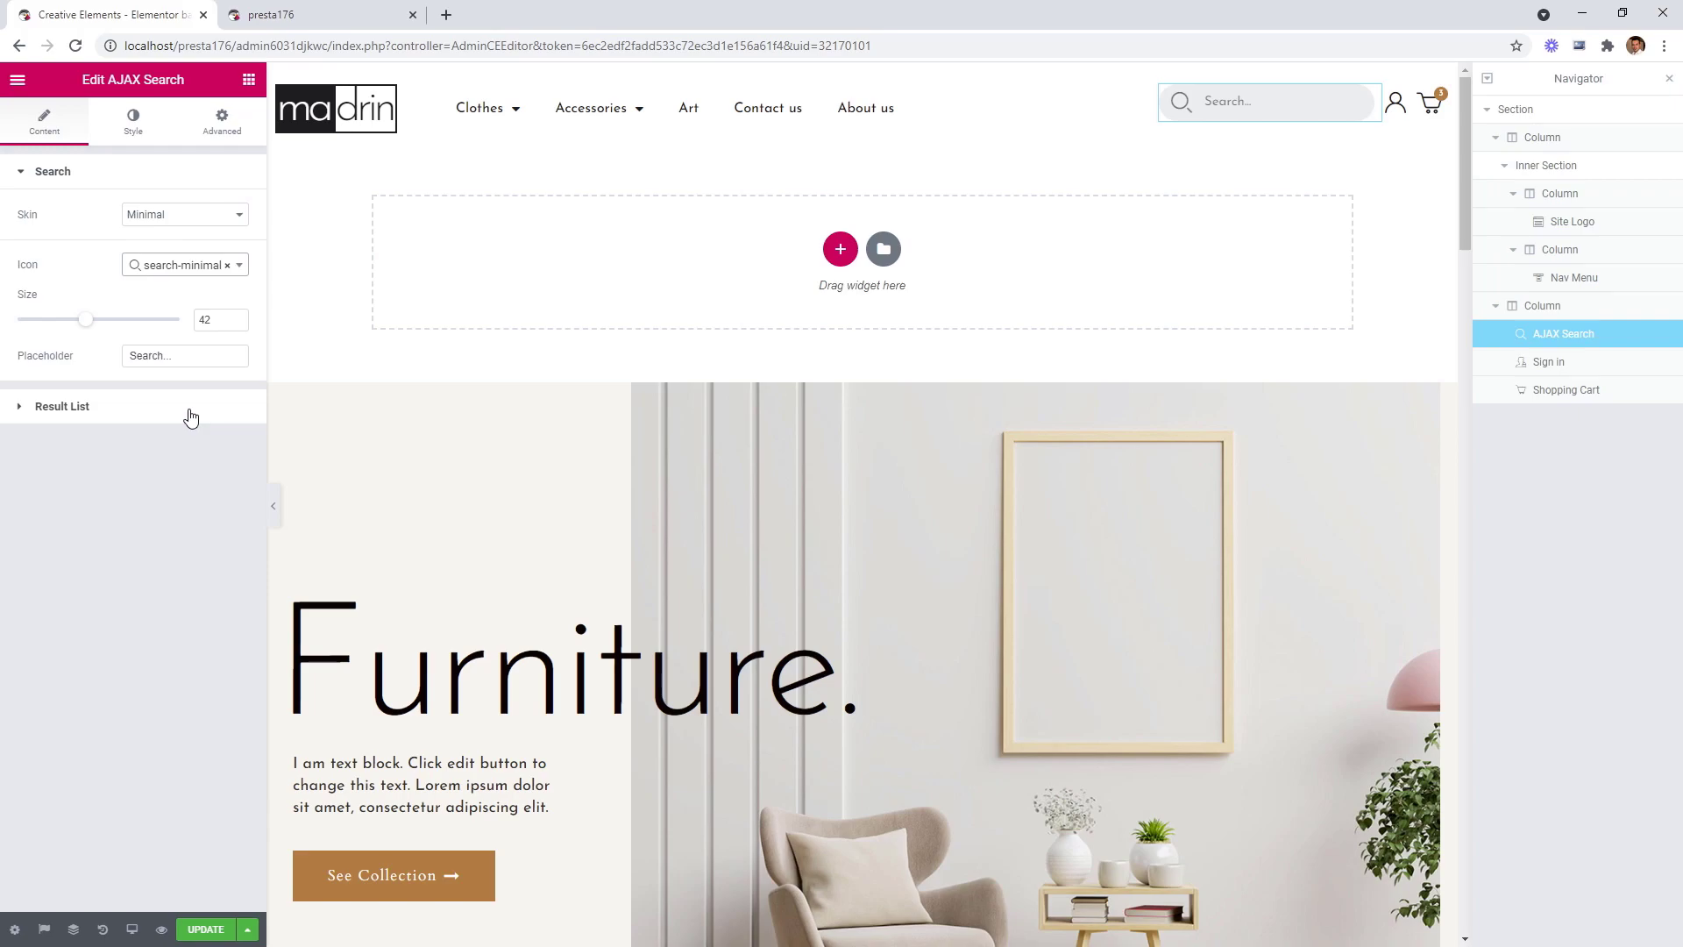
pyautogui.click(191, 412)
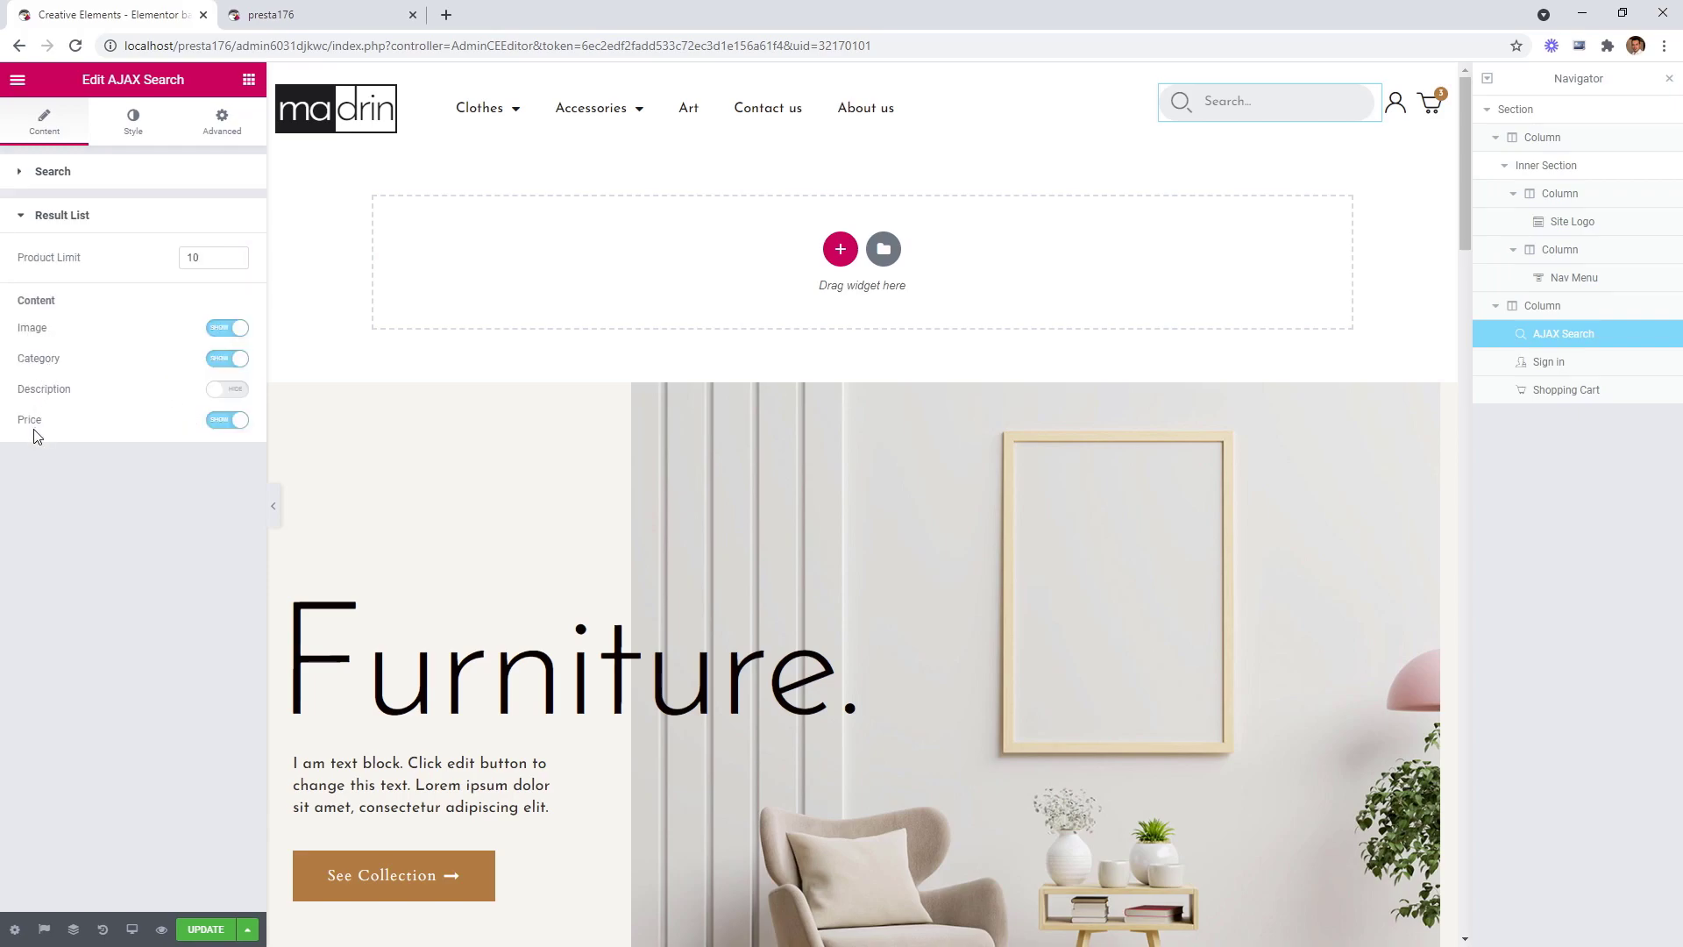
# Search for "summer" in the header preview and adjust the size of the search field's cancel icon.
pyautogui.click(151, 125)
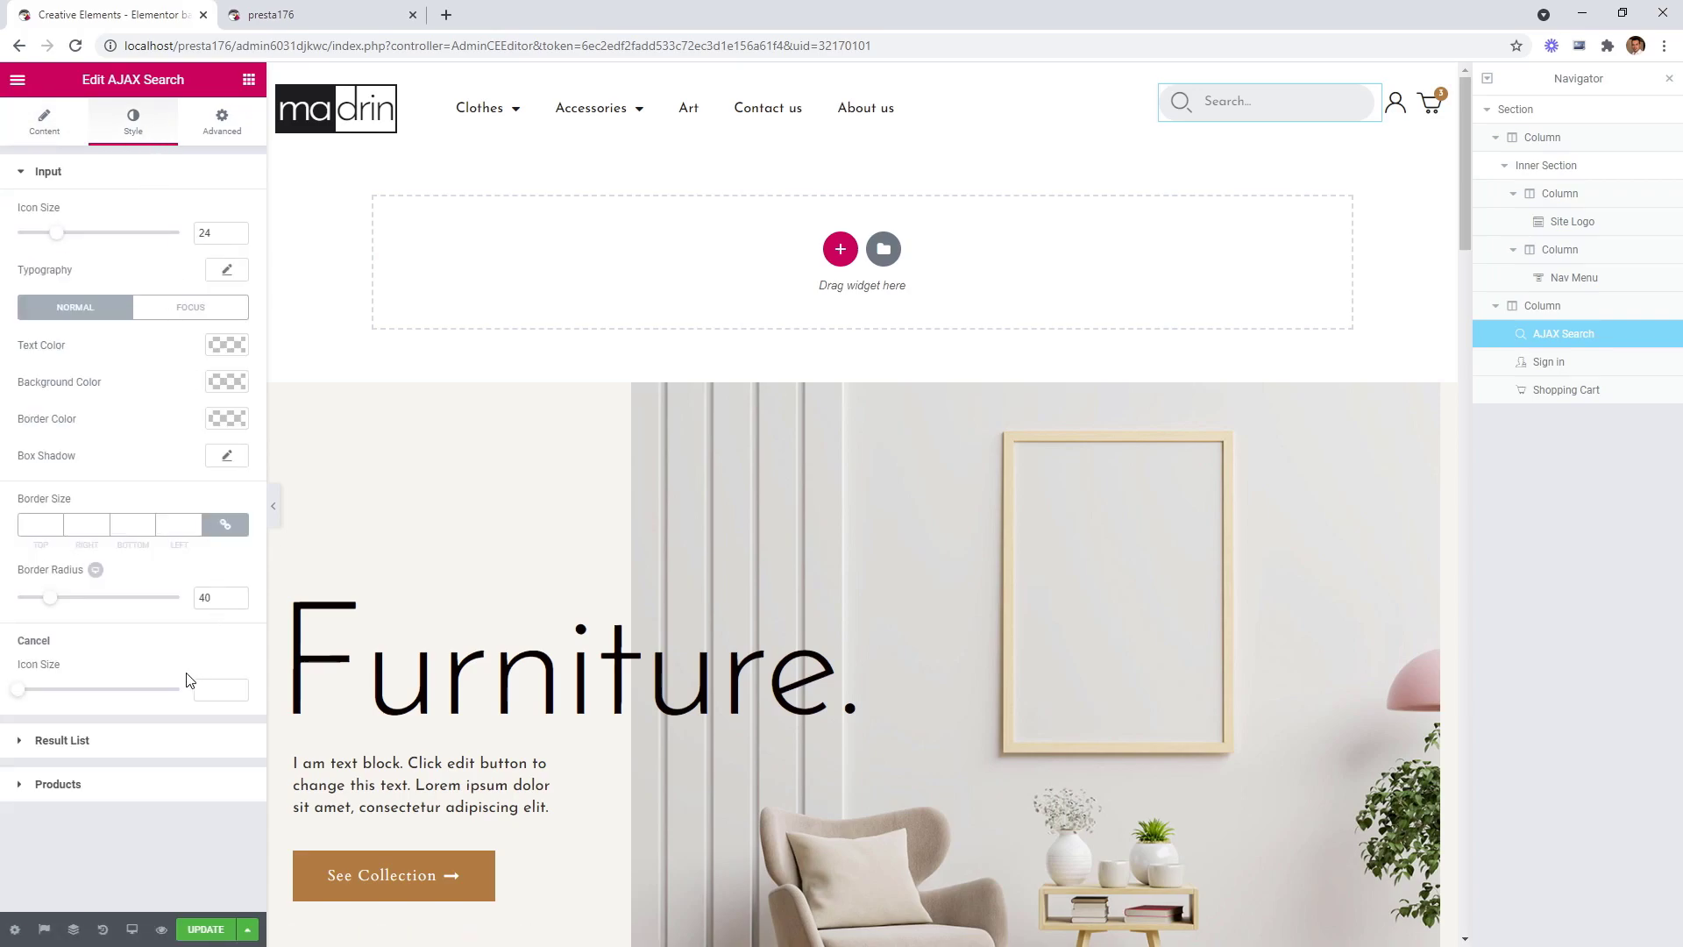
pyautogui.click(1248, 107)
pyautogui.write('summer')
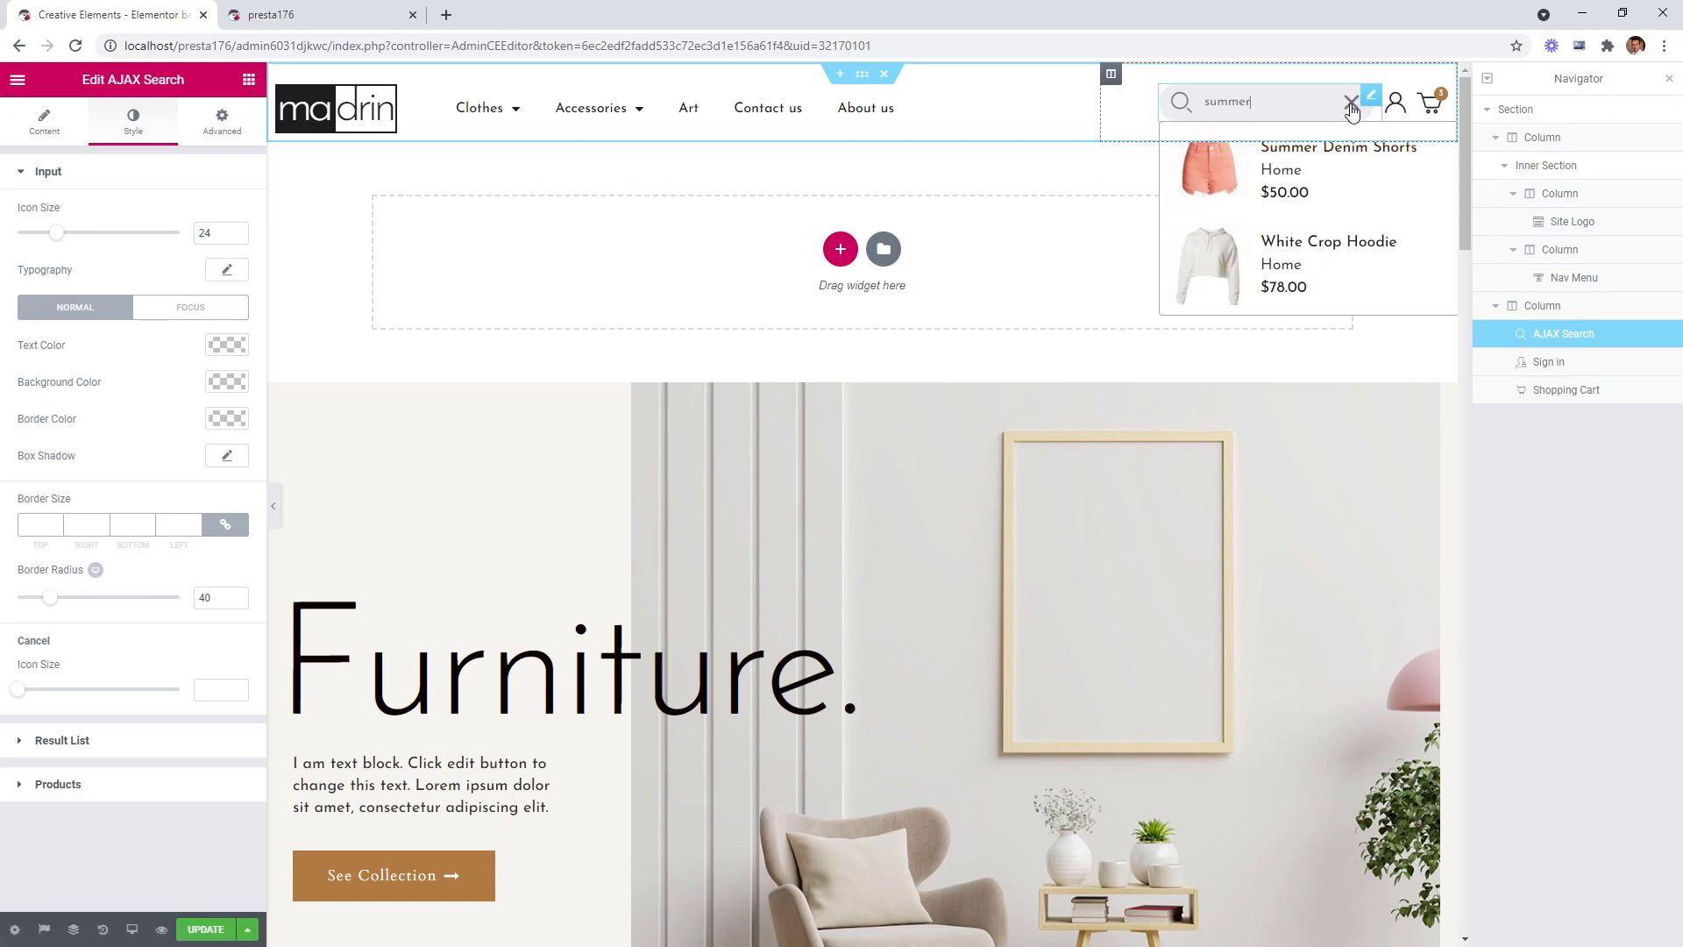
pyautogui.moveTo(18, 689); pyautogui.dragTo(44, 695)
# Align the search result list to the right and set its border width to 0.
pyautogui.click(115, 742)
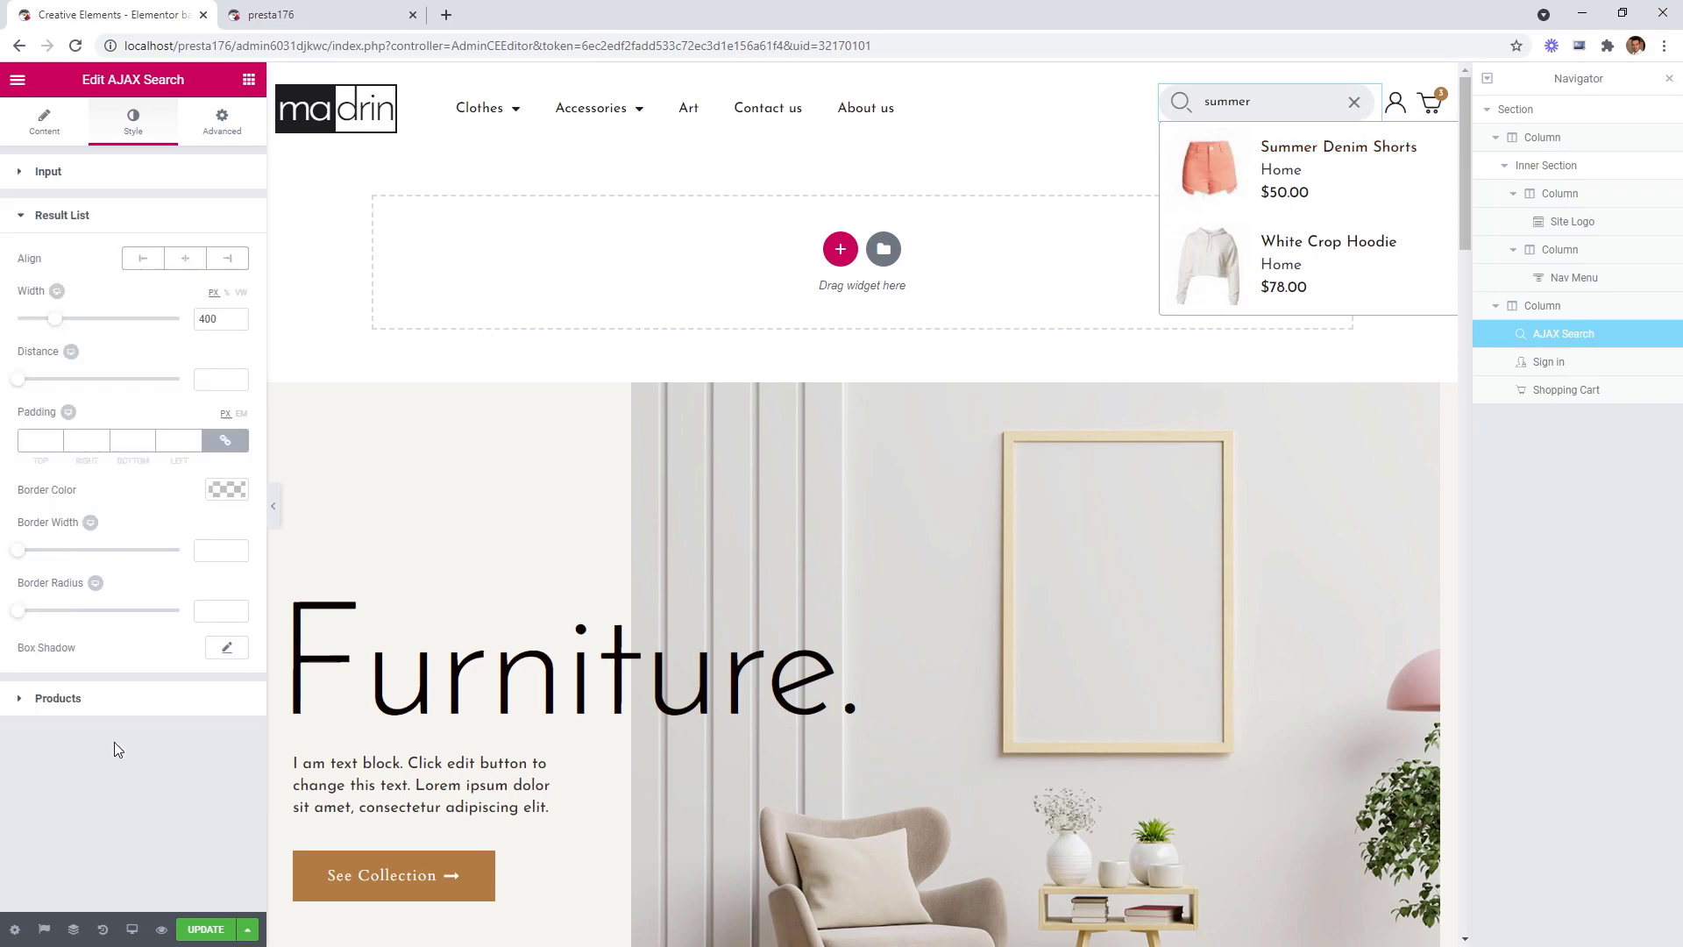
pyautogui.click(229, 261)
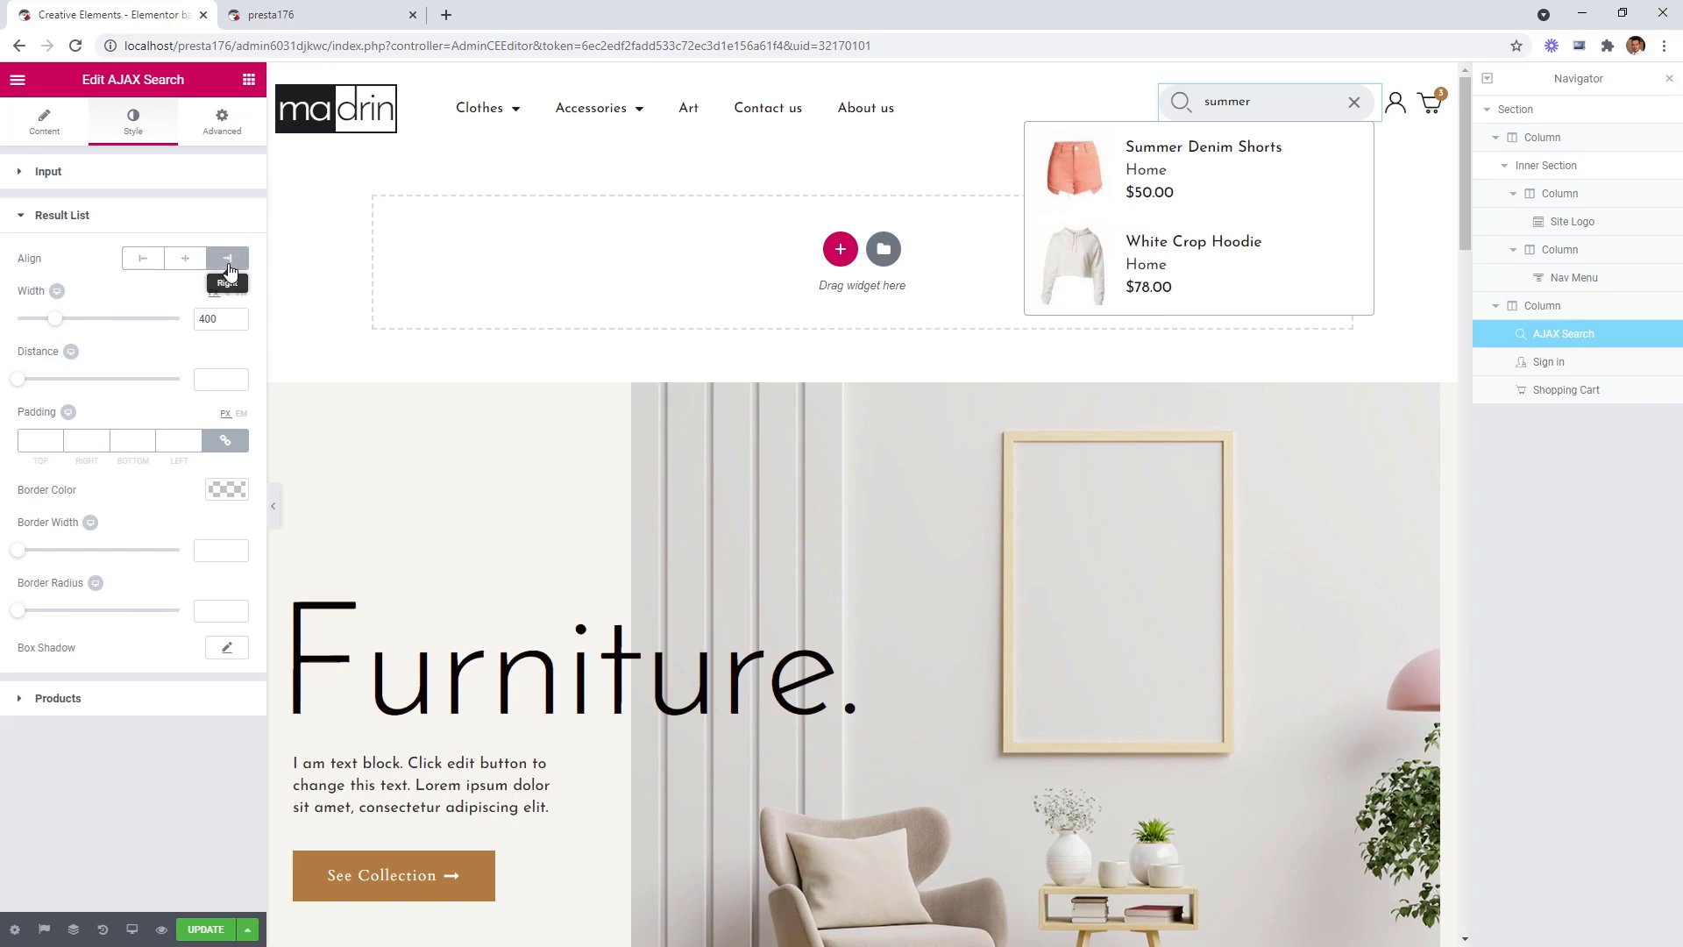
pyautogui.click(237, 554)
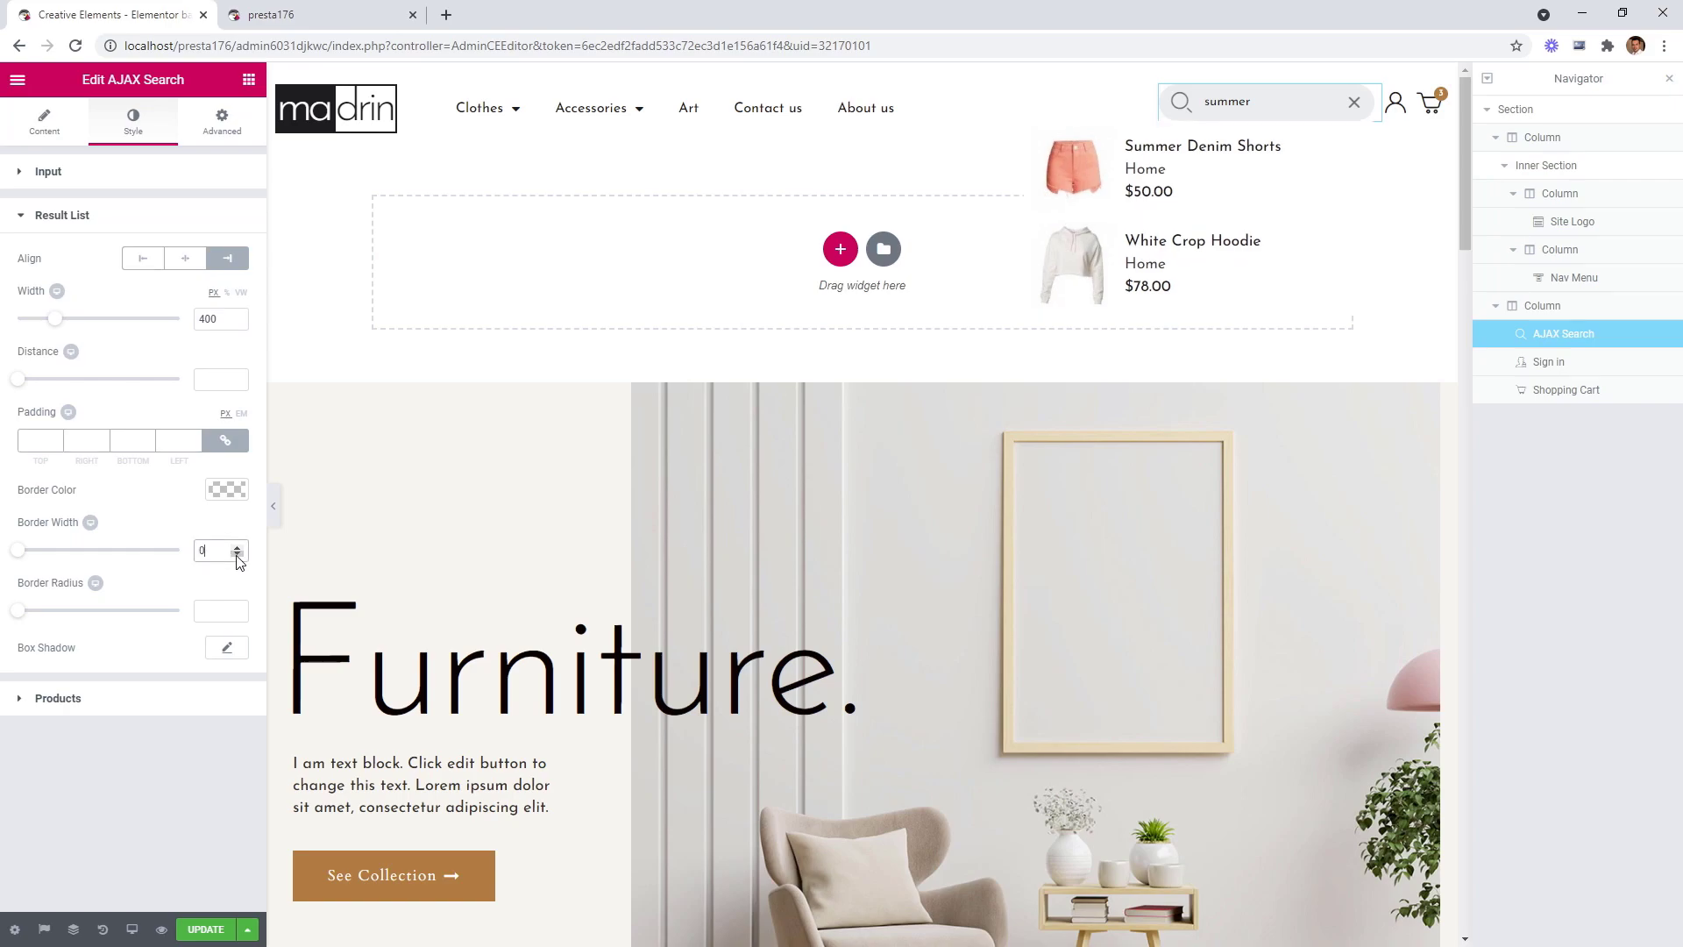
# Give the result list a faint, mostly transparent box shadow with vertical 10 and blur 20, and set its distance to 8.
pyautogui.click(226, 647)
pyautogui.moveTo(52, 822); pyautogui.dragTo(110, 778)
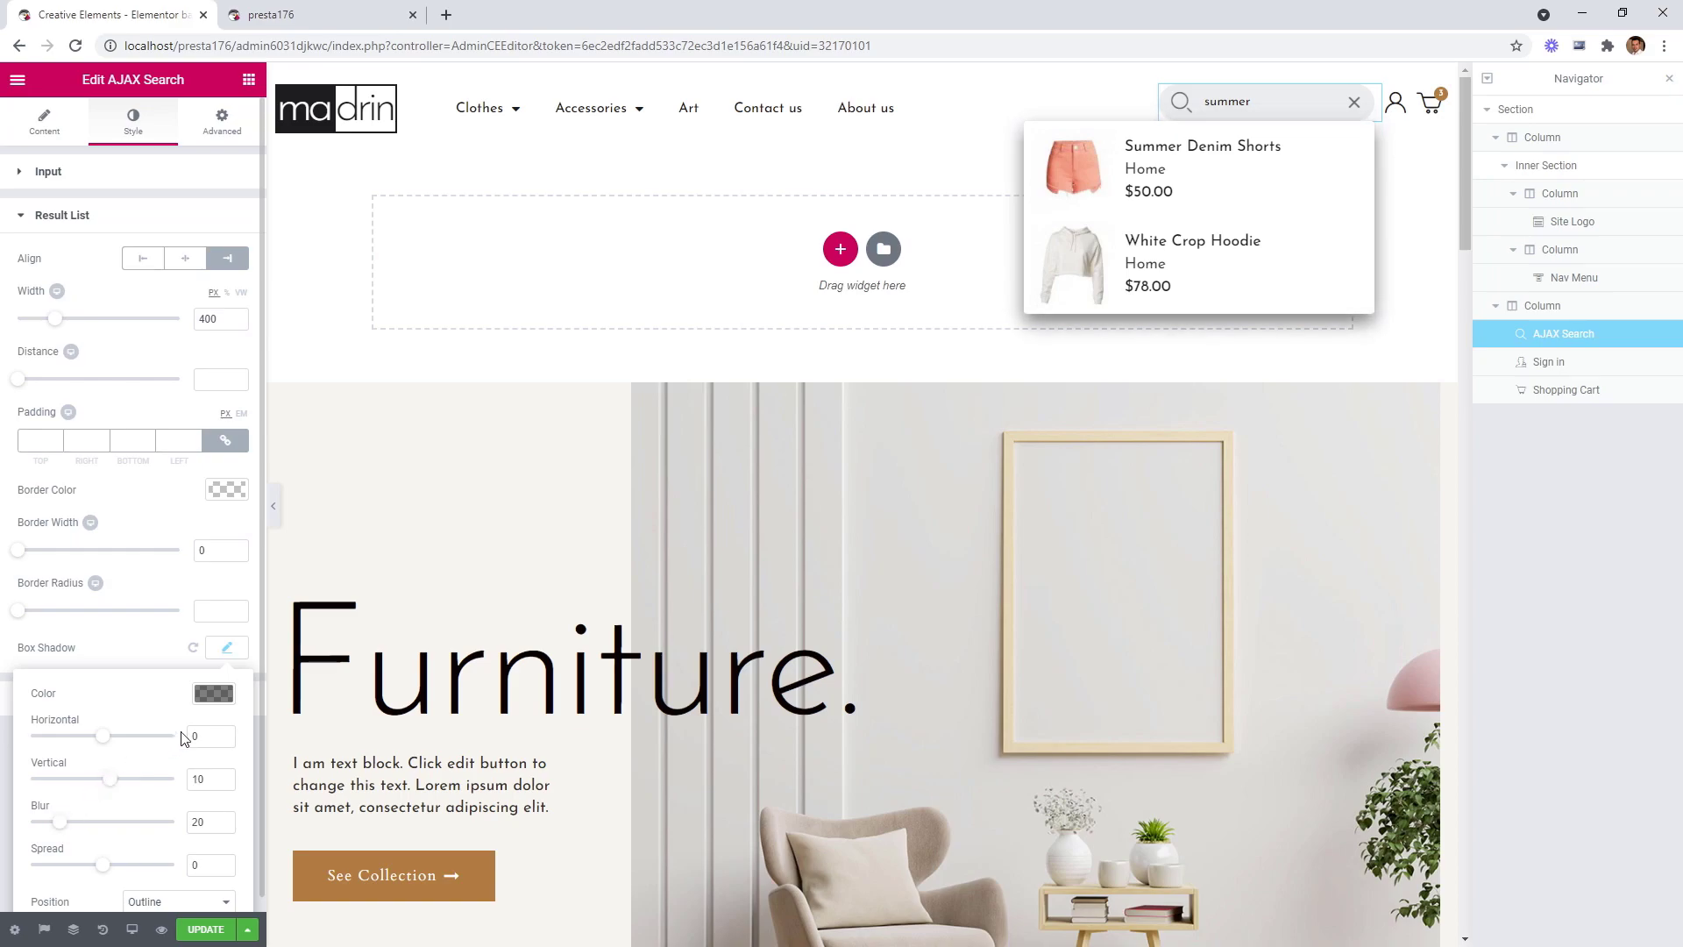
pyautogui.click(213, 693)
pyautogui.moveTo(236, 811); pyautogui.dragTo(231, 894)
pyautogui.click(216, 695)
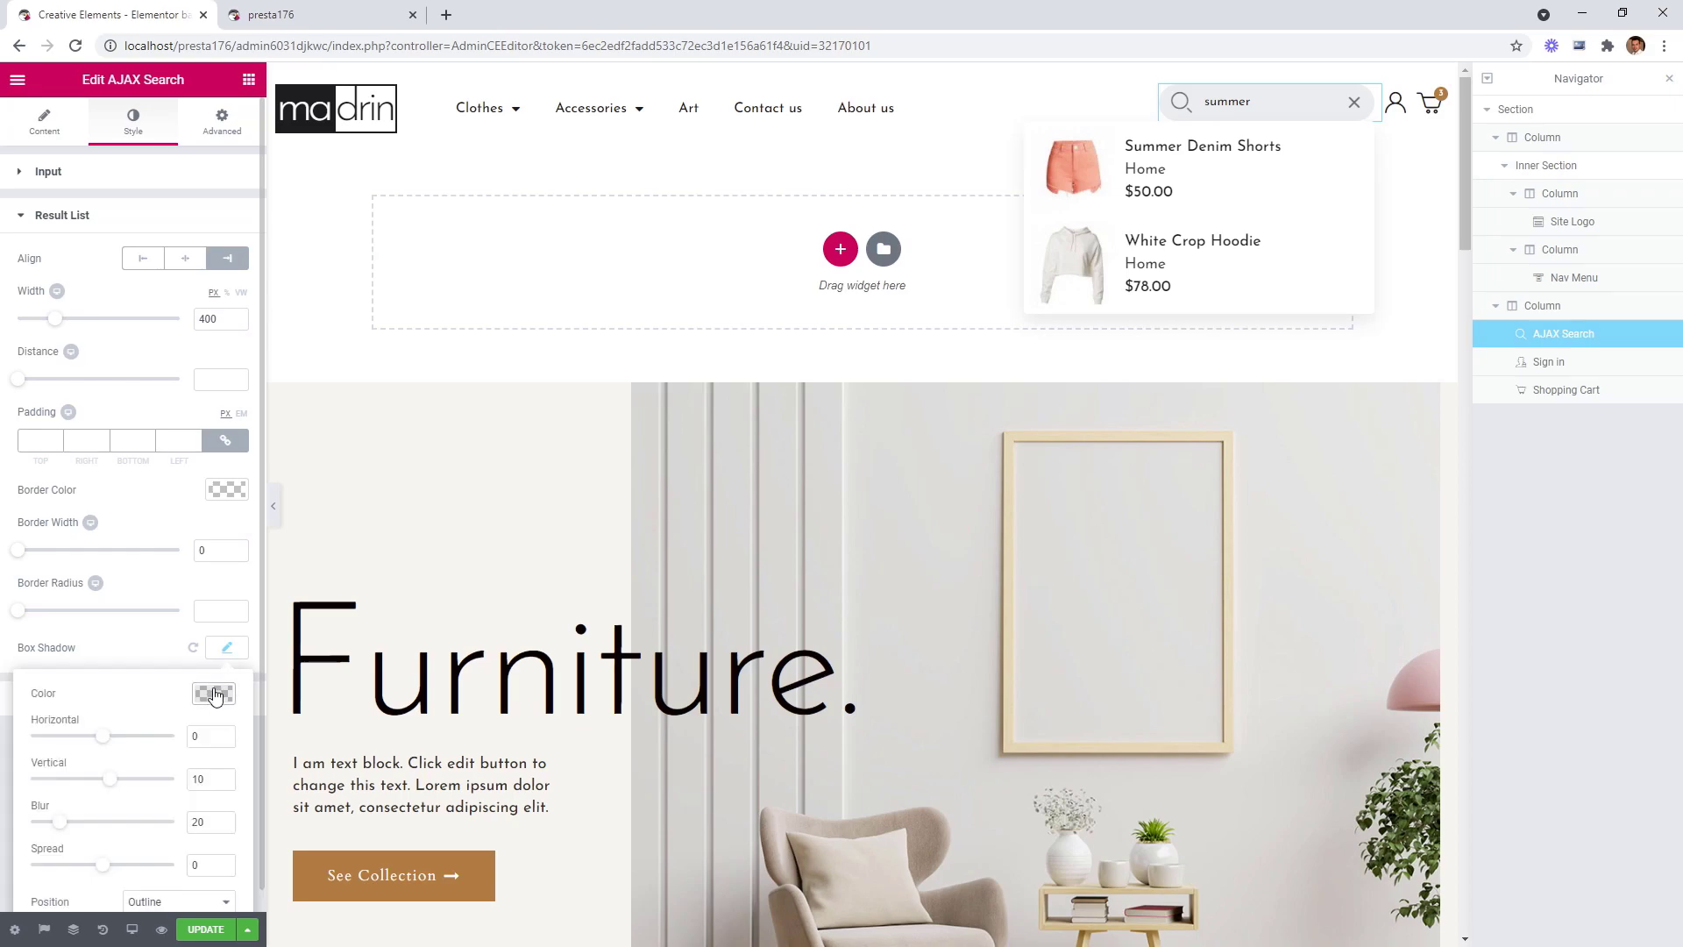
pyautogui.click(228, 649)
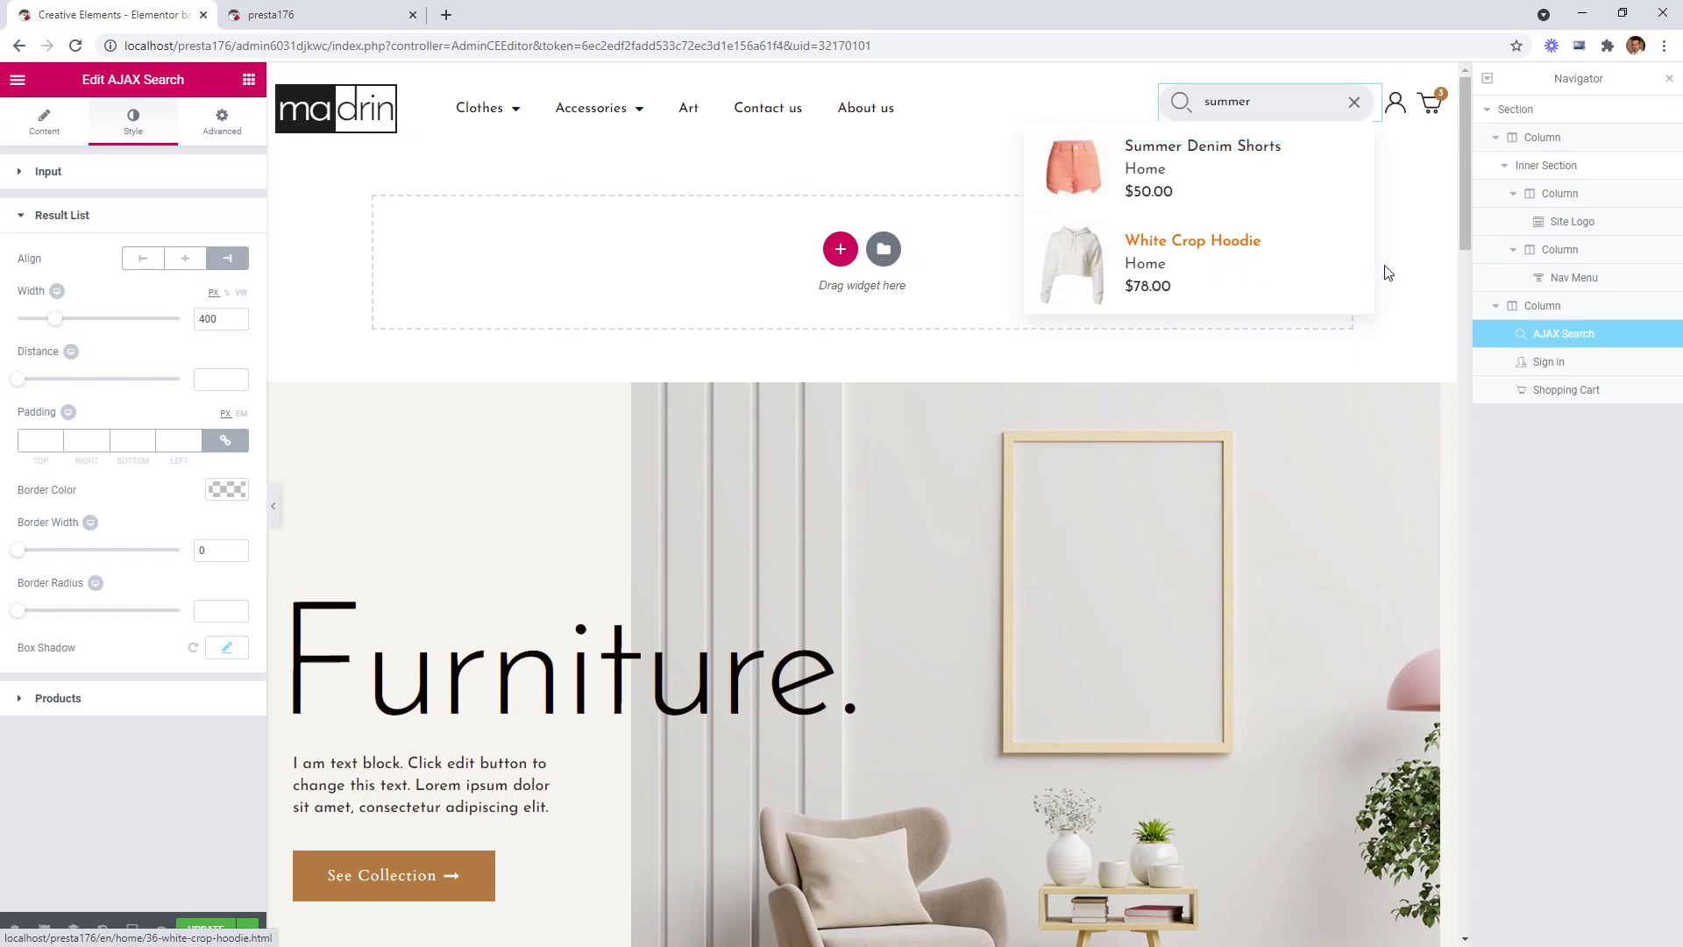
pyautogui.moveTo(18, 379); pyautogui.dragTo(32, 386)
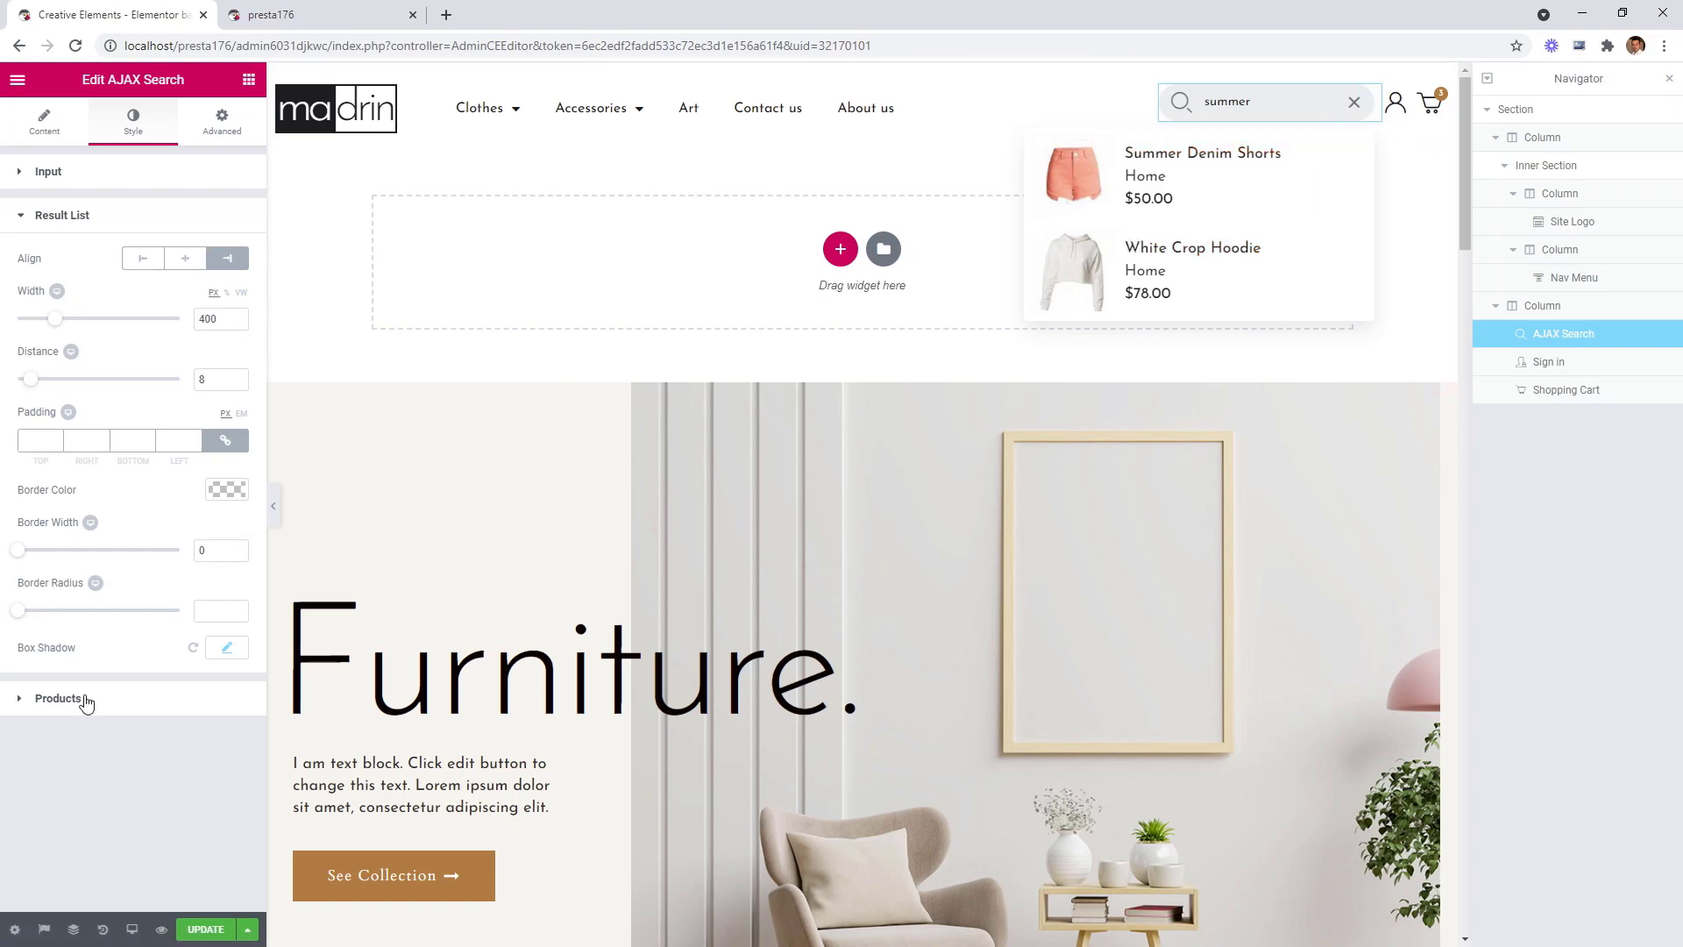
# Set the hover background of the search result products to brown #b77d47 at very low opacity.
pyautogui.click(58, 699)
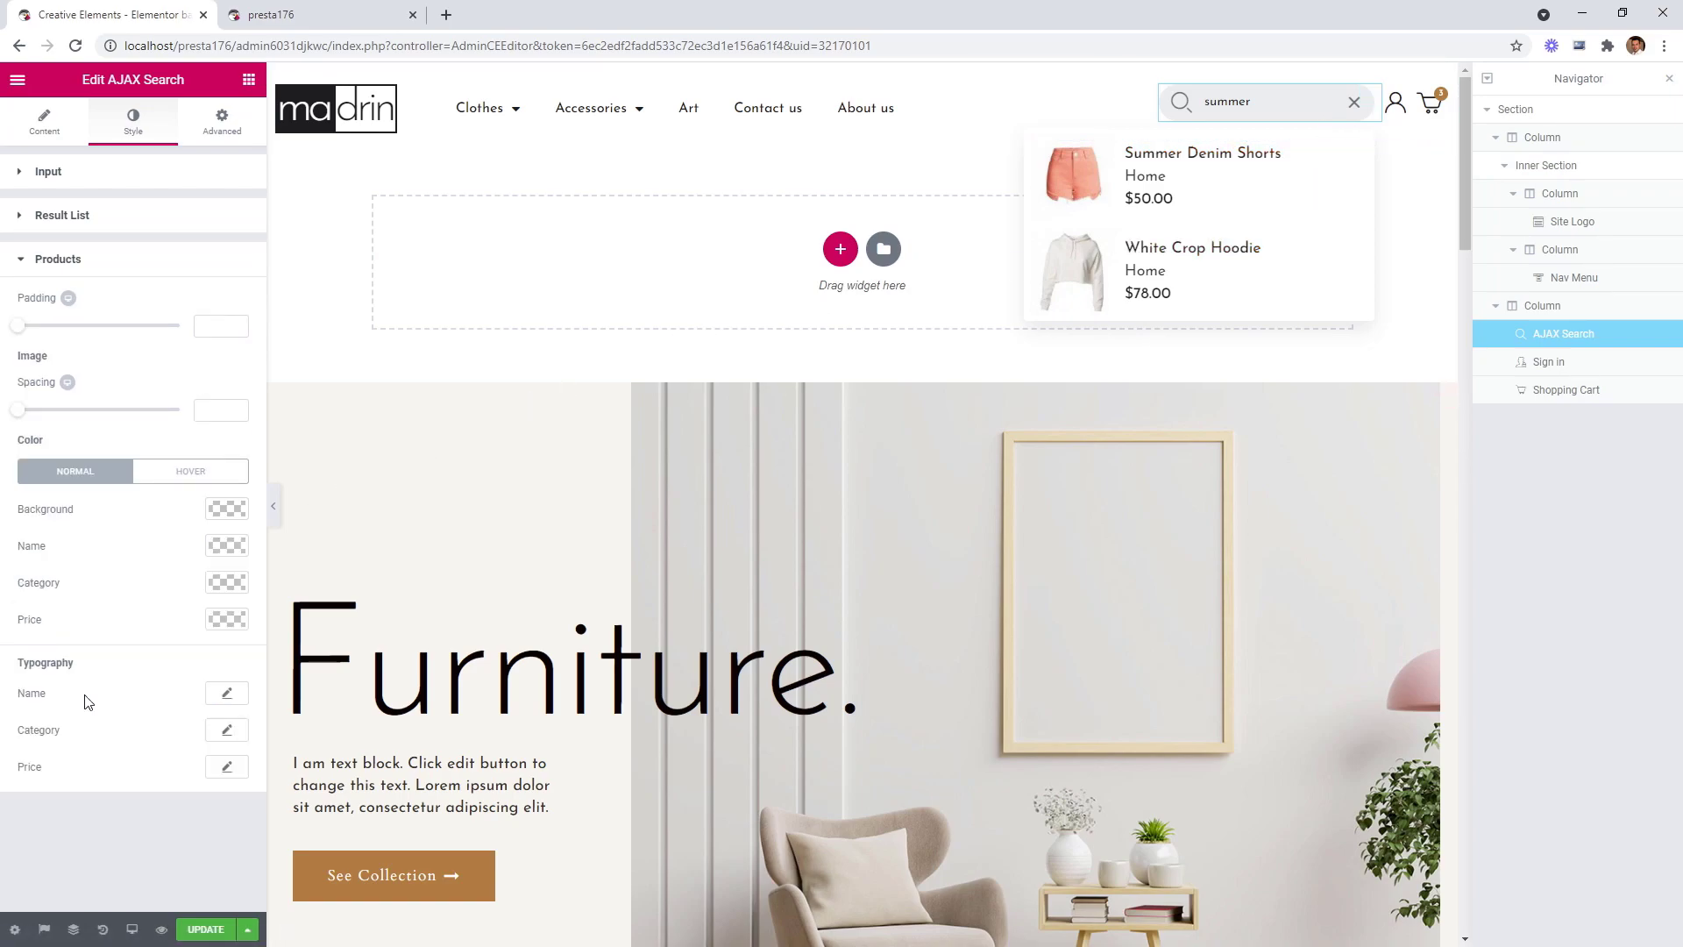
pyautogui.click(175, 478)
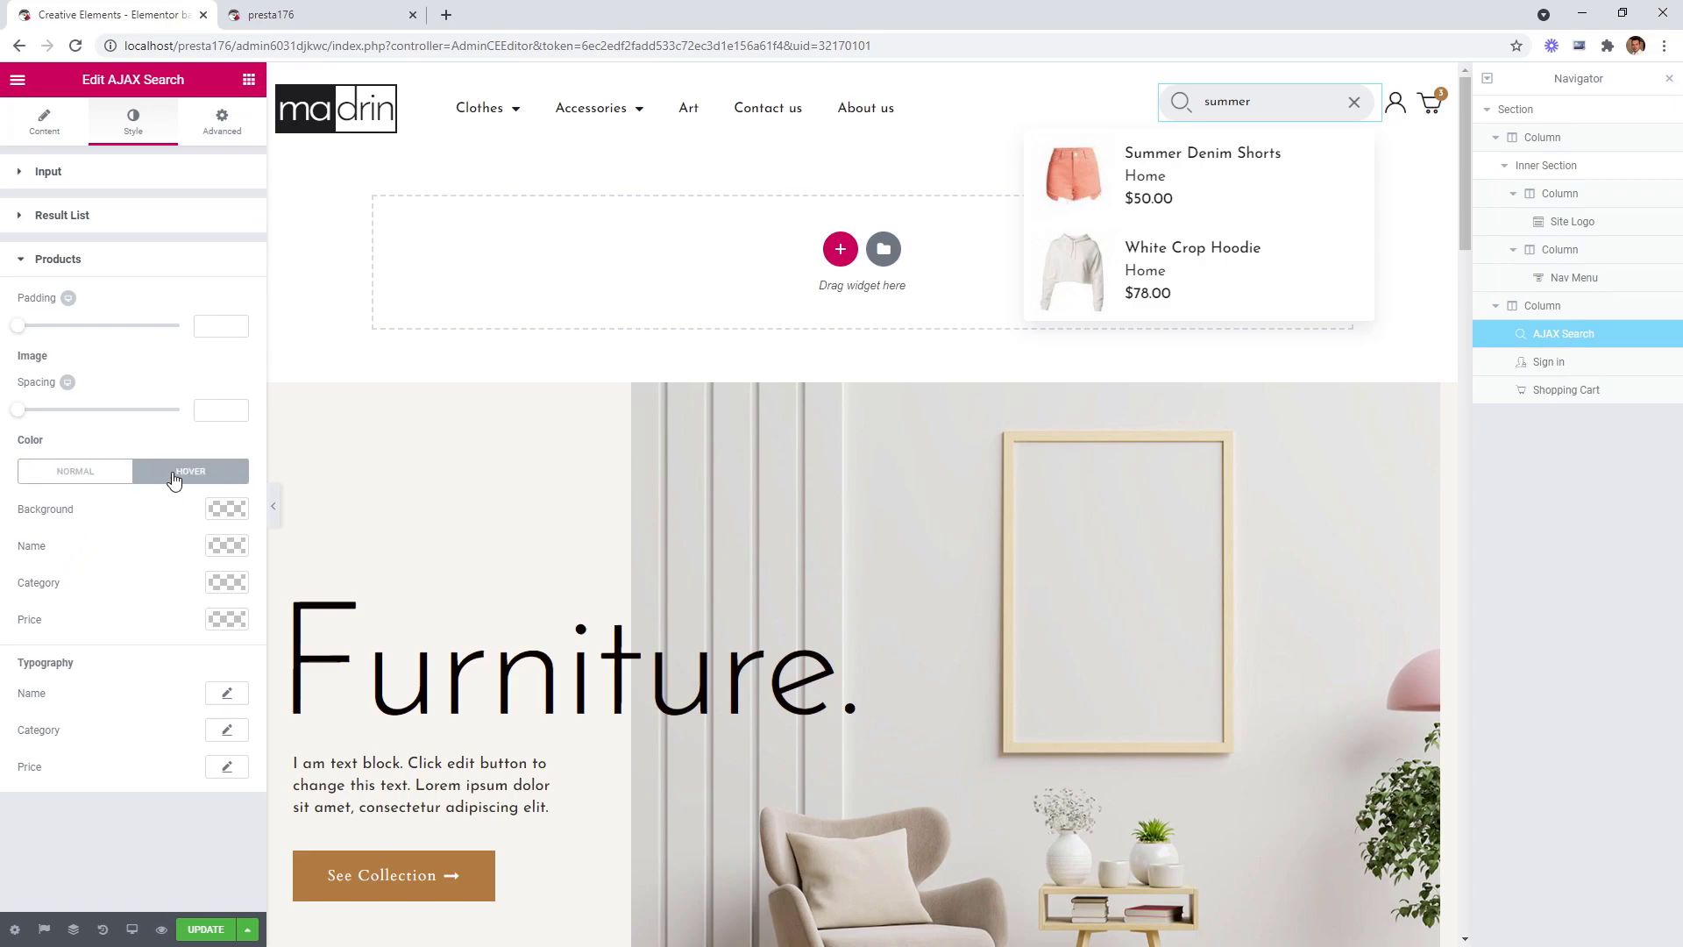
pyautogui.click(224, 507)
pyautogui.click(118, 720)
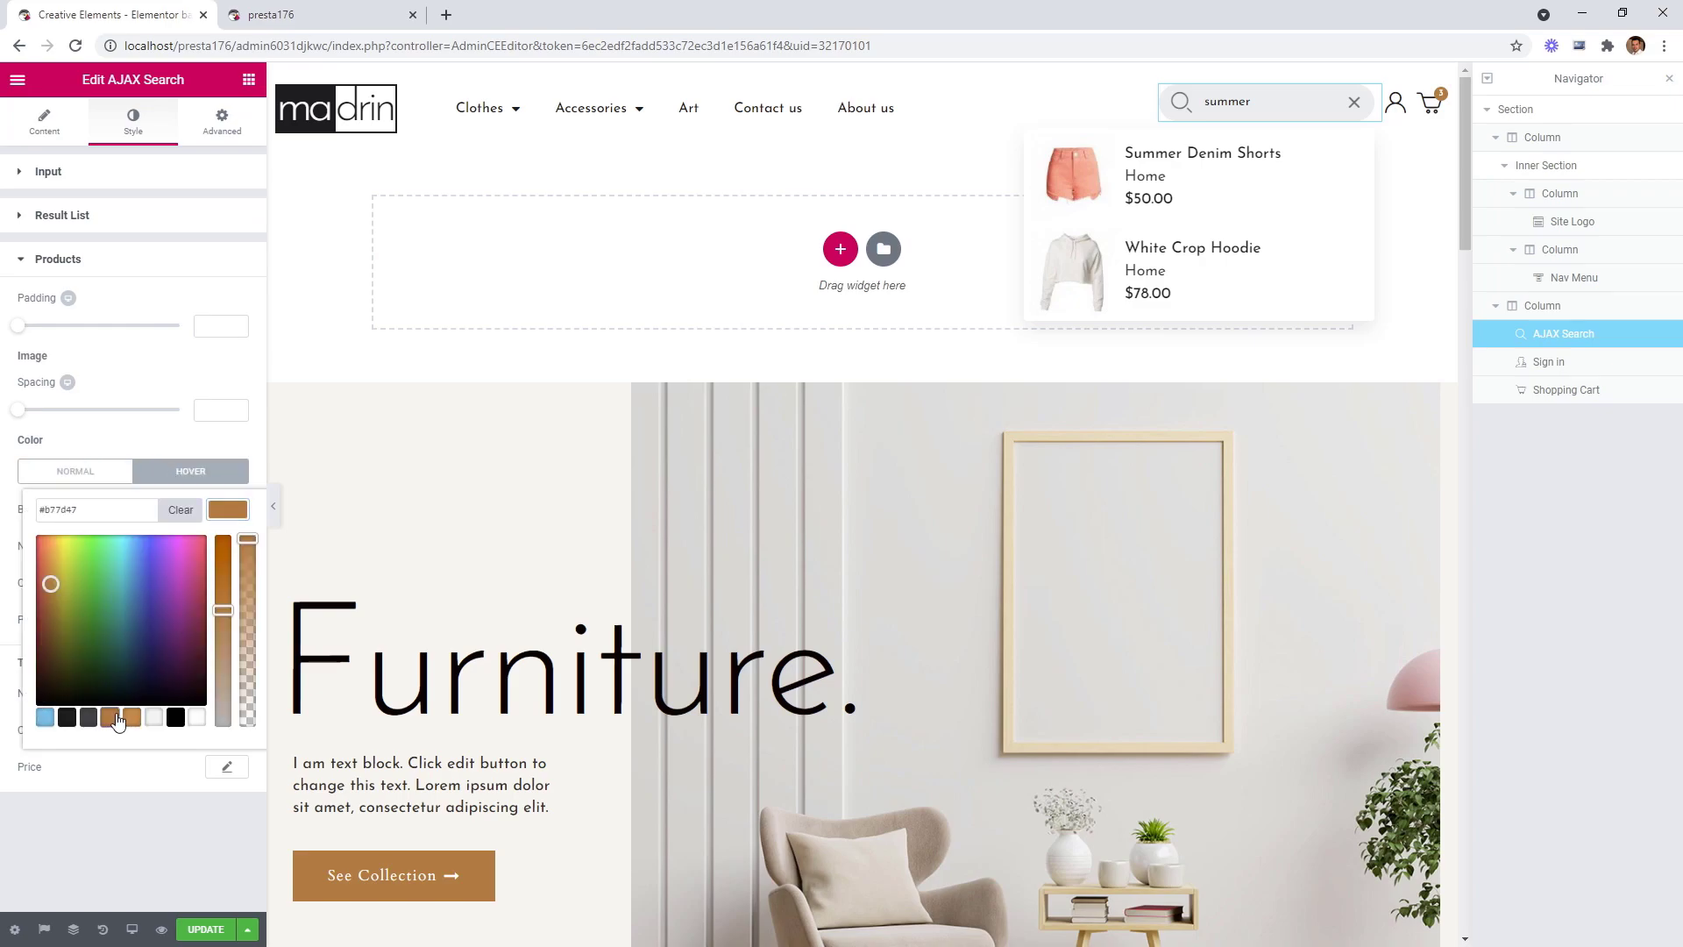
pyautogui.moveTo(247, 538); pyautogui.dragTo(246, 712)
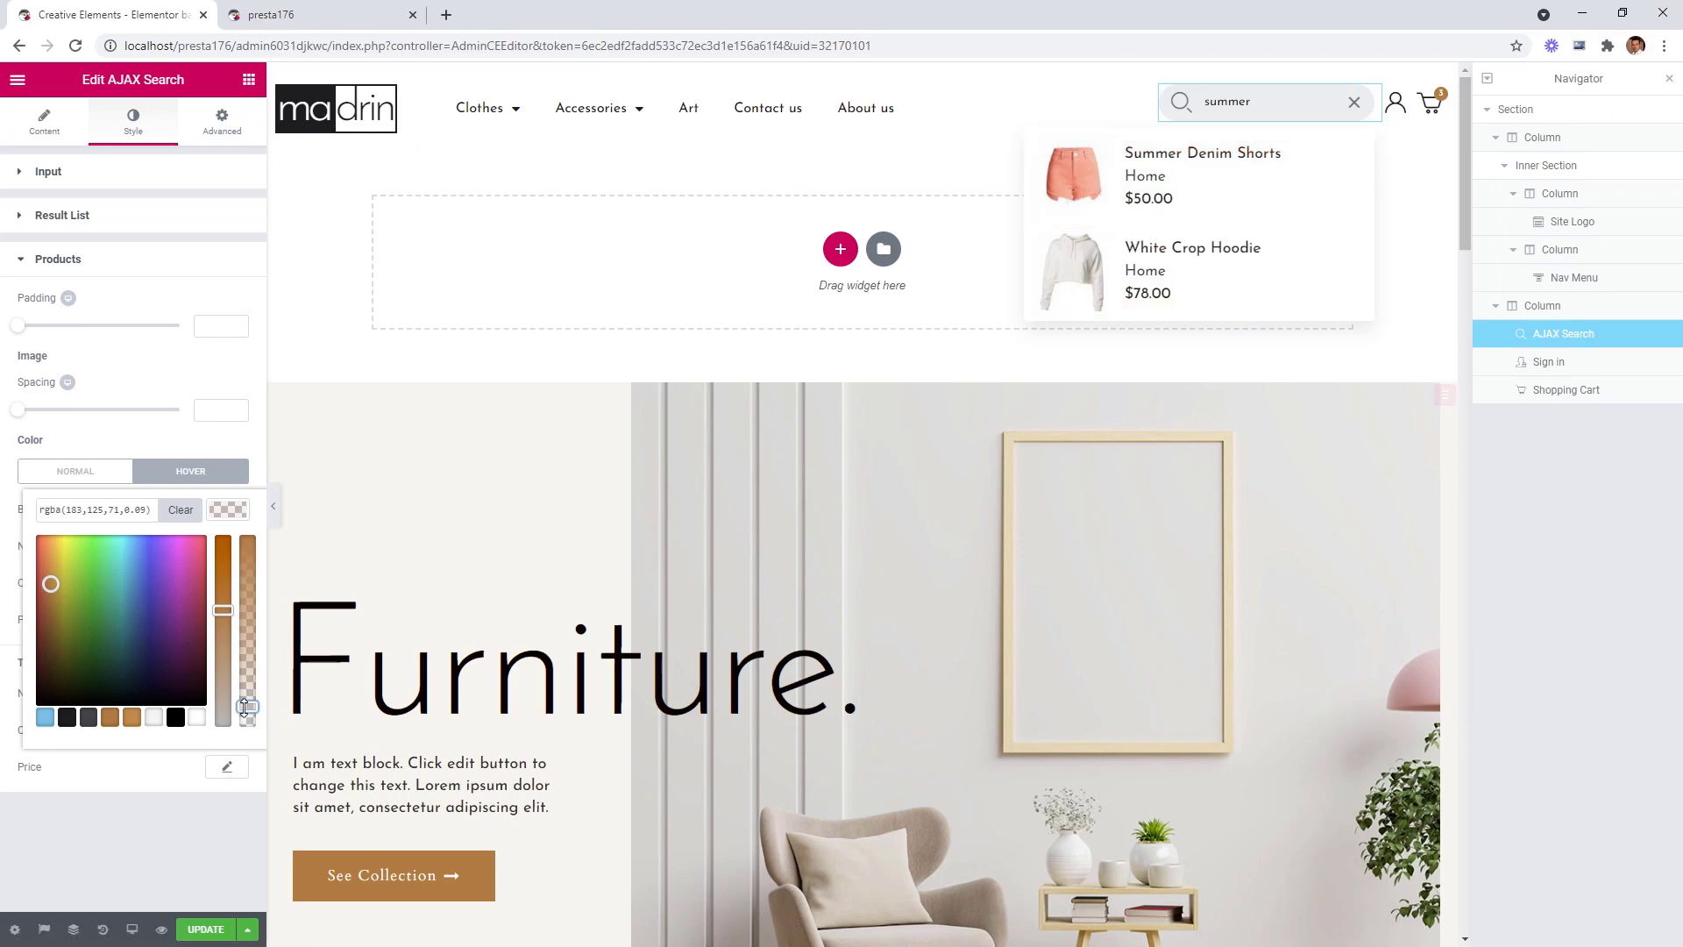
pyautogui.moveTo(247, 706); pyautogui.dragTo(246, 712)
pyautogui.click(225, 508)
# Set the hover color of the product names in the search results to the preset brown.
pyautogui.click(227, 547)
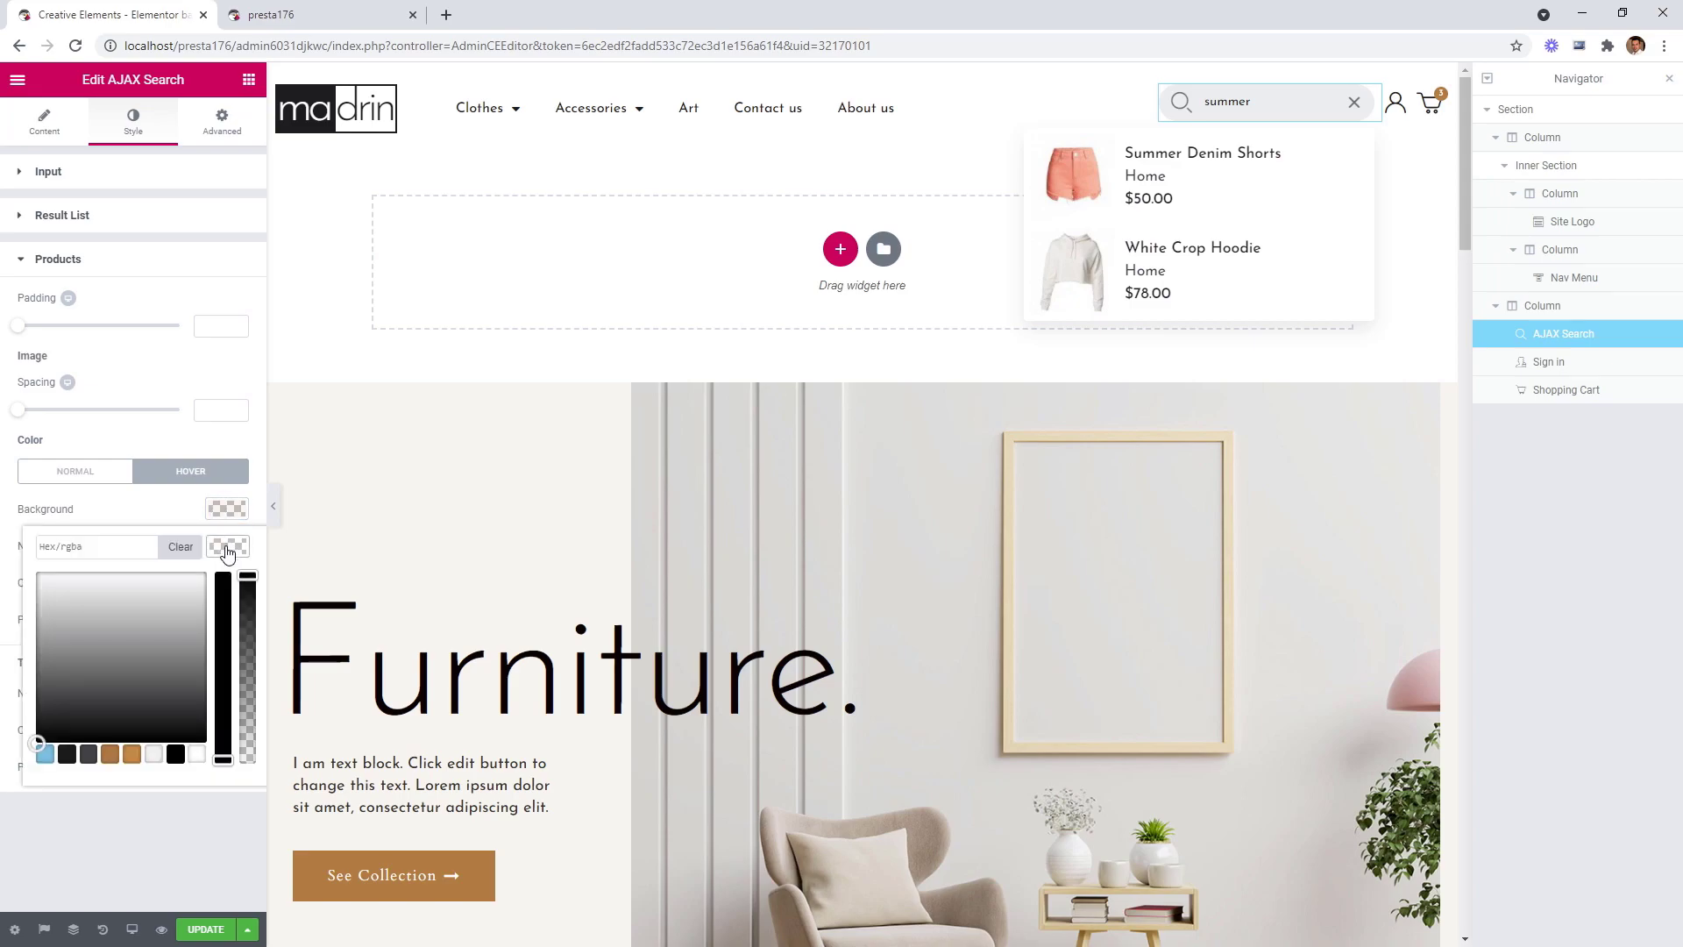
pyautogui.click(132, 754)
pyautogui.click(227, 546)
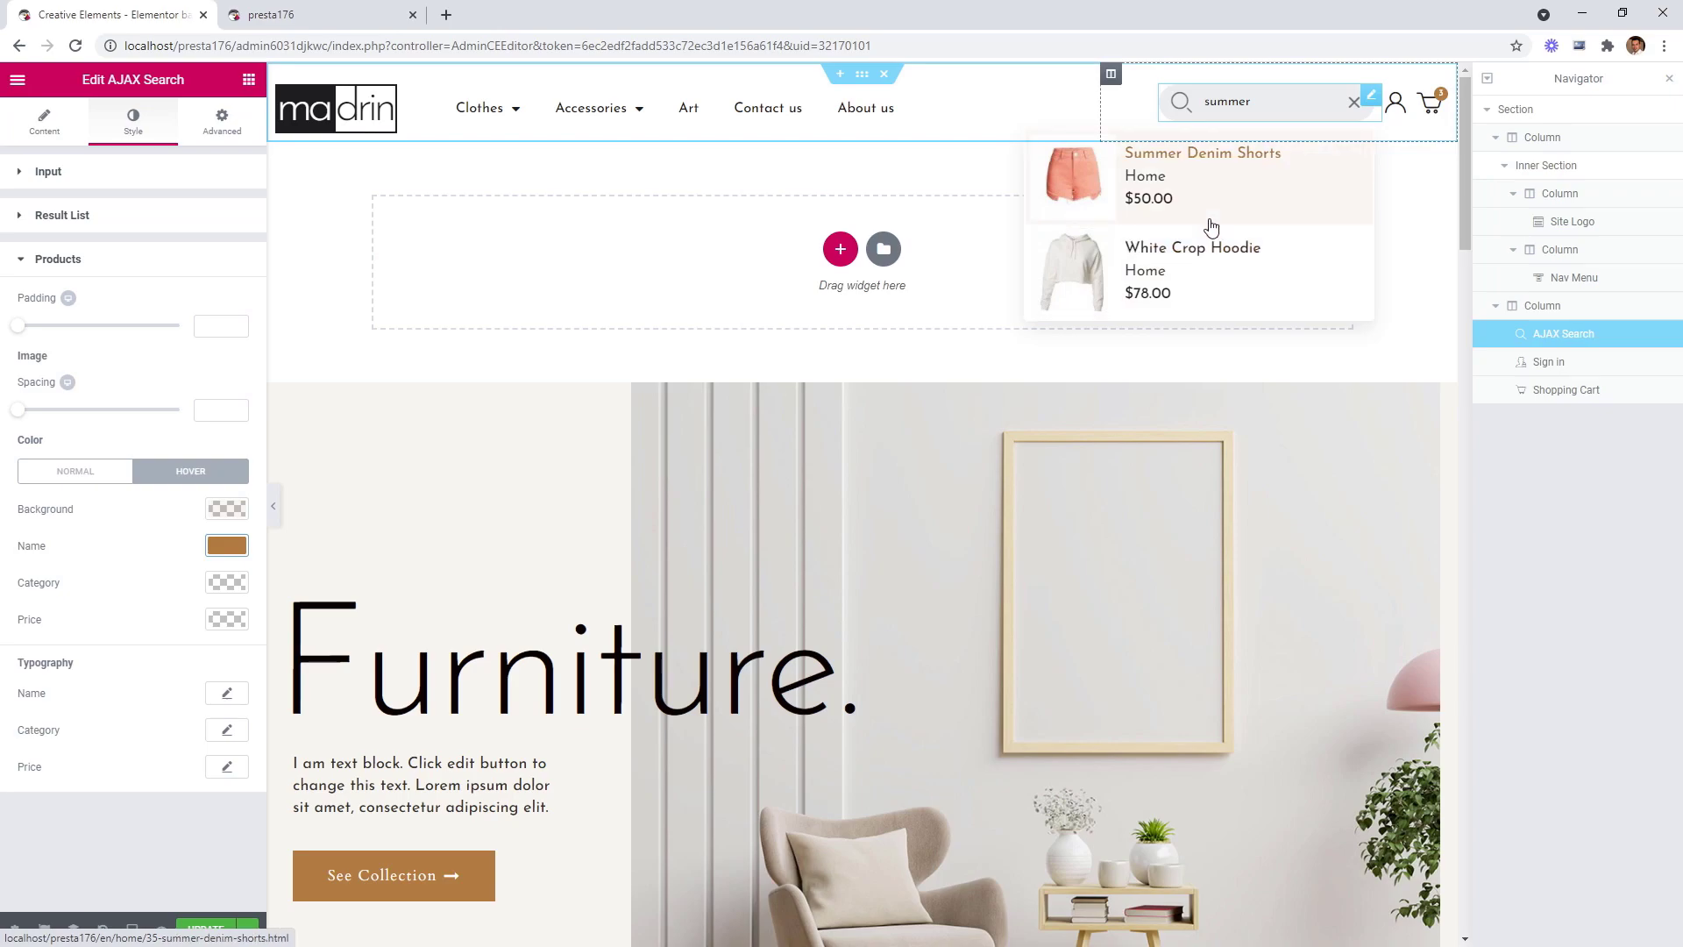
# Preview the page without the editing panel, clear the product search, and check the Clothes submenu and the cart sidebar.
pyautogui.click(273, 506)
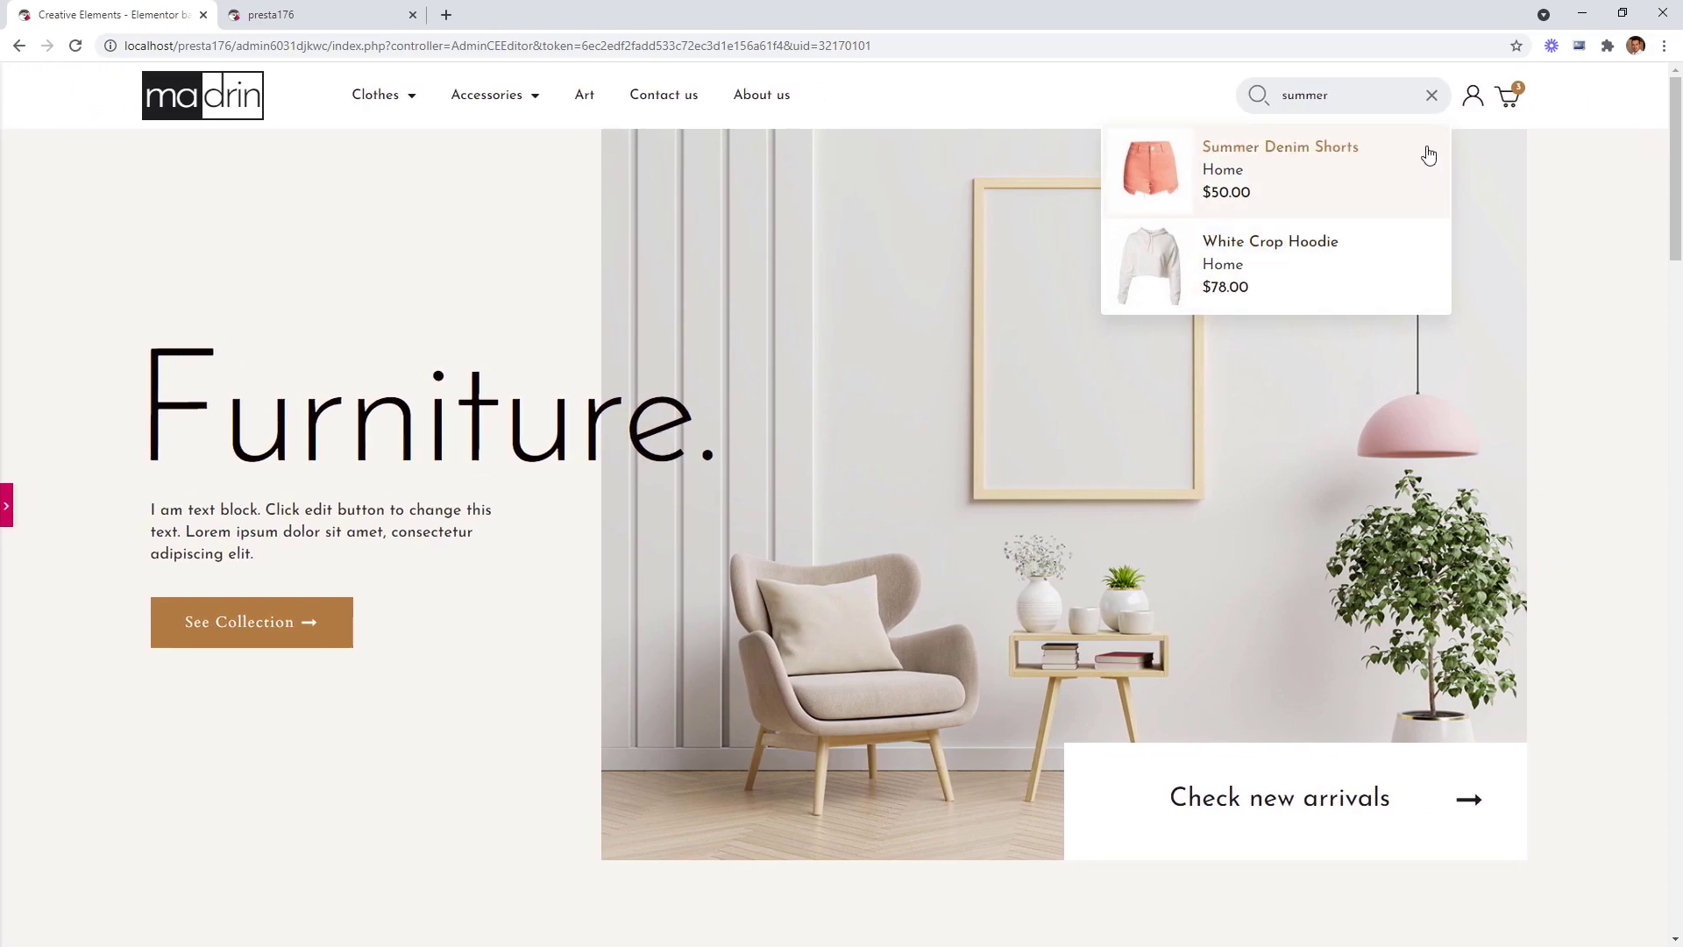
pyautogui.click(1431, 96)
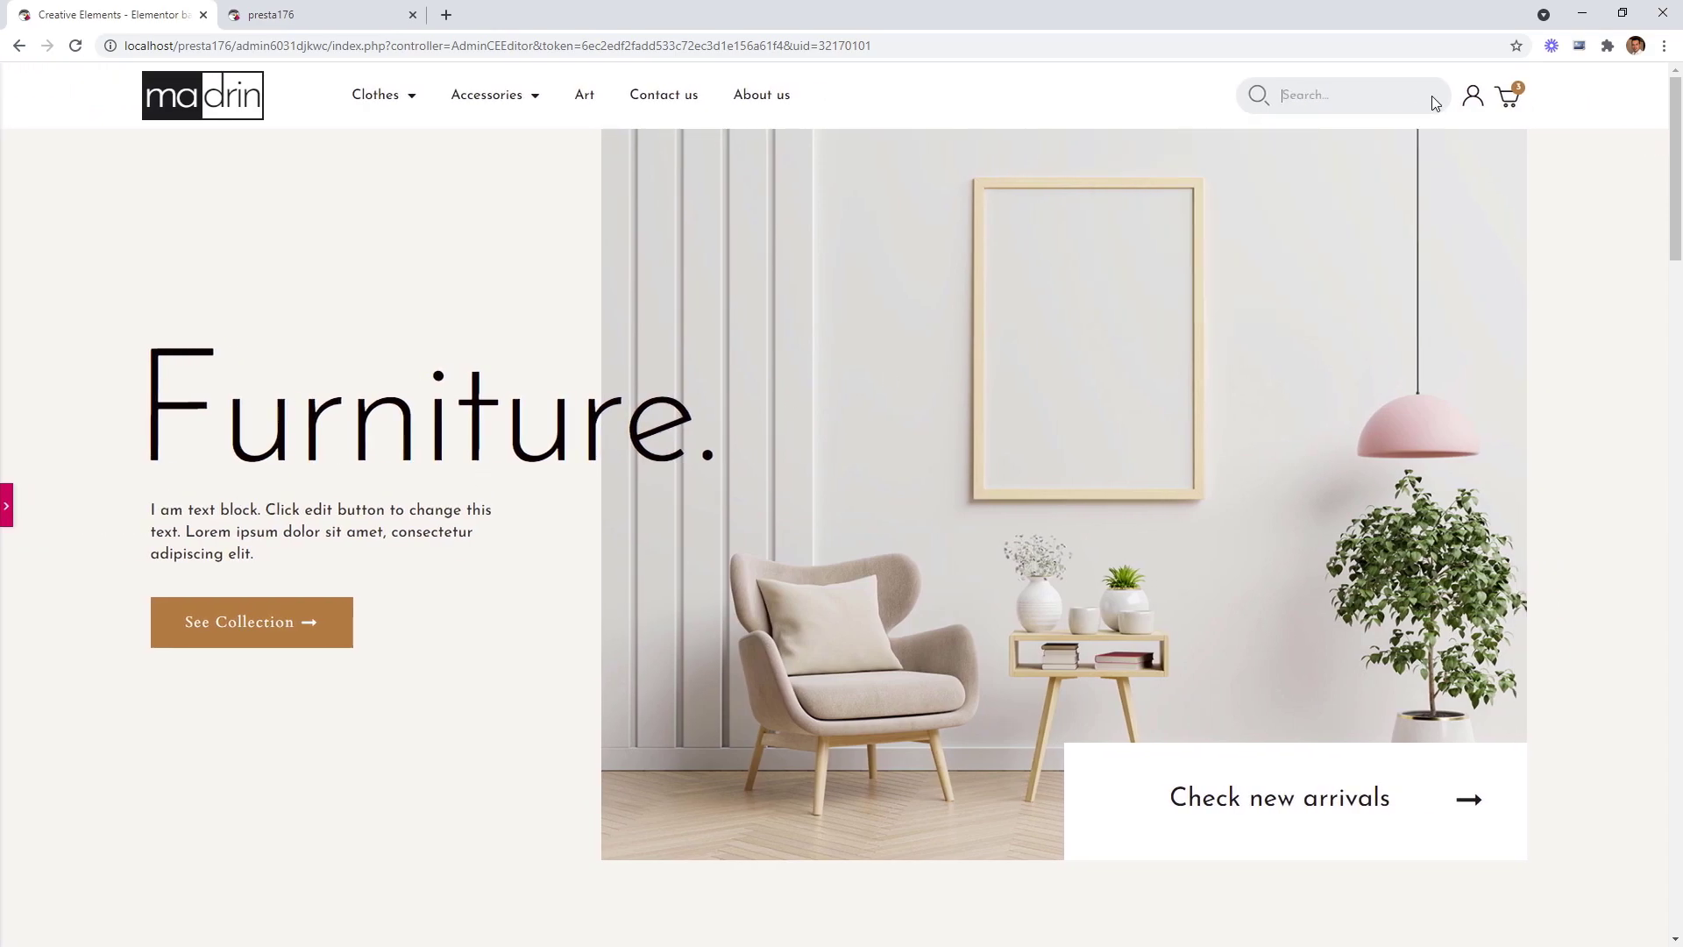
pyautogui.moveTo(366, 107)
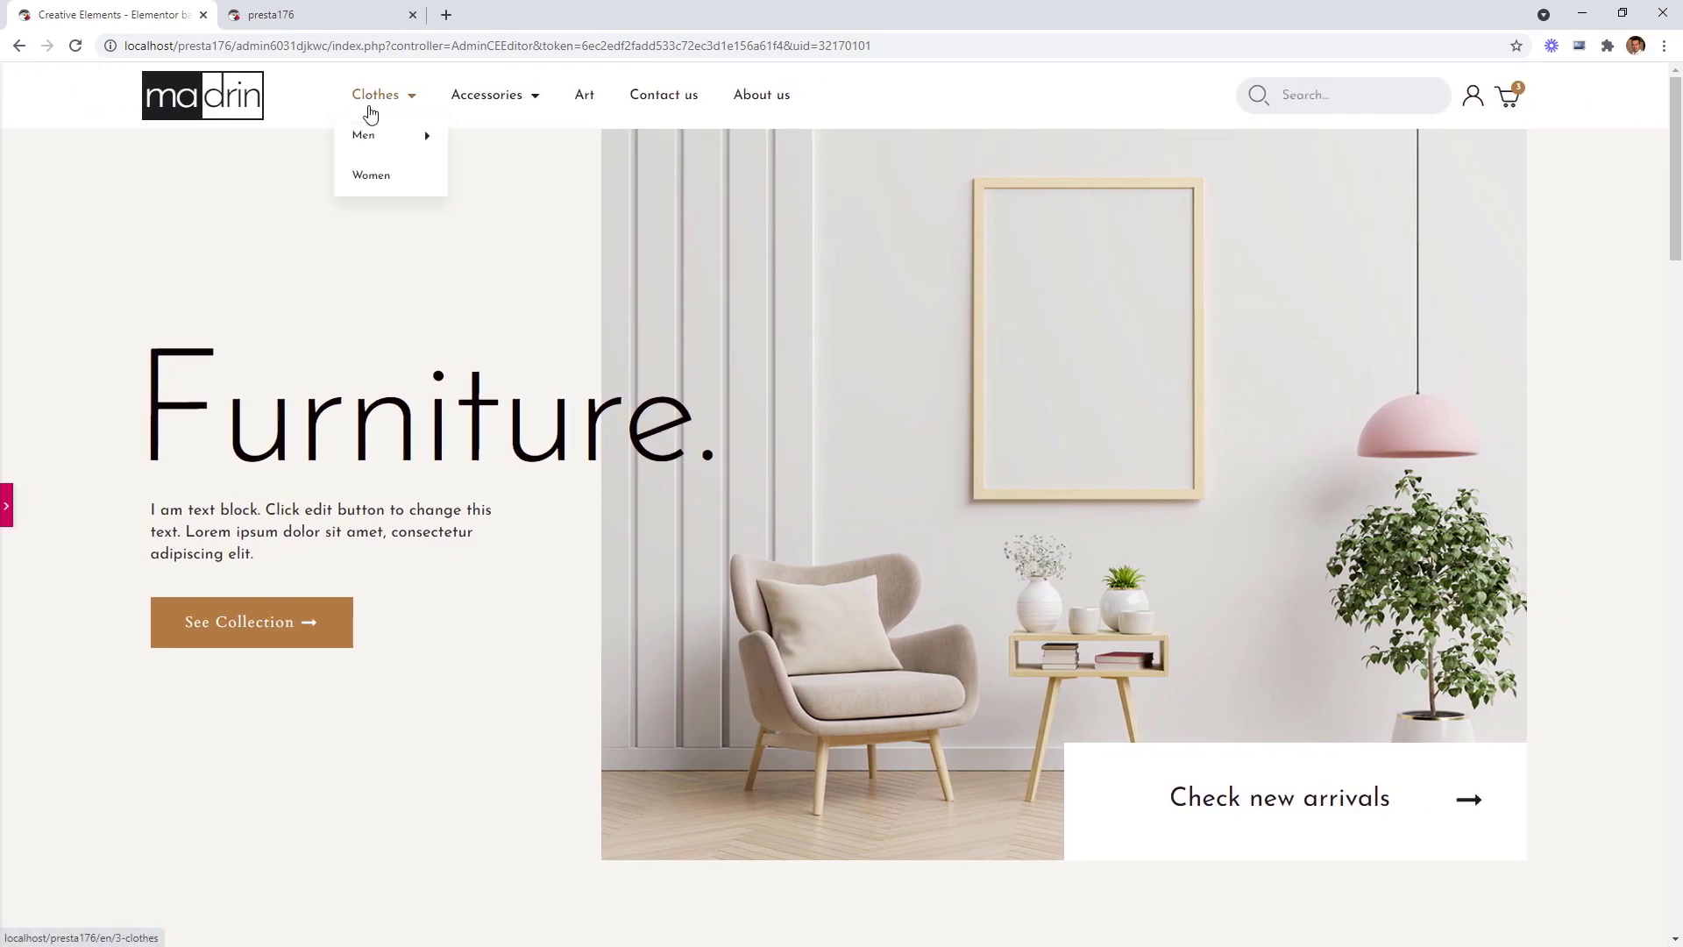
pyautogui.moveTo(382, 135)
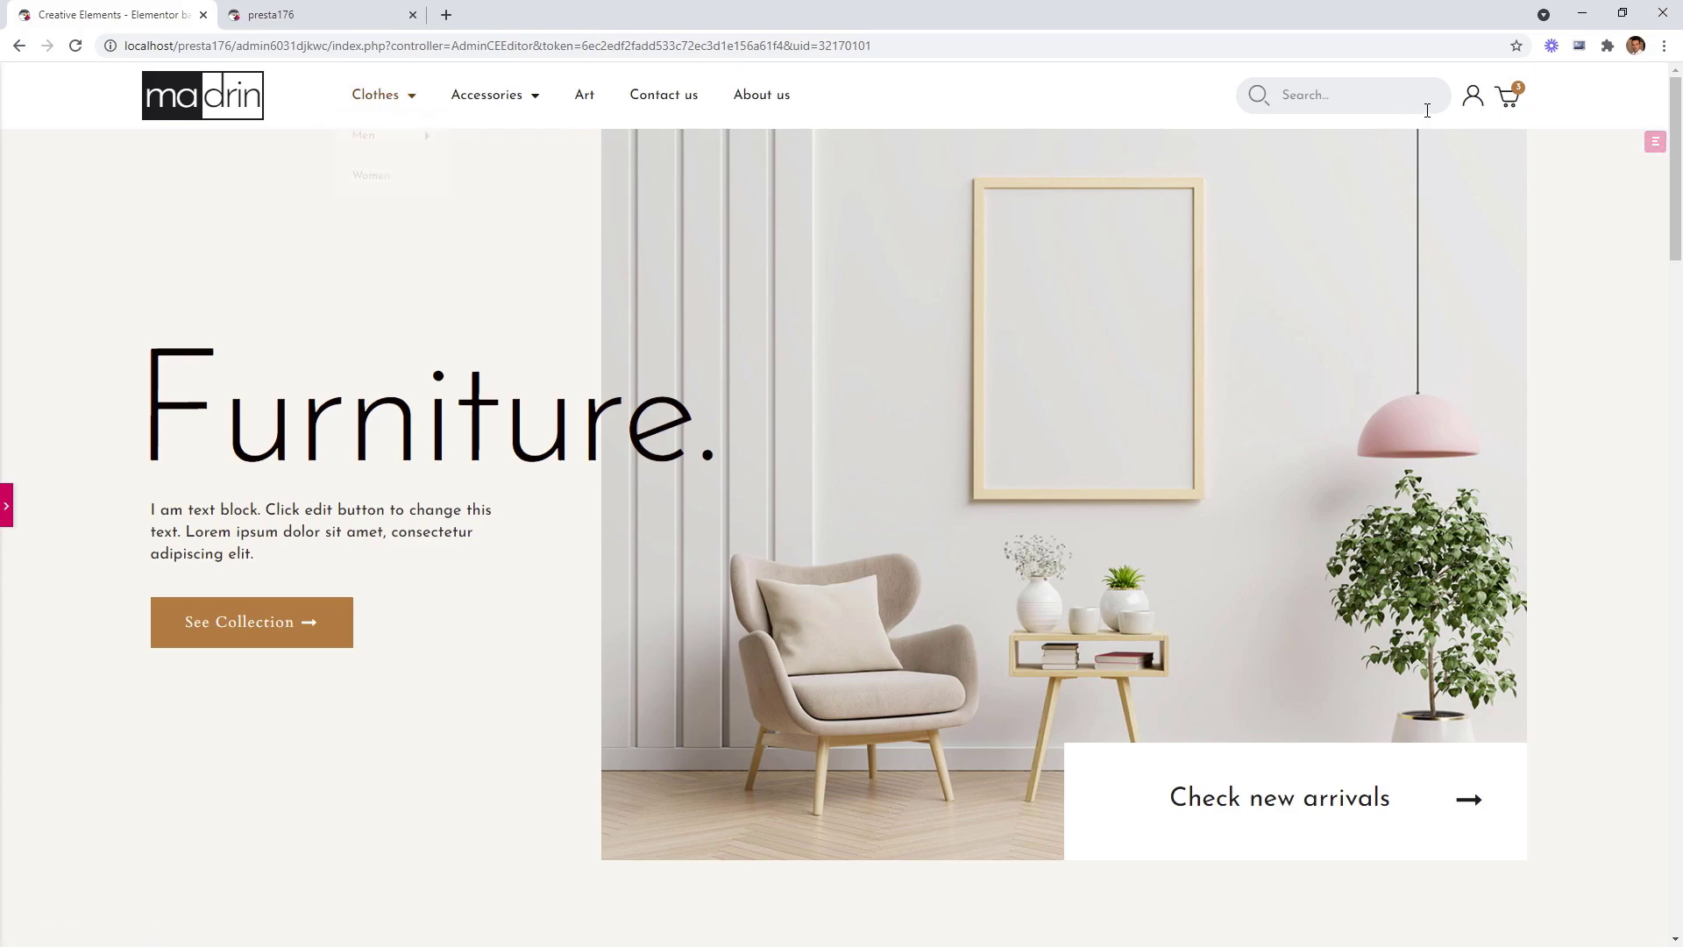
pyautogui.moveTo(1473, 105)
pyautogui.click(1506, 100)
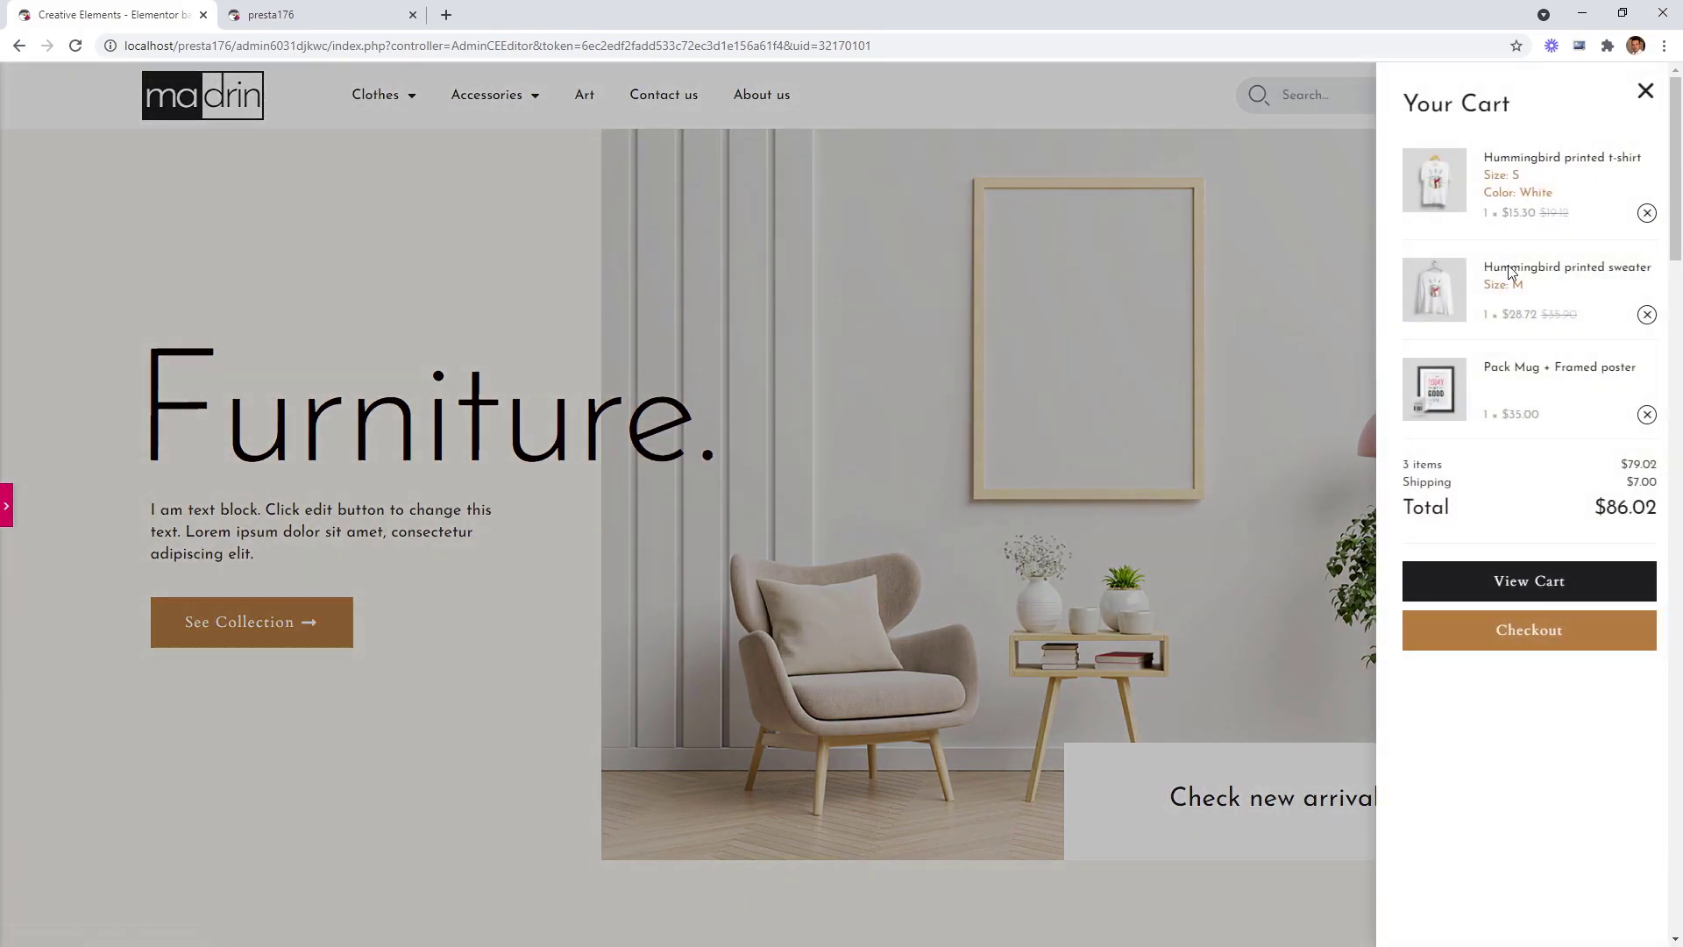
pyautogui.click(1646, 93)
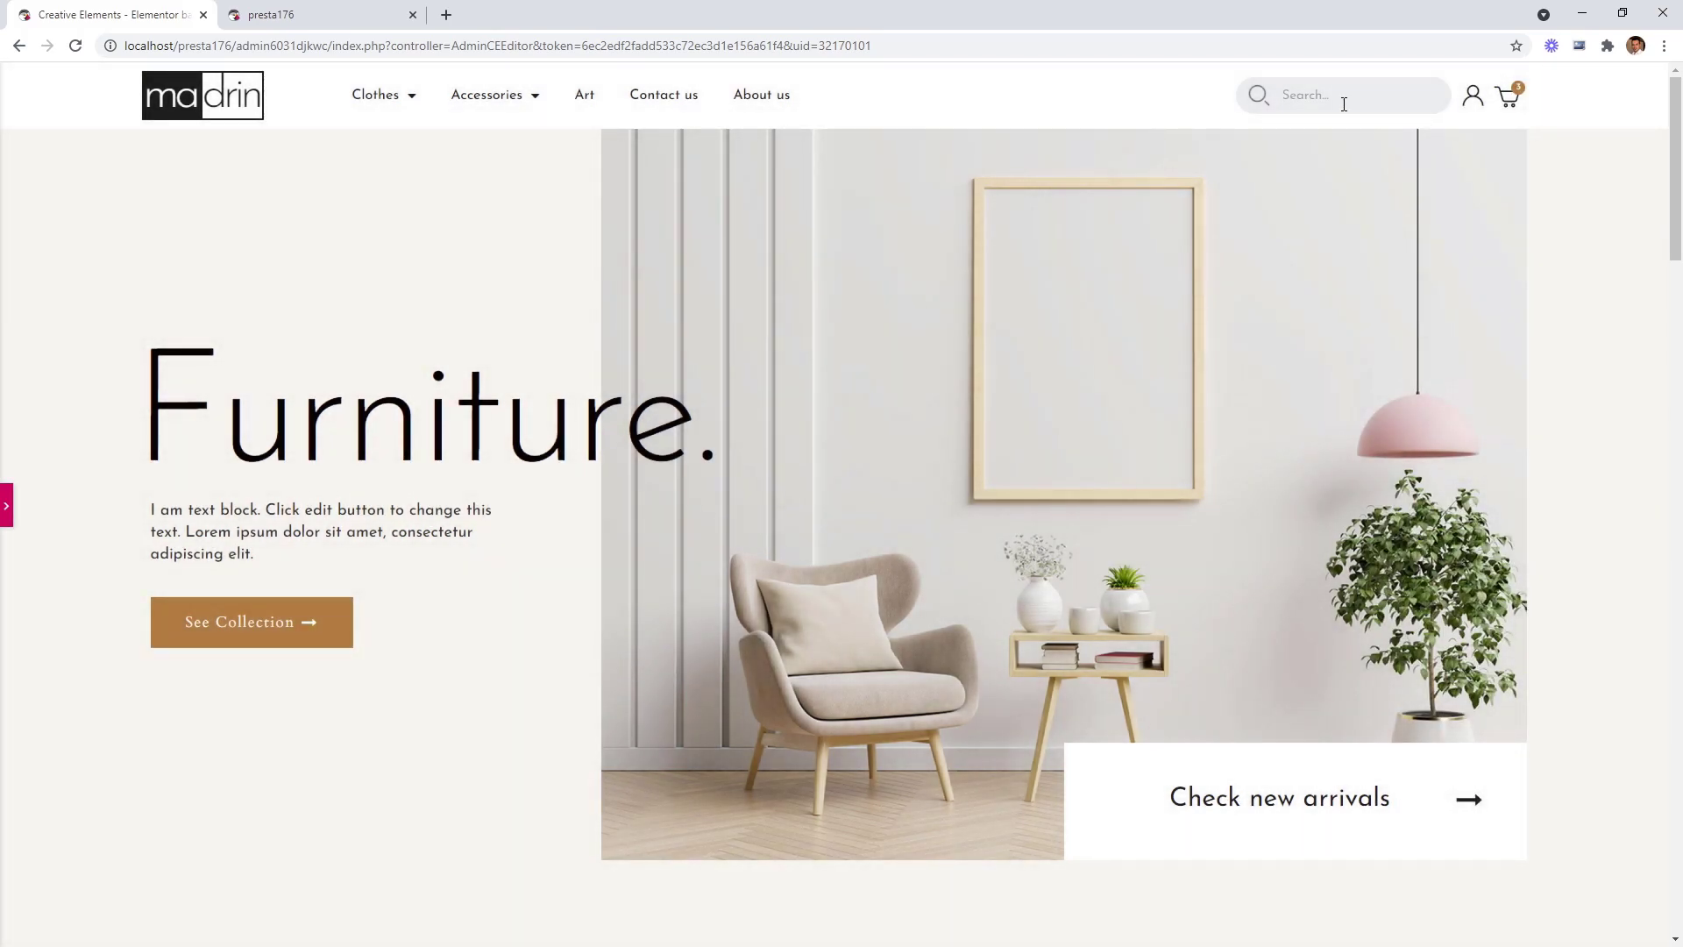
# Test the header's product search with "summer", clear it and return to the editor.
pyautogui.write('summer')
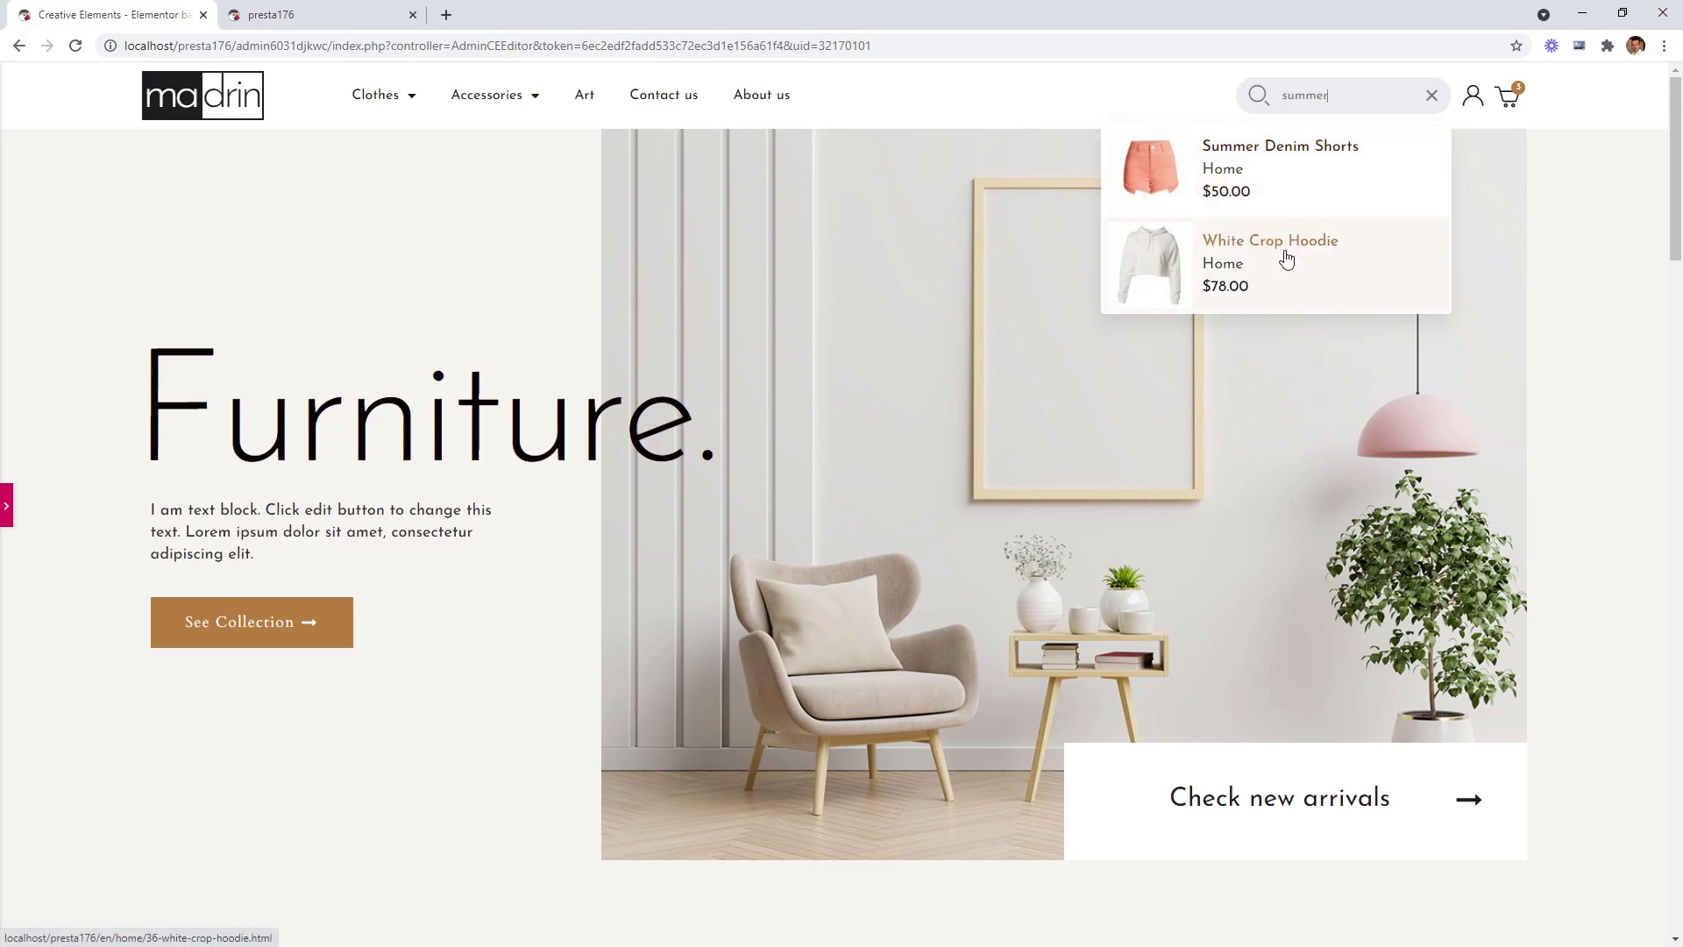
pyautogui.click(1432, 97)
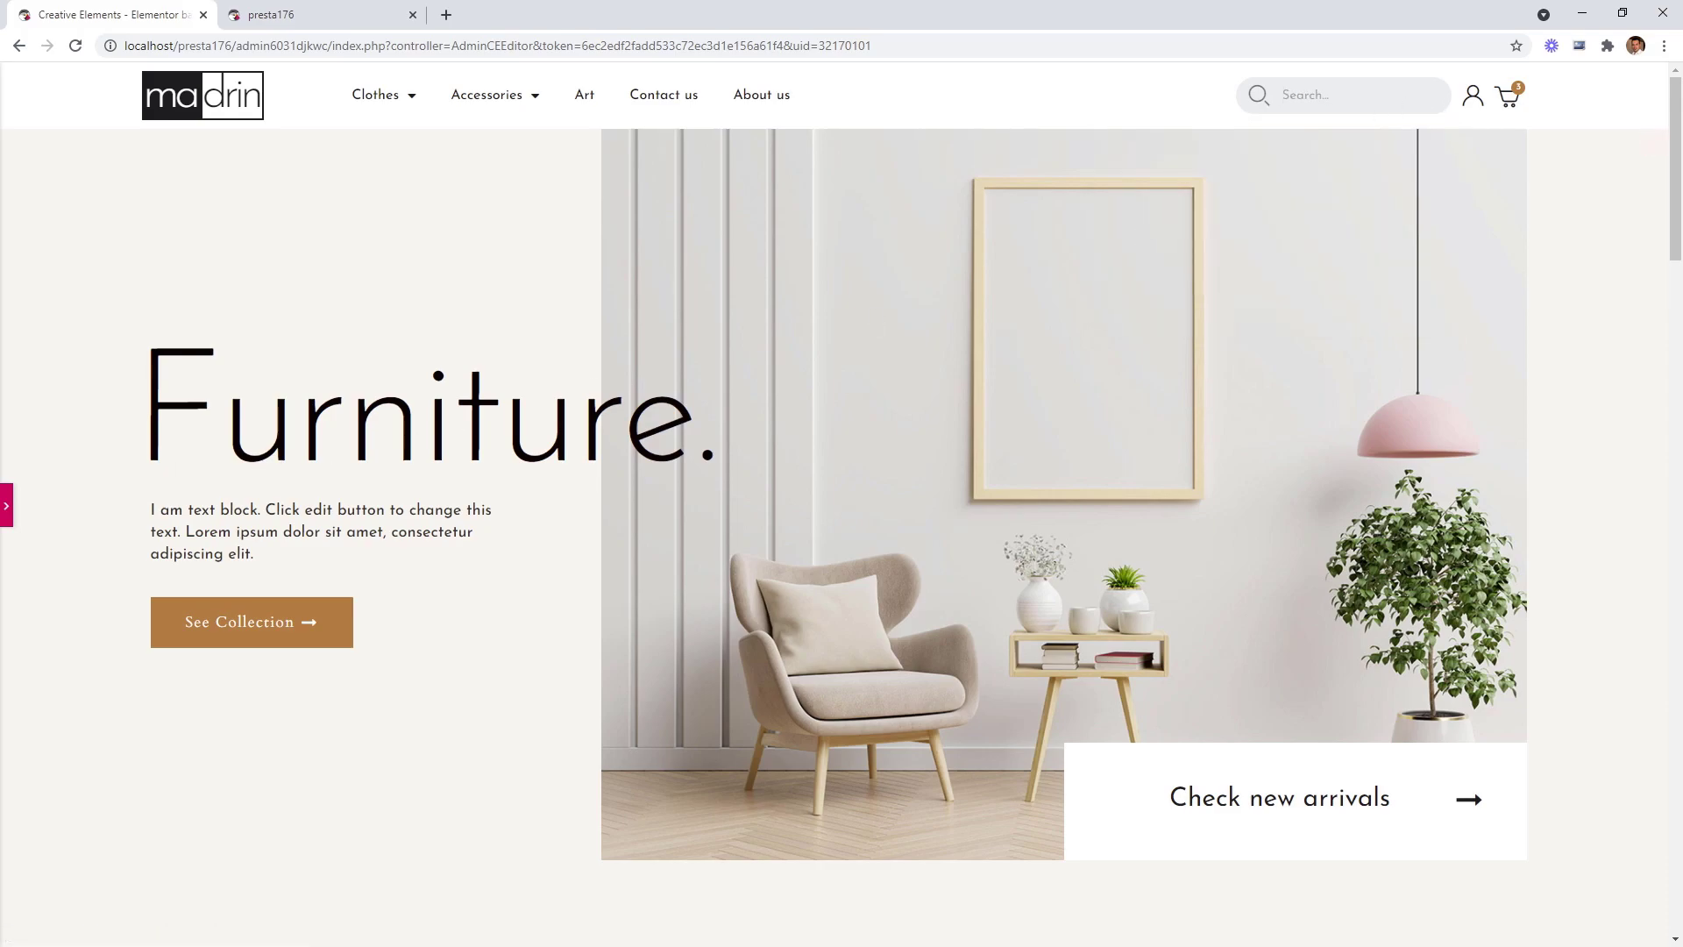
pyautogui.click(9, 508)
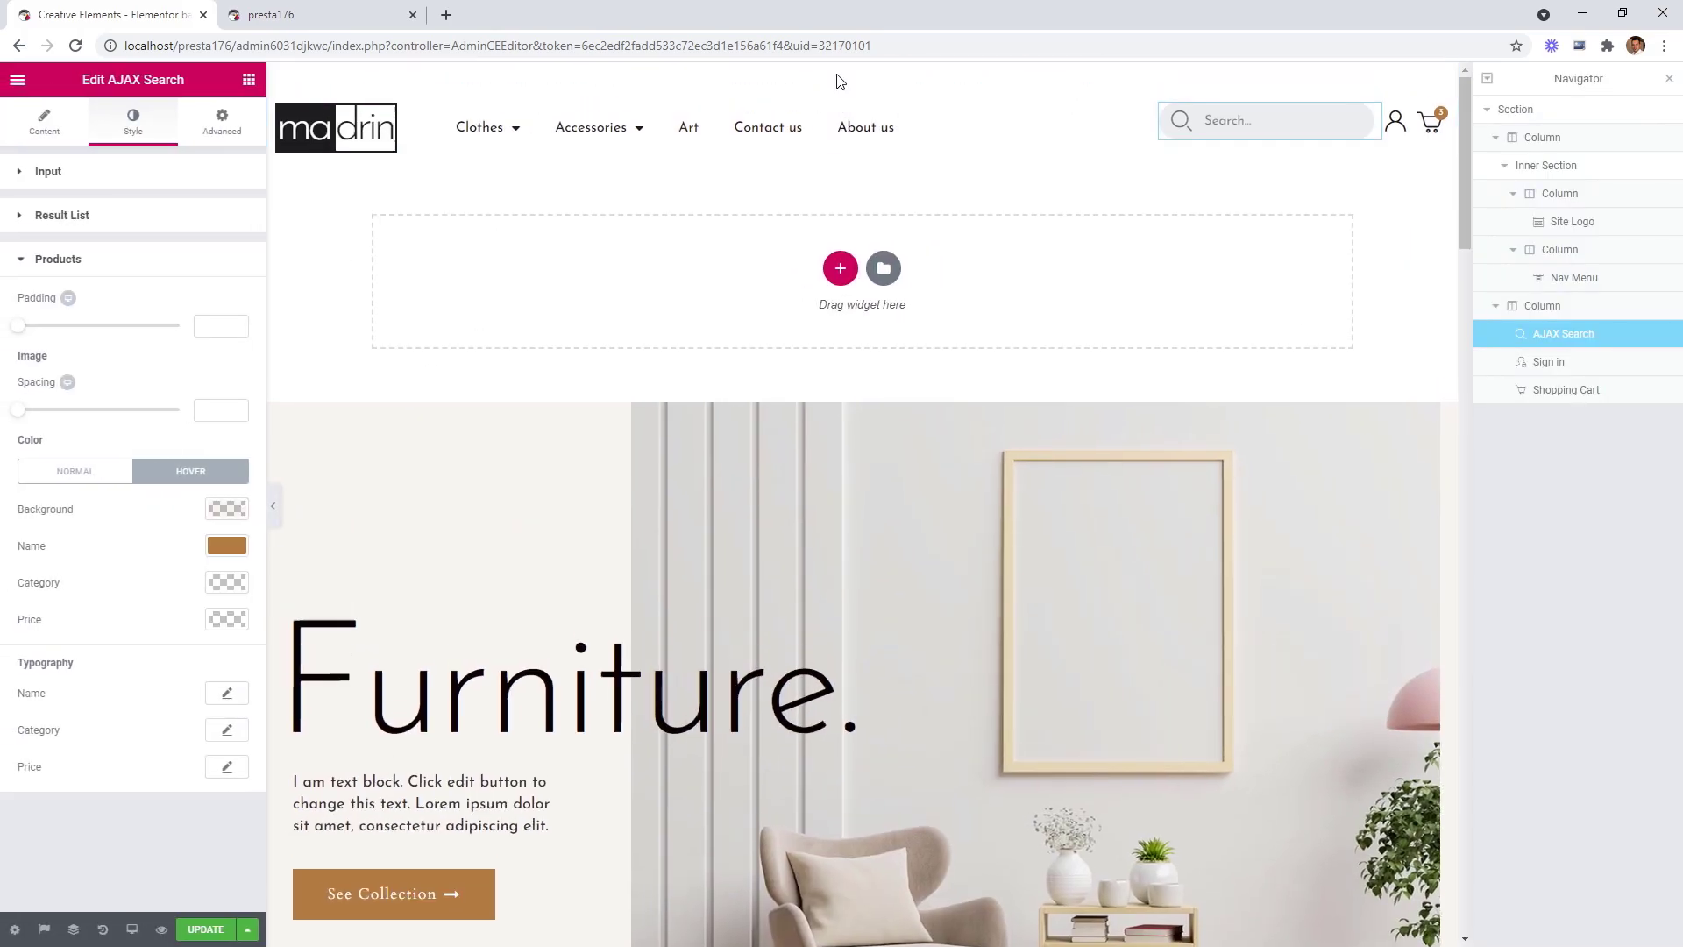
# Add a section with three equal columns above the header and set its content width to 1600.
pyautogui.click(839, 73)
pyautogui.click(840, 131)
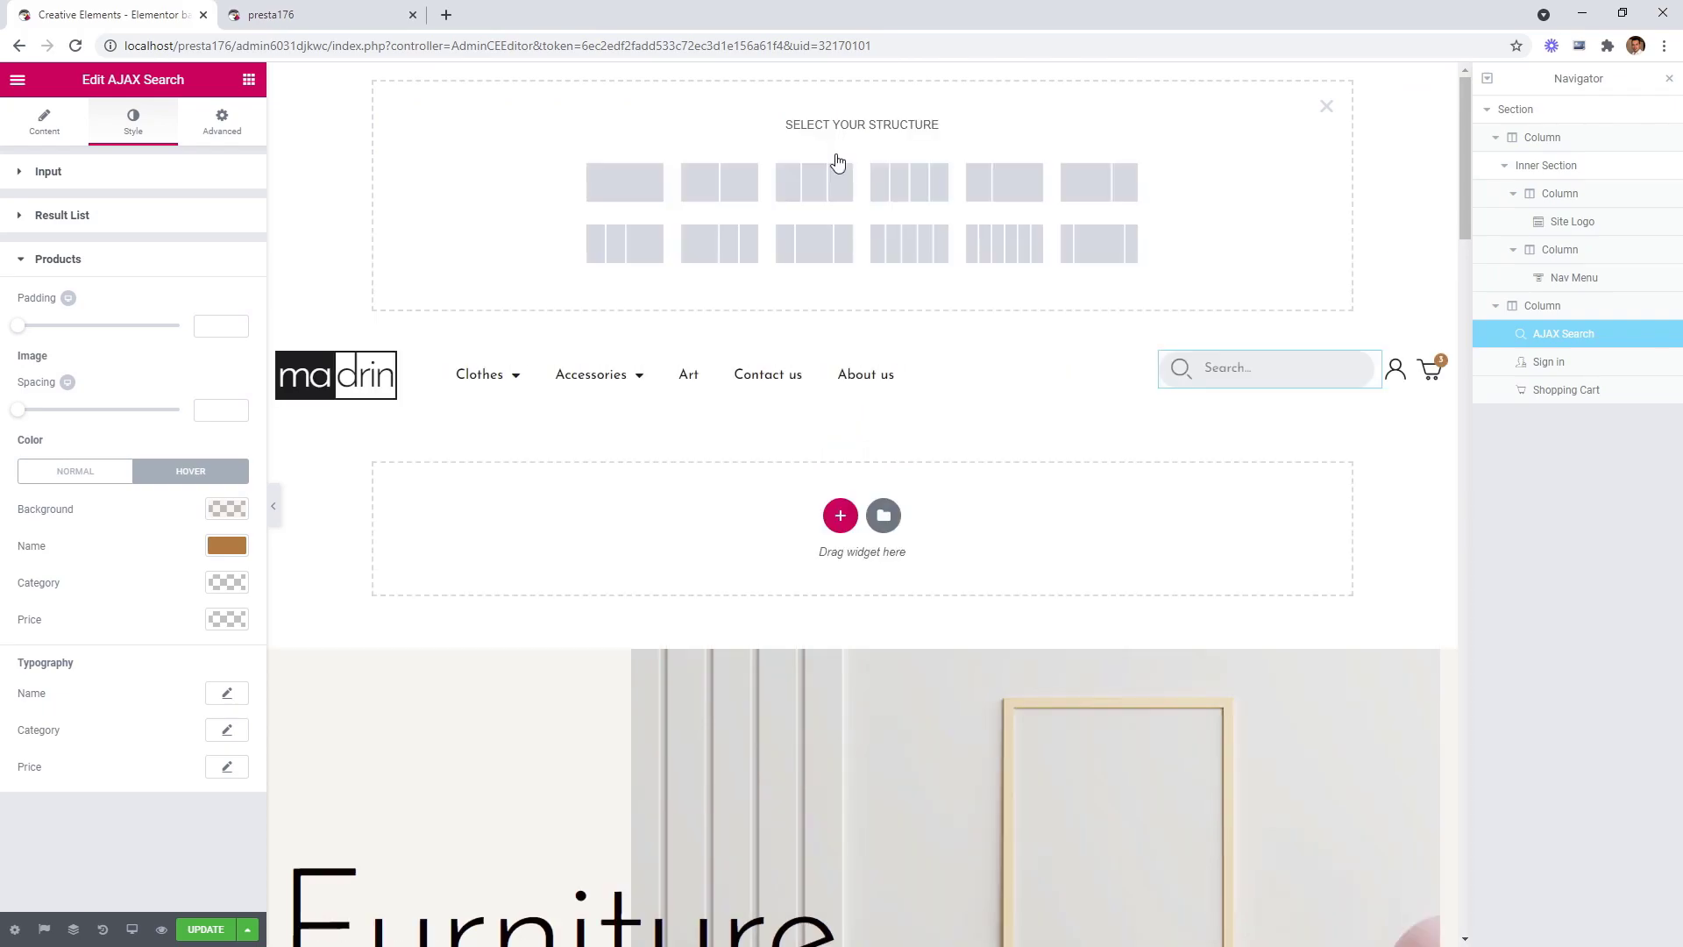
pyautogui.click(829, 180)
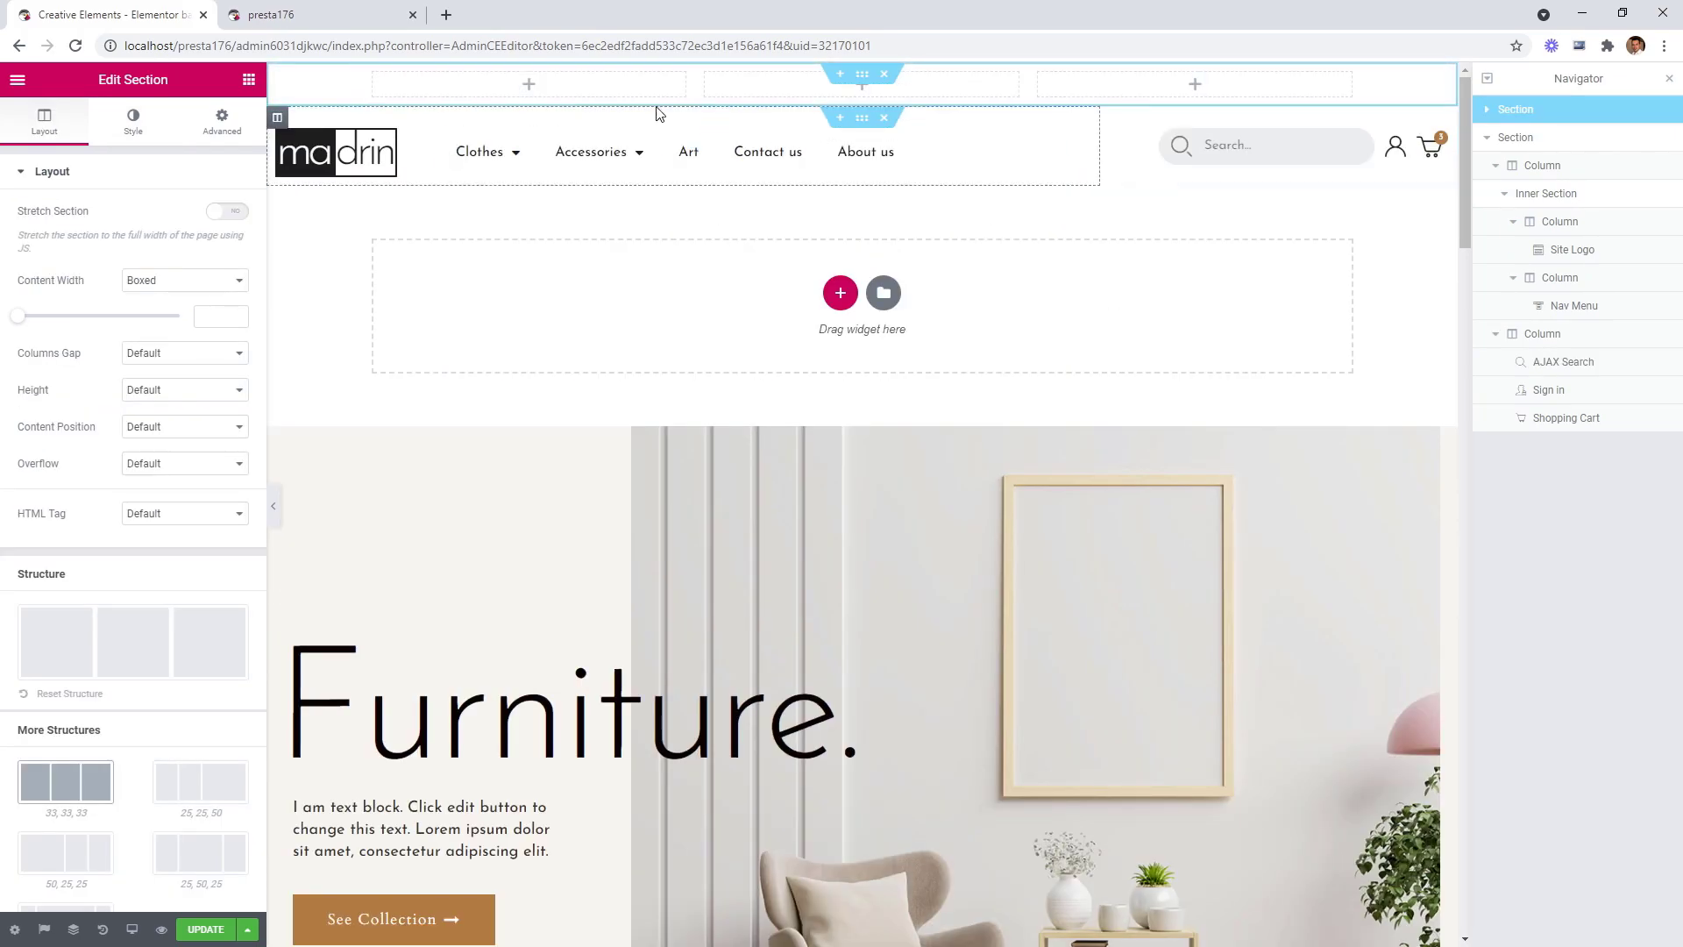
pyautogui.click(218, 315)
pyautogui.write('1600')
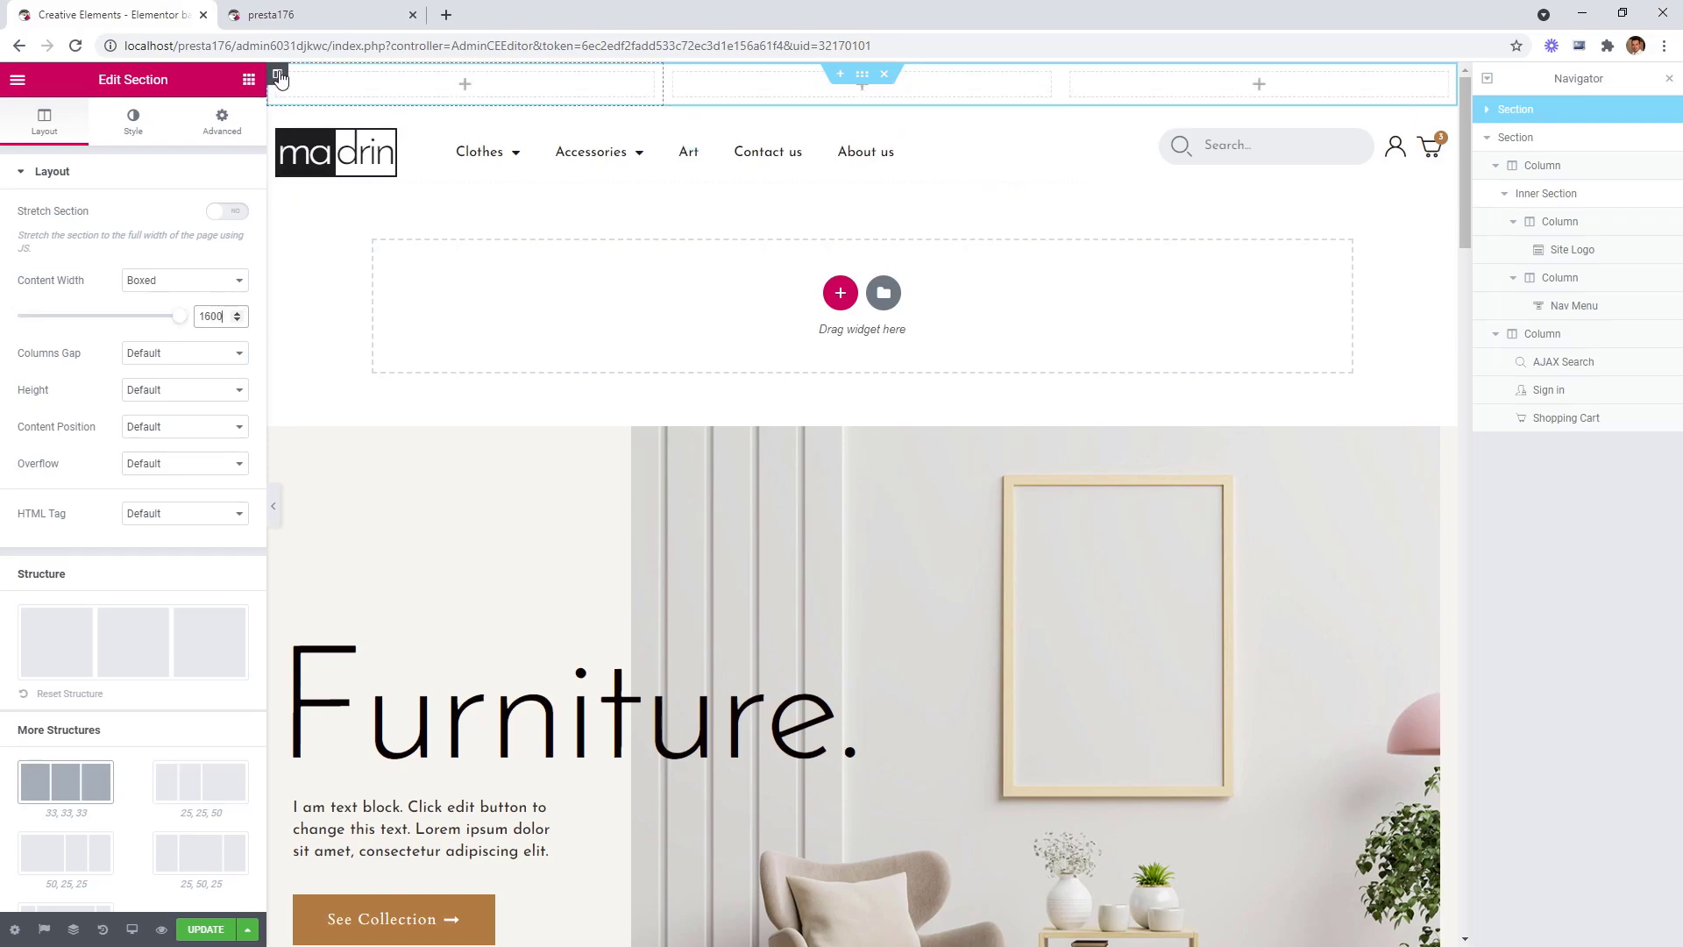
# Give the new top section a solid classic background in the dark color #1d1d1f.
pyautogui.click(143, 135)
pyautogui.click(134, 254)
pyautogui.click(221, 291)
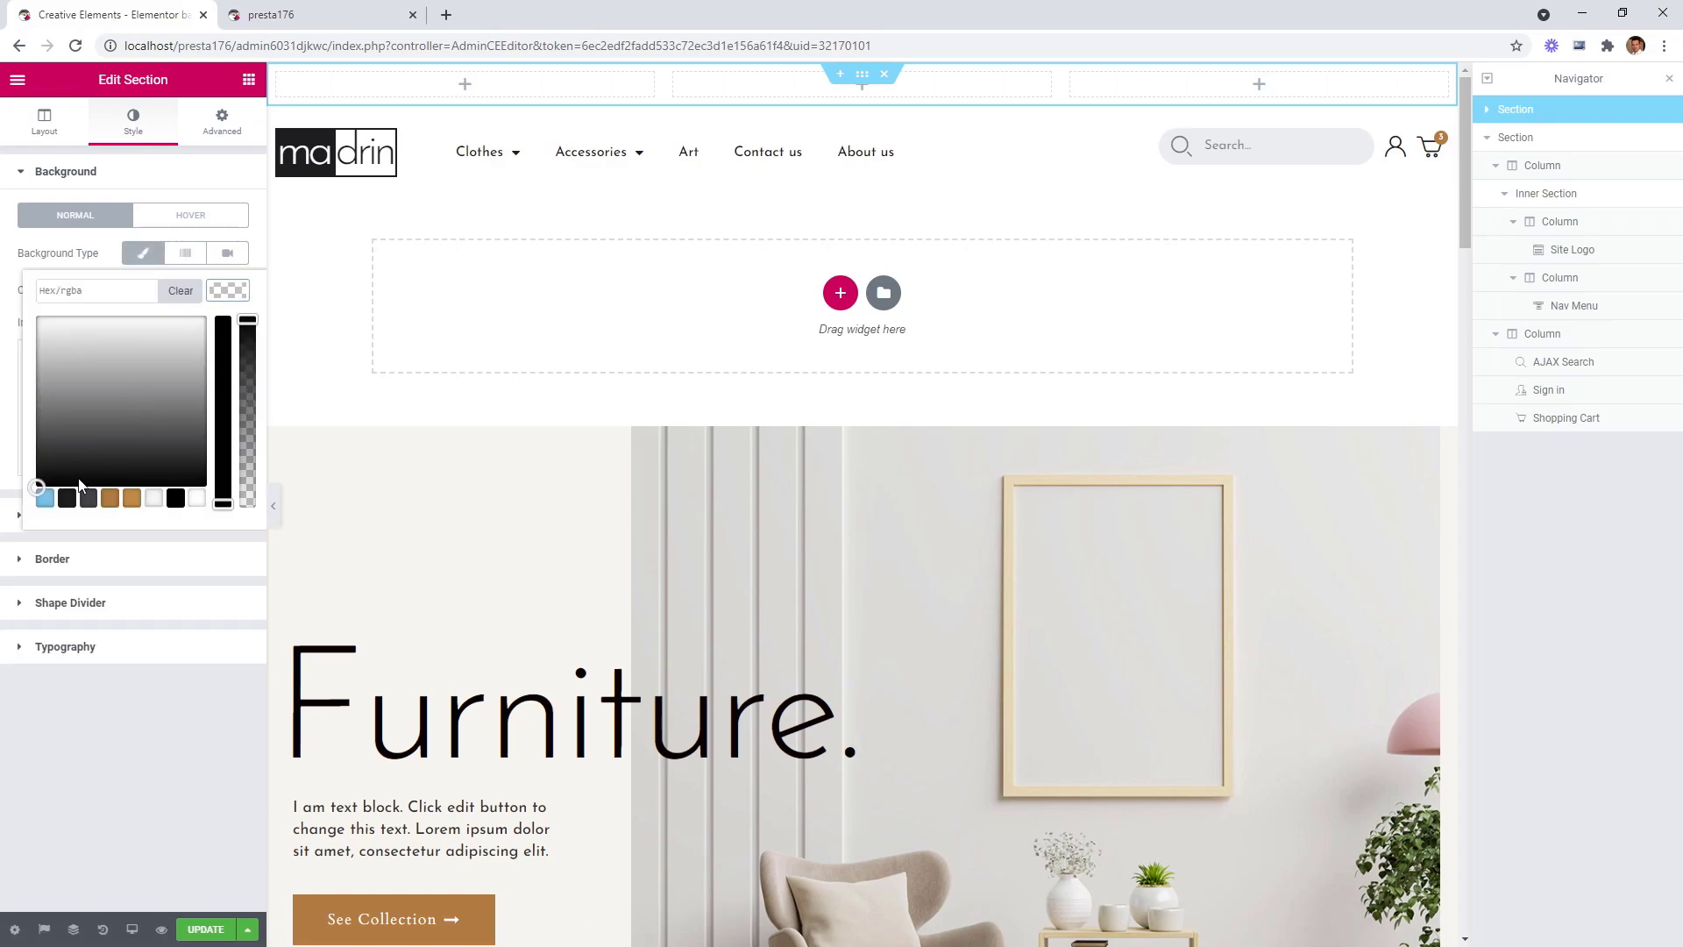
pyautogui.click(68, 499)
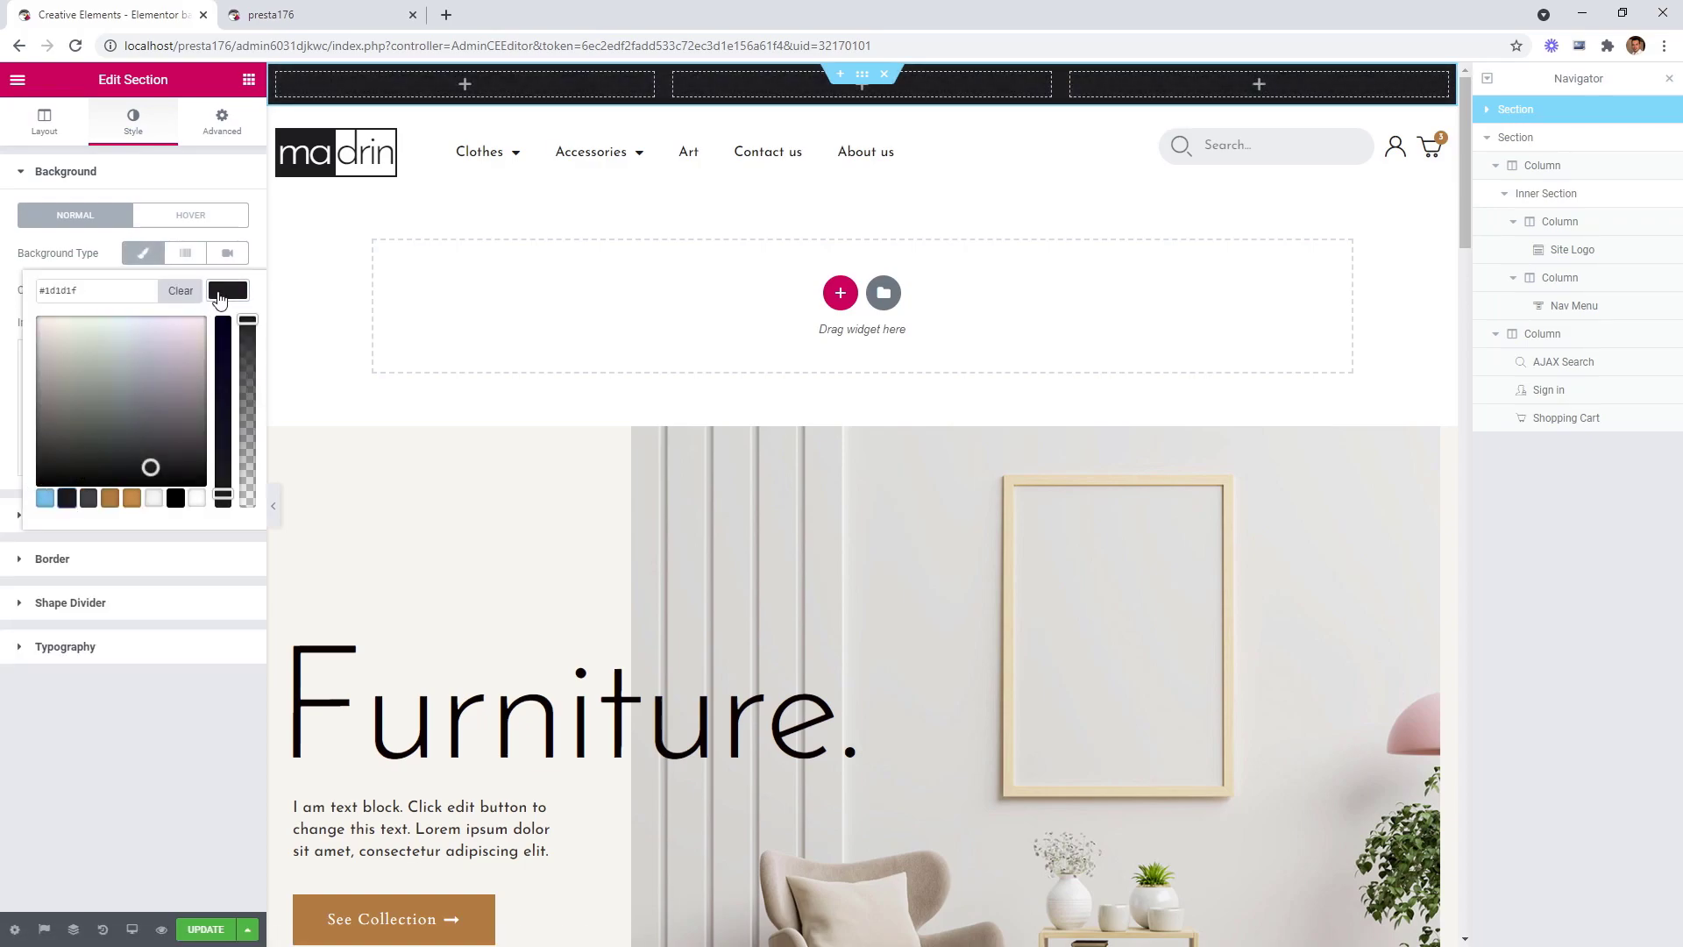
pyautogui.click(225, 291)
# Add a Heading widget to the top section's middle column with the title "Need help? Book a virtual appointment.".
pyautogui.click(249, 81)
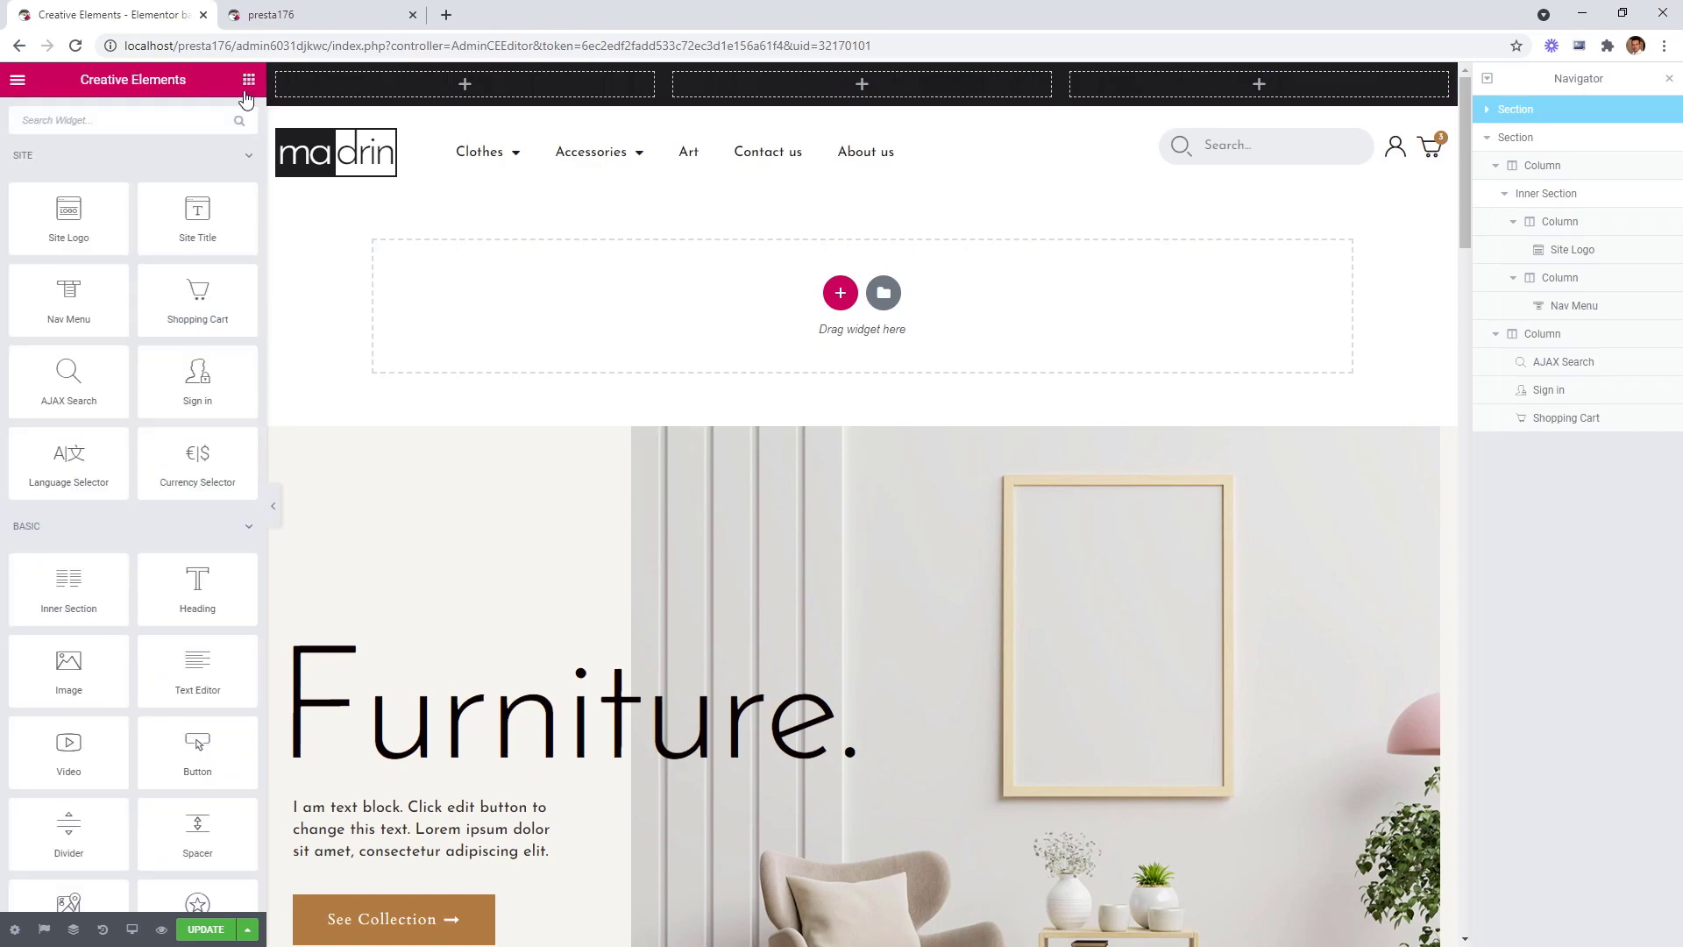
pyautogui.moveTo(198, 583); pyautogui.dragTo(792, 77)
pyautogui.tripleClick(203, 249)
pyautogui.write('Need help? Book a virt')
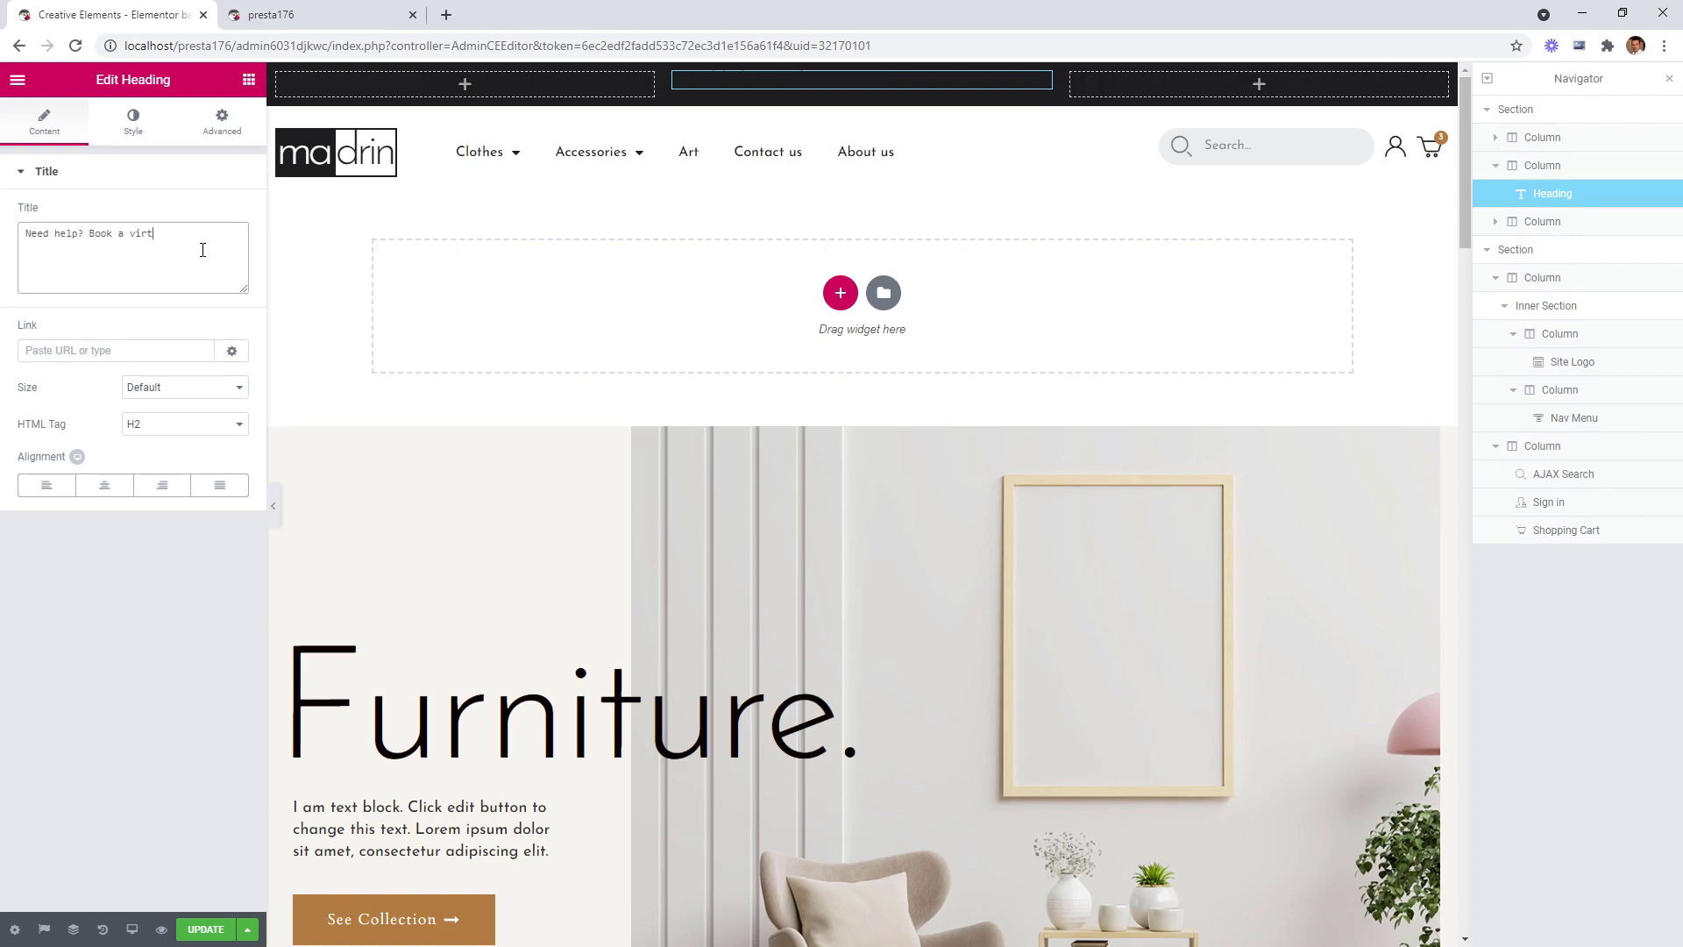
pyautogui.write('ual appointment.')
# Set the heading's text color to the light gray #f4f4f4.
pyautogui.click(163, 128)
pyautogui.click(226, 215)
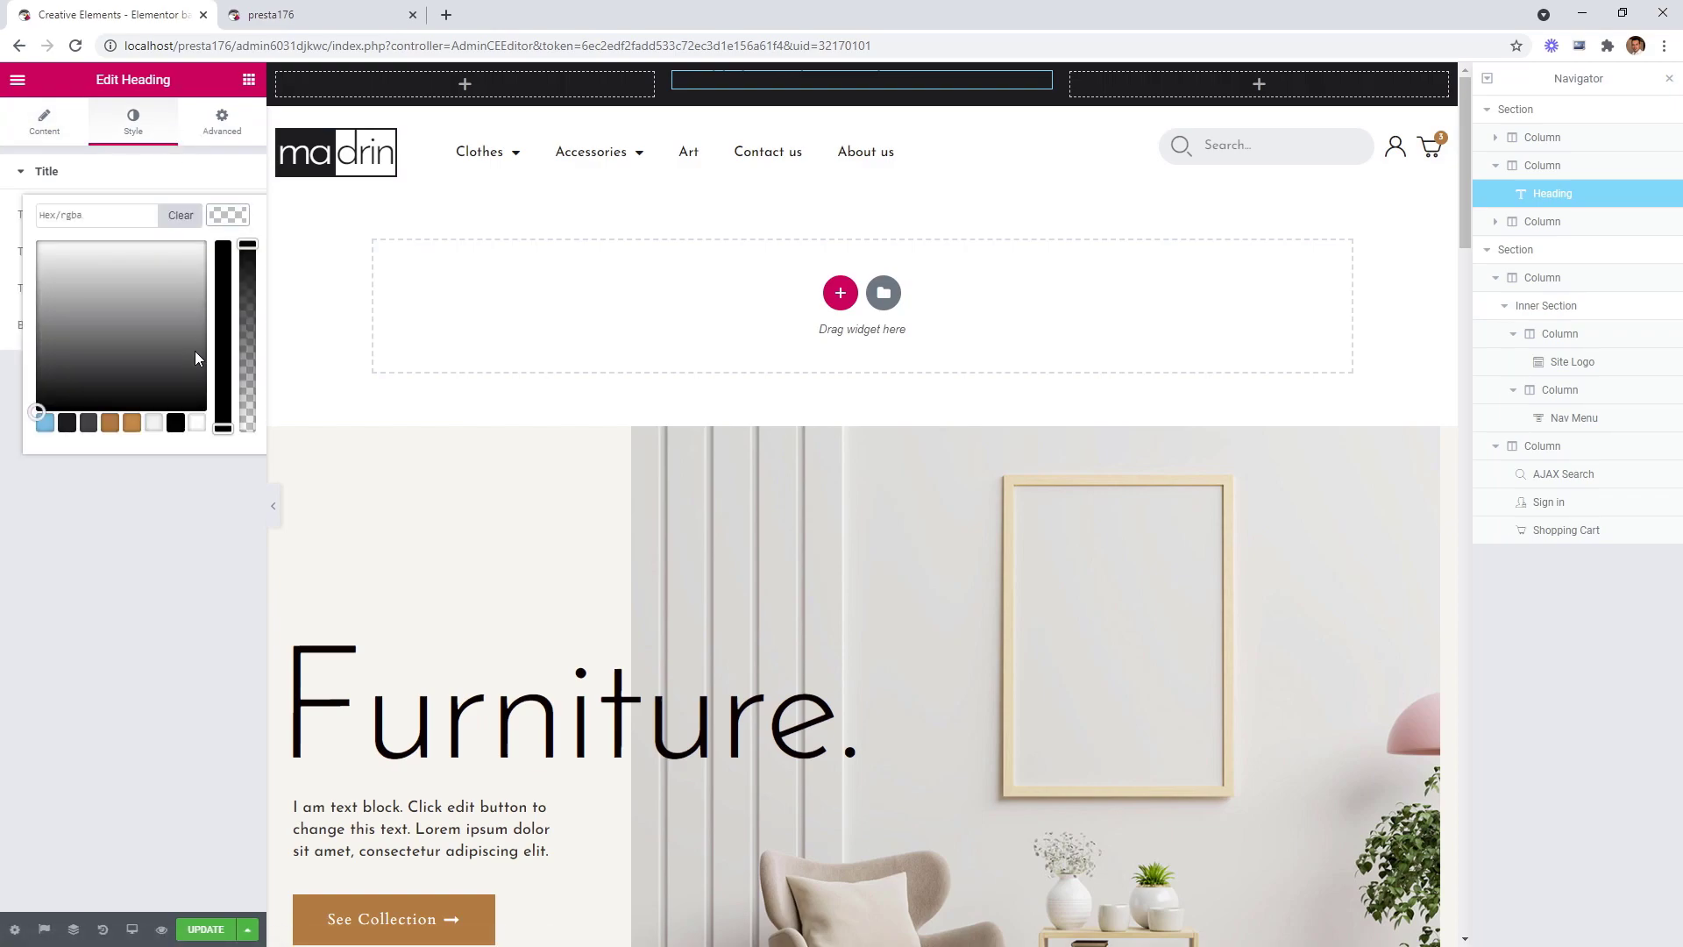
pyautogui.click(153, 422)
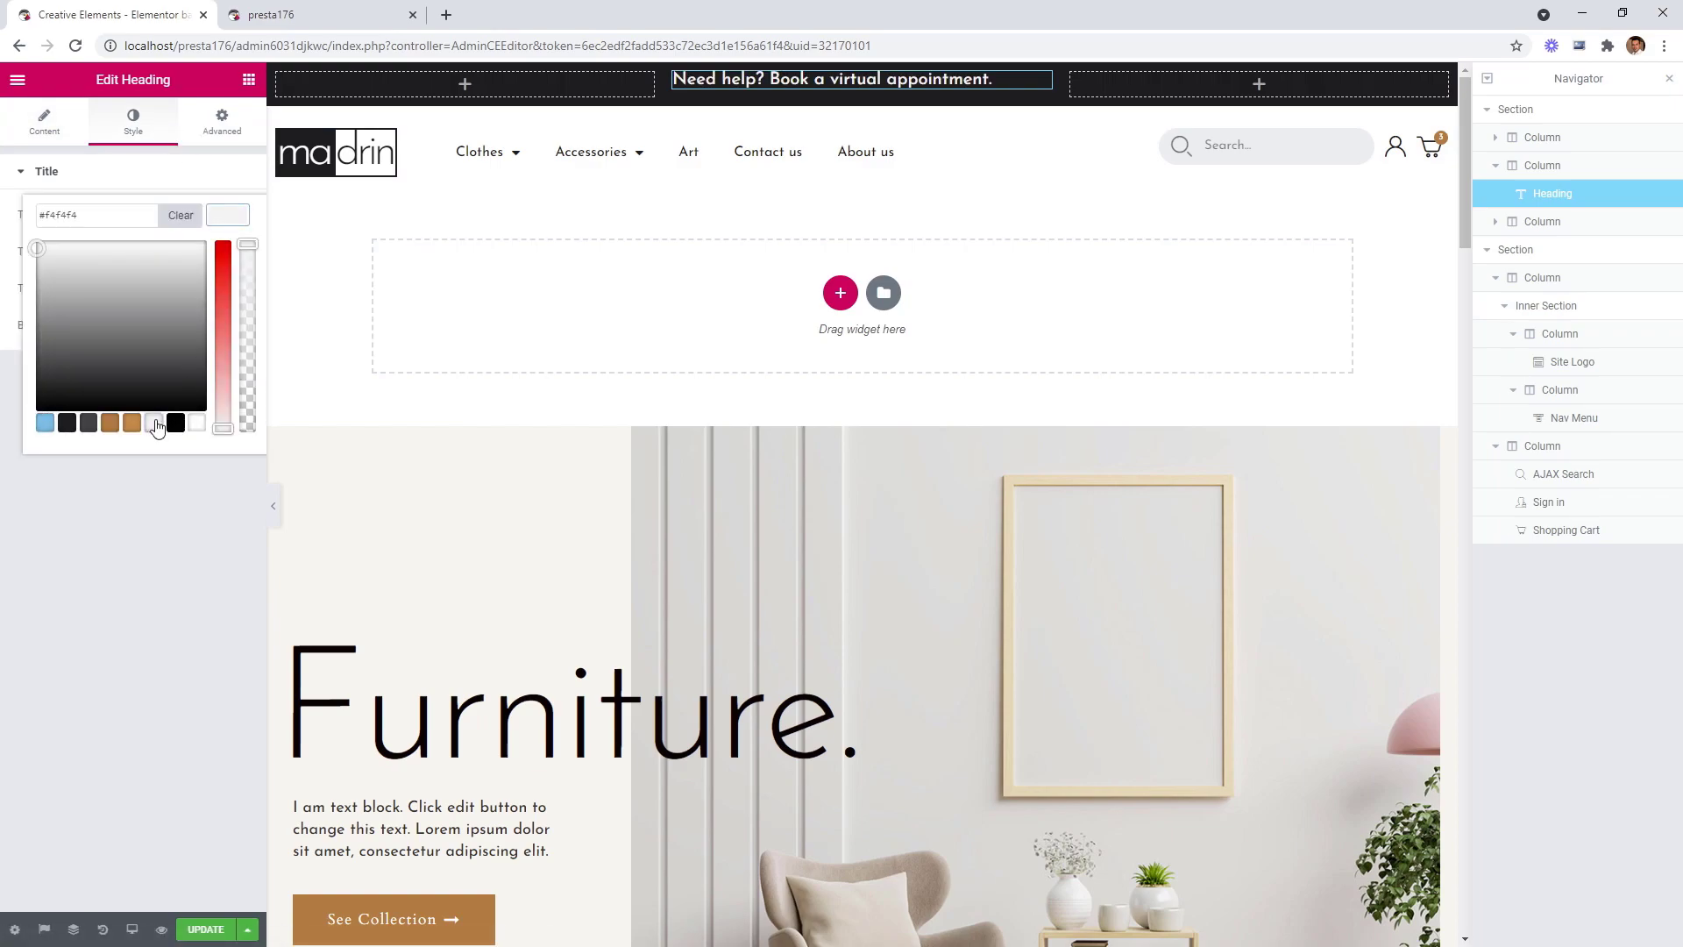
pyautogui.click(227, 219)
# Set the heading's HTML tag to span, center it and link it to "#".
pyautogui.click(25, 129)
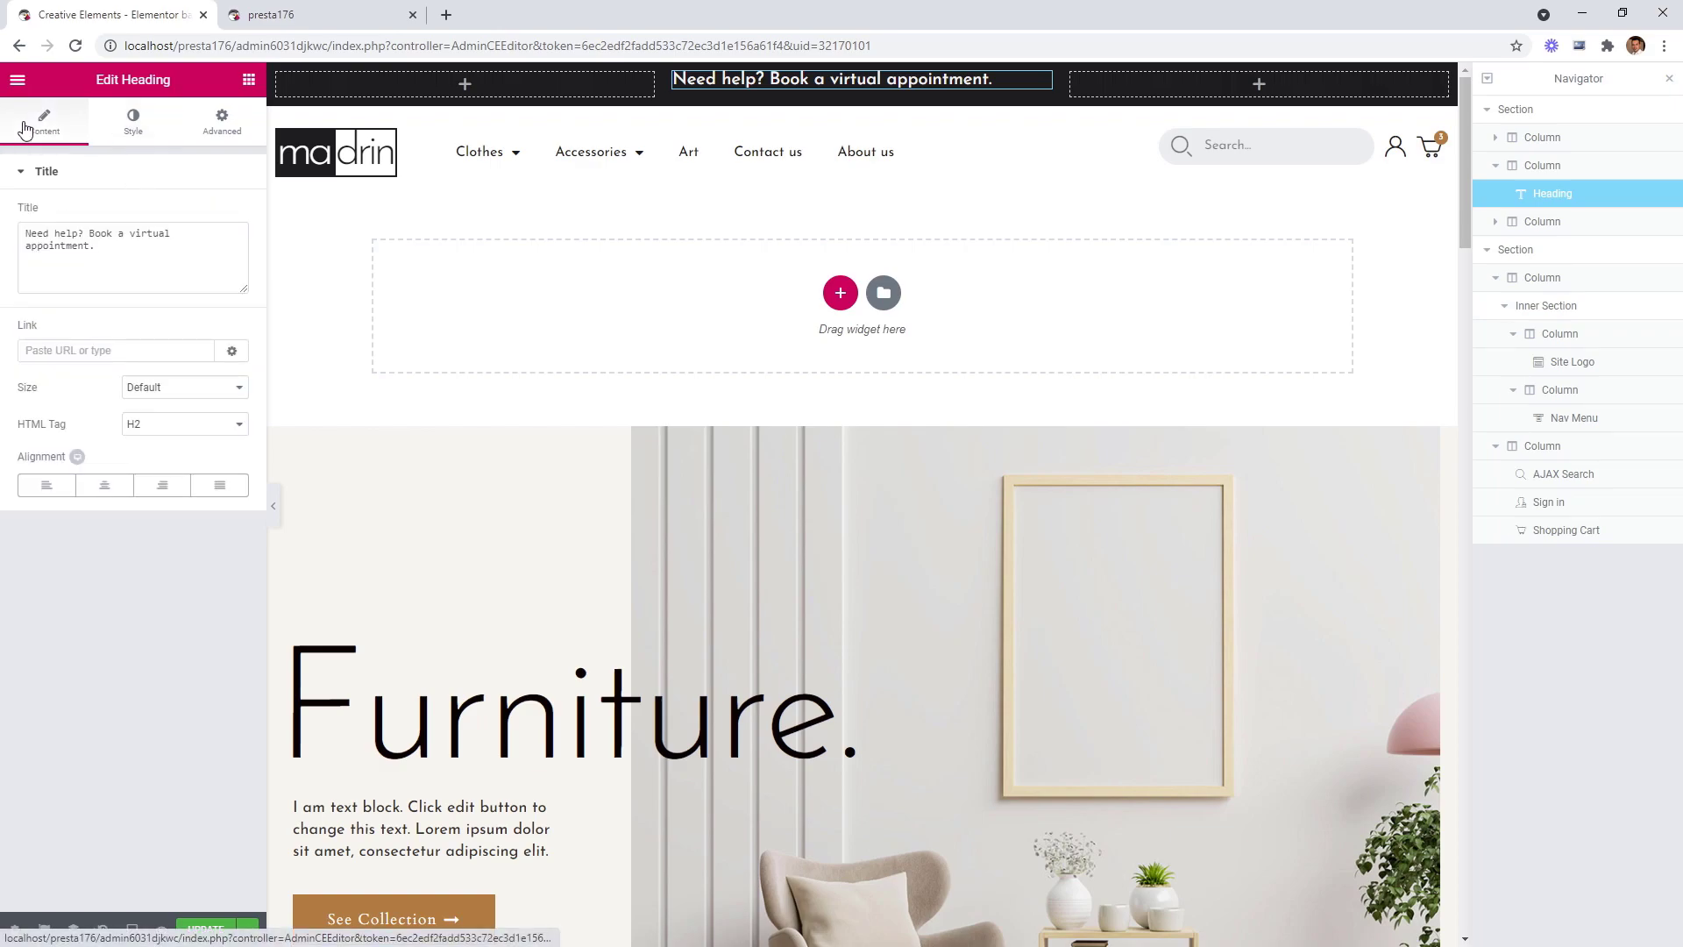
pyautogui.click(136, 424)
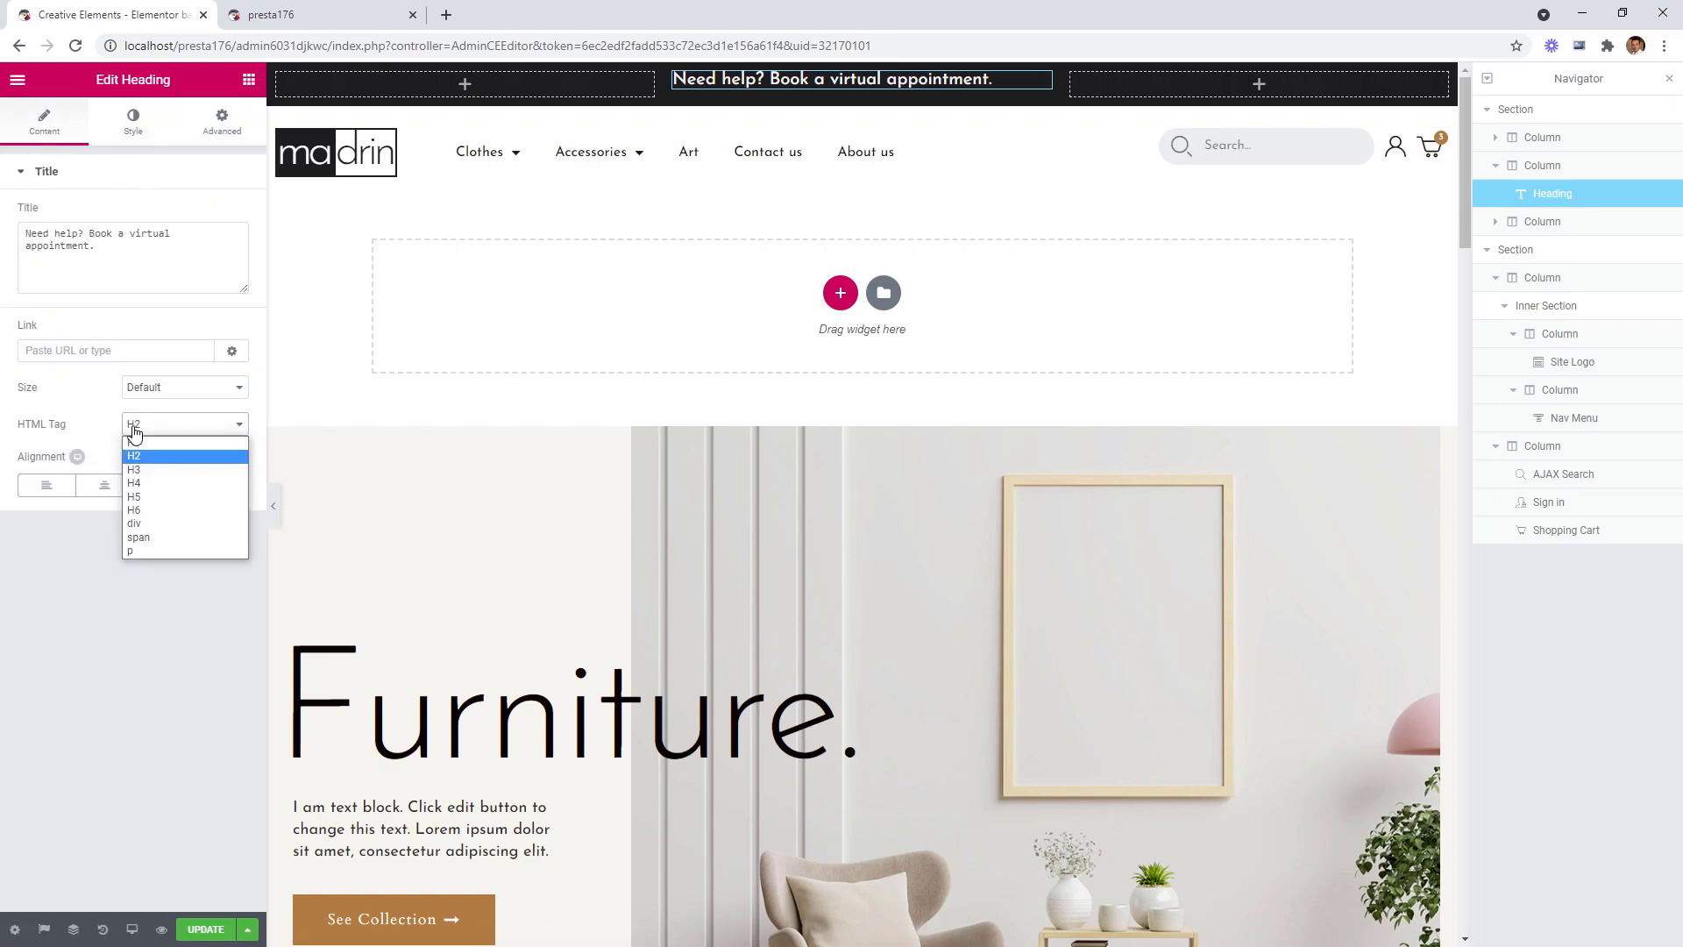
pyautogui.click(156, 540)
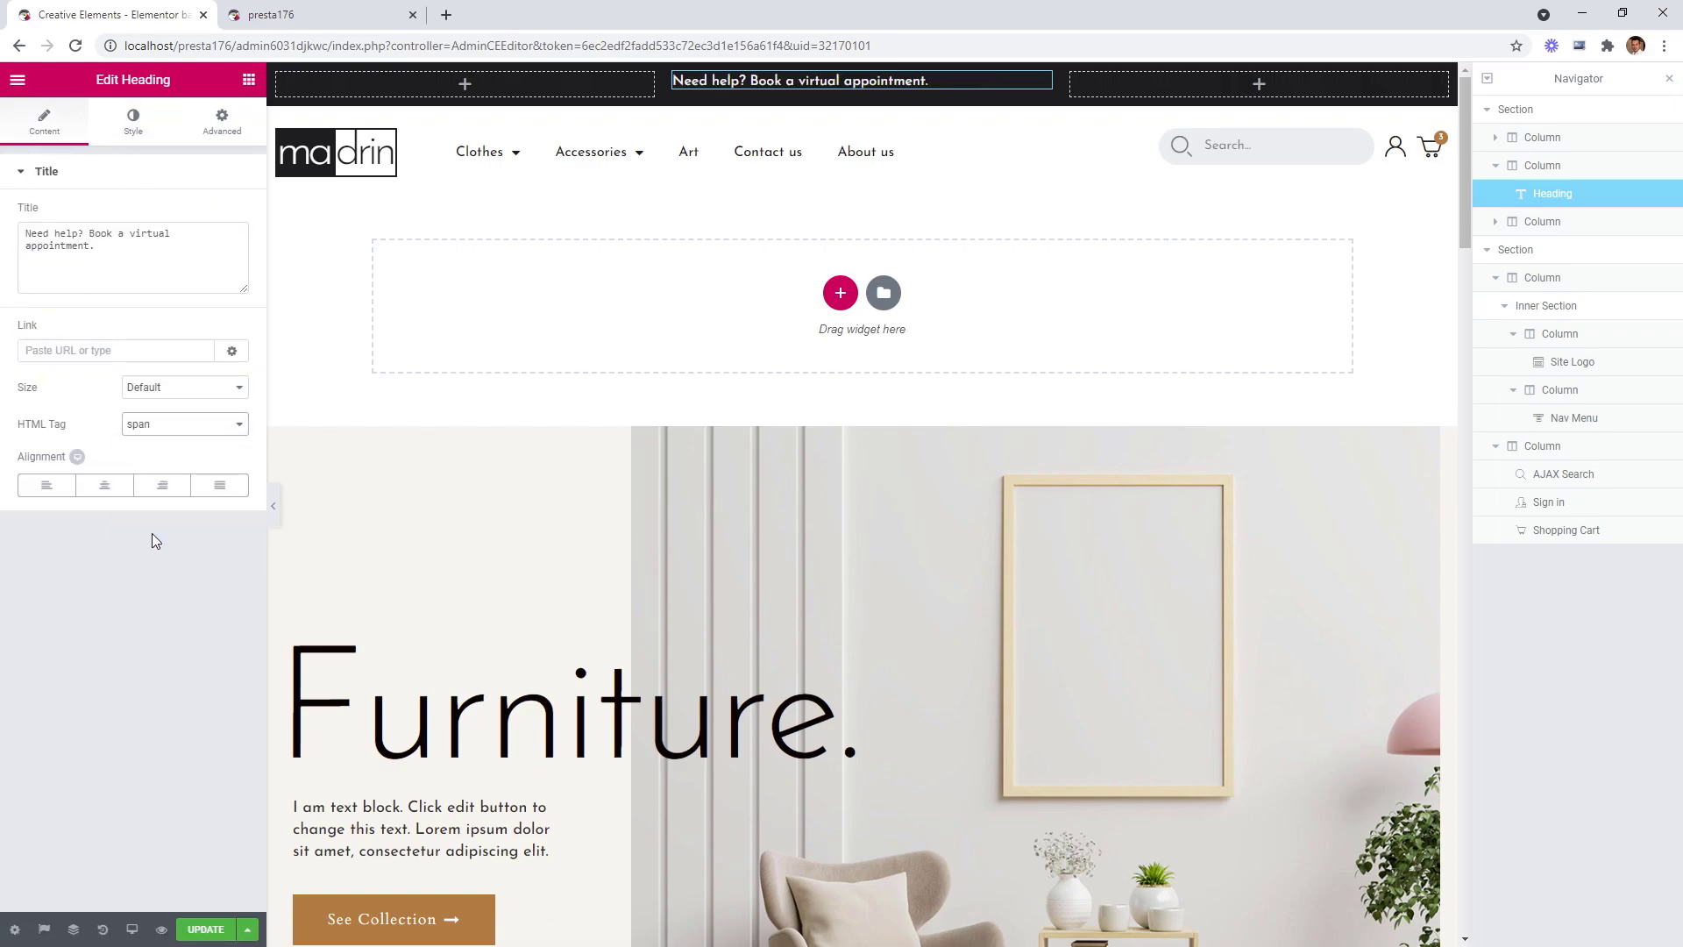
pyautogui.click(104, 492)
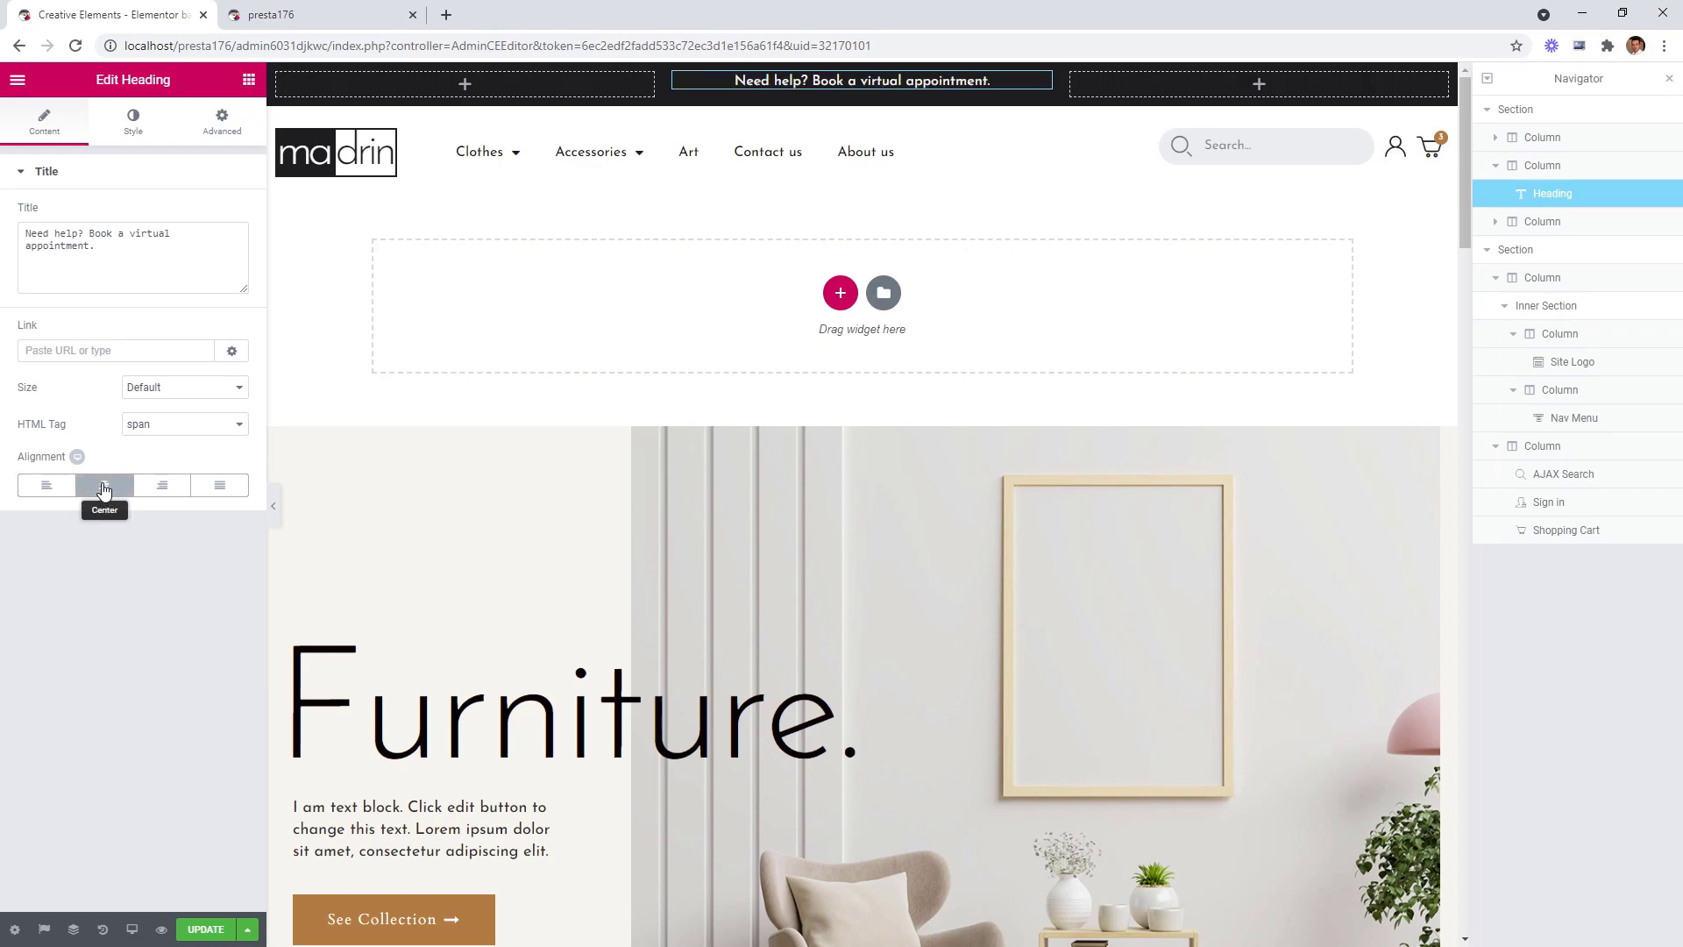
pyautogui.click(86, 347)
pyautogui.write('#')
# Set the heading's typography to 13 px with an Underline decoration and preview the page.
pyautogui.click(148, 140)
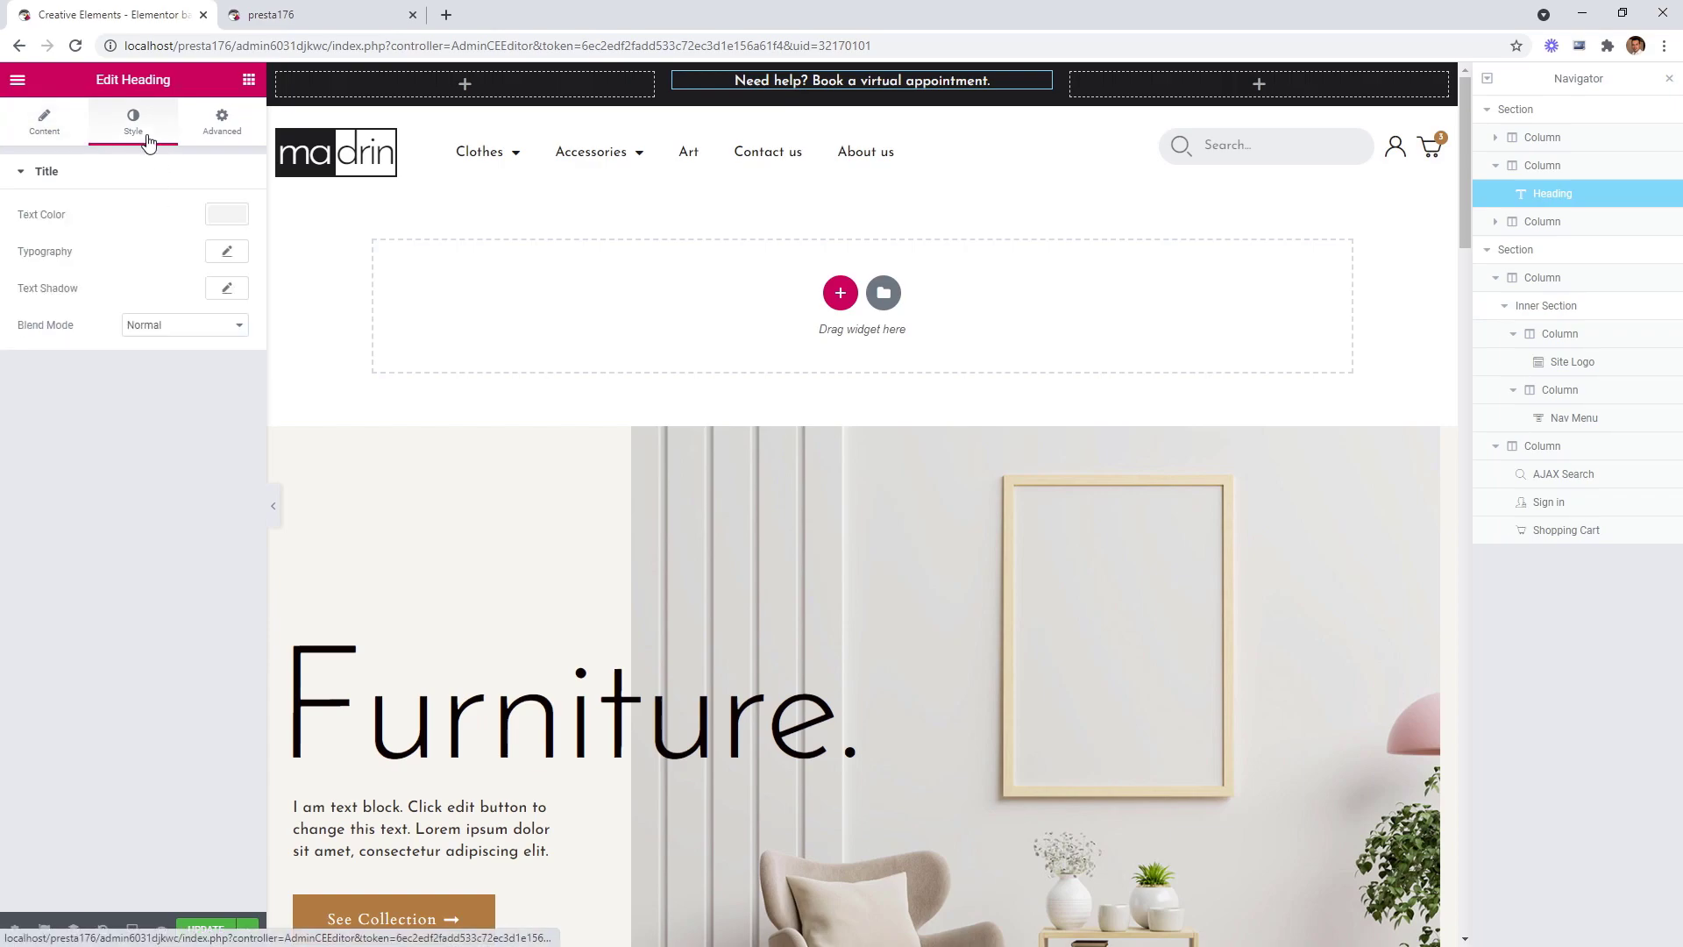
pyautogui.click(227, 252)
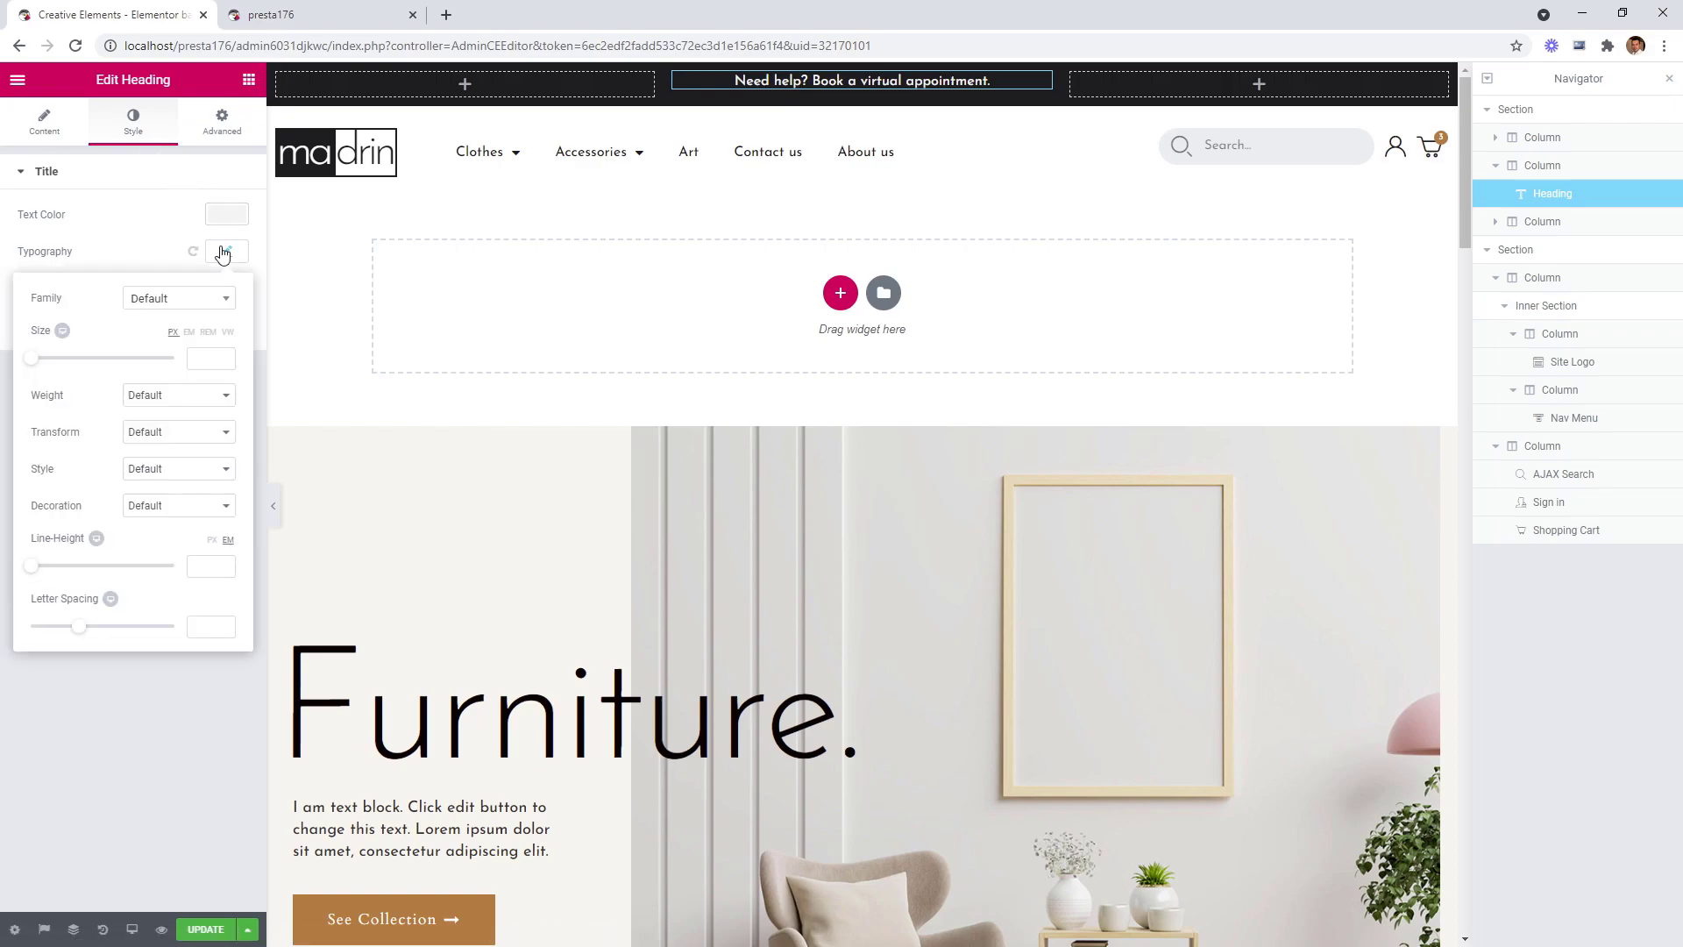
pyautogui.moveTo(31, 358); pyautogui.dragTo(40, 359)
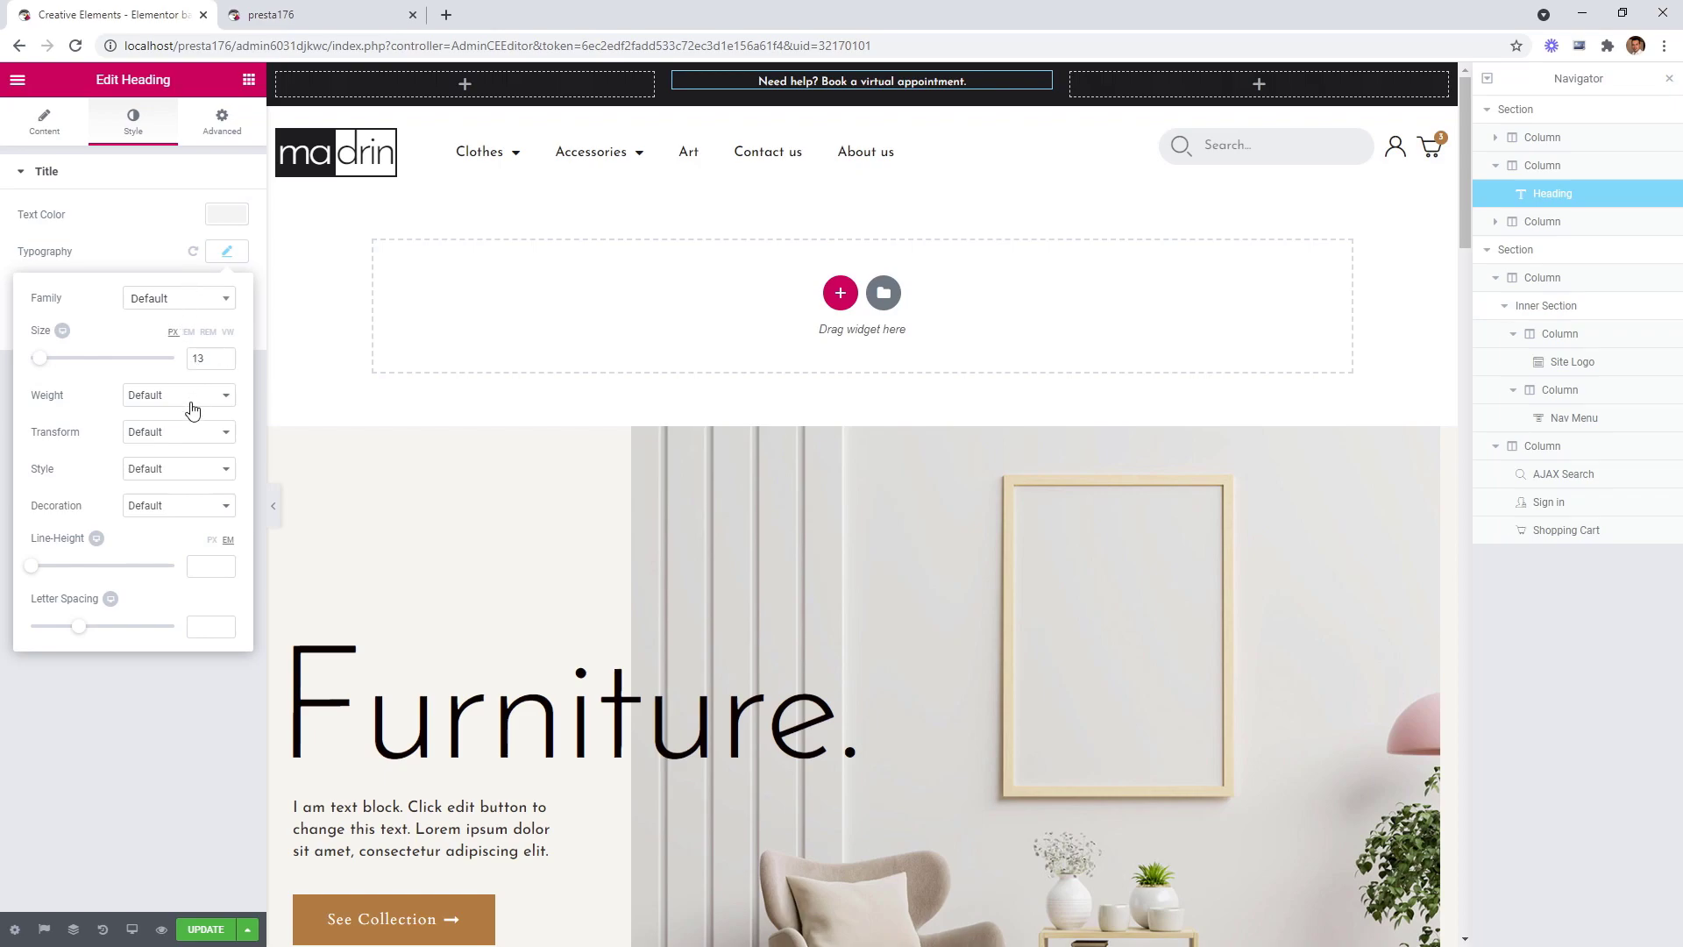
pyautogui.click(181, 505)
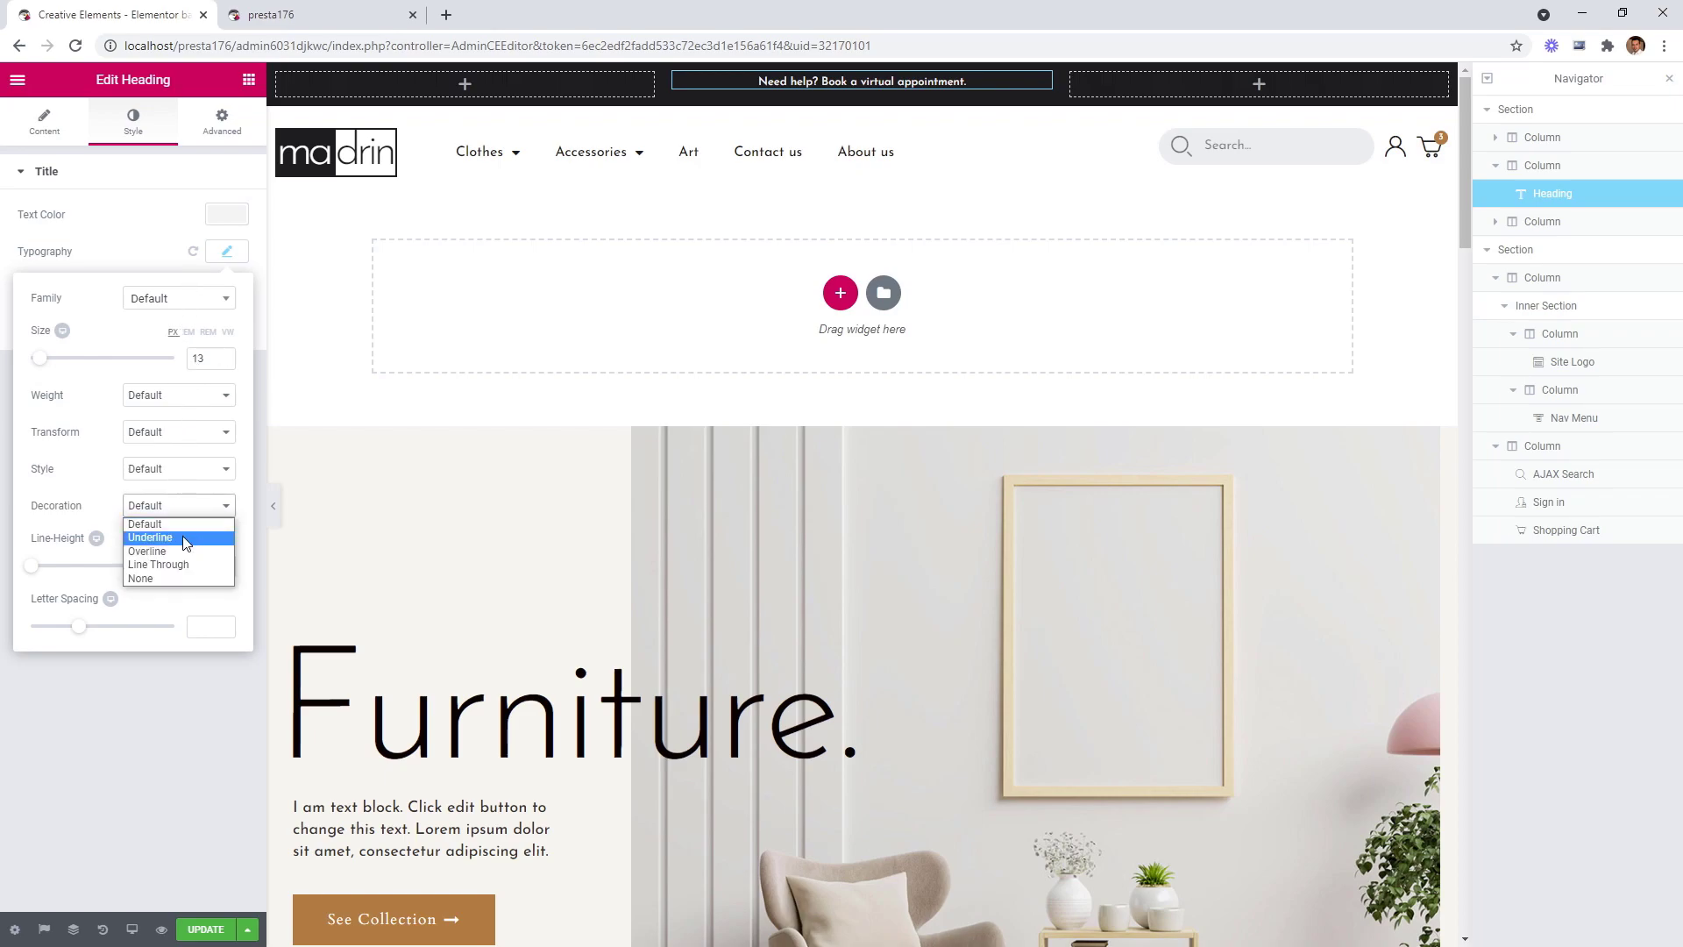
pyautogui.click(183, 537)
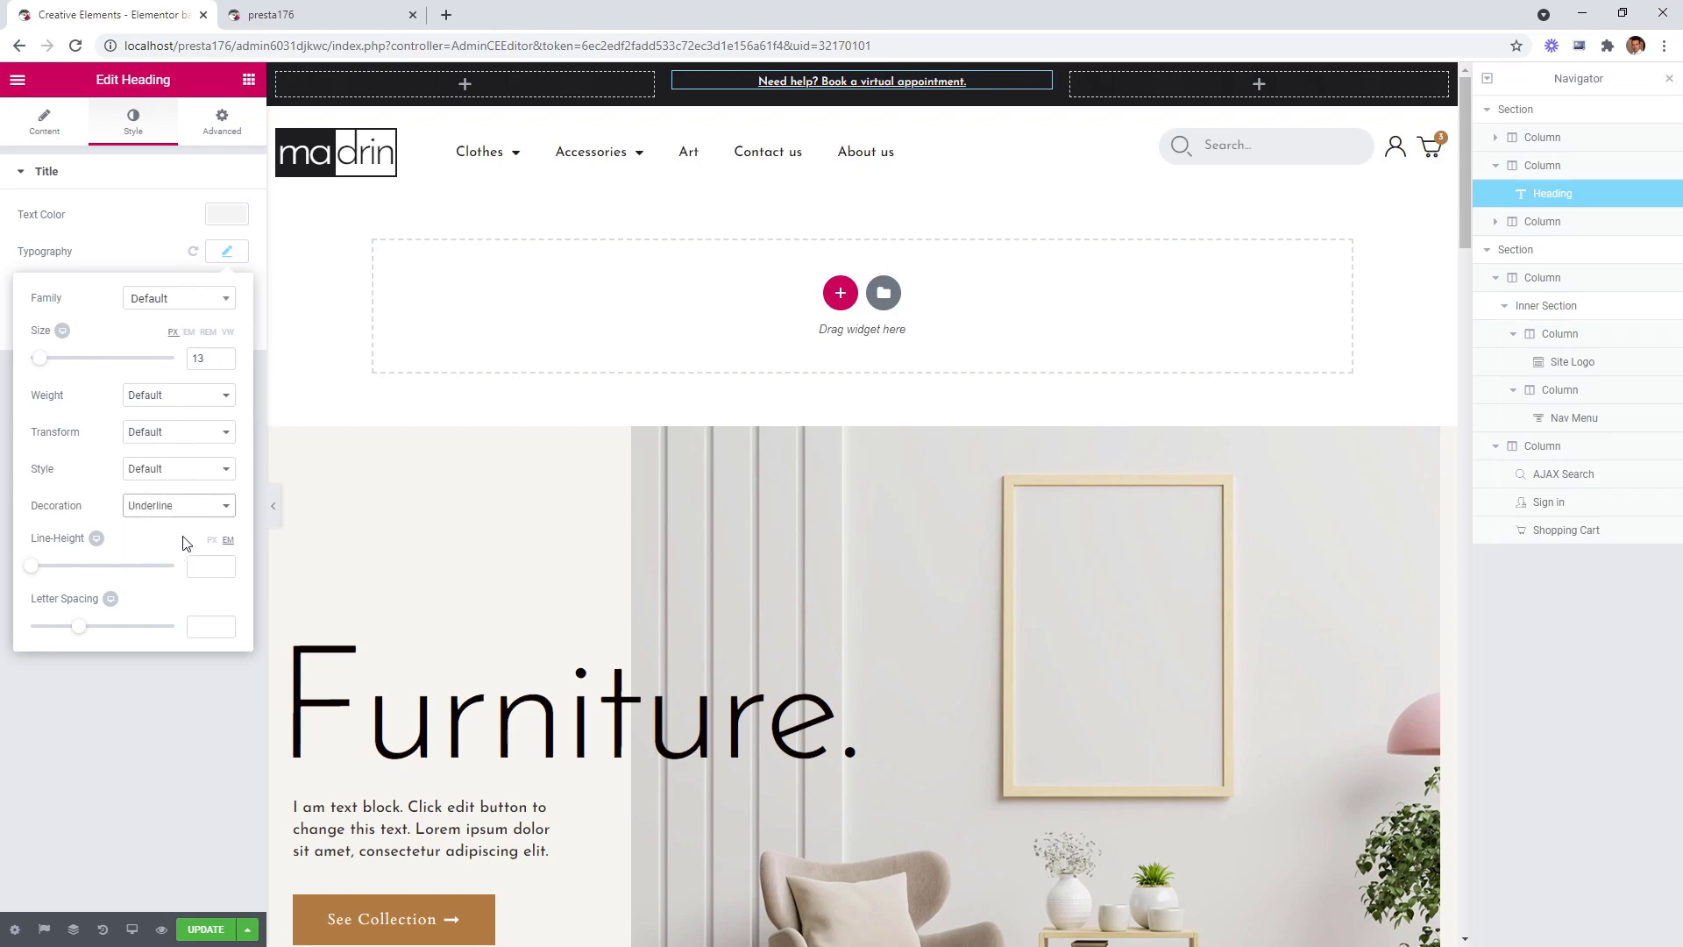
pyautogui.click(233, 254)
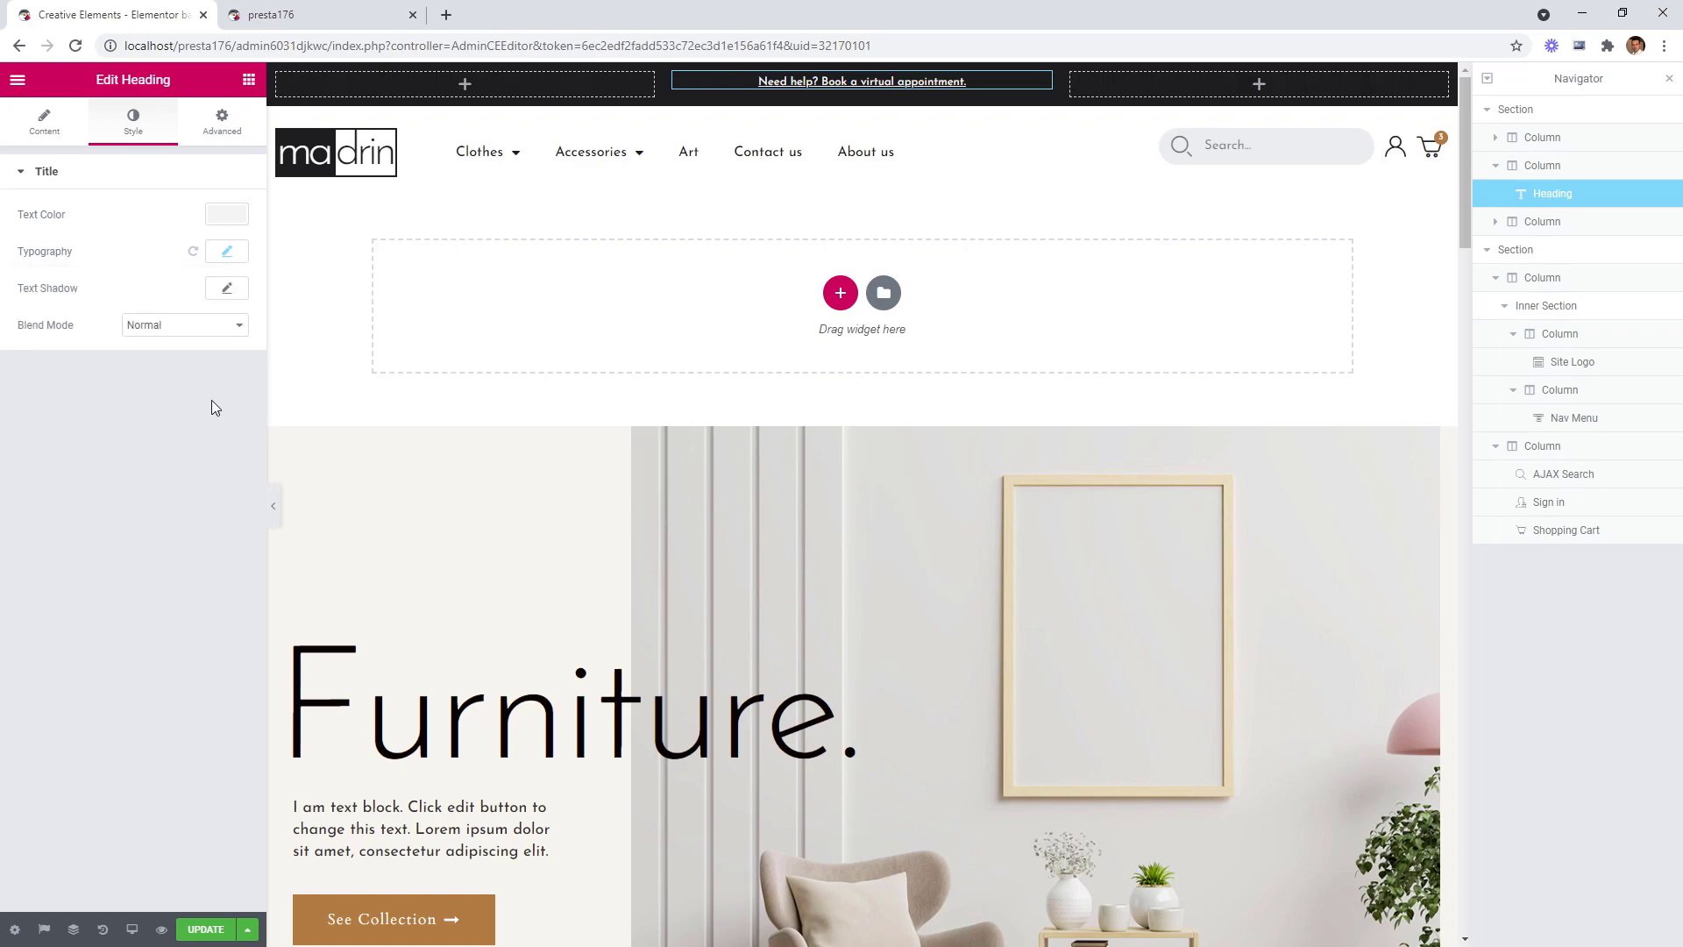
pyautogui.click(269, 507)
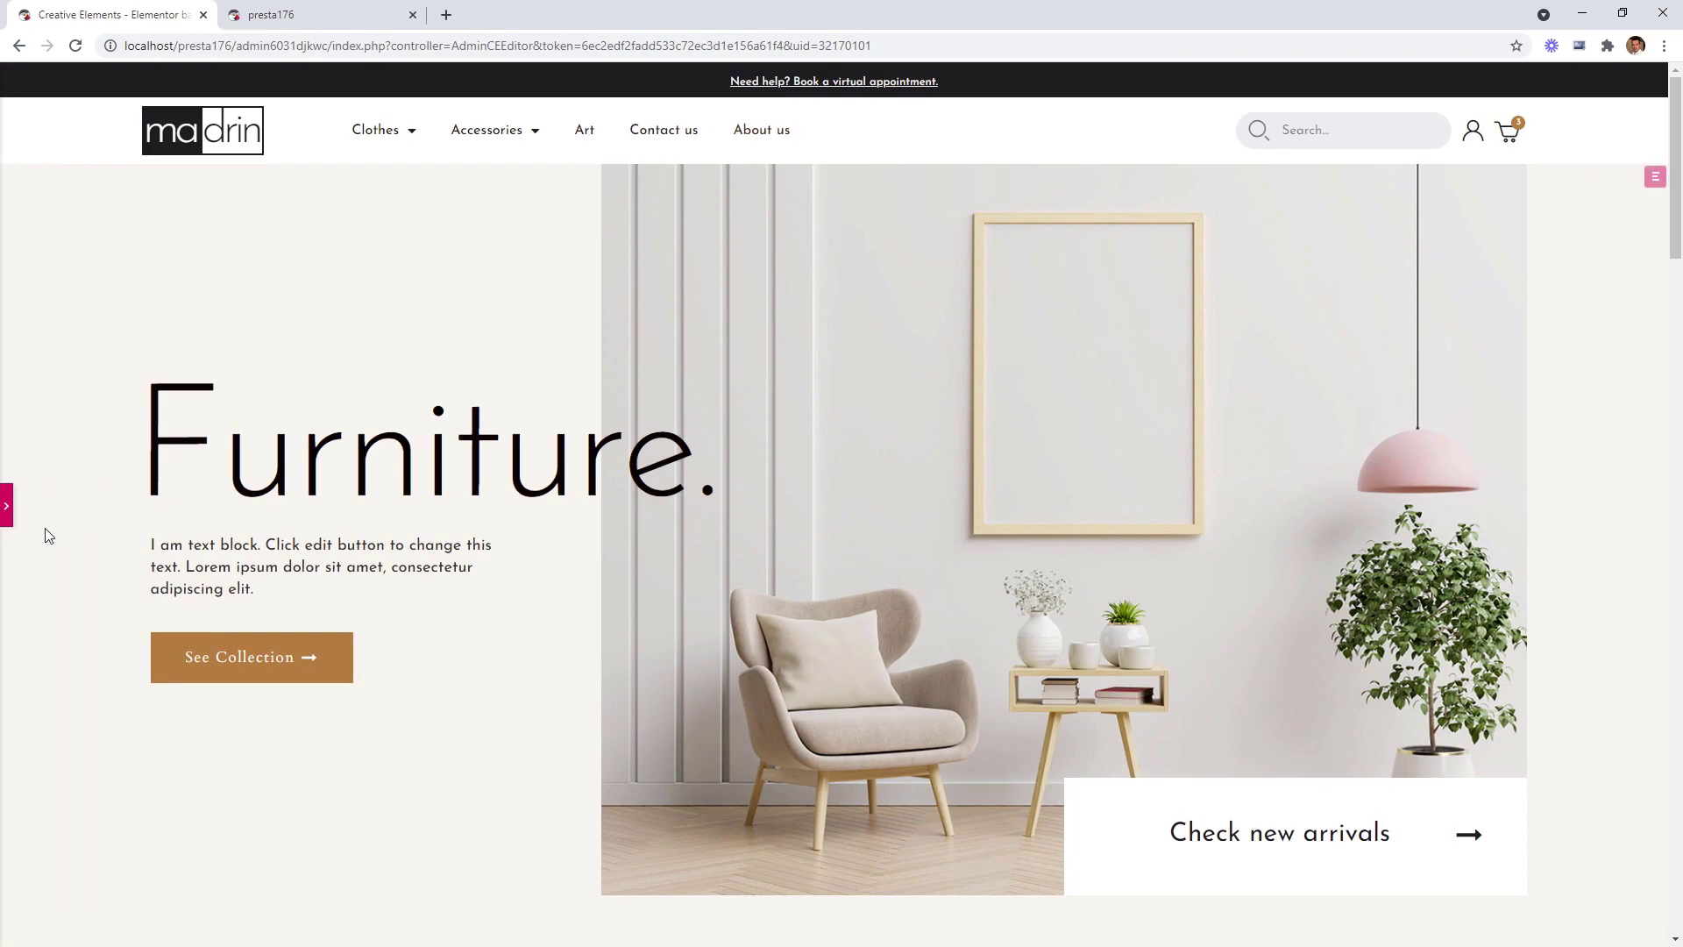
pyautogui.click(7, 505)
# Set the content position of the dark top section to Middle.
pyautogui.moveTo(793, 93)
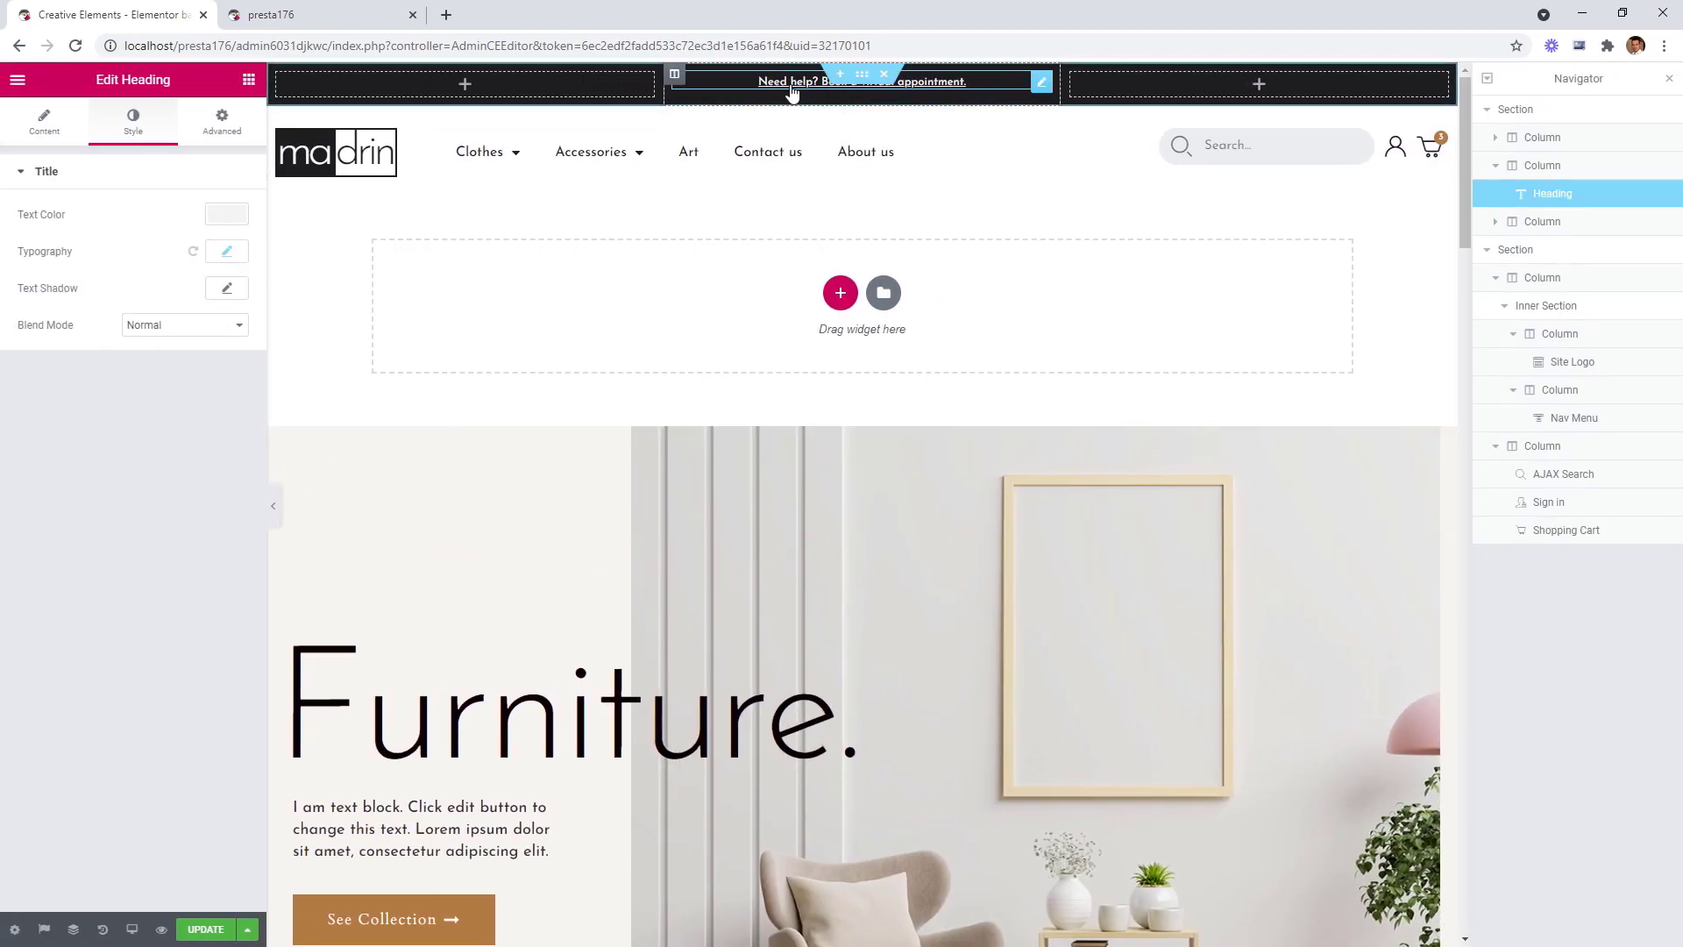
pyautogui.click(866, 79)
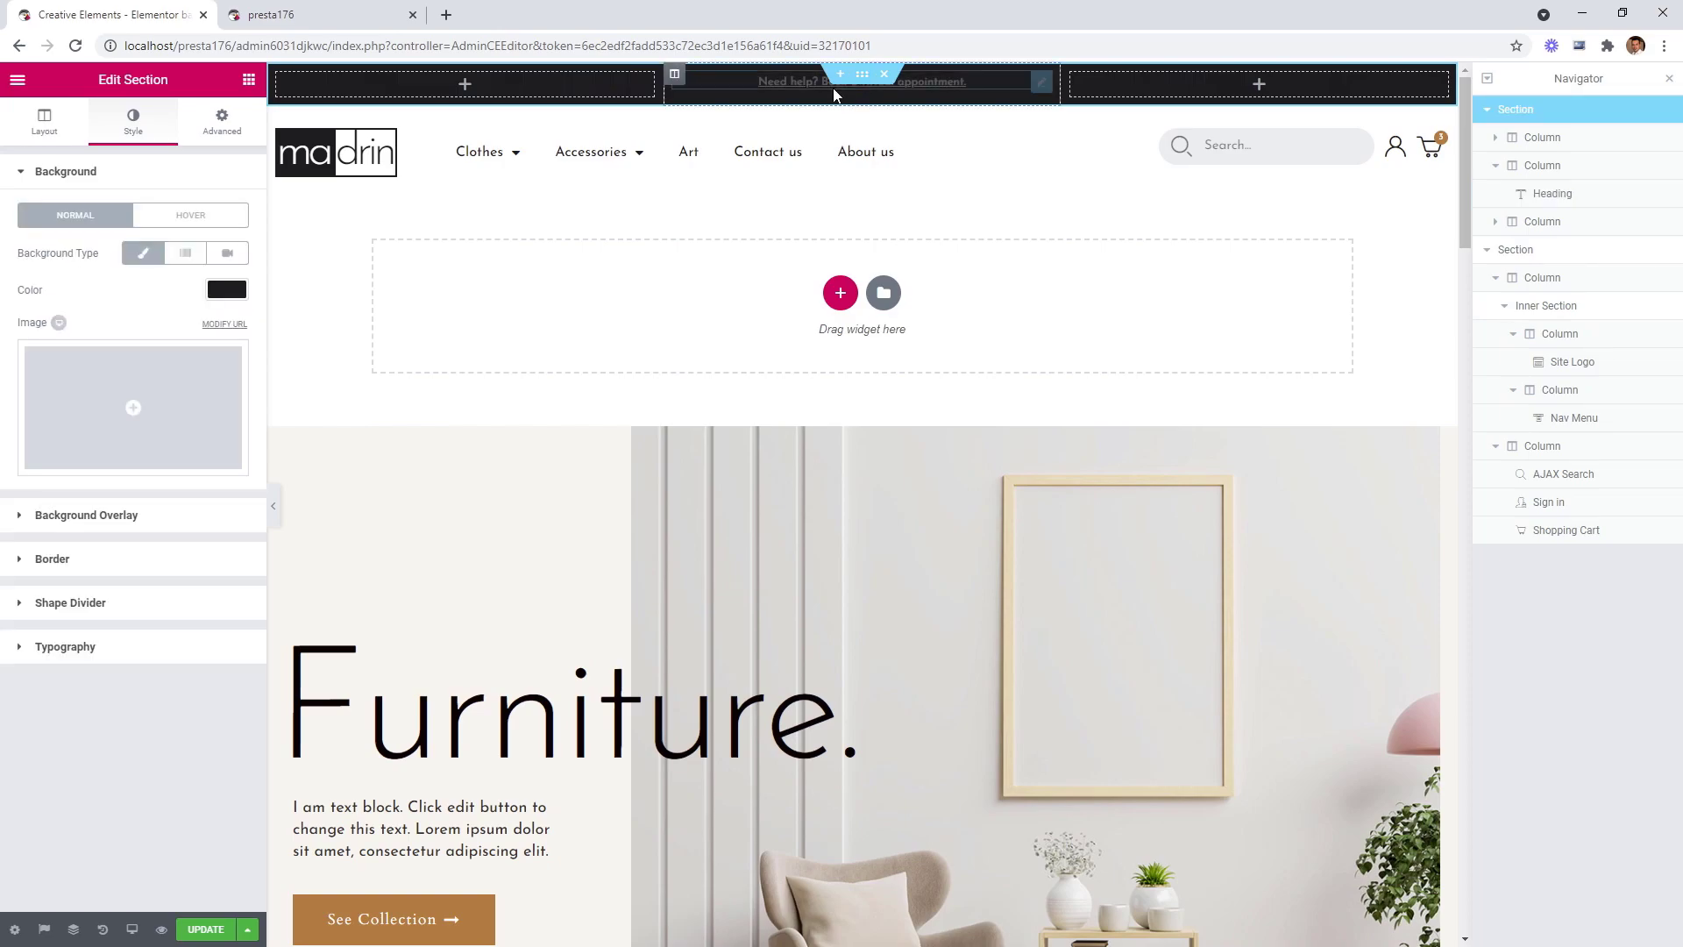
pyautogui.click(45, 127)
pyautogui.click(151, 429)
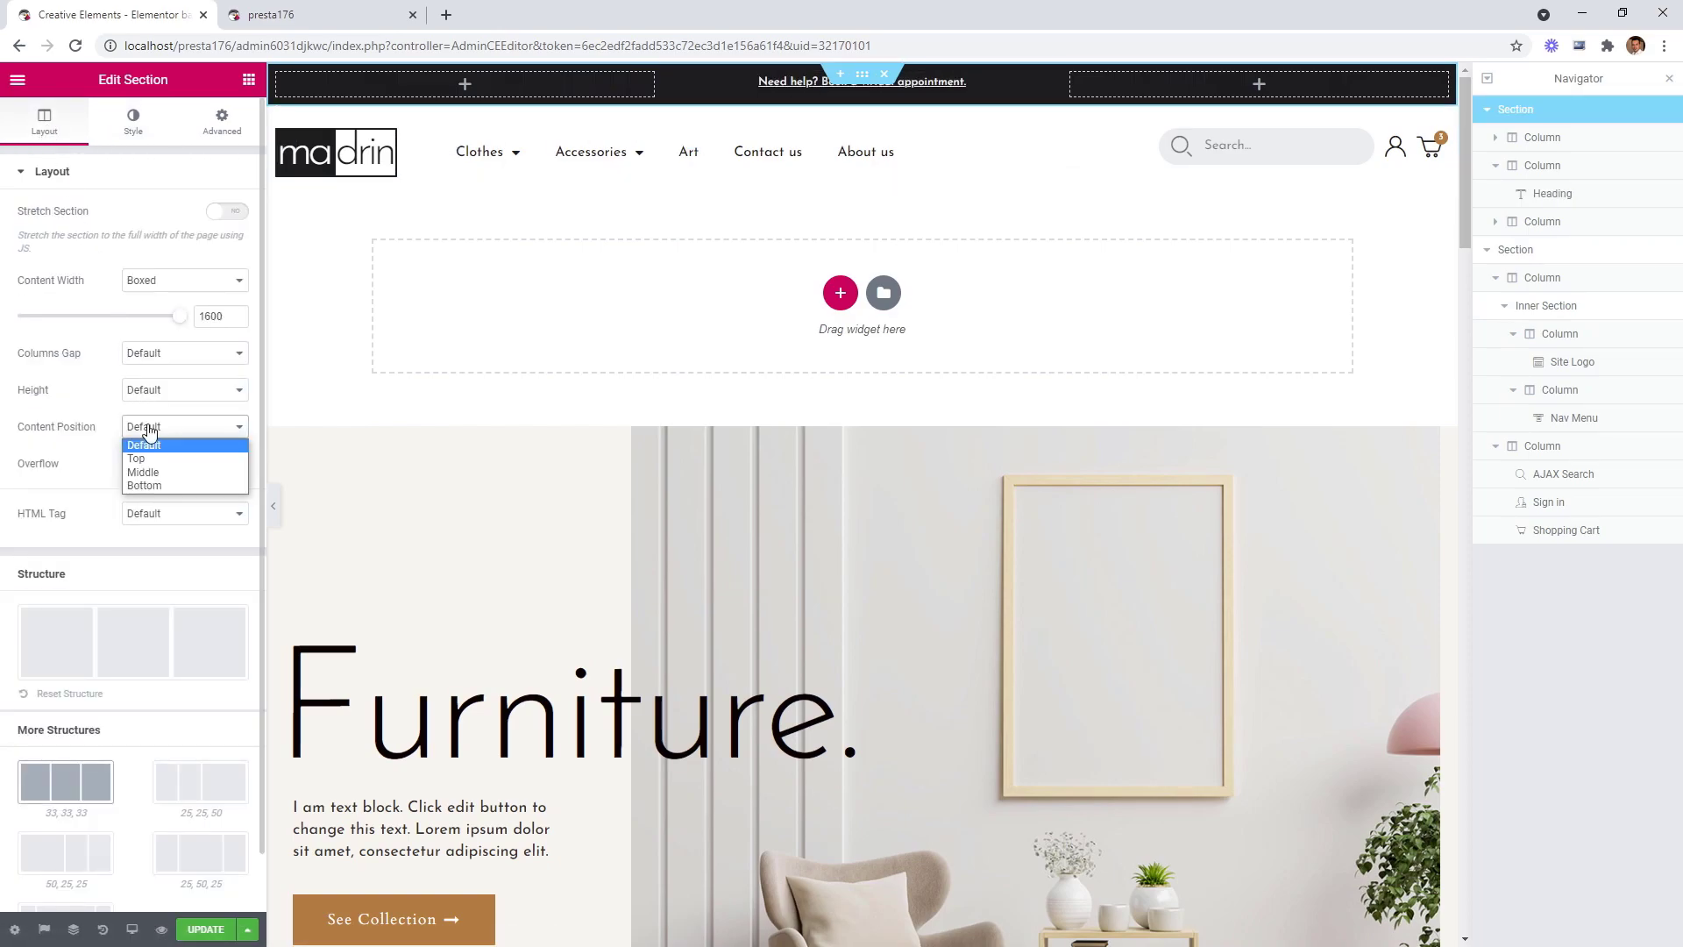
pyautogui.click(166, 474)
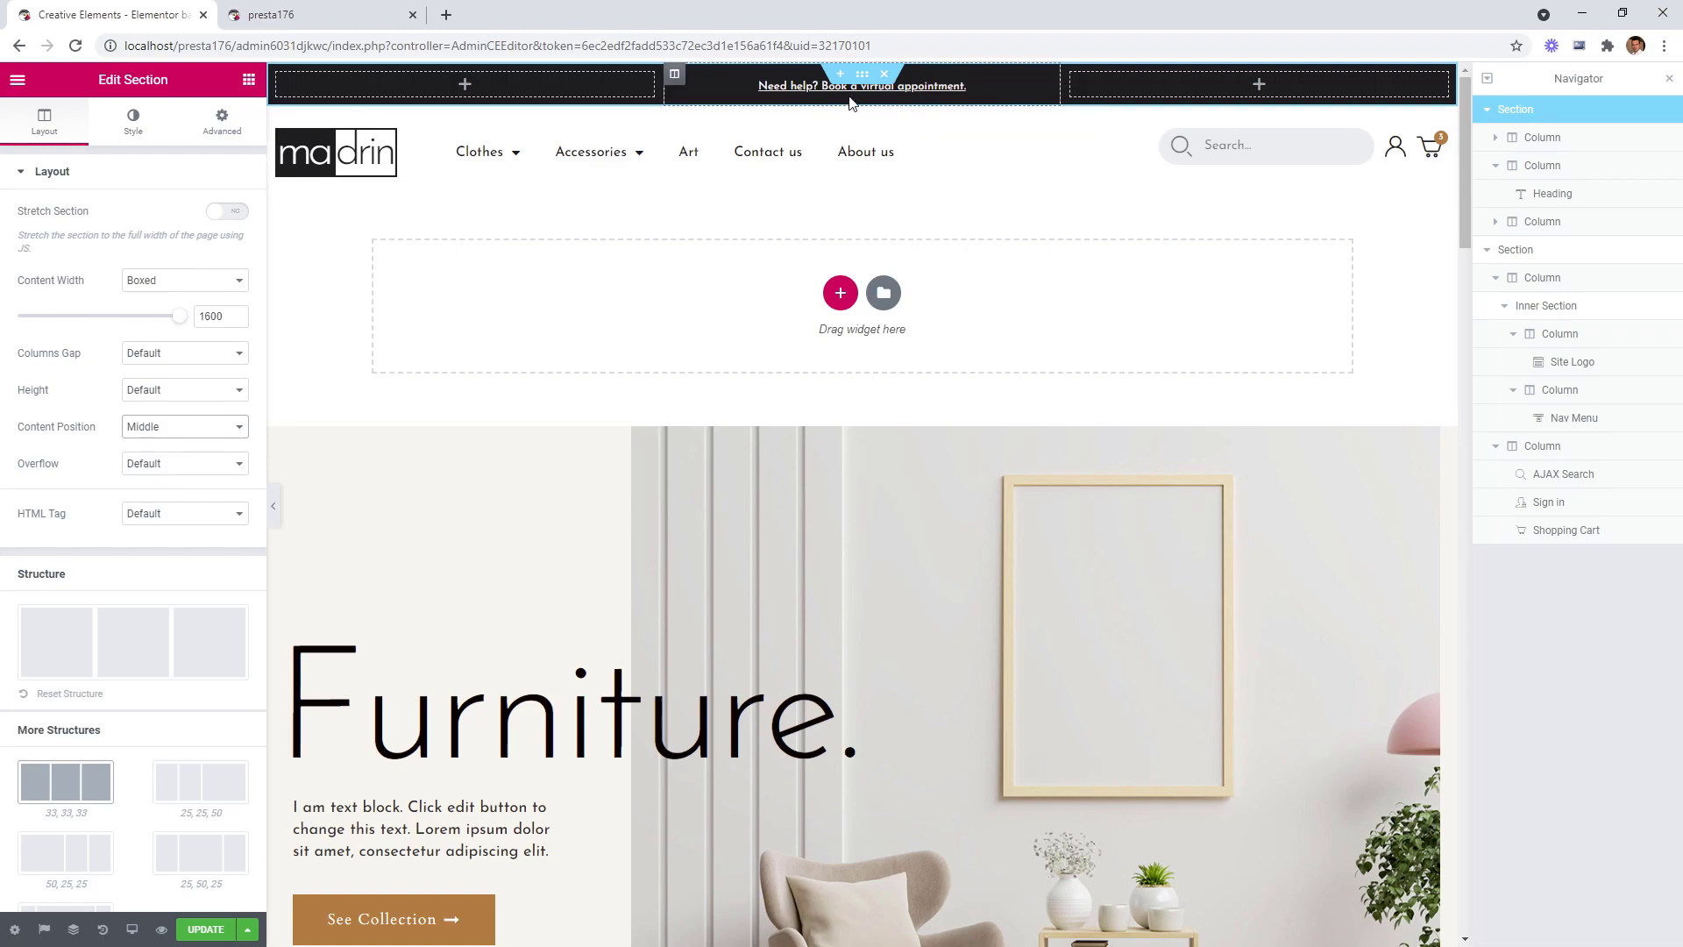
# Add a Language Selector widget to the top section's third column and open its style settings.
pyautogui.click(250, 81)
pyautogui.moveTo(68, 460); pyautogui.dragTo(1264, 88)
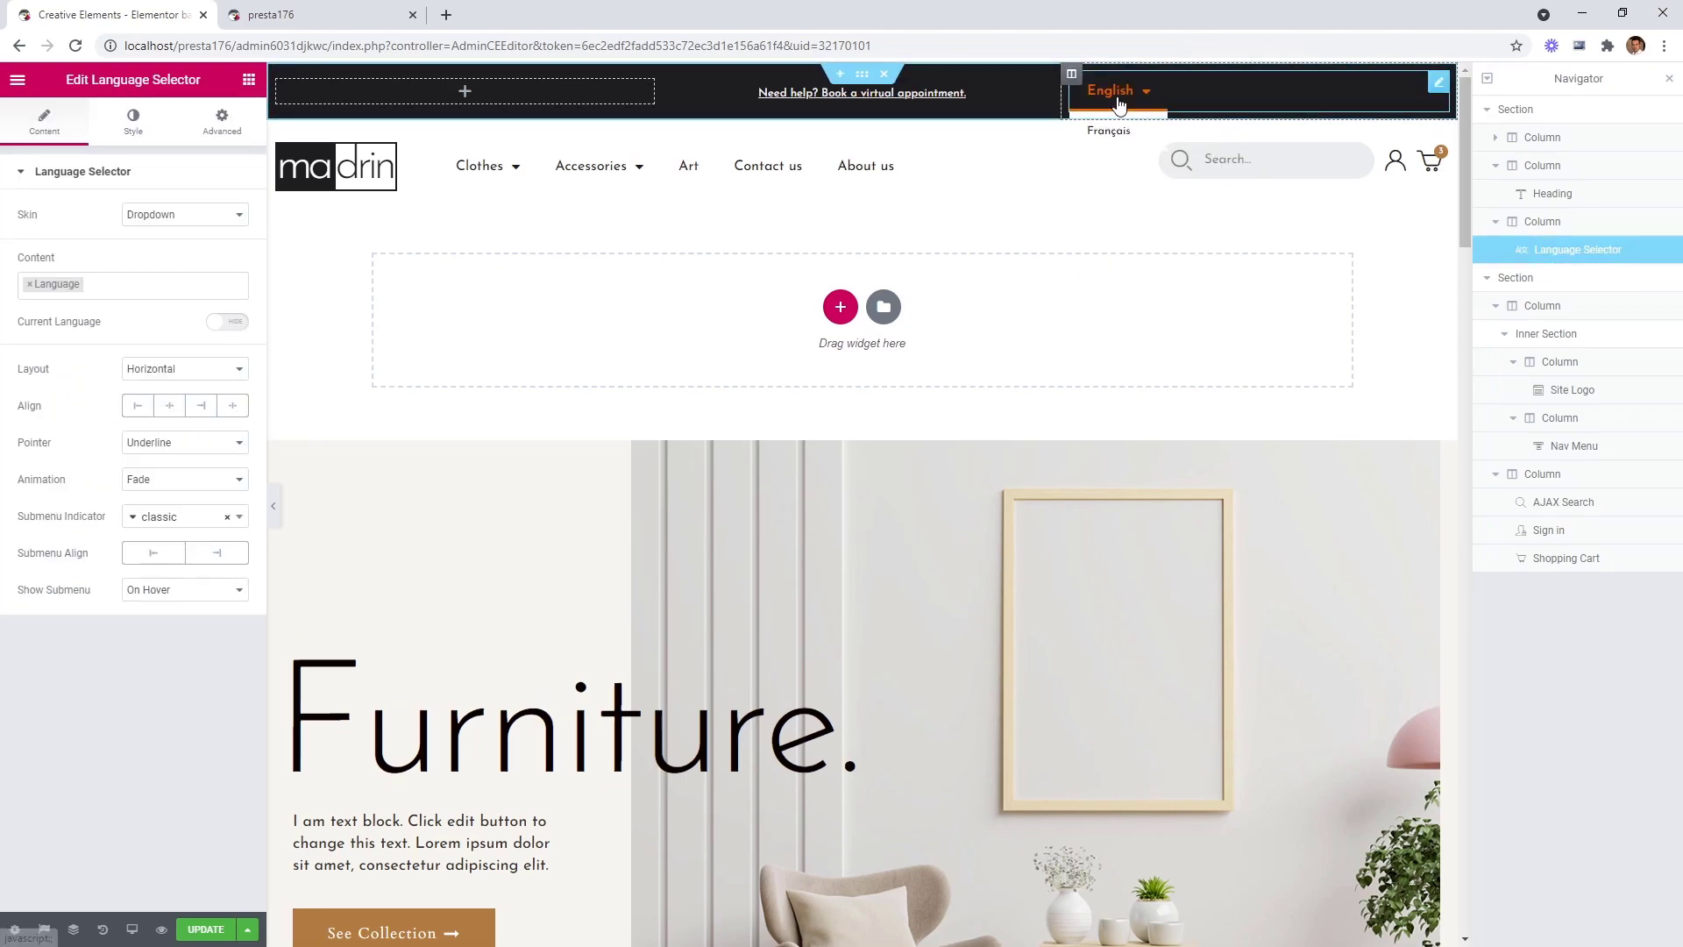
pyautogui.click(138, 130)
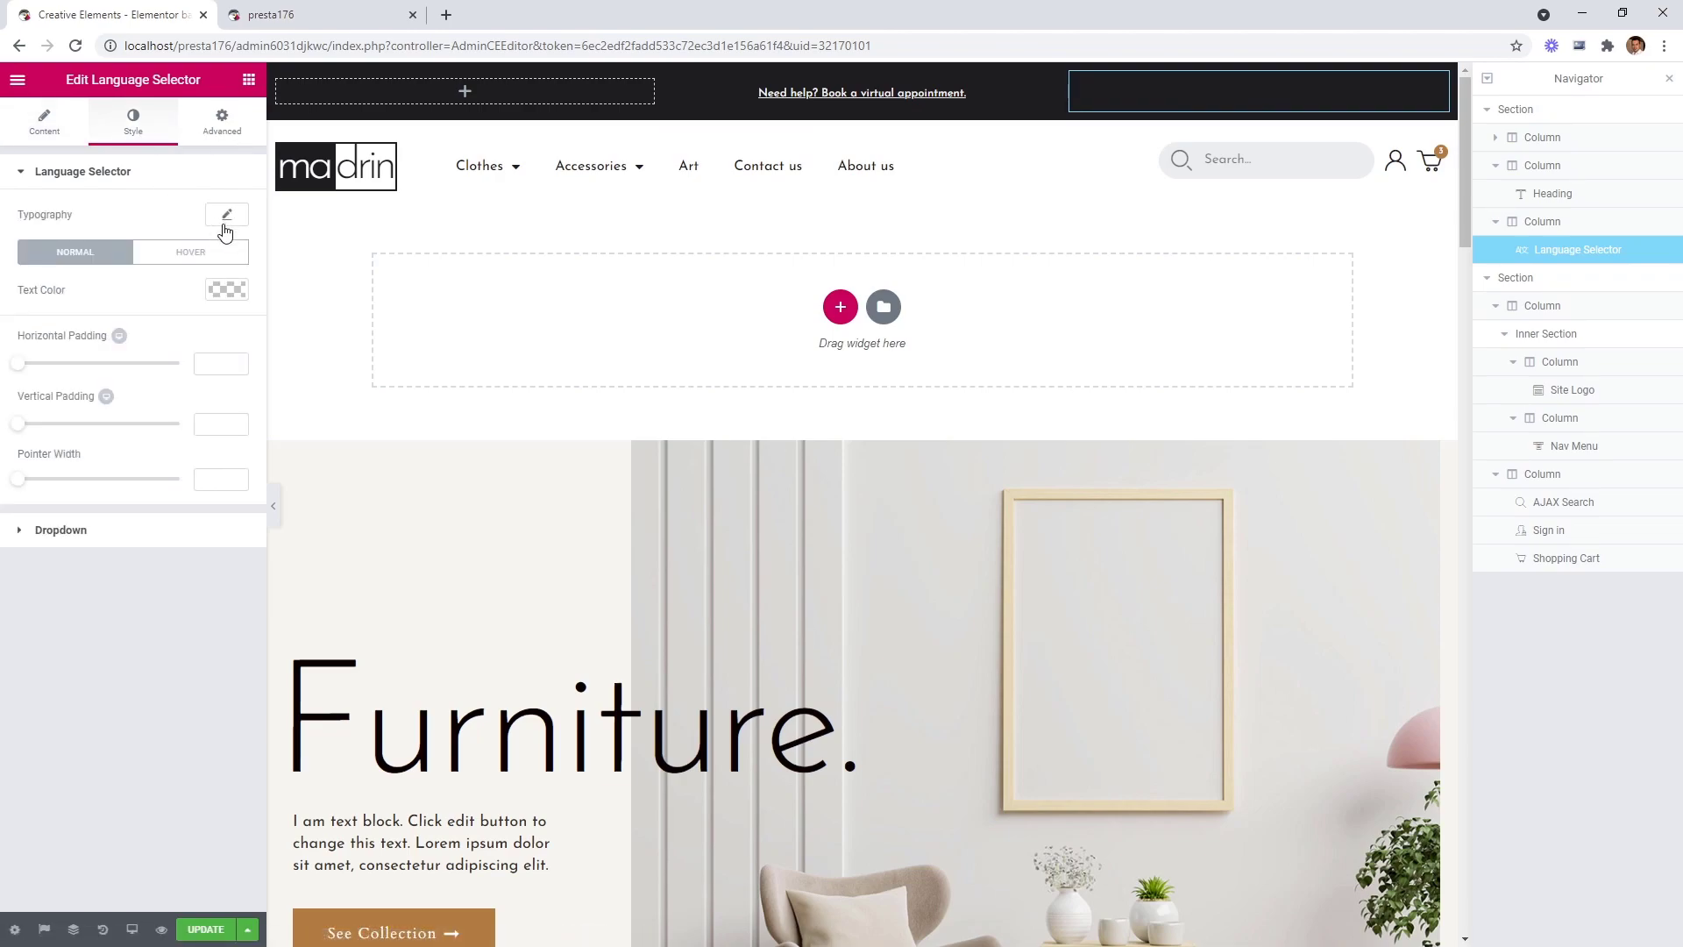
# Set the Language Selector's normal text color to the off-white palette swatch.
pyautogui.click(219, 297)
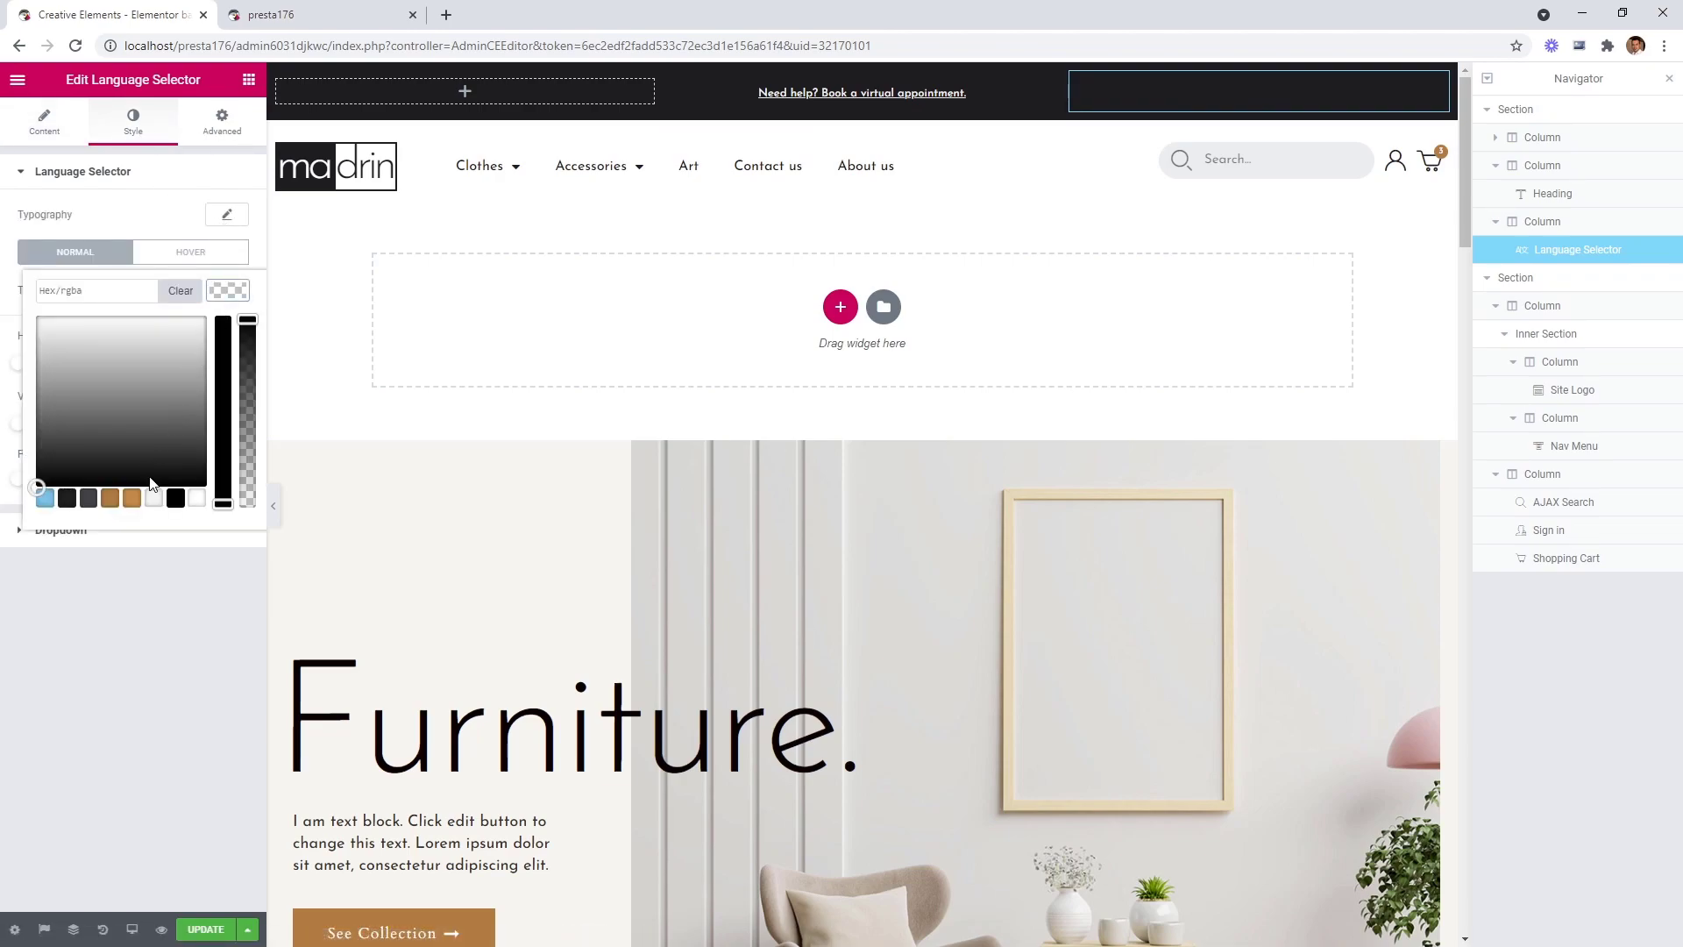
pyautogui.click(153, 498)
pyautogui.click(231, 300)
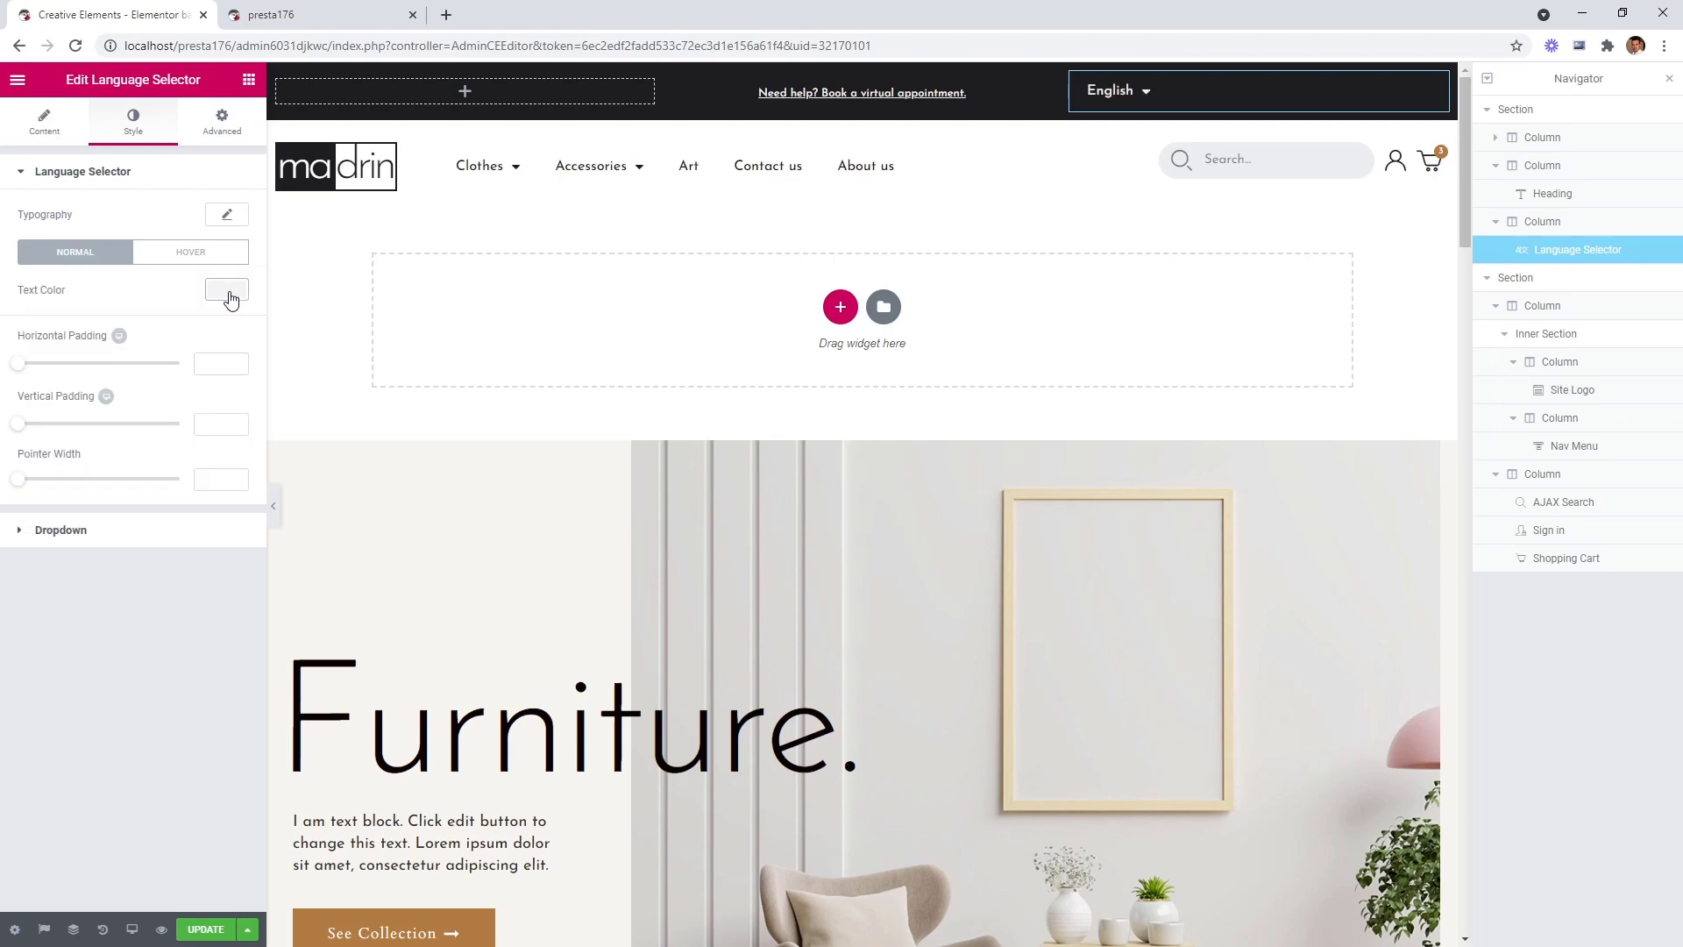
# Make the Language Selector show Country Flag and ISO Code instead of the language name.
pyautogui.click(55, 129)
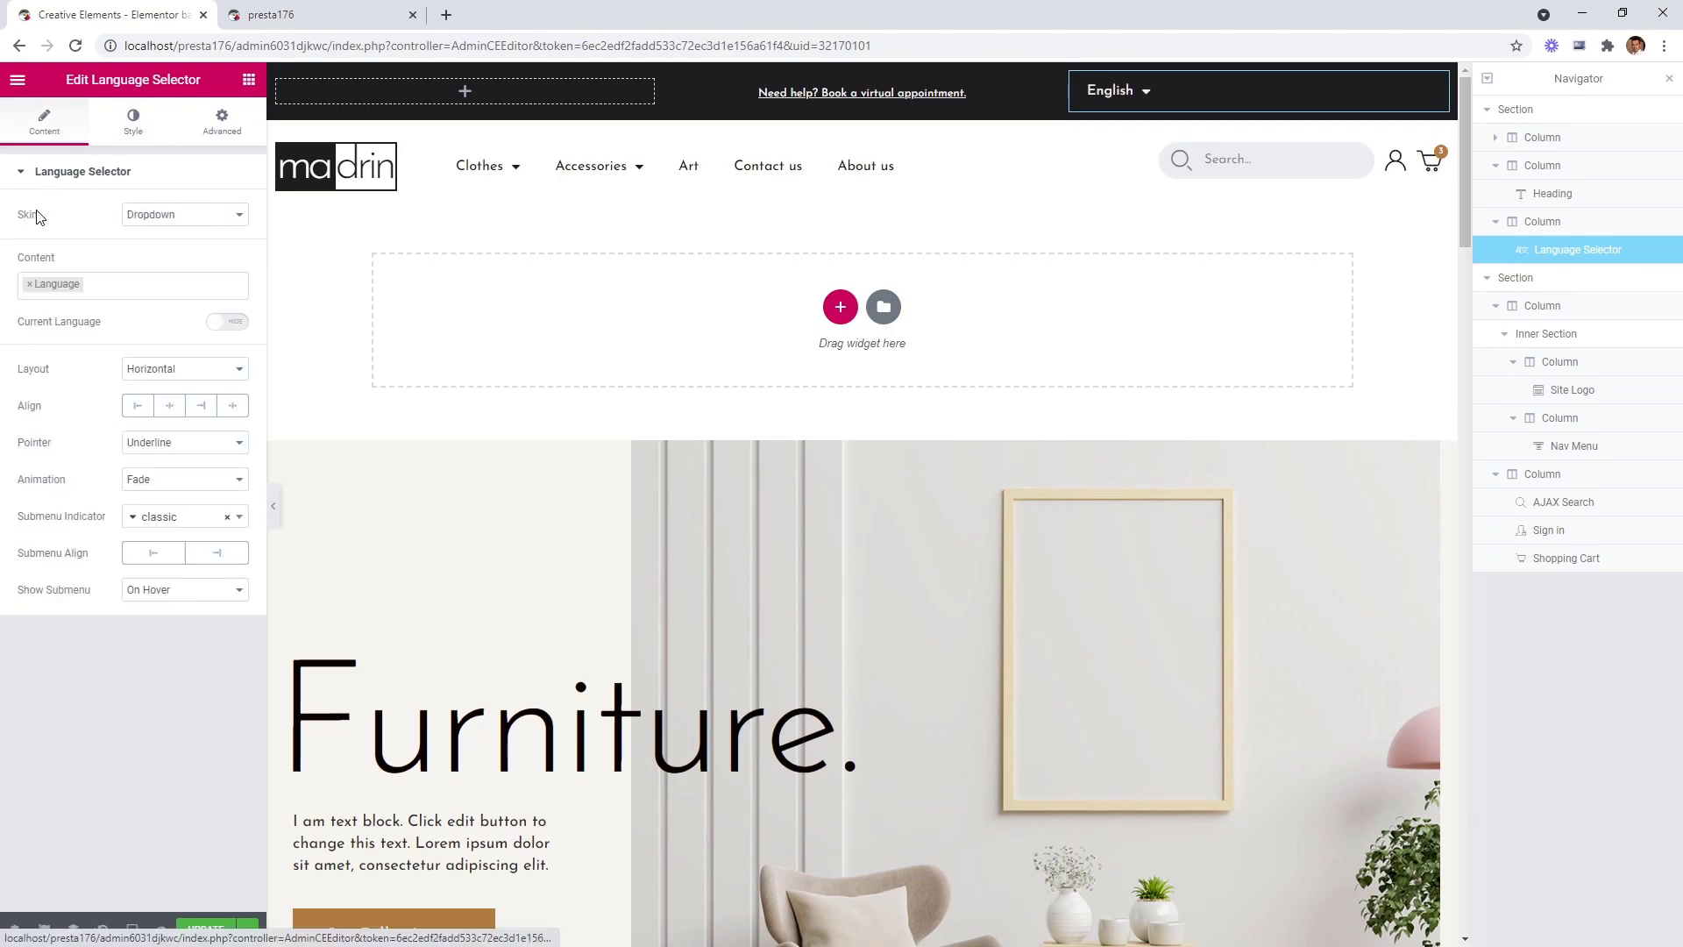
pyautogui.click(112, 285)
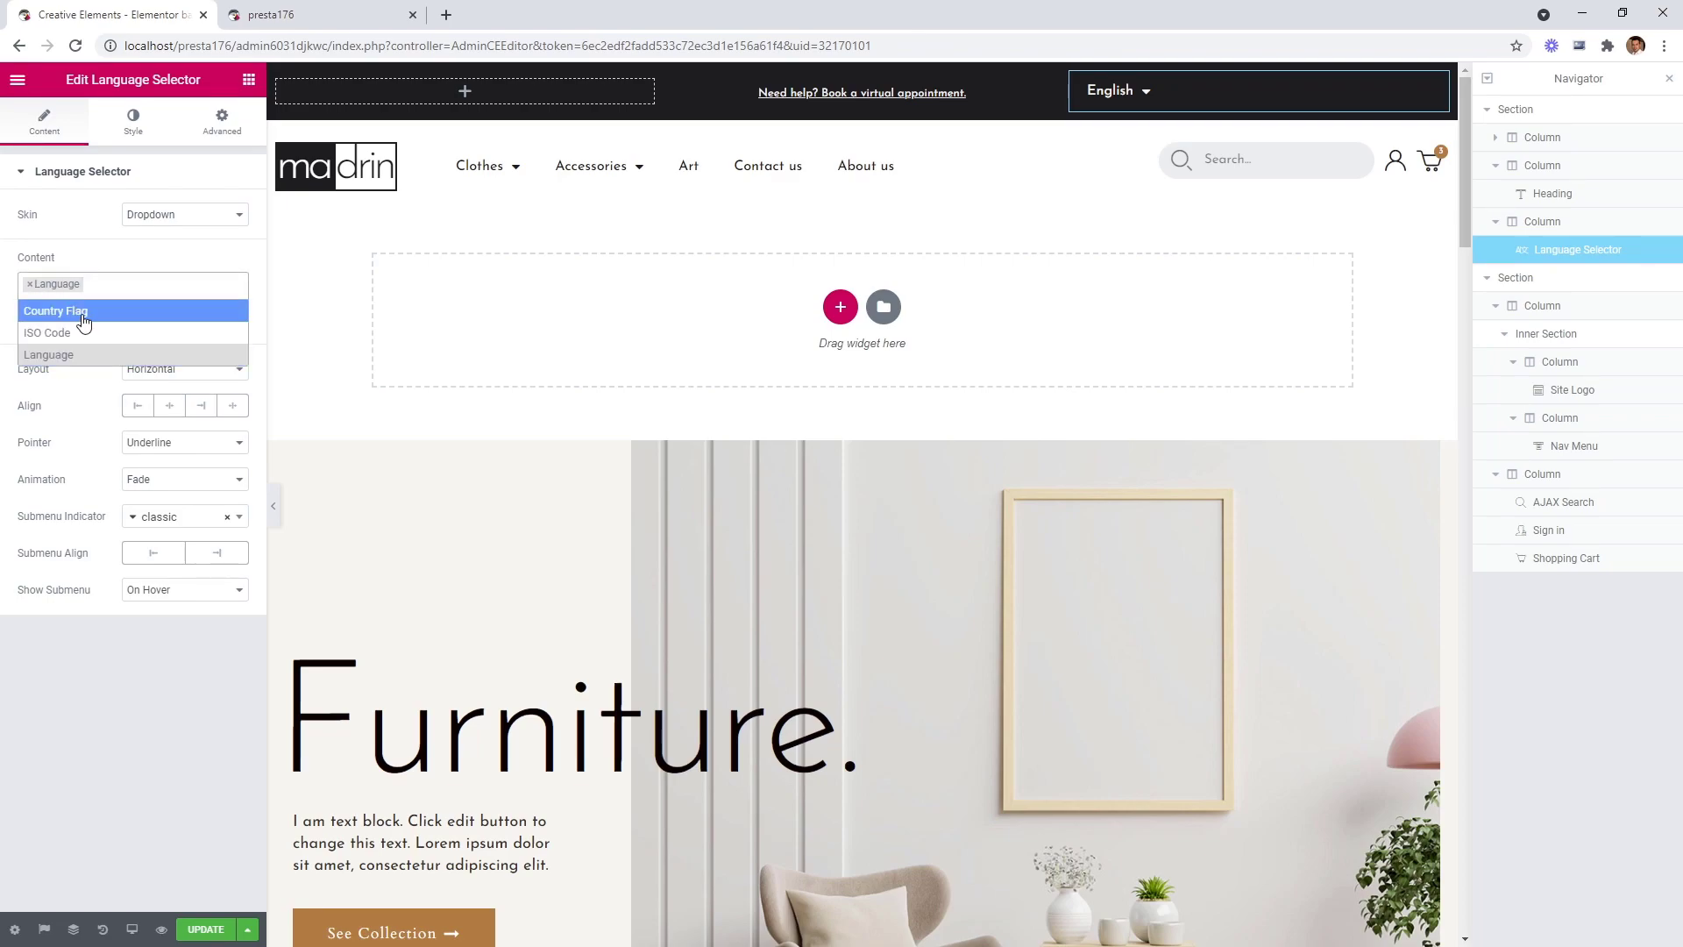
pyautogui.click(84, 313)
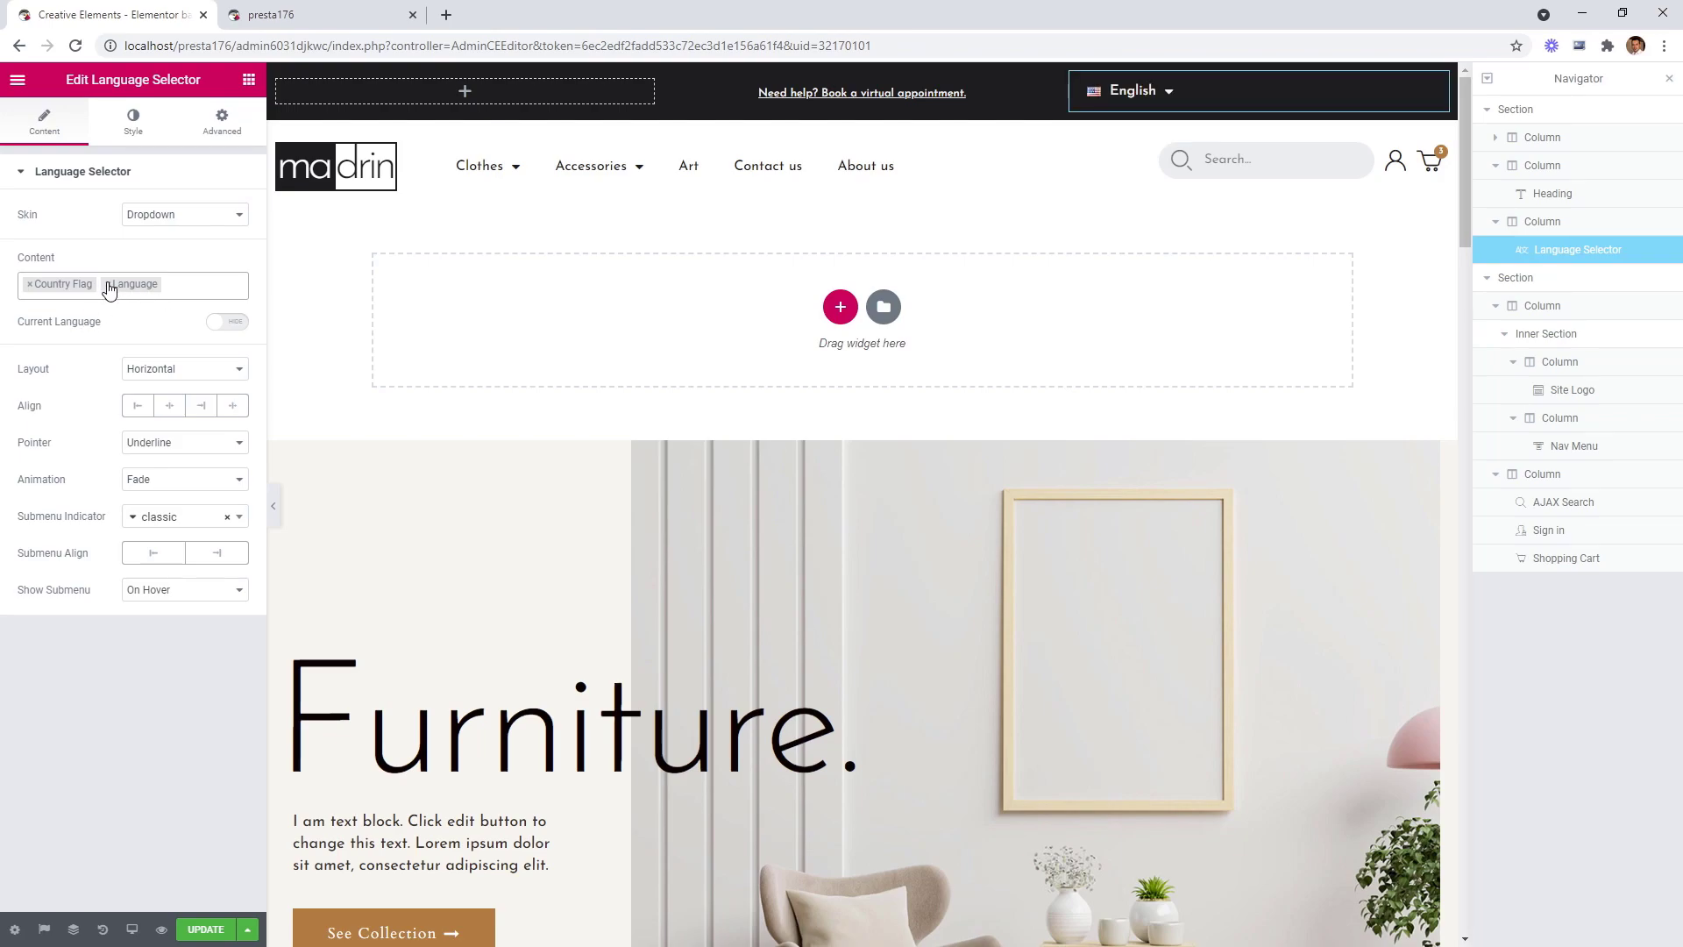
pyautogui.click(107, 285)
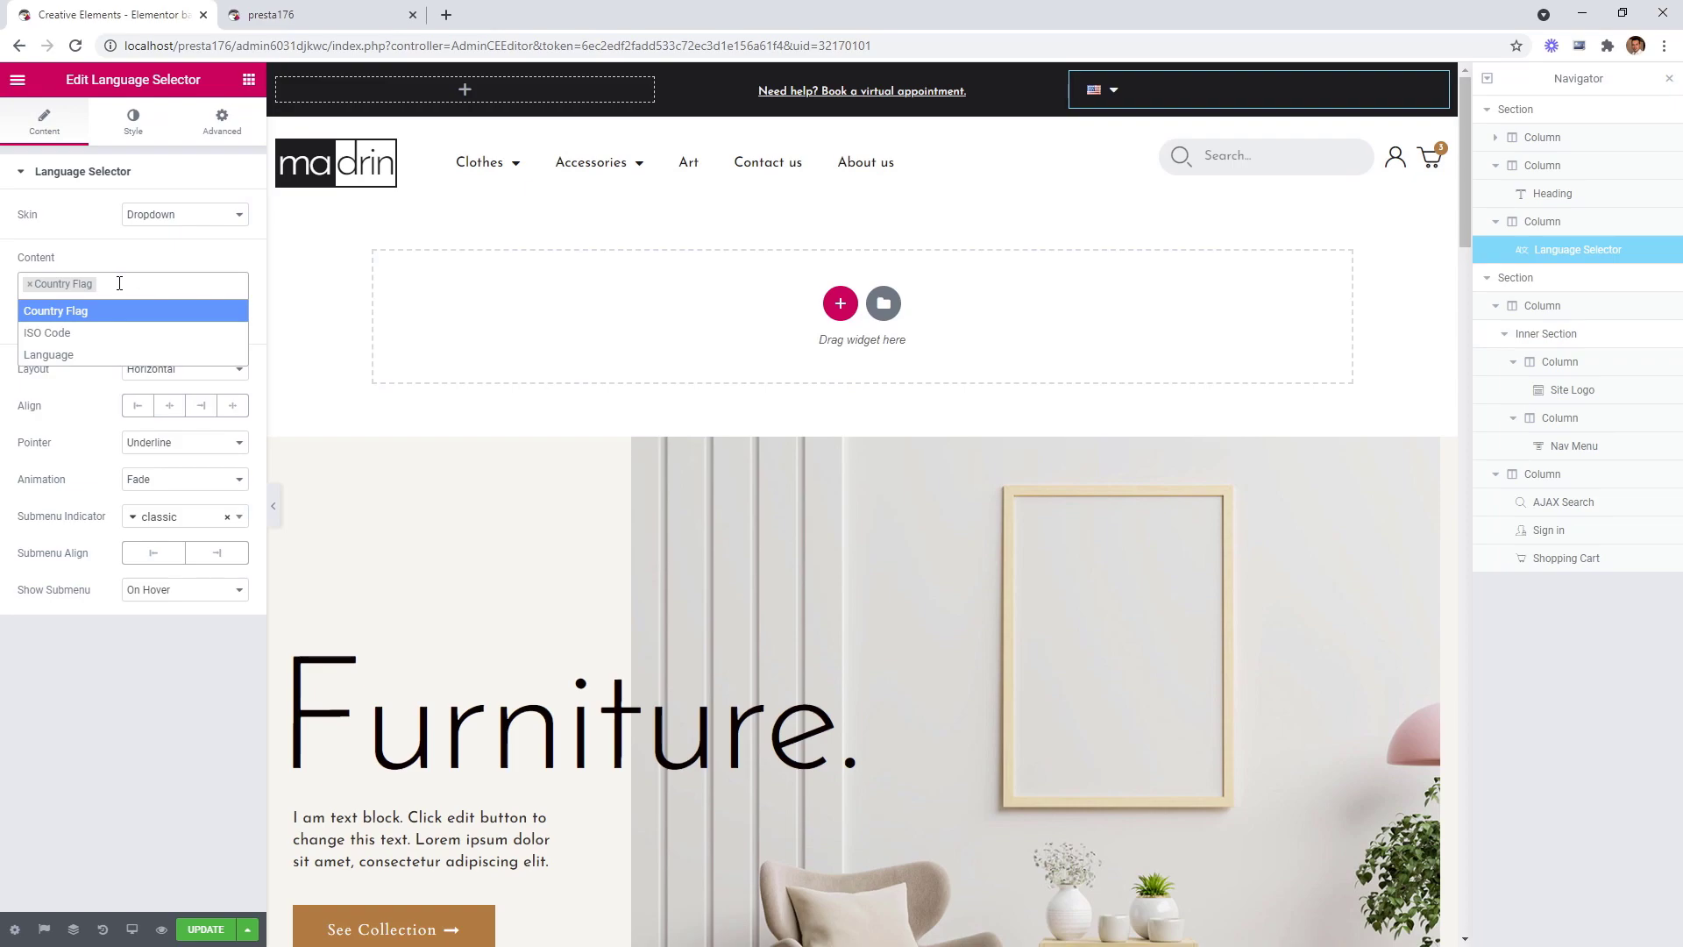
pyautogui.click(69, 337)
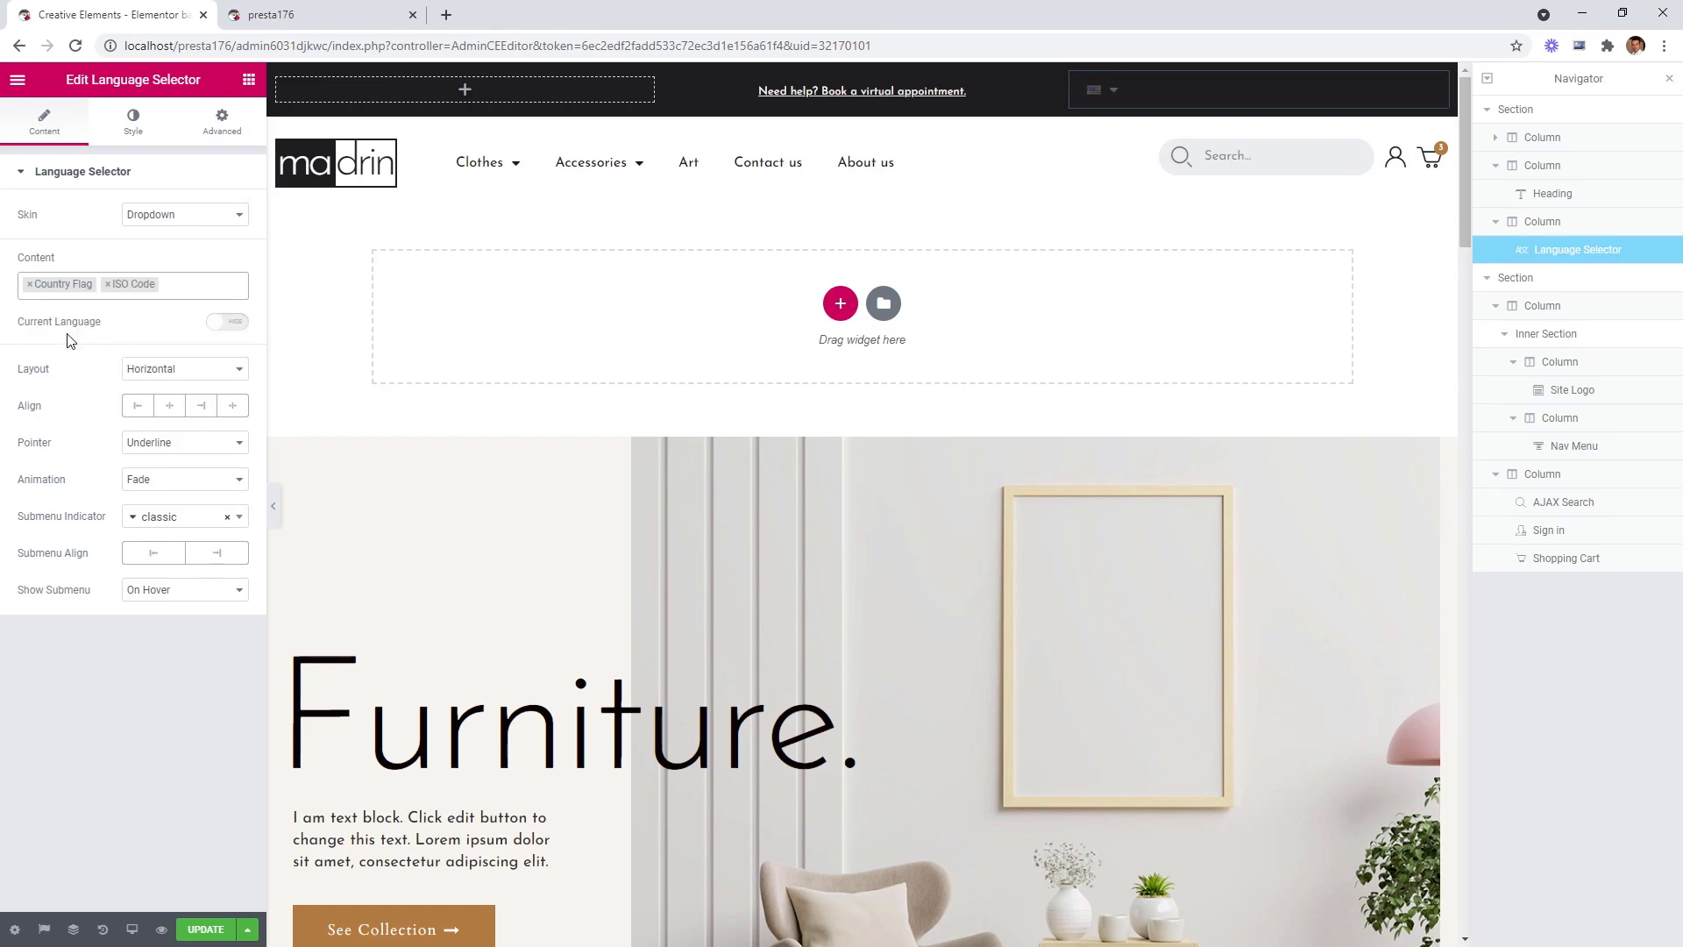
pyautogui.moveTo(1111, 114)
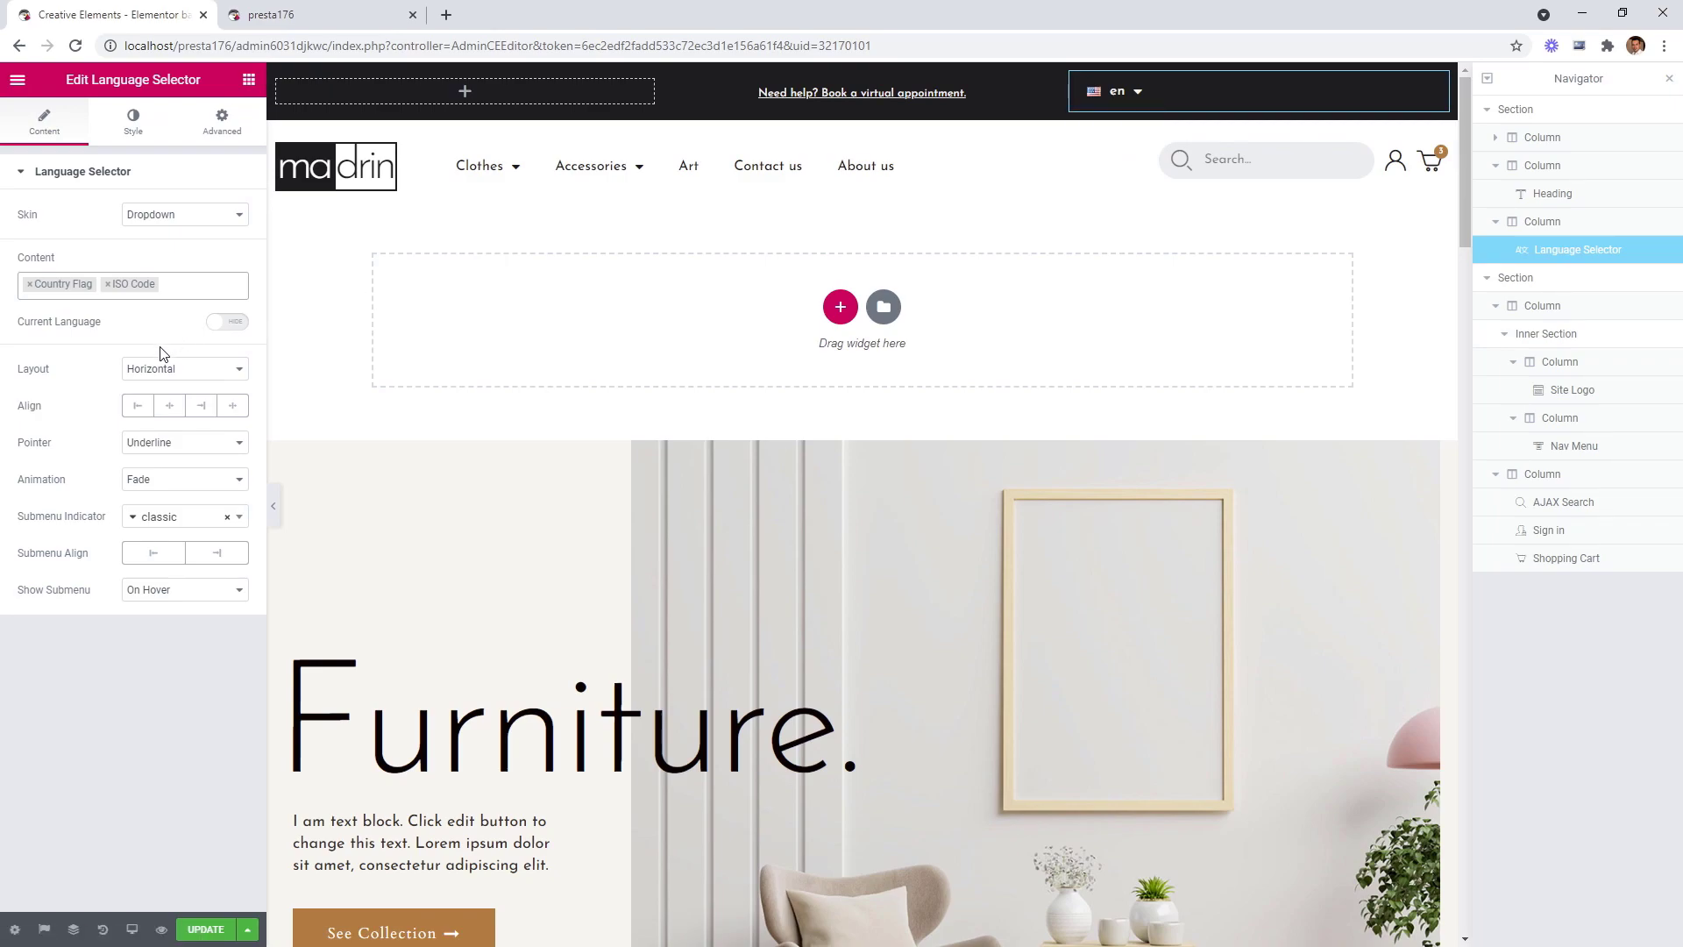
# Remove the Language Selector's submenu indicator icon, align it right and set its pointer to None.
pyautogui.click(229, 524)
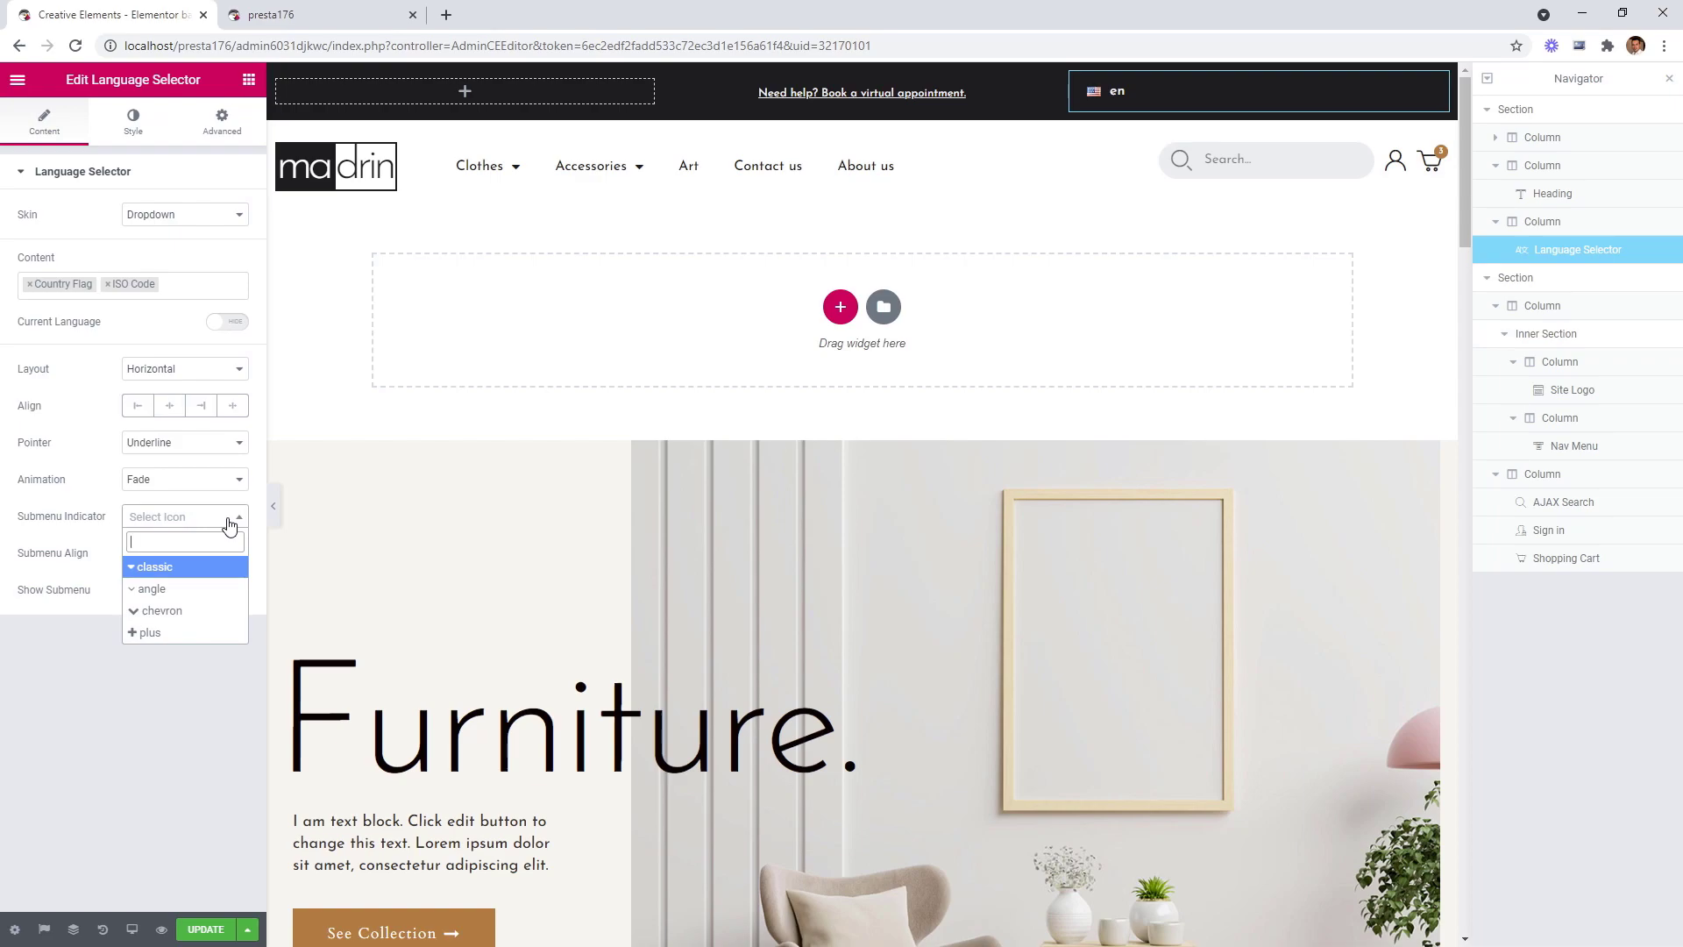
pyautogui.click(197, 410)
pyautogui.click(197, 410)
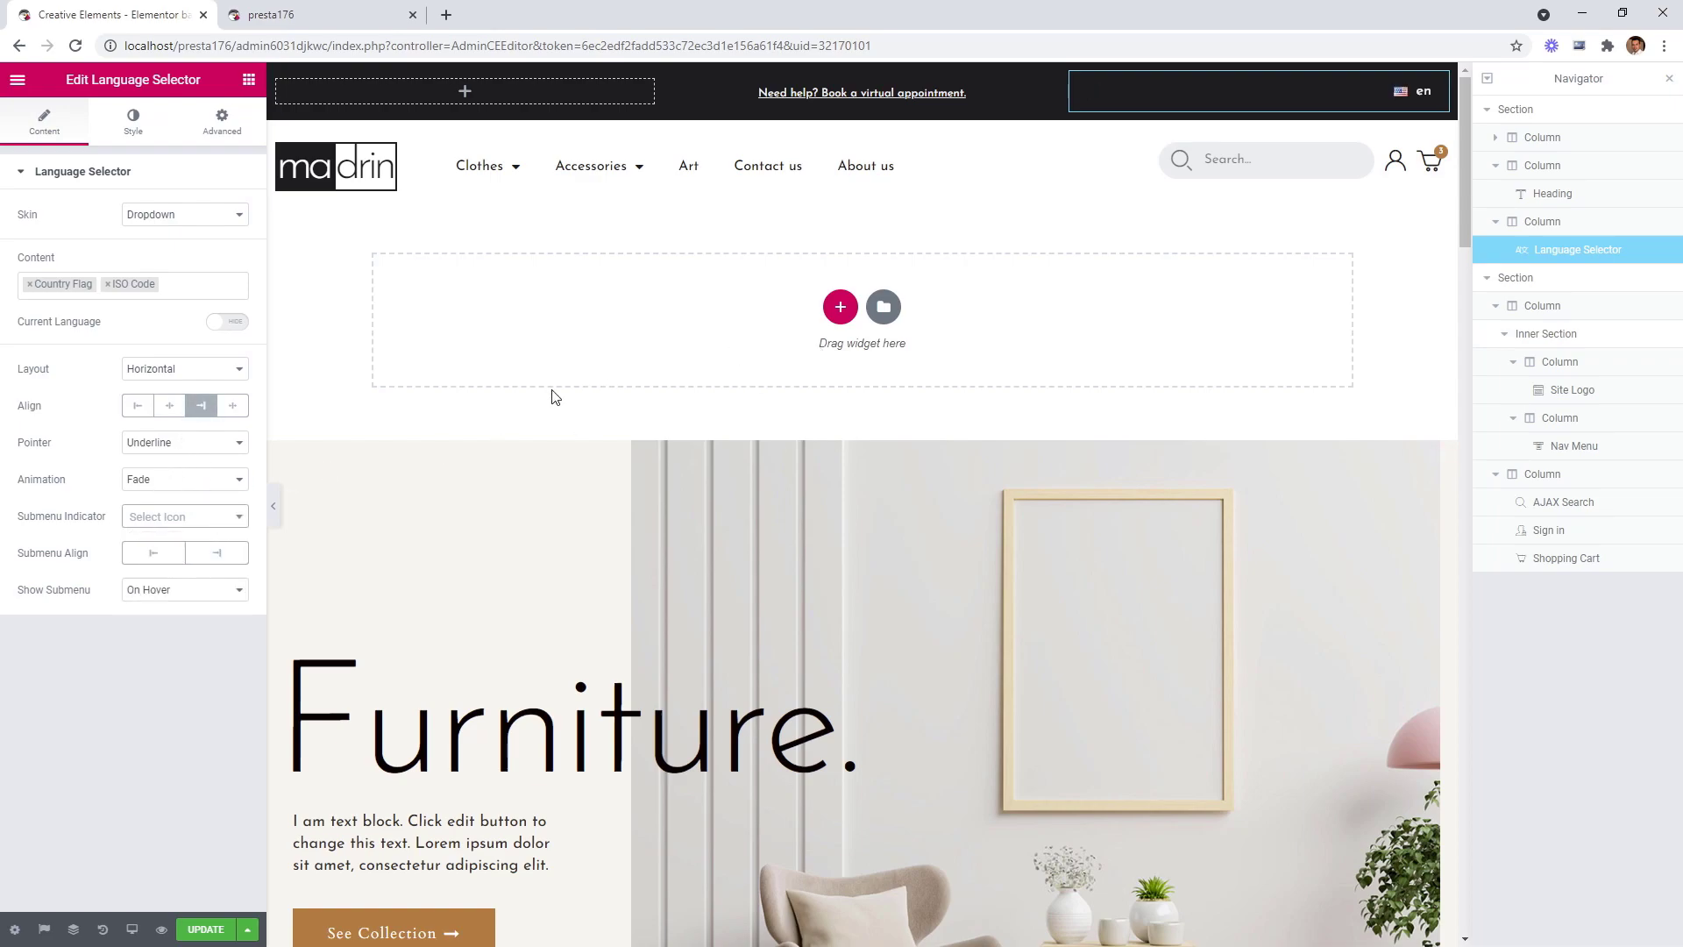
pyautogui.click(183, 443)
pyautogui.click(179, 460)
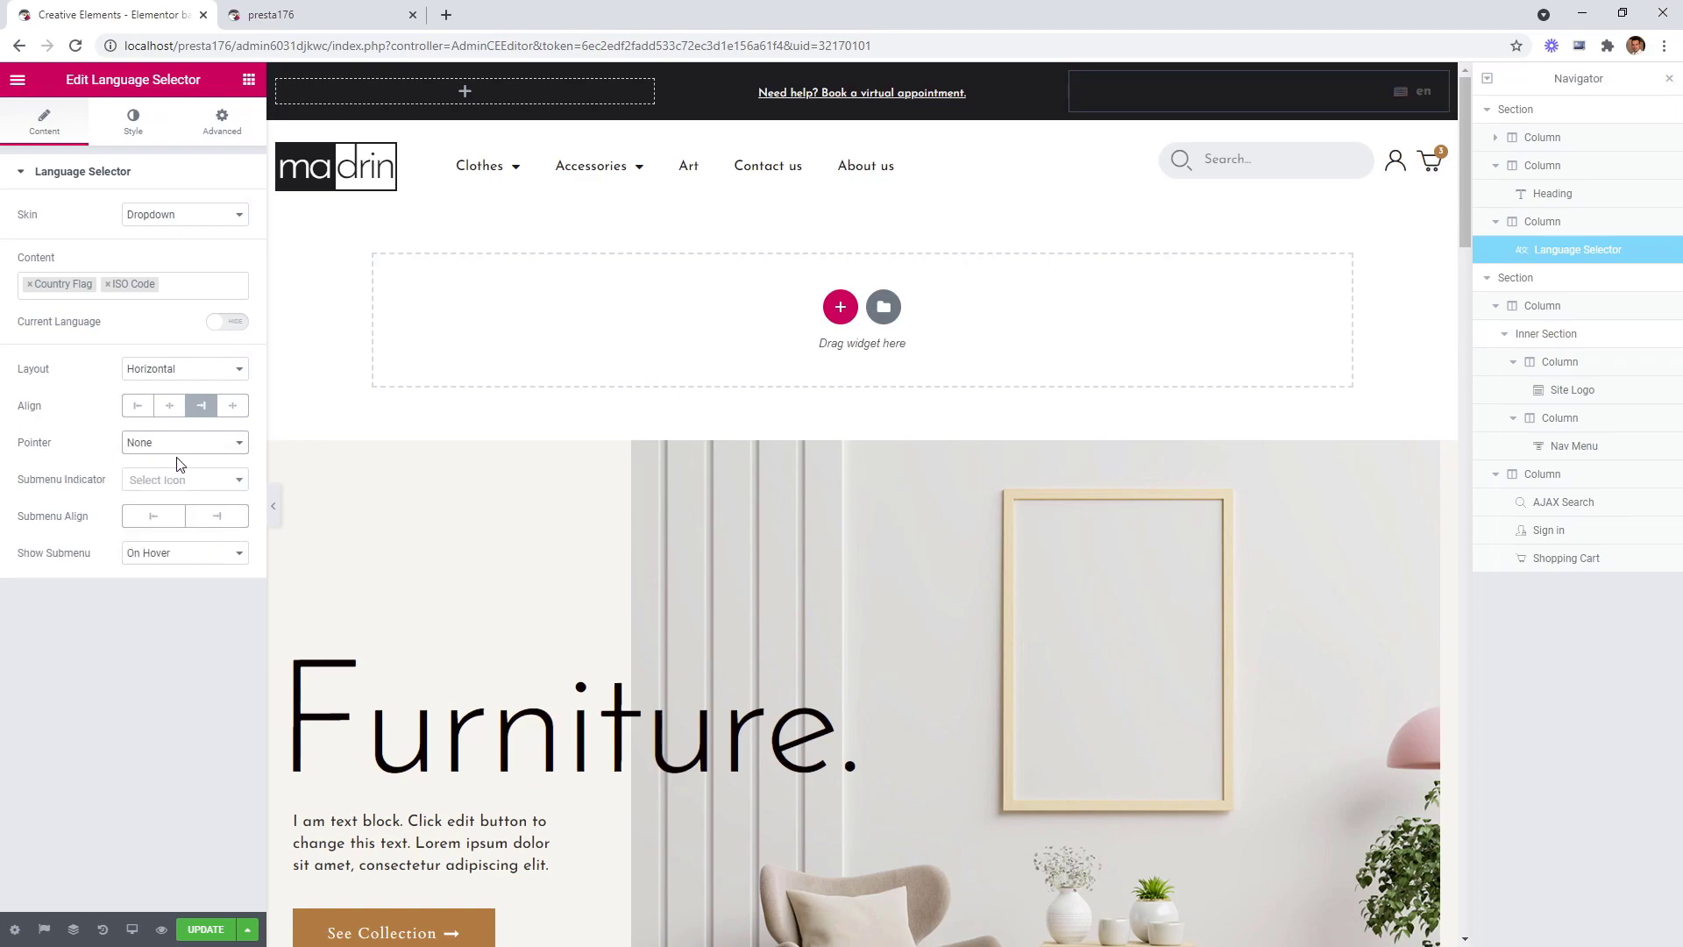
pyautogui.moveTo(1409, 92)
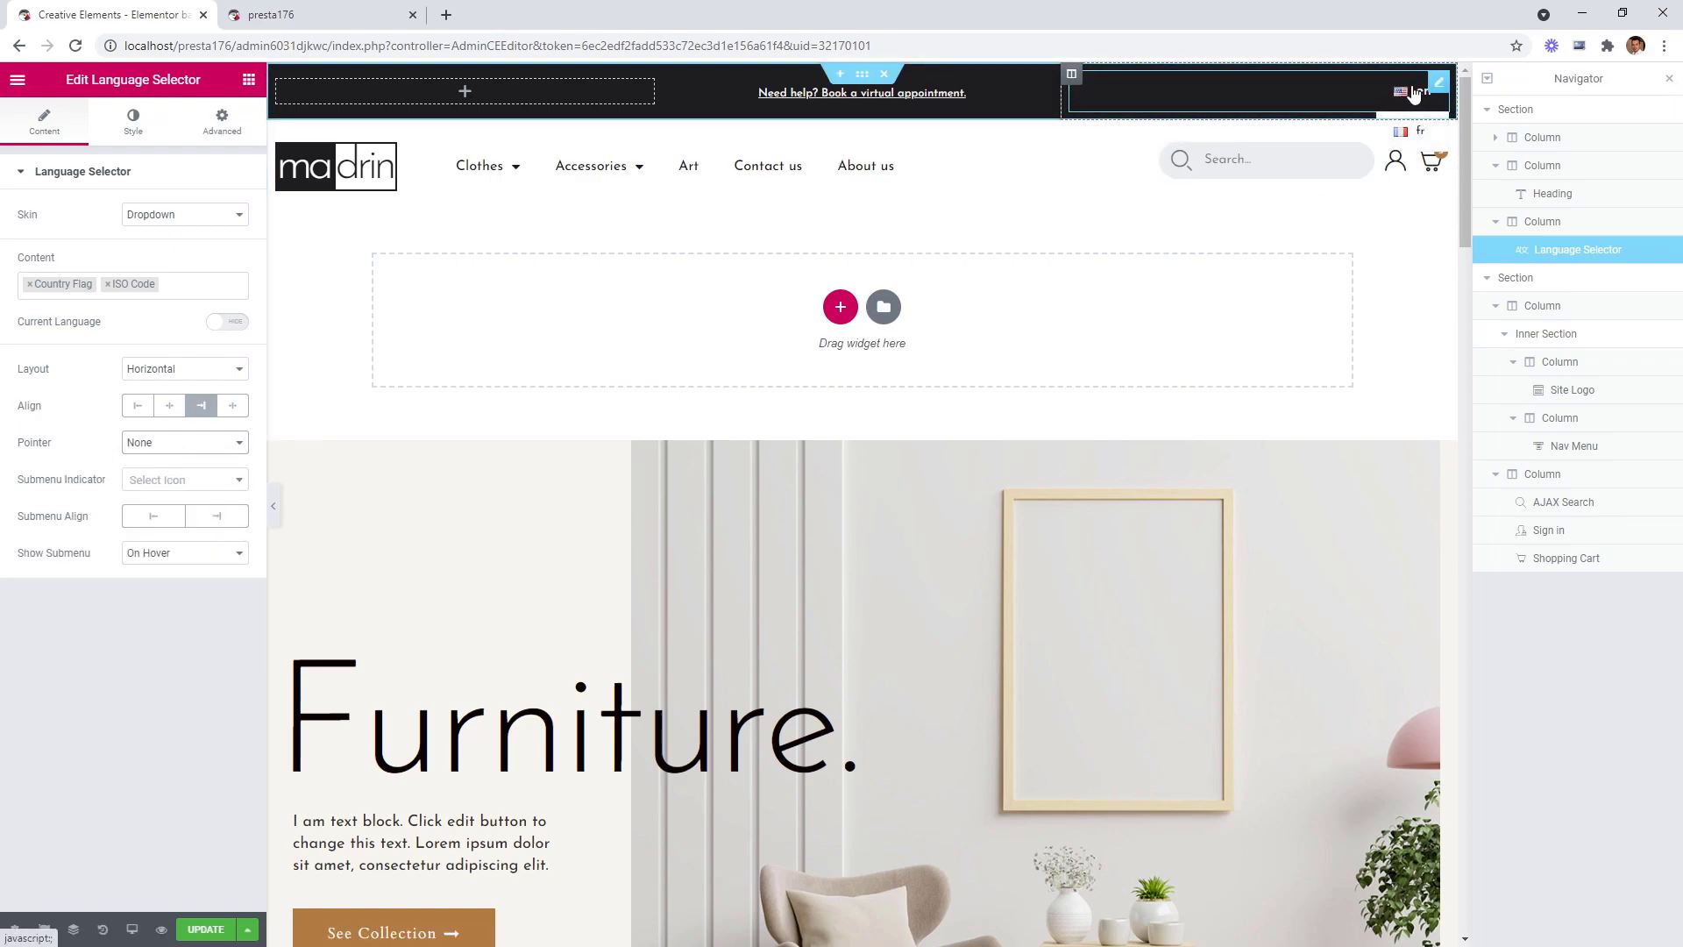
# Set the Language Selector's horizontal padding to 8 and vertical padding to 4.
pyautogui.click(133, 121)
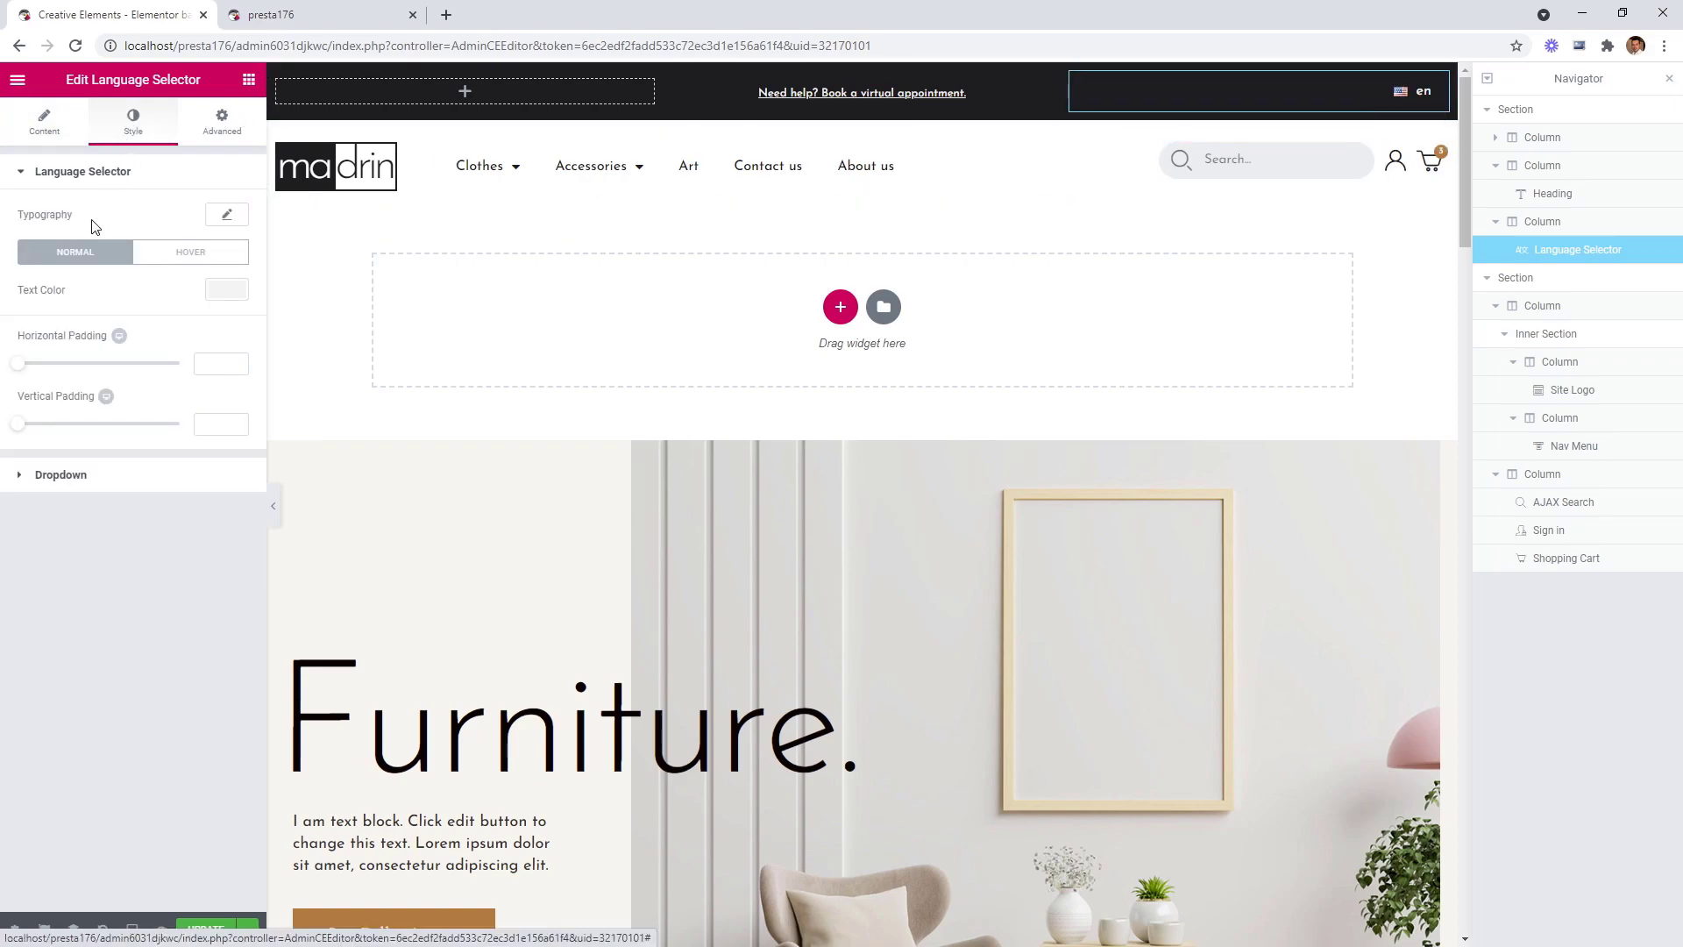
pyautogui.moveTo(22, 371); pyautogui.dragTo(47, 372)
pyautogui.moveTo(27, 436); pyautogui.dragTo(38, 435)
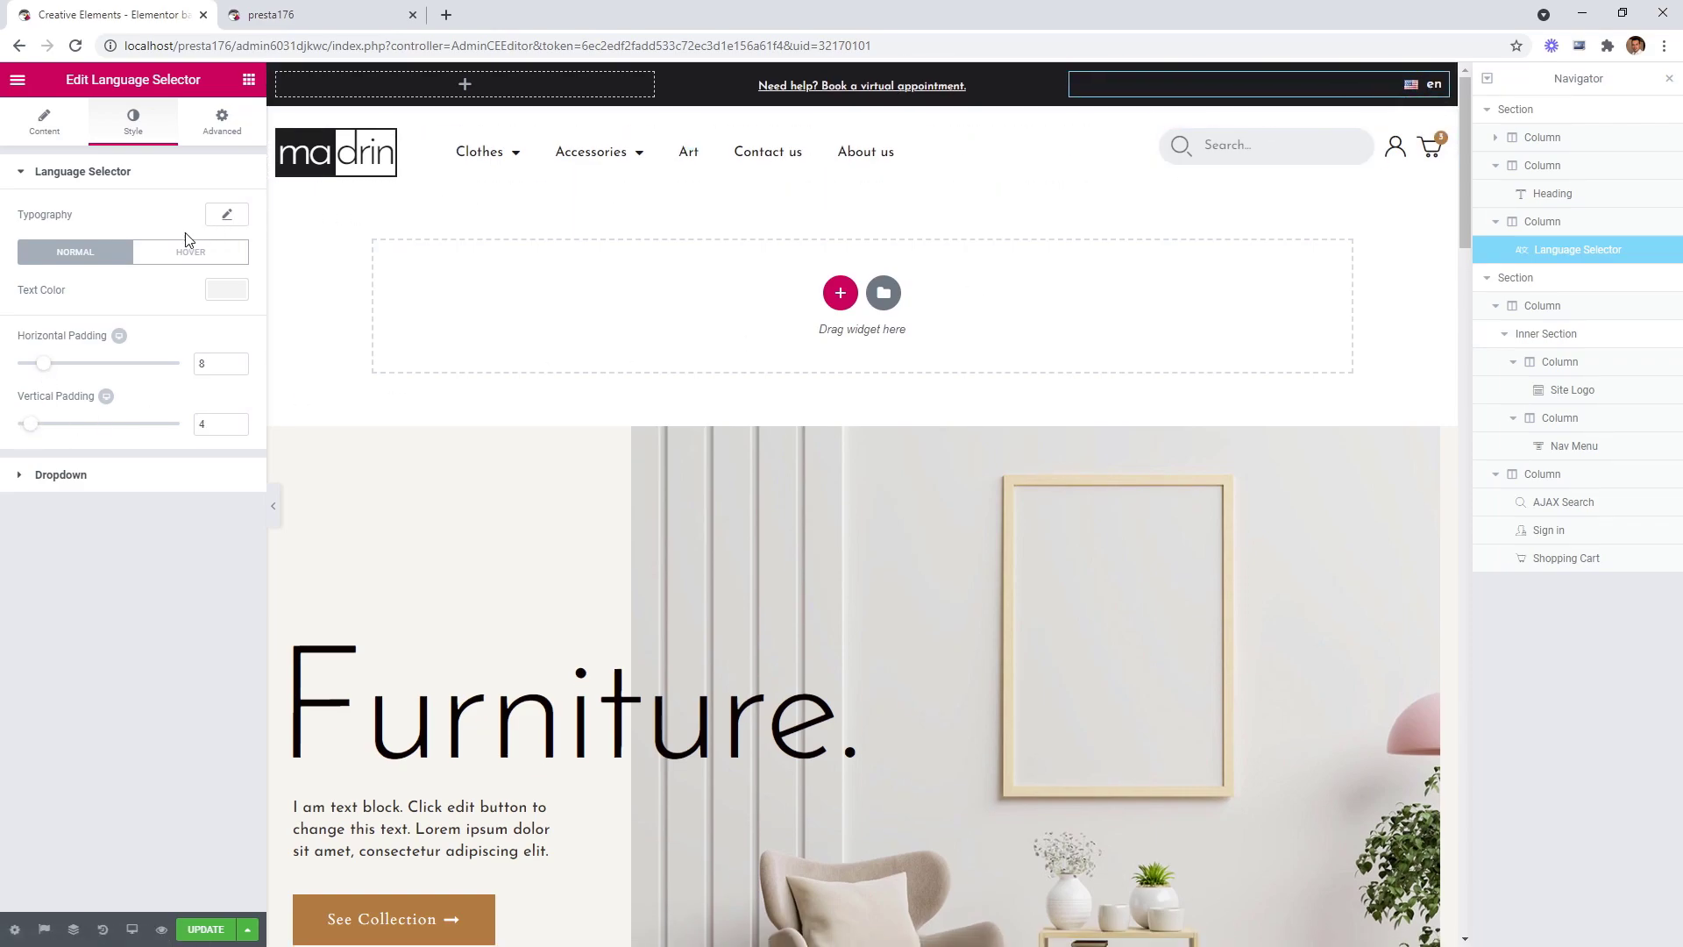
# Give the language dropdown a #1d1d1f background and off-white text color.
pyautogui.click(97, 474)
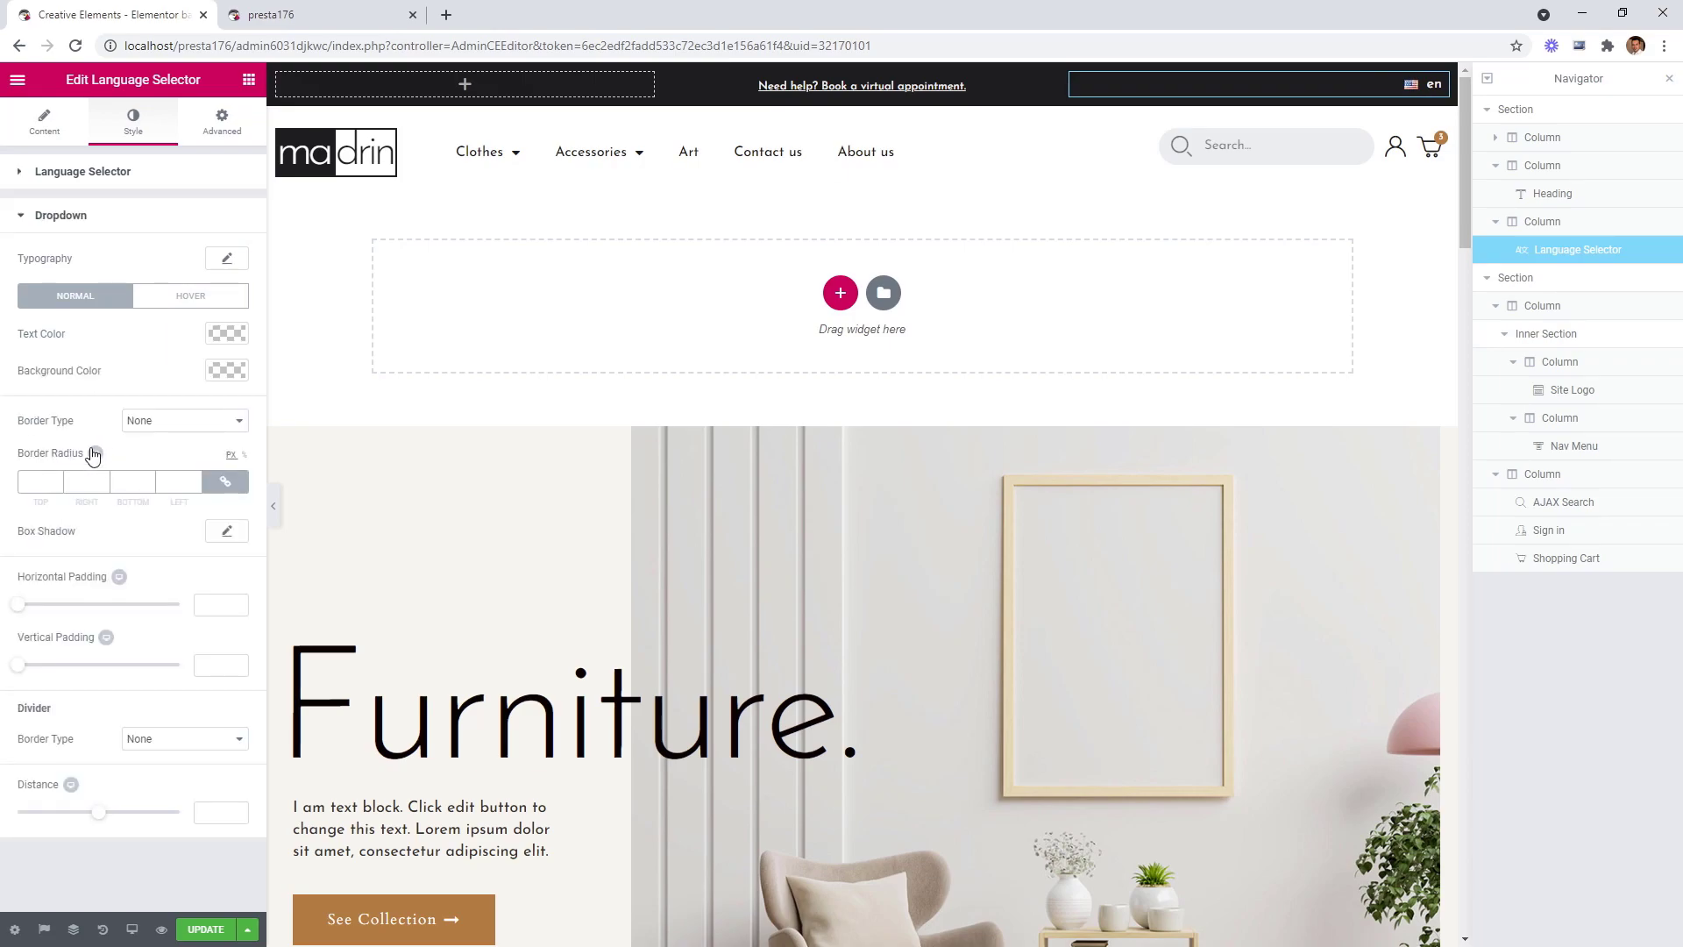
pyautogui.click(213, 372)
pyautogui.click(69, 580)
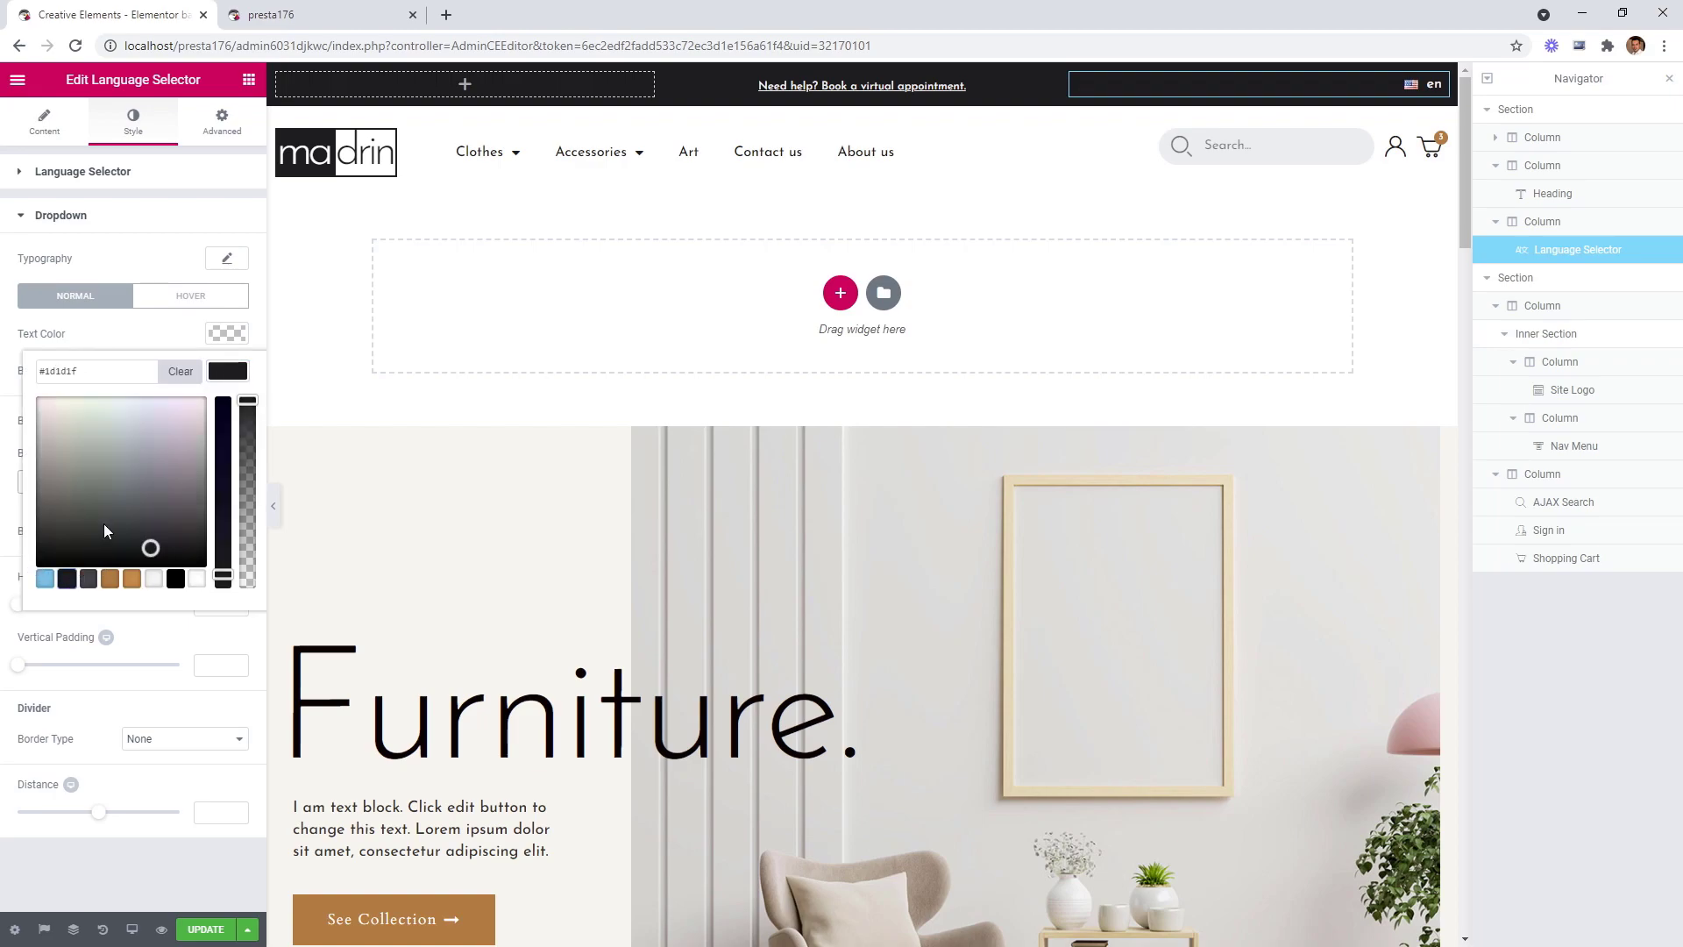
pyautogui.click(224, 374)
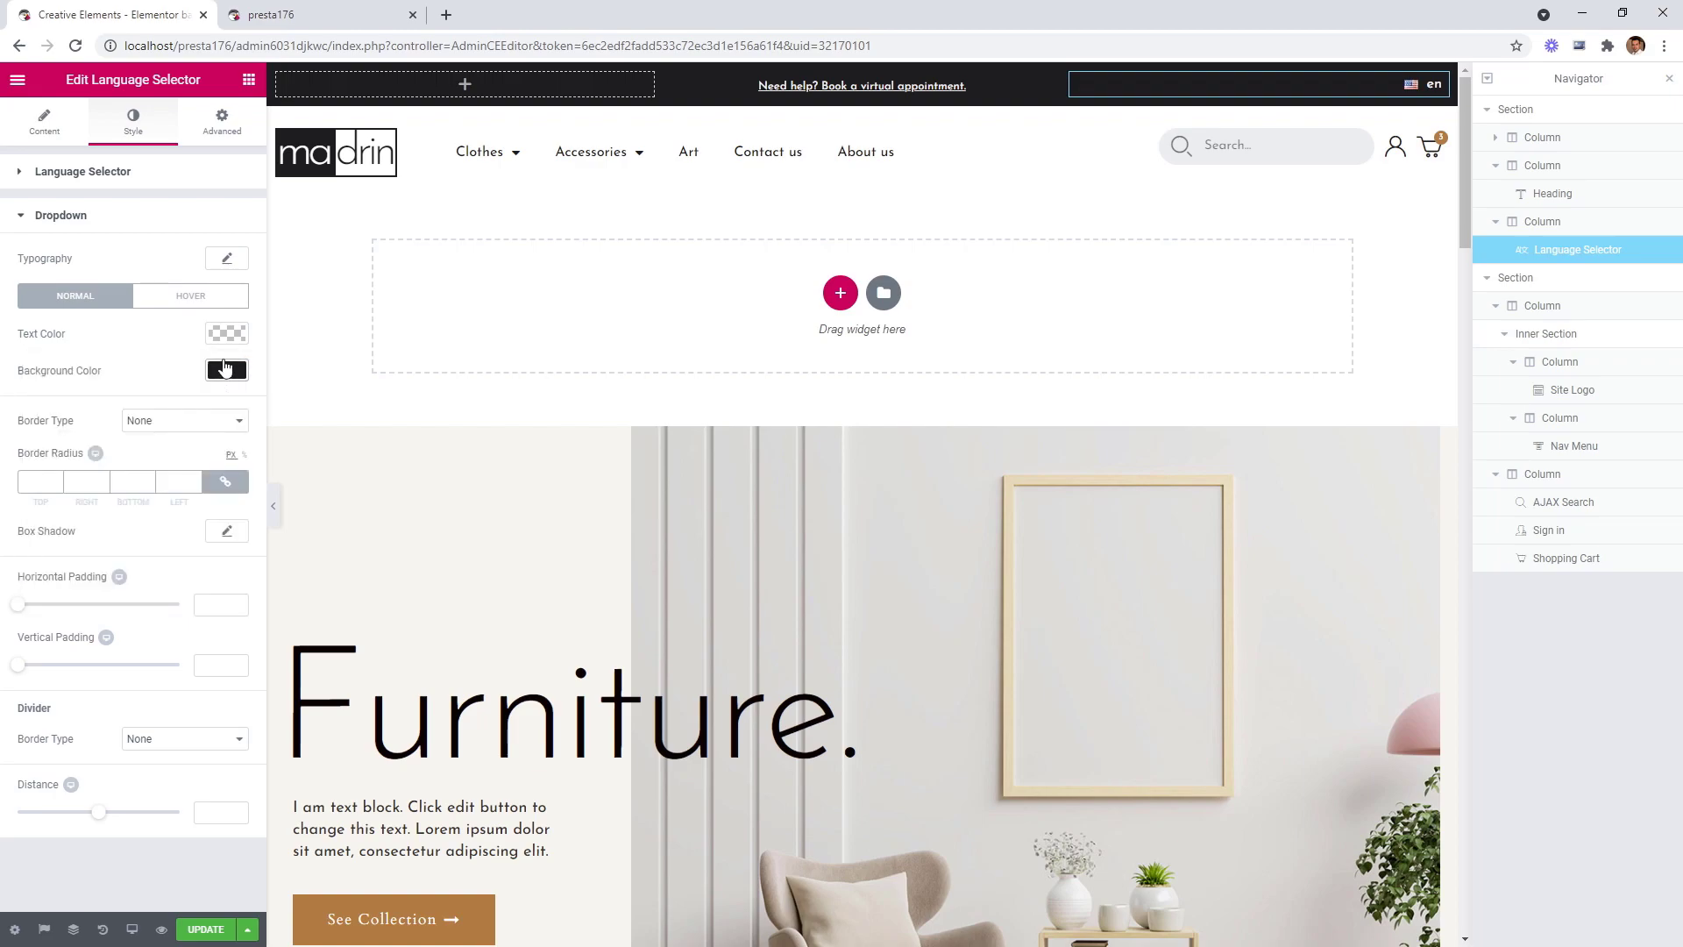
pyautogui.click(225, 335)
pyautogui.click(155, 544)
pyautogui.click(221, 334)
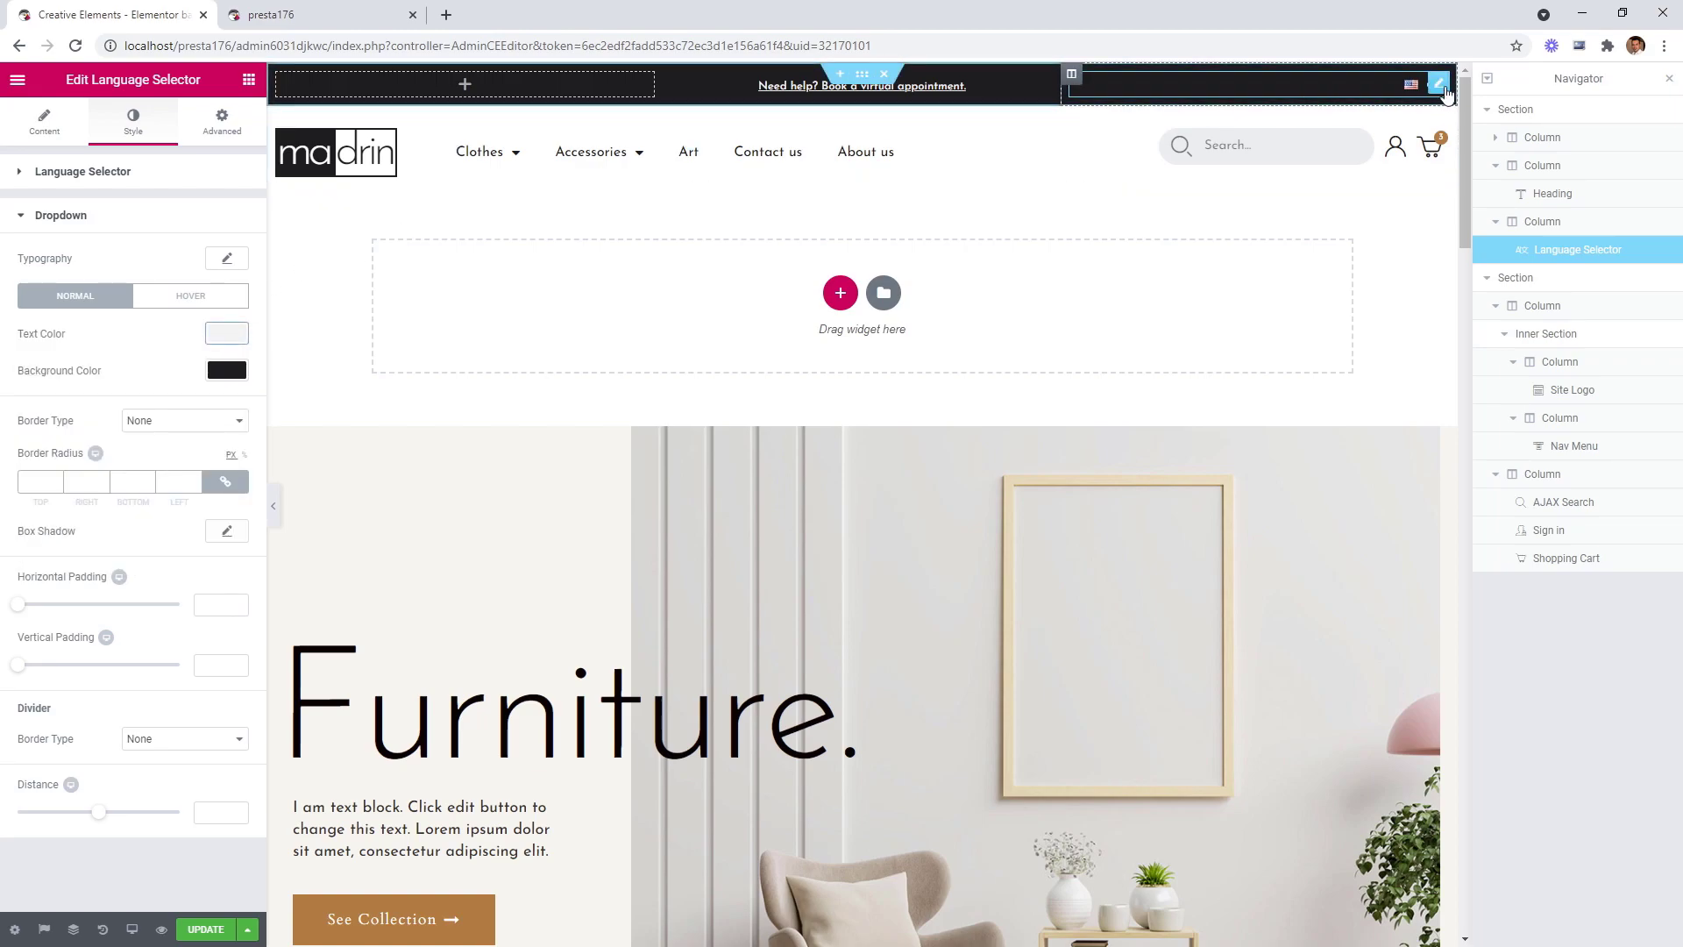
pyautogui.moveTo(1419, 104)
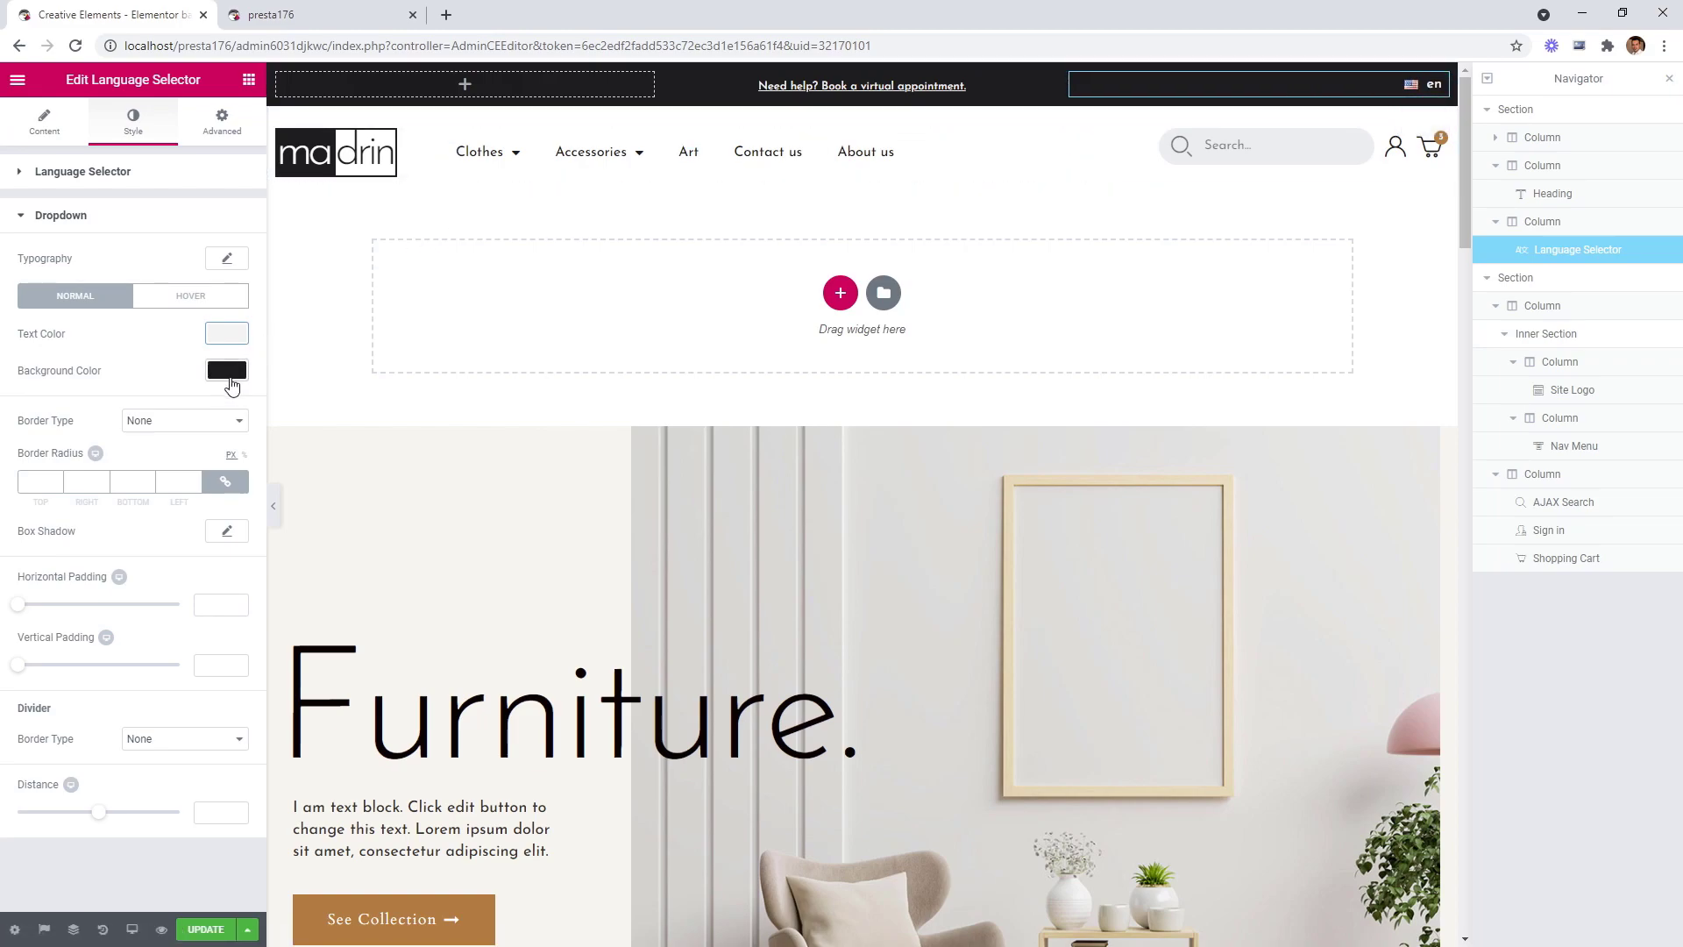
# Set the language dropdown's horizontal padding to 8, vertical padding to 4 and distance to 10, and preview the header.
pyautogui.moveTo(22, 614); pyautogui.dragTo(36, 613)
pyautogui.moveTo(23, 673); pyautogui.dragTo(30, 672)
pyautogui.moveTo(1413, 86)
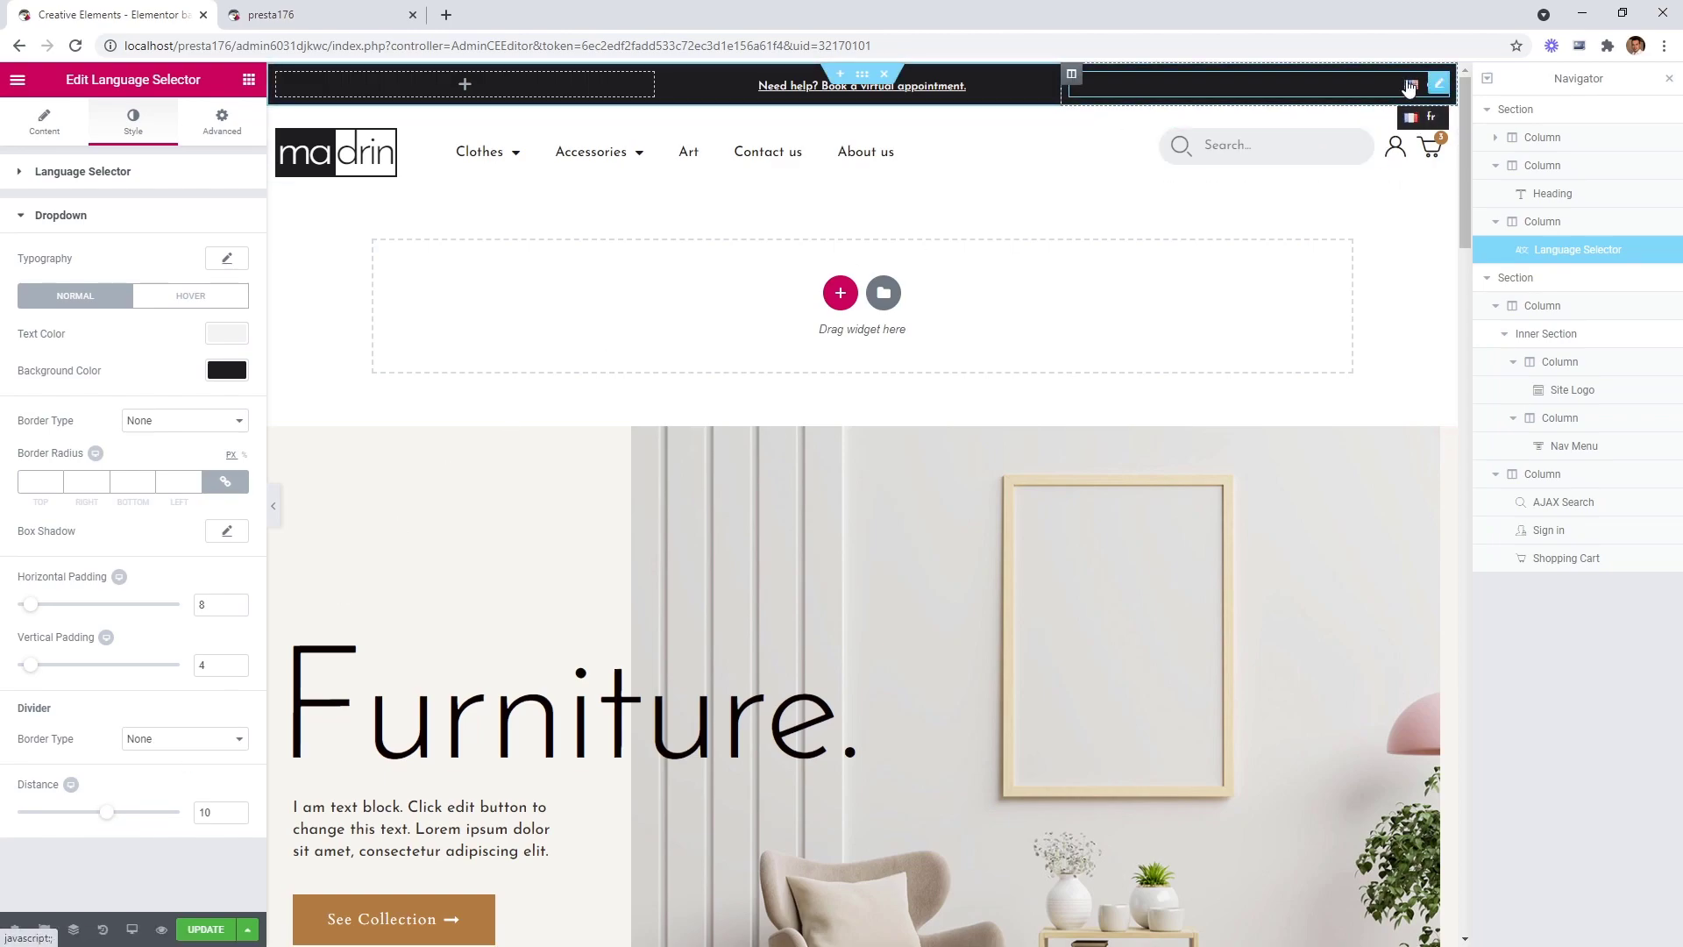
pyautogui.click(273, 505)
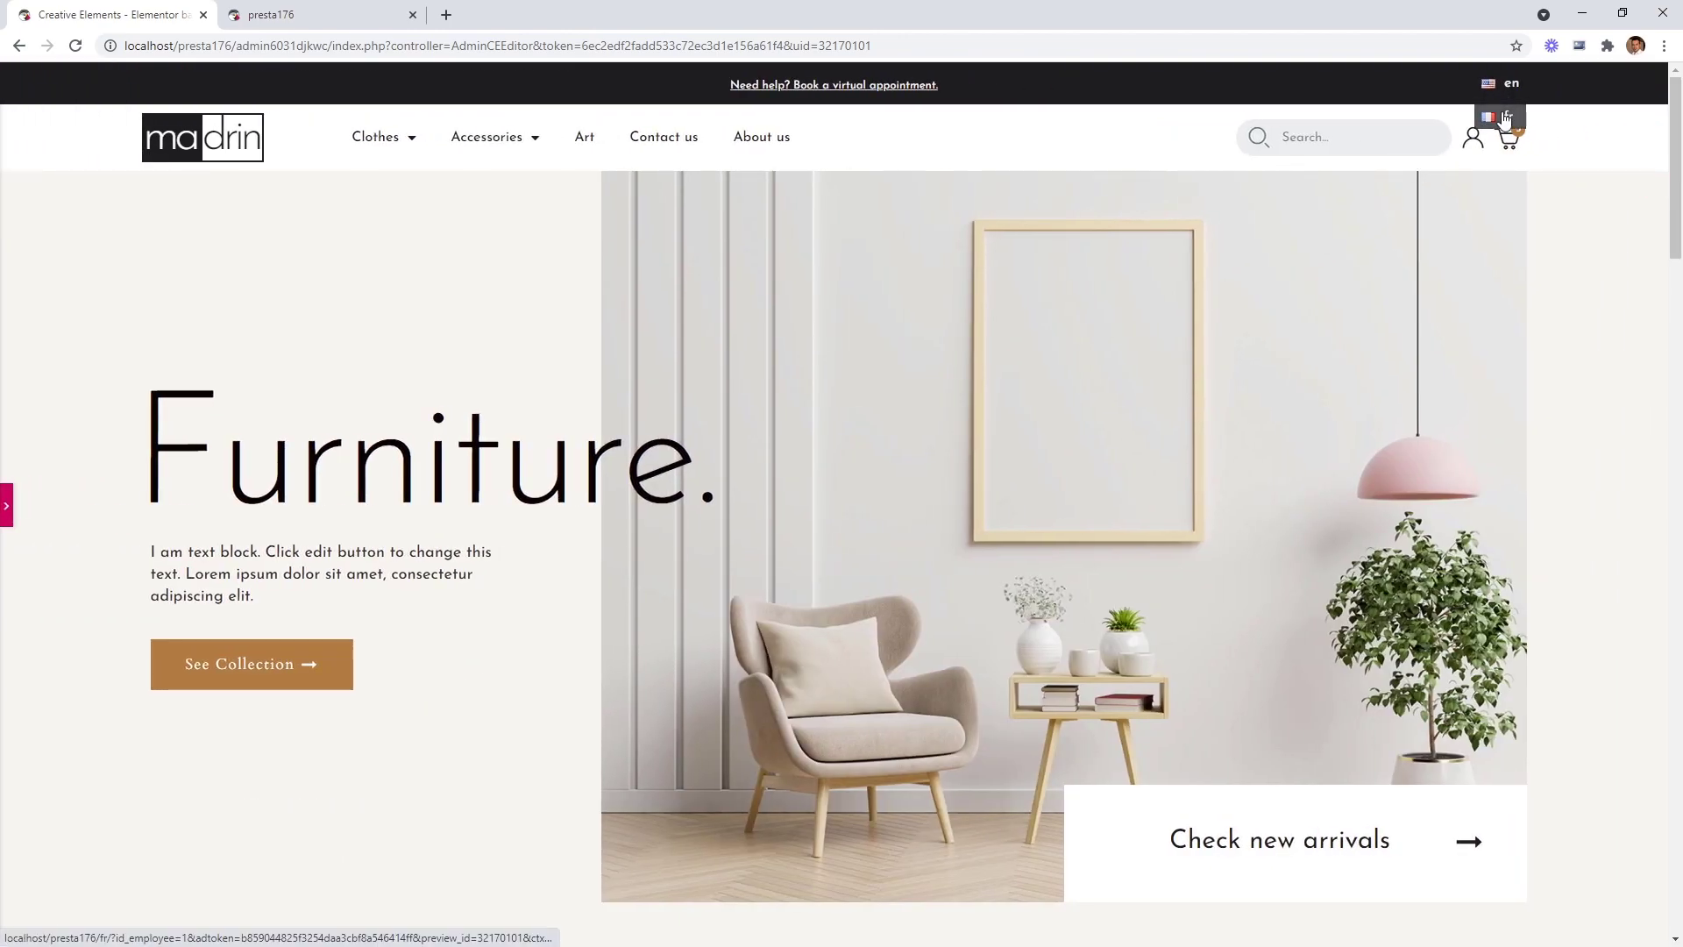
# Set the language dropdown's vertical padding to 6 and preview how it overlaps the account menu.
pyautogui.click(7, 507)
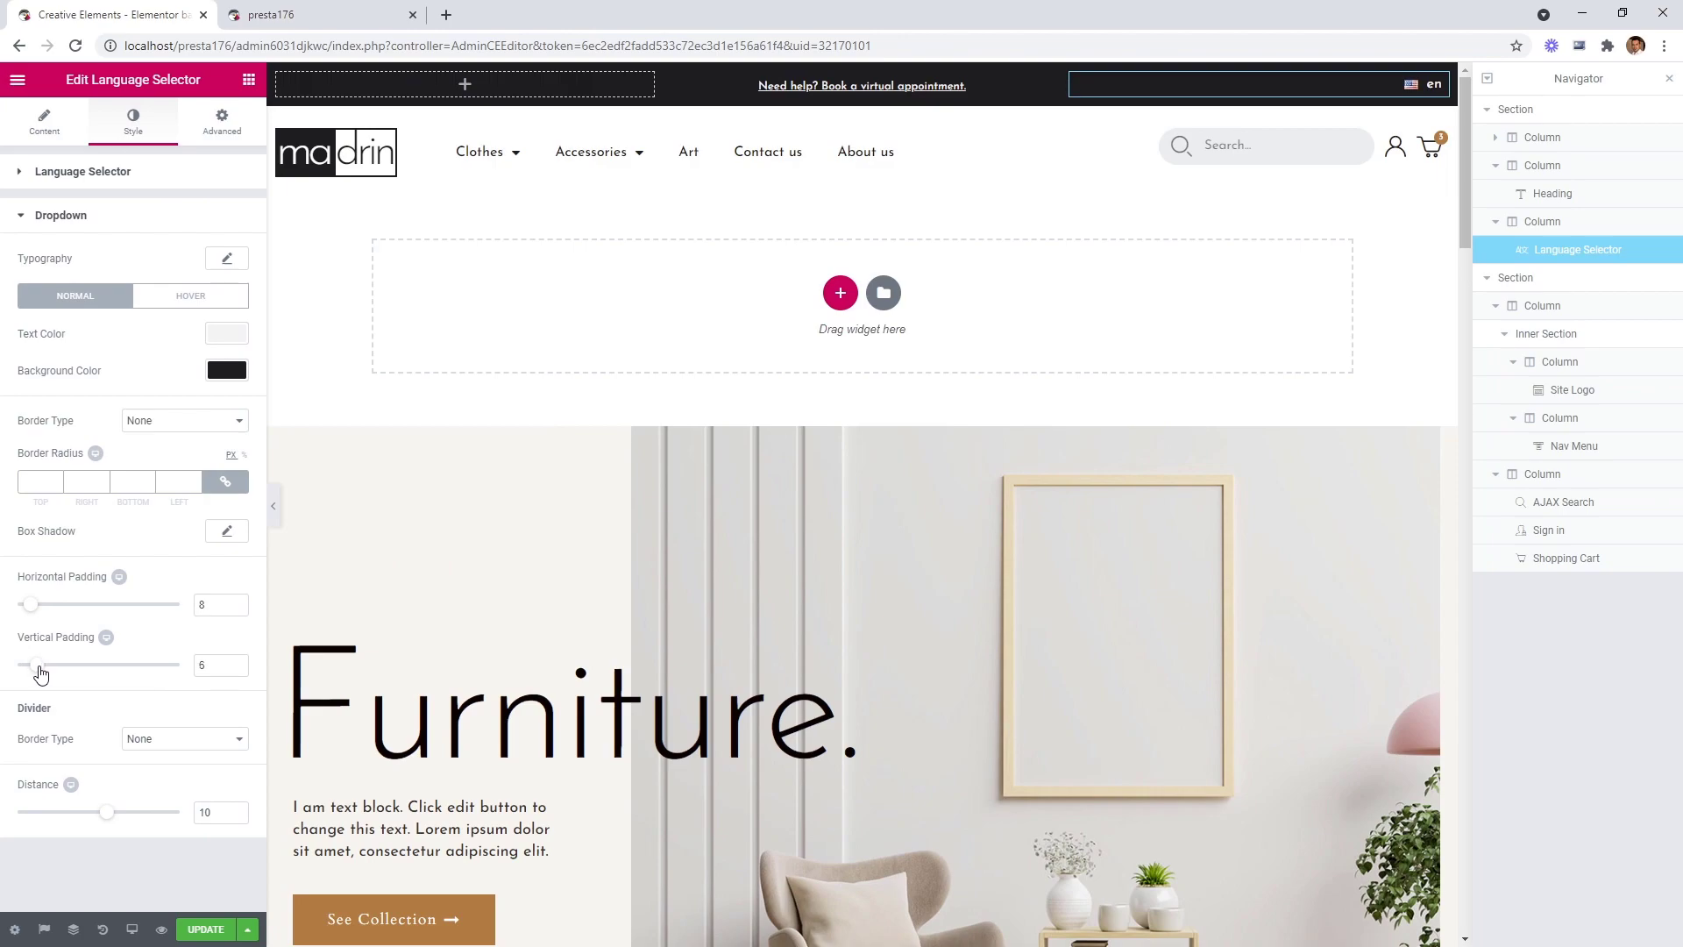
pyautogui.click(272, 506)
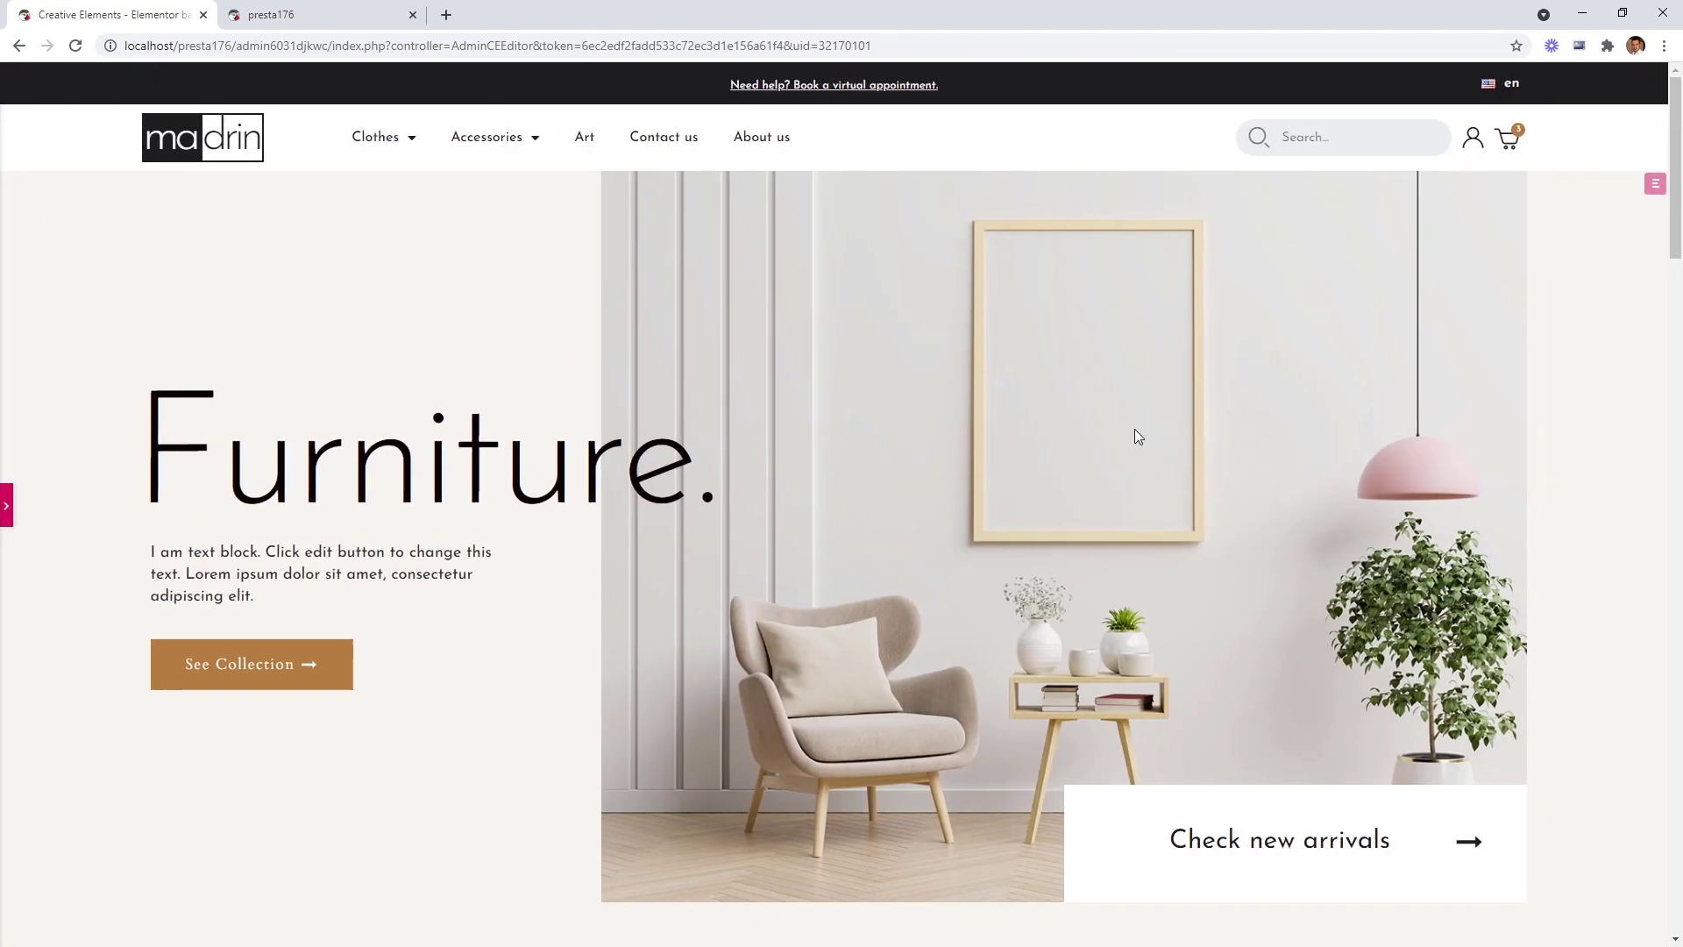
pyautogui.moveTo(1500, 86)
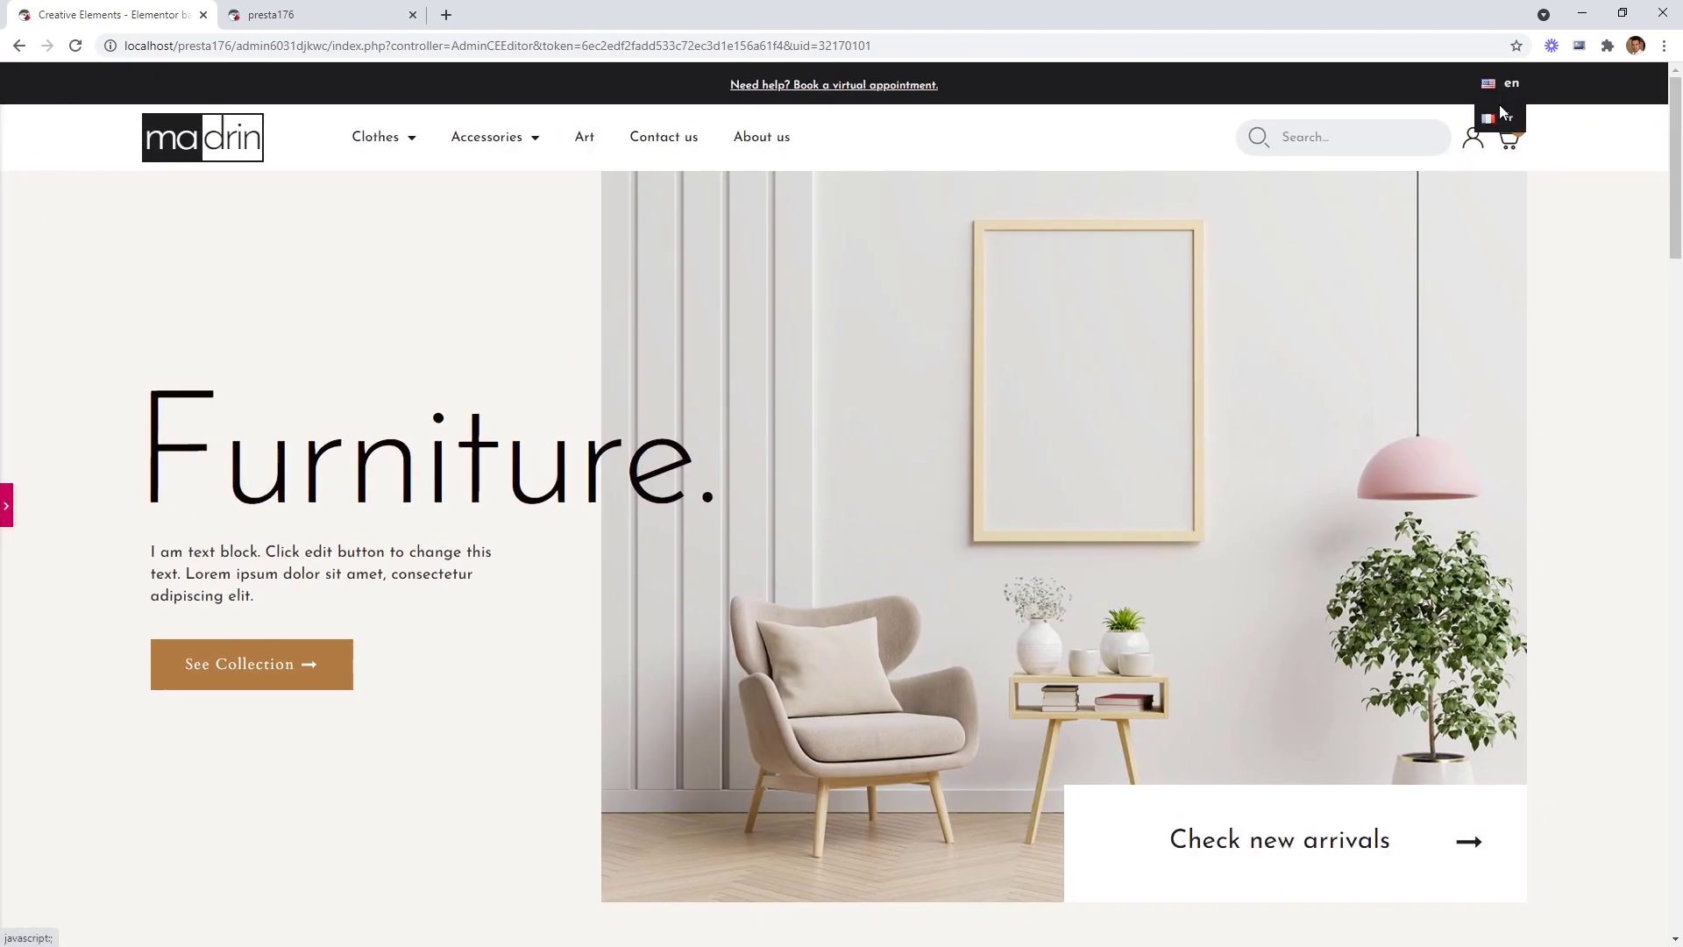
pyautogui.moveTo(1481, 133)
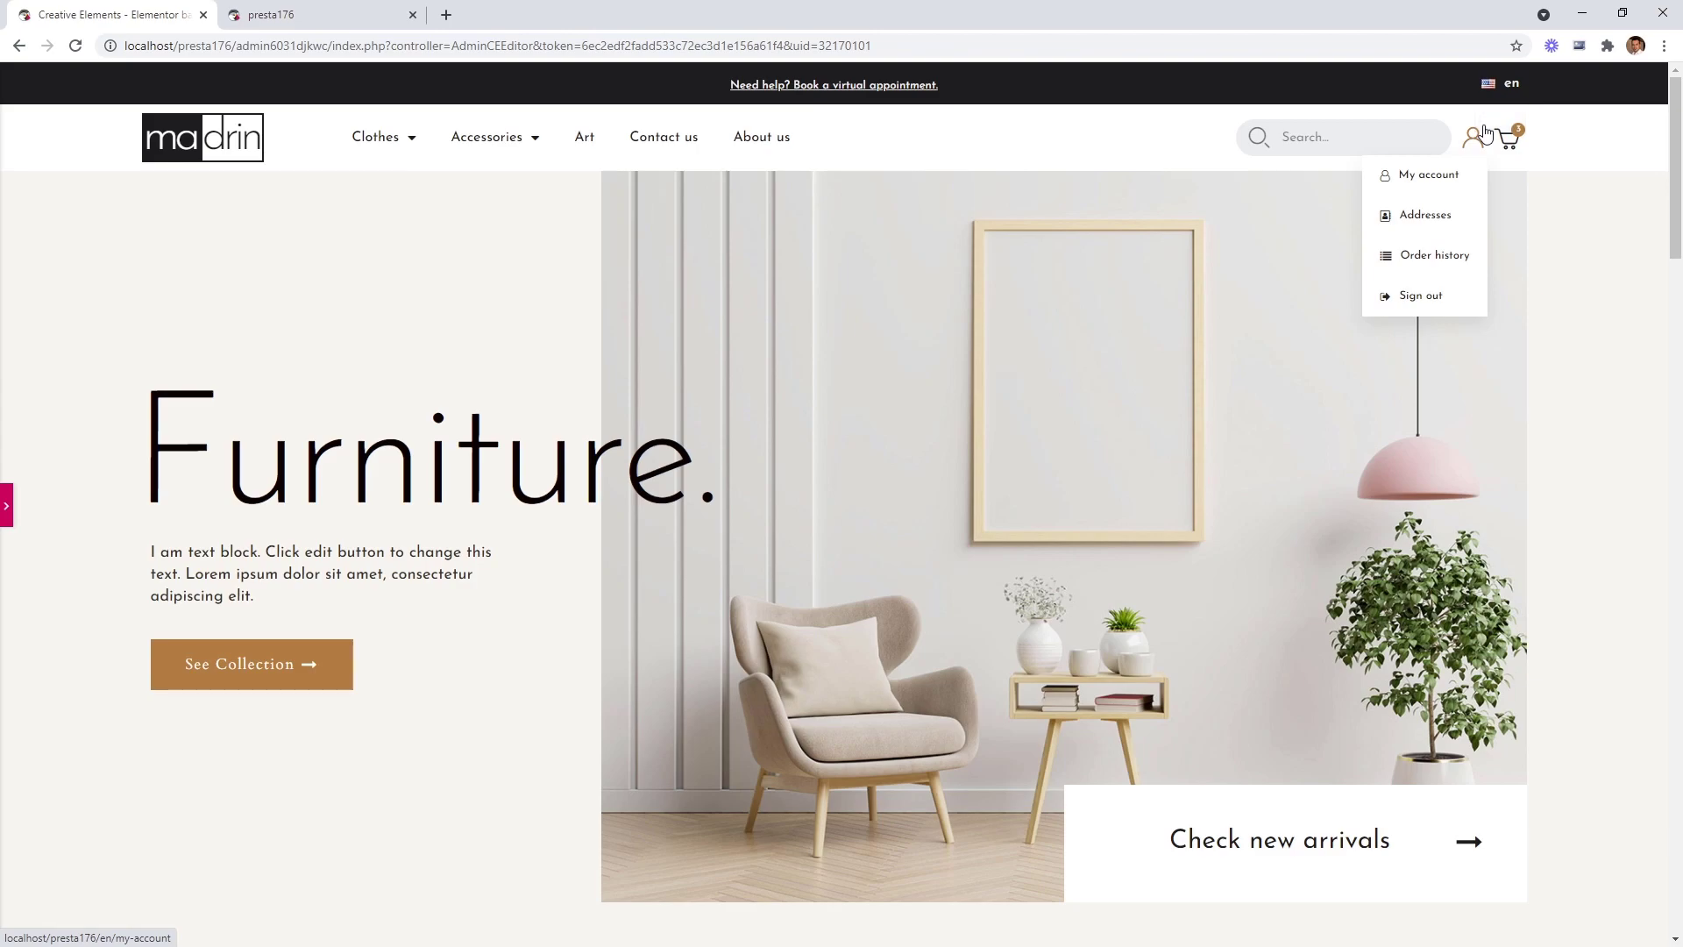
# Set the Language Selector's Z-Index to 10 and test its dropdown in the preview.
pyautogui.click(8, 505)
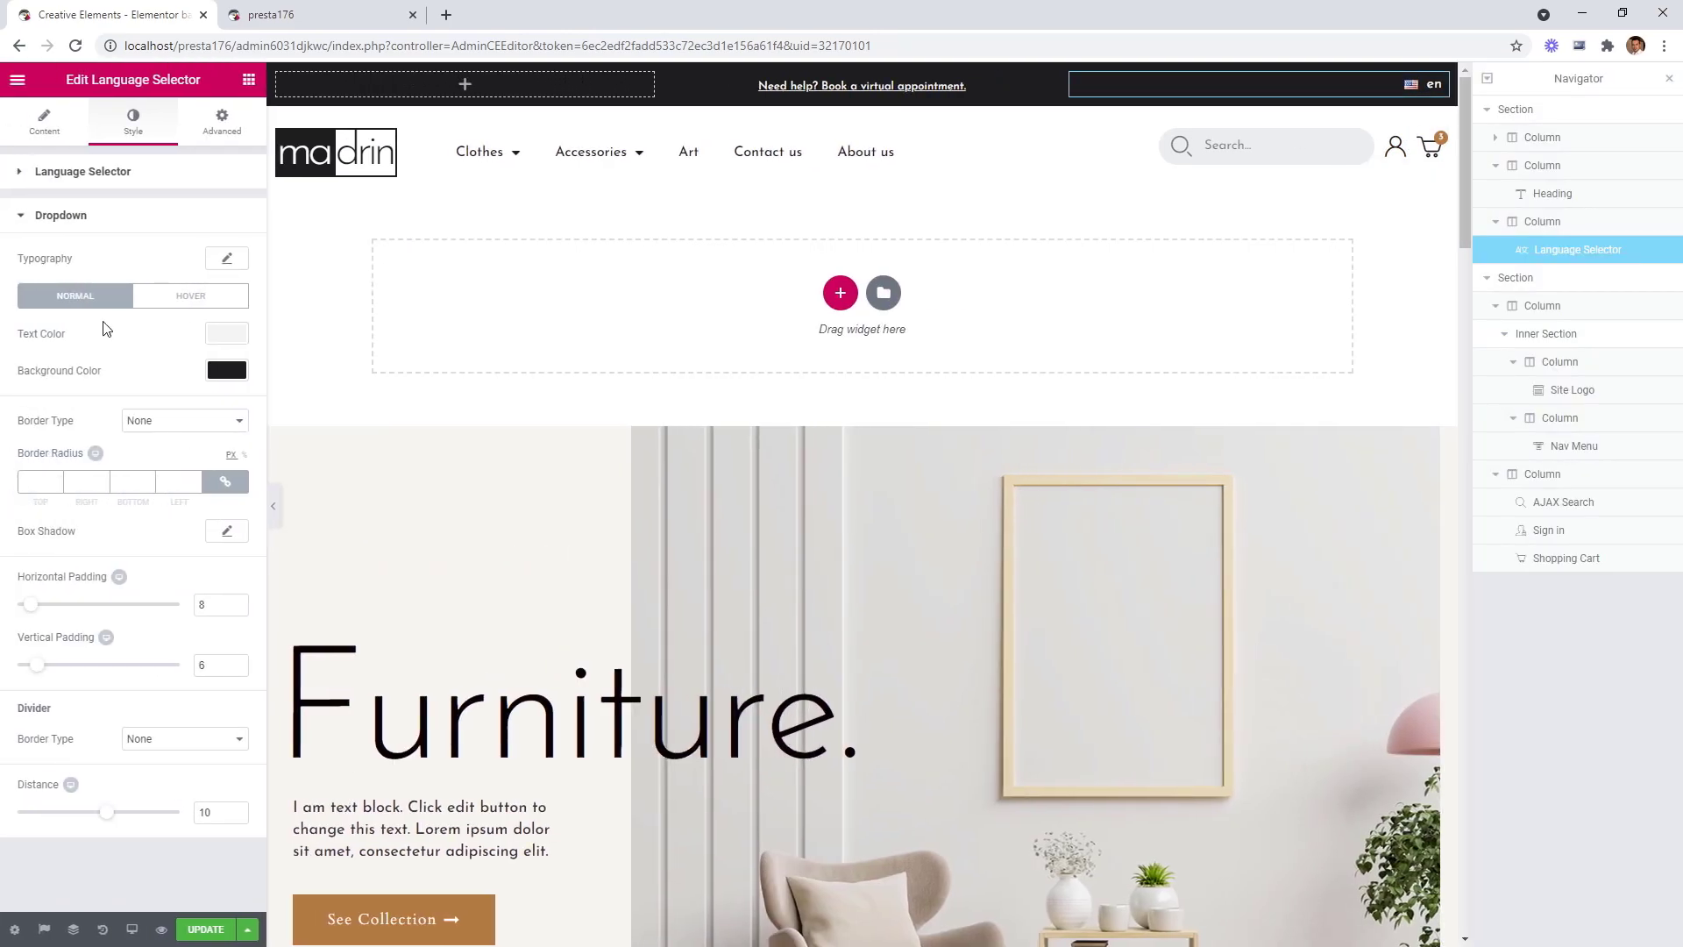
pyautogui.click(230, 131)
pyautogui.click(193, 373)
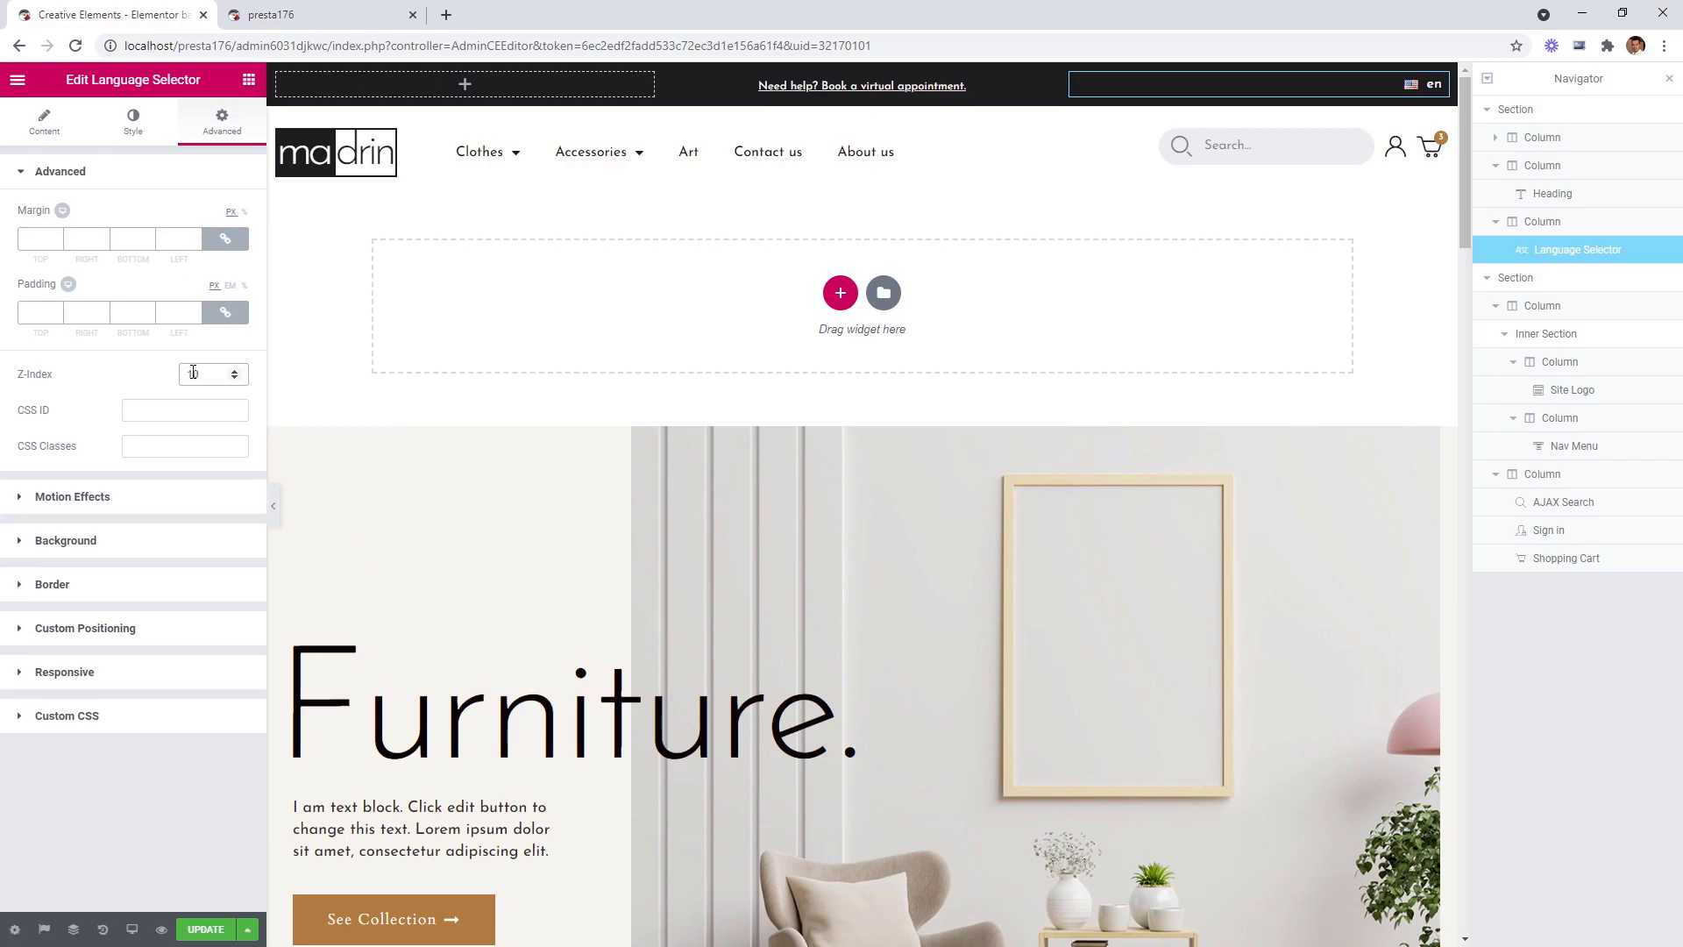
pyautogui.click(273, 506)
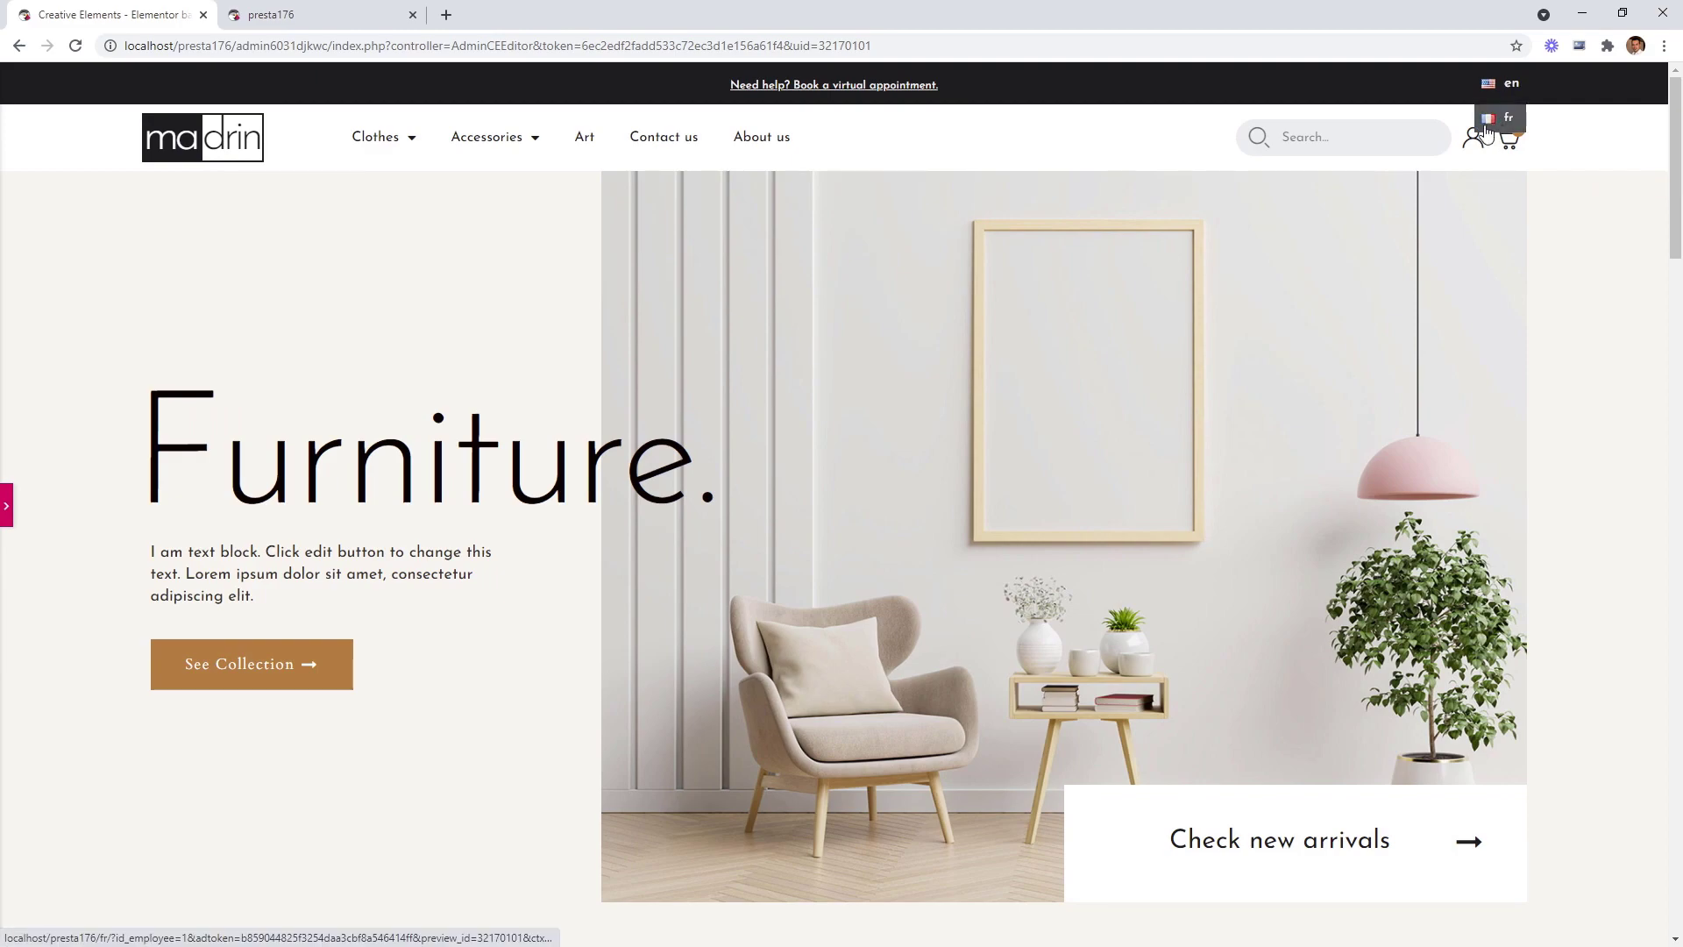
pyautogui.click(6, 505)
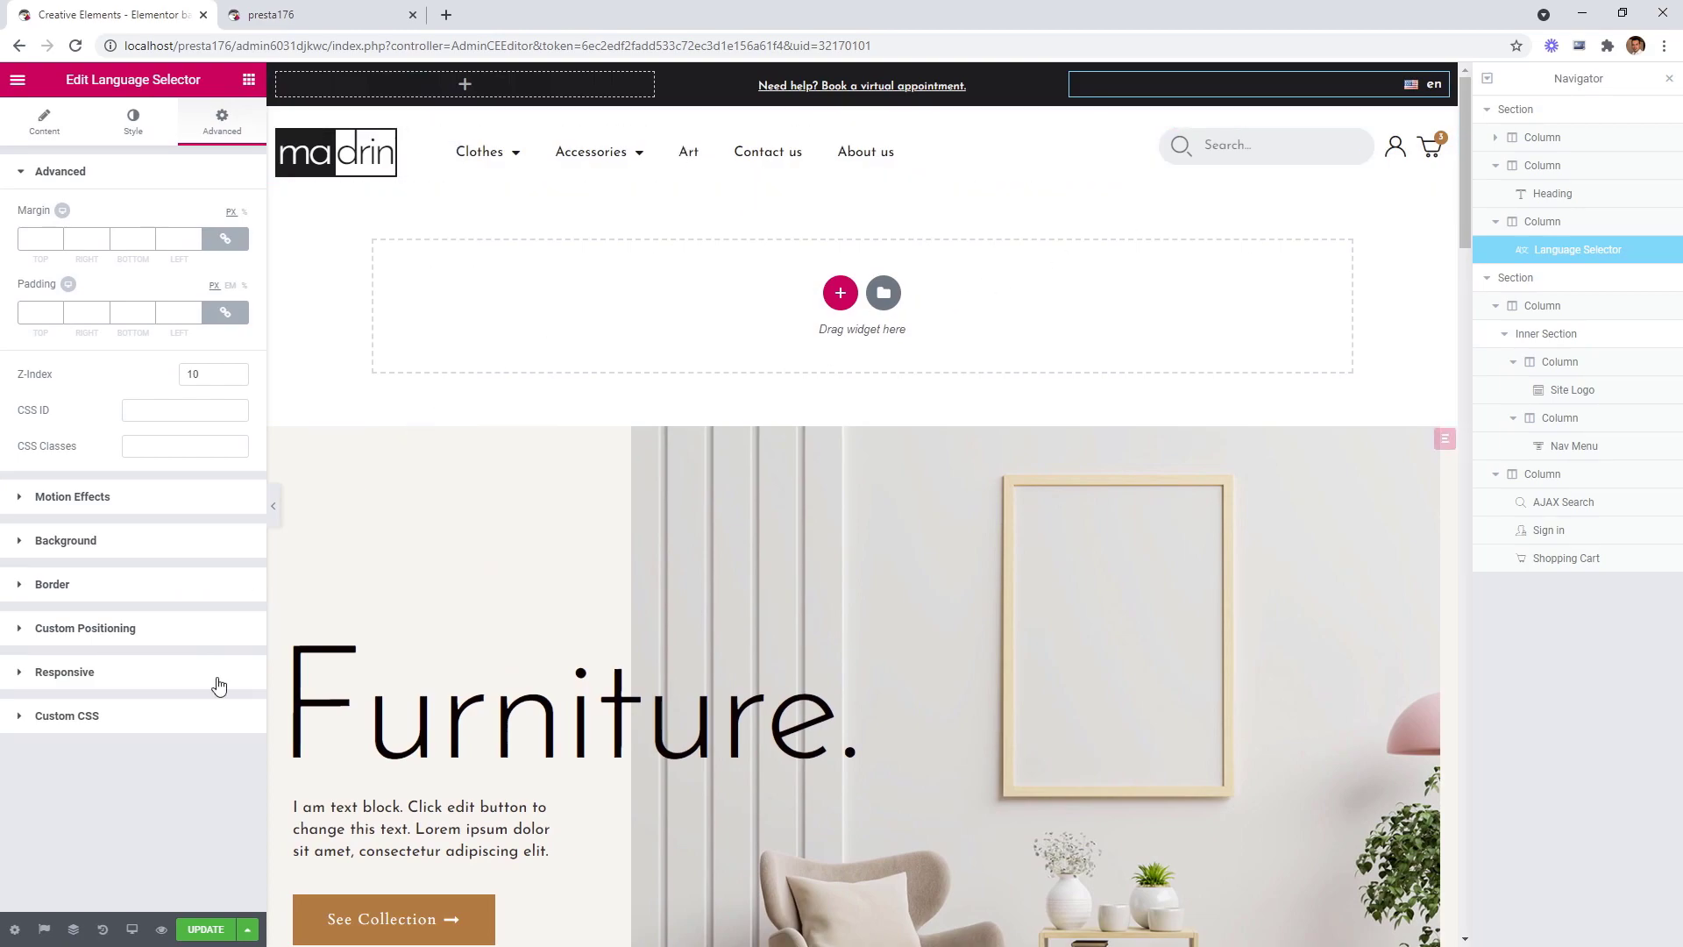
# Switch the editor to the Tablet view and preview the header without the editing panels.
pyautogui.click(131, 929)
pyautogui.click(146, 866)
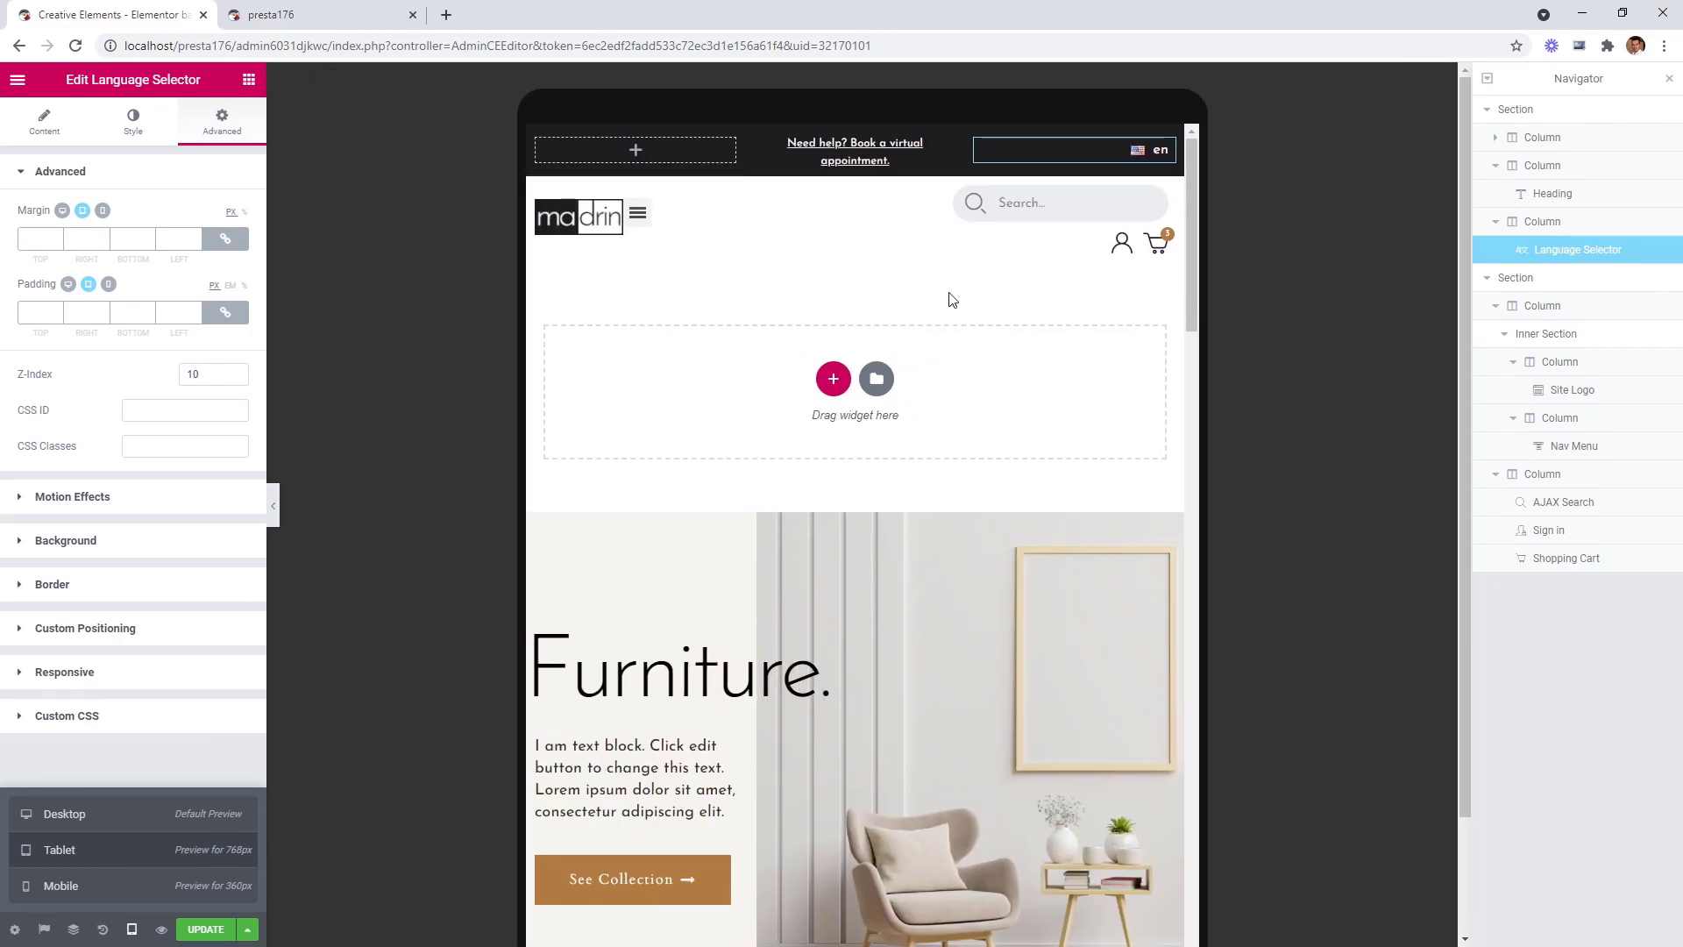
pyautogui.click(273, 505)
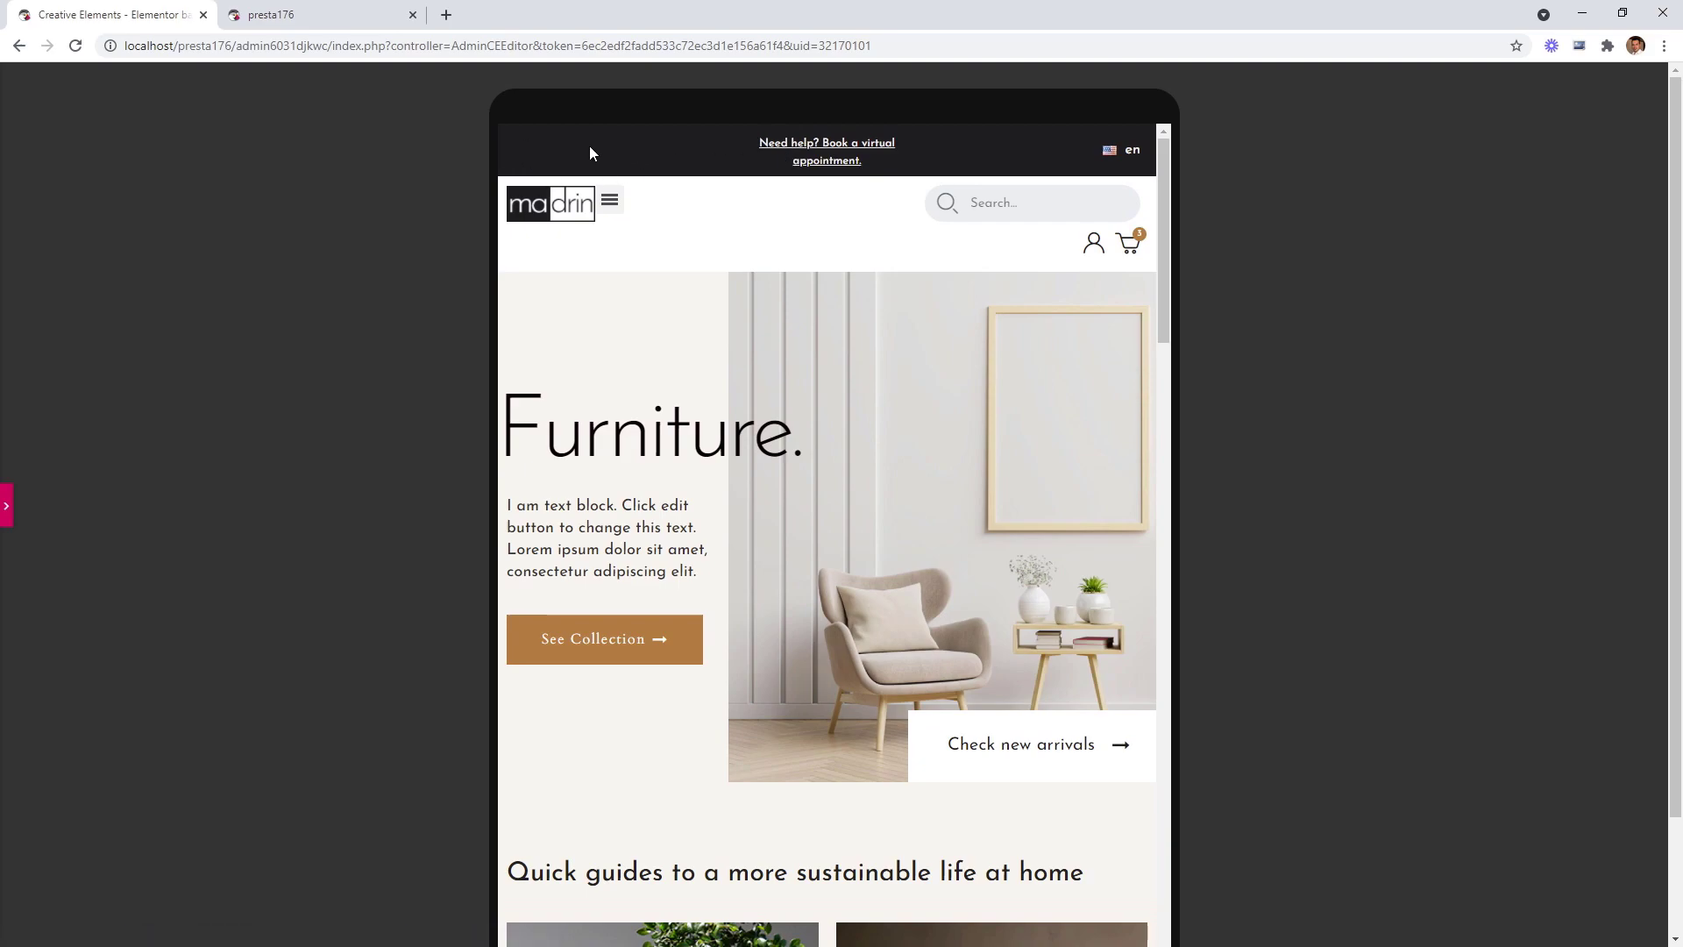
pyautogui.click(11, 506)
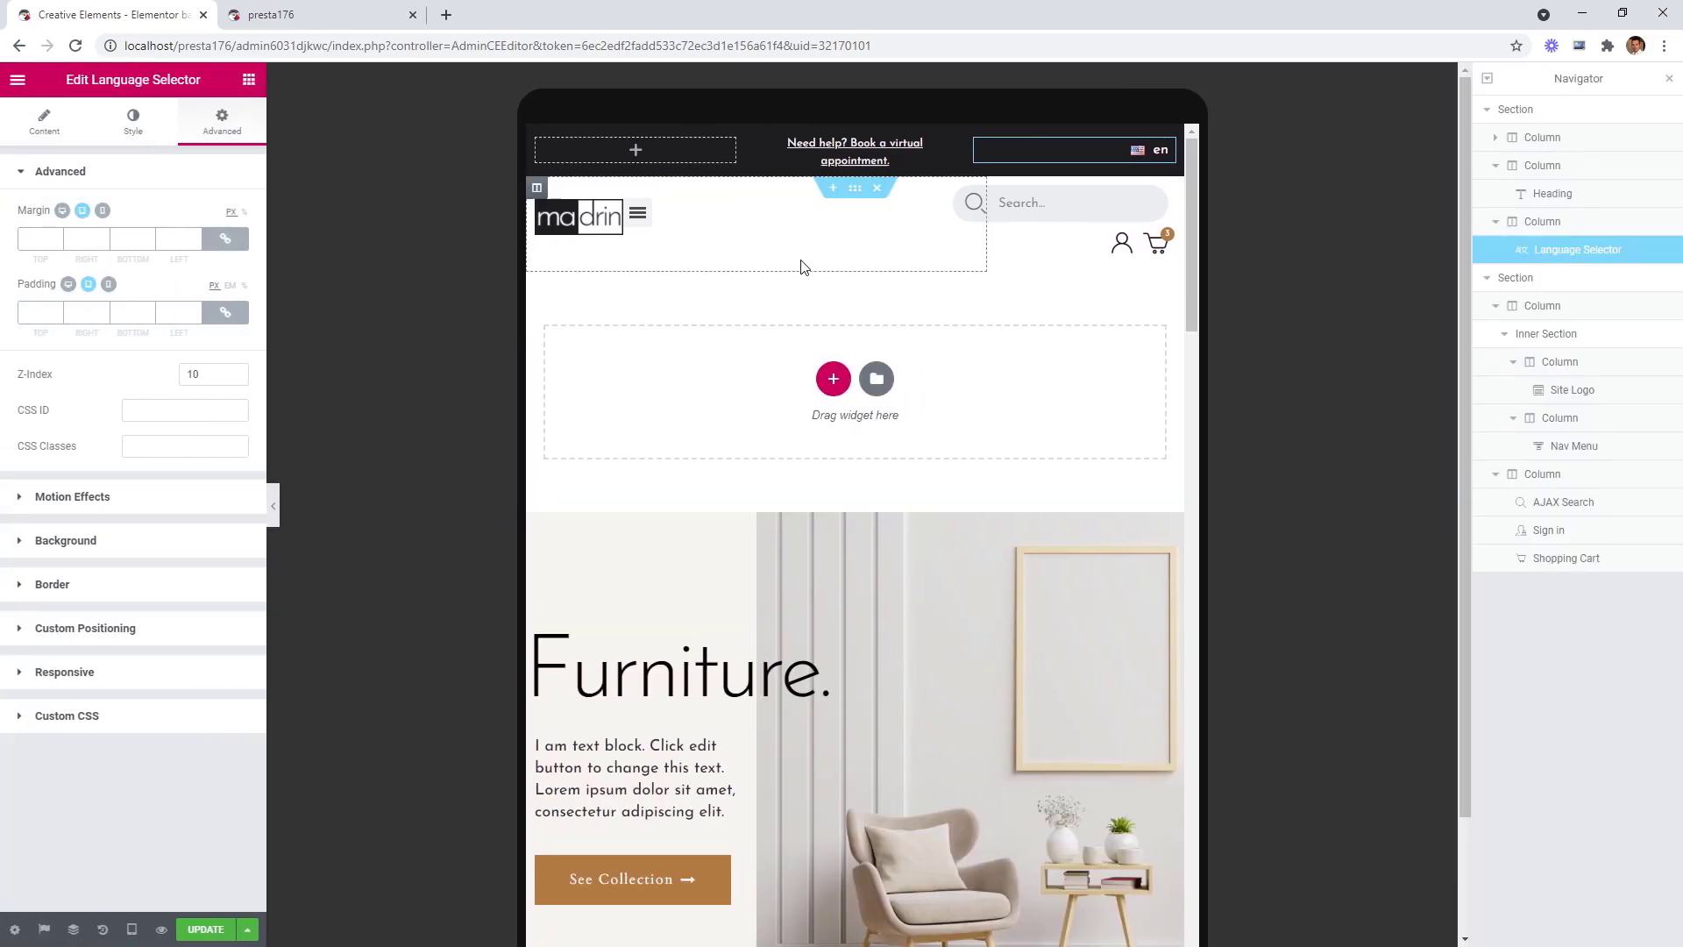
# Hide the top bar's empty first column on tablet and mobile, and preview the header.
pyautogui.click(538, 137)
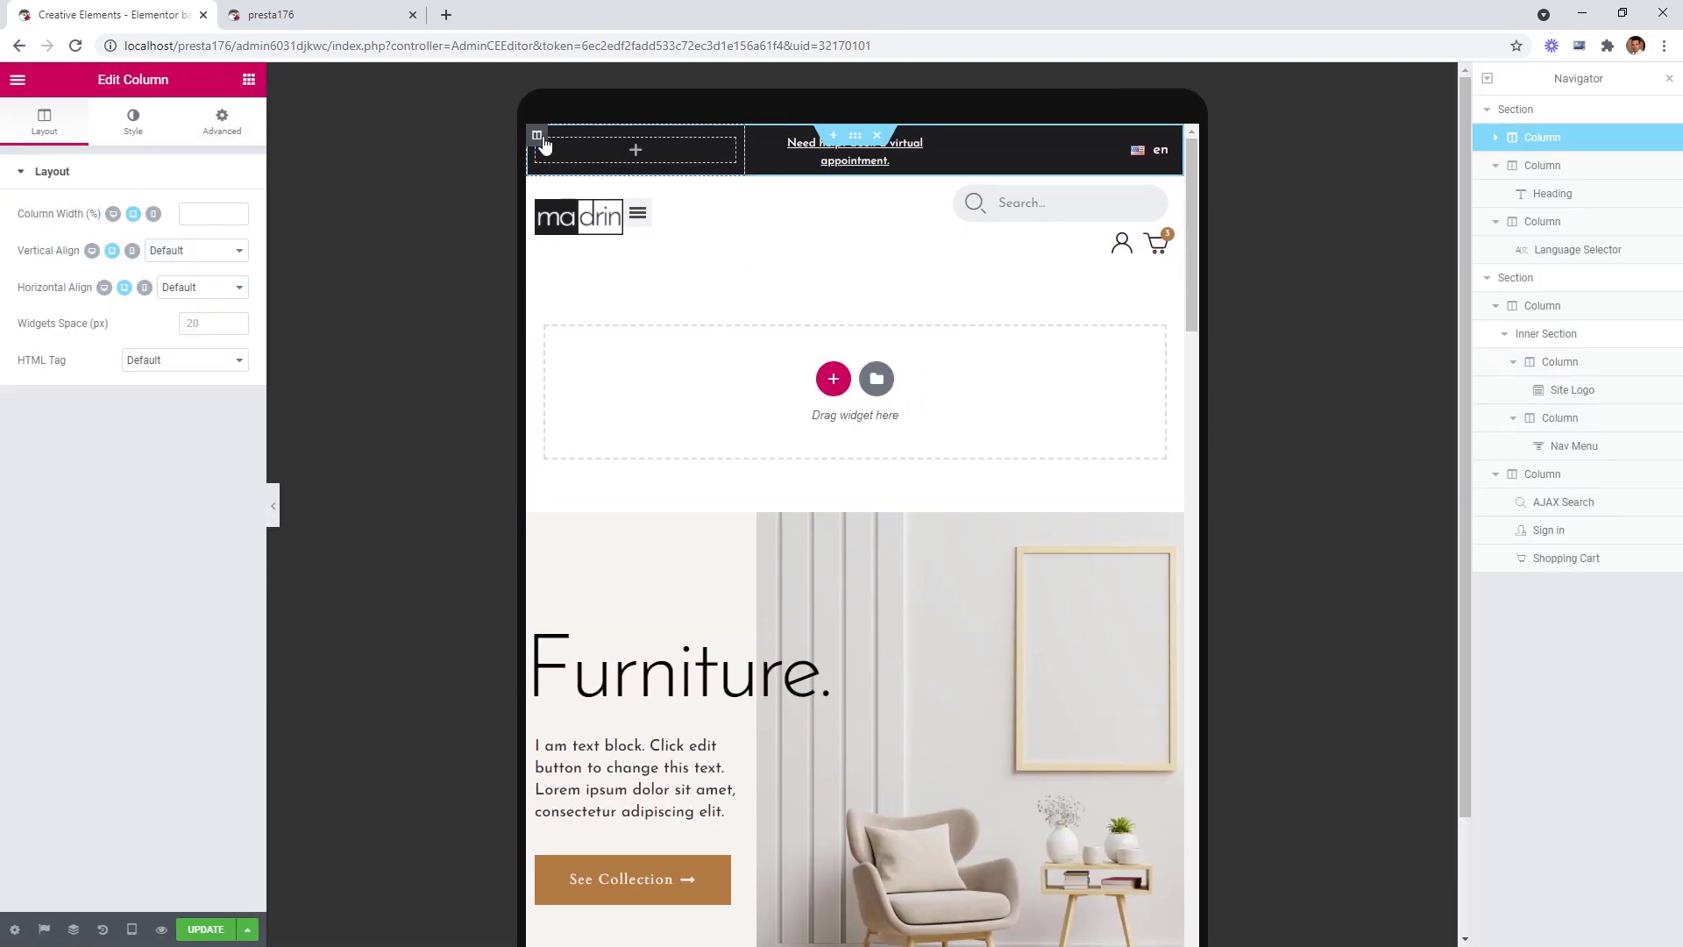
pyautogui.click(243, 141)
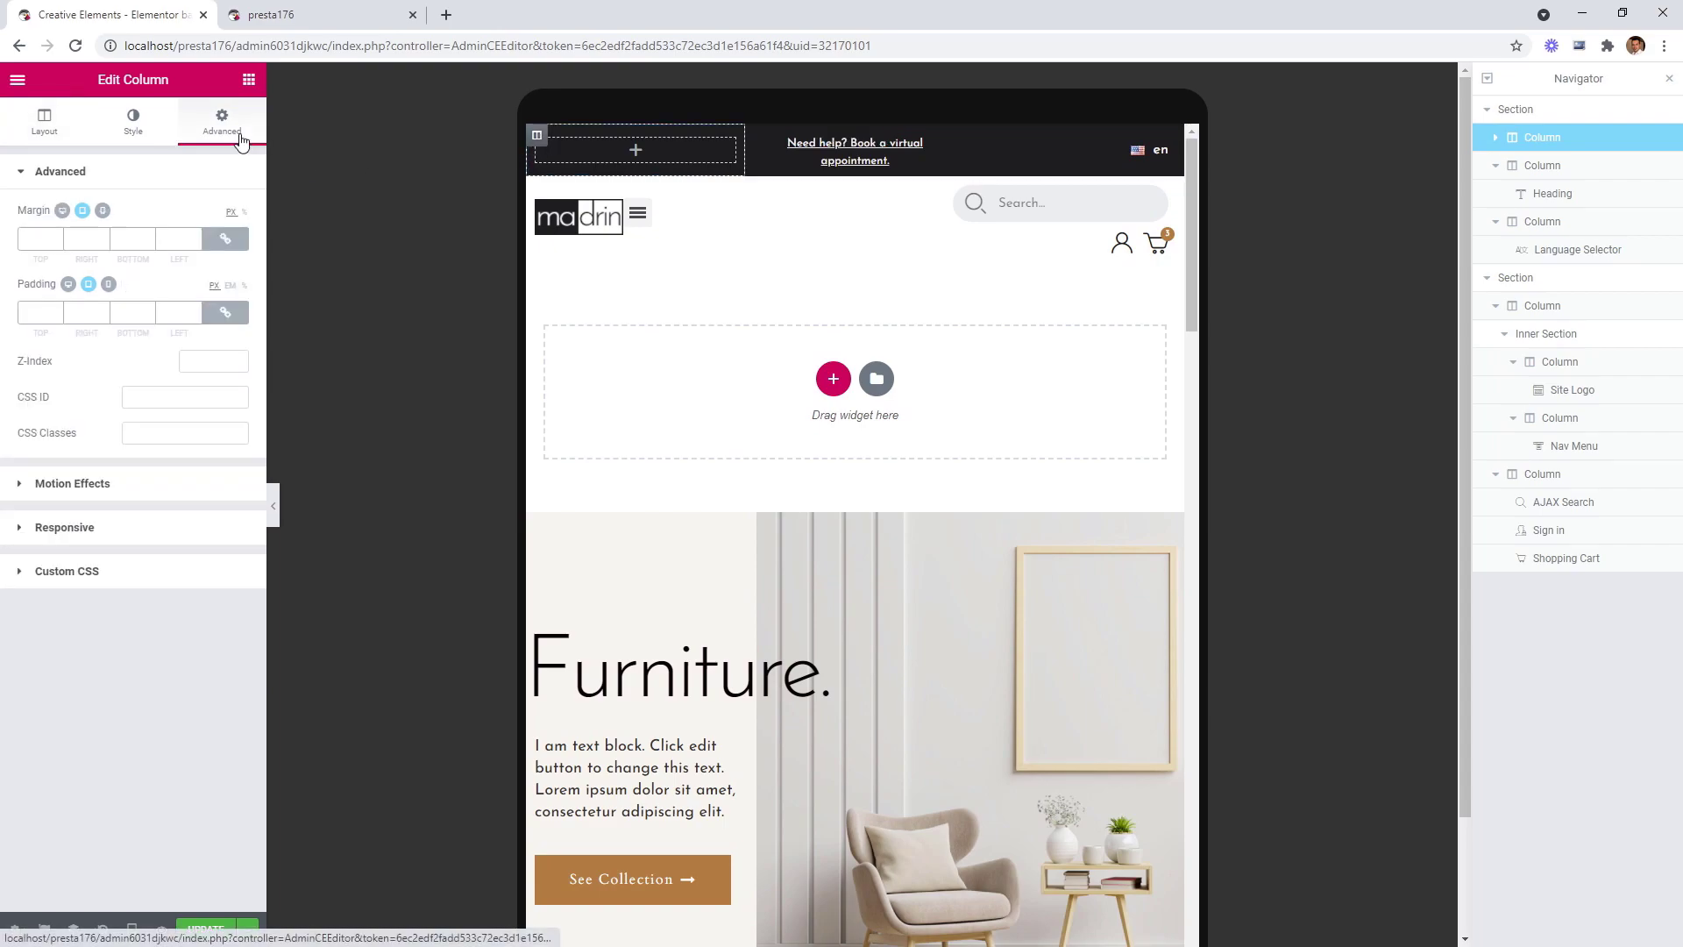
pyautogui.click(138, 526)
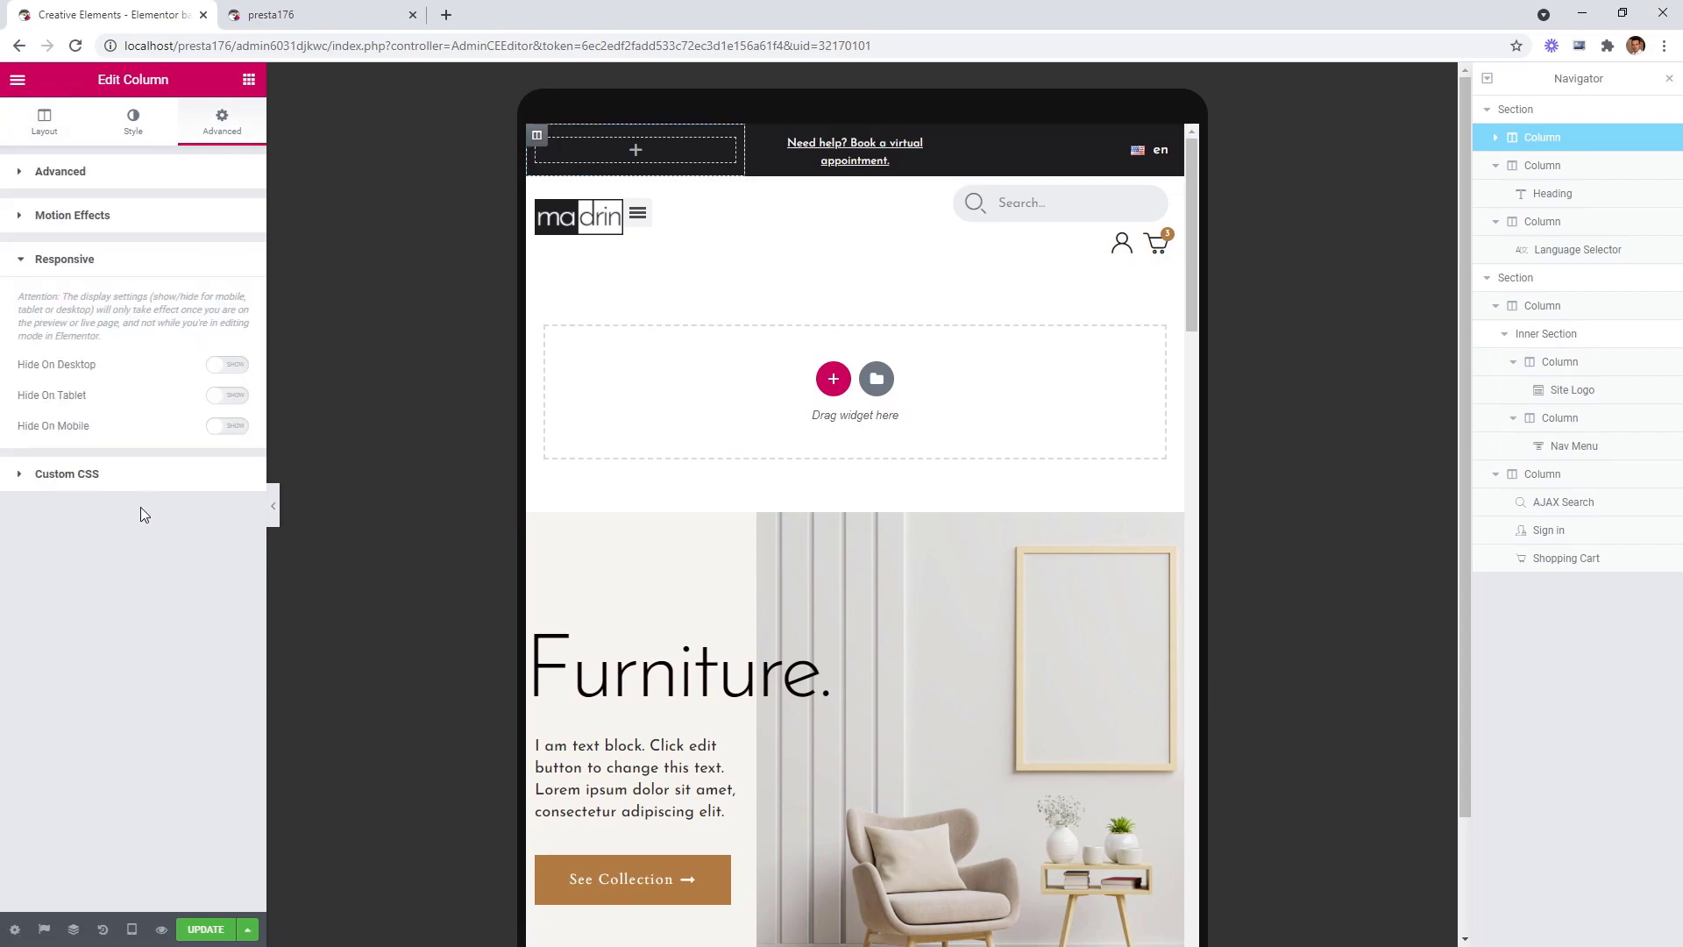
pyautogui.click(226, 399)
pyautogui.click(230, 426)
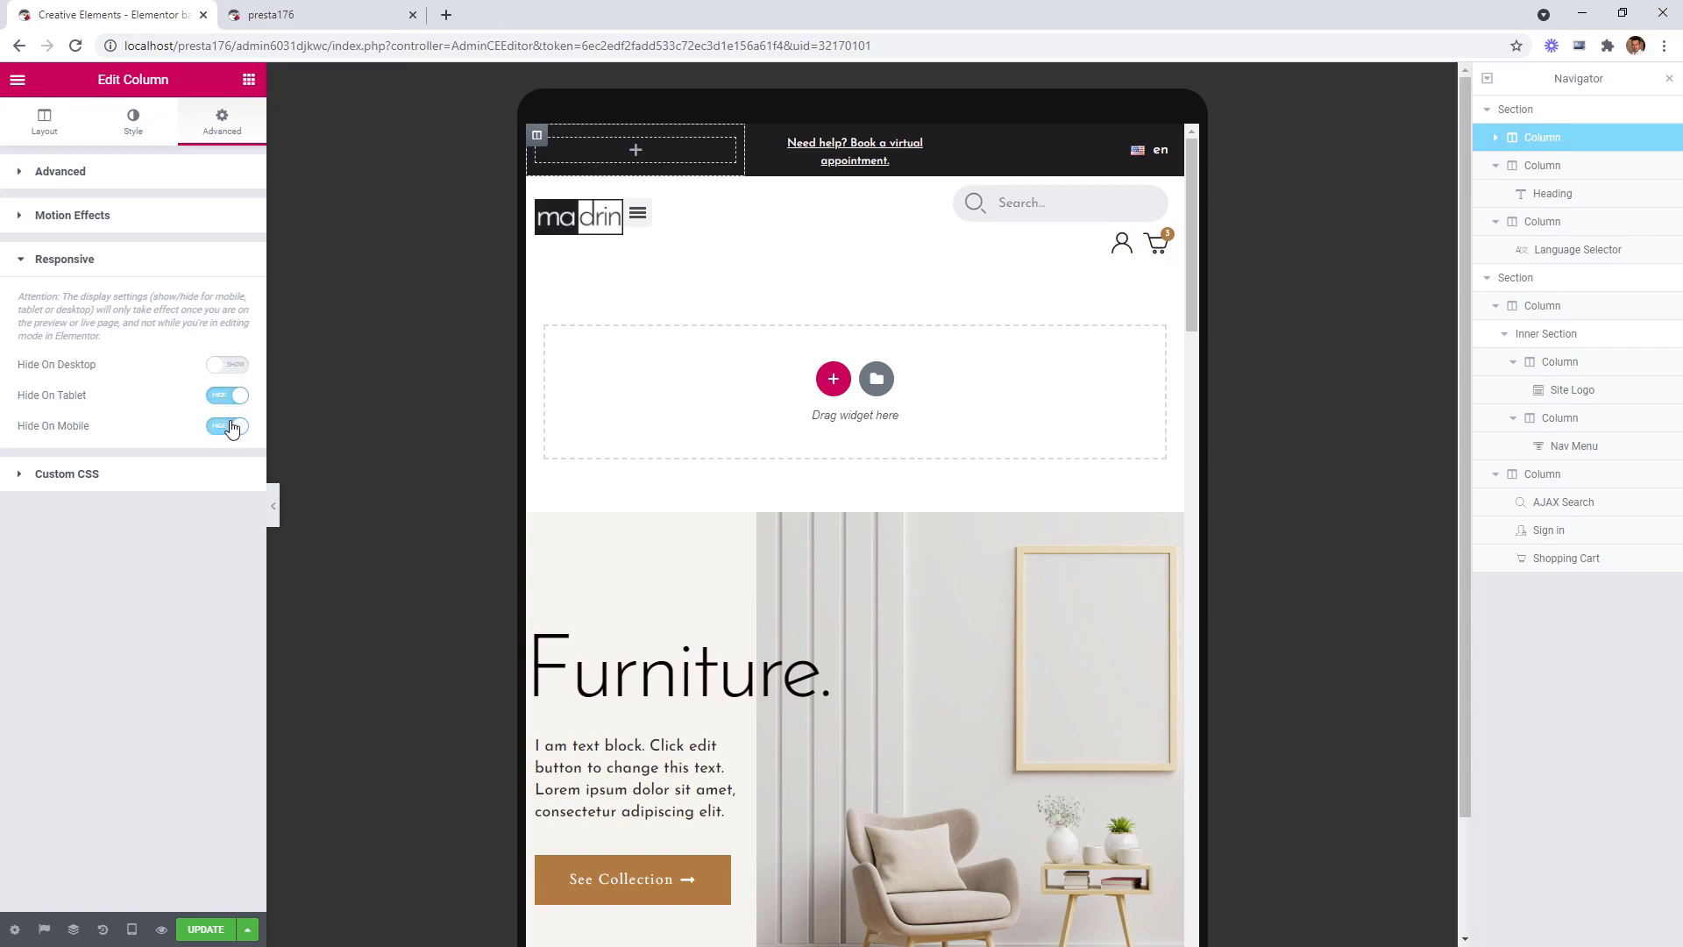
pyautogui.click(273, 510)
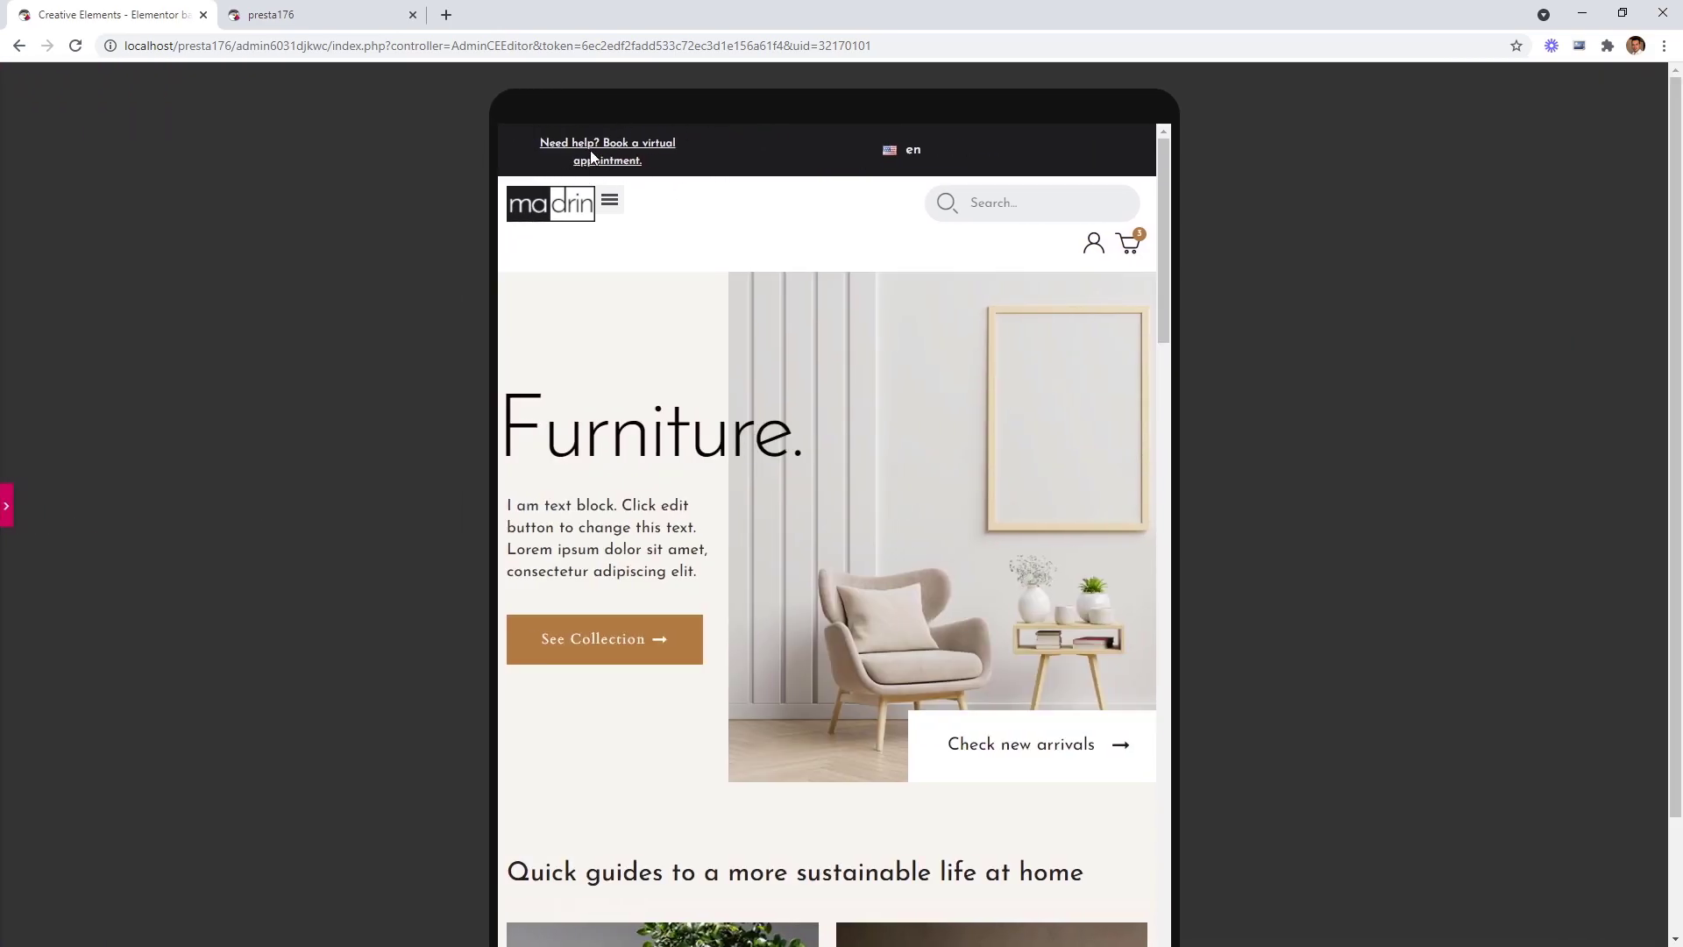
pyautogui.click(12, 506)
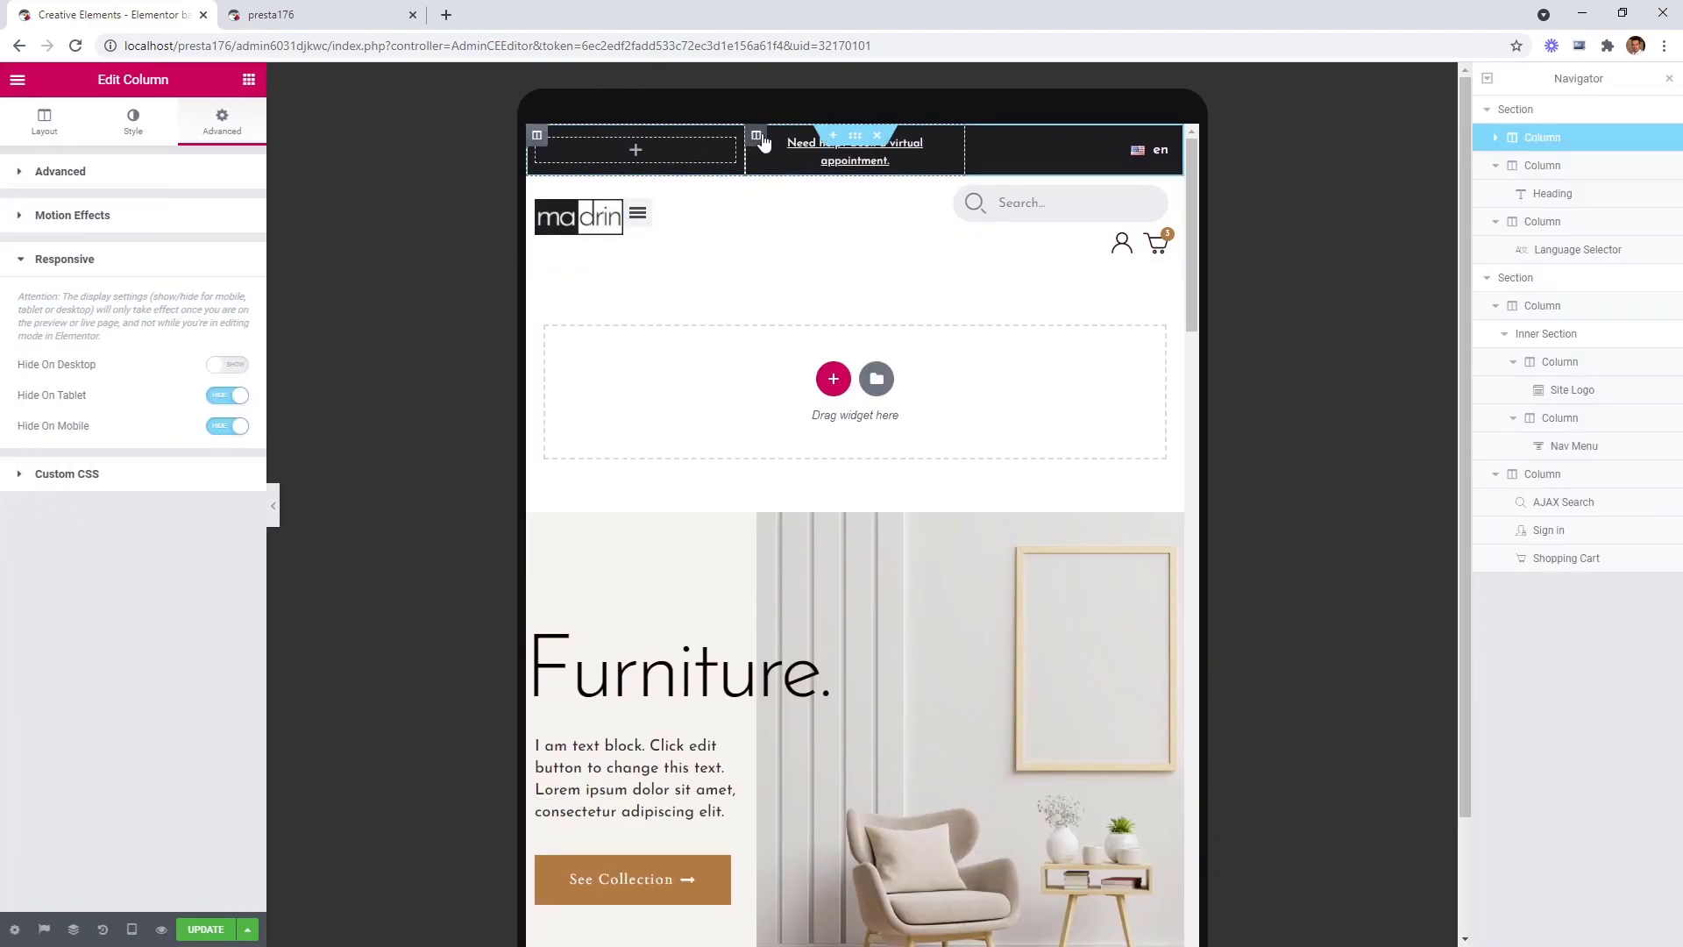
# Set the tablet column width to 50% for both the appointment heading's column and the language selector's column.
pyautogui.click(760, 140)
pyautogui.click(218, 213)
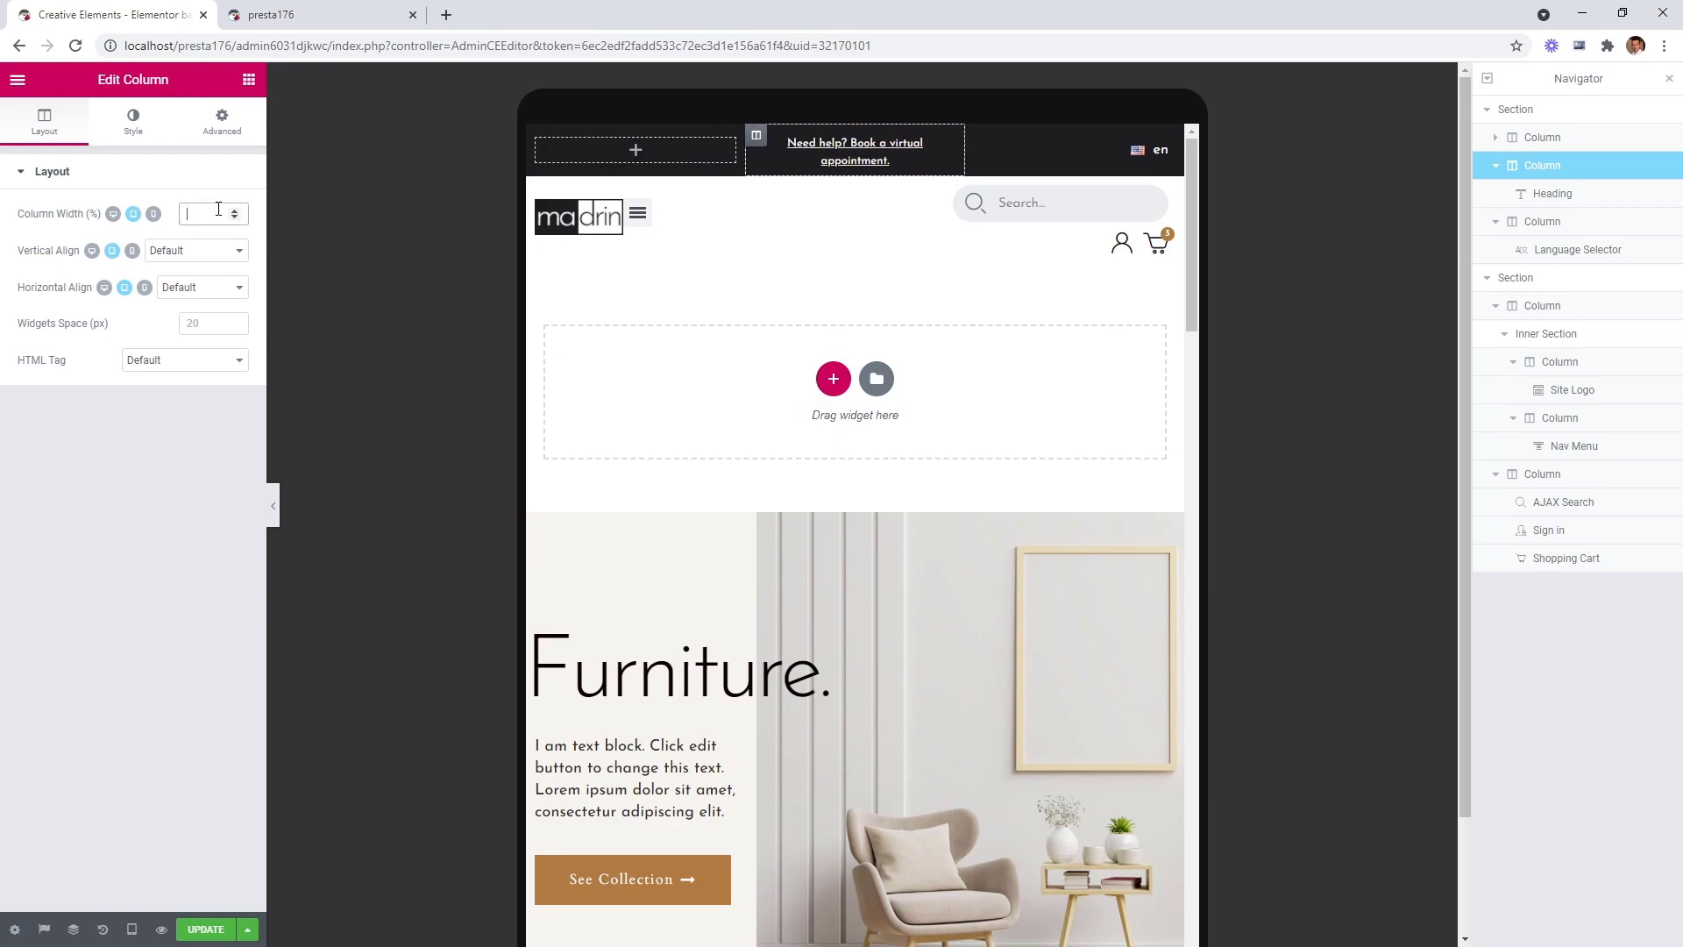
pyautogui.write('50')
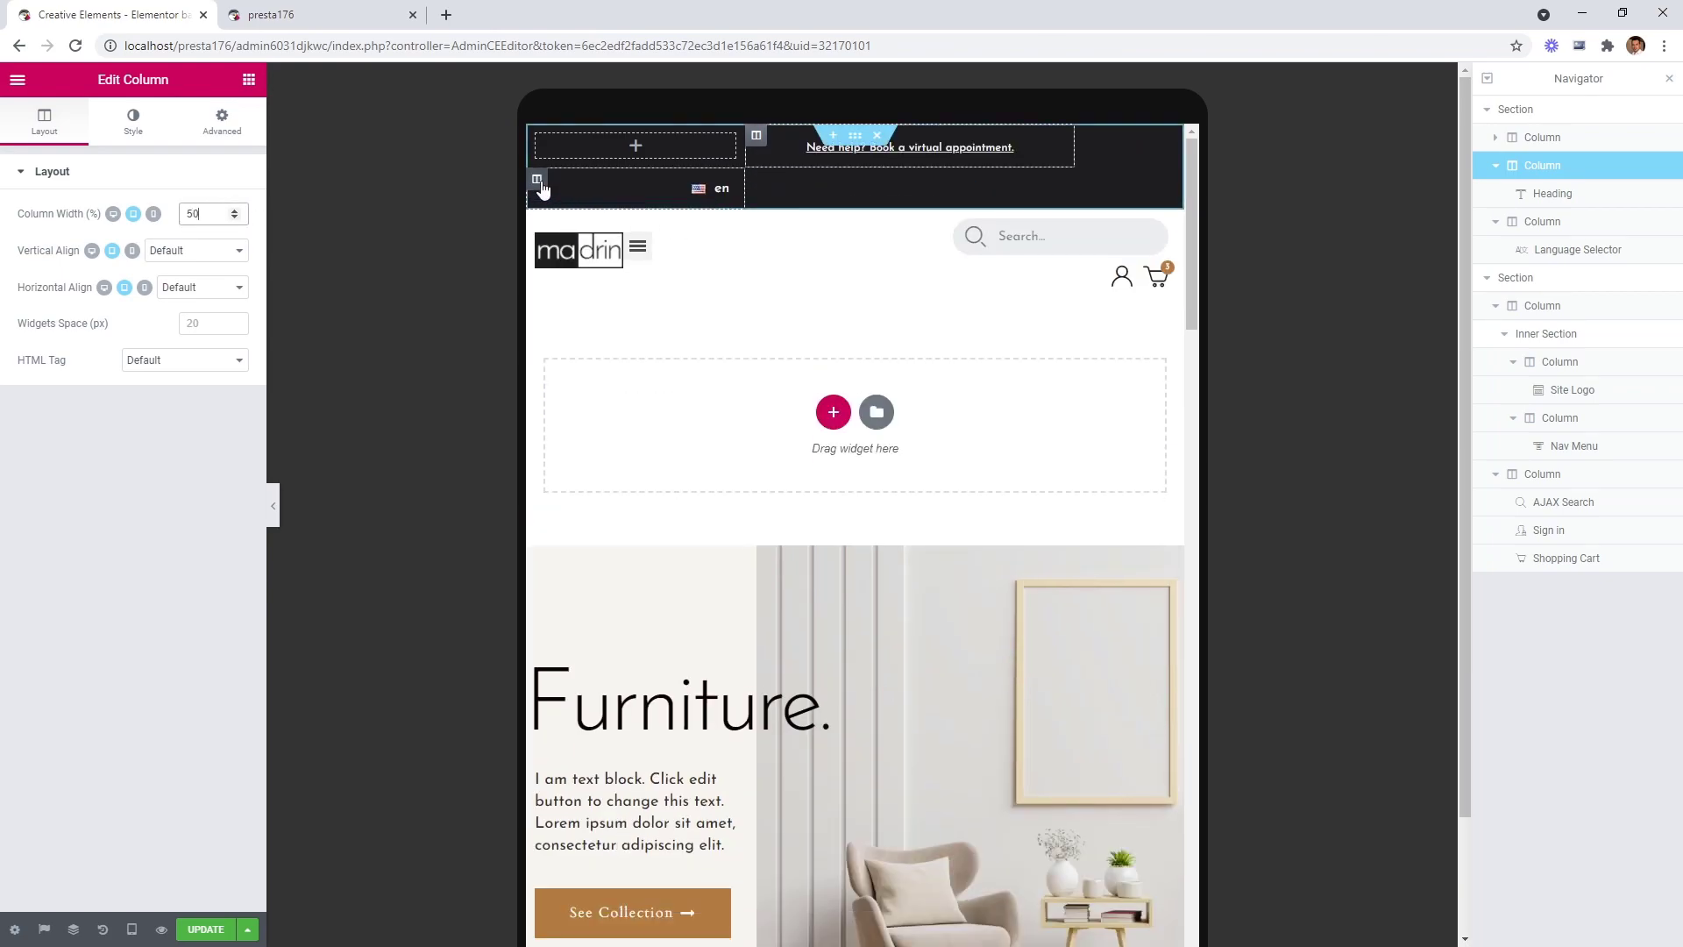
pyautogui.click(537, 181)
pyautogui.click(194, 215)
pyautogui.write('50')
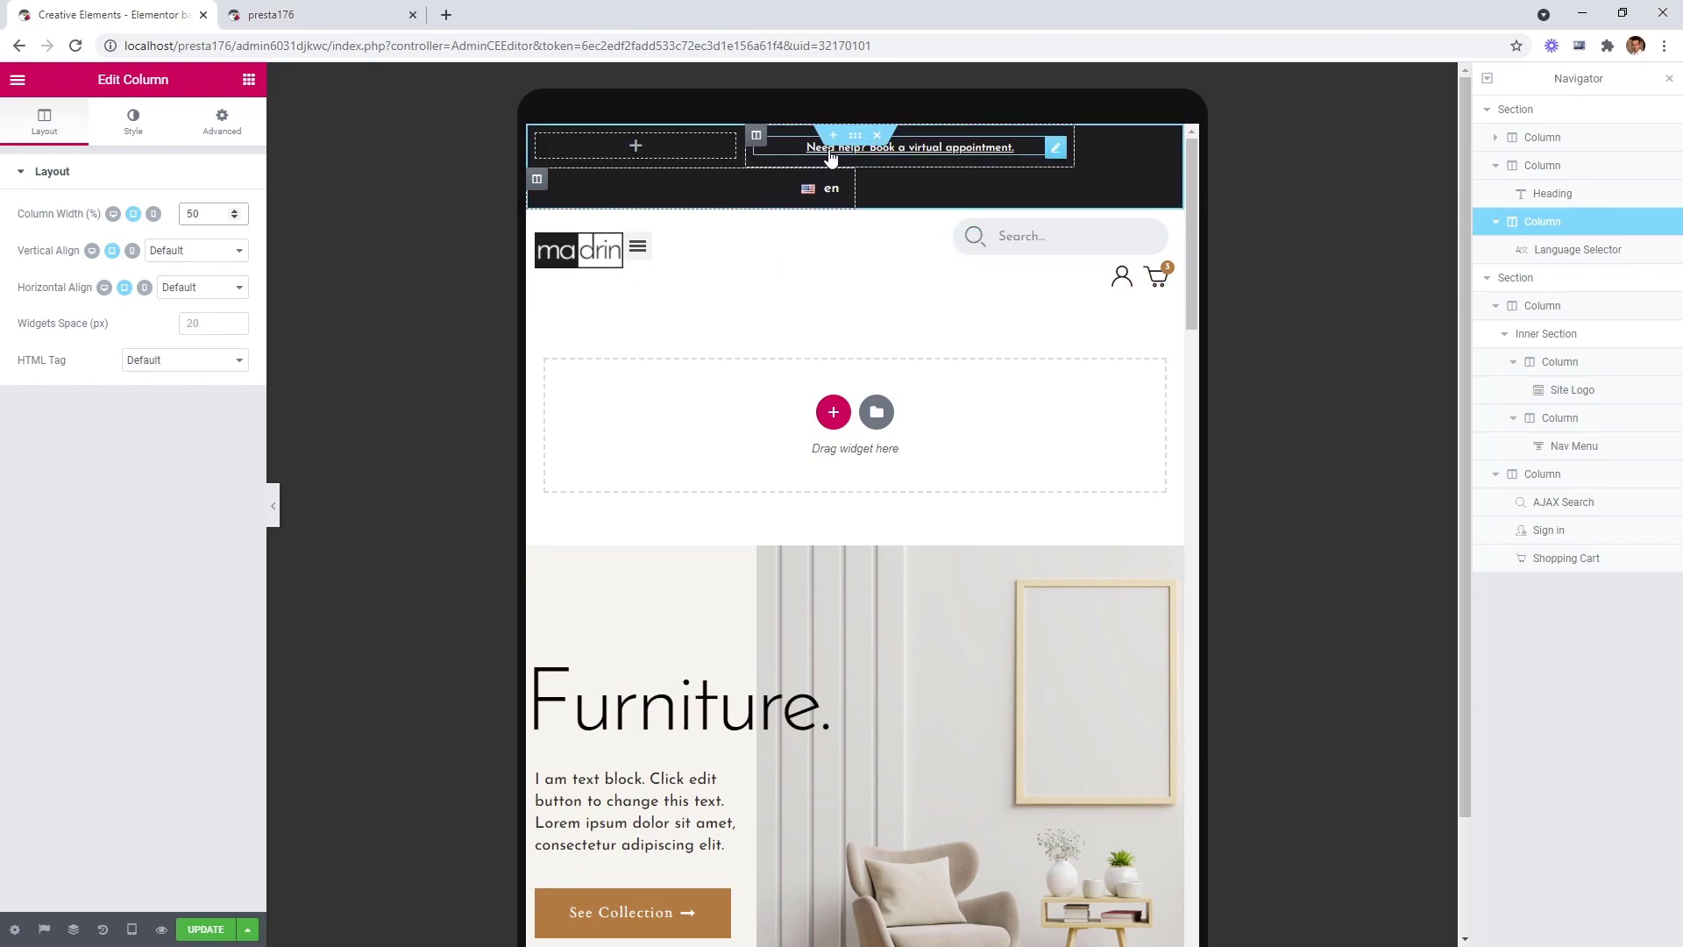
# Left-align the appointment heading for tablet and preview the top bar without the editing panels.
pyautogui.click(1056, 148)
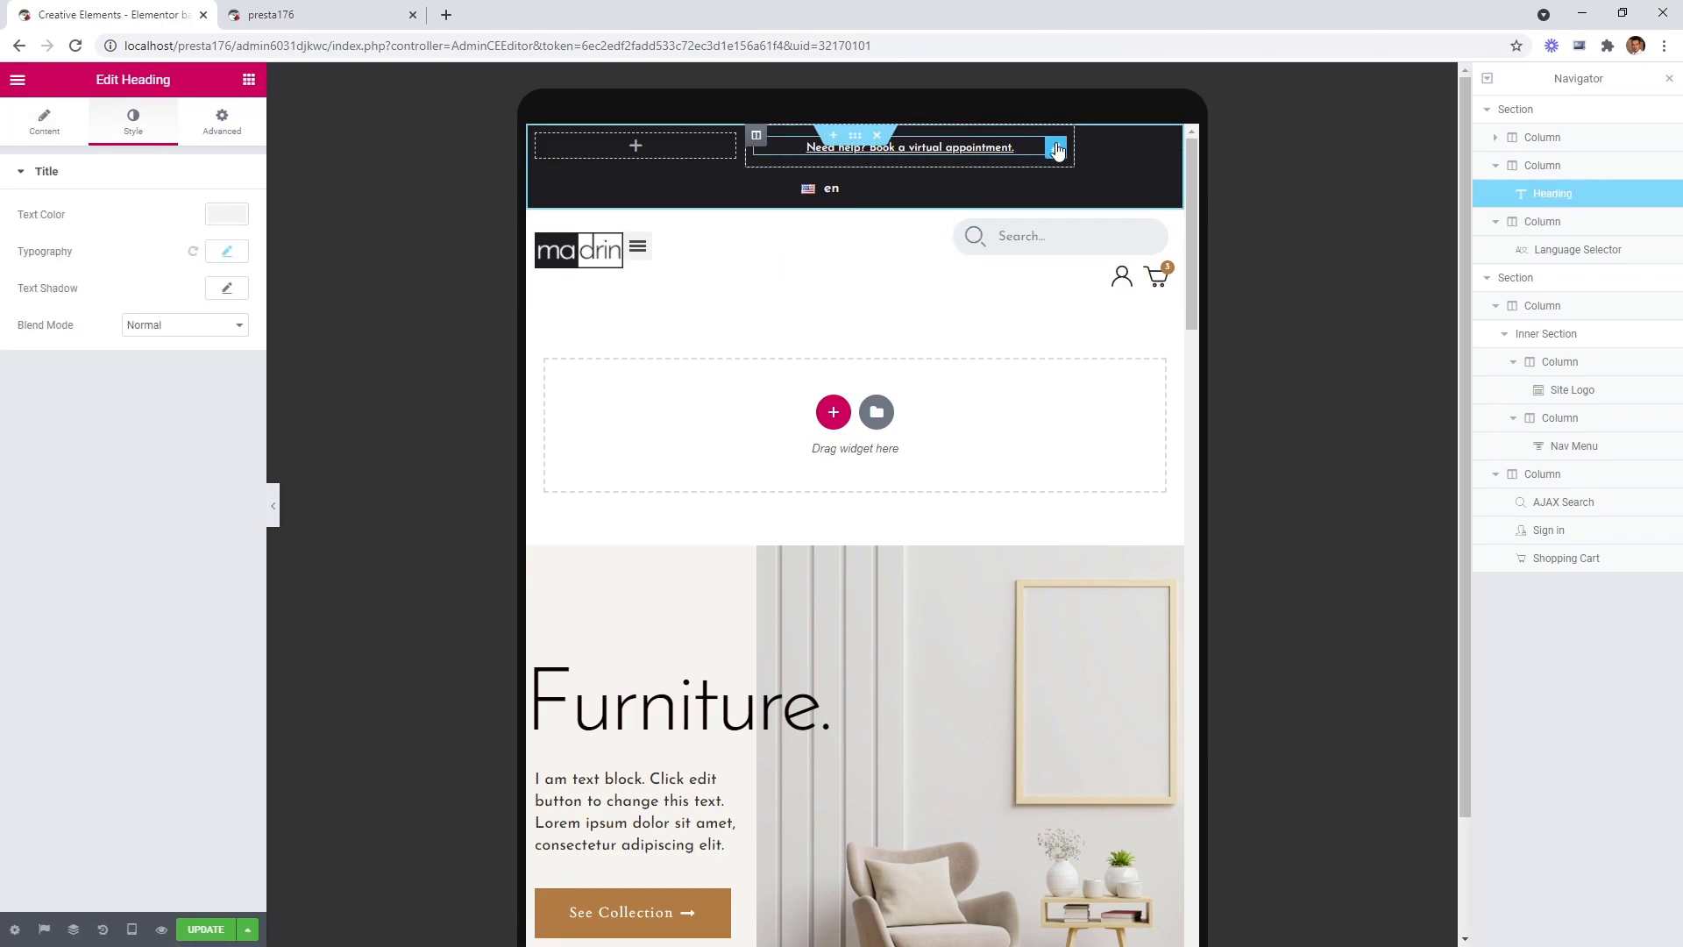
pyautogui.click(44, 122)
pyautogui.click(48, 493)
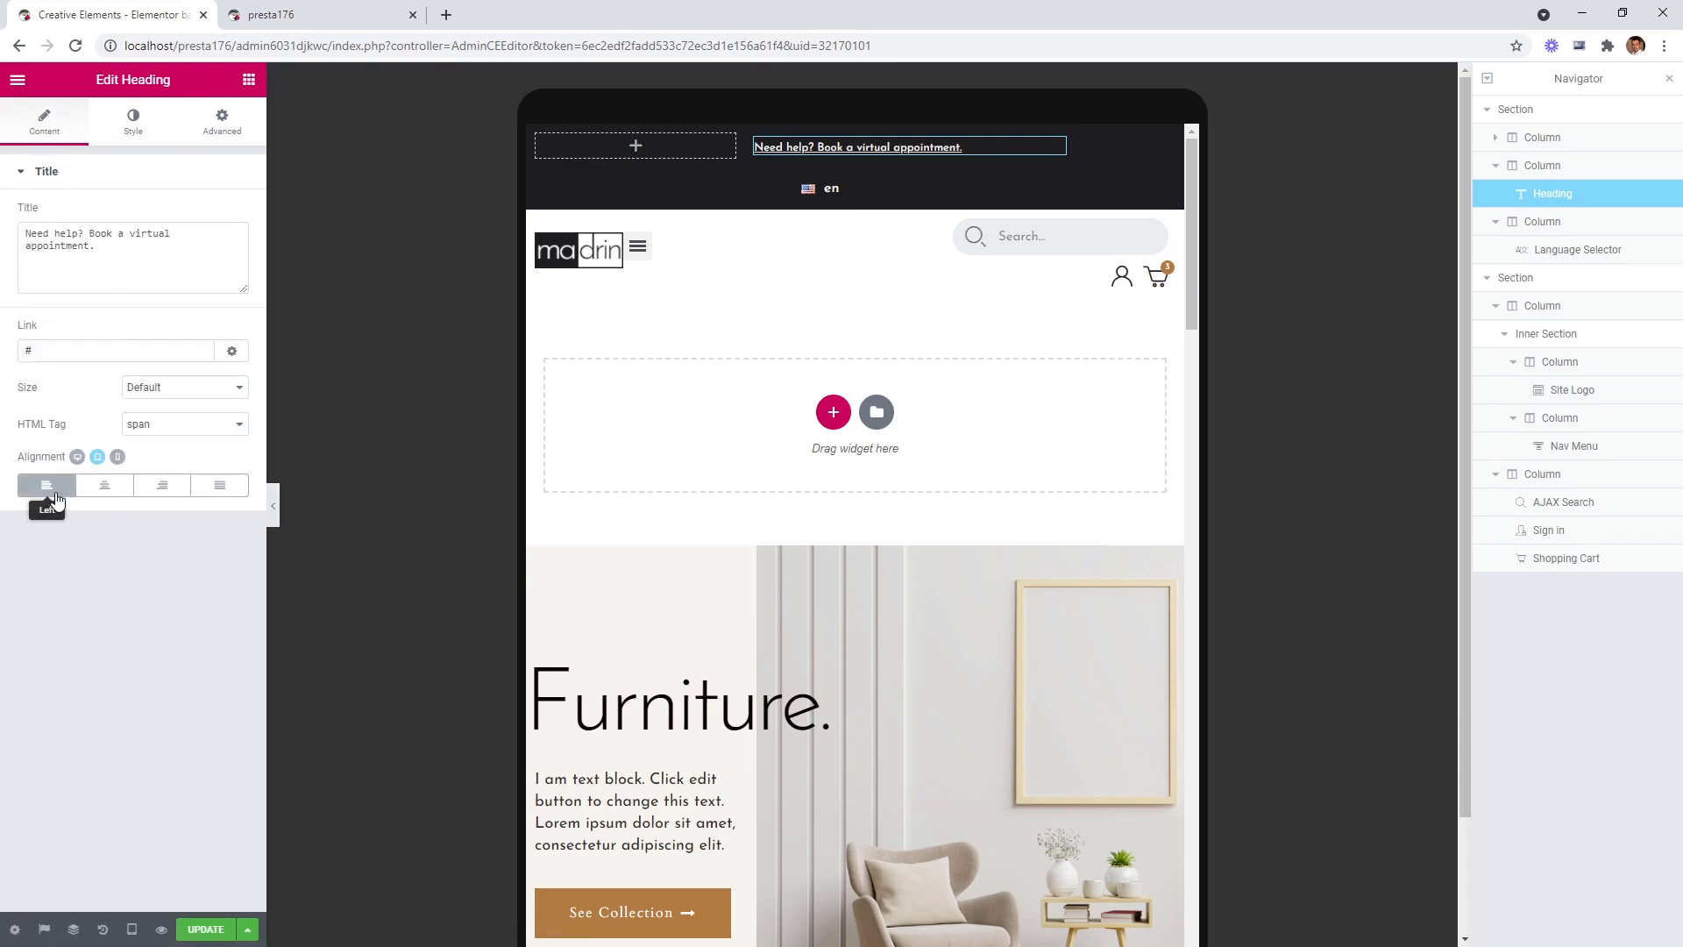
pyautogui.click(276, 524)
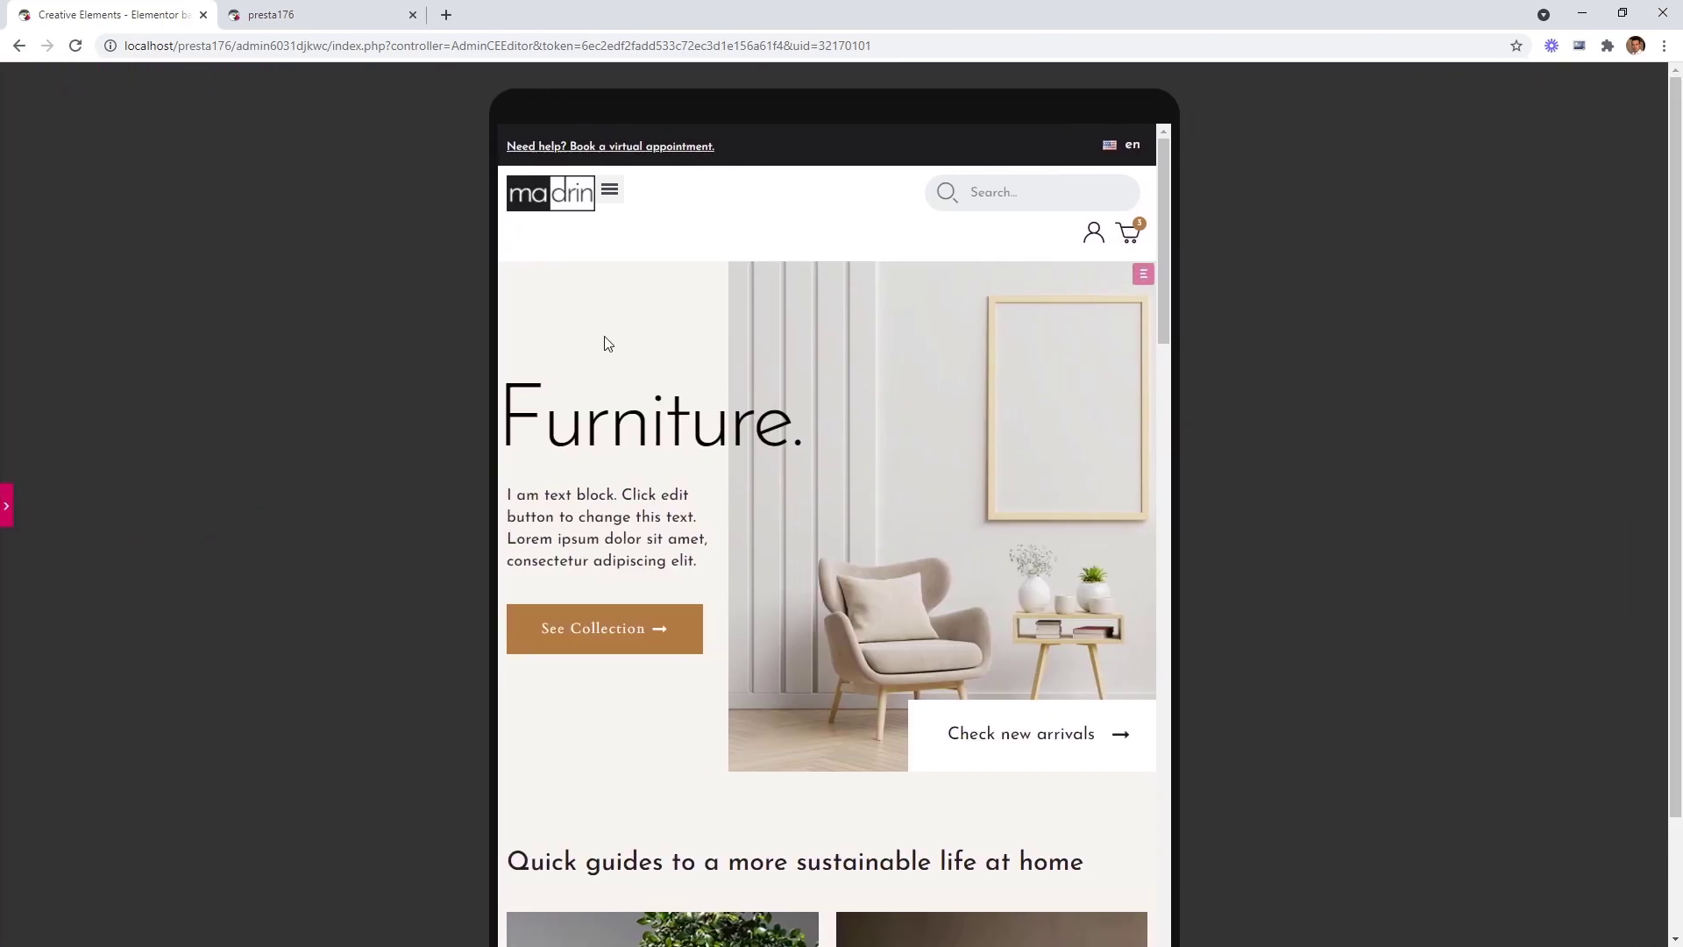
pyautogui.moveTo(1120, 151)
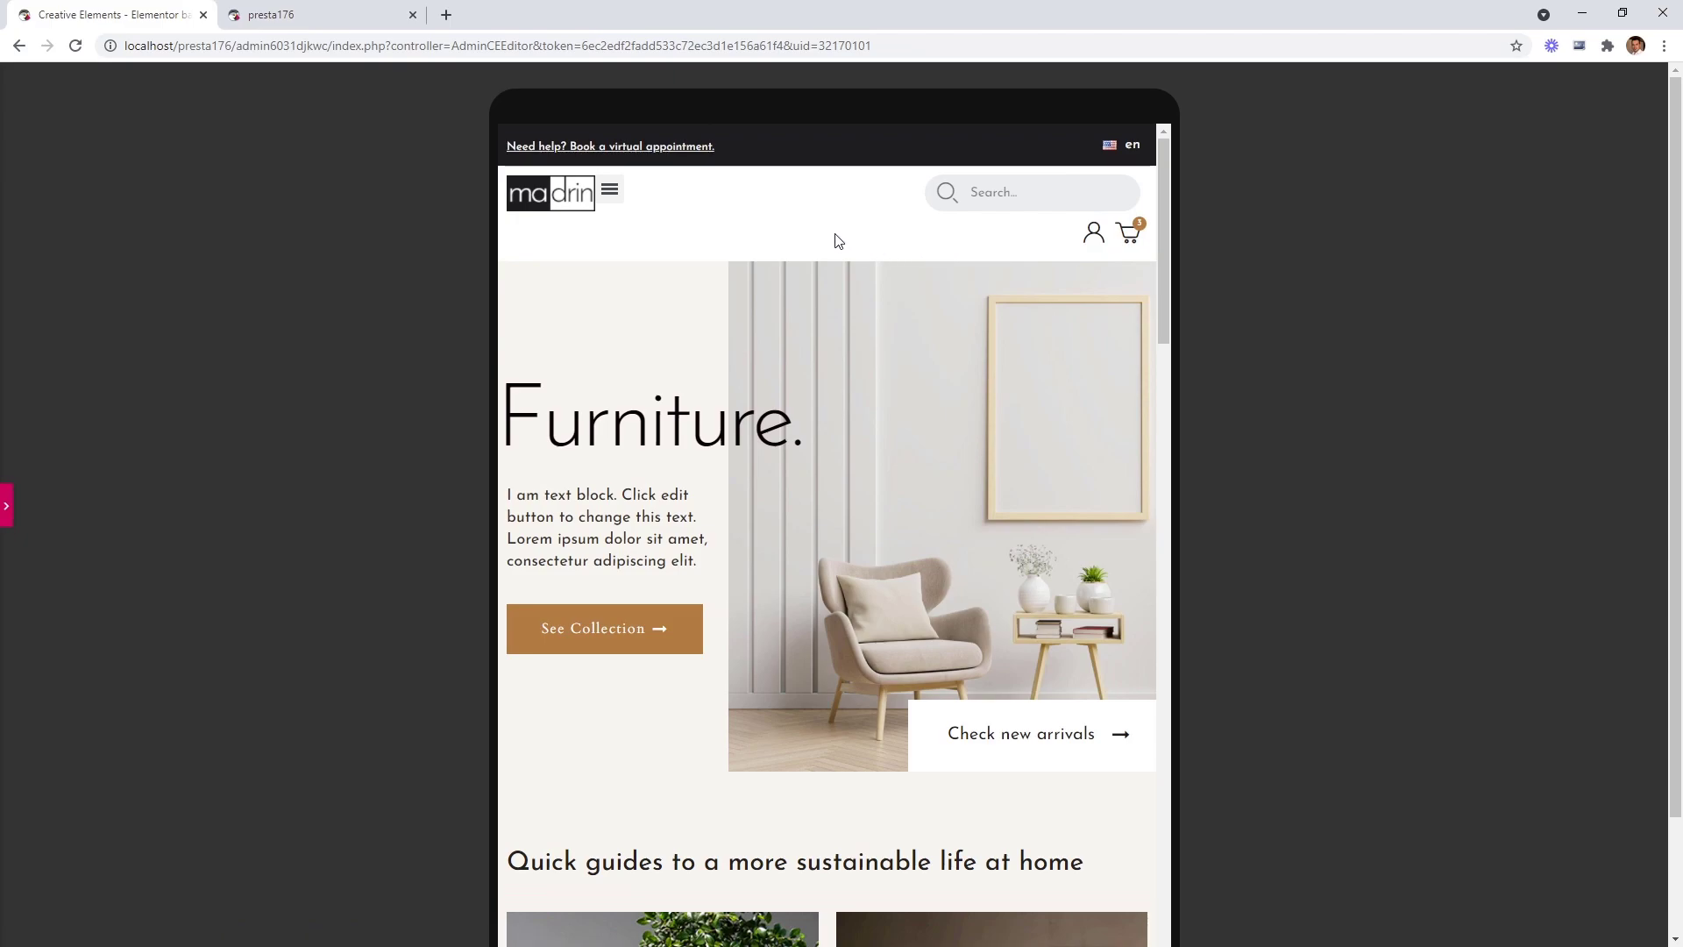
pyautogui.click(7, 506)
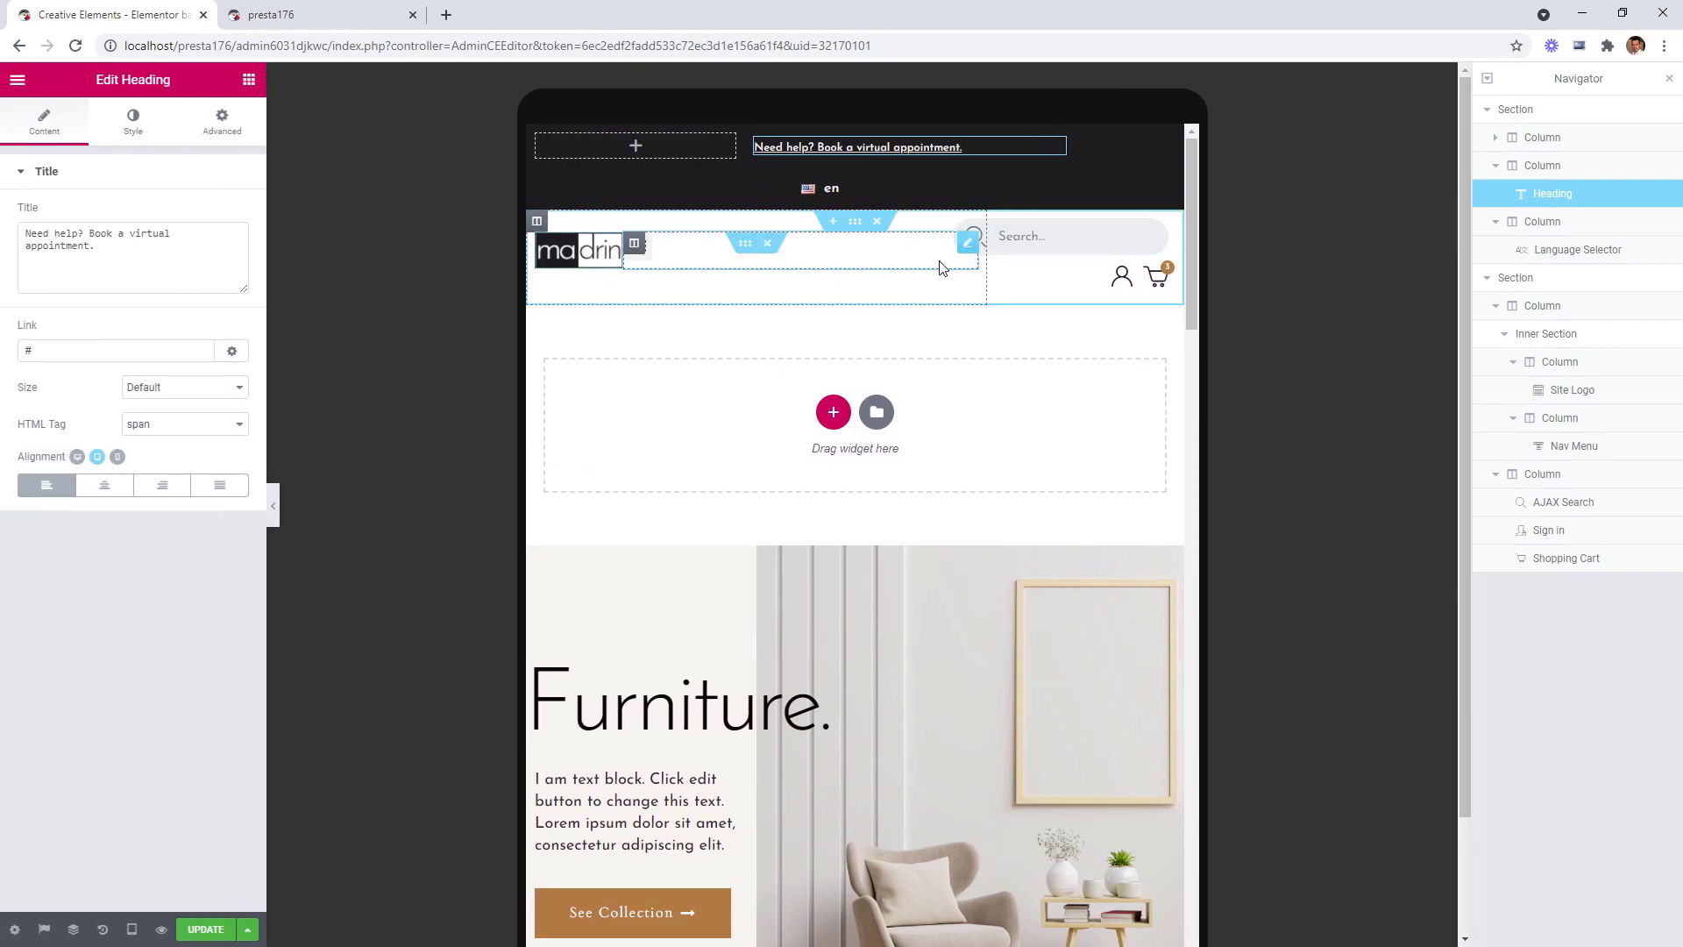
# Set the tablet width of the logo and menu column to 48% and of the search and cart column to 52%.
pyautogui.click(537, 221)
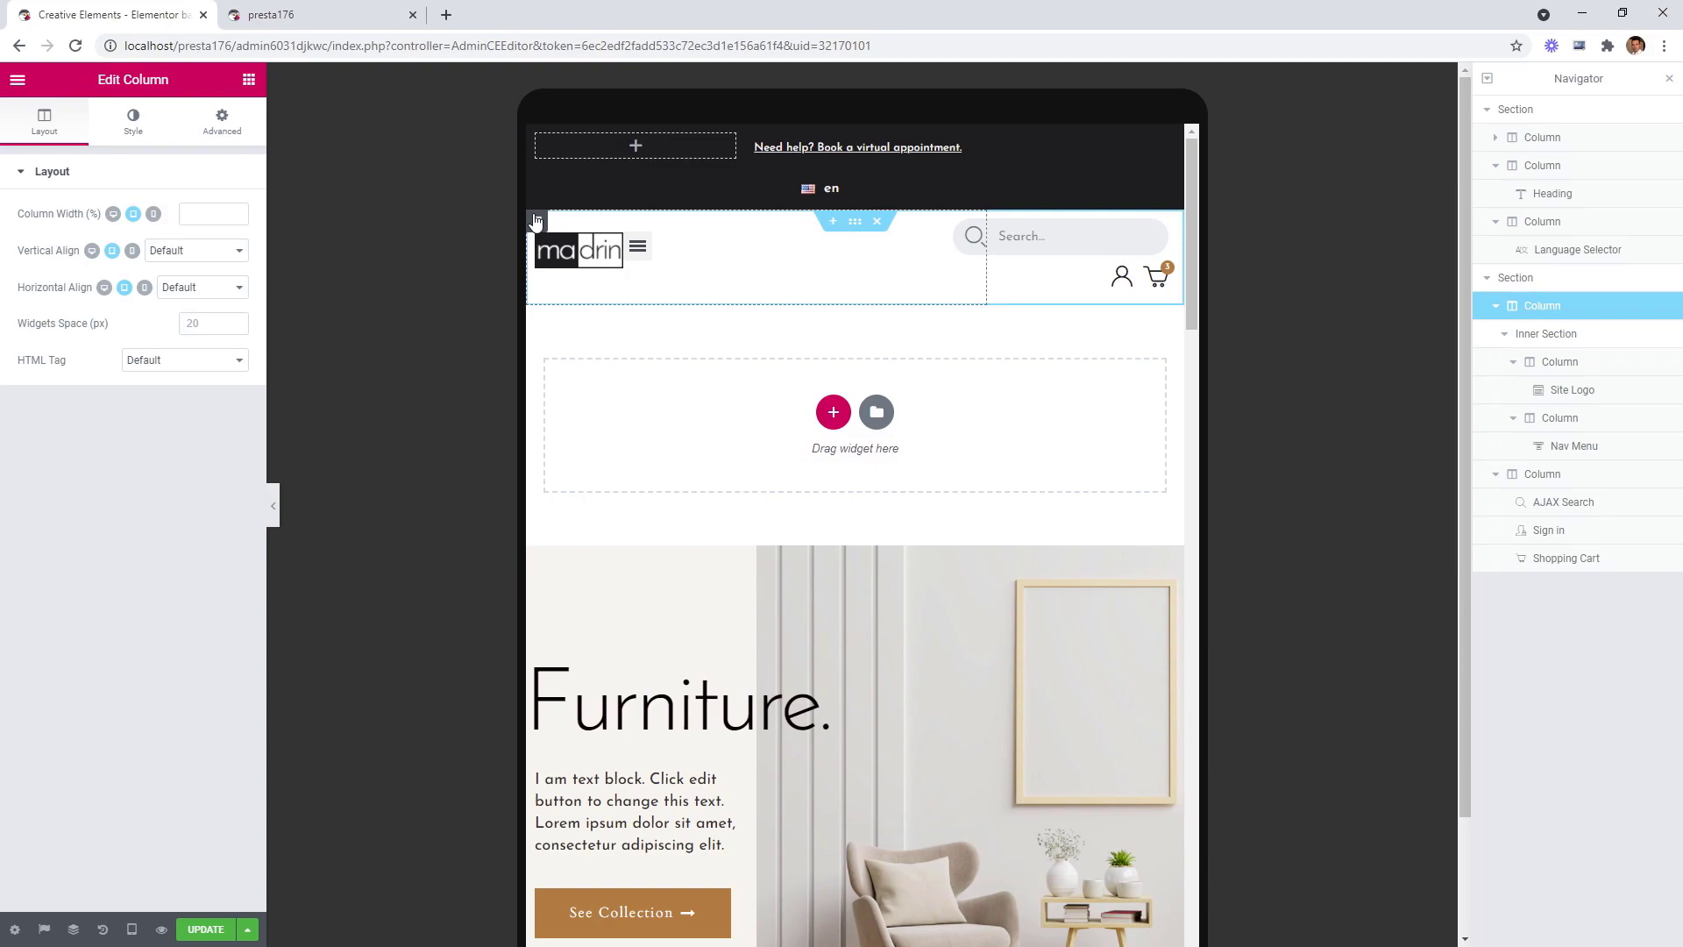
pyautogui.click(219, 211)
pyautogui.write('48')
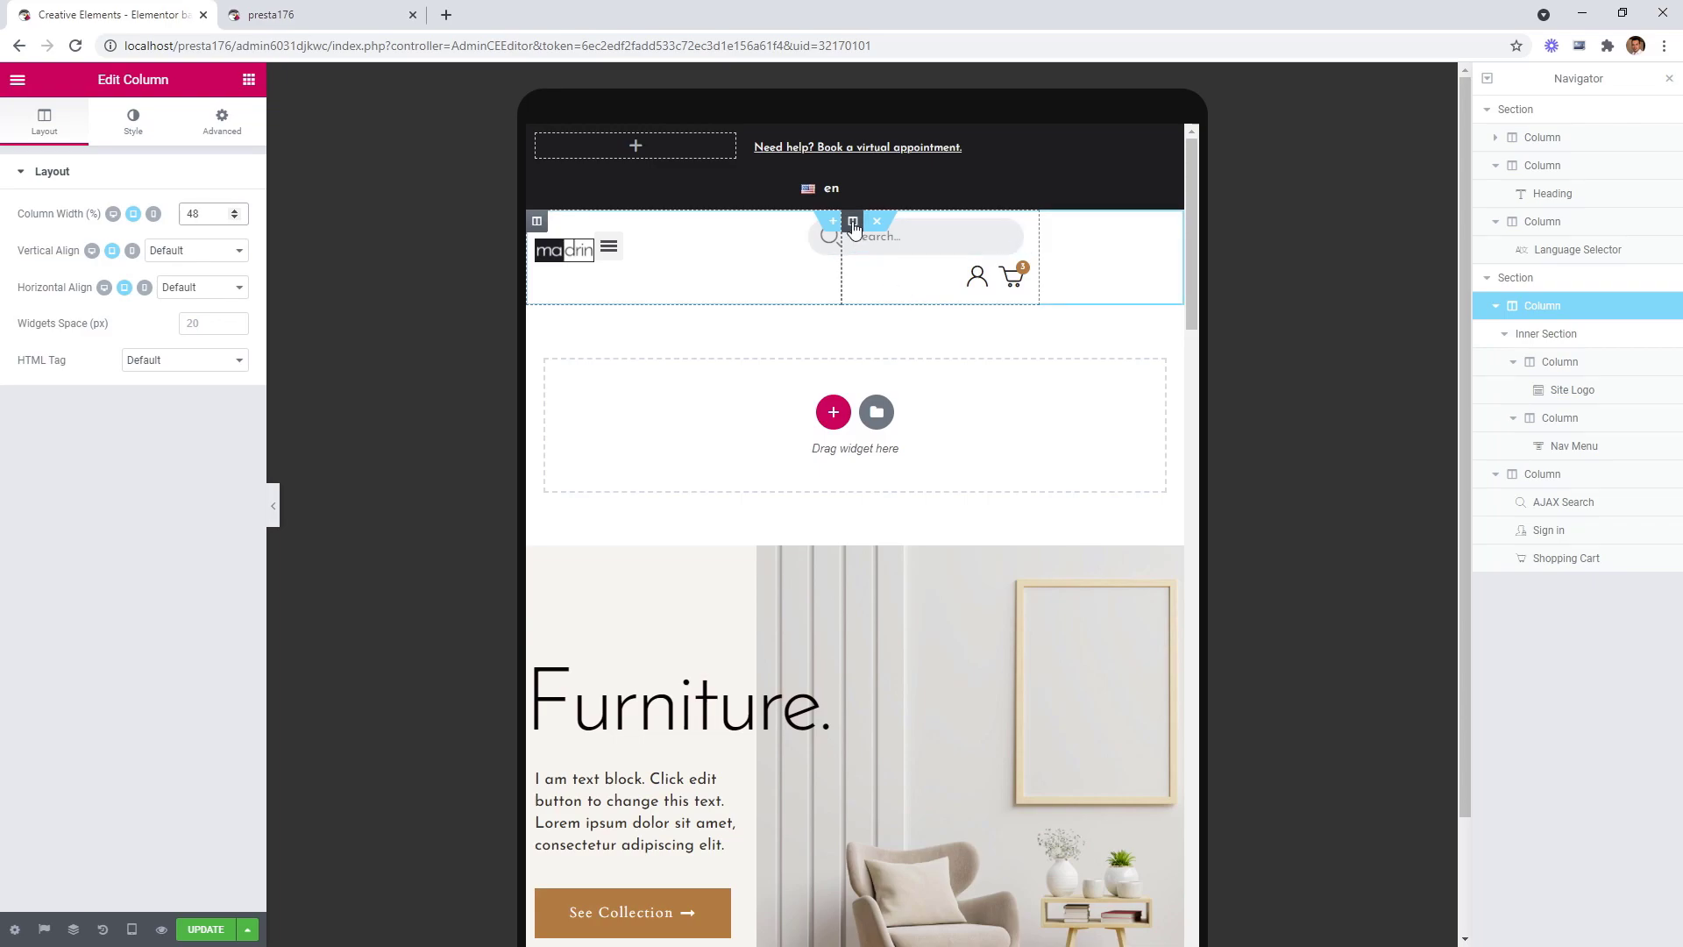
pyautogui.click(853, 223)
pyautogui.click(208, 212)
pyautogui.write('52')
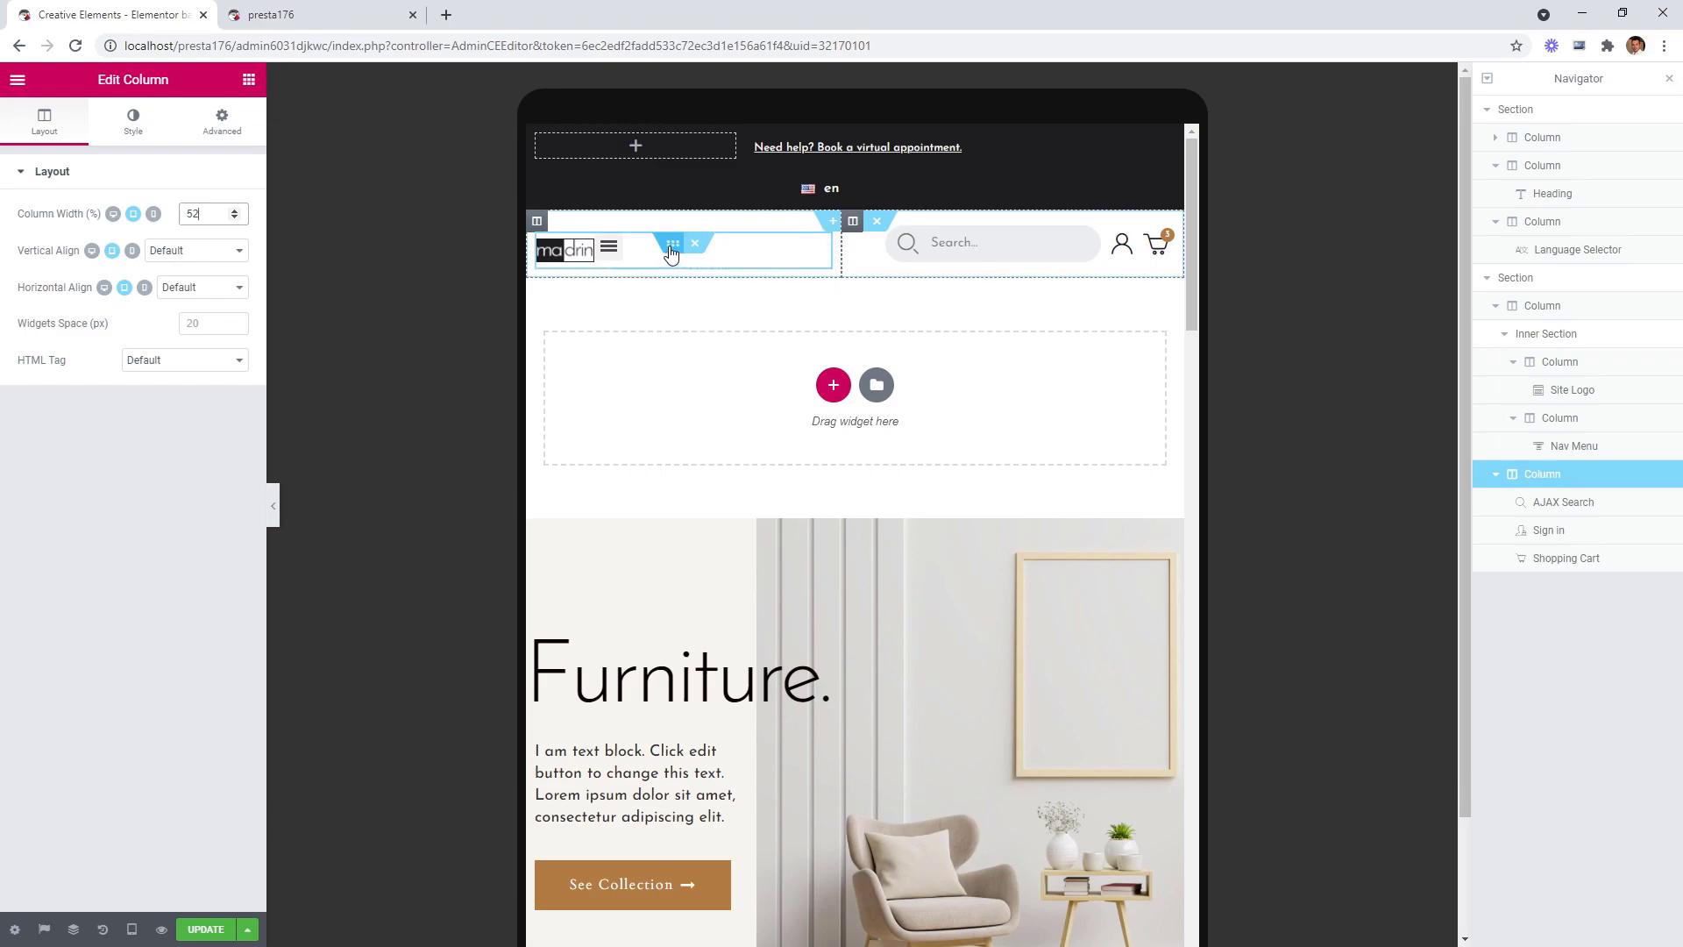
# Reverse the columns of the logo and menu inner section on tablet and mobile, and preview the header.
pyautogui.click(672, 252)
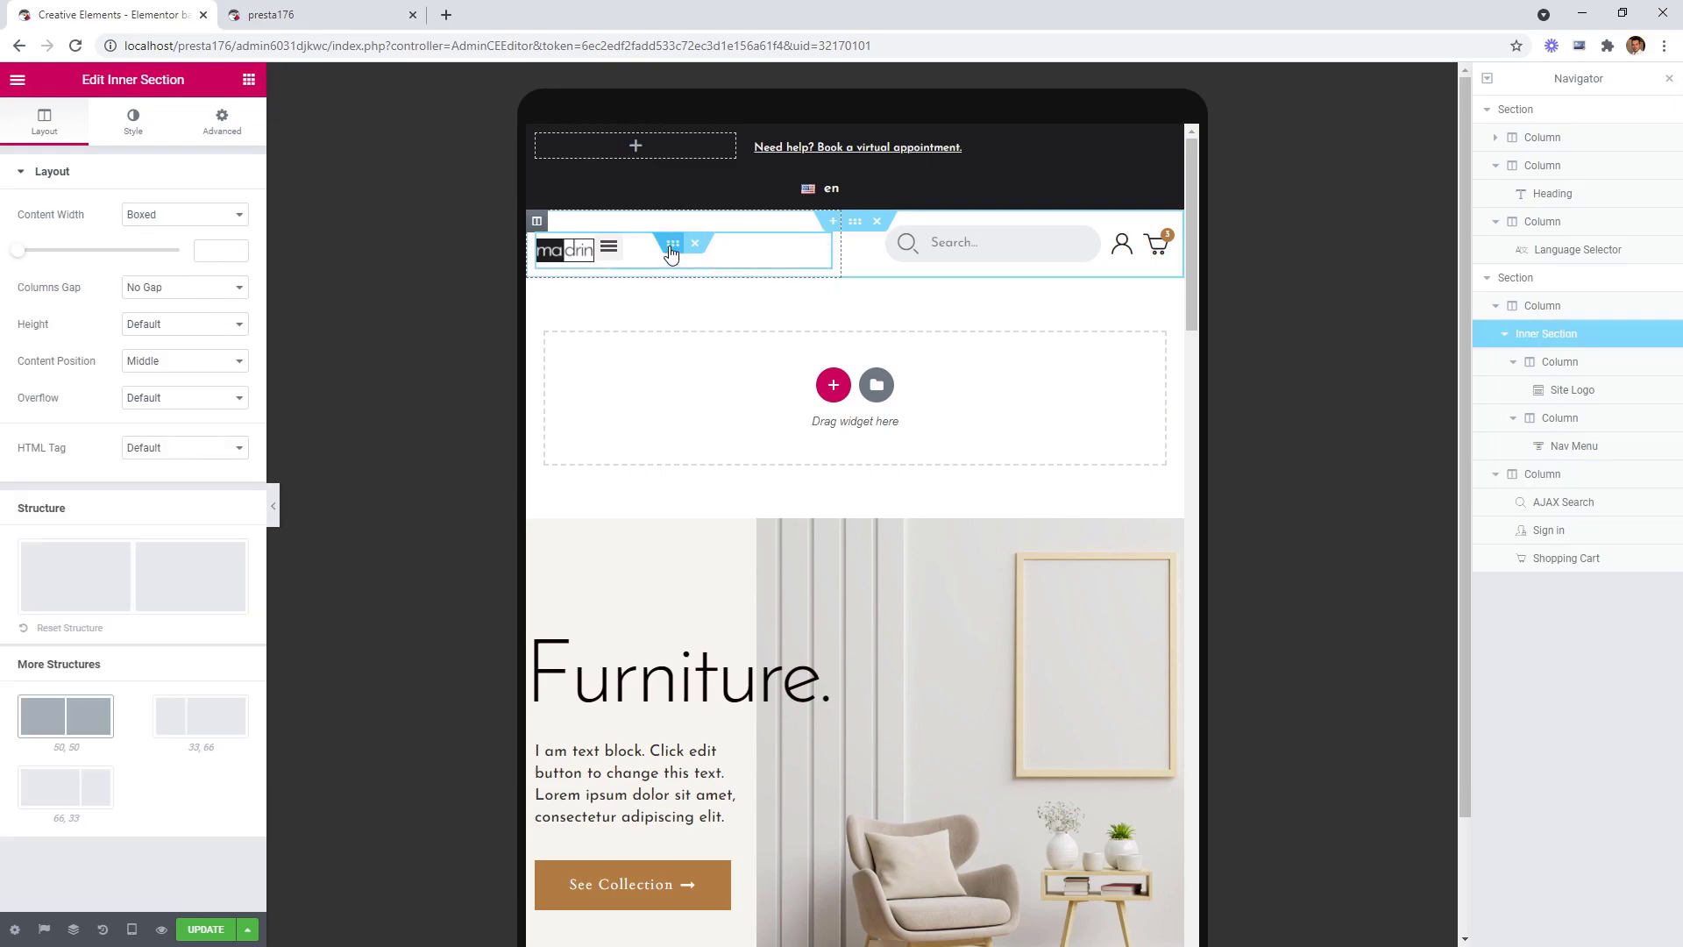
pyautogui.click(241, 134)
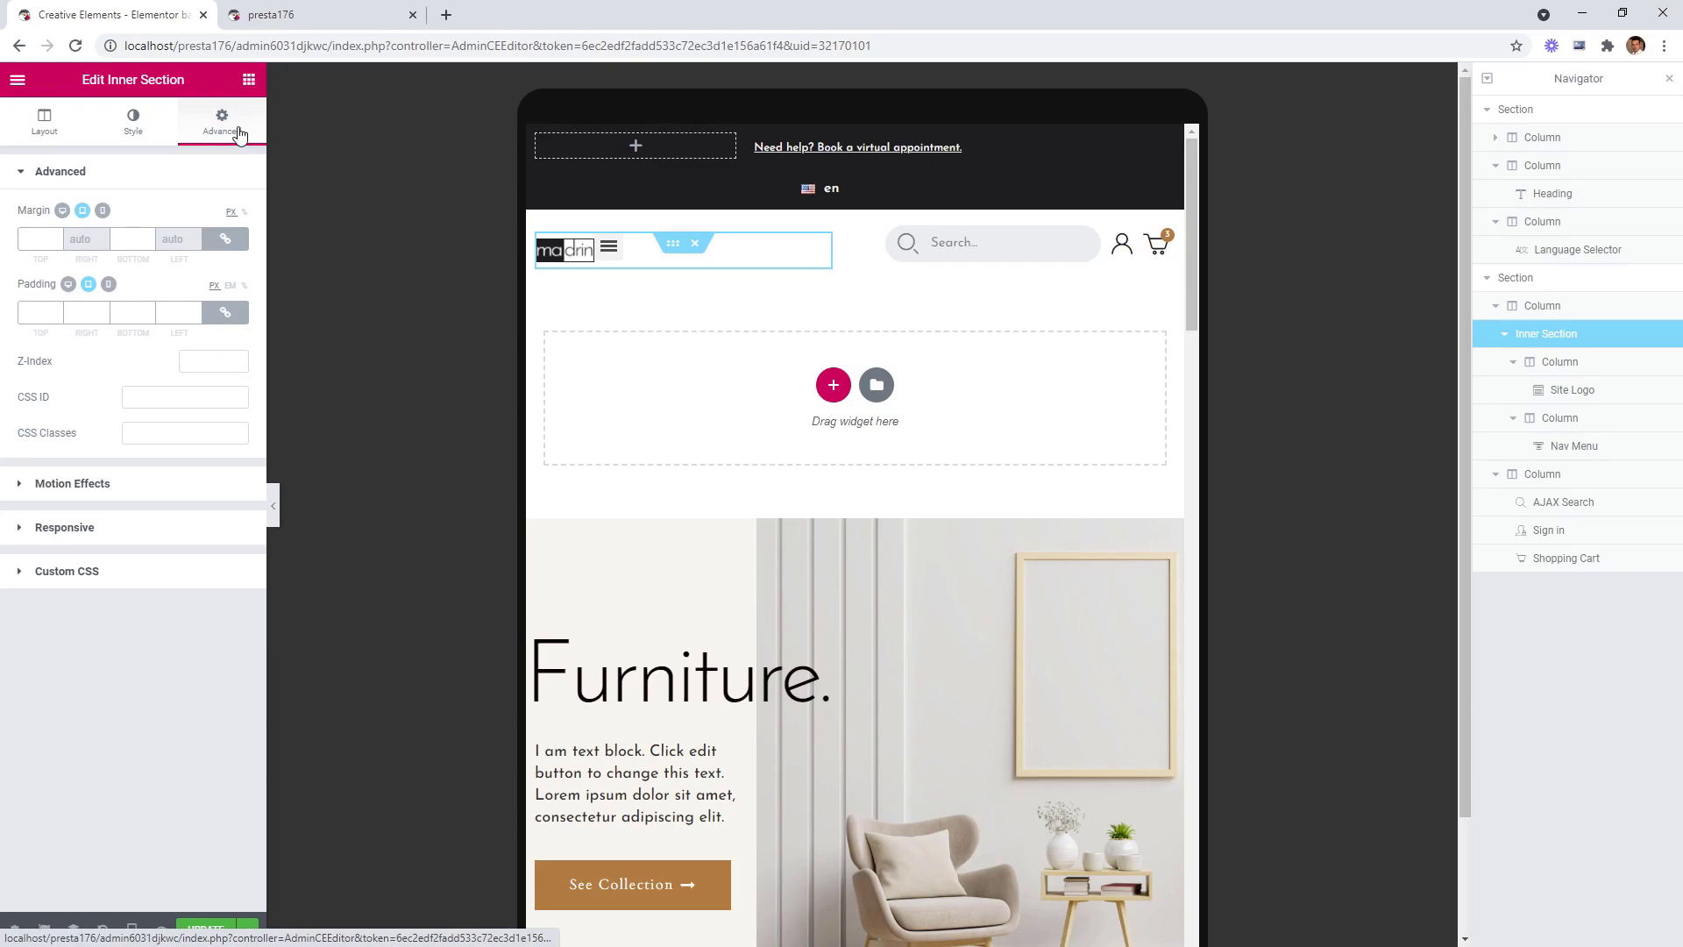
pyautogui.click(195, 529)
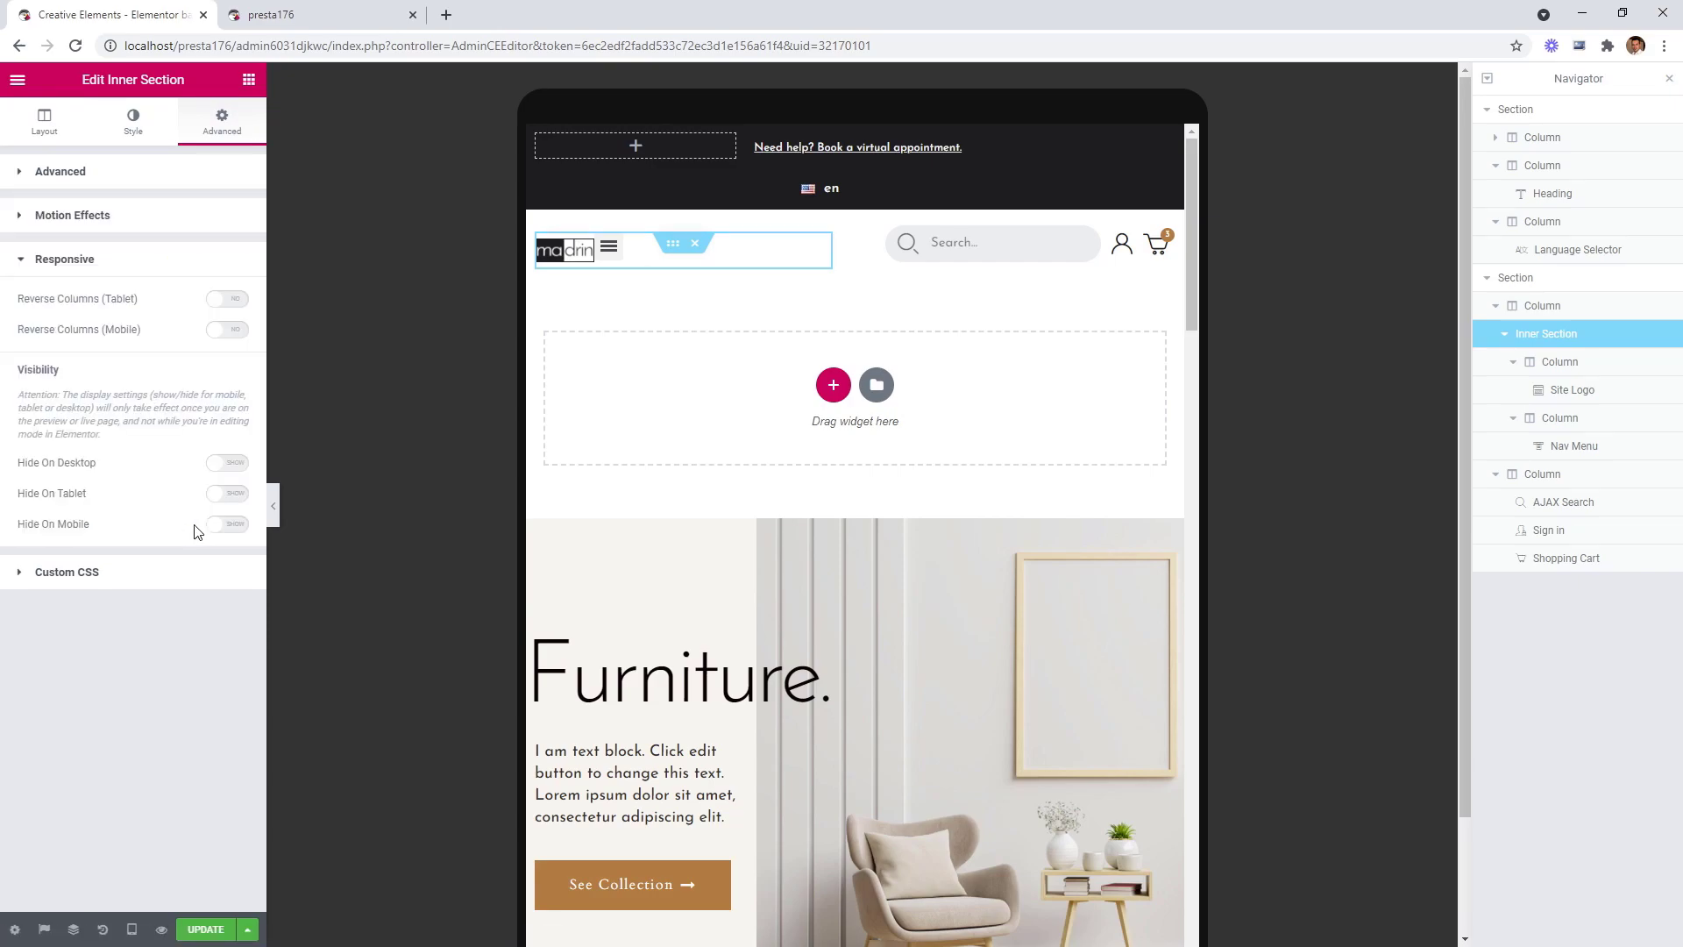
pyautogui.click(219, 300)
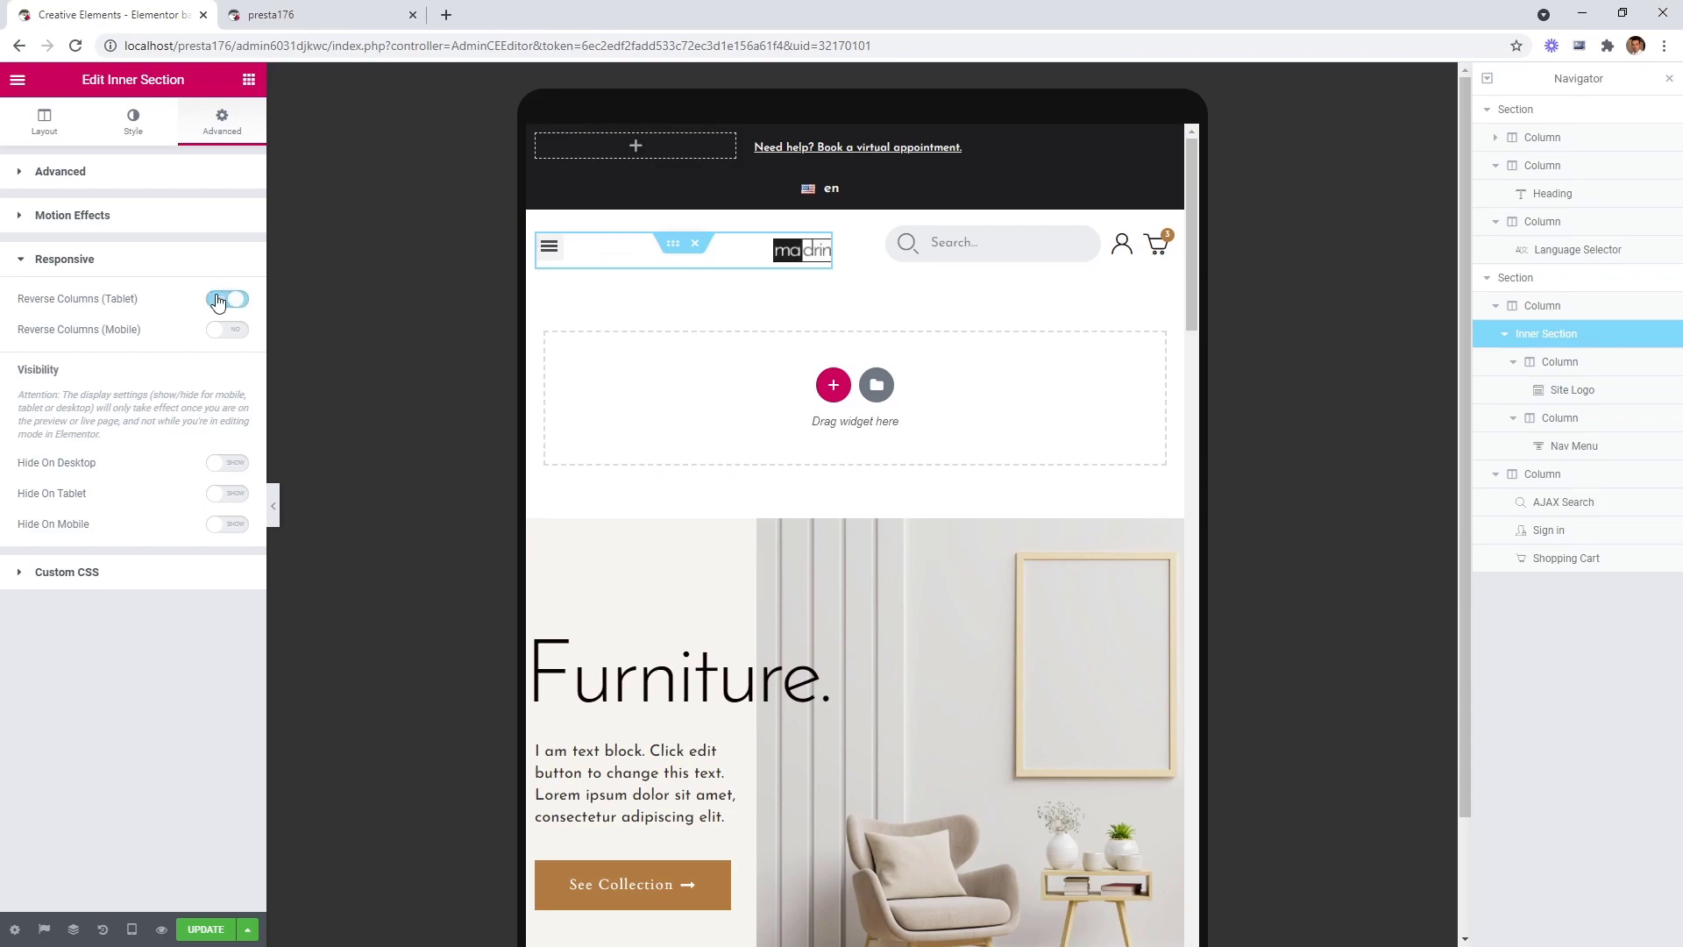
pyautogui.click(224, 333)
pyautogui.click(273, 506)
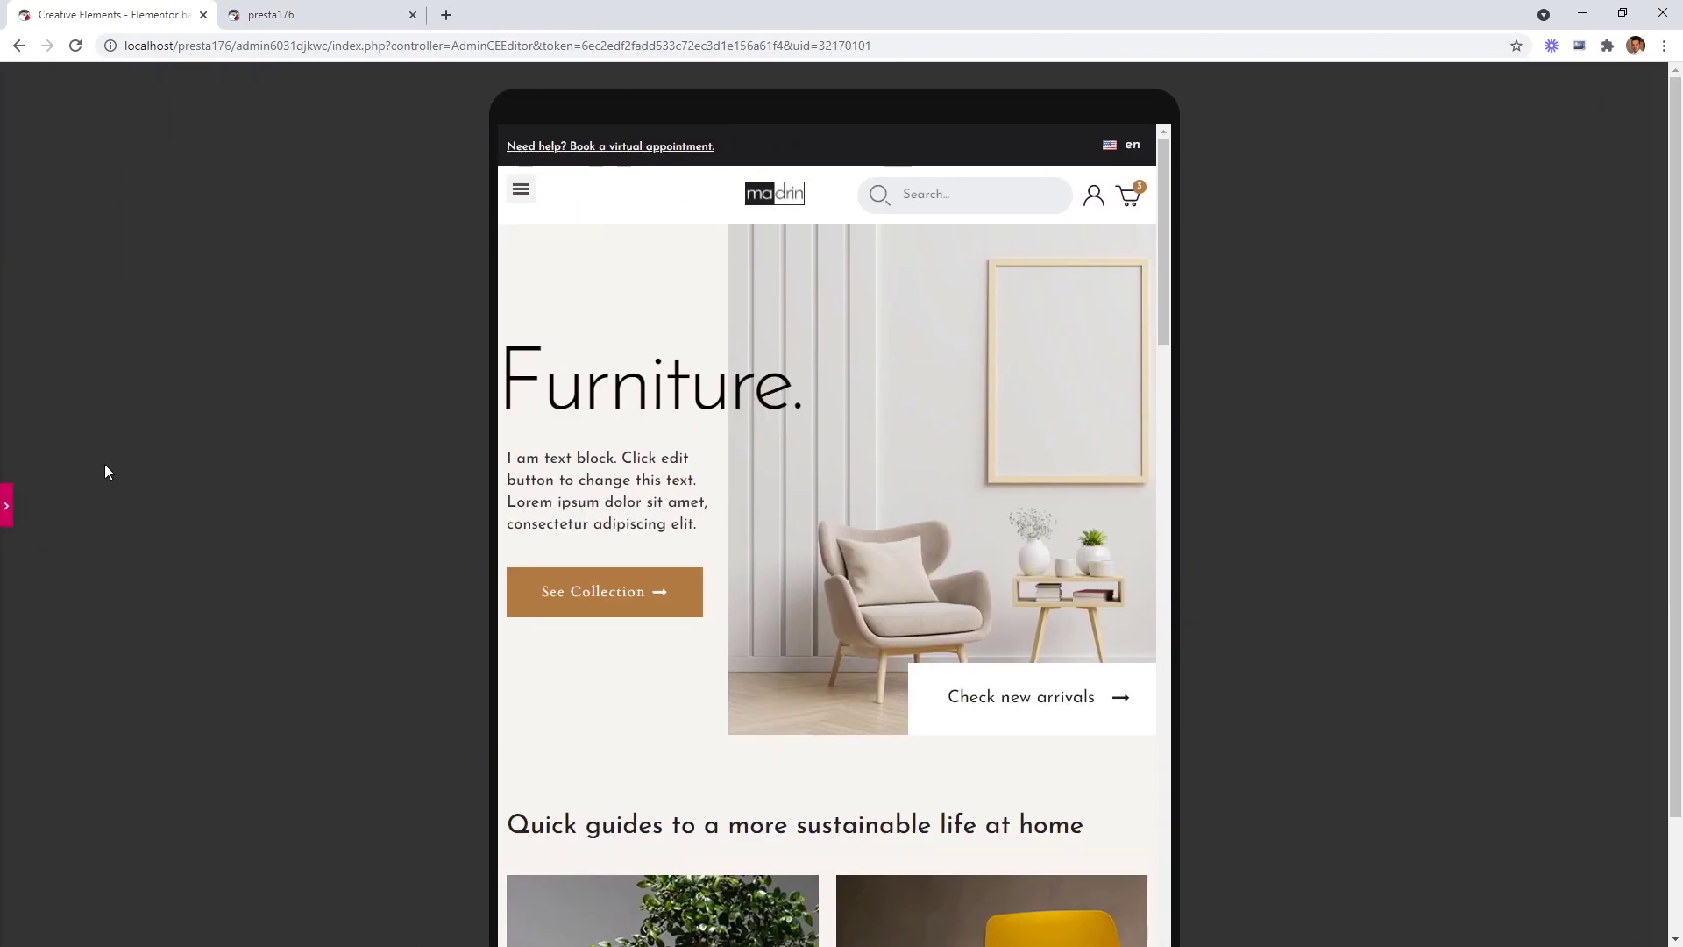
pyautogui.click(14, 503)
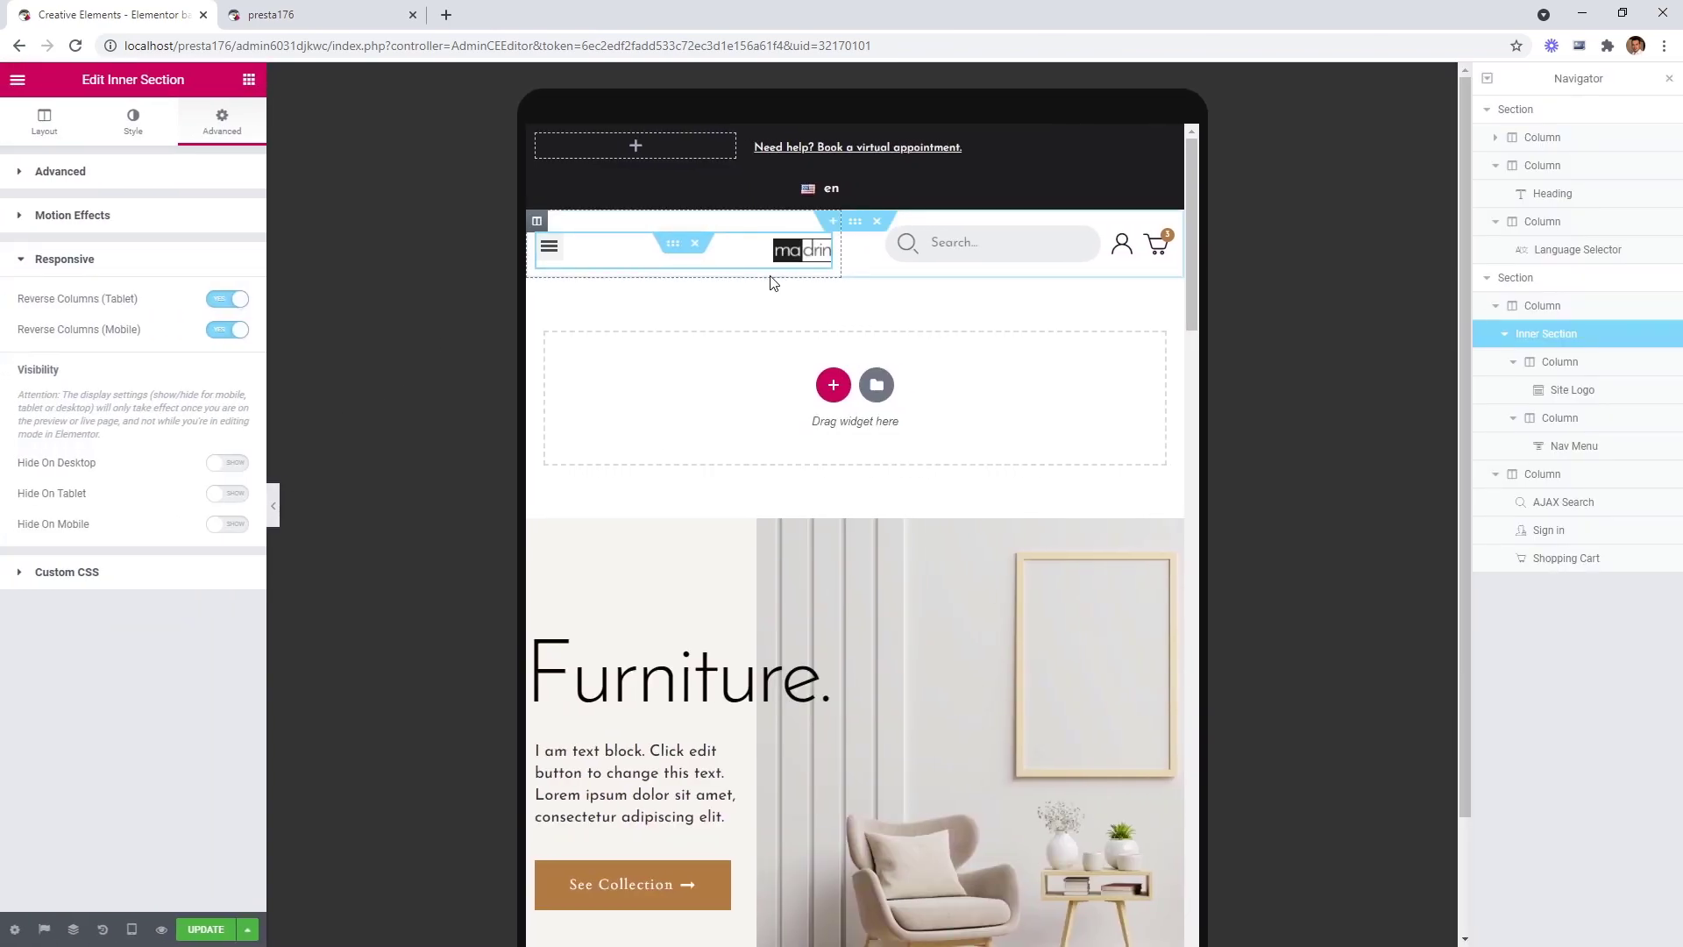
# Set the Nav Menu column's tablet width to 20%, and reduce it stepwise to 12%.
pyautogui.click(546, 245)
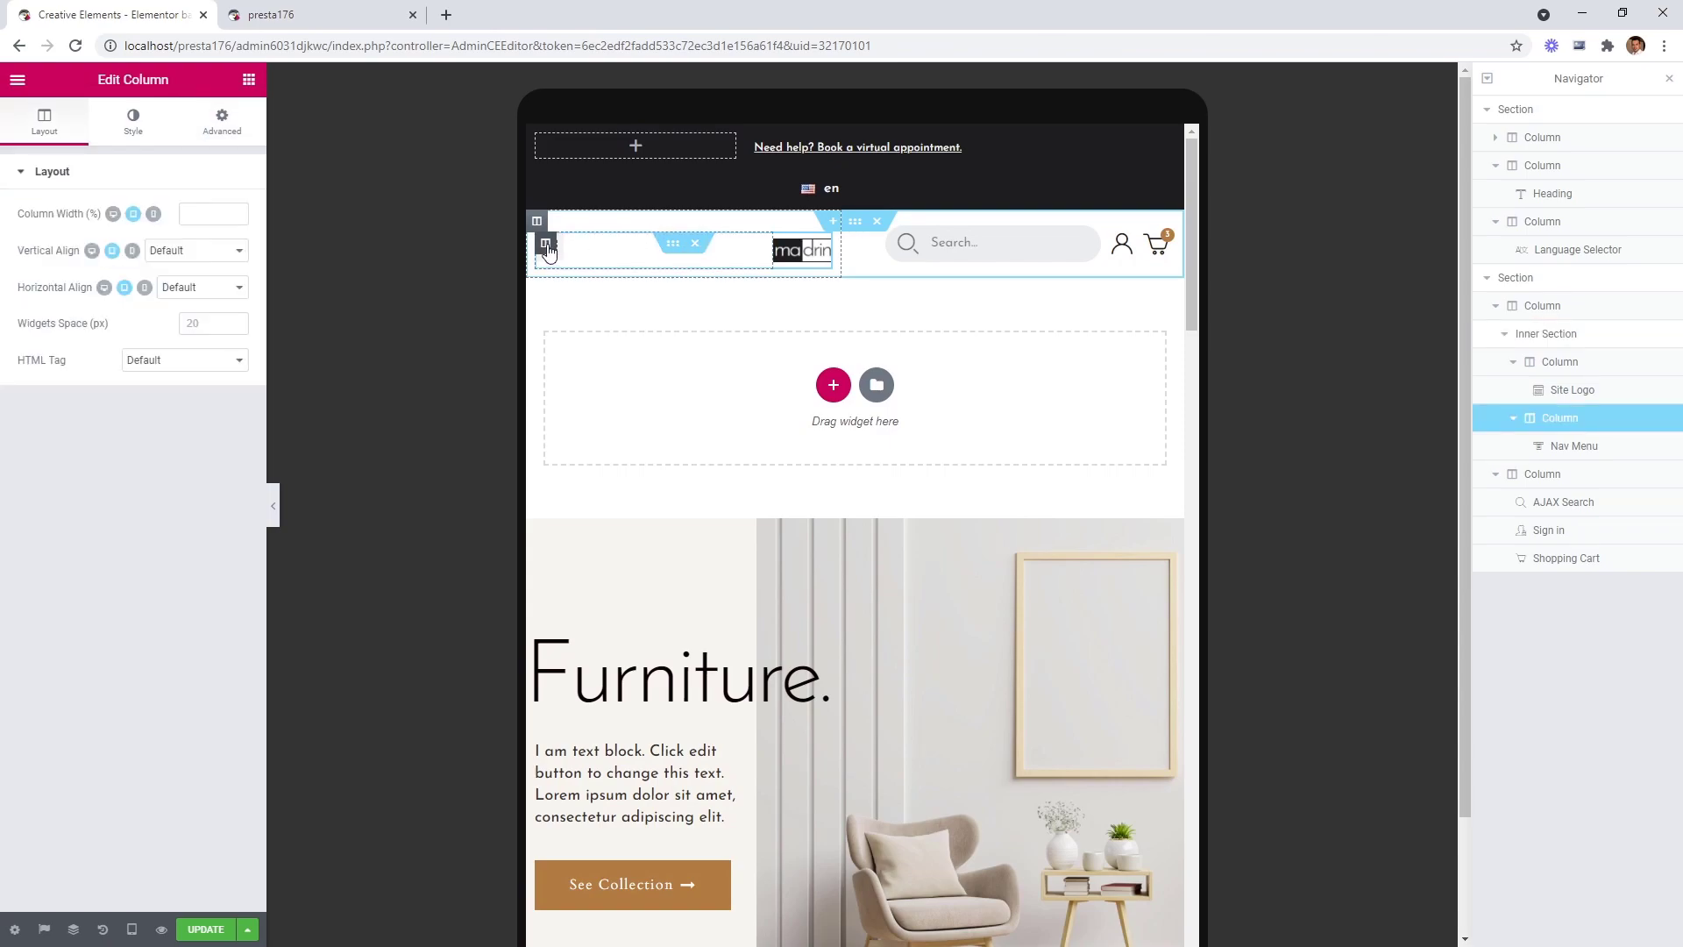
pyautogui.click(214, 215)
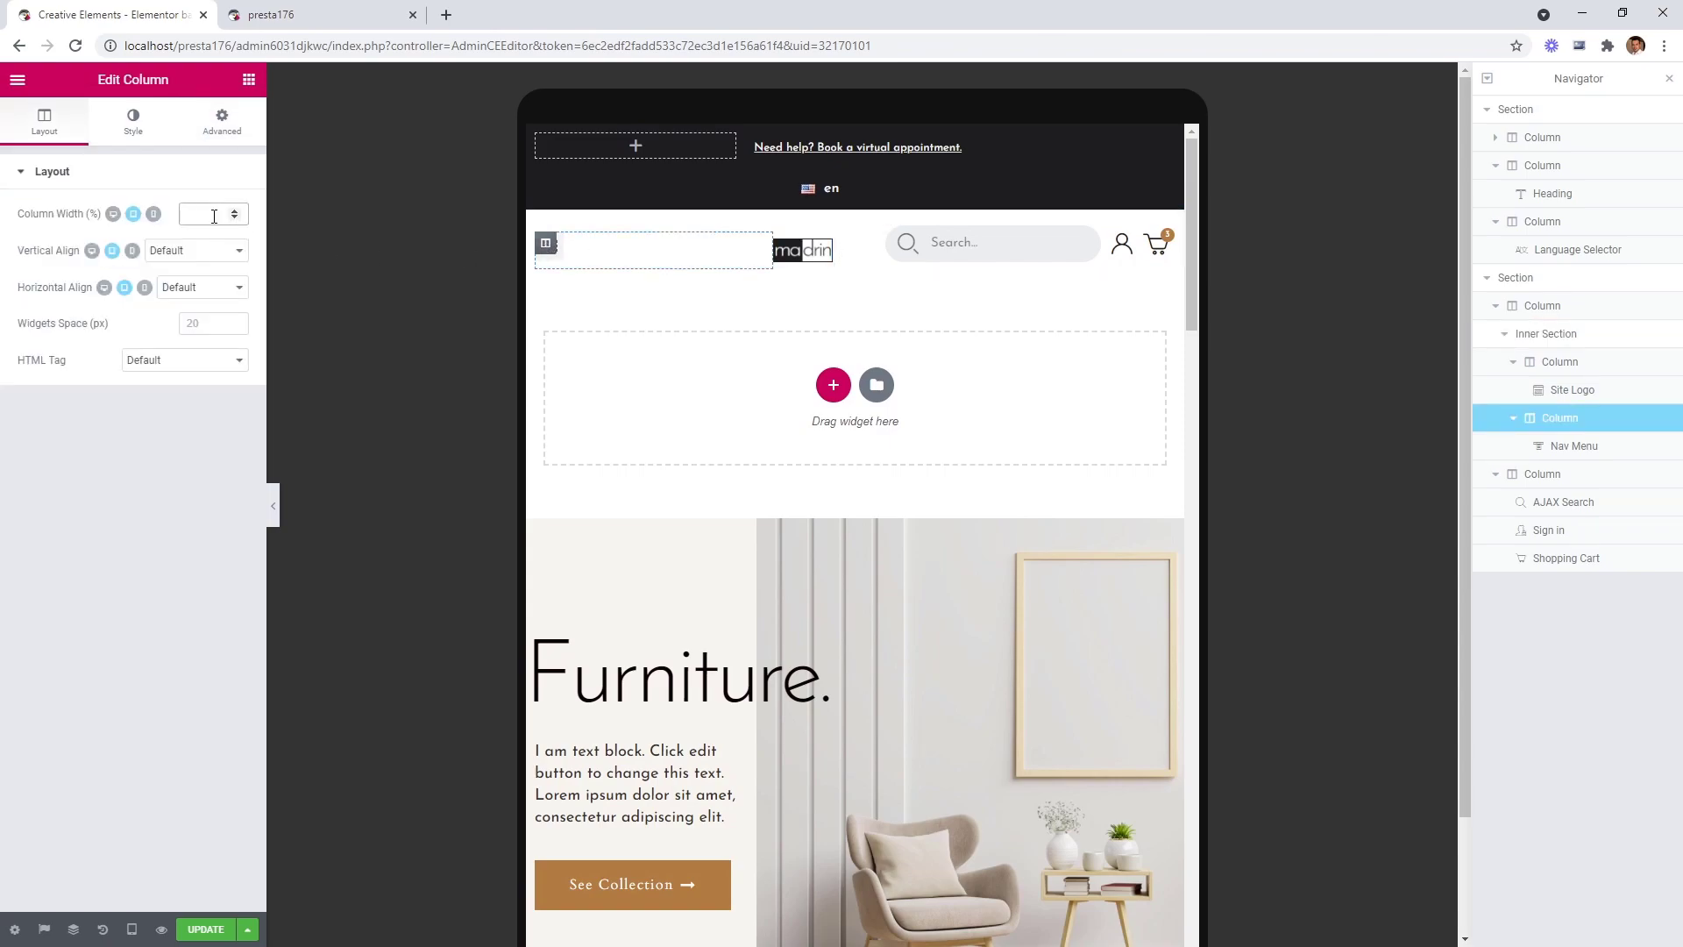
pyautogui.write('20')
pyautogui.click(235, 219)
pyautogui.click(235, 219)
pyautogui.click(235, 219)
pyautogui.click(235, 219)
pyautogui.click(235, 219)
pyautogui.click(235, 219)
pyautogui.click(235, 220)
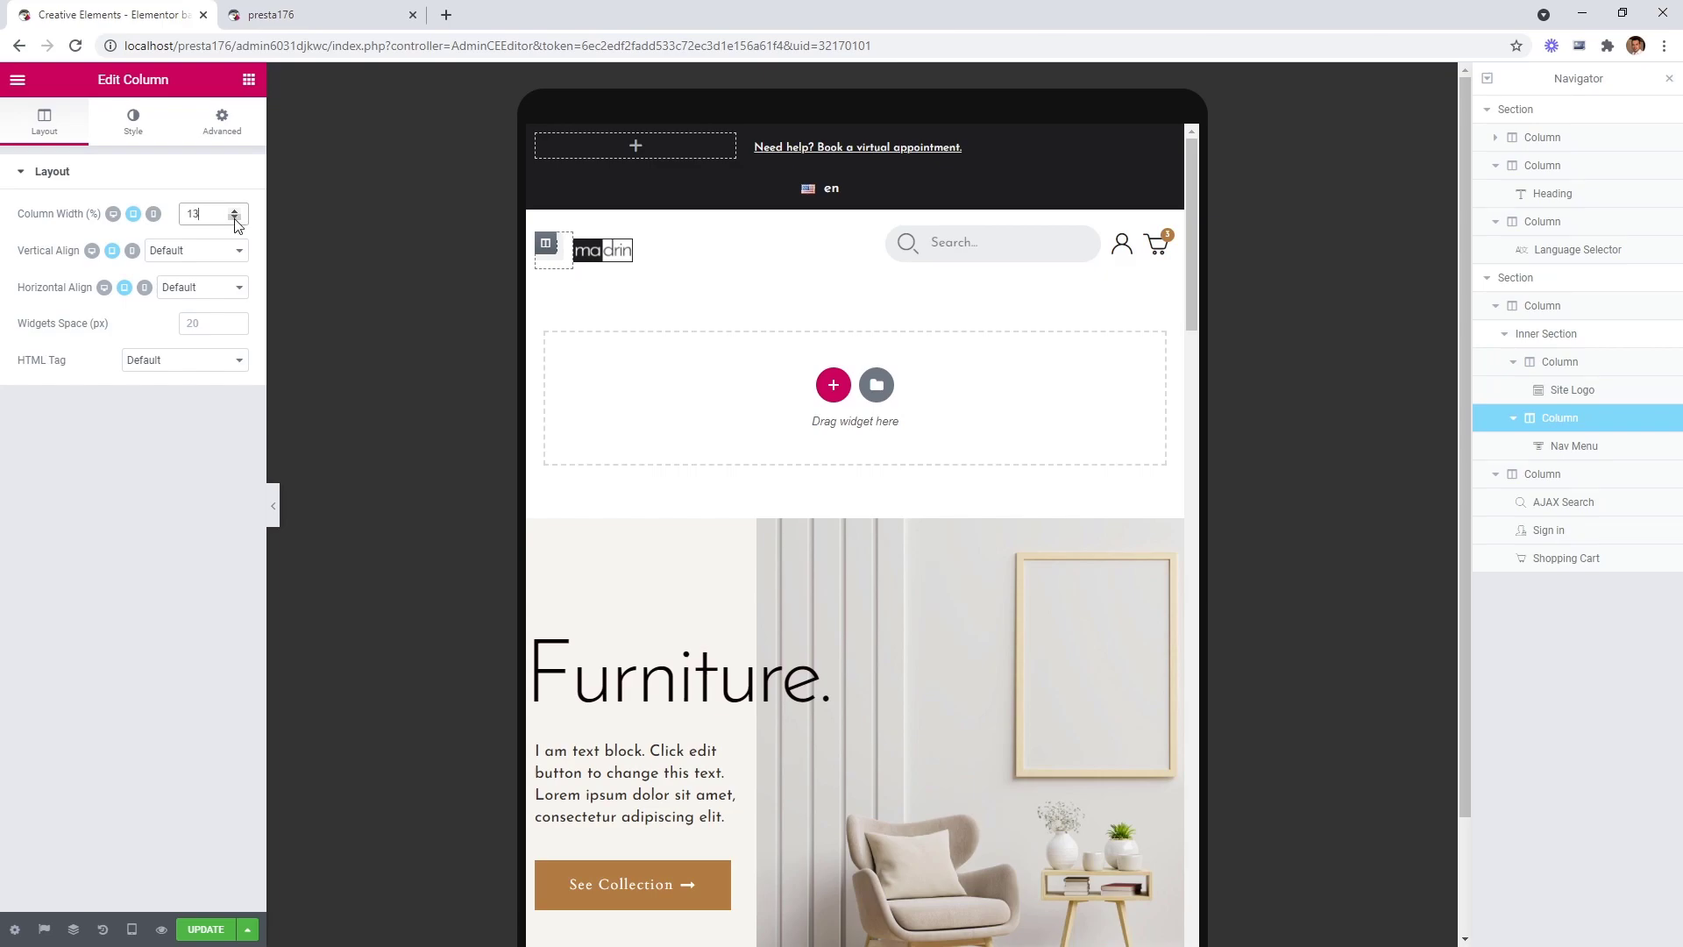
pyautogui.click(235, 219)
# Set the Site Logo column's tablet width to 88% and preview the header.
pyautogui.click(581, 247)
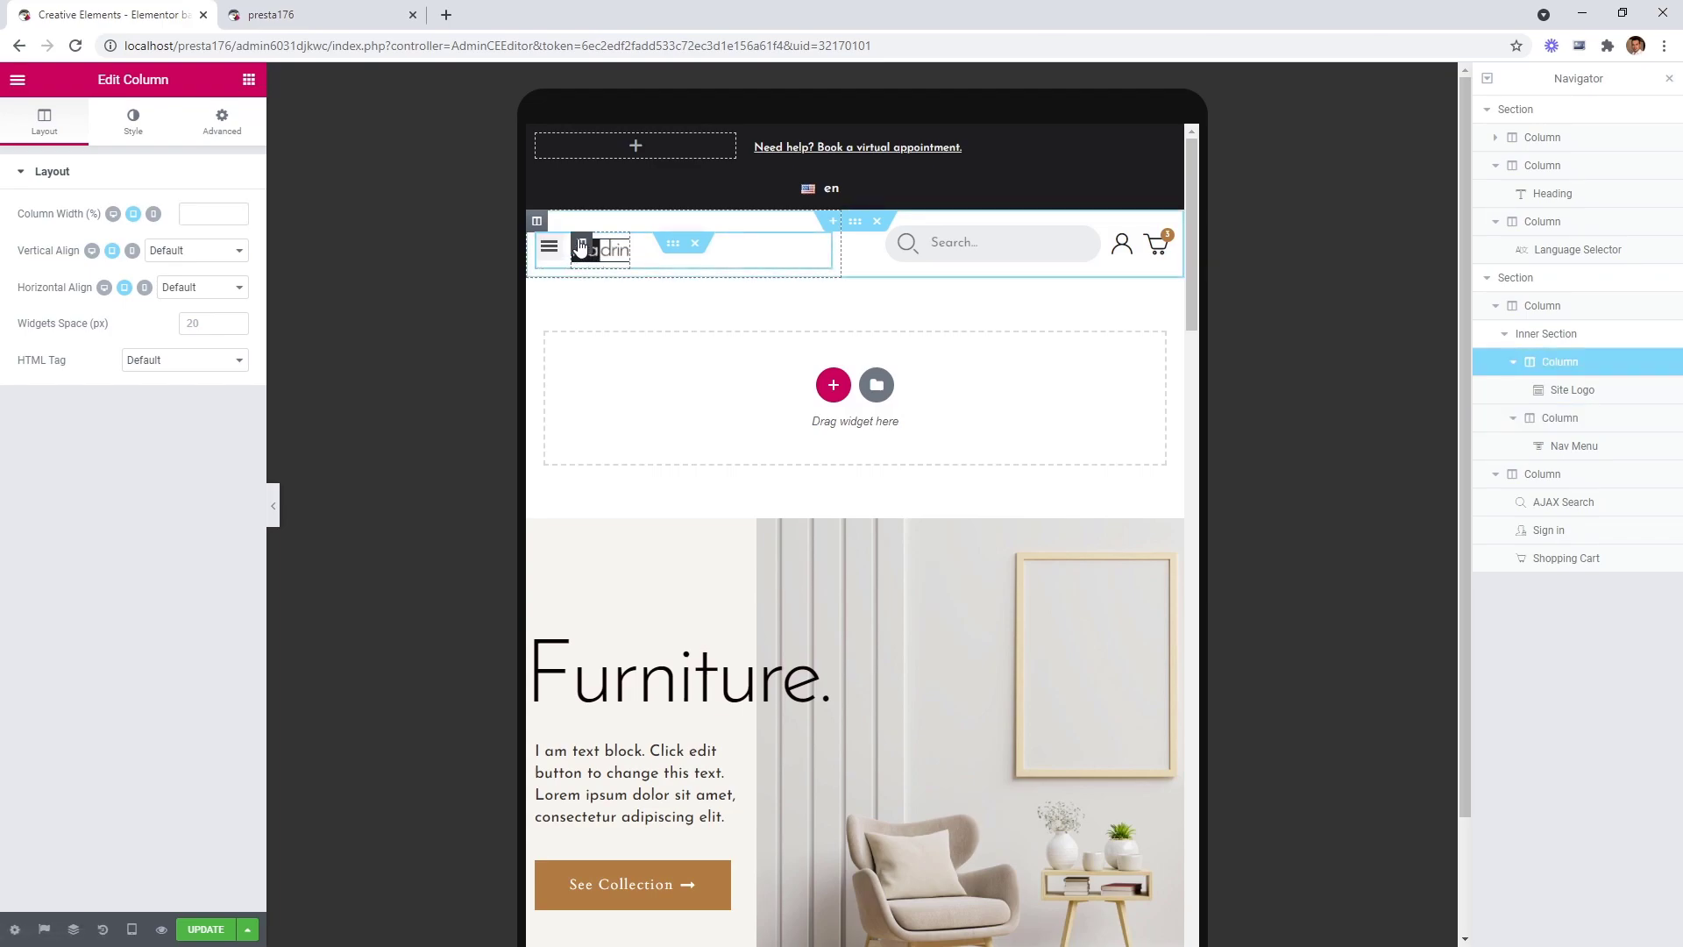
pyautogui.click(211, 219)
pyautogui.write('88')
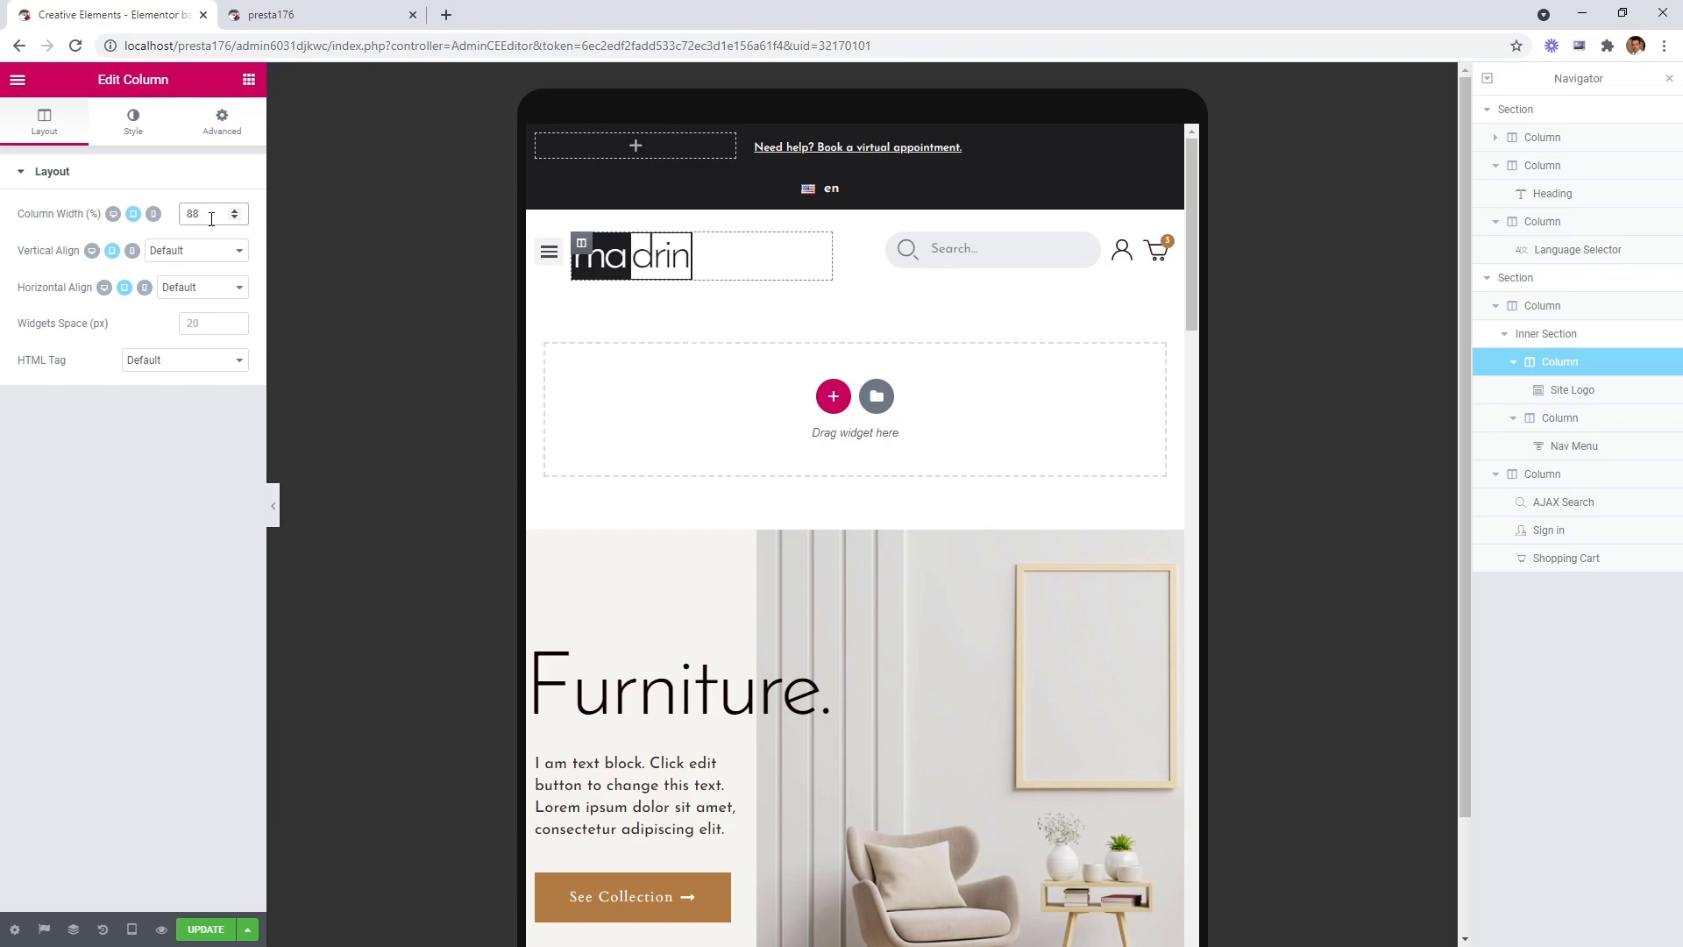
pyautogui.click(274, 517)
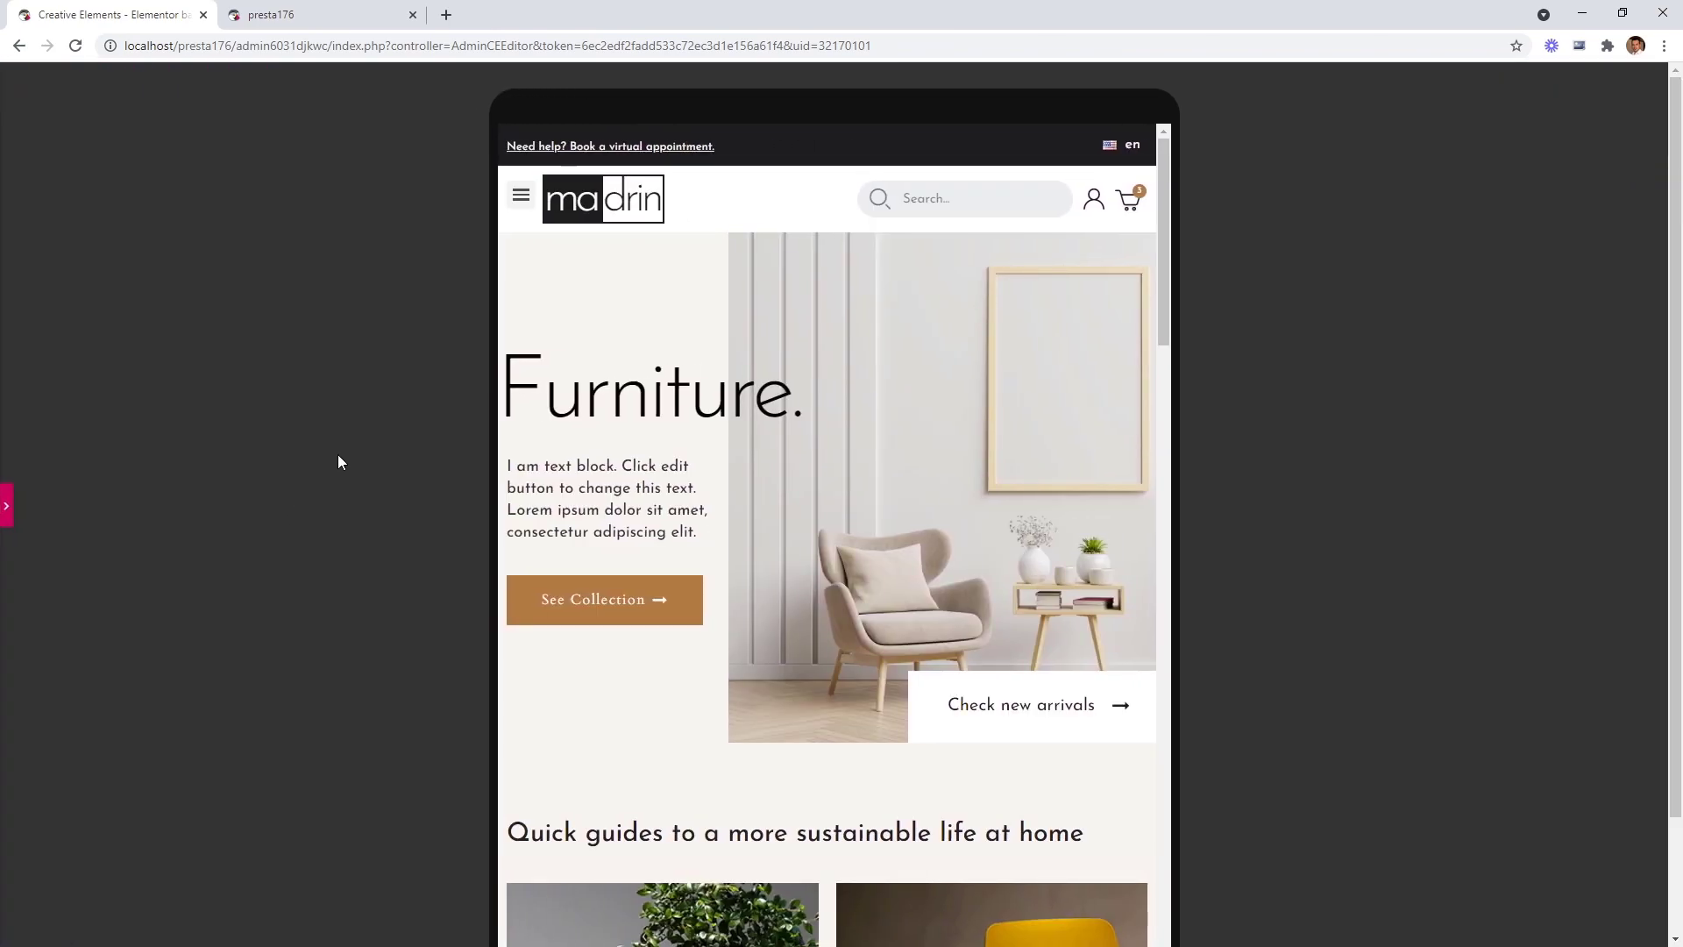
pyautogui.click(8, 506)
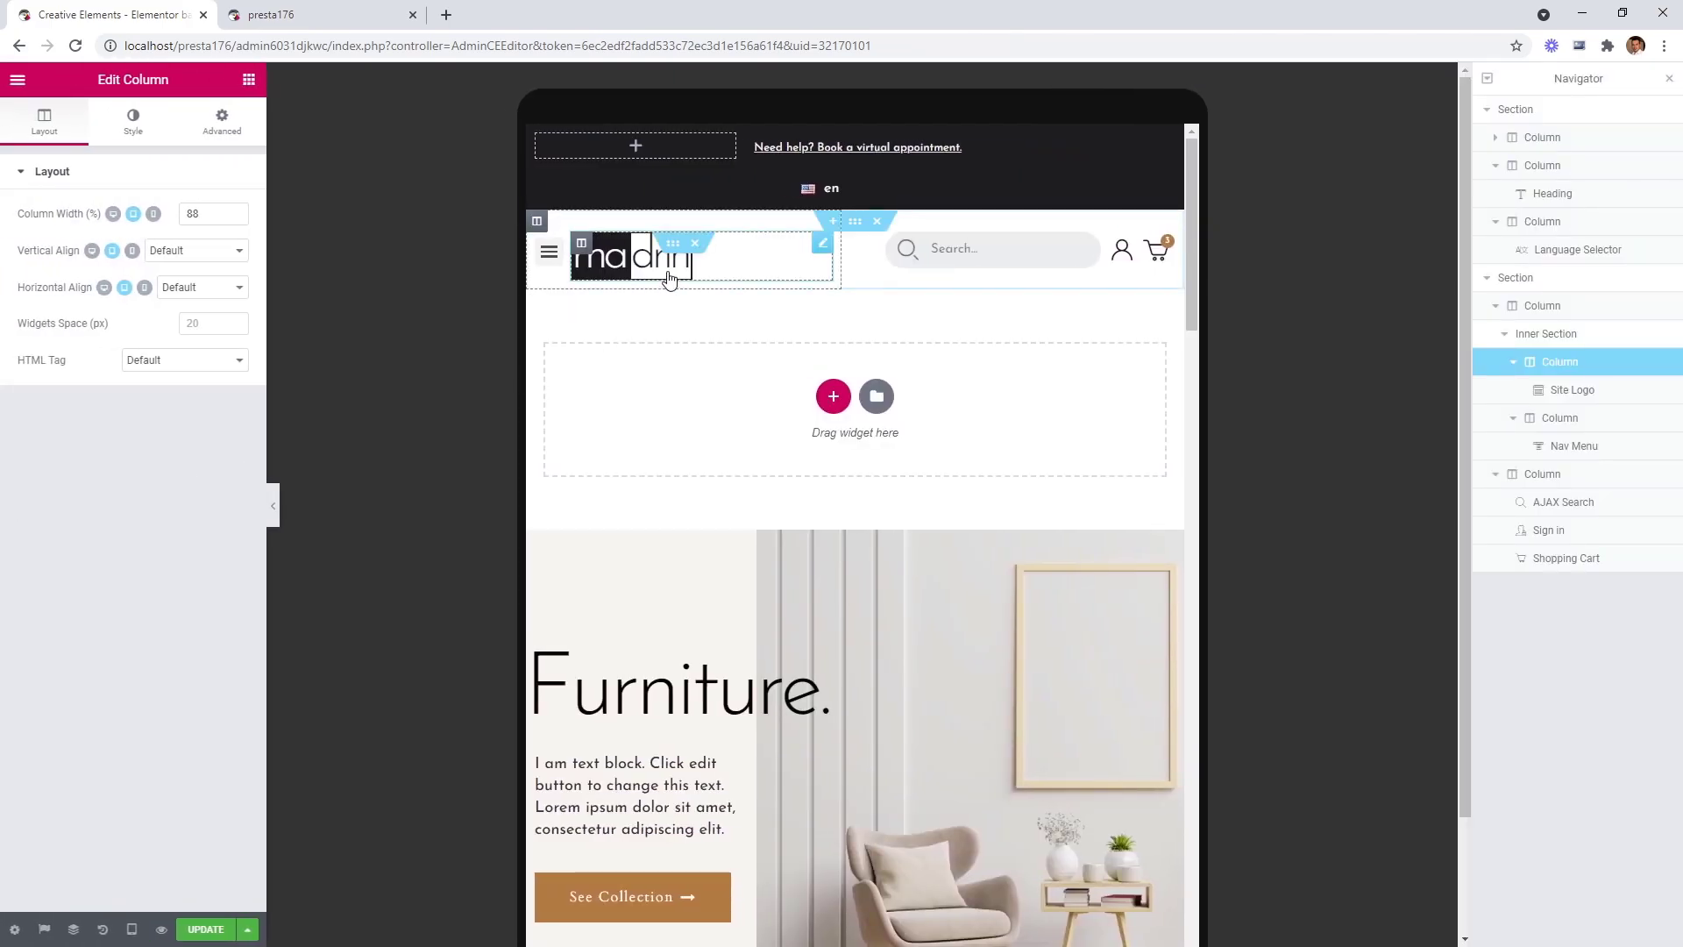
# Set the Site Logo image's tablet width to 75% and preview the header.
pyautogui.click(598, 254)
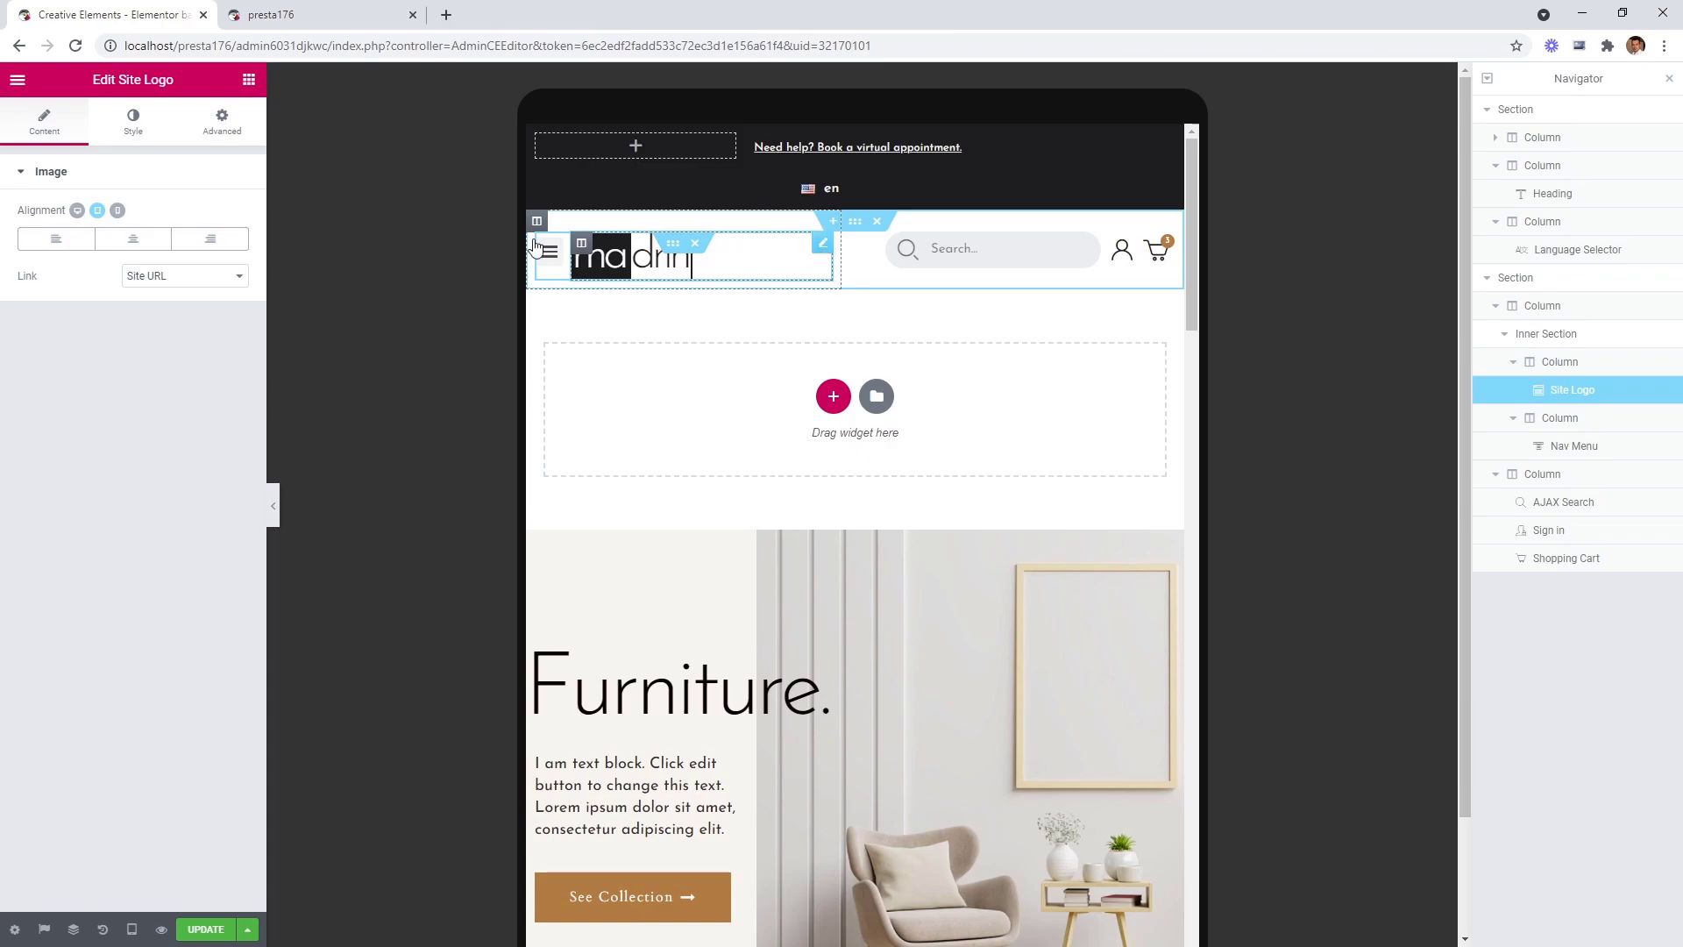
pyautogui.click(132, 121)
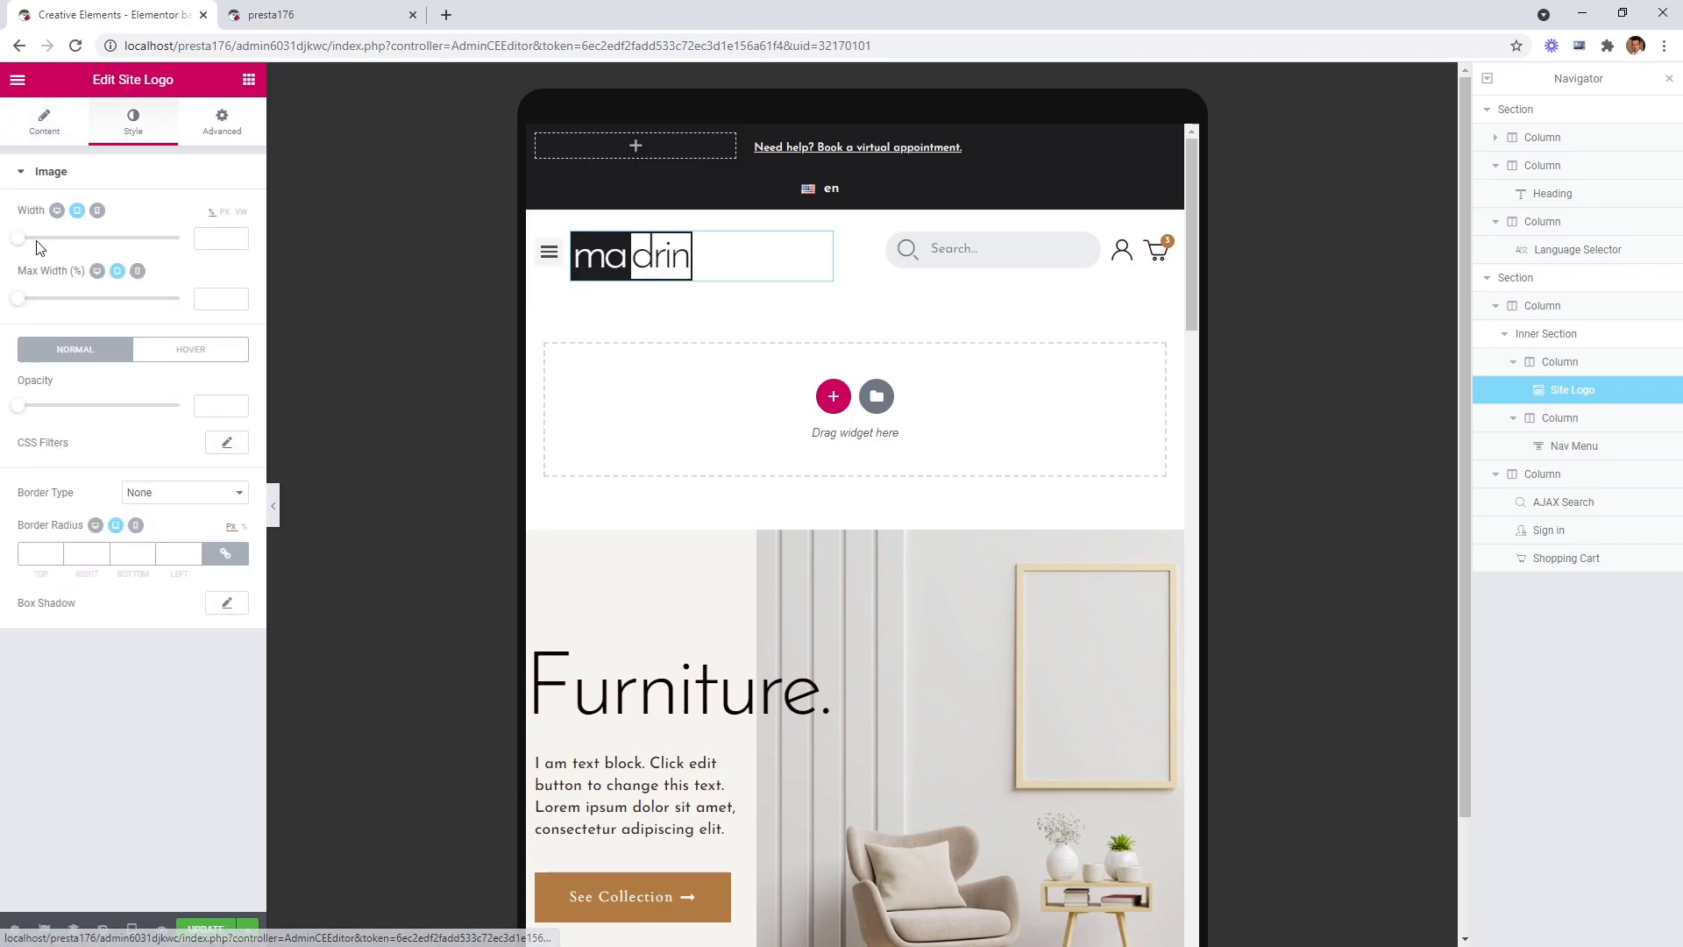
pyautogui.moveTo(17, 238); pyautogui.dragTo(141, 254)
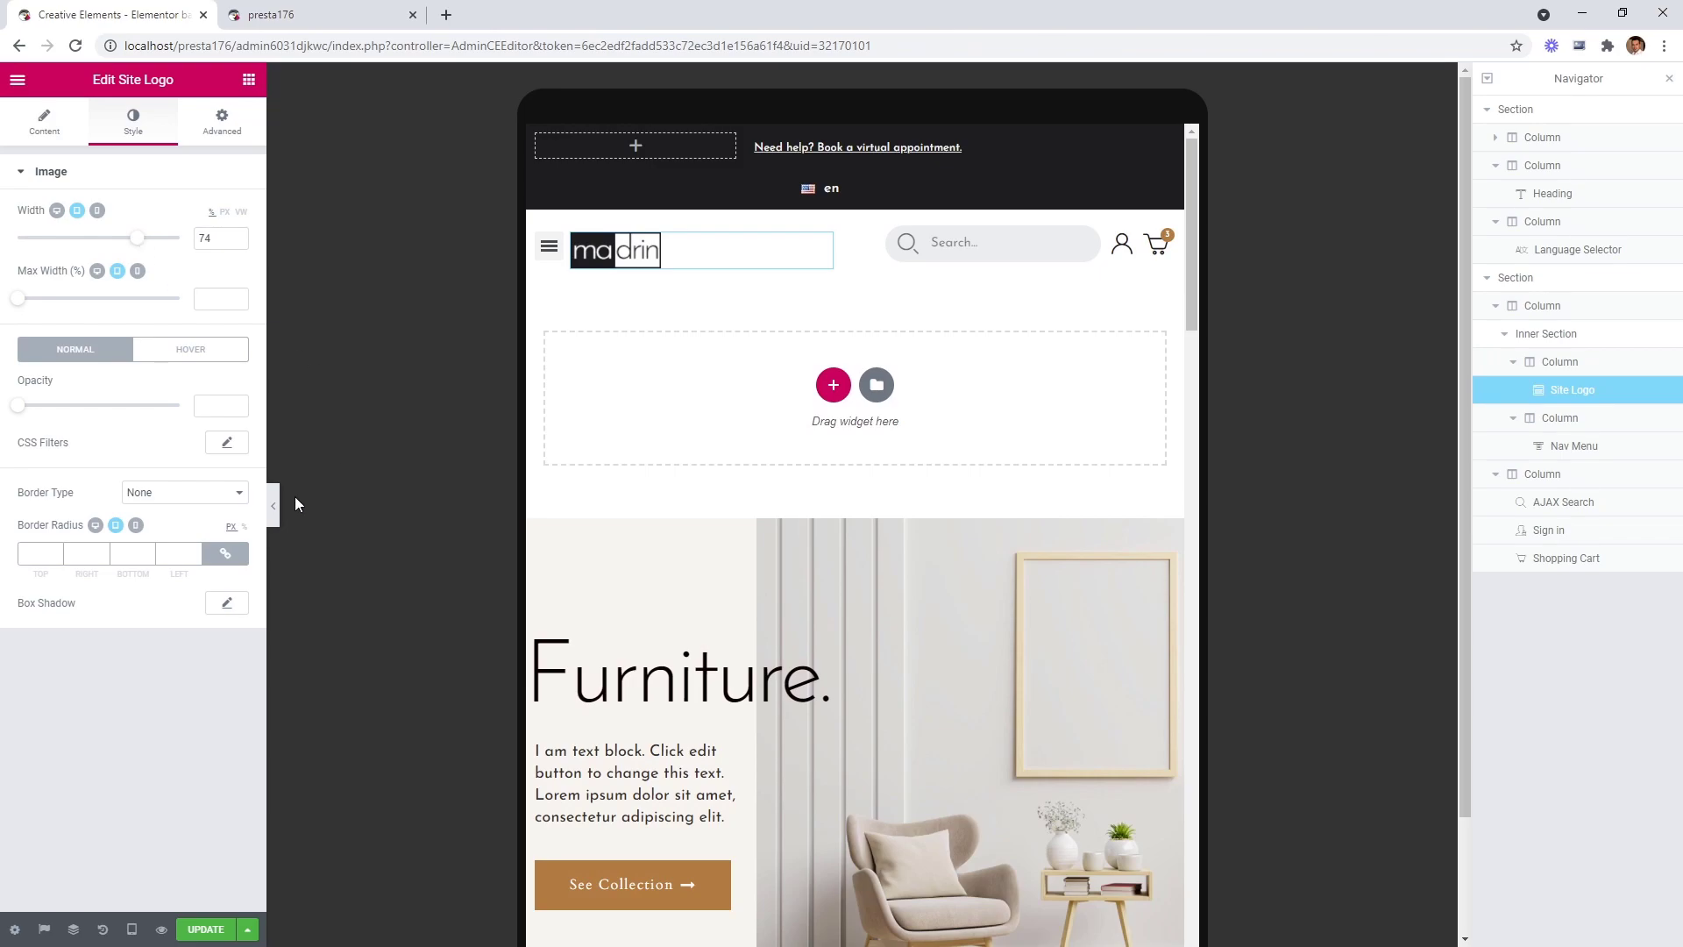
pyautogui.click(236, 235)
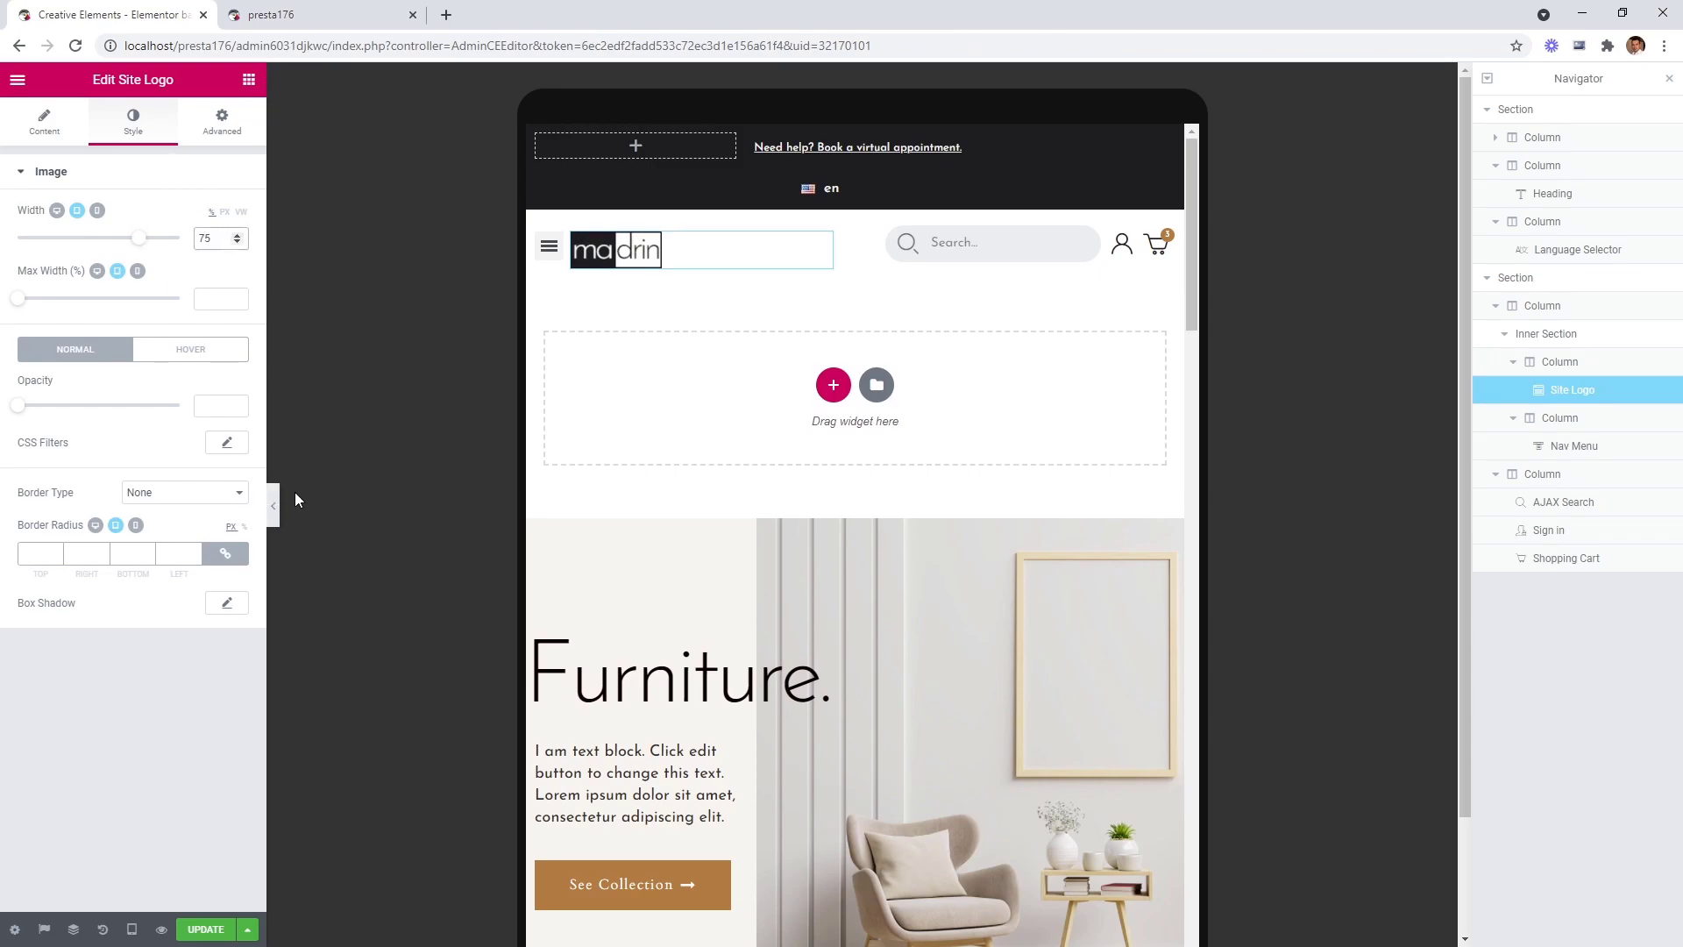
pyautogui.click(273, 506)
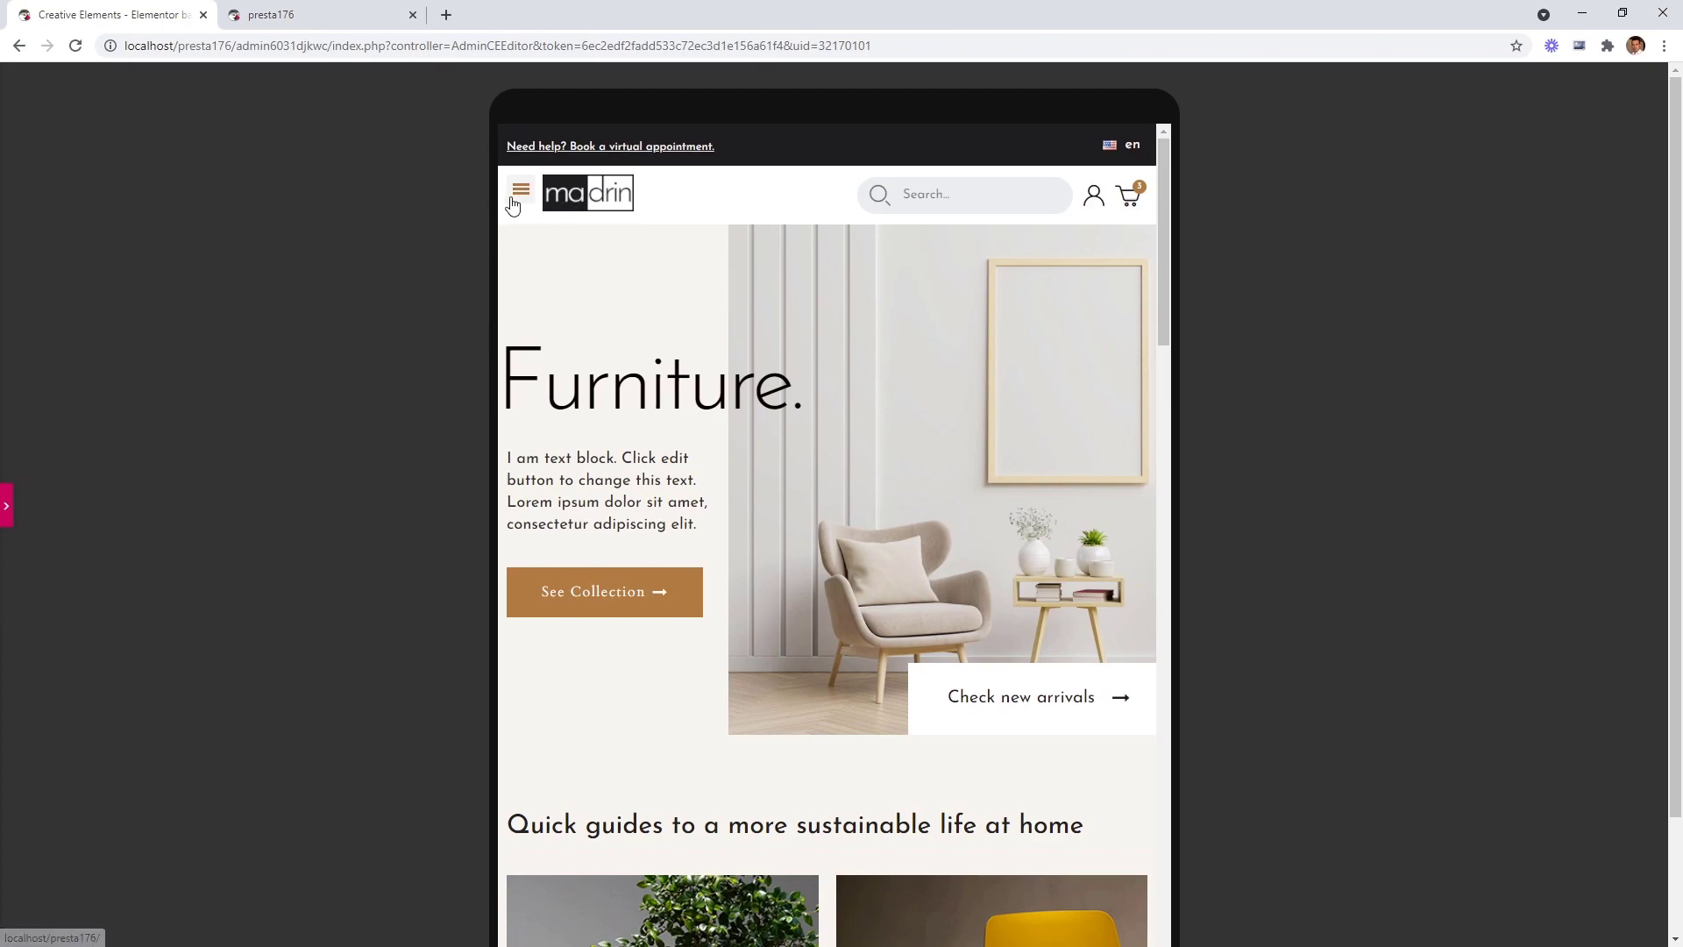
# Stretch the Nav Menu's mobile dropdown to full width and test opening and closing it.
pyautogui.click(9, 509)
pyautogui.click(565, 248)
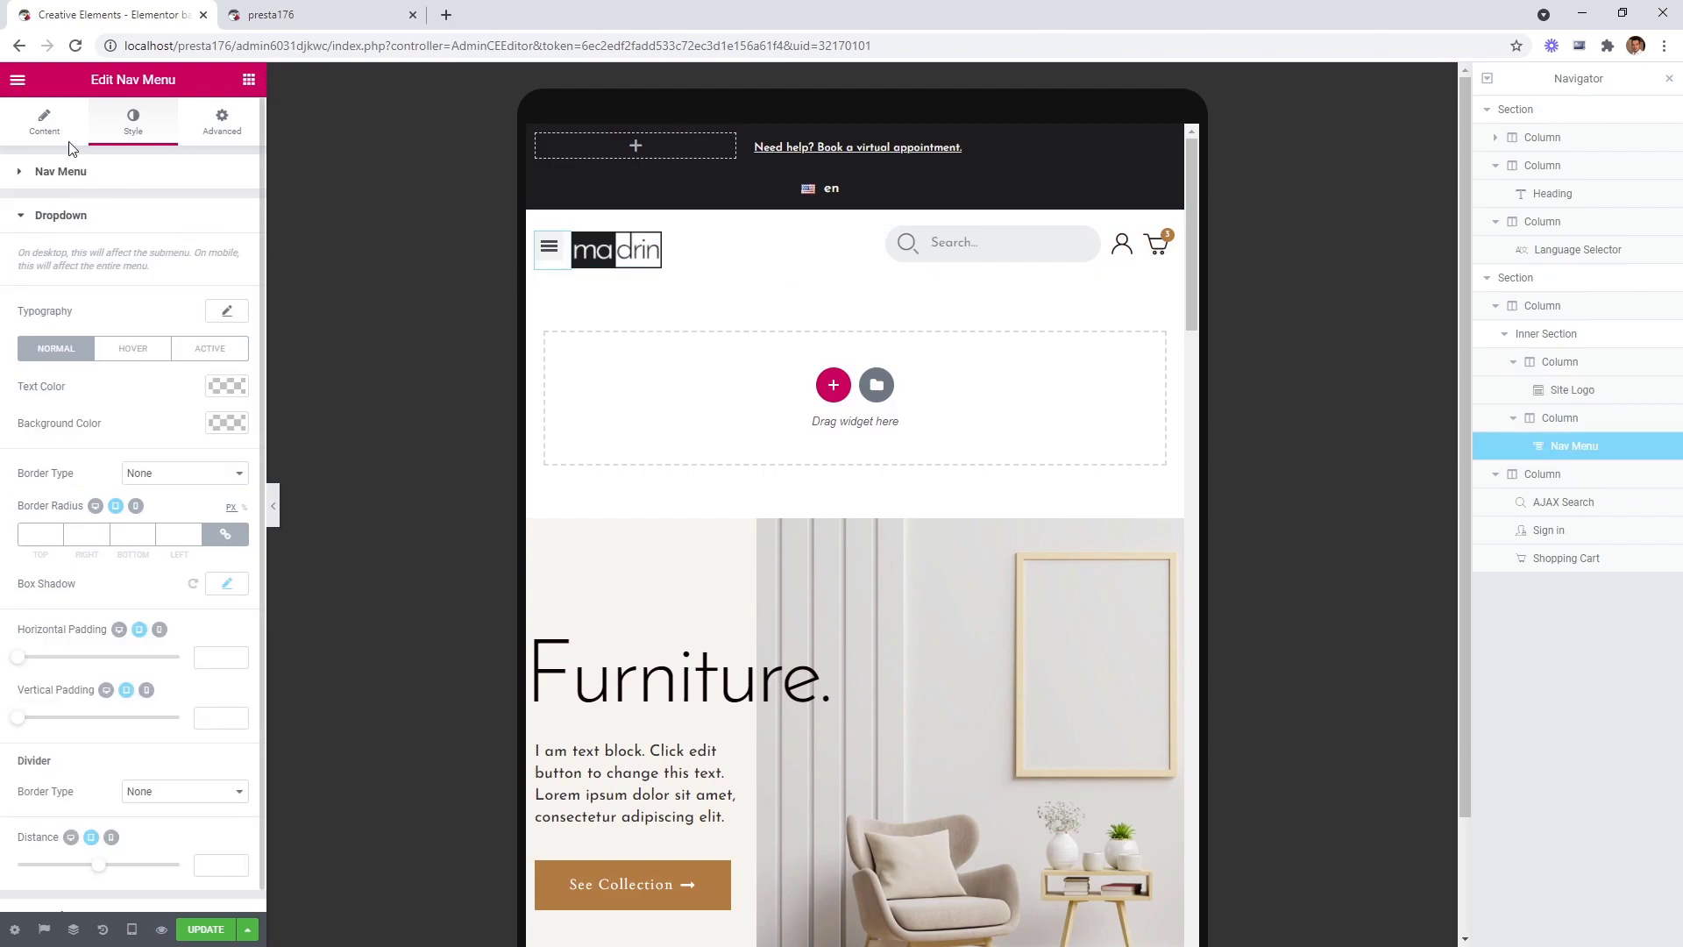
pyautogui.click(46, 123)
pyautogui.click(222, 598)
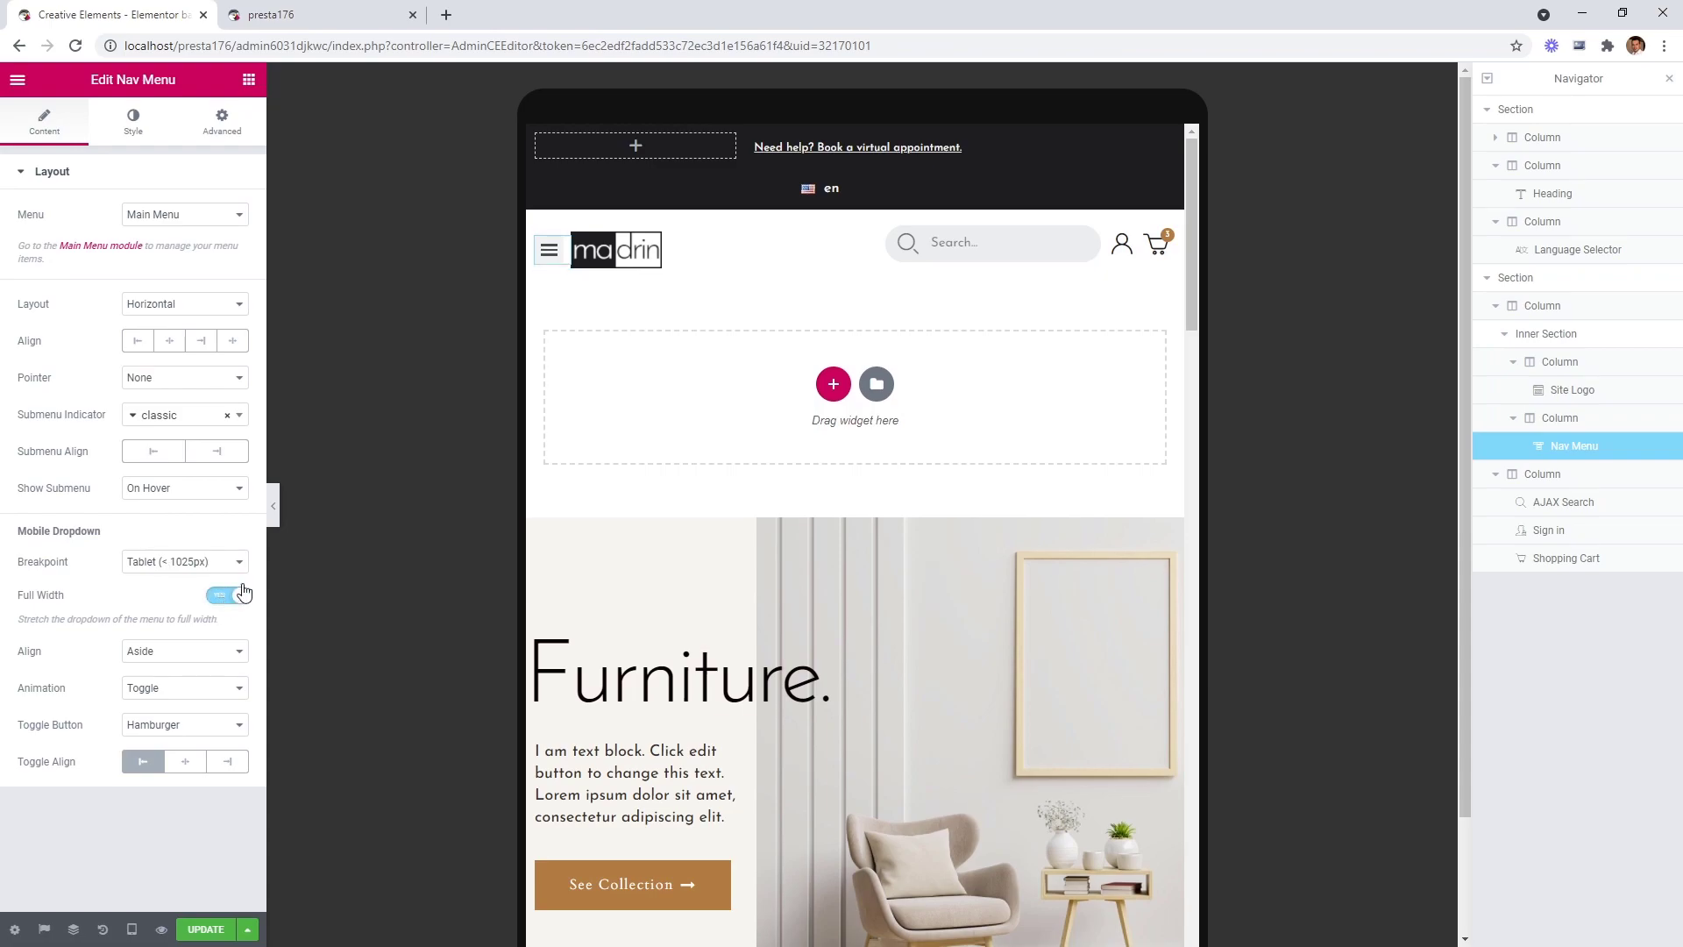
pyautogui.click(543, 261)
pyautogui.click(542, 262)
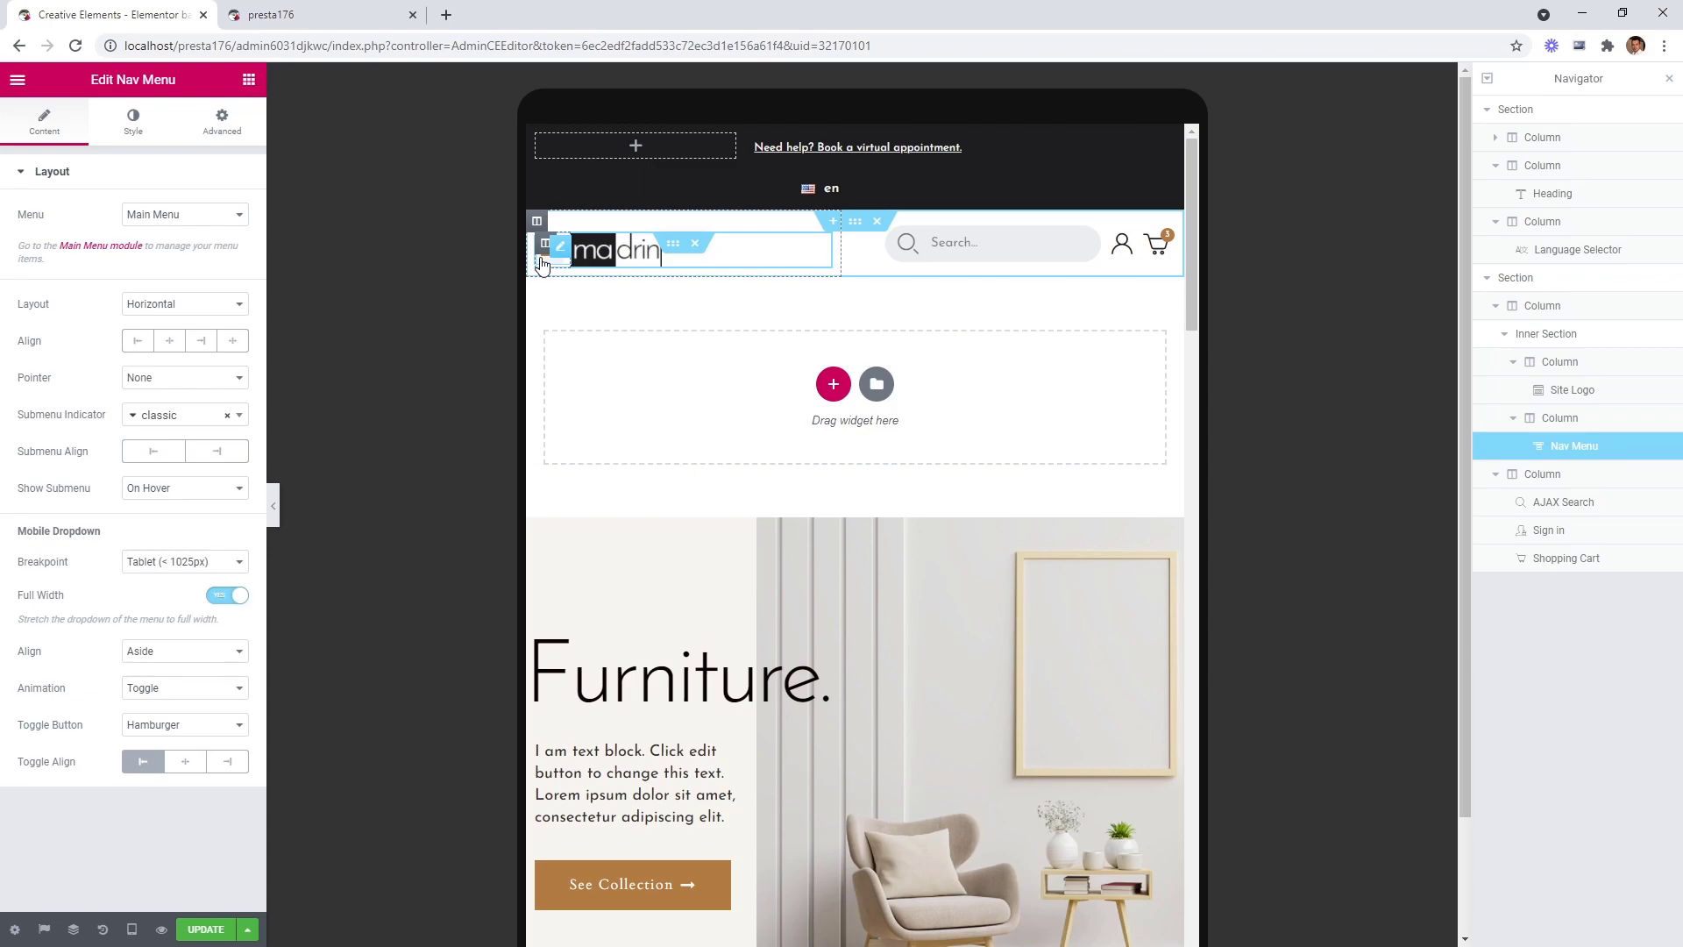
# Style the Nav Menu's toggle button with a white background and a size of 24.
pyautogui.click(136, 123)
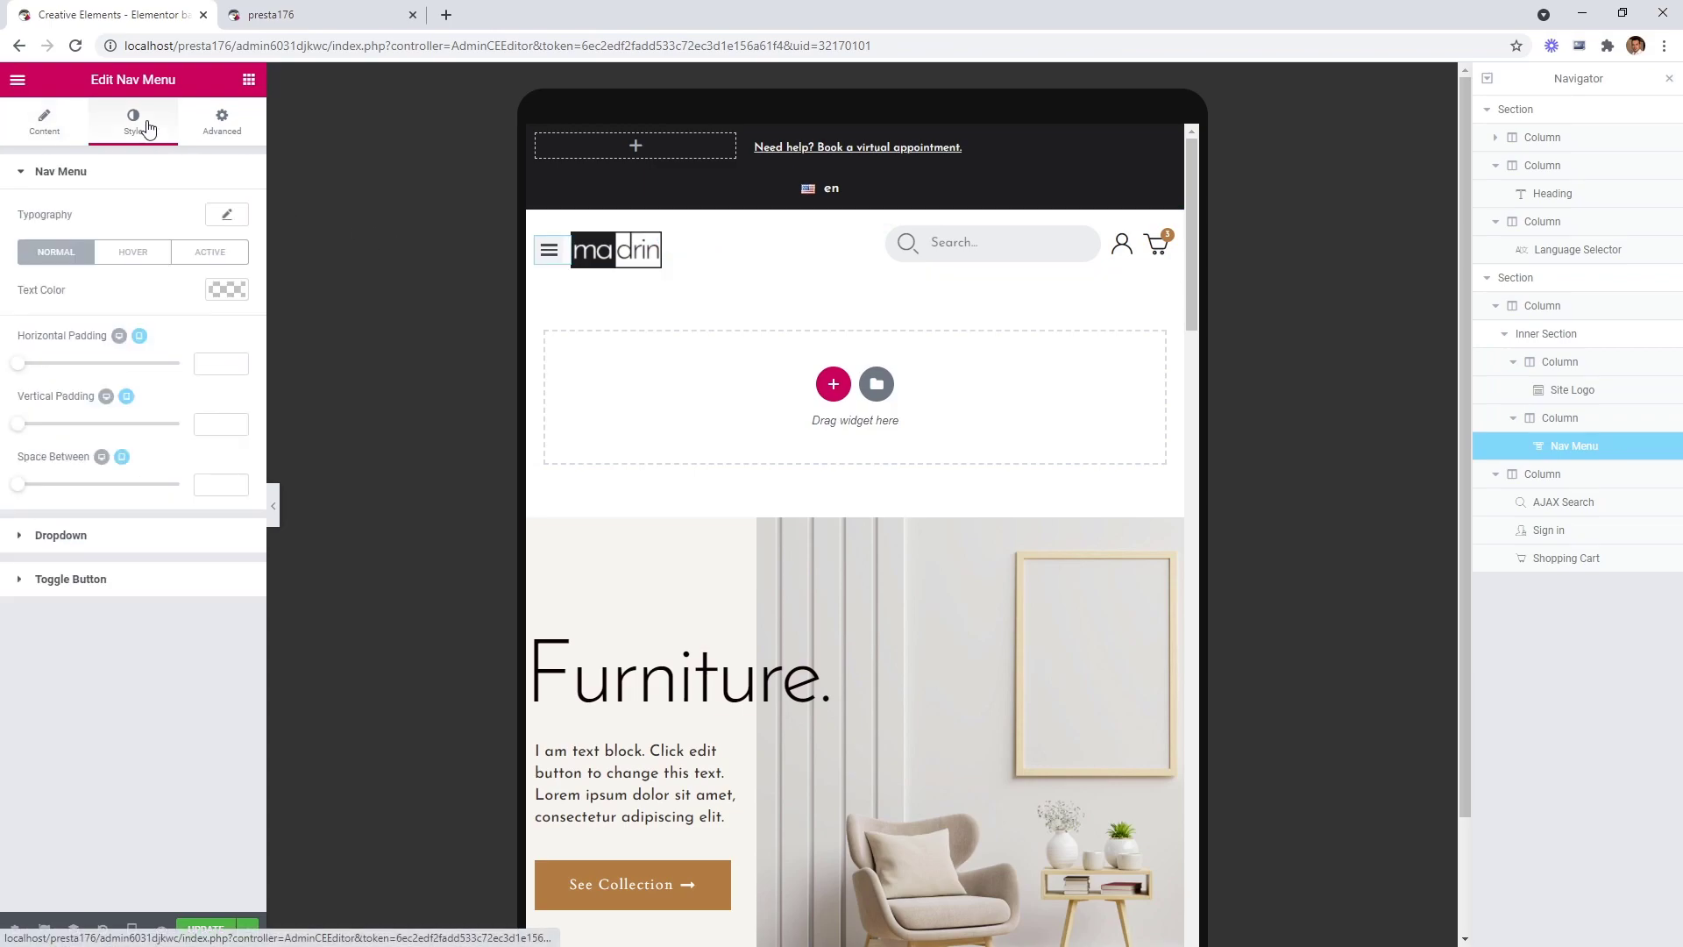
pyautogui.click(124, 577)
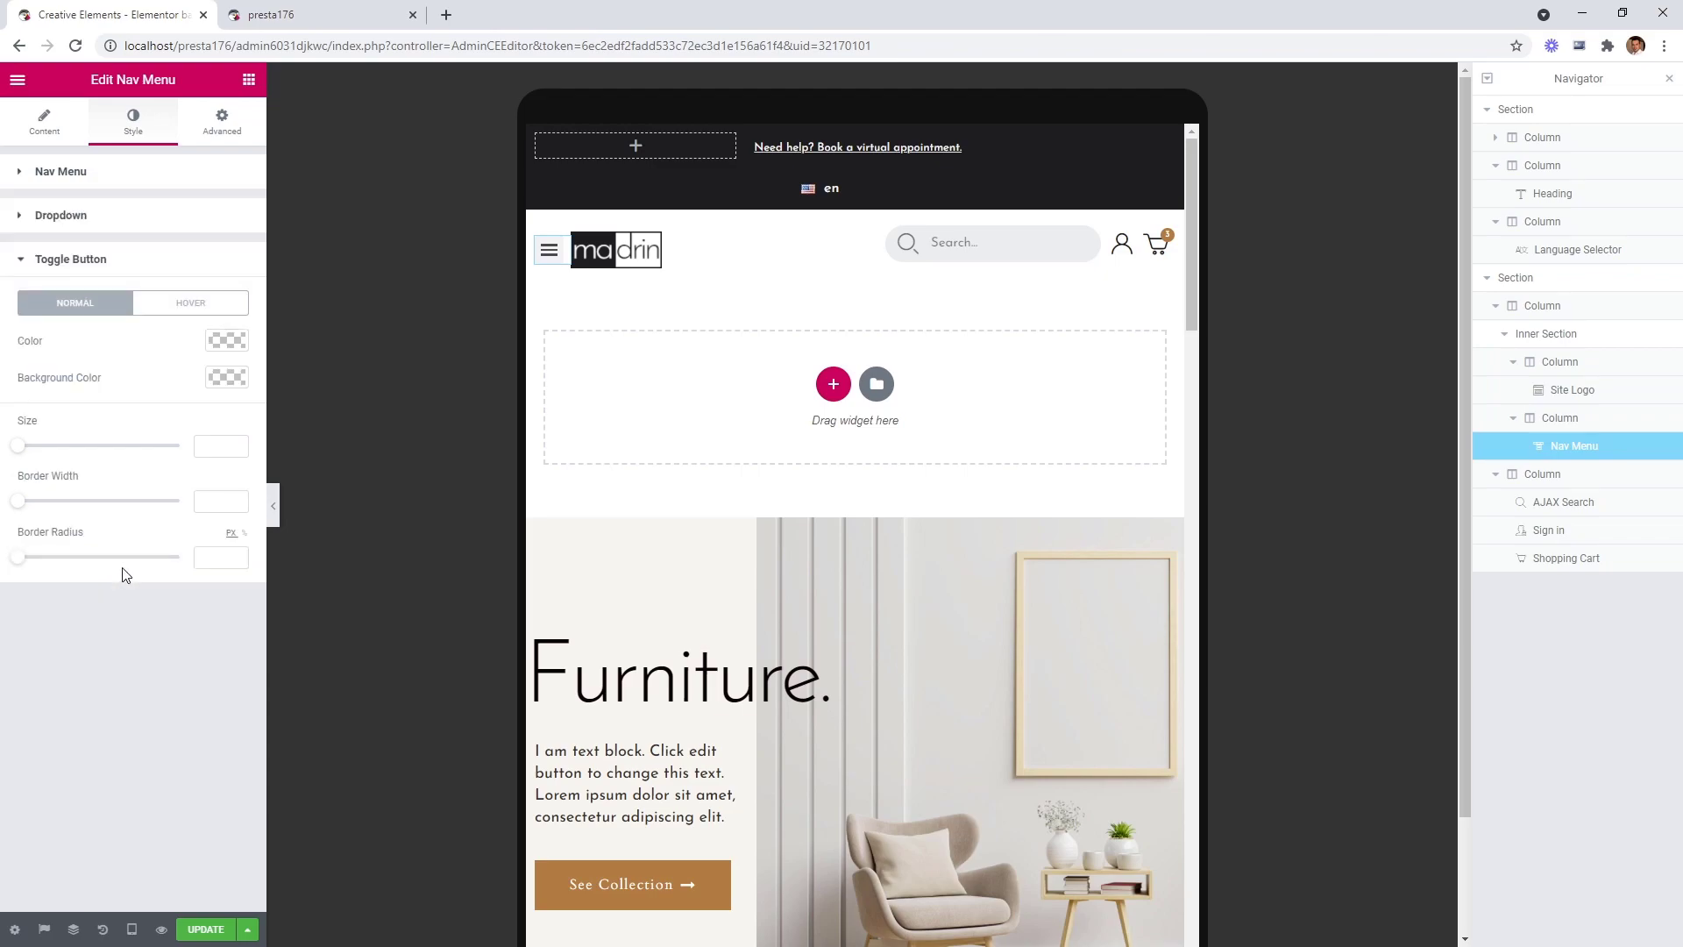
pyautogui.click(226, 377)
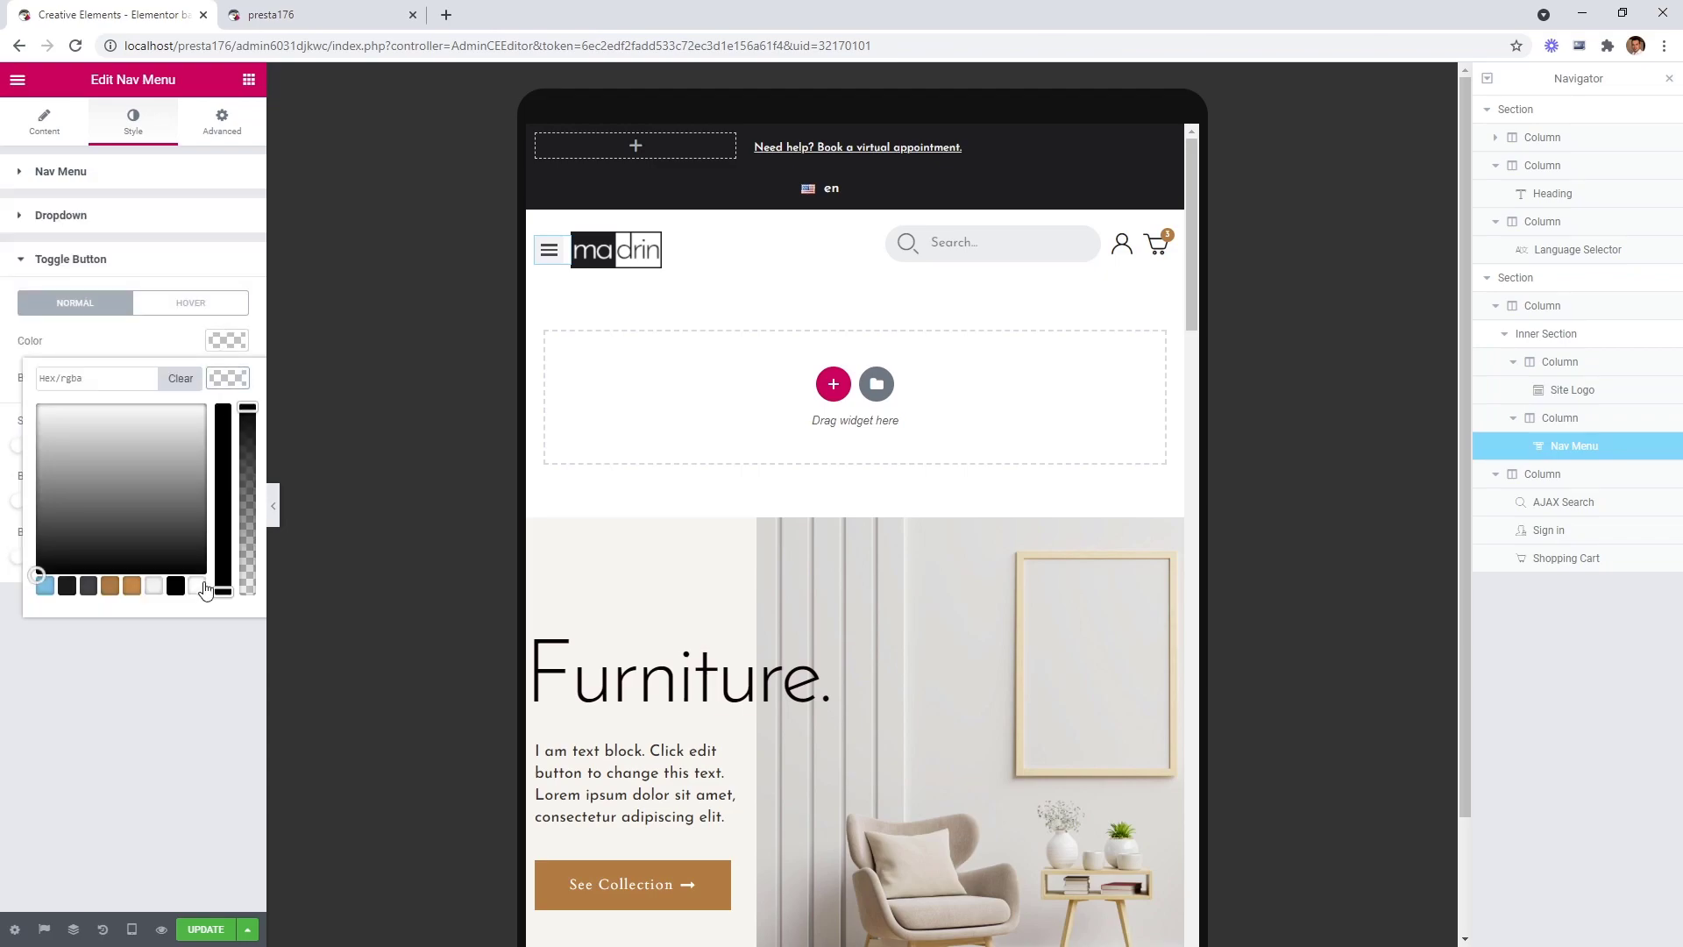
pyautogui.click(200, 586)
pyautogui.click(233, 378)
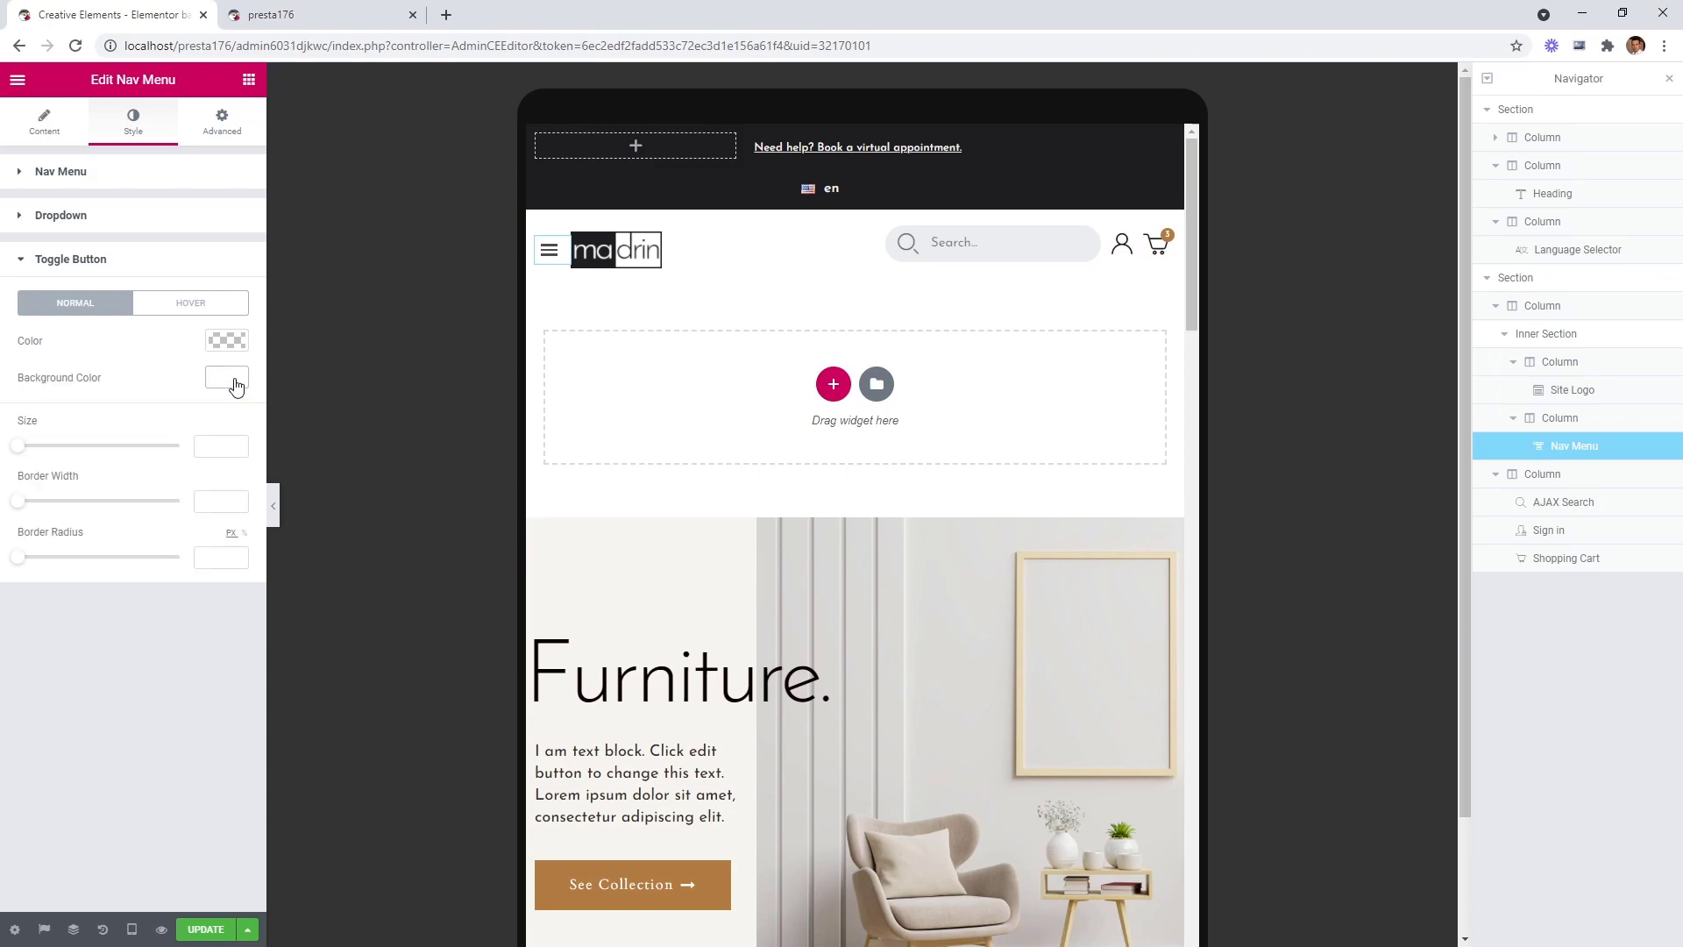
pyautogui.moveTo(19, 450); pyautogui.dragTo(37, 451)
# Expand the hamburger menu and set its dropdown's tablet vertical padding to 14.
pyautogui.click(549, 258)
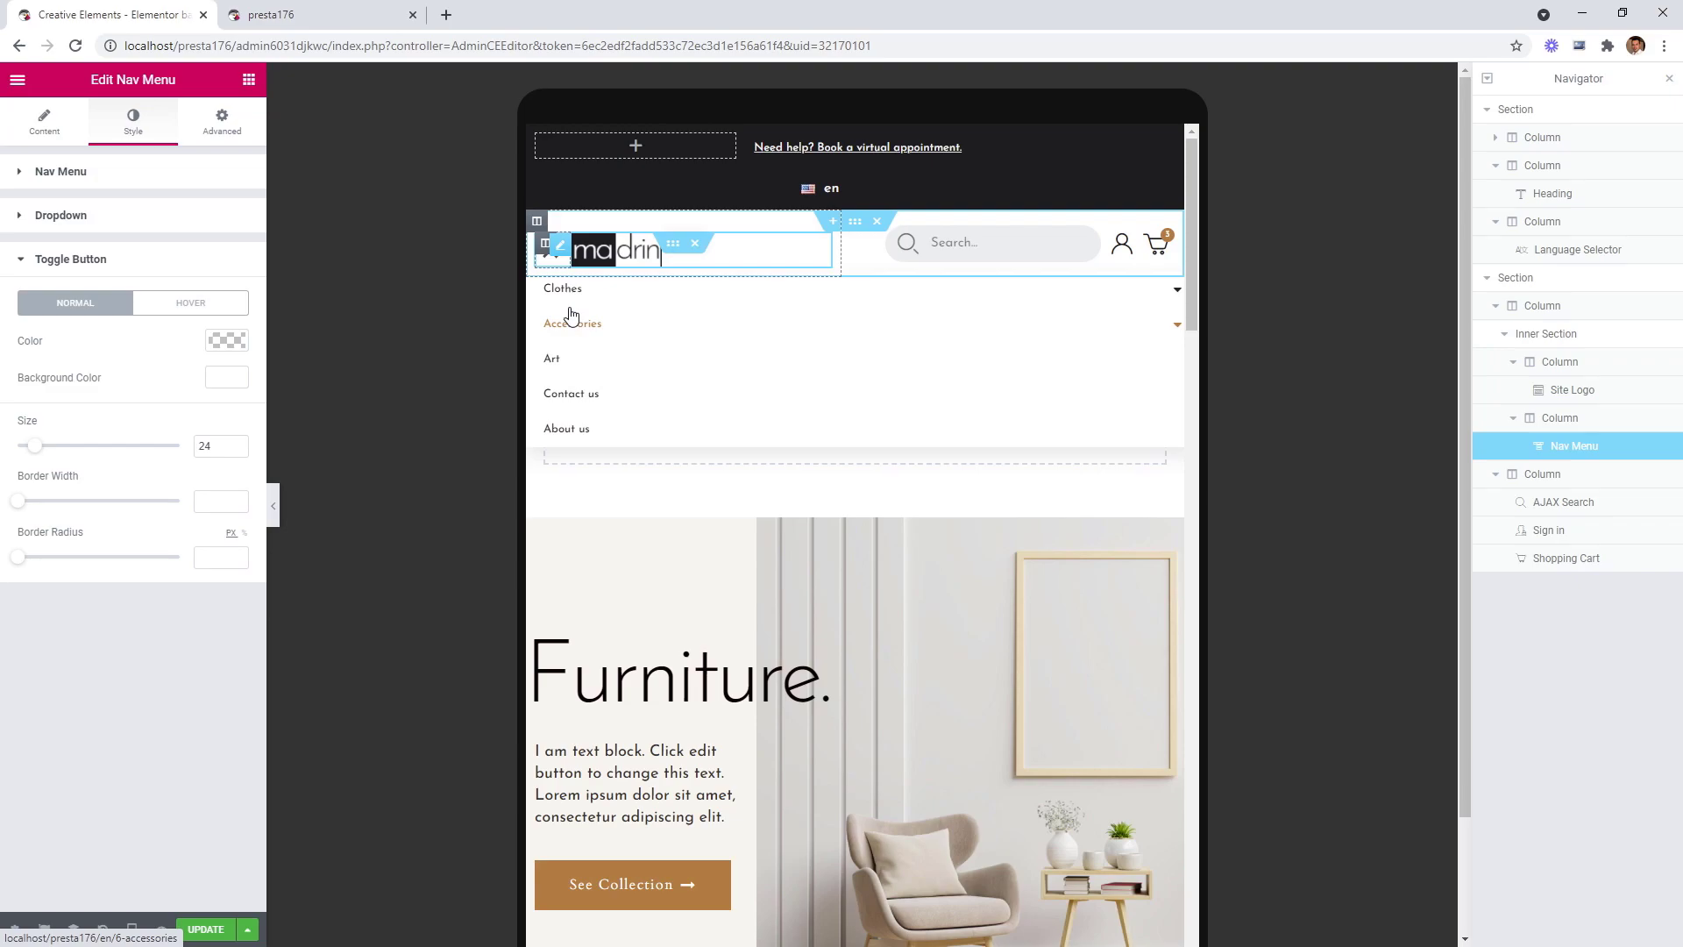
pyautogui.click(131, 223)
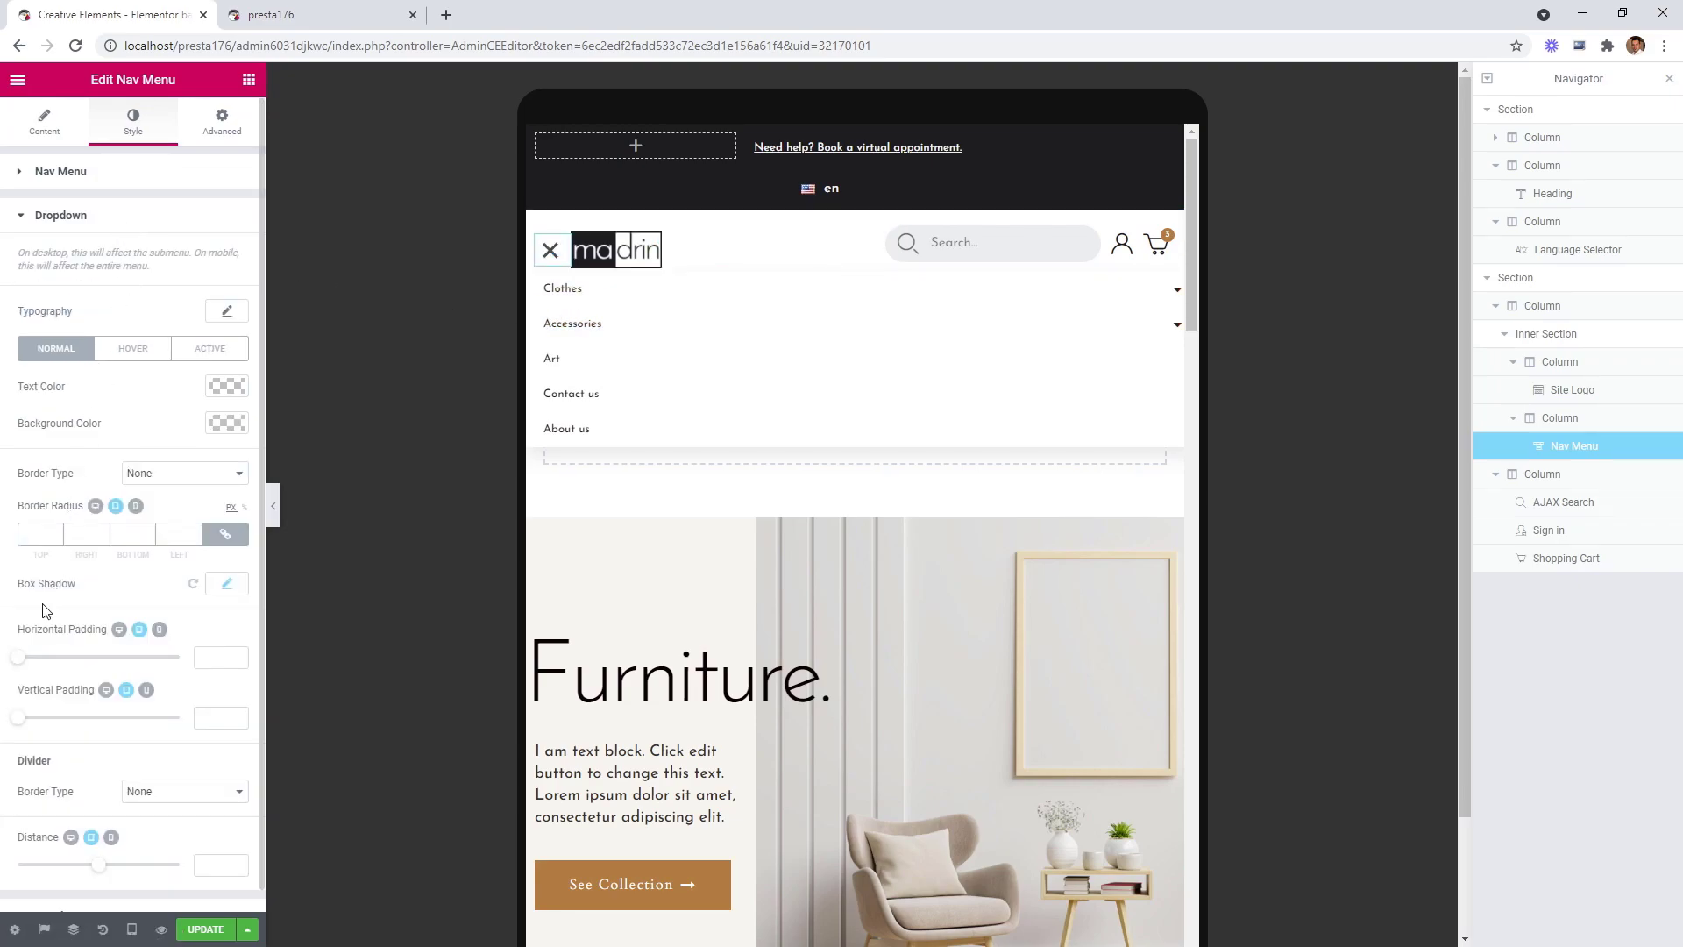
pyautogui.moveTo(18, 719); pyautogui.dragTo(61, 723)
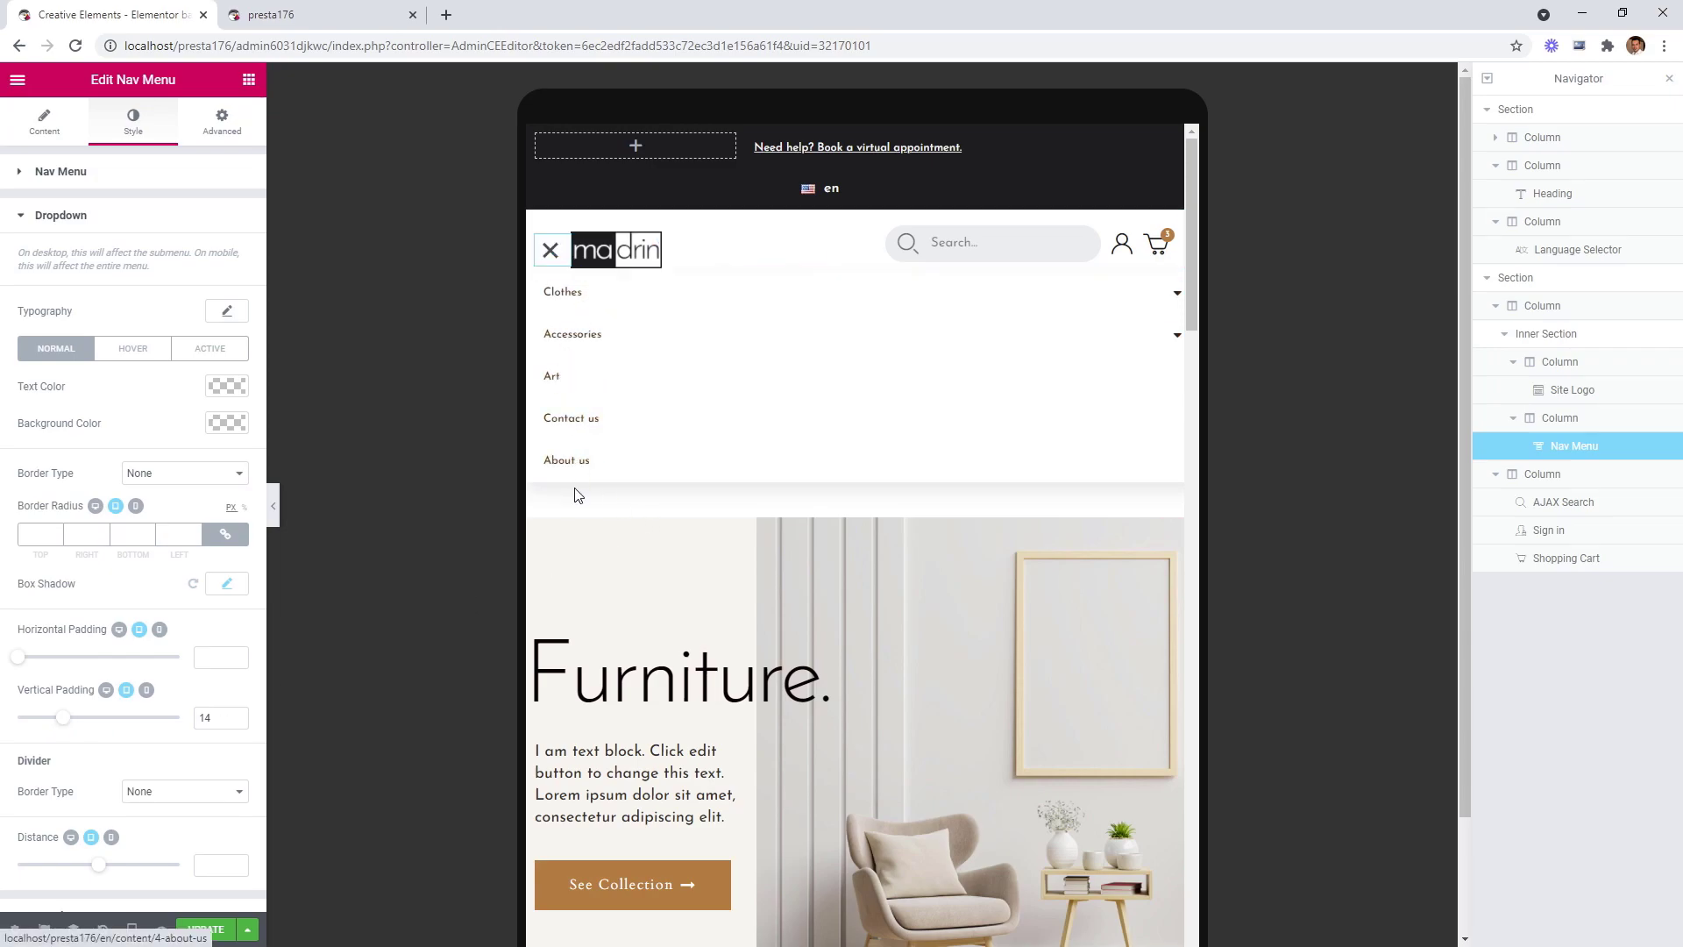
# Preview the tablet header and test the hamburger menu, expanding the Clothes and Accessories submenus.
pyautogui.click(274, 511)
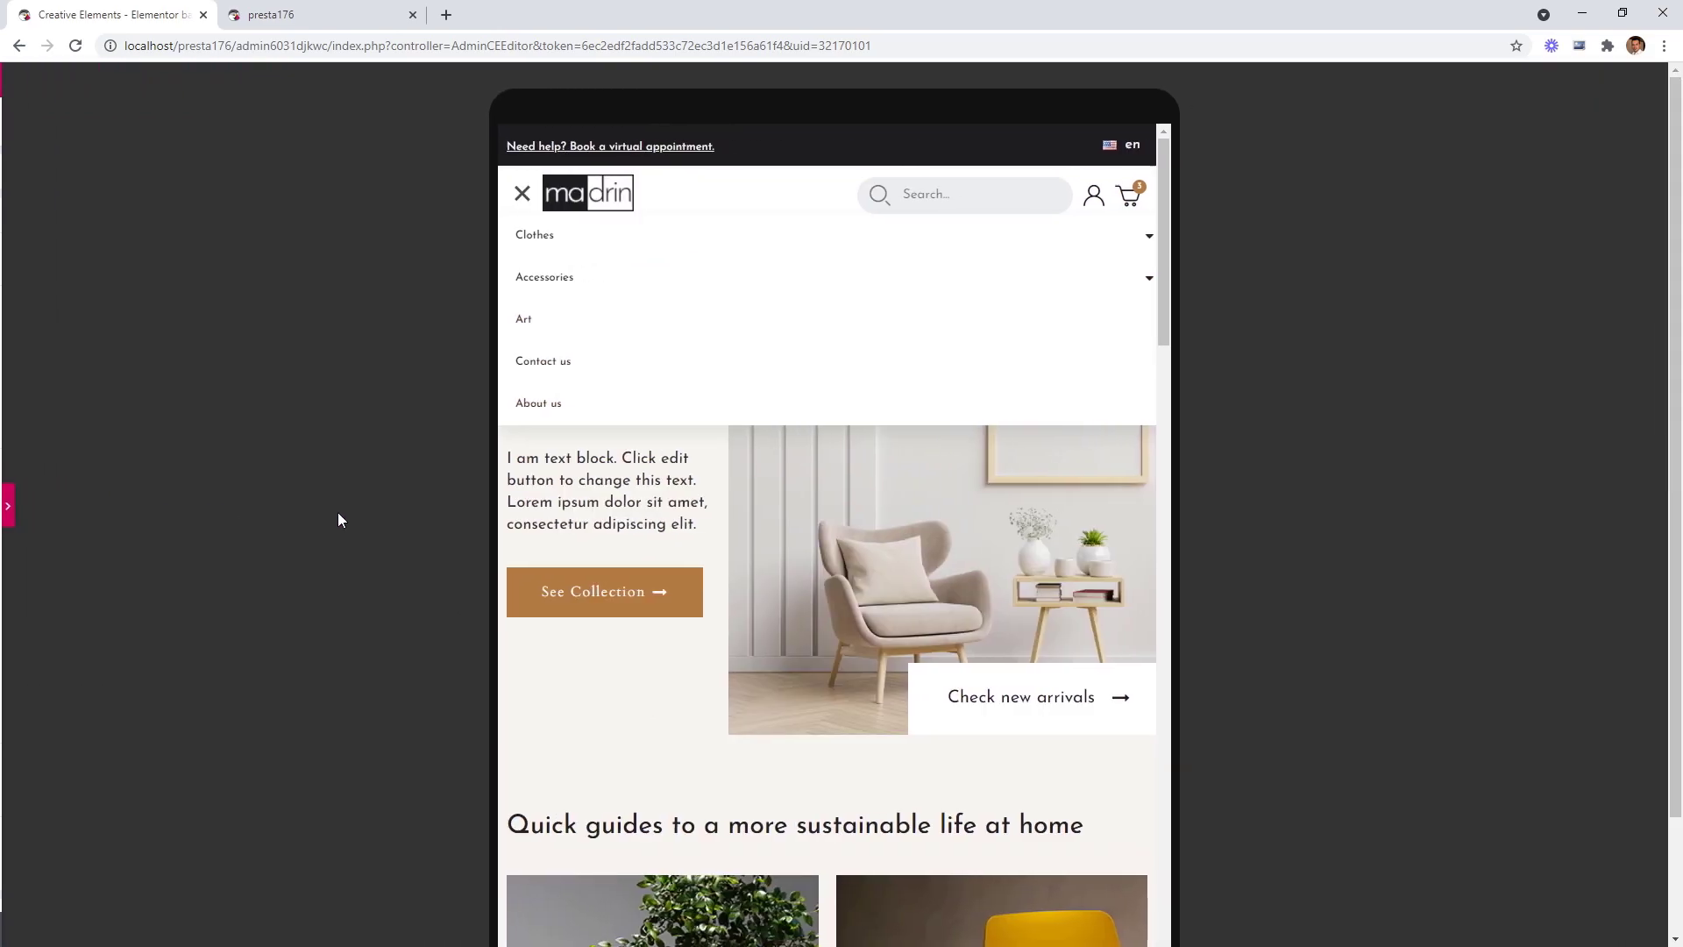
pyautogui.click(1151, 240)
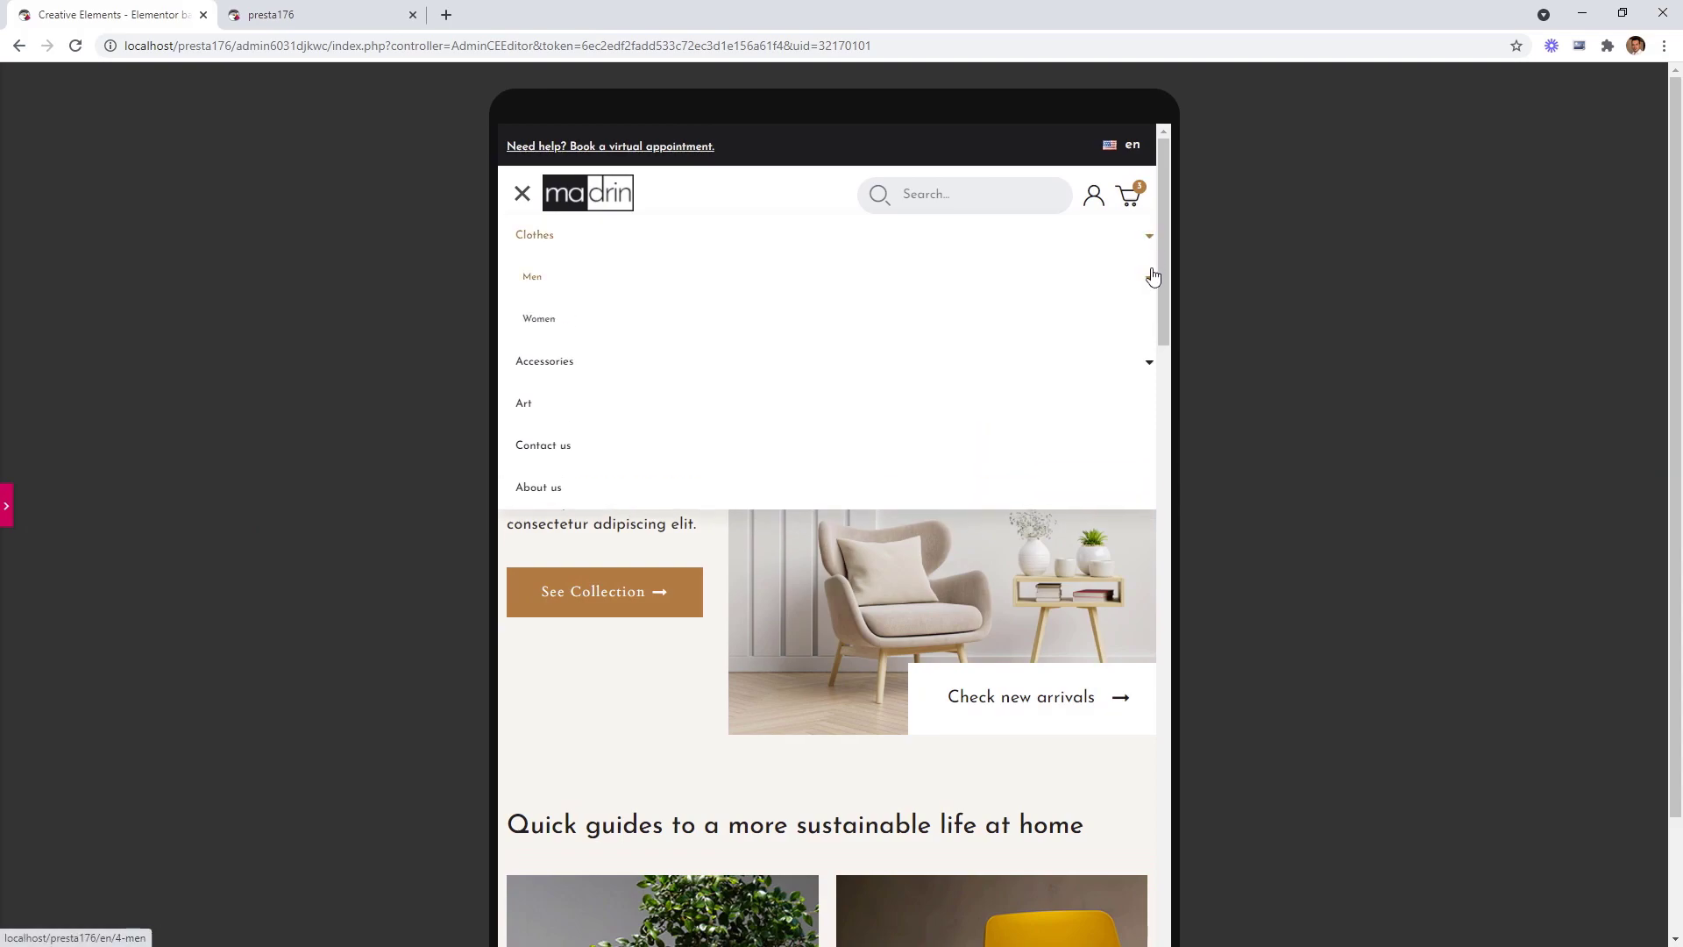
pyautogui.click(1149, 363)
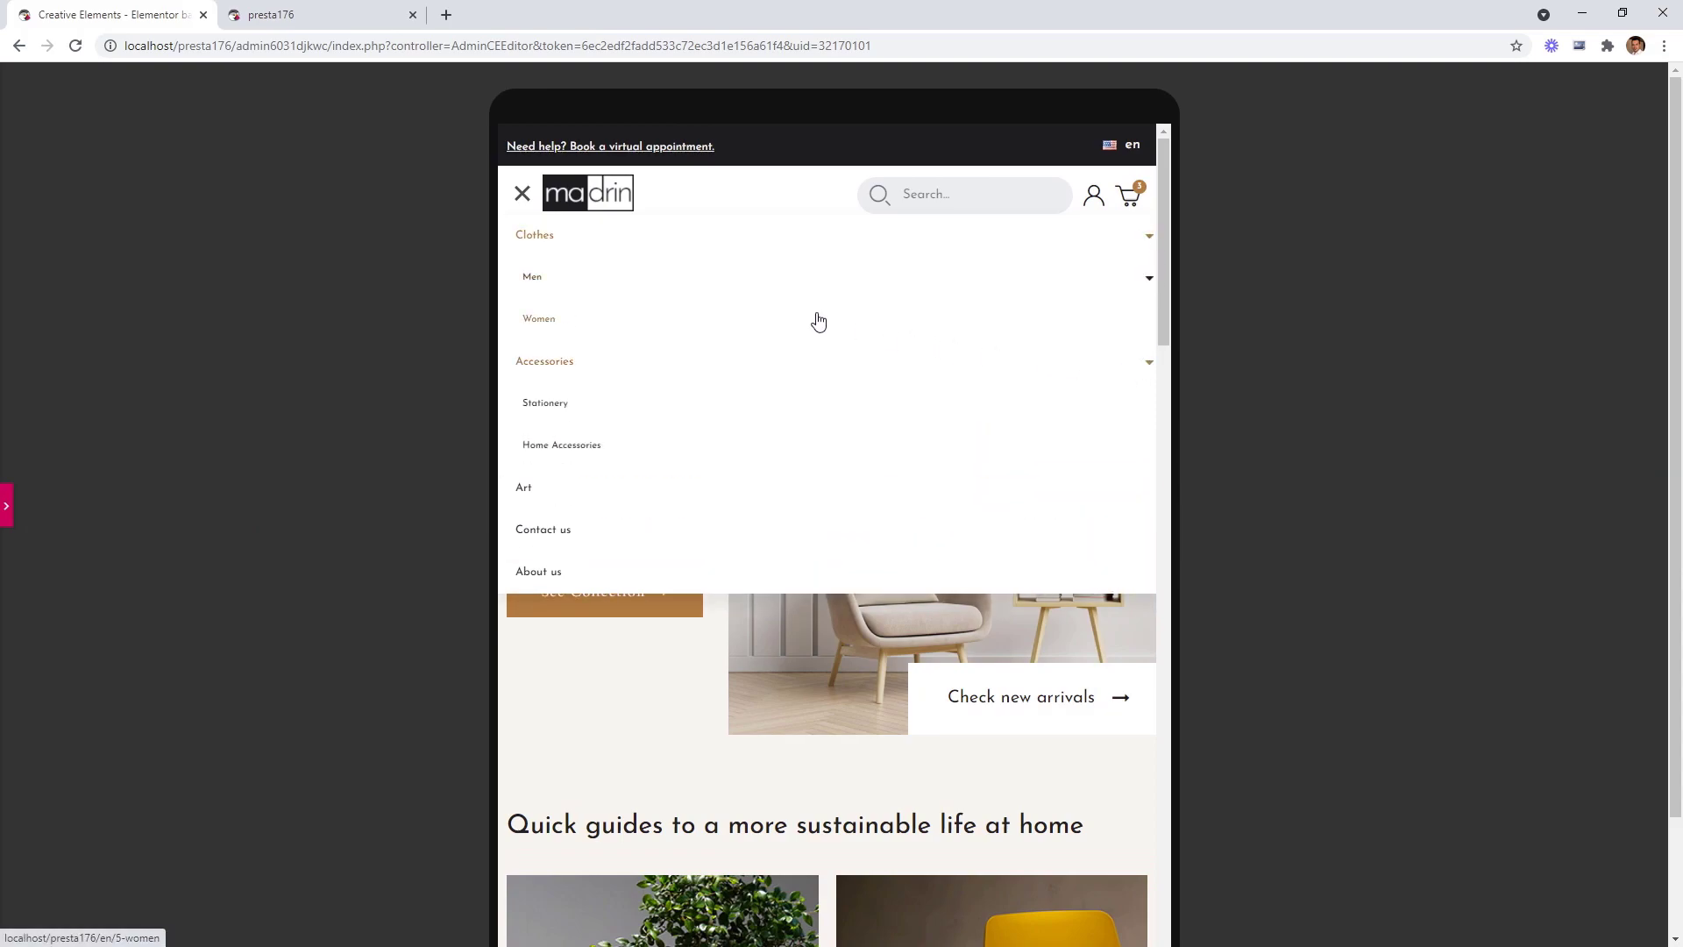
pyautogui.click(519, 195)
pyautogui.click(523, 197)
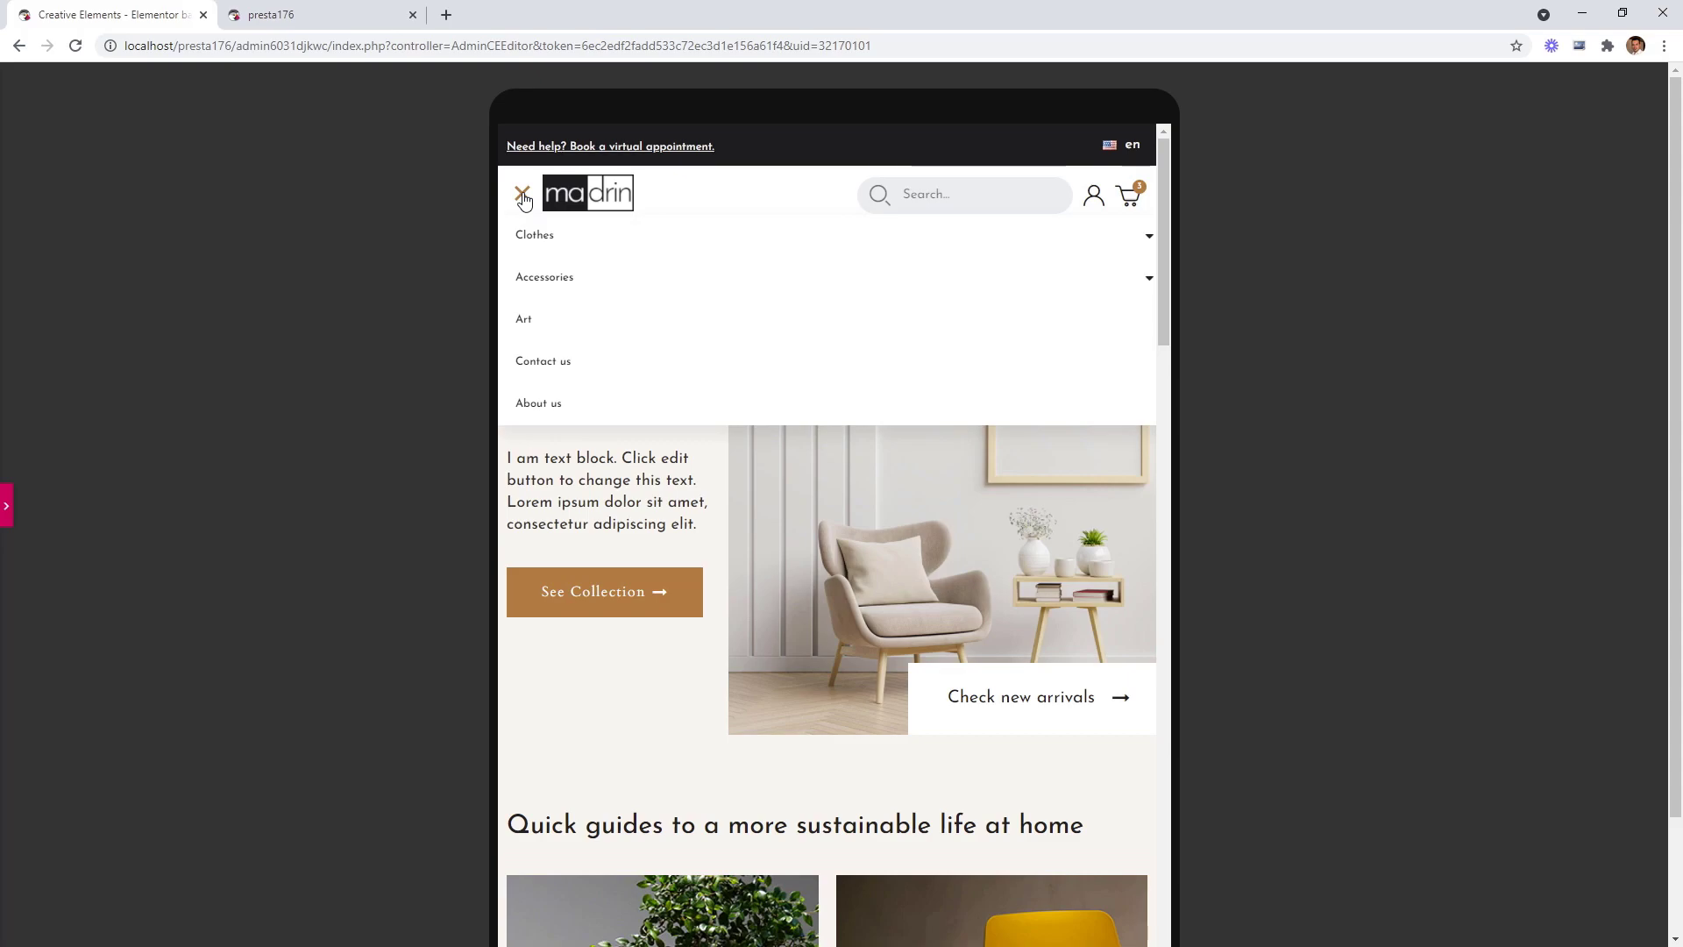
pyautogui.click(520, 194)
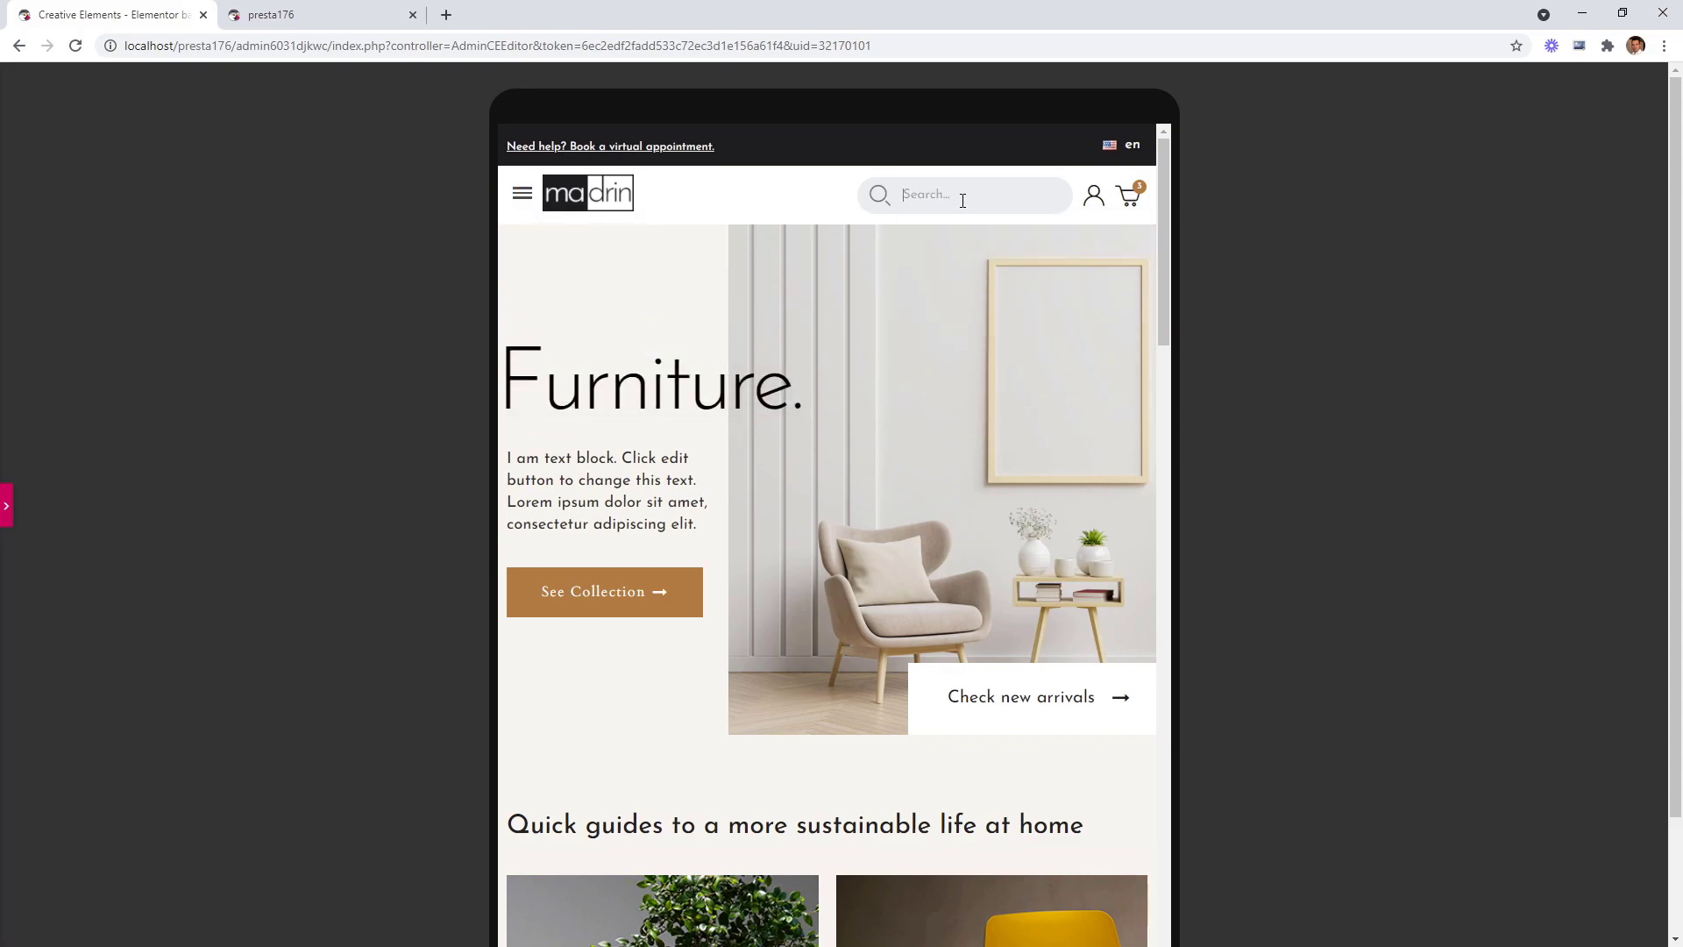
# Test the header search with "summer", clear it, and check the shopping cart sidebar.
pyautogui.write('summer')
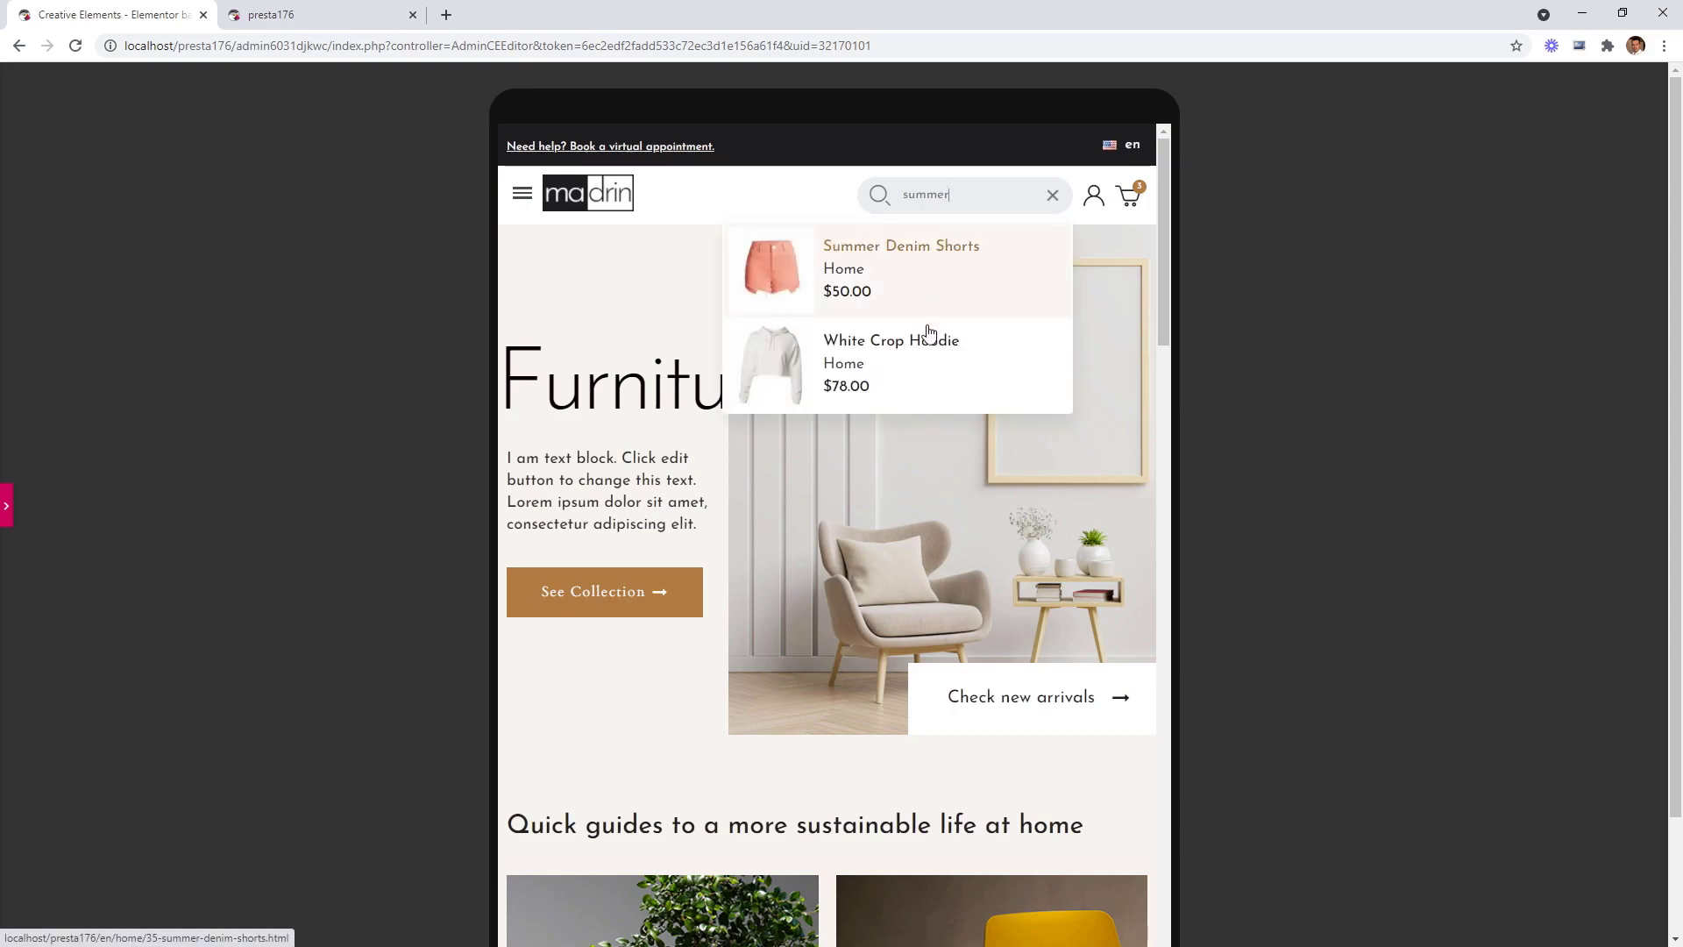
pyautogui.click(775, 195)
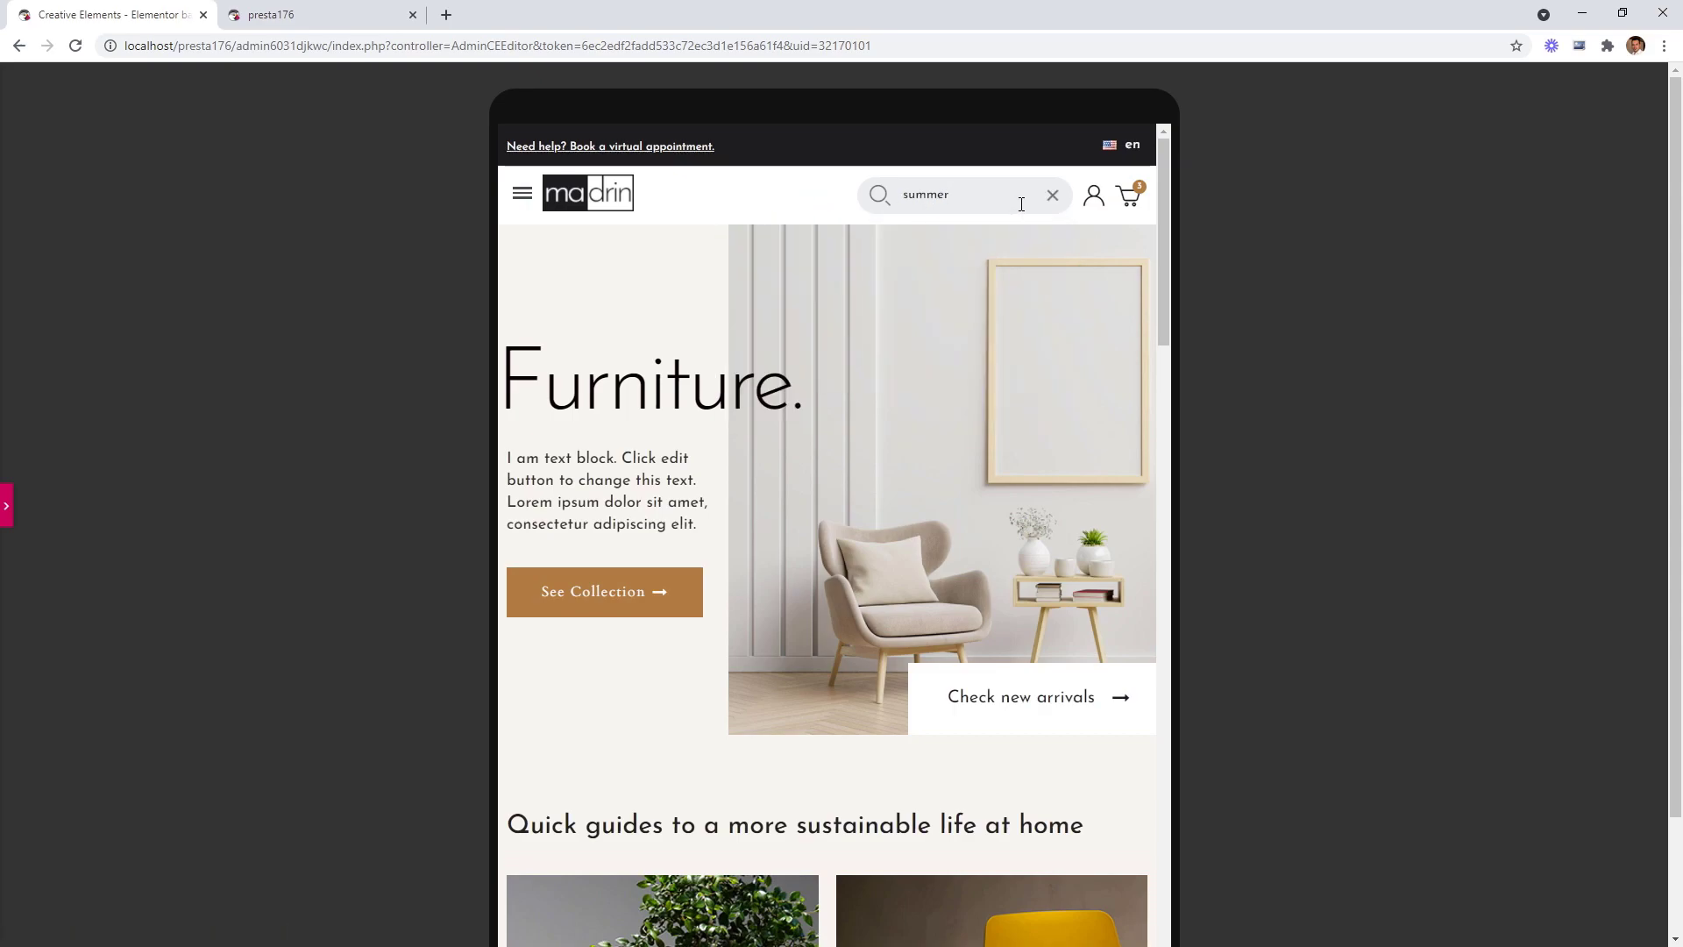
pyautogui.click(1054, 197)
pyautogui.click(1053, 194)
pyautogui.click(1128, 201)
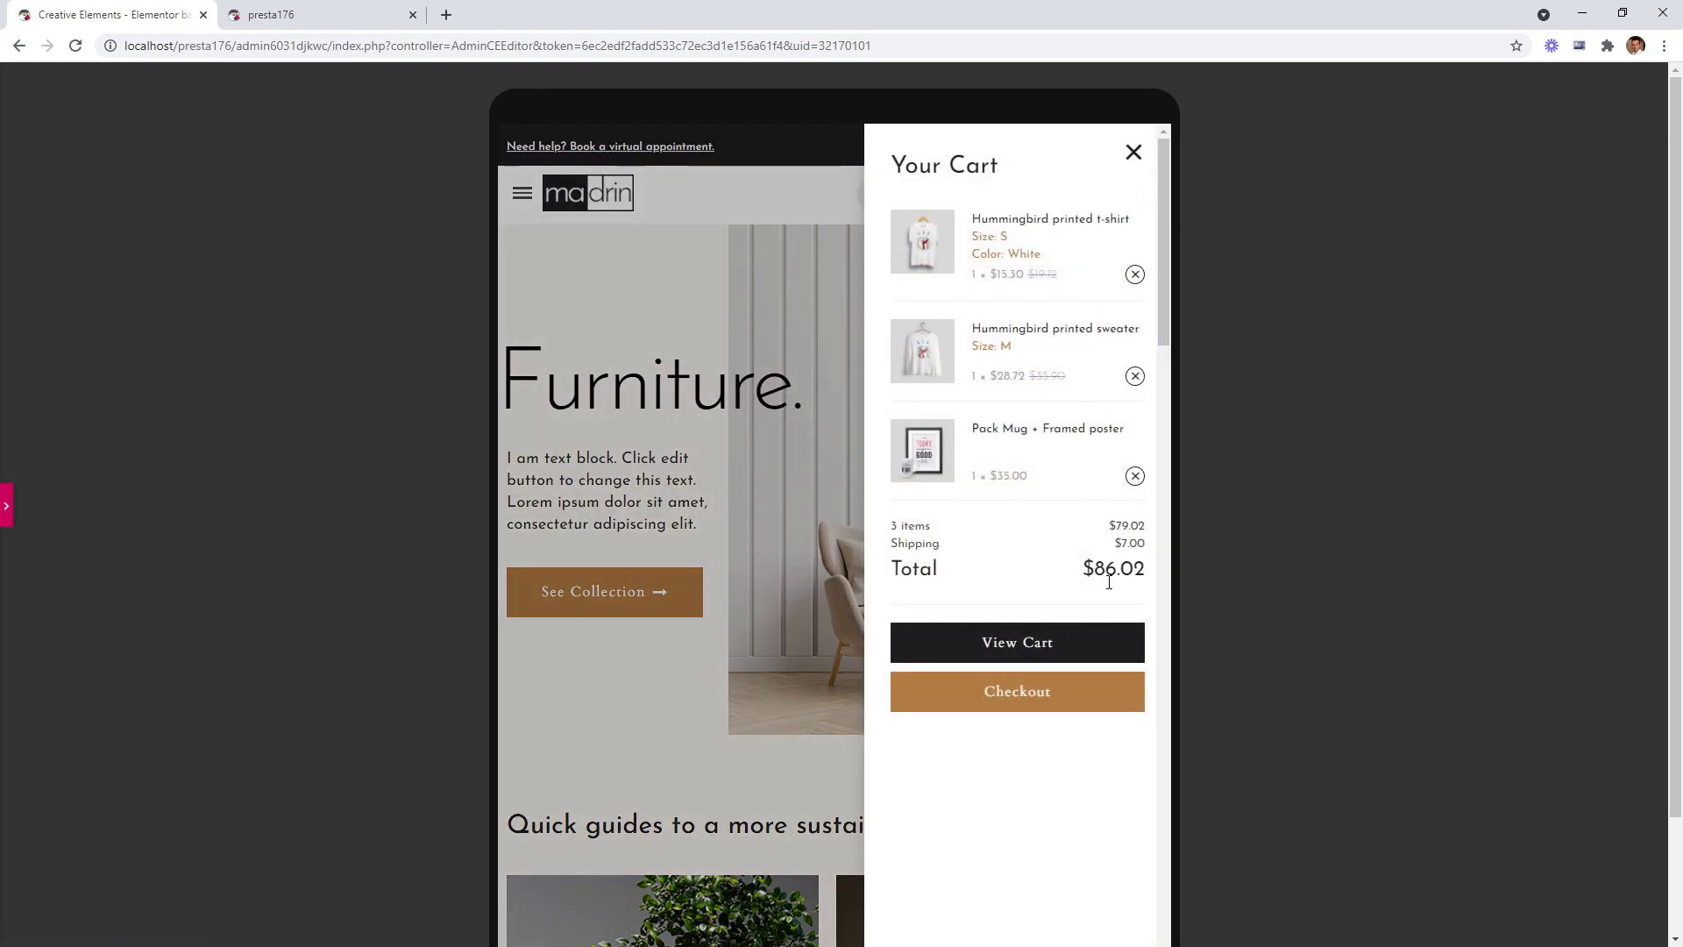
pyautogui.click(1133, 155)
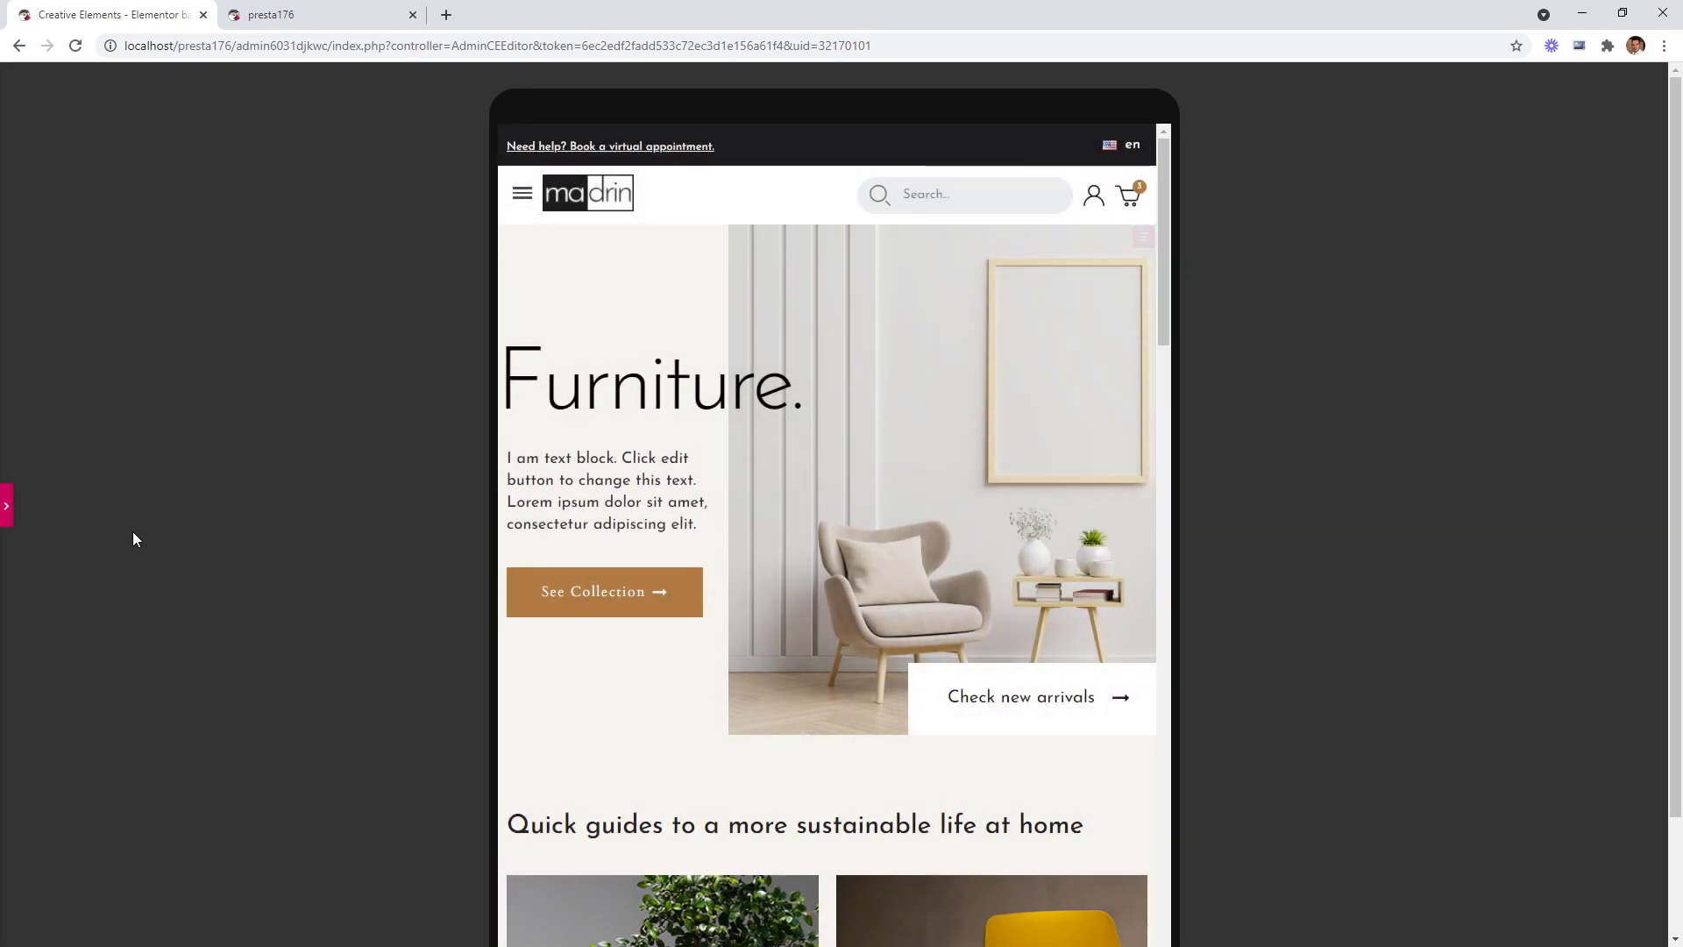
# Switch the responsive mode to Mobile and preview the header.
pyautogui.click(11, 507)
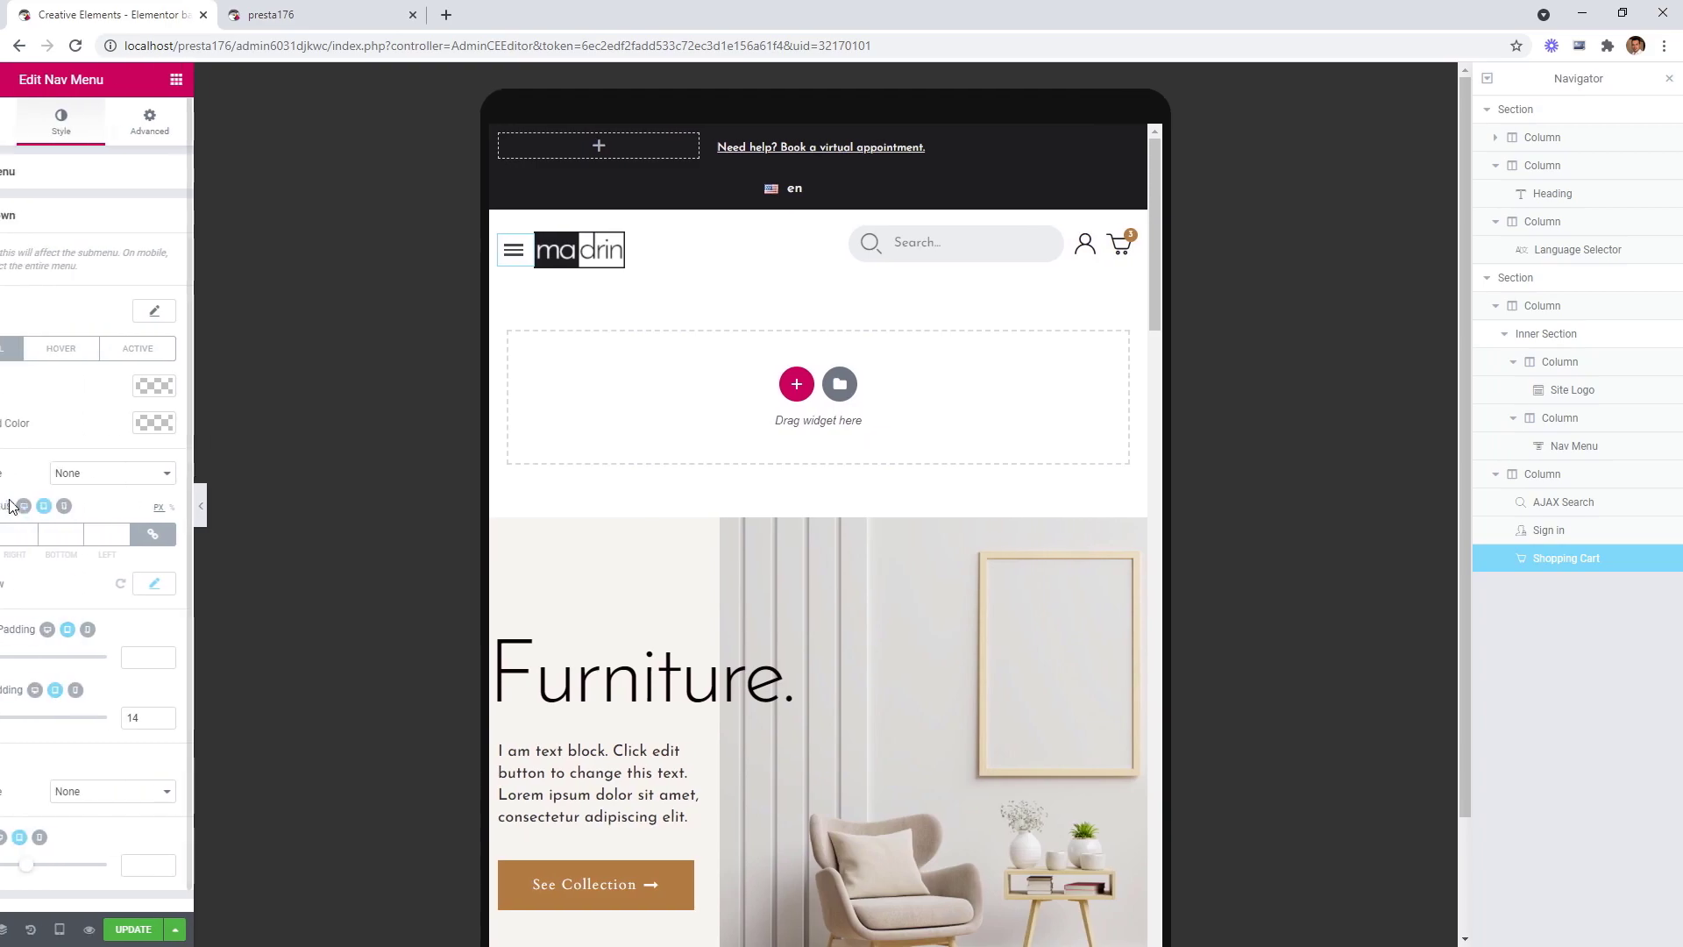
pyautogui.click(132, 930)
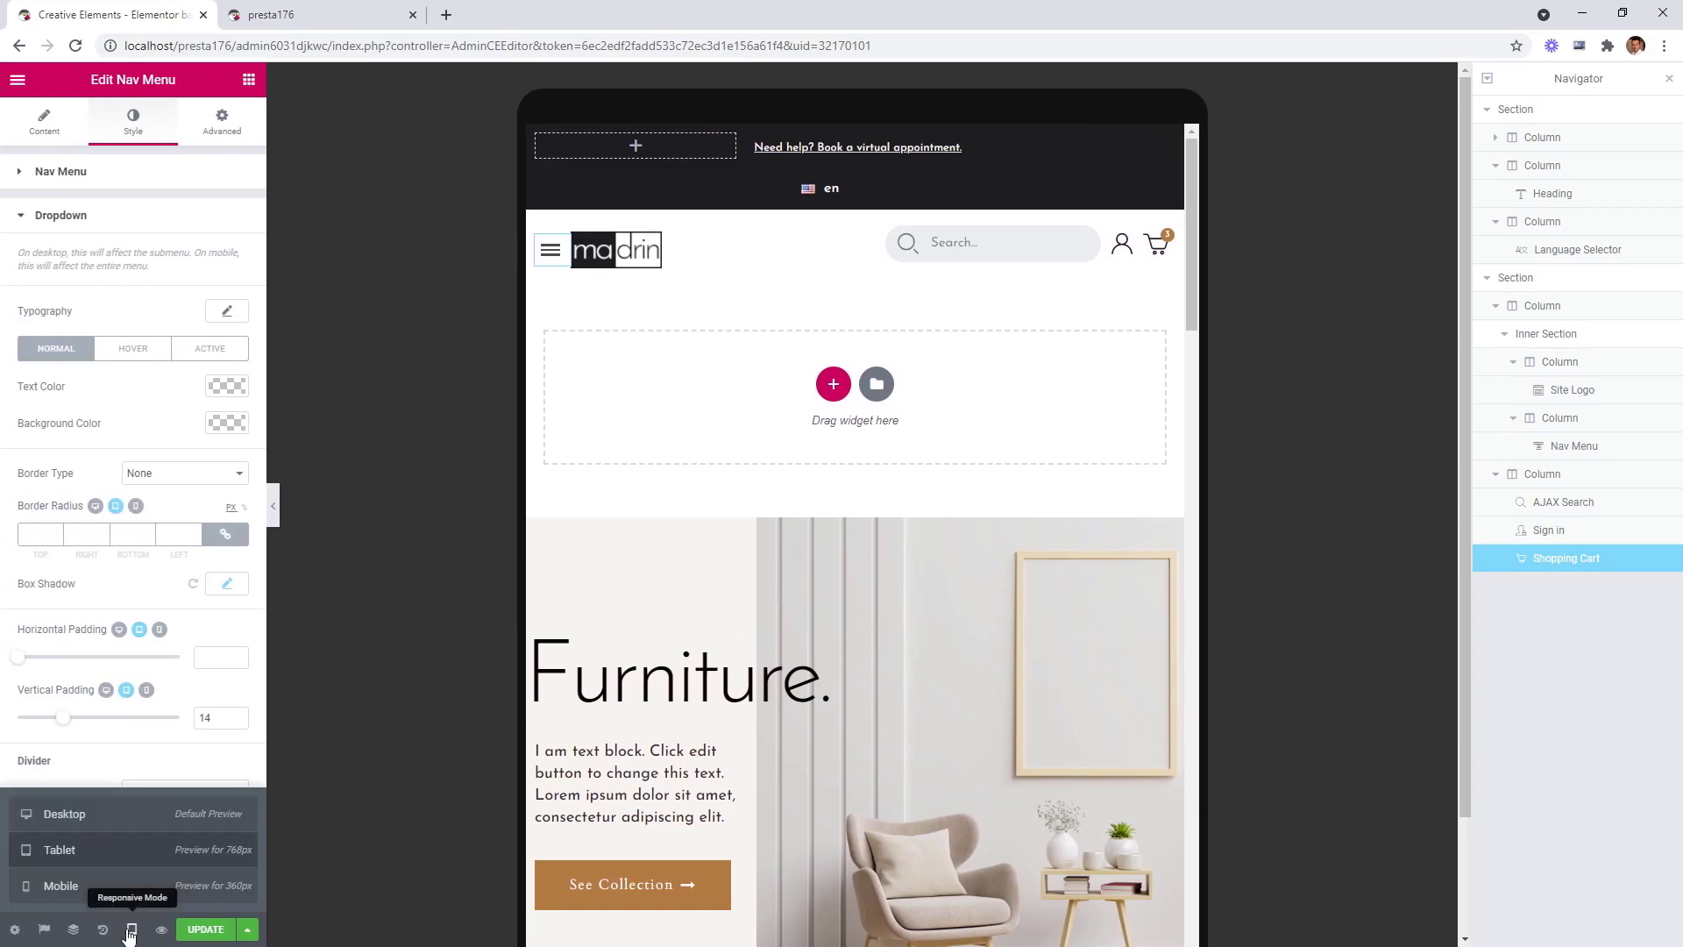
pyautogui.click(93, 888)
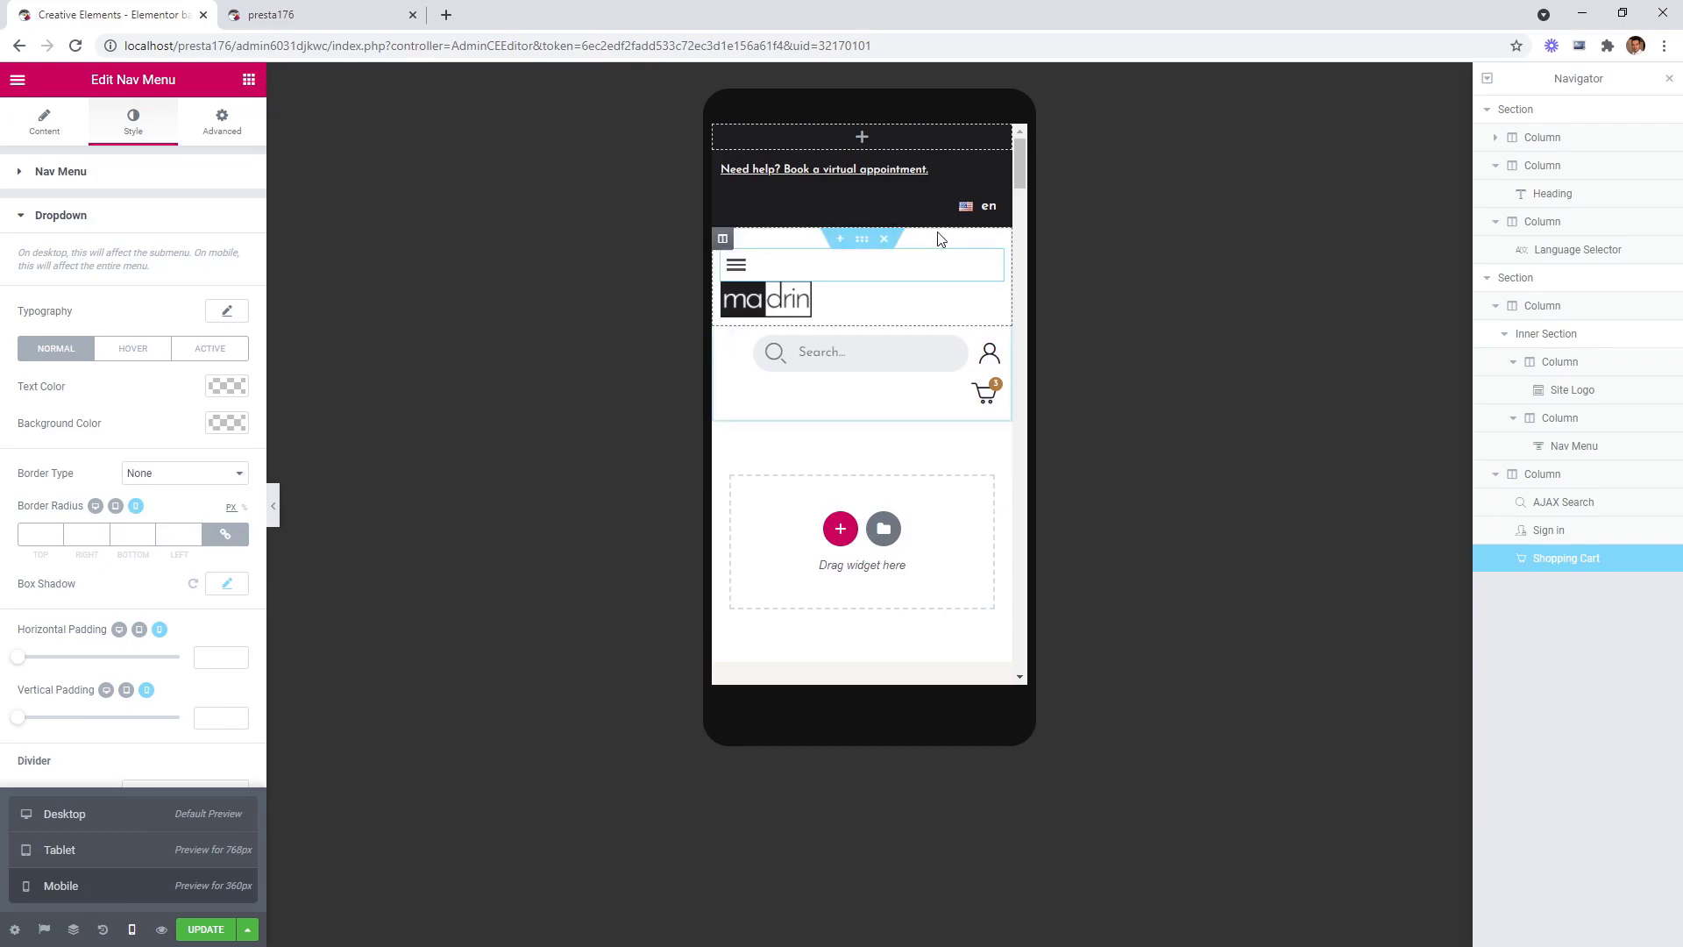
pyautogui.click(274, 505)
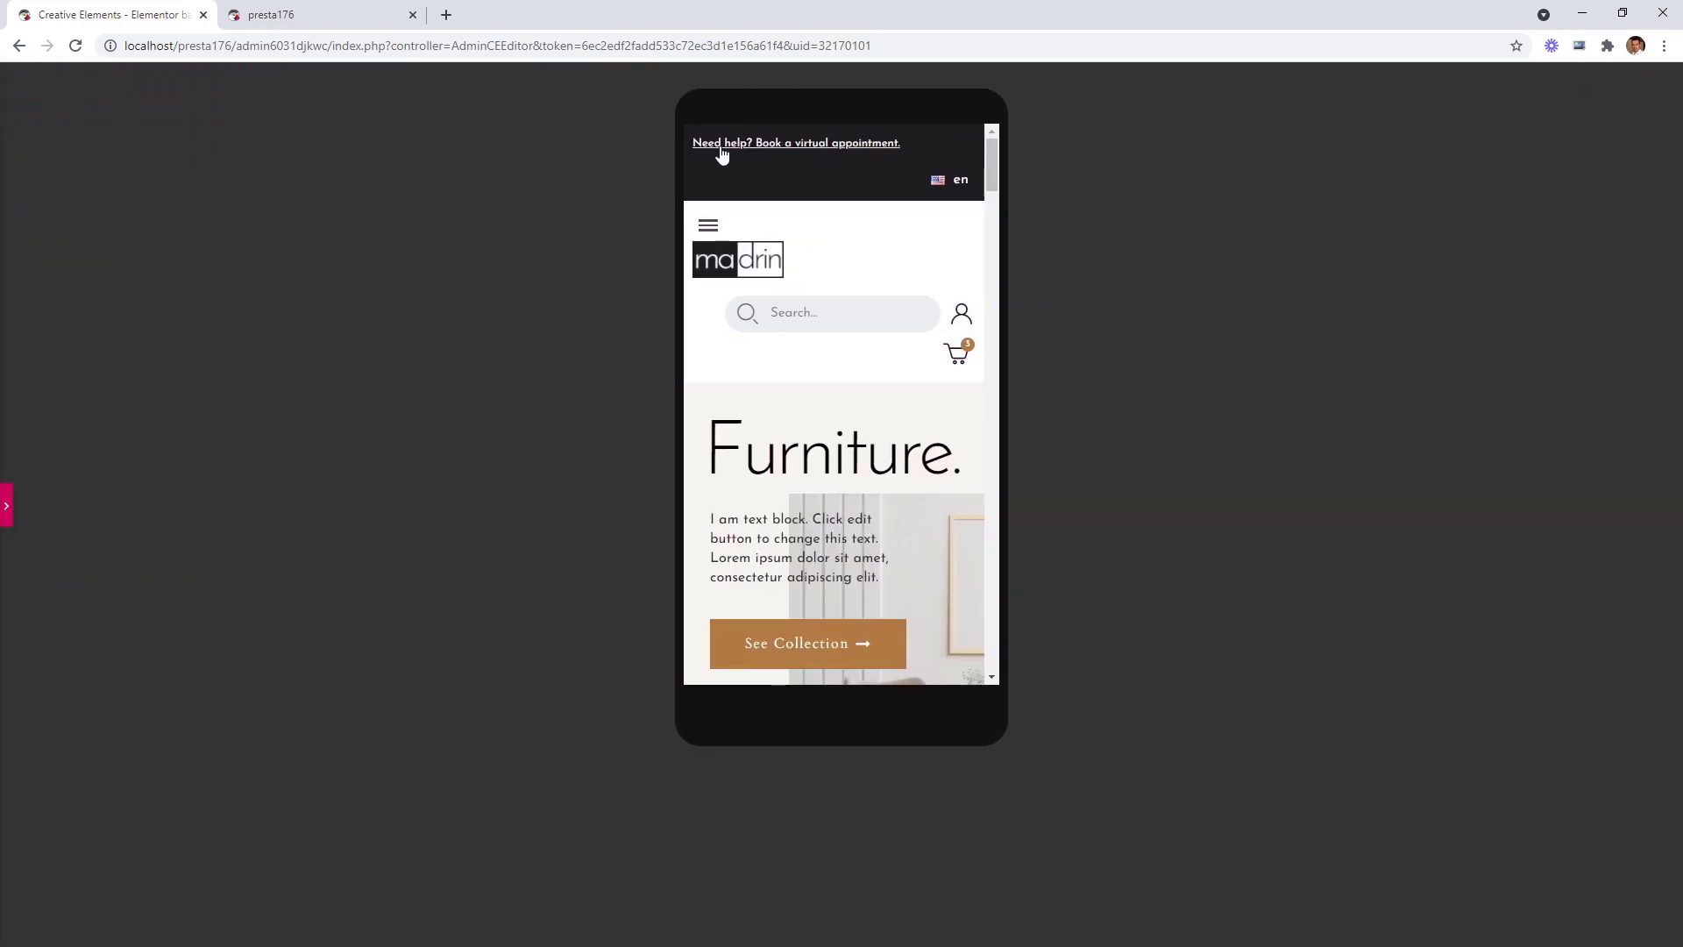
pyautogui.click(943, 180)
pyautogui.click(7, 506)
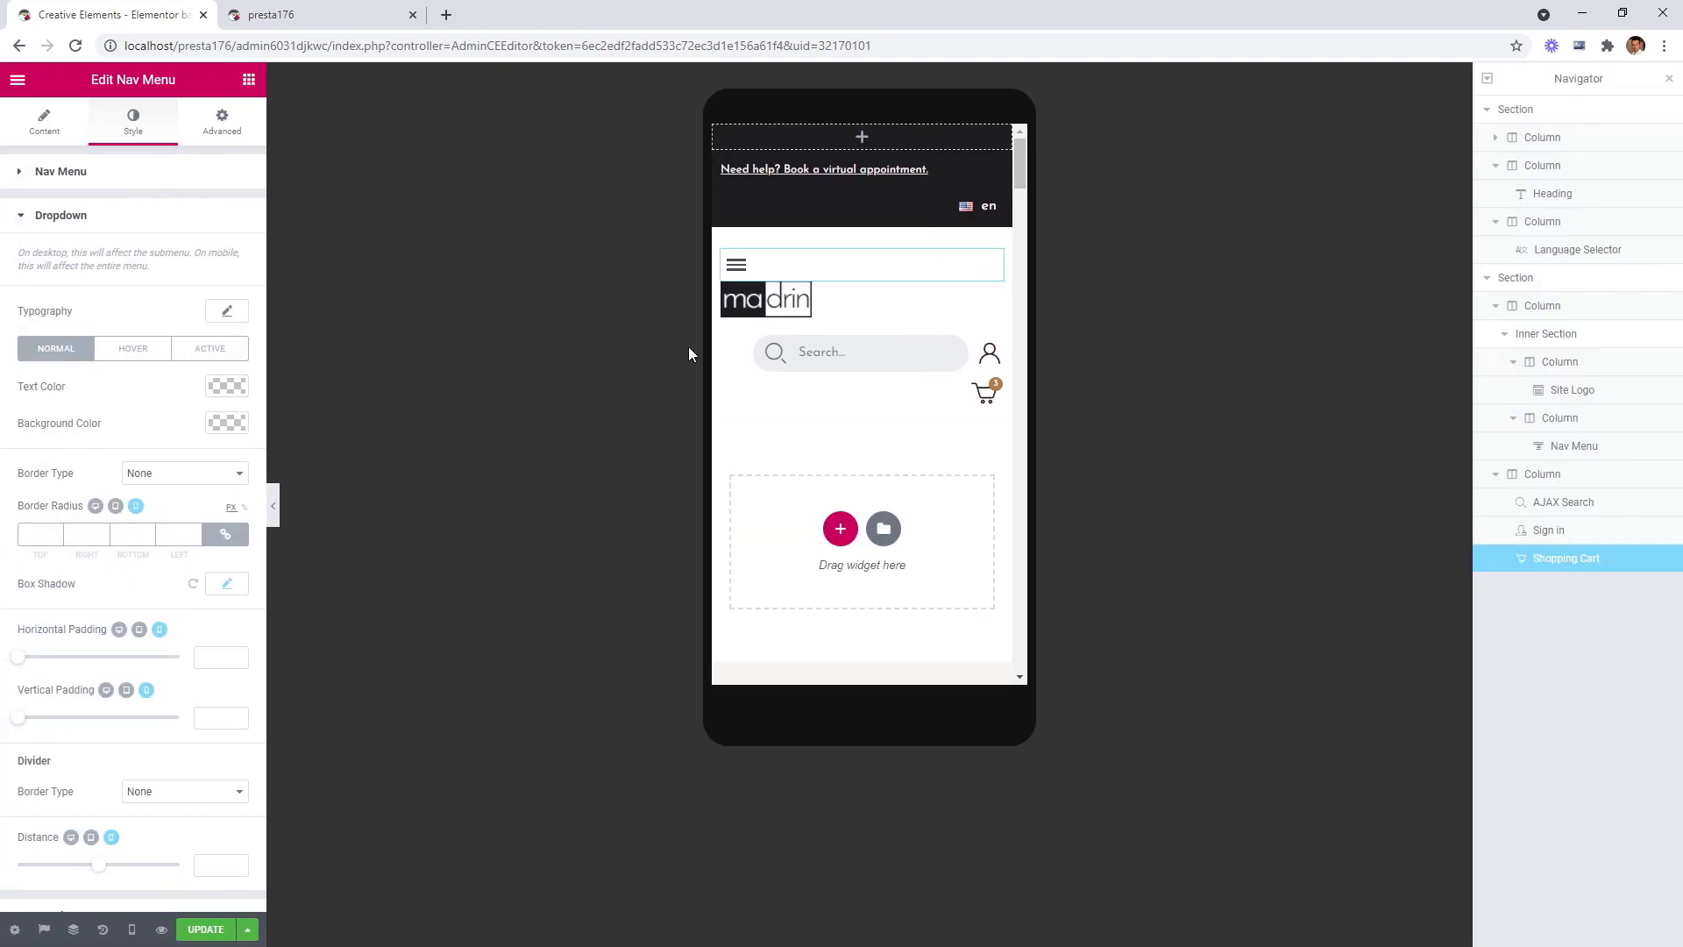
# Set the Heading column's mobile width to 80%, and fine-tune it stepwise to 75%.
pyautogui.click(722, 161)
pyautogui.click(219, 212)
pyautogui.write('80')
pyautogui.click(235, 219)
pyautogui.click(235, 218)
pyautogui.click(235, 219)
pyautogui.click(234, 218)
pyautogui.click(235, 218)
pyautogui.click(235, 218)
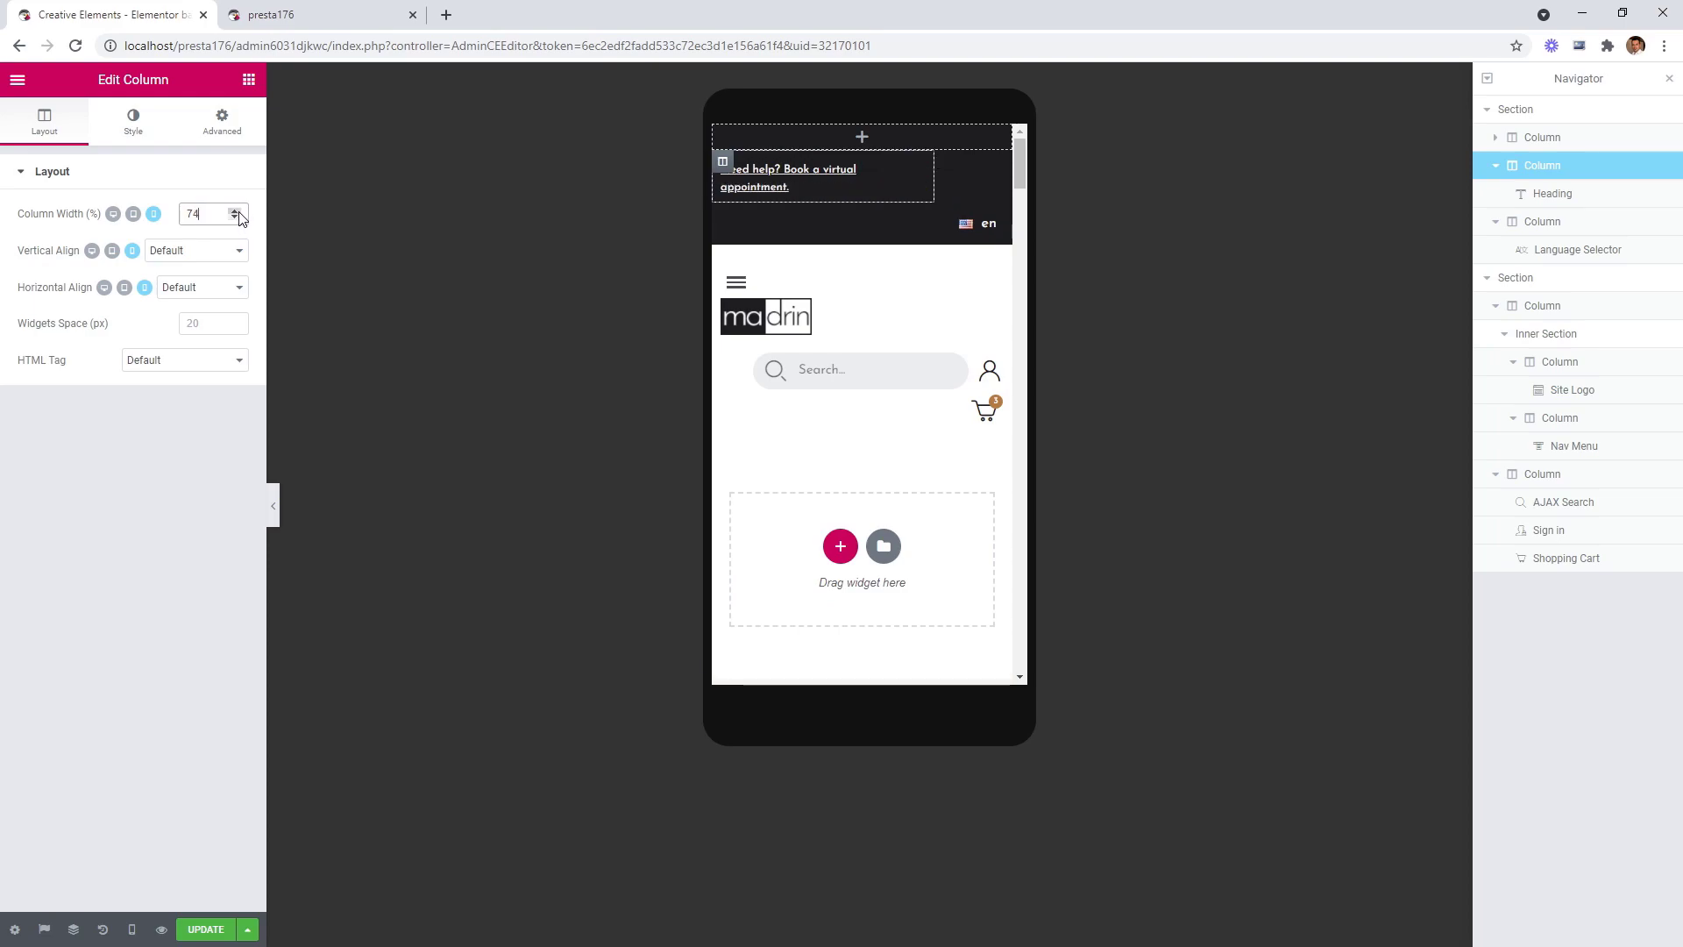
pyautogui.click(235, 211)
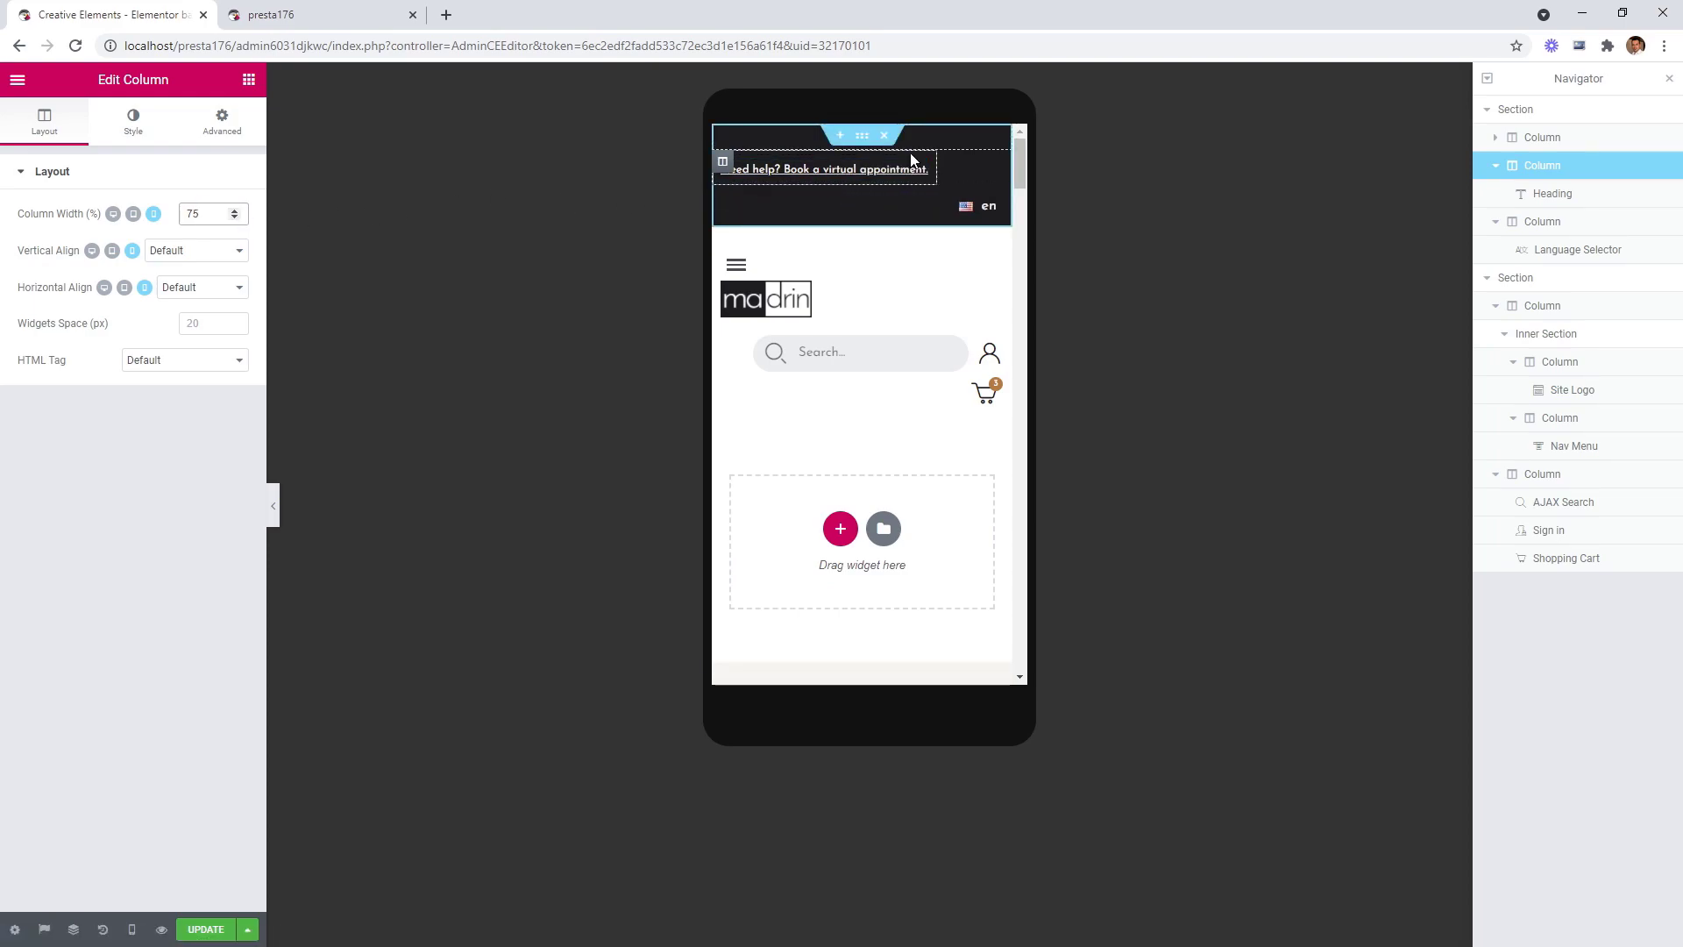
# Set the Language Selector column's mobile width to 25% and preview the top bar with its language dropdown.
pyautogui.click(720, 196)
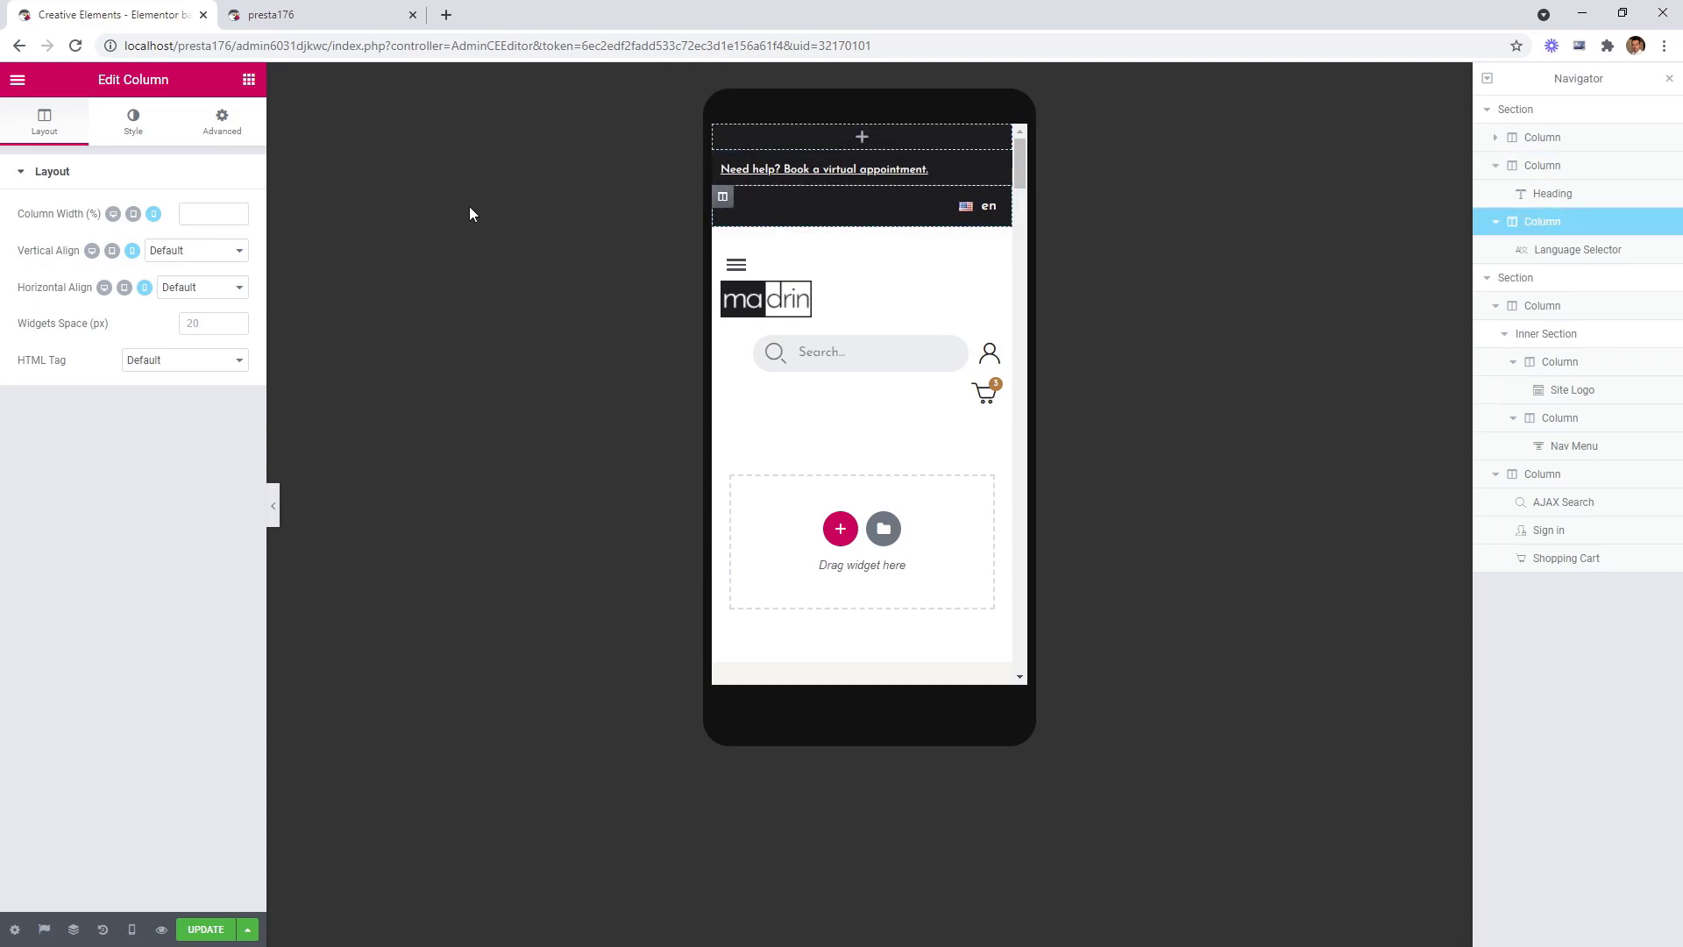
pyautogui.click(193, 210)
pyautogui.write('25')
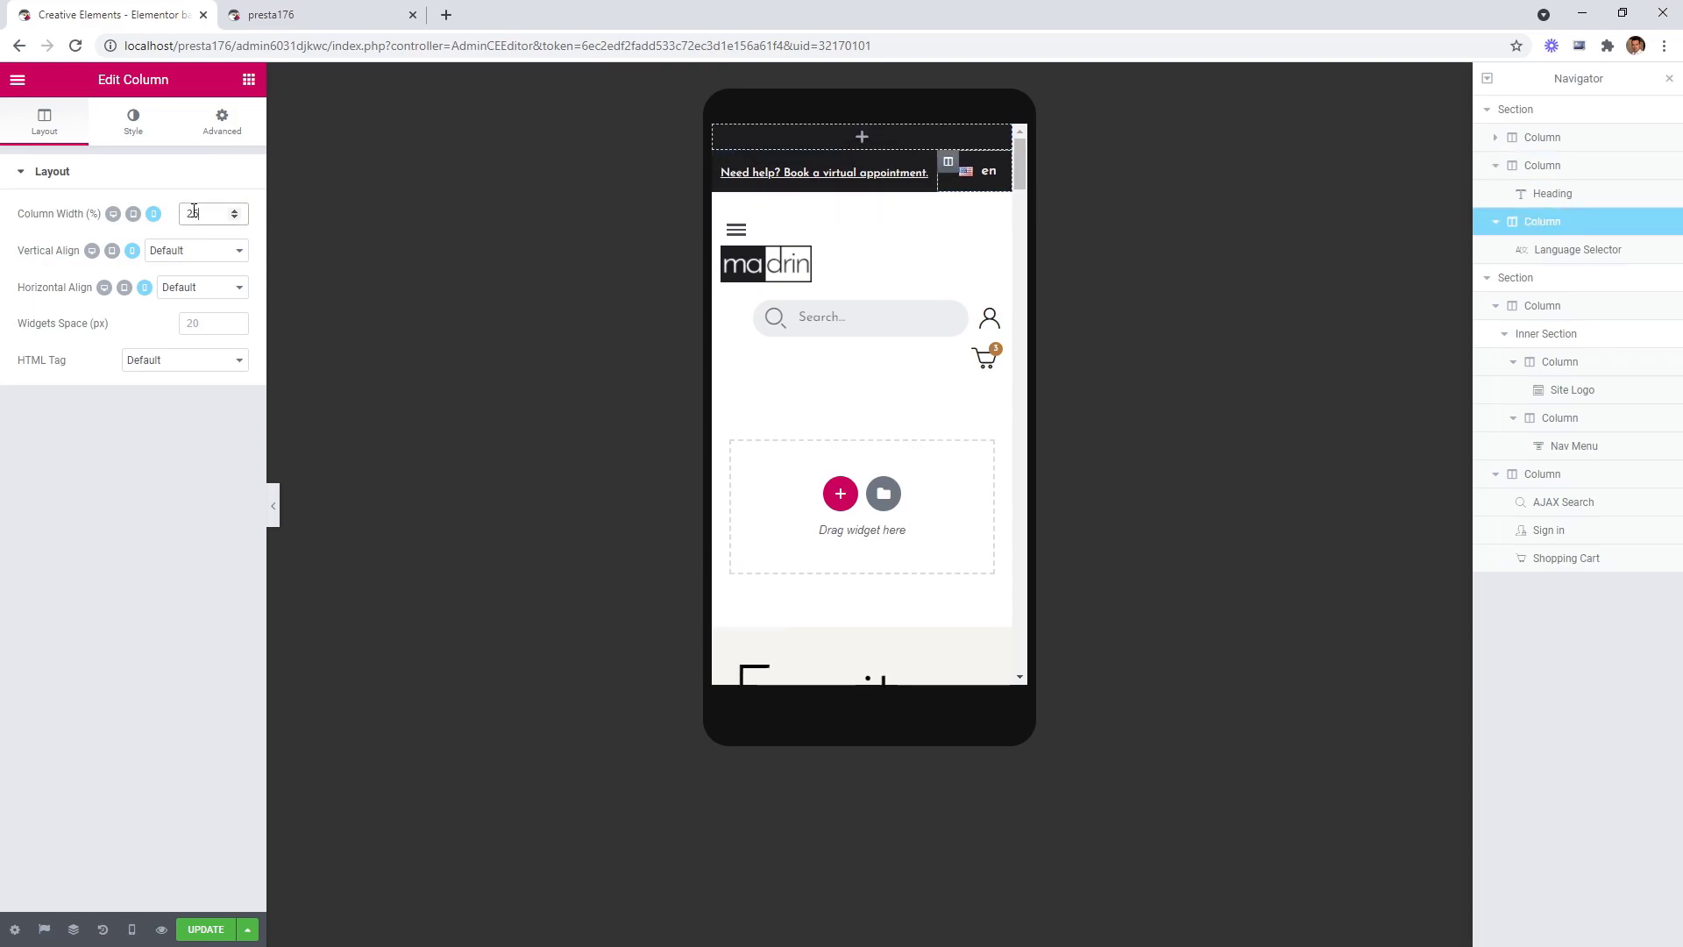
pyautogui.click(275, 504)
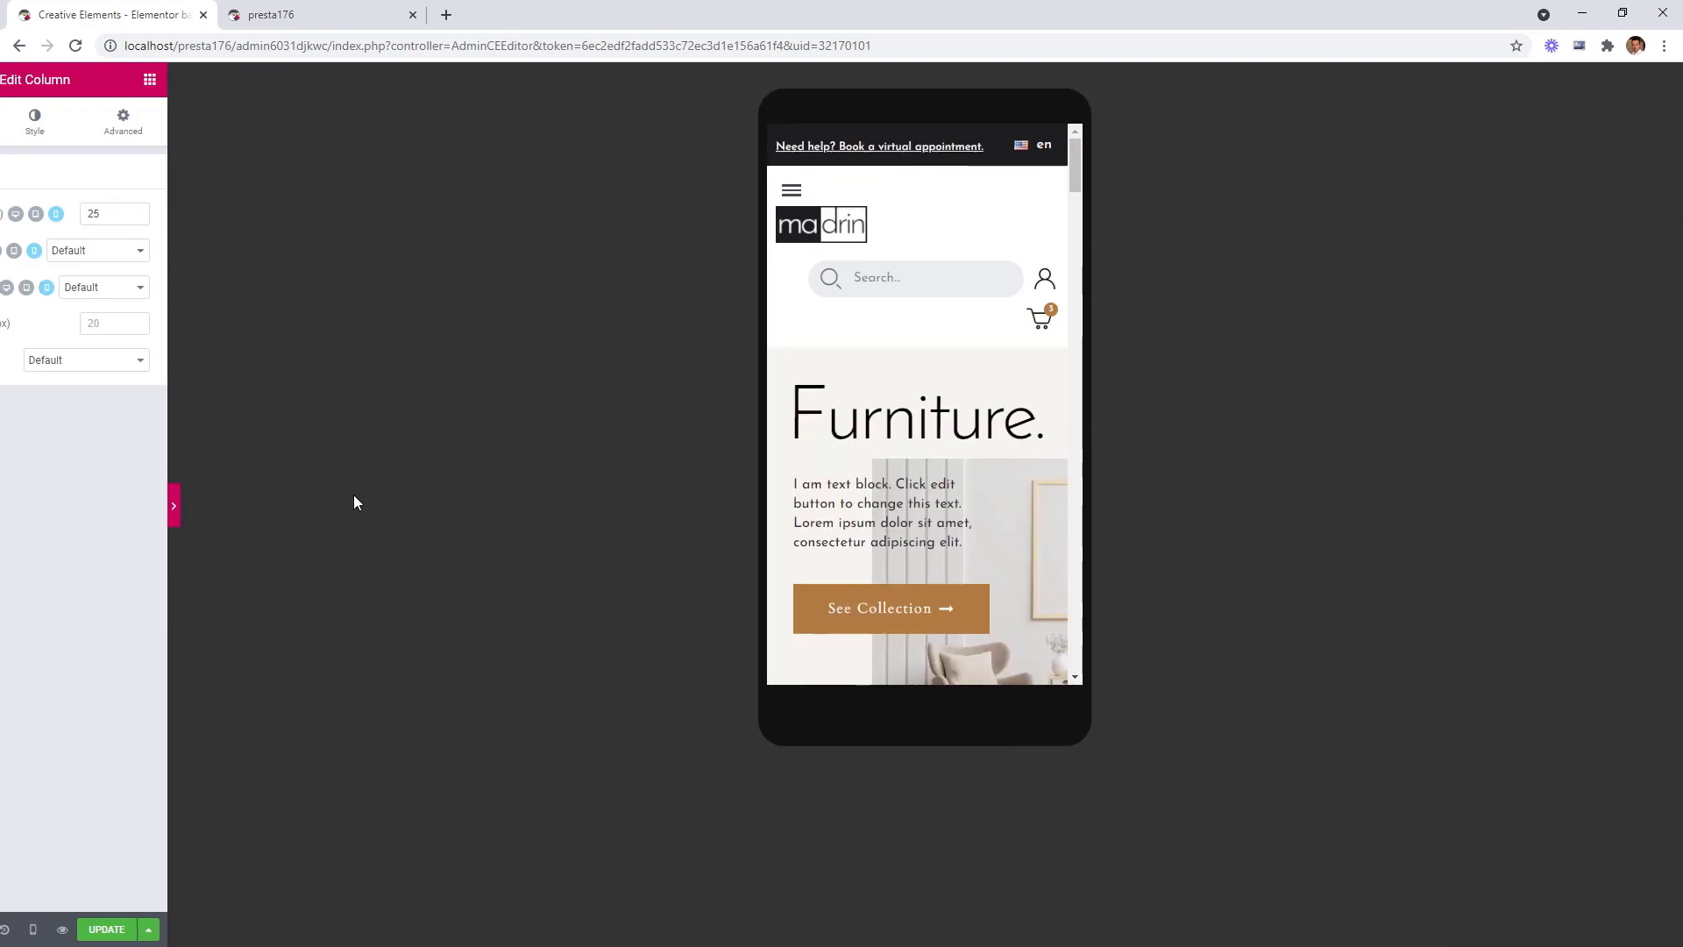
pyautogui.moveTo(951, 149)
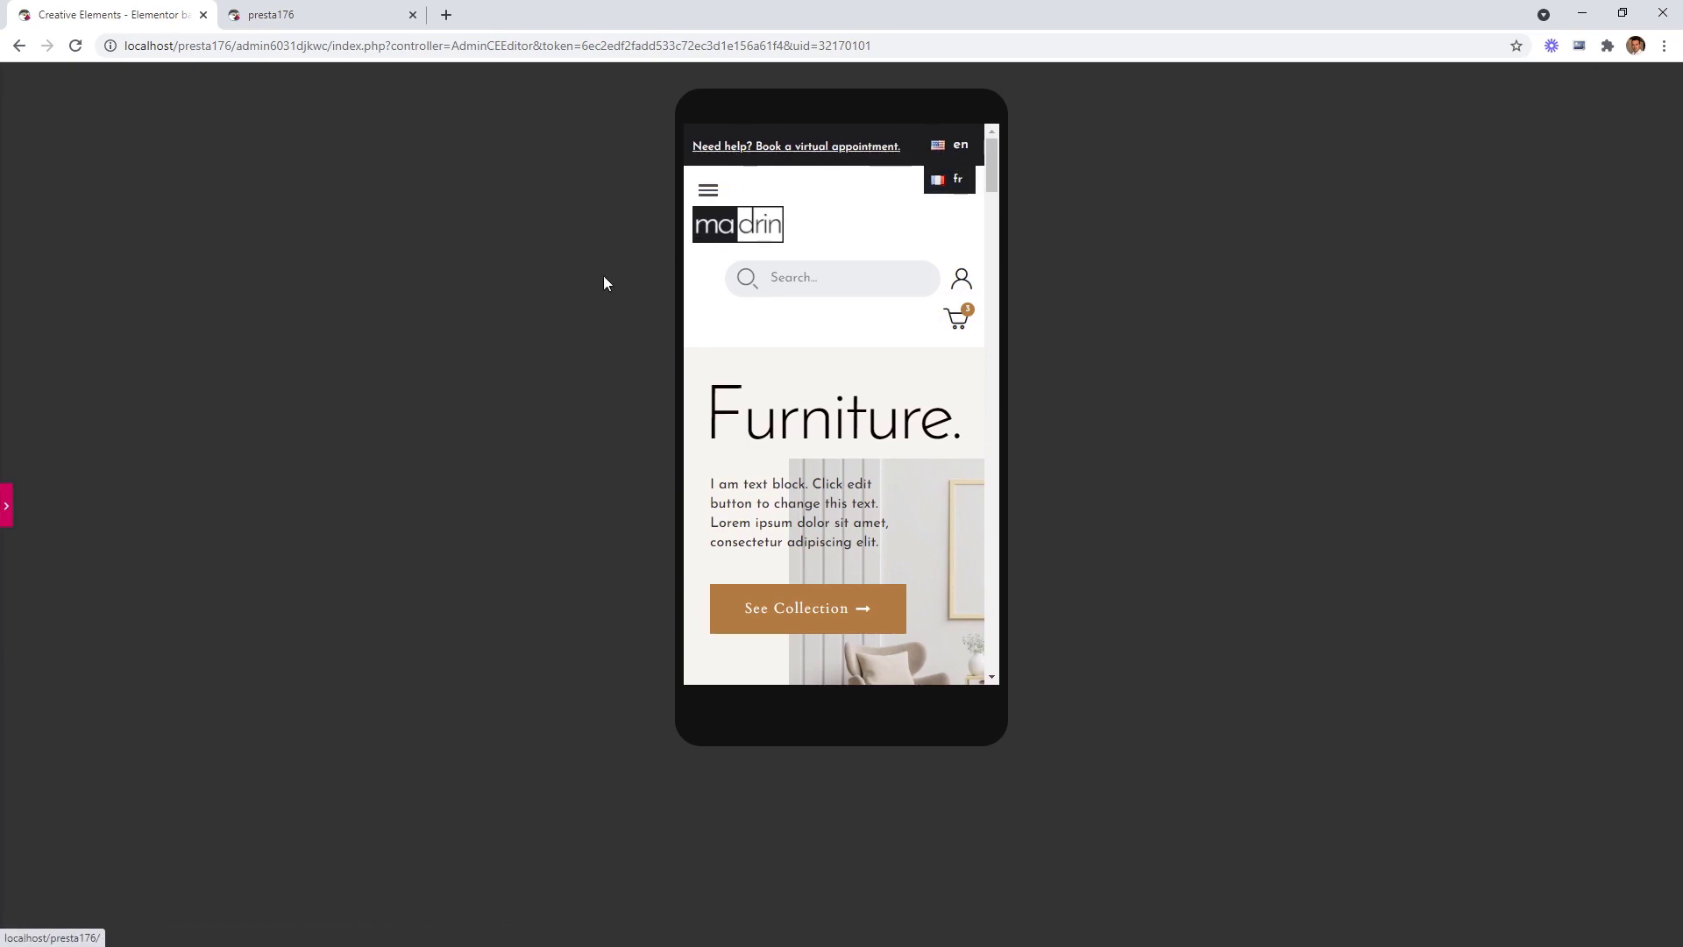
pyautogui.click(7, 505)
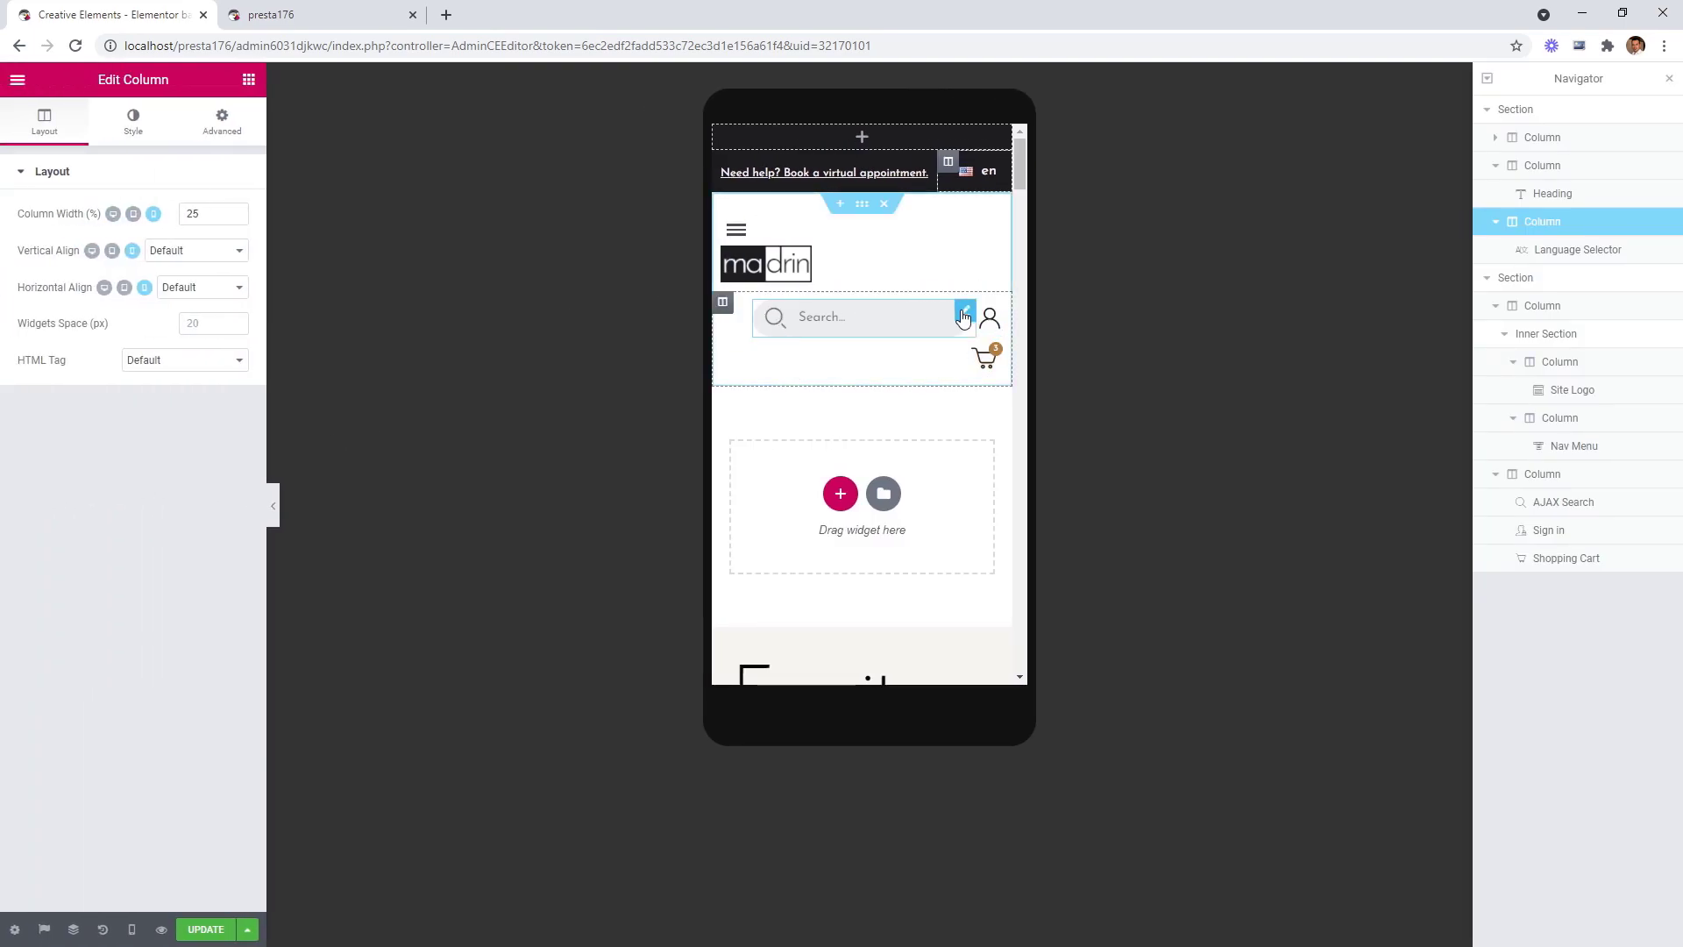
# Hide the AJAX Search widget on mobile and preview the header.
pyautogui.click(964, 314)
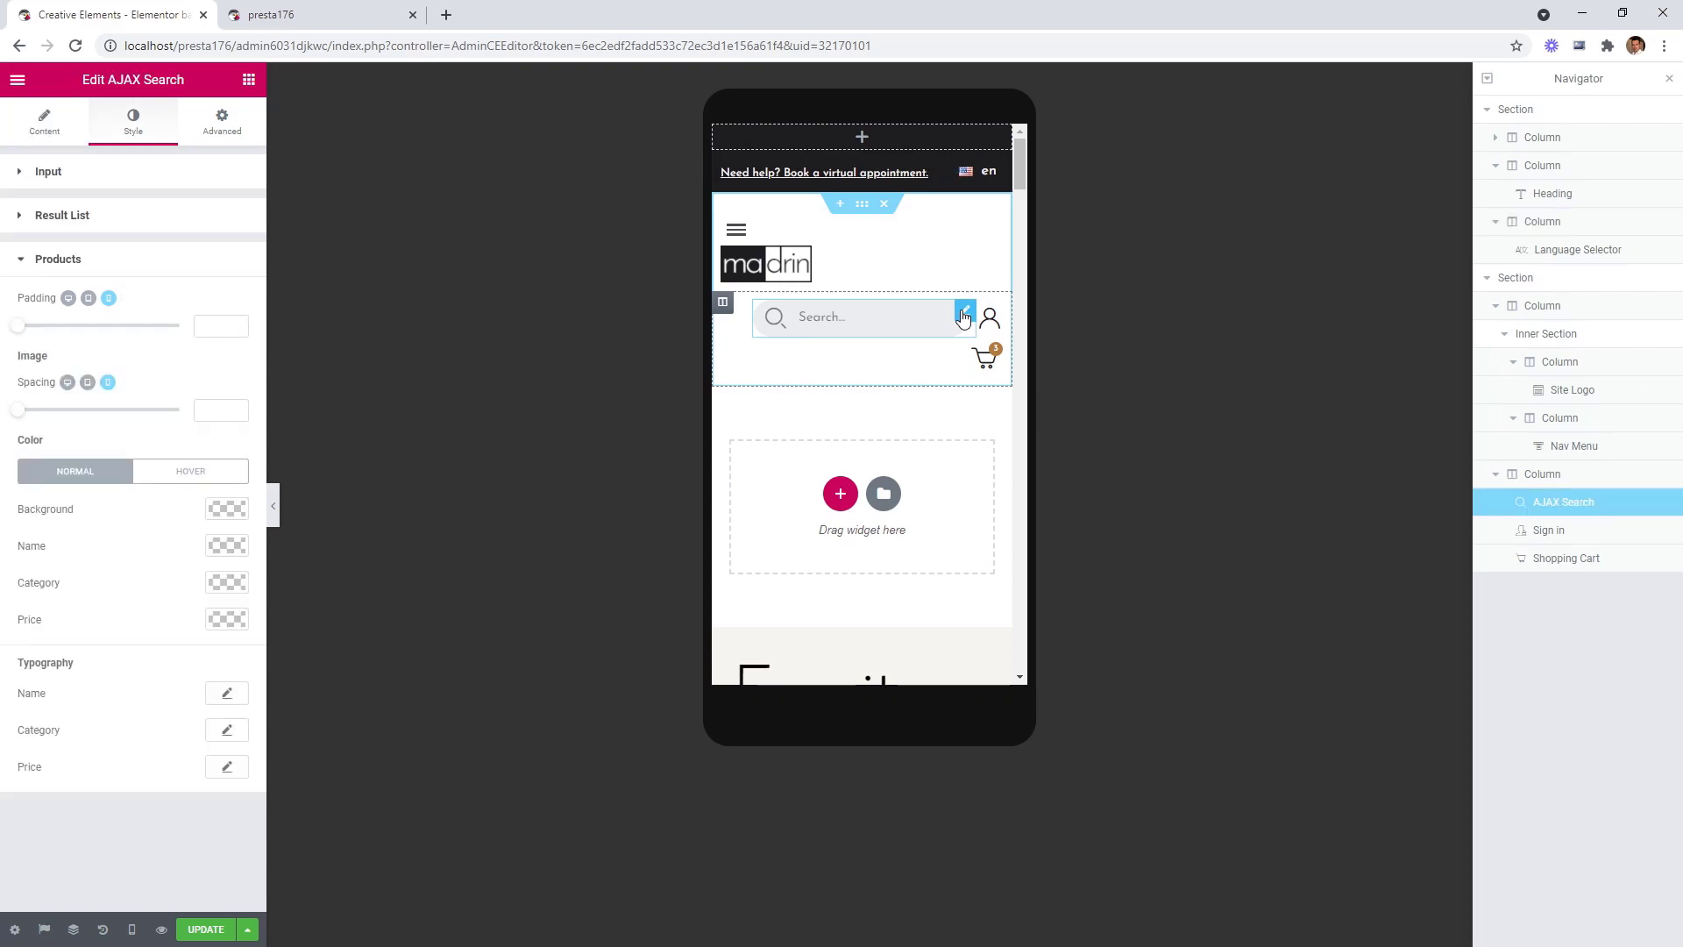
pyautogui.click(223, 125)
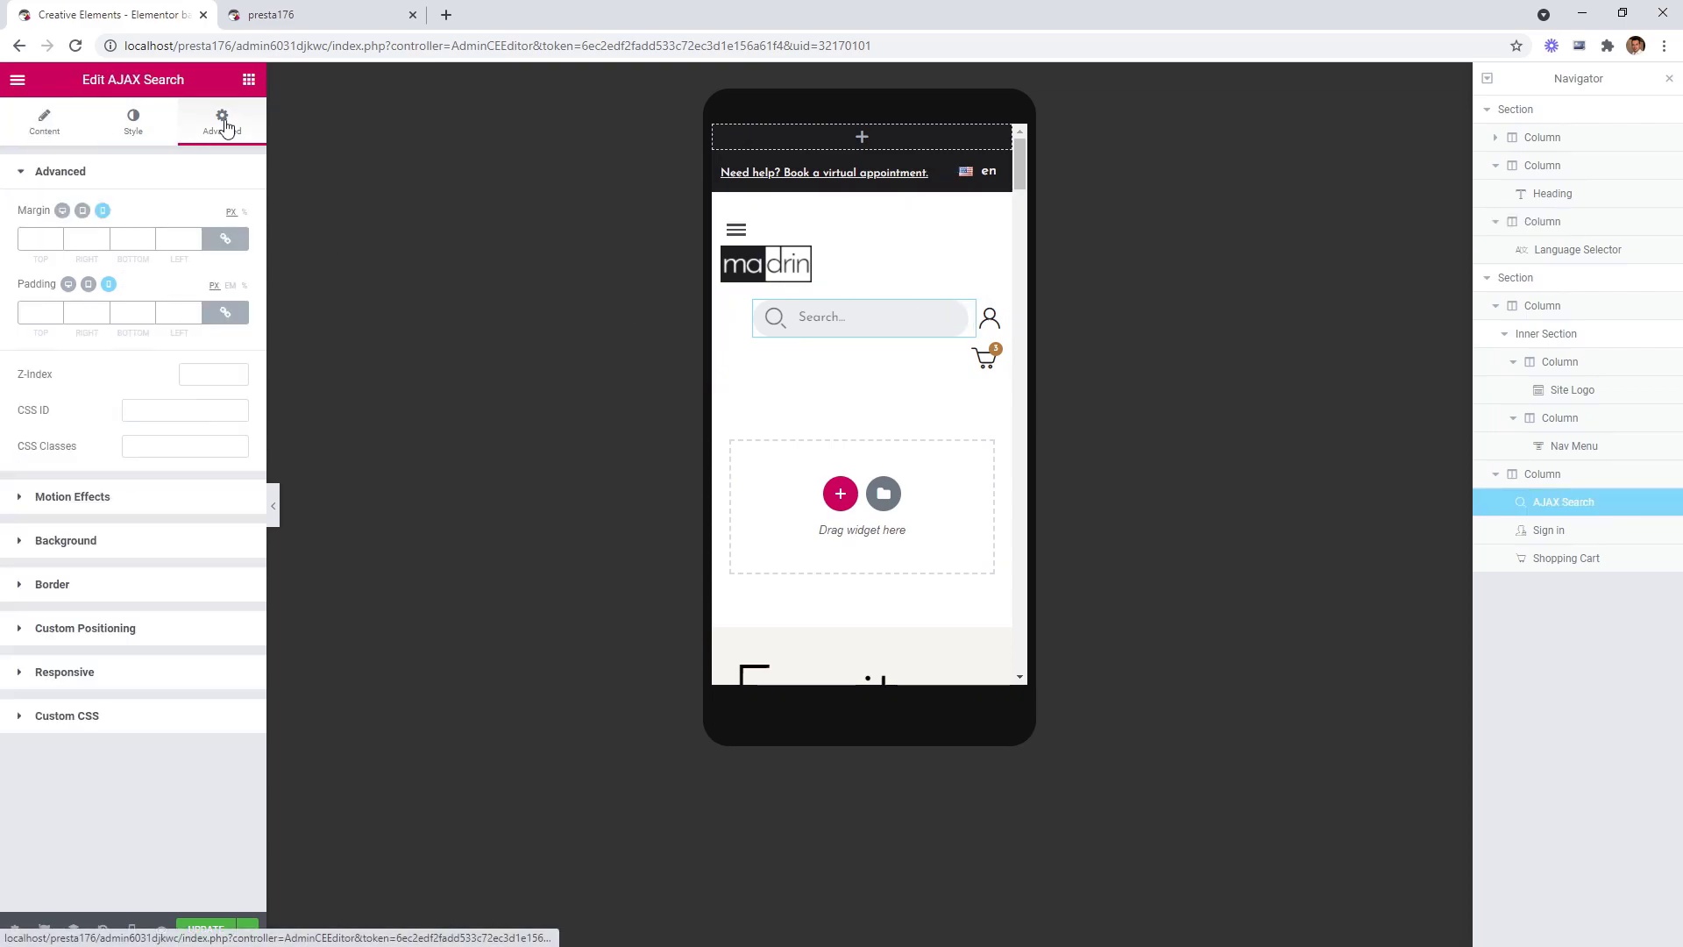
pyautogui.click(186, 672)
pyautogui.click(238, 561)
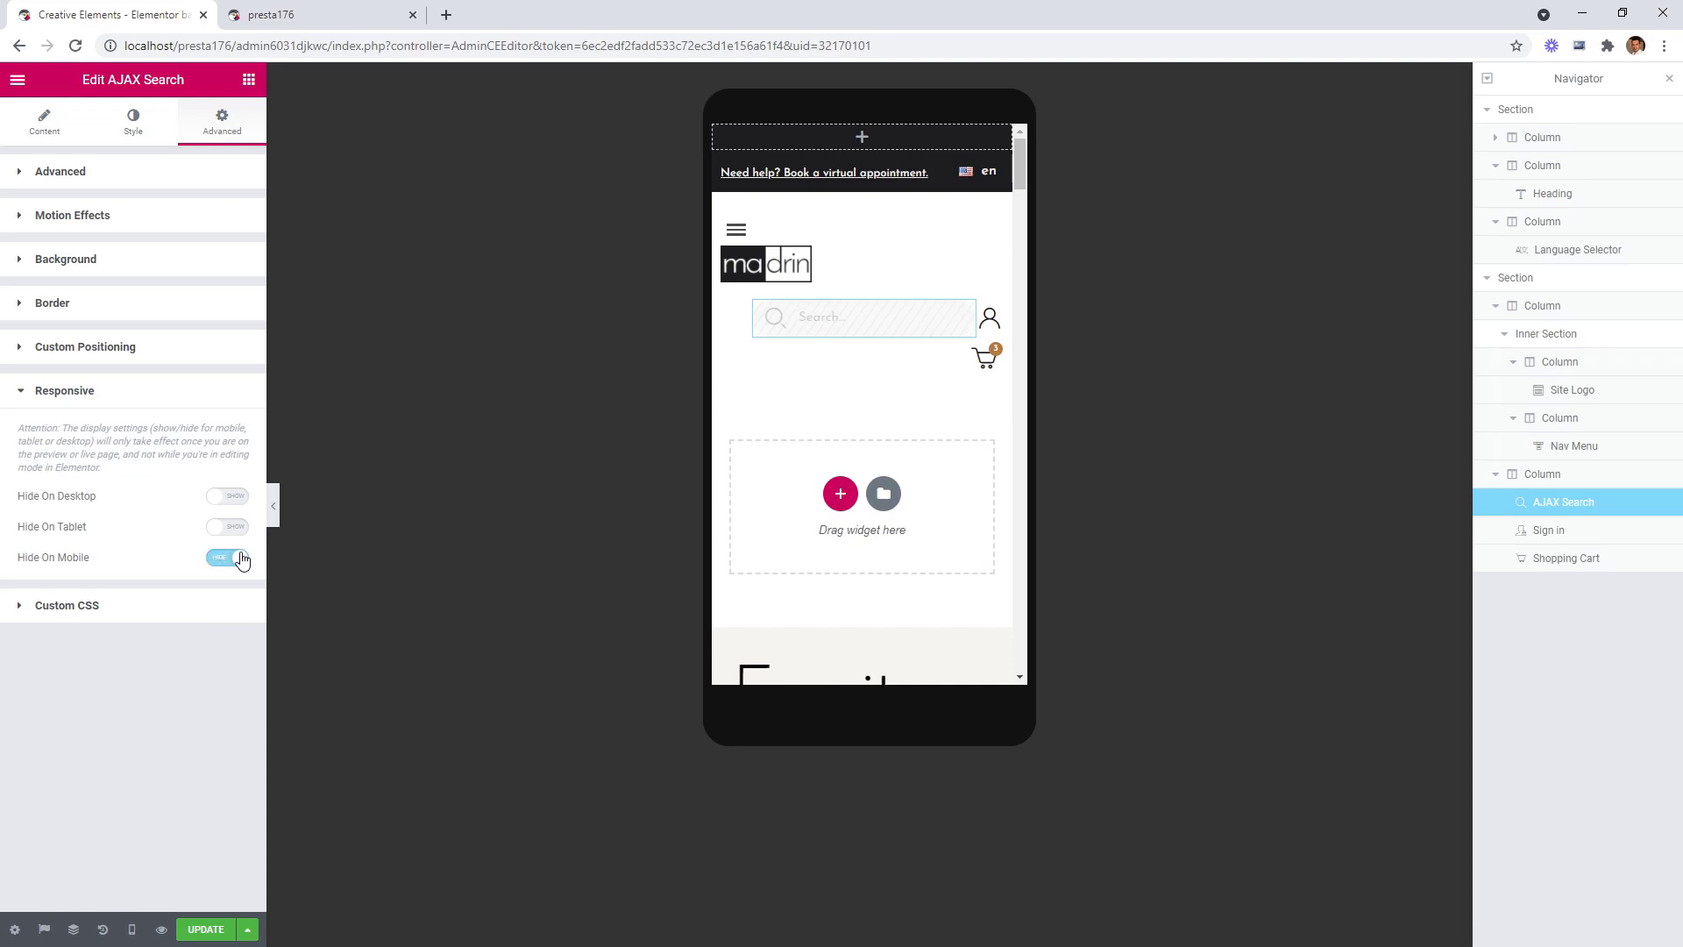
pyautogui.click(275, 505)
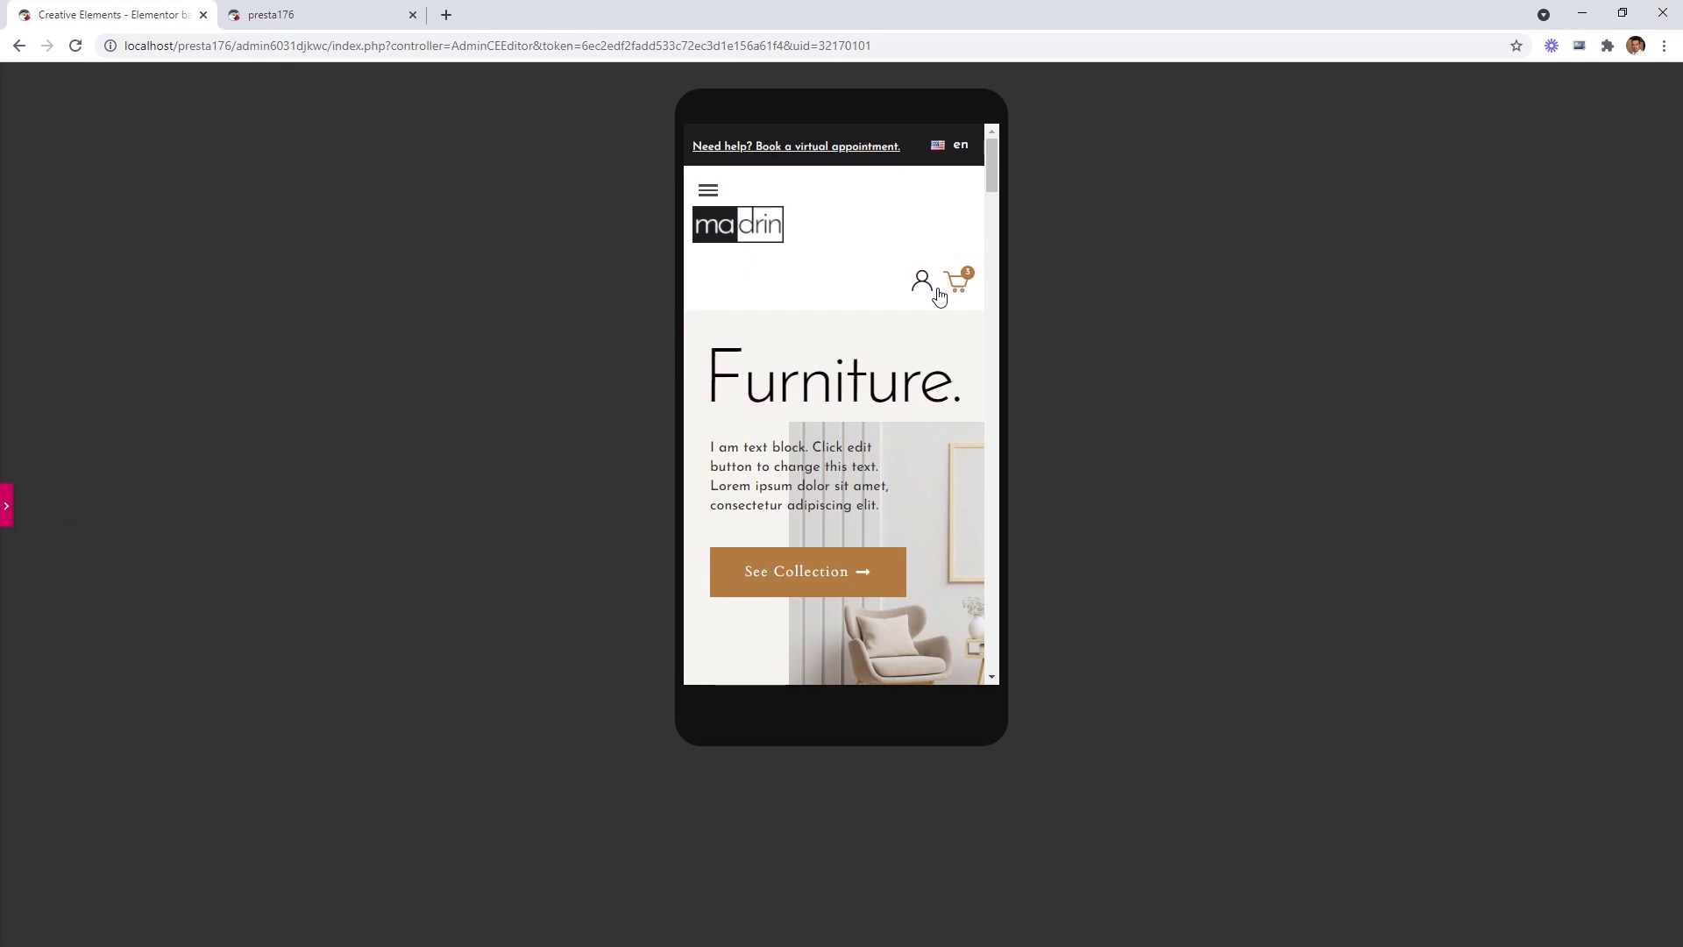
# Set the mobile width of the column holding the logo and menu to 58%.
pyautogui.click(7, 505)
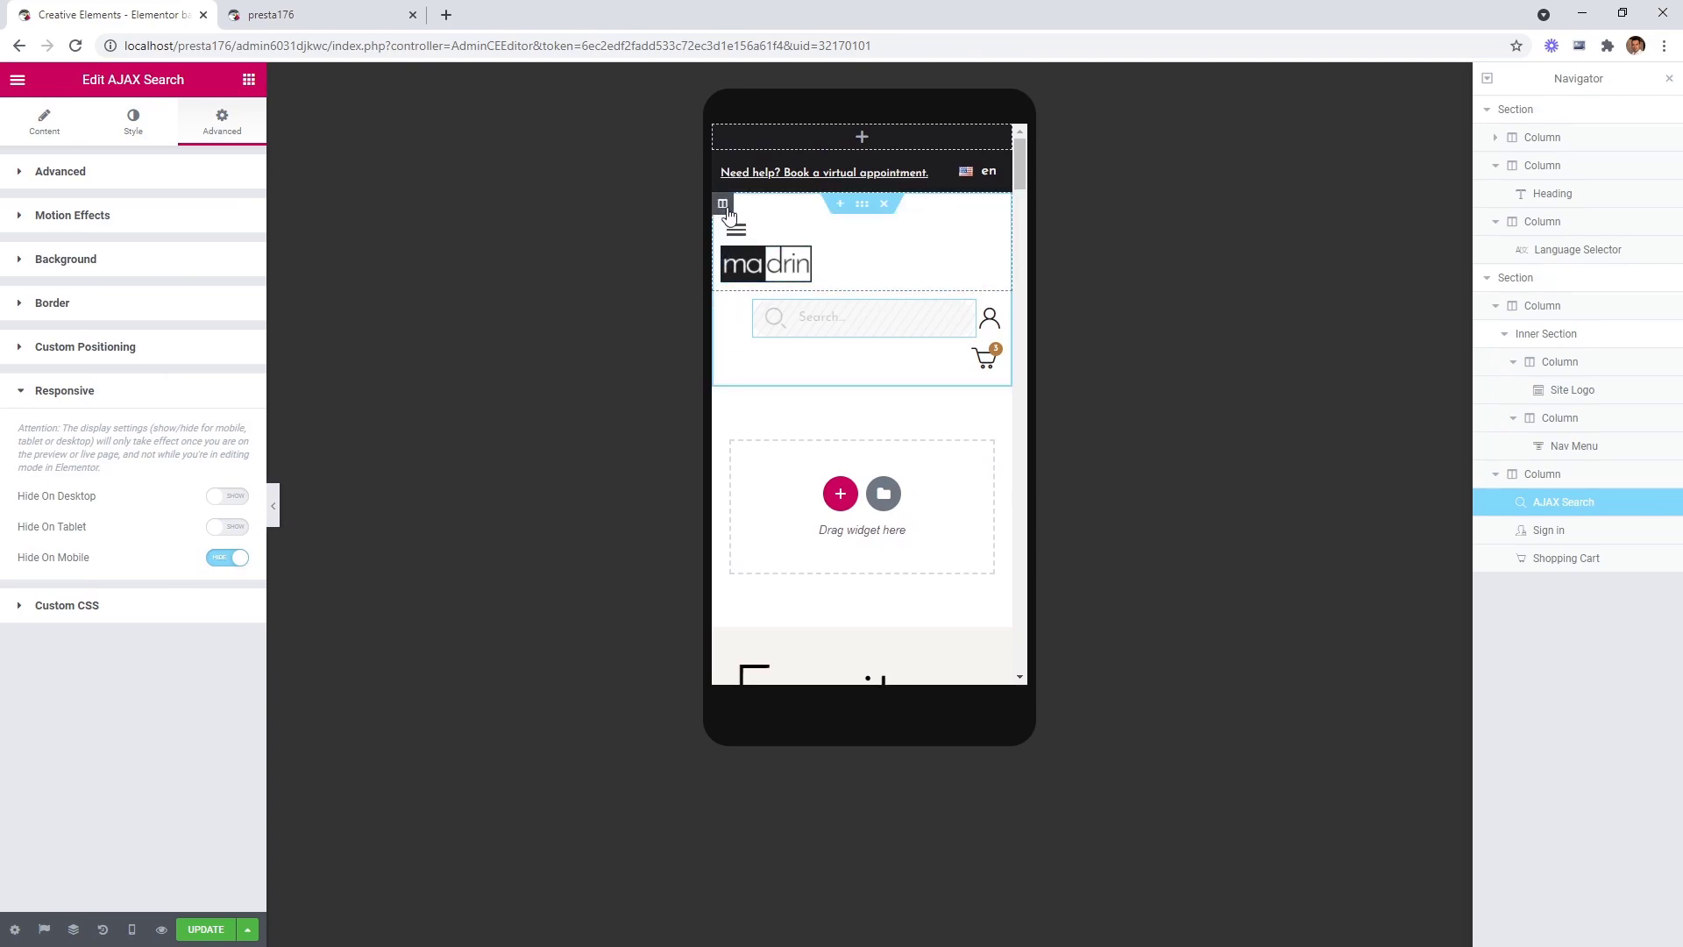
pyautogui.click(724, 205)
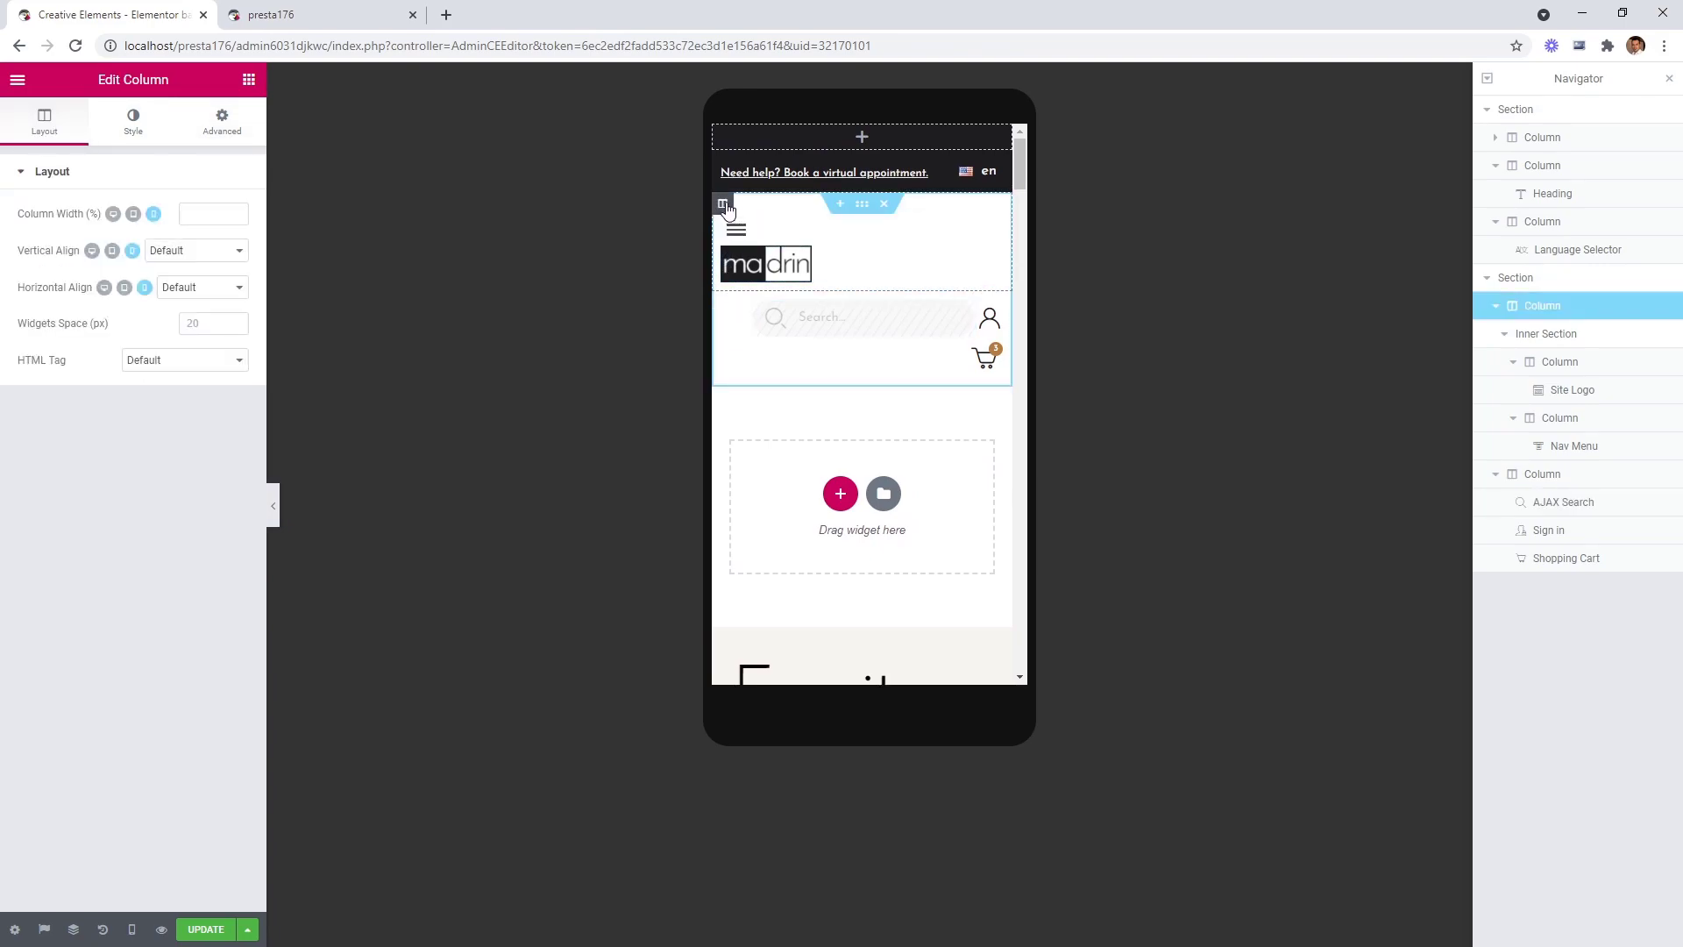
pyautogui.click(214, 212)
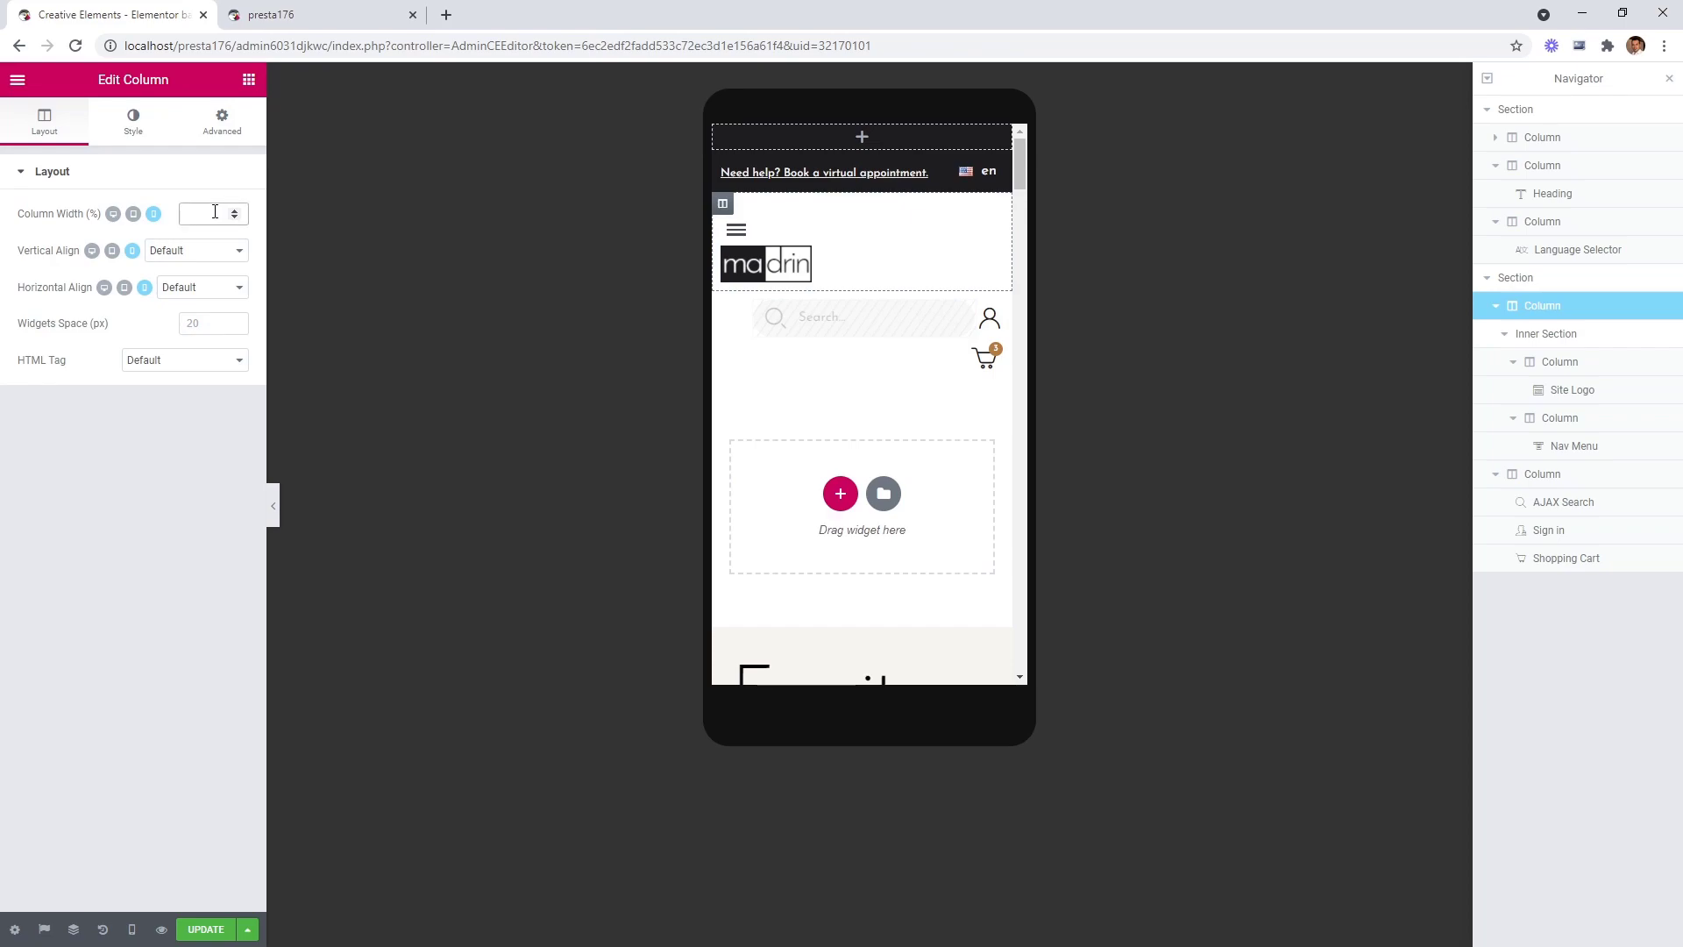
pyautogui.write('58')
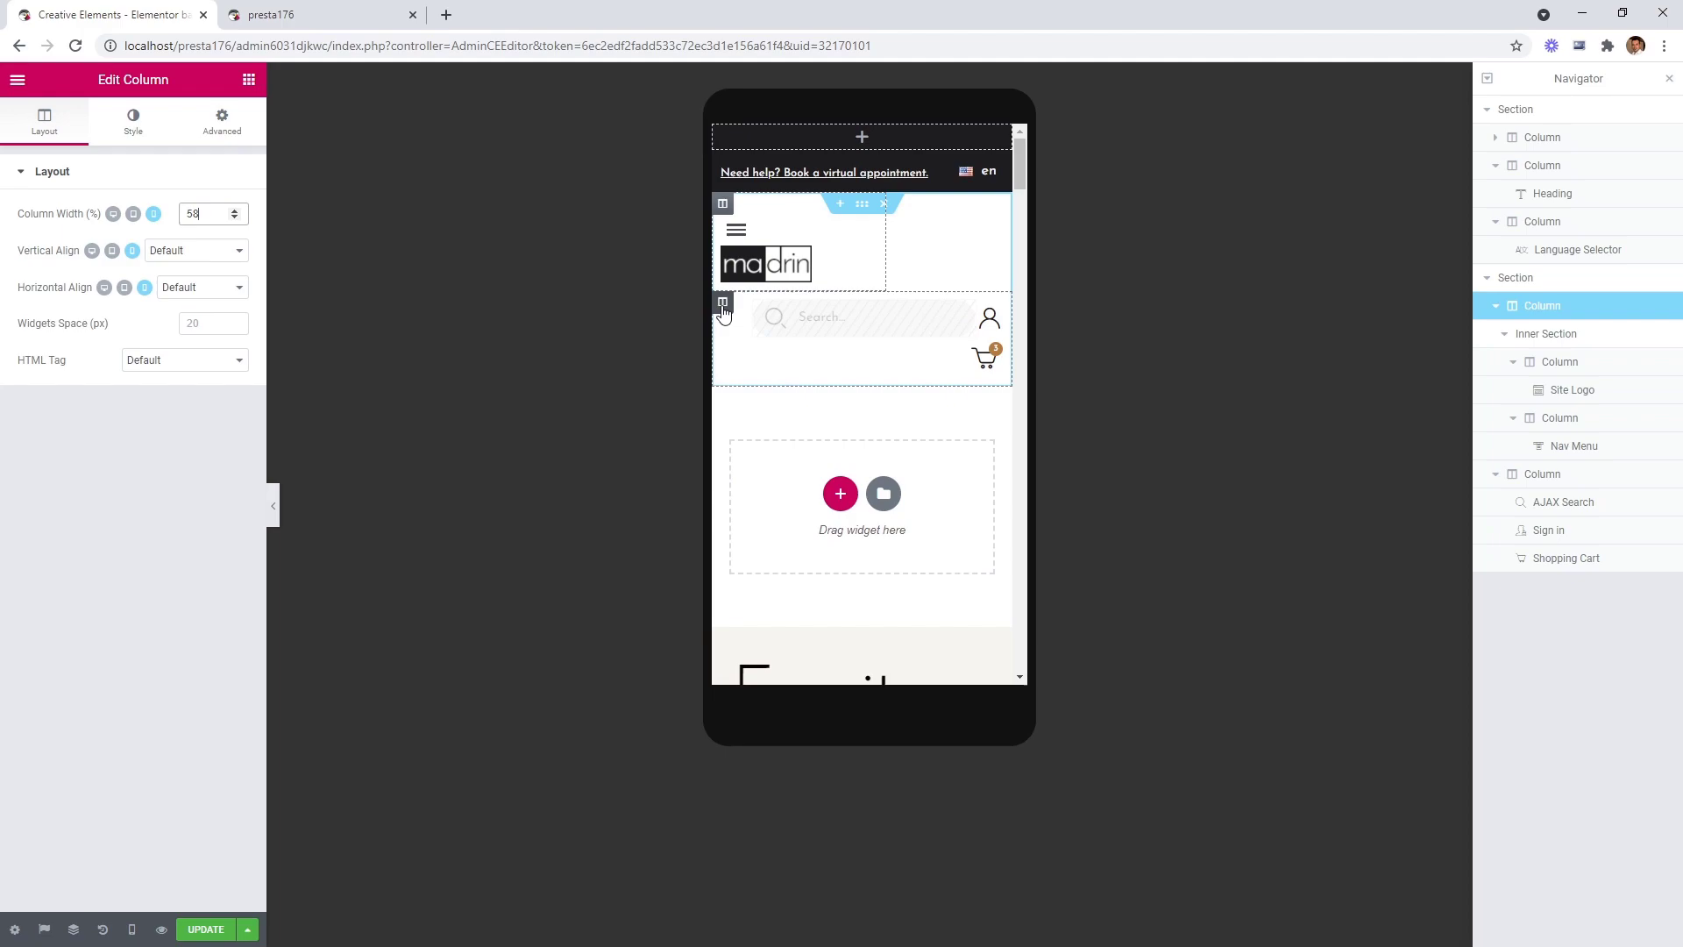
# Set the mobile width of the search, sign-in and cart column to 42% and preview the header.
pyautogui.click(723, 302)
pyautogui.click(199, 219)
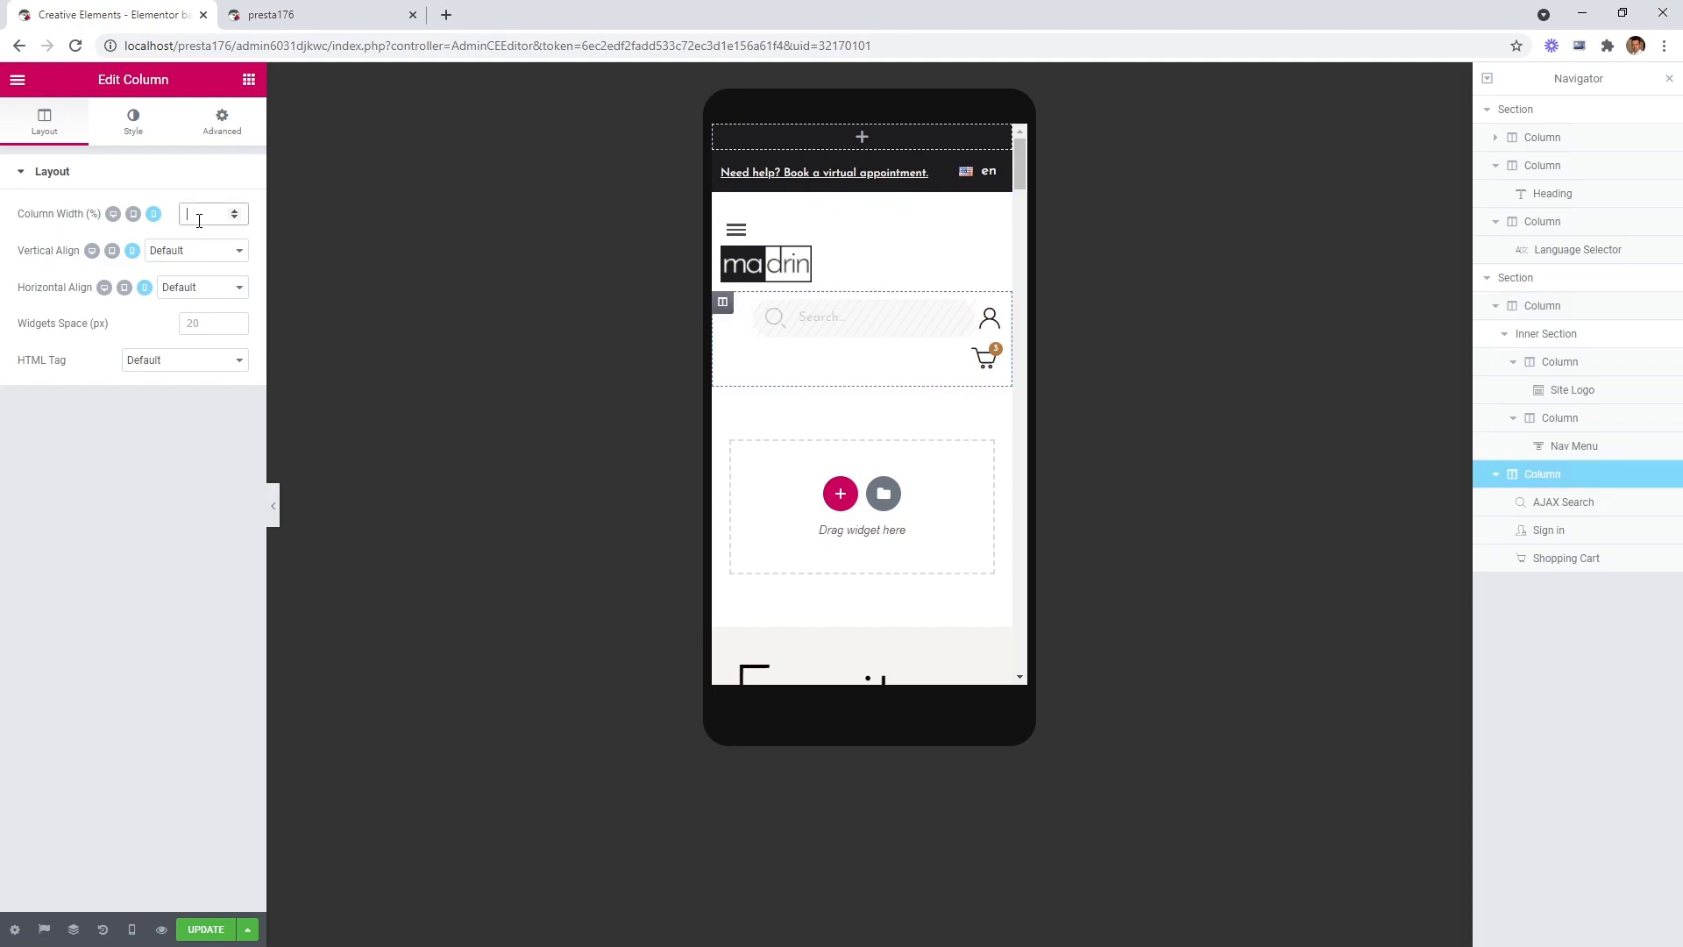
pyautogui.write('42')
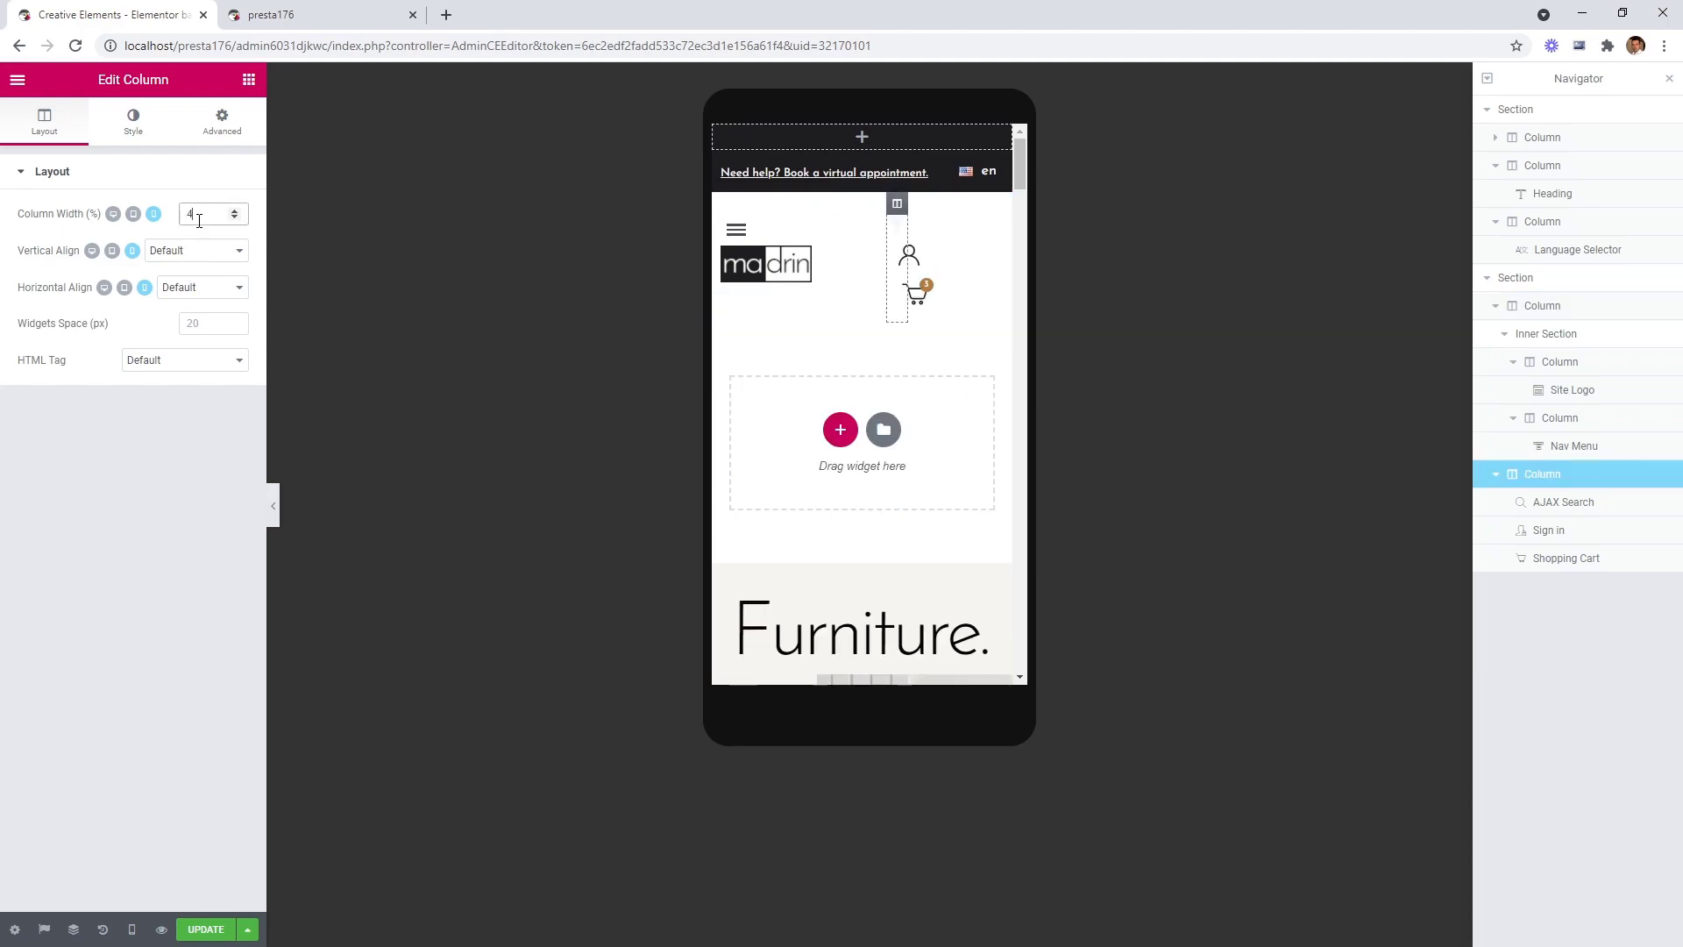
pyautogui.click(274, 506)
pyautogui.moveTo(949, 219)
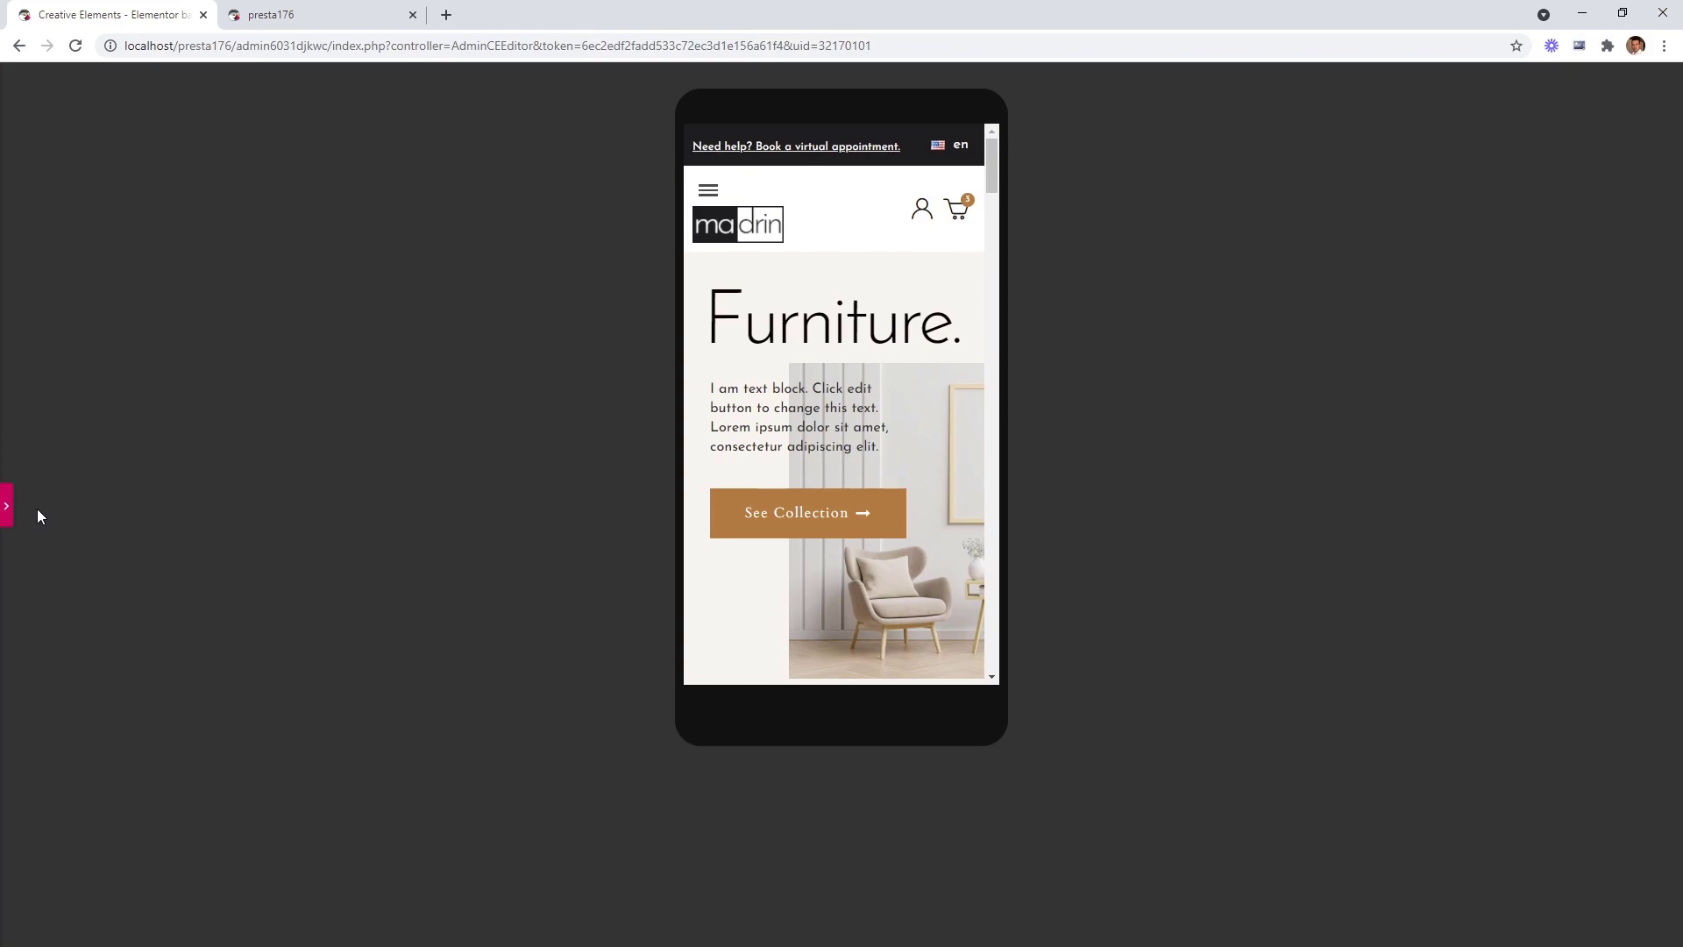
# Set the Nav Menu inner column's mobile width to 22%.
pyautogui.click(9, 509)
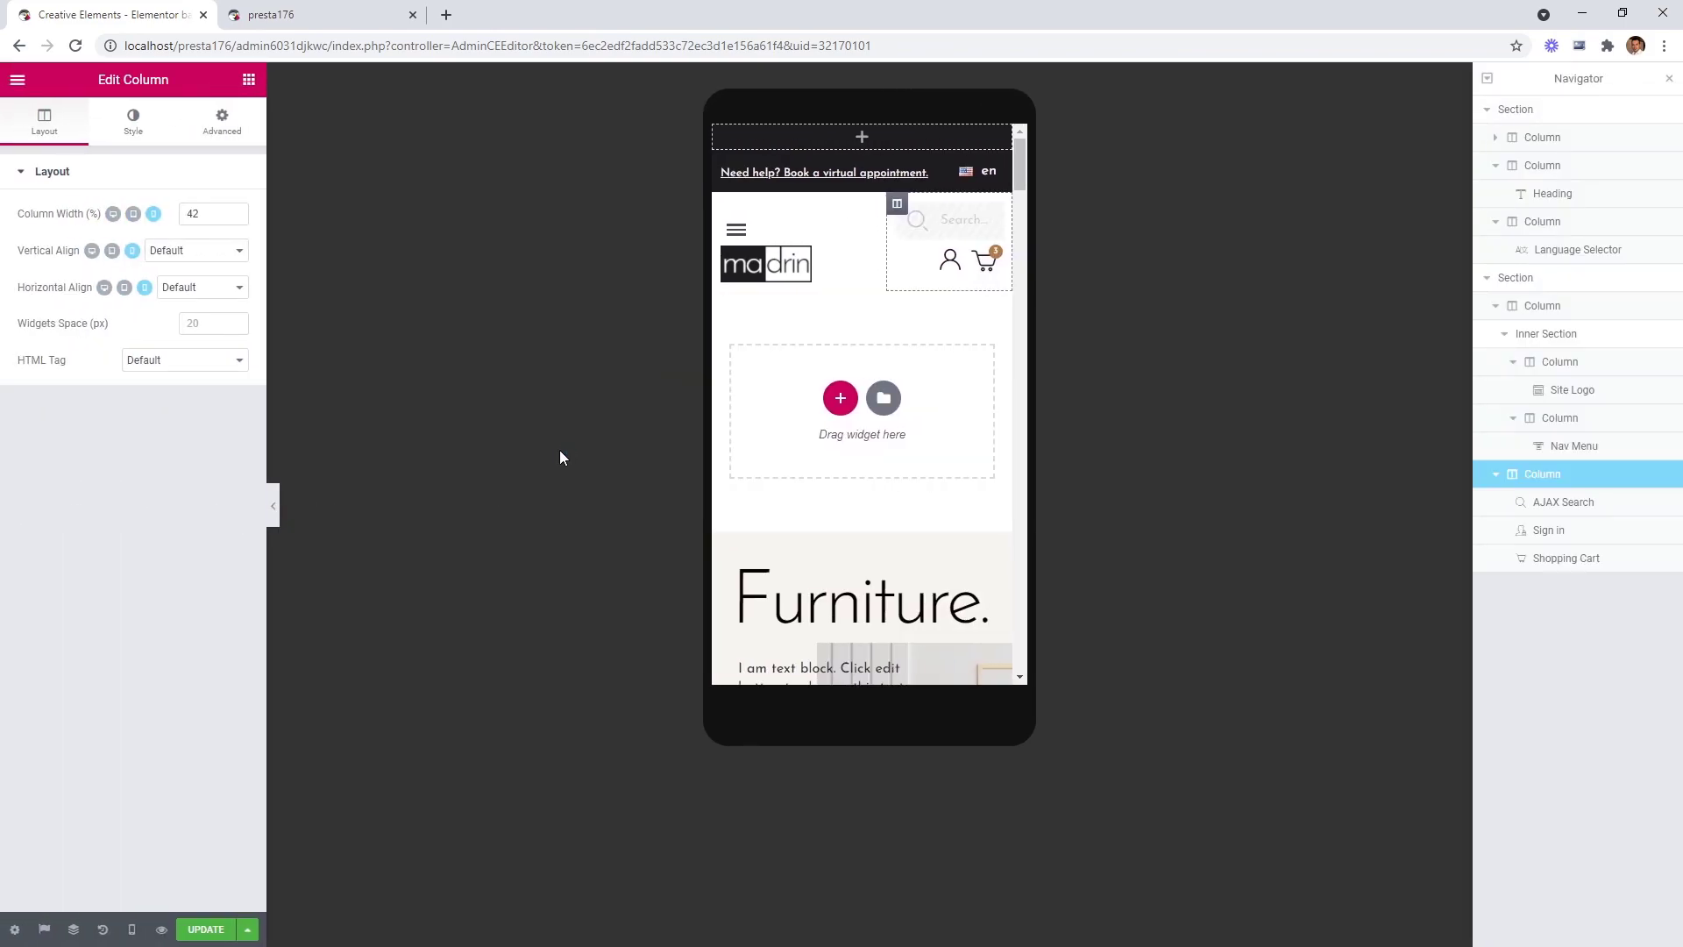
pyautogui.click(732, 228)
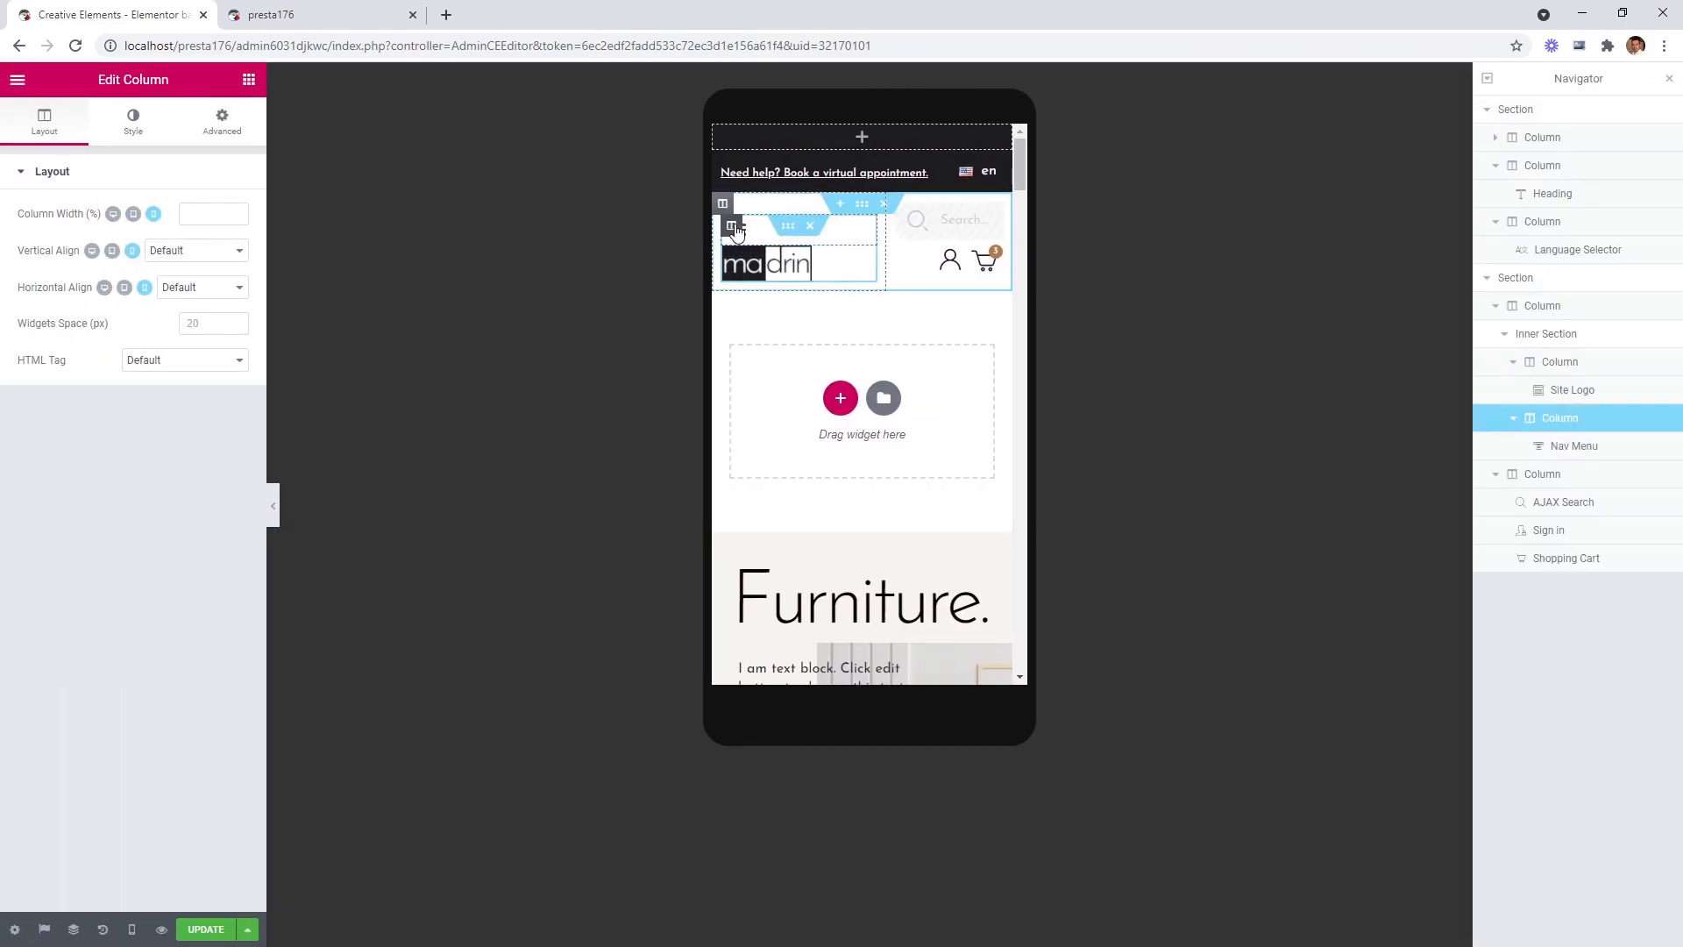
pyautogui.click(220, 210)
pyautogui.write('20')
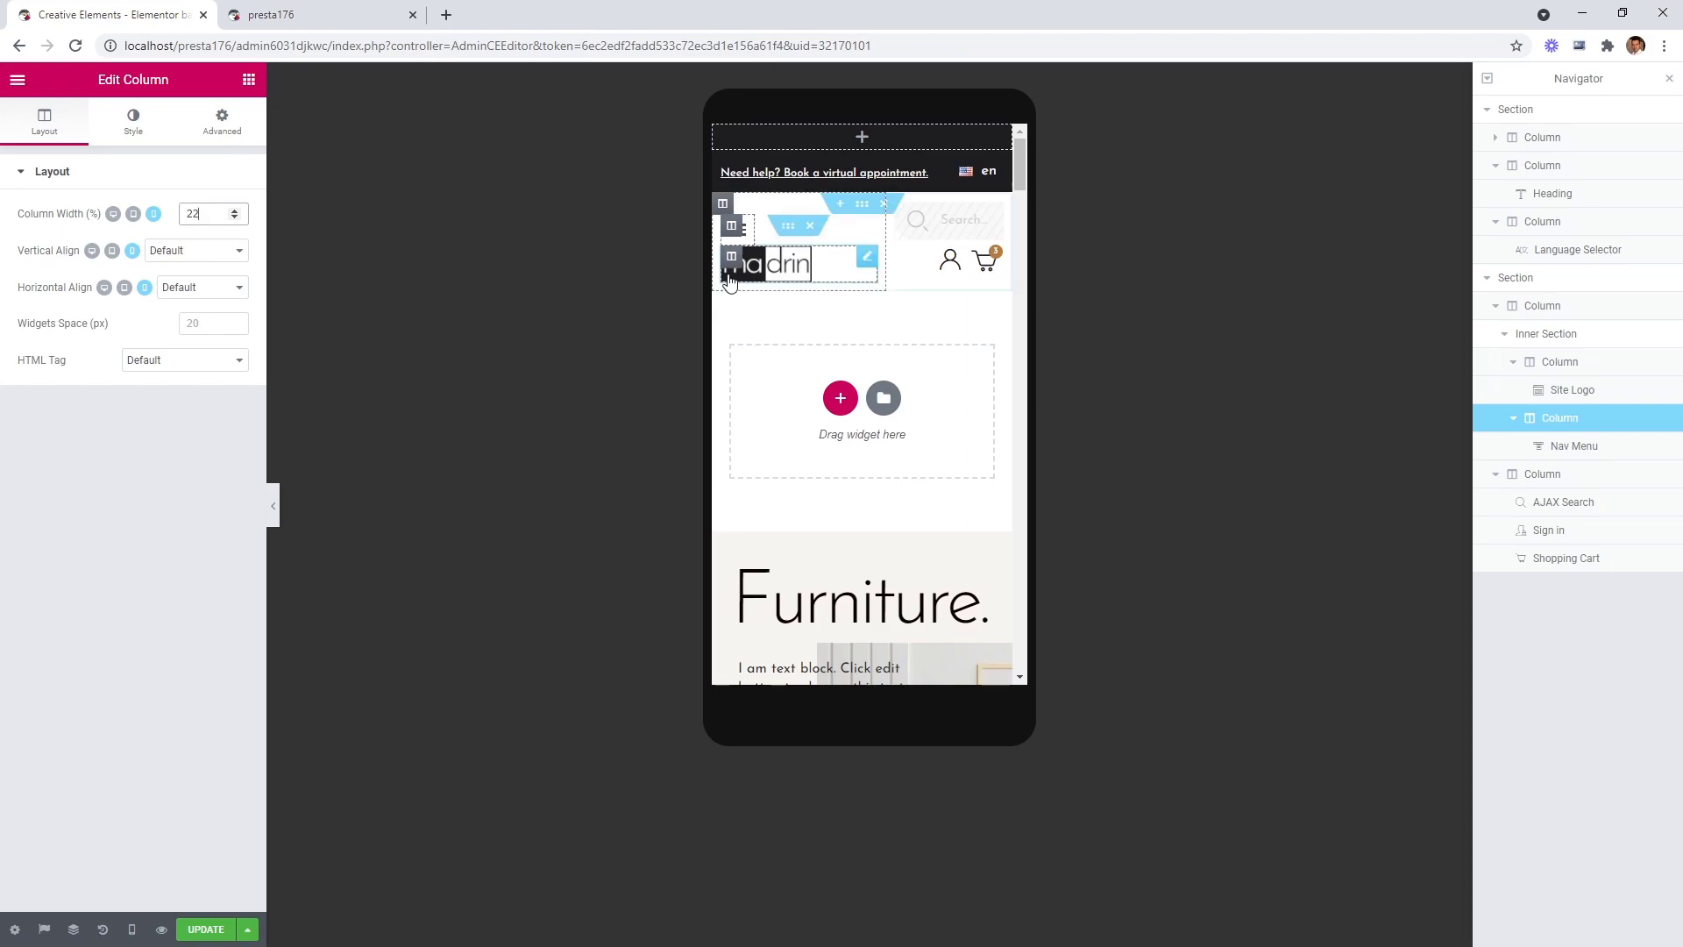
# Set the Site Logo inner column's mobile width to 78% and preview the mobile header with its dropdown menu and shopping cart.
pyautogui.click(732, 259)
pyautogui.click(219, 219)
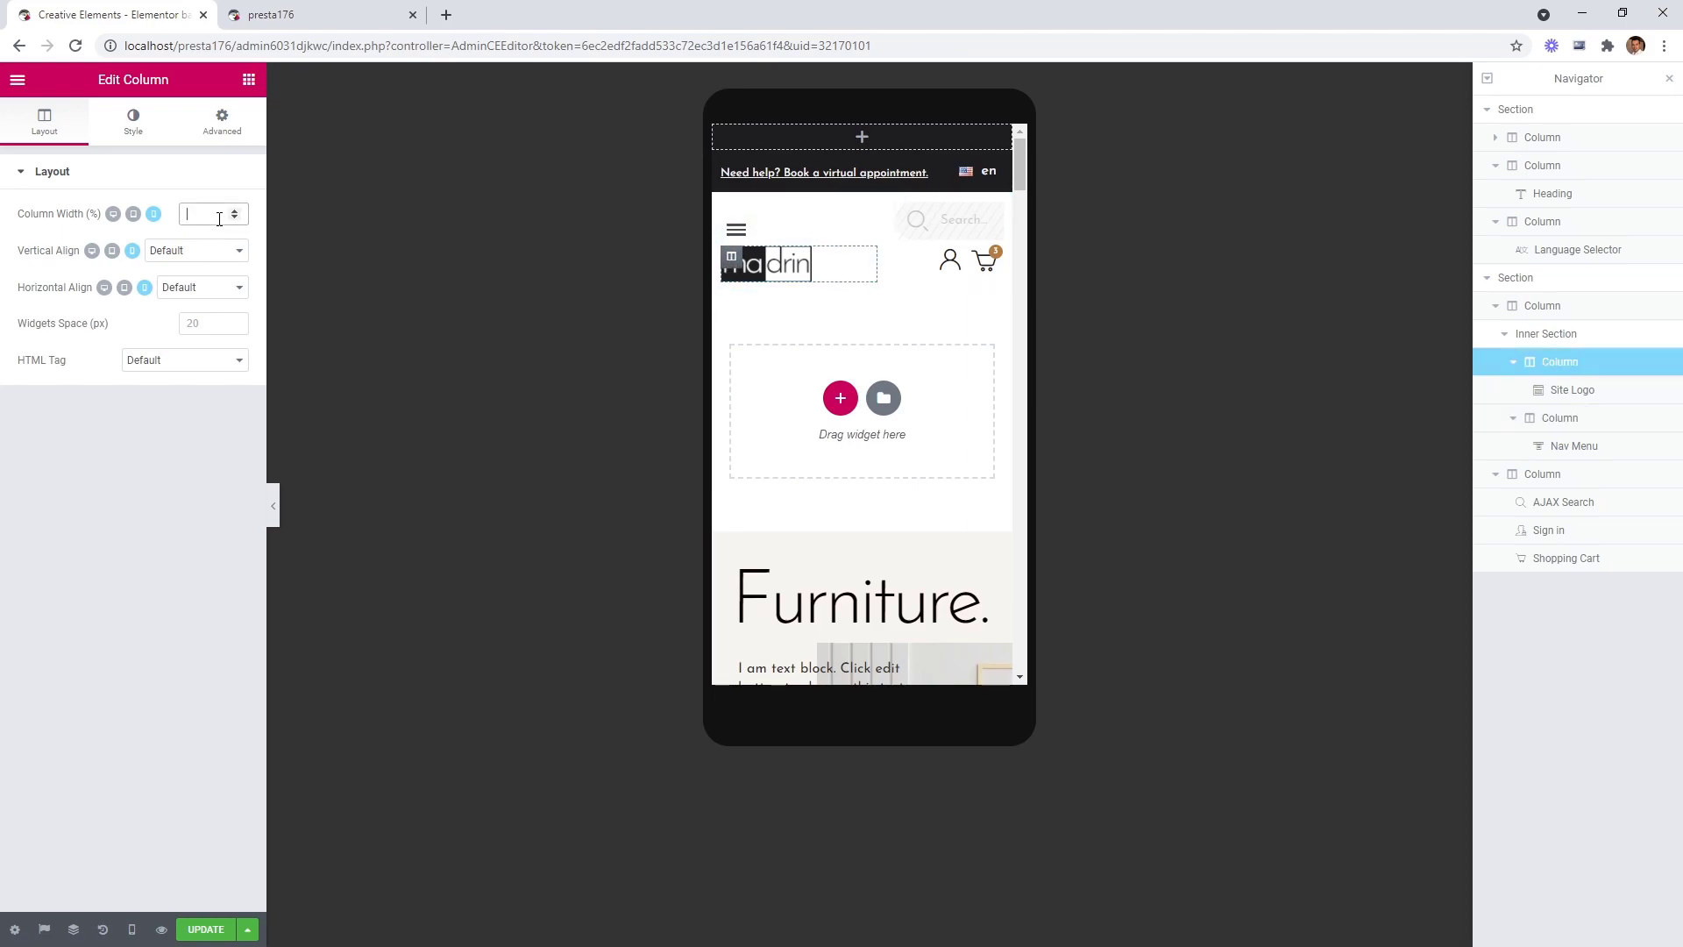
pyautogui.write('78')
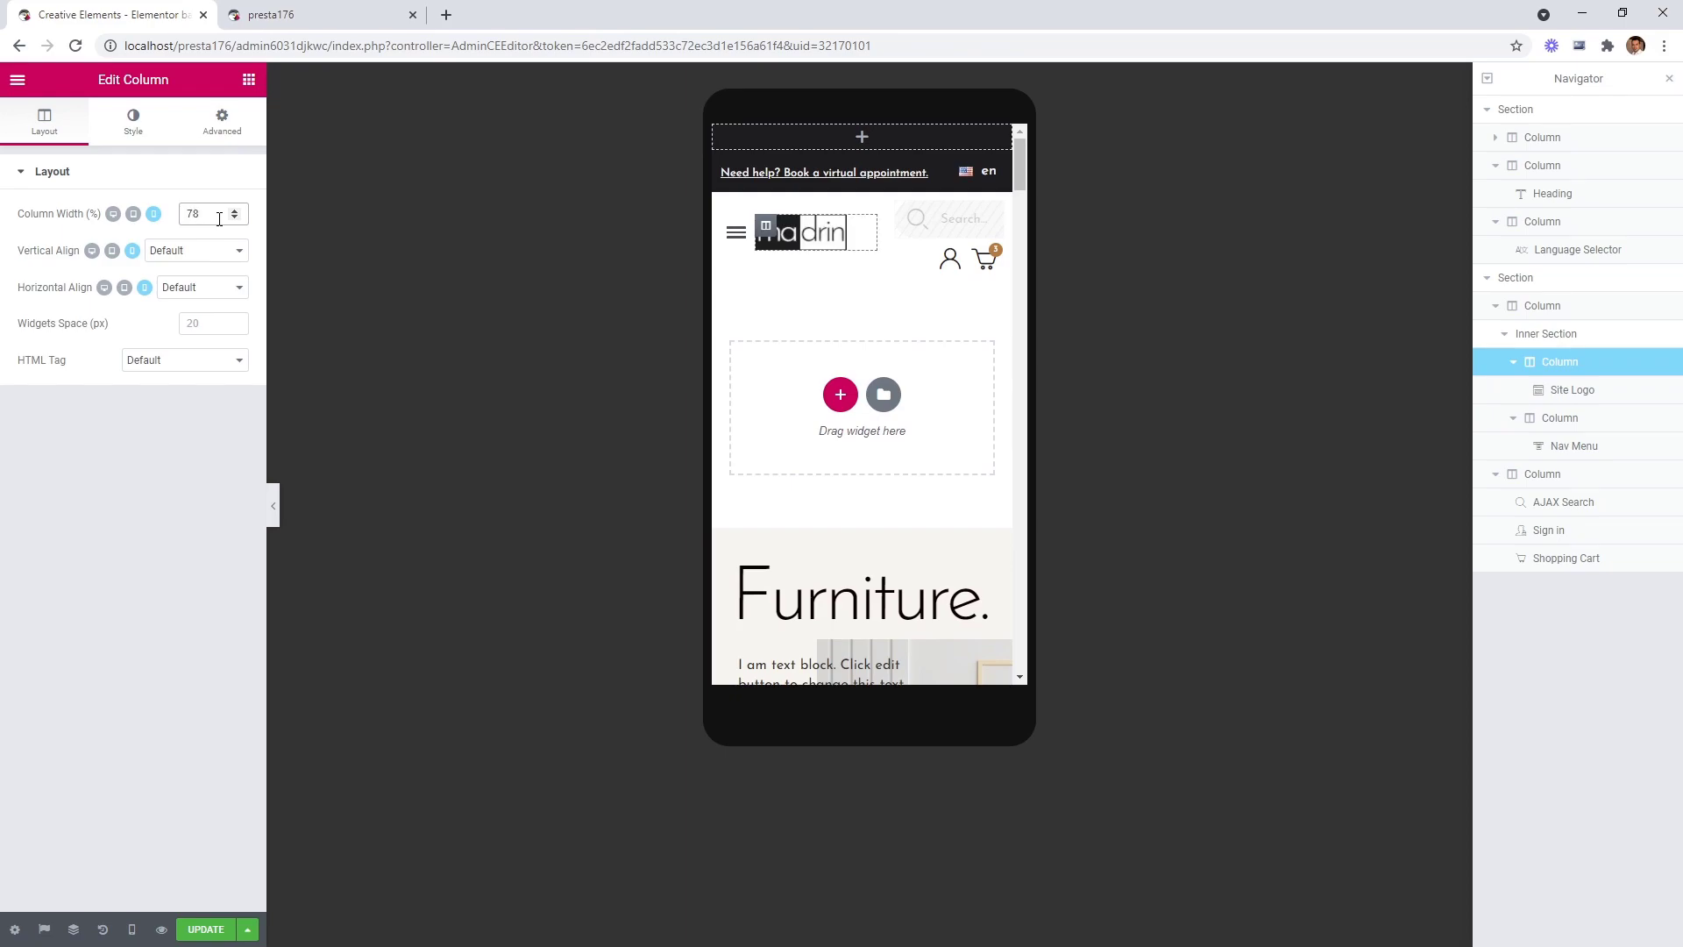
pyautogui.click(269, 520)
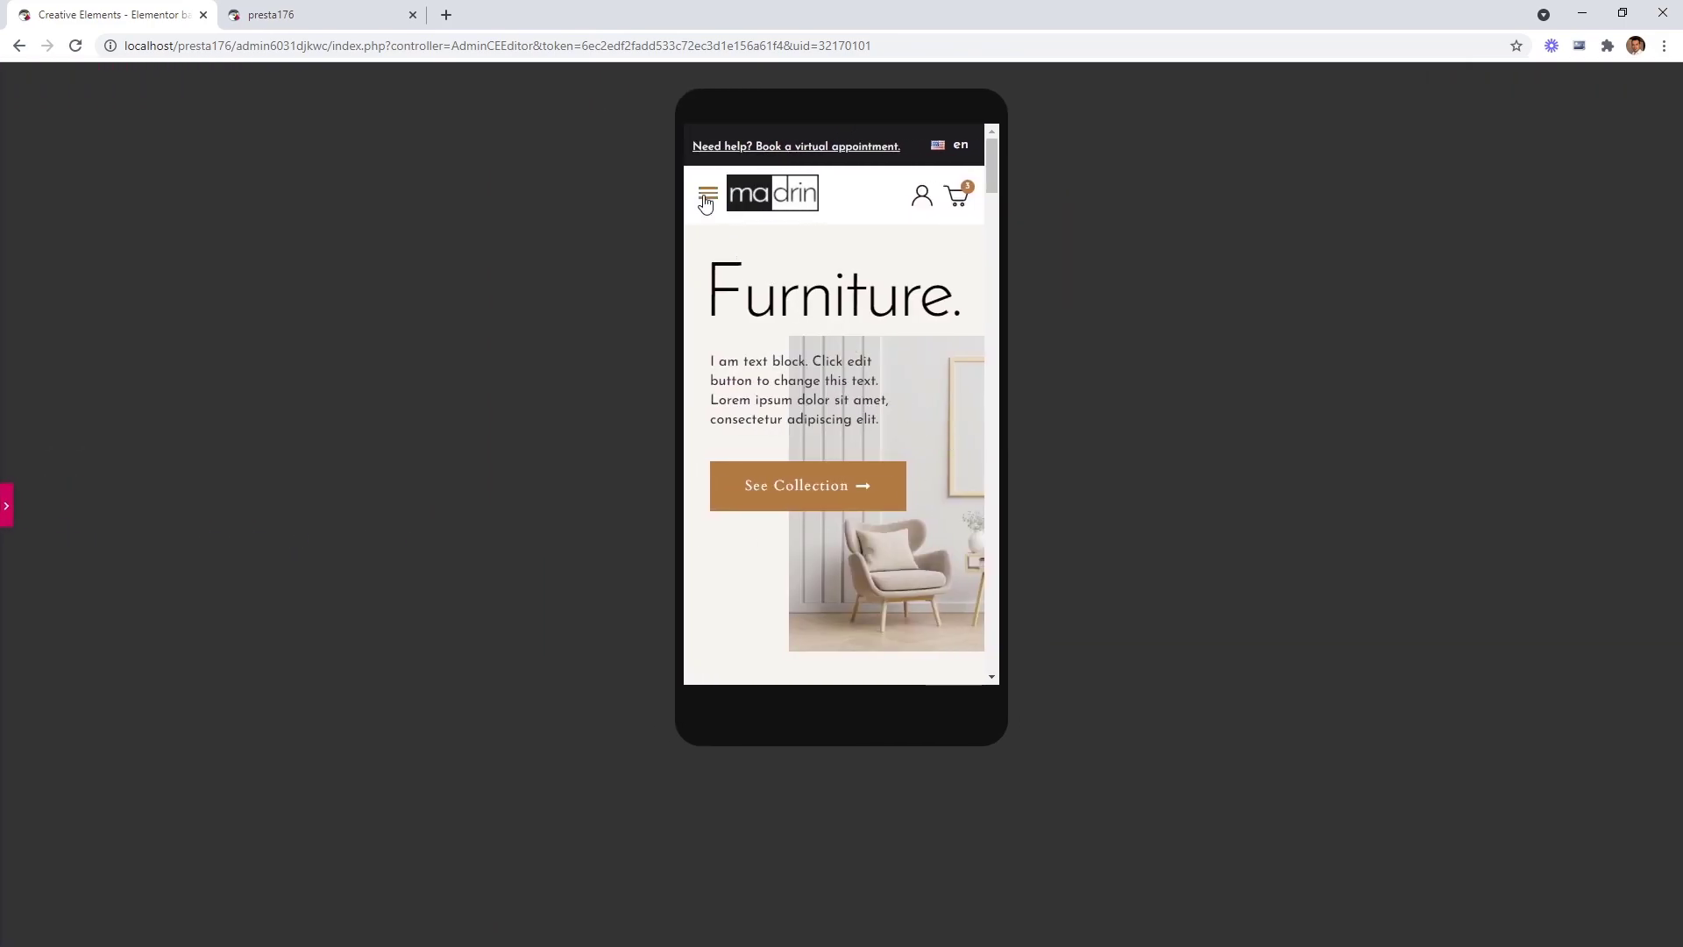
pyautogui.click(707, 196)
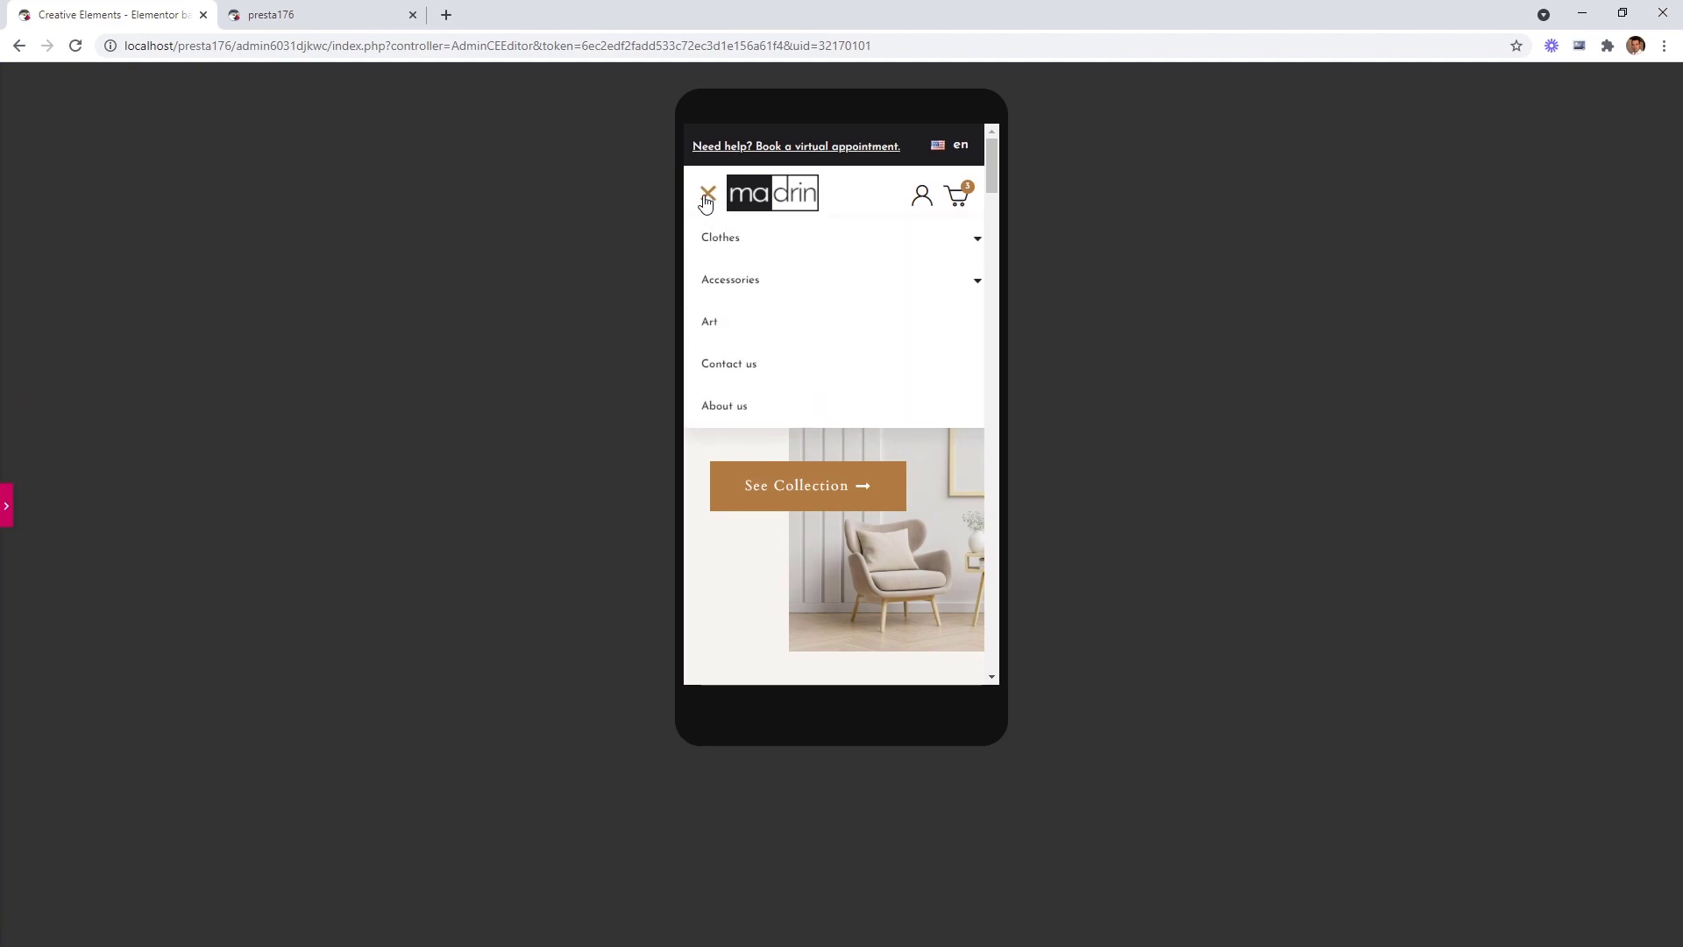
pyautogui.click(707, 198)
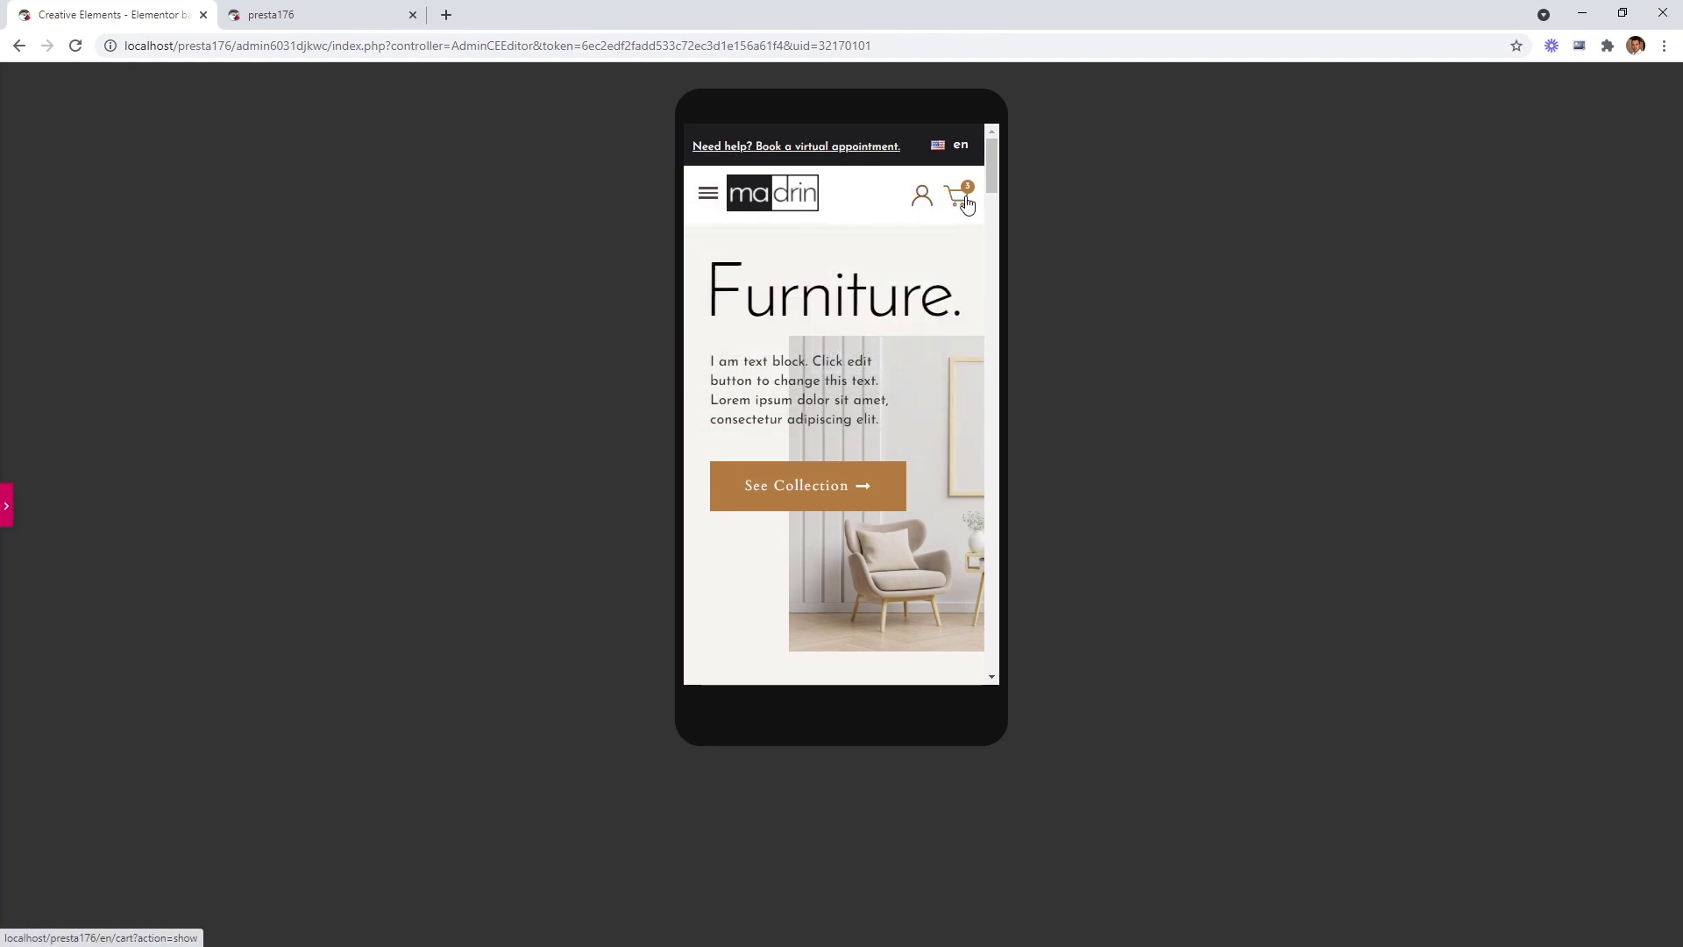
pyautogui.click(966, 203)
pyautogui.moveTo(967, 228); pyautogui.dragTo(967, 179)
pyautogui.click(966, 153)
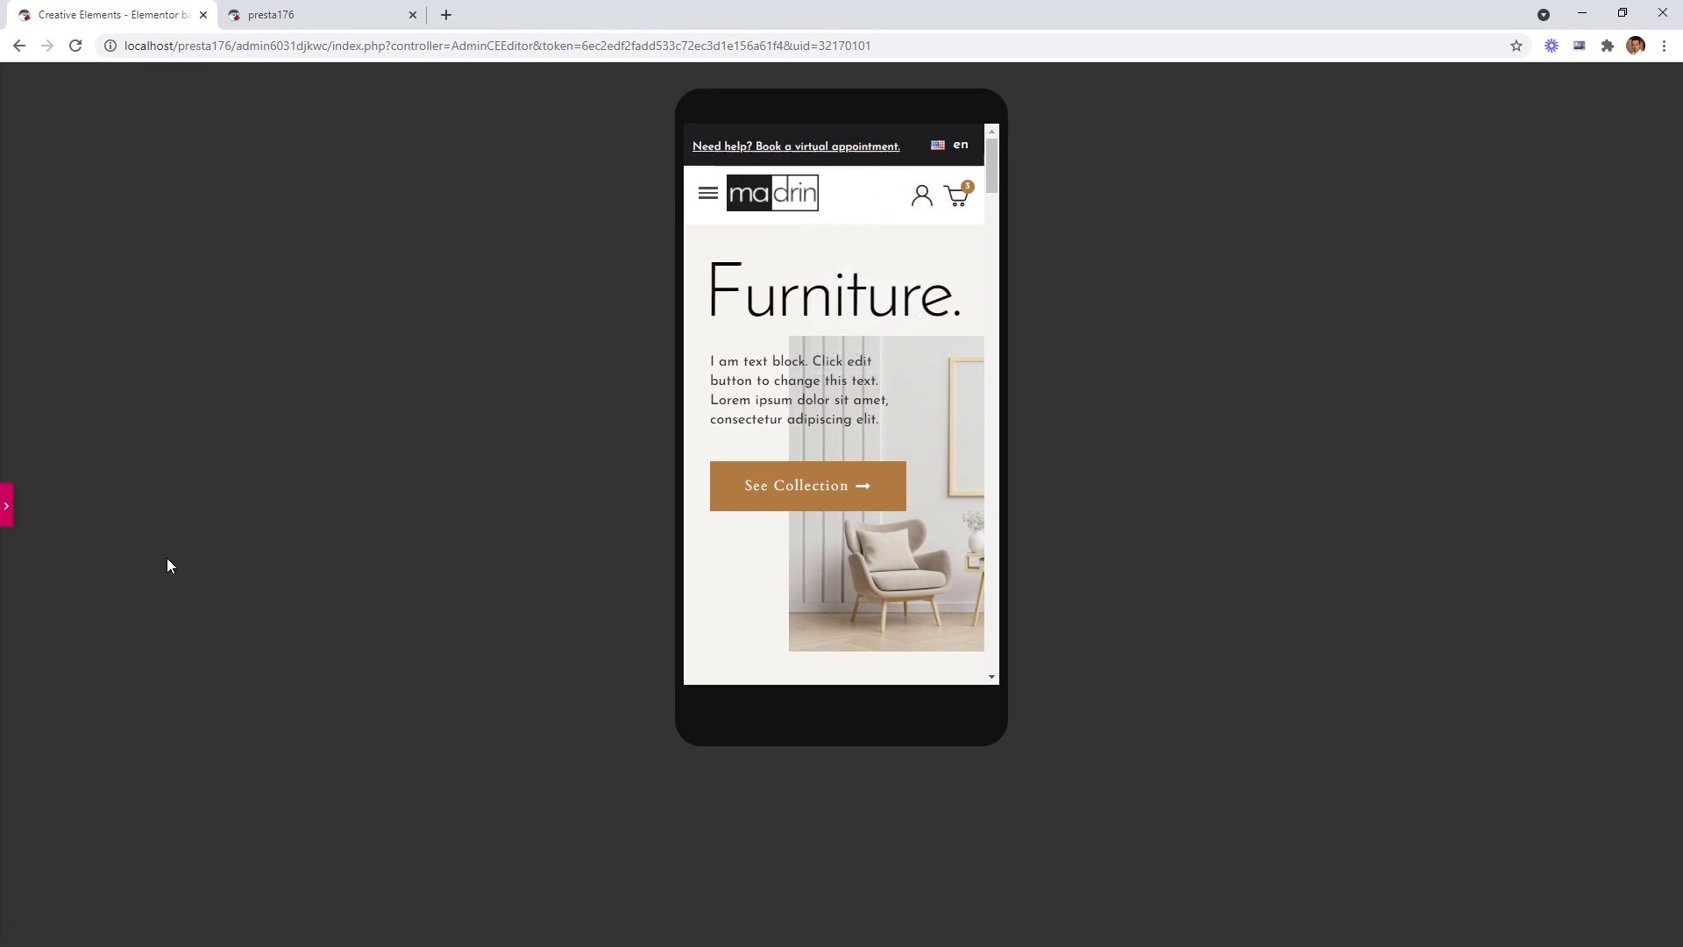
# Switch the responsive mode back to Desktop and duplicate the AJAX Search widget.
pyautogui.click(7, 507)
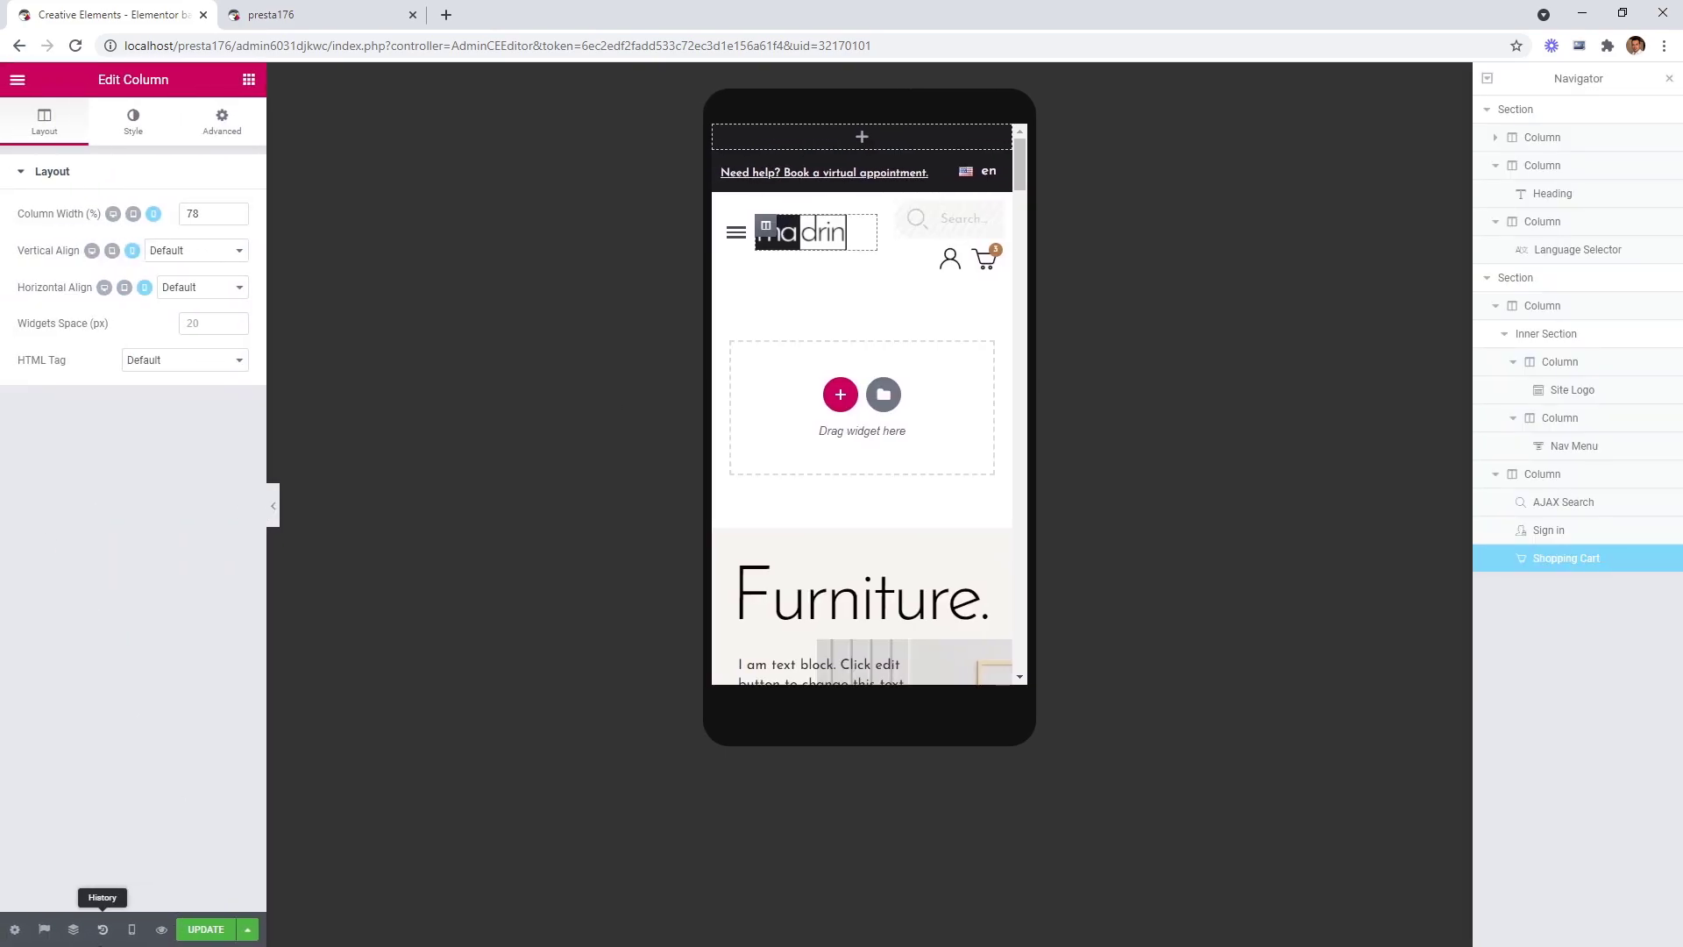
pyautogui.click(131, 929)
pyautogui.click(64, 814)
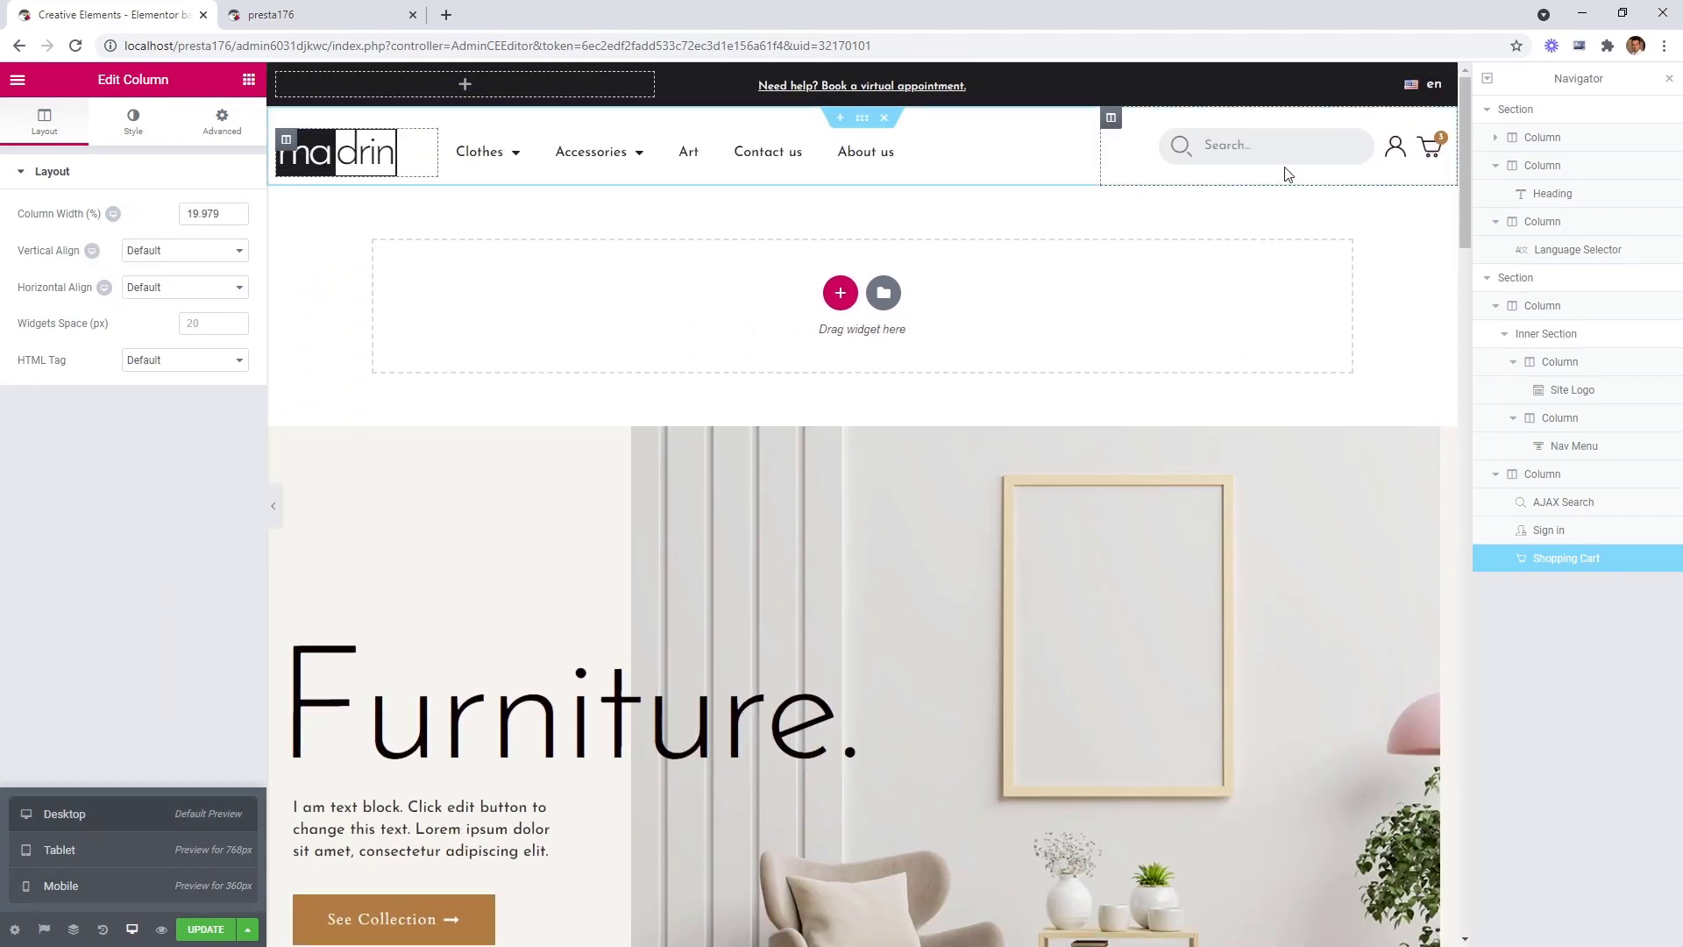
pyautogui.click(1368, 143)
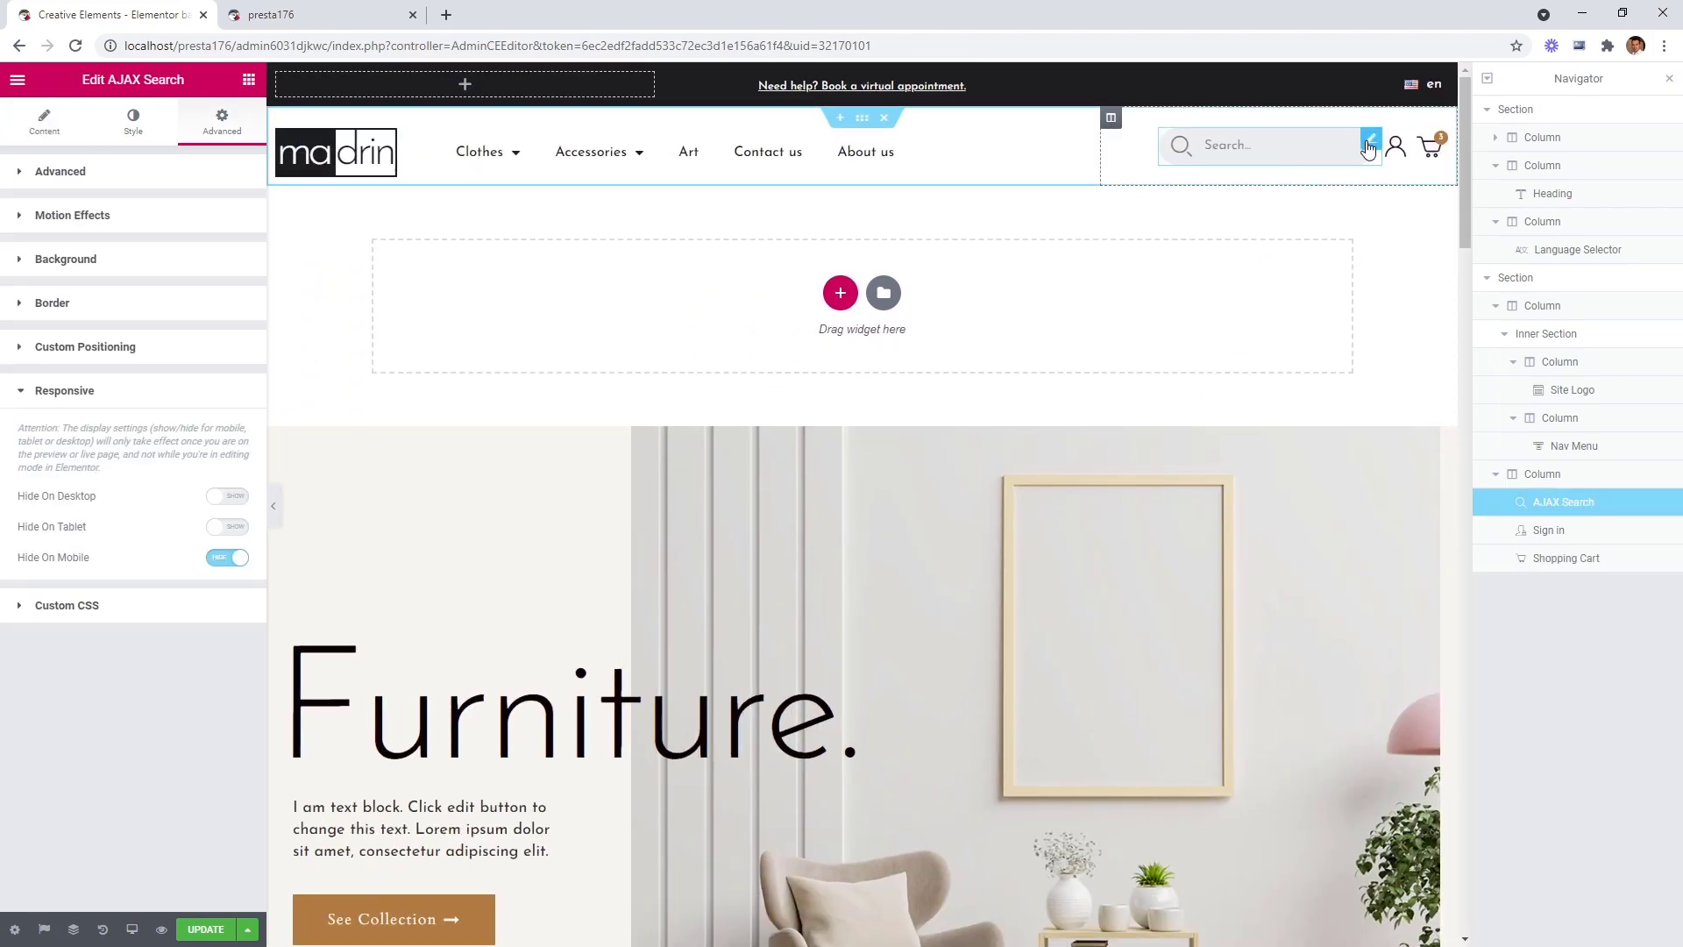
pyautogui.rightClick(1368, 148)
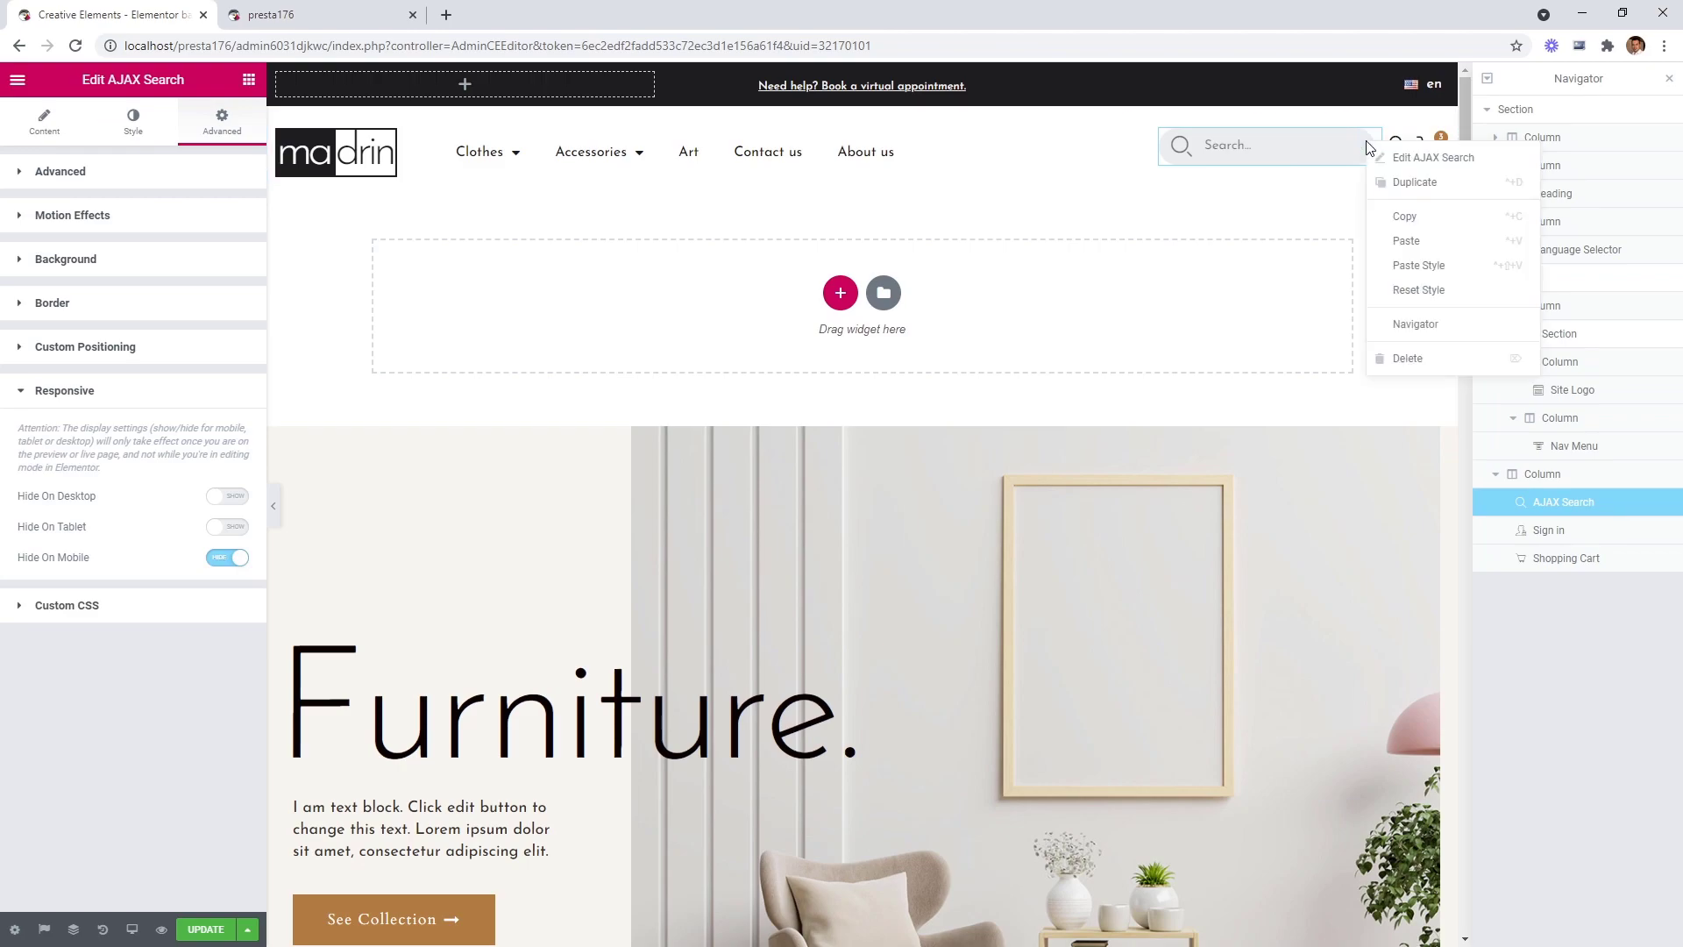
pyautogui.click(1403, 182)
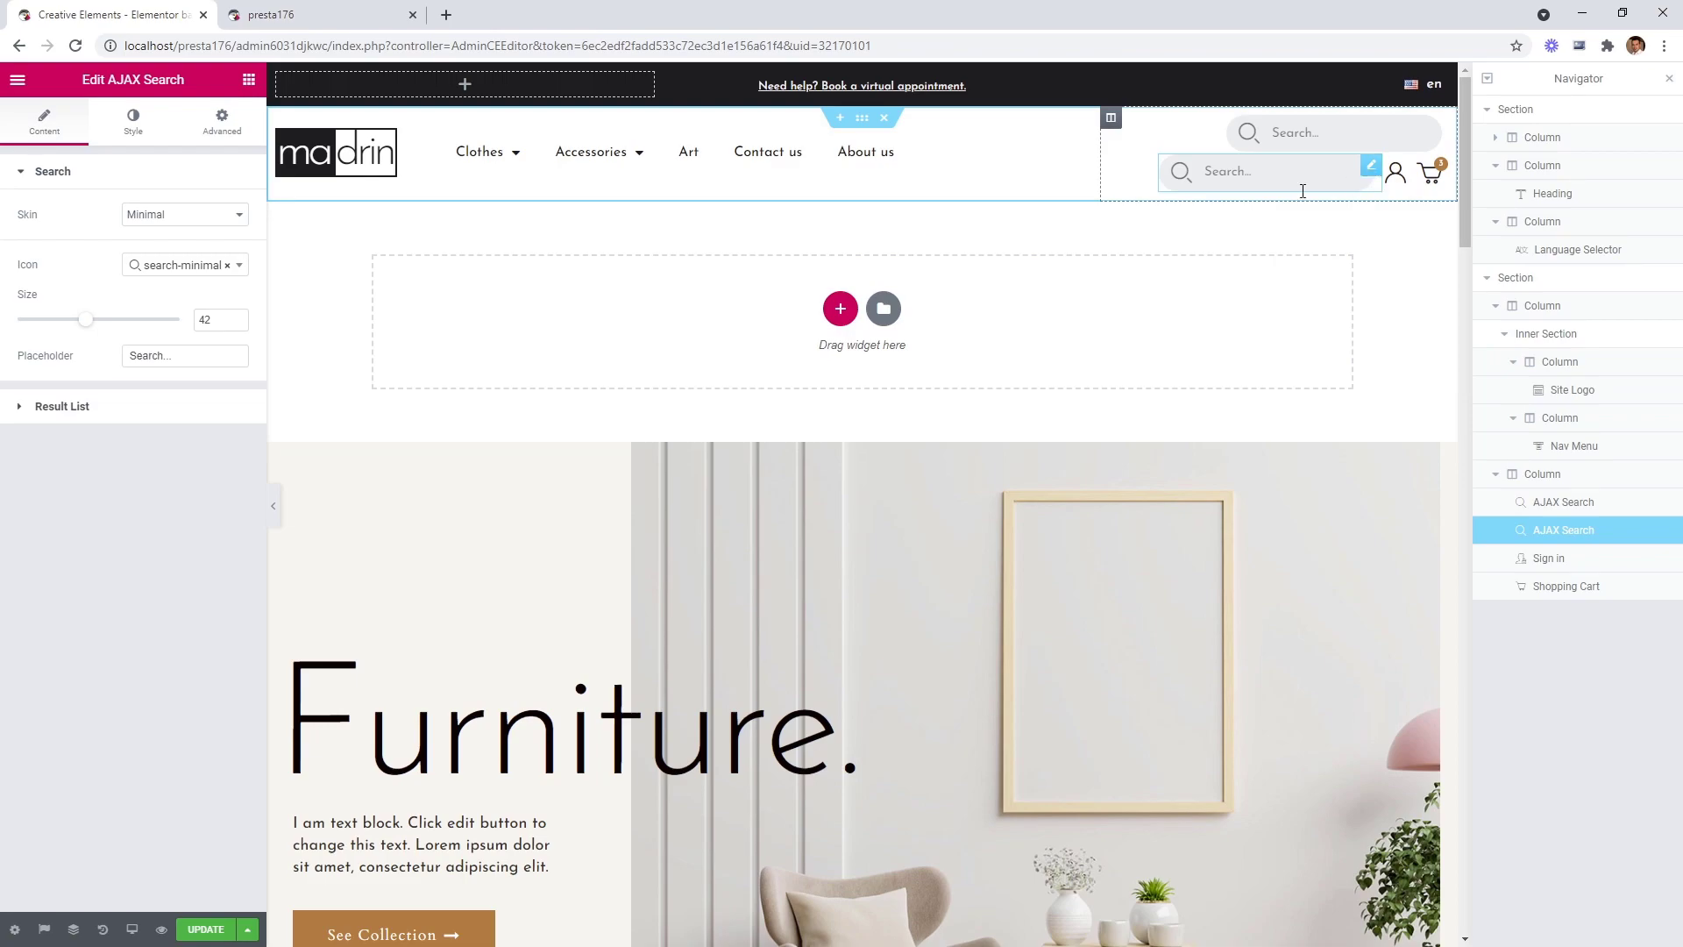
# Change the duplicated search widget's skin to Topbar, enlarge its icon and set the toggle size to 24.
pyautogui.click(206, 225)
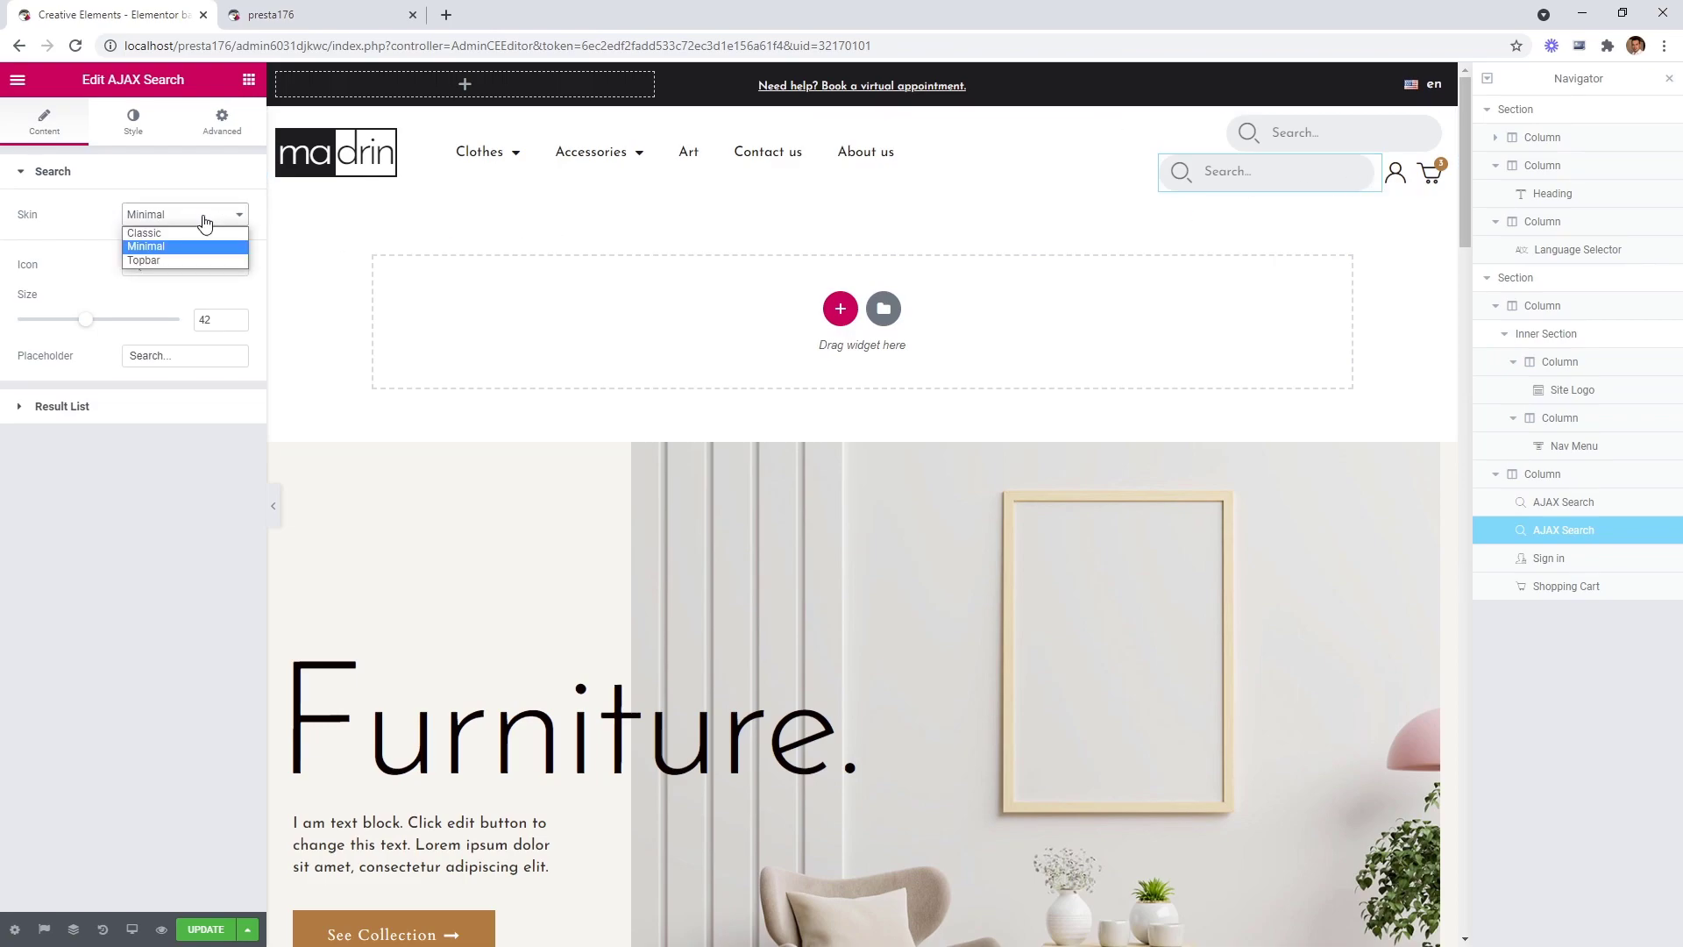
pyautogui.click(144, 261)
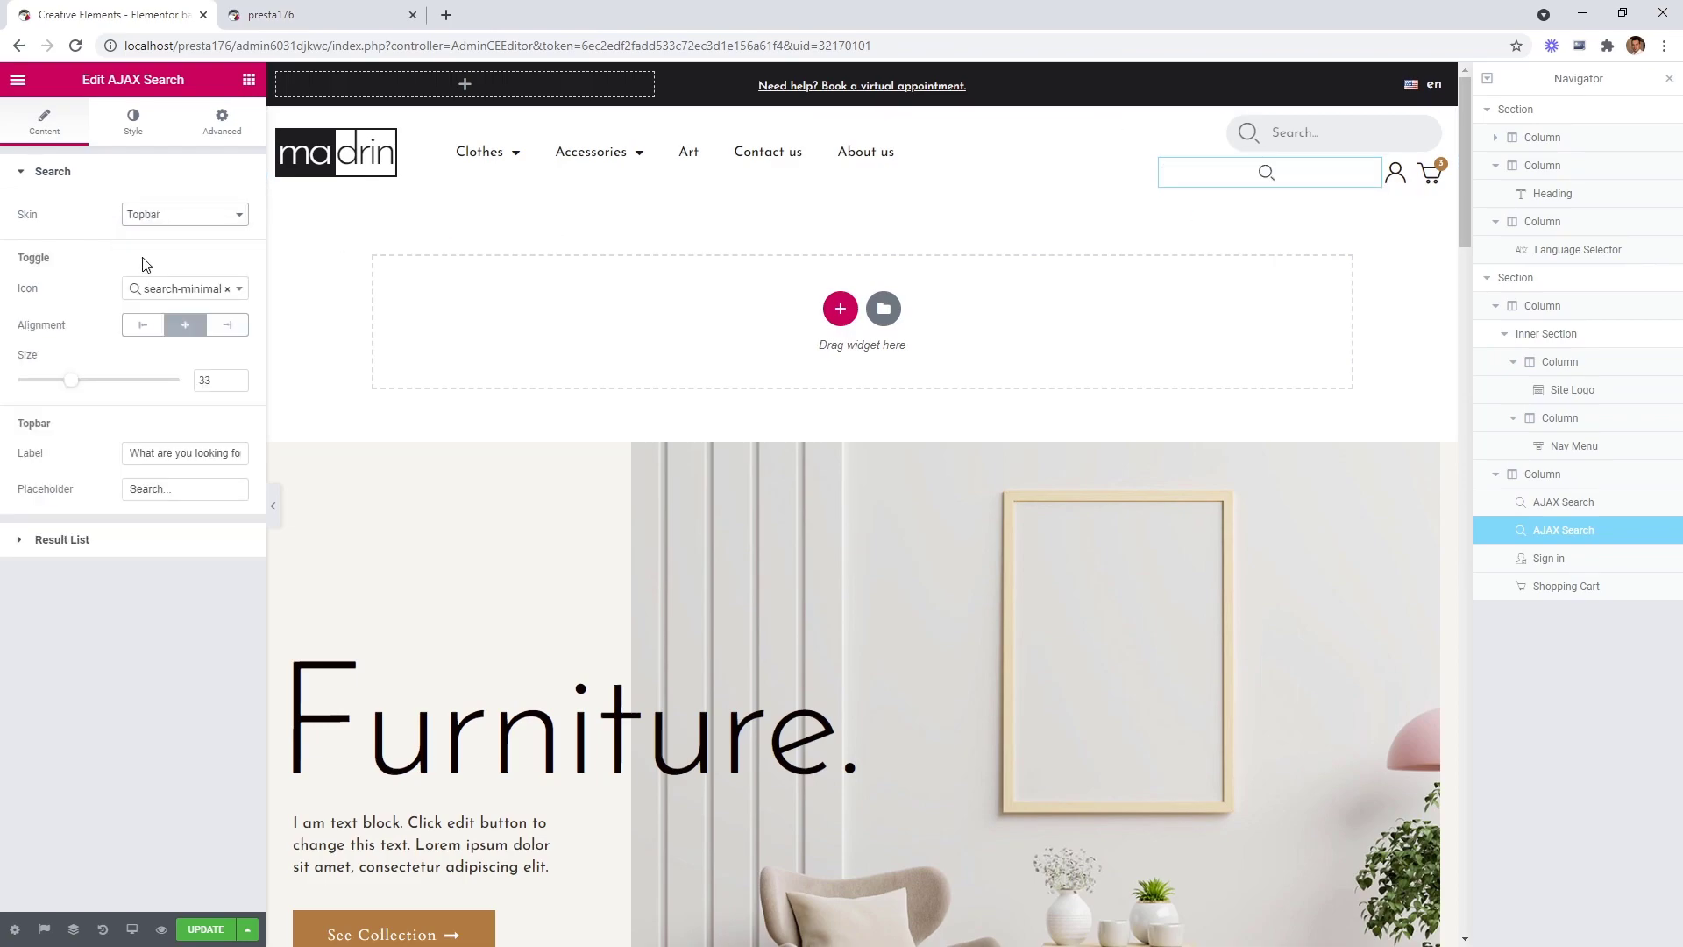
pyautogui.click(133, 123)
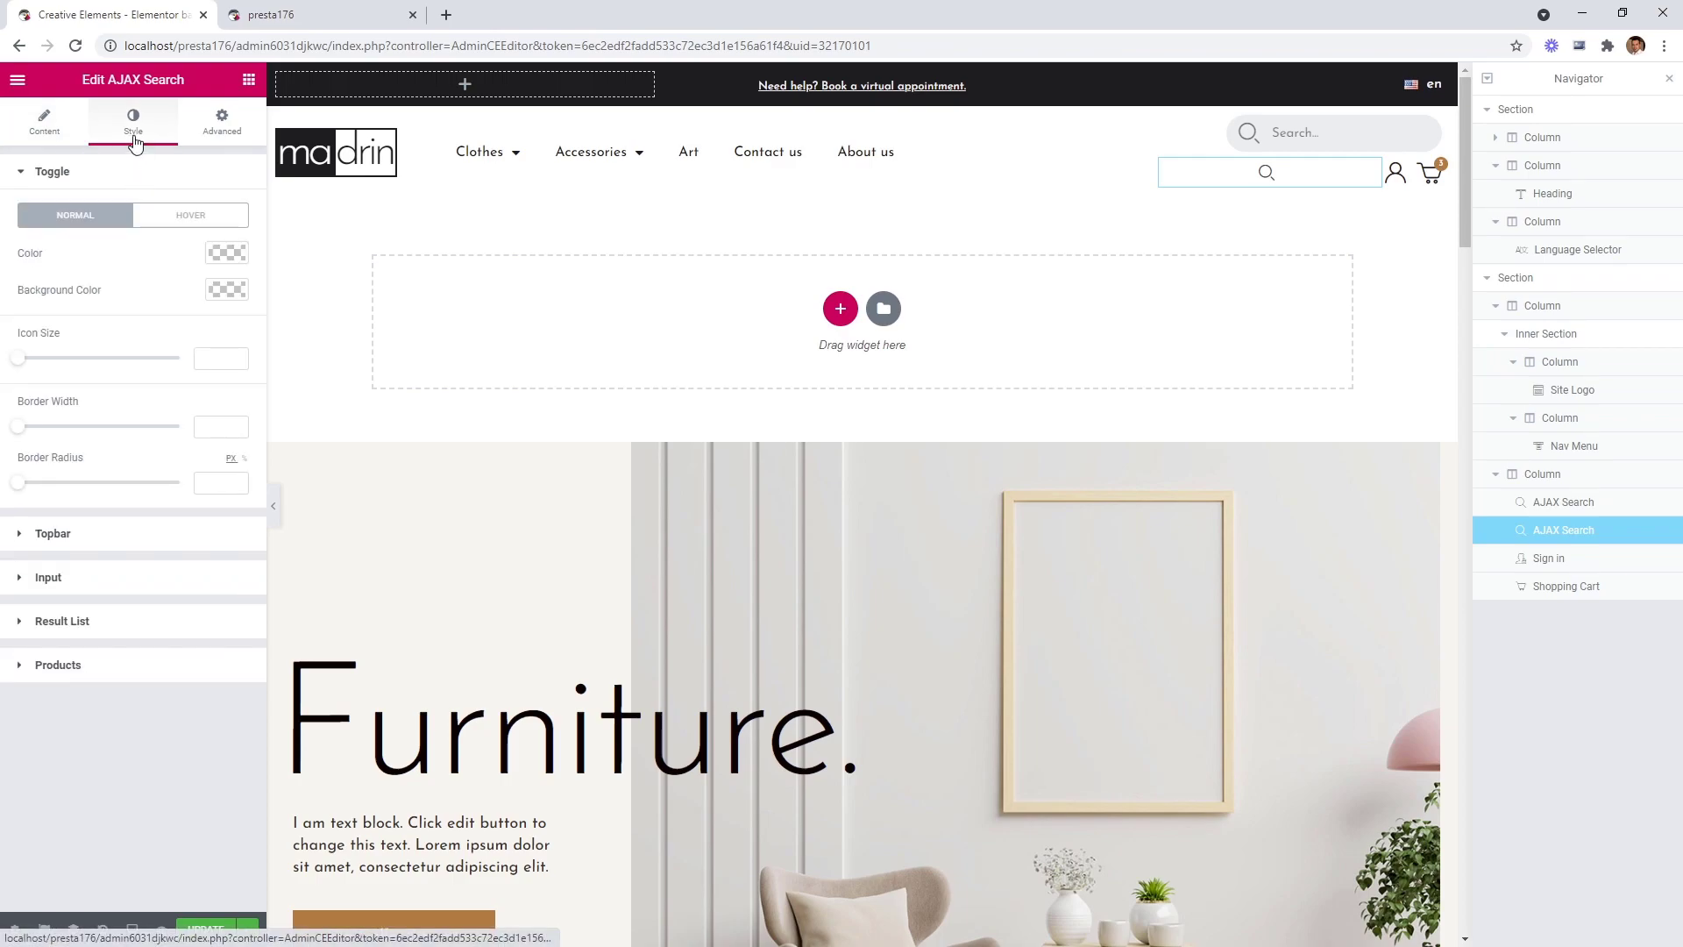
pyautogui.moveTo(18, 362); pyautogui.dragTo(179, 360)
pyautogui.click(53, 128)
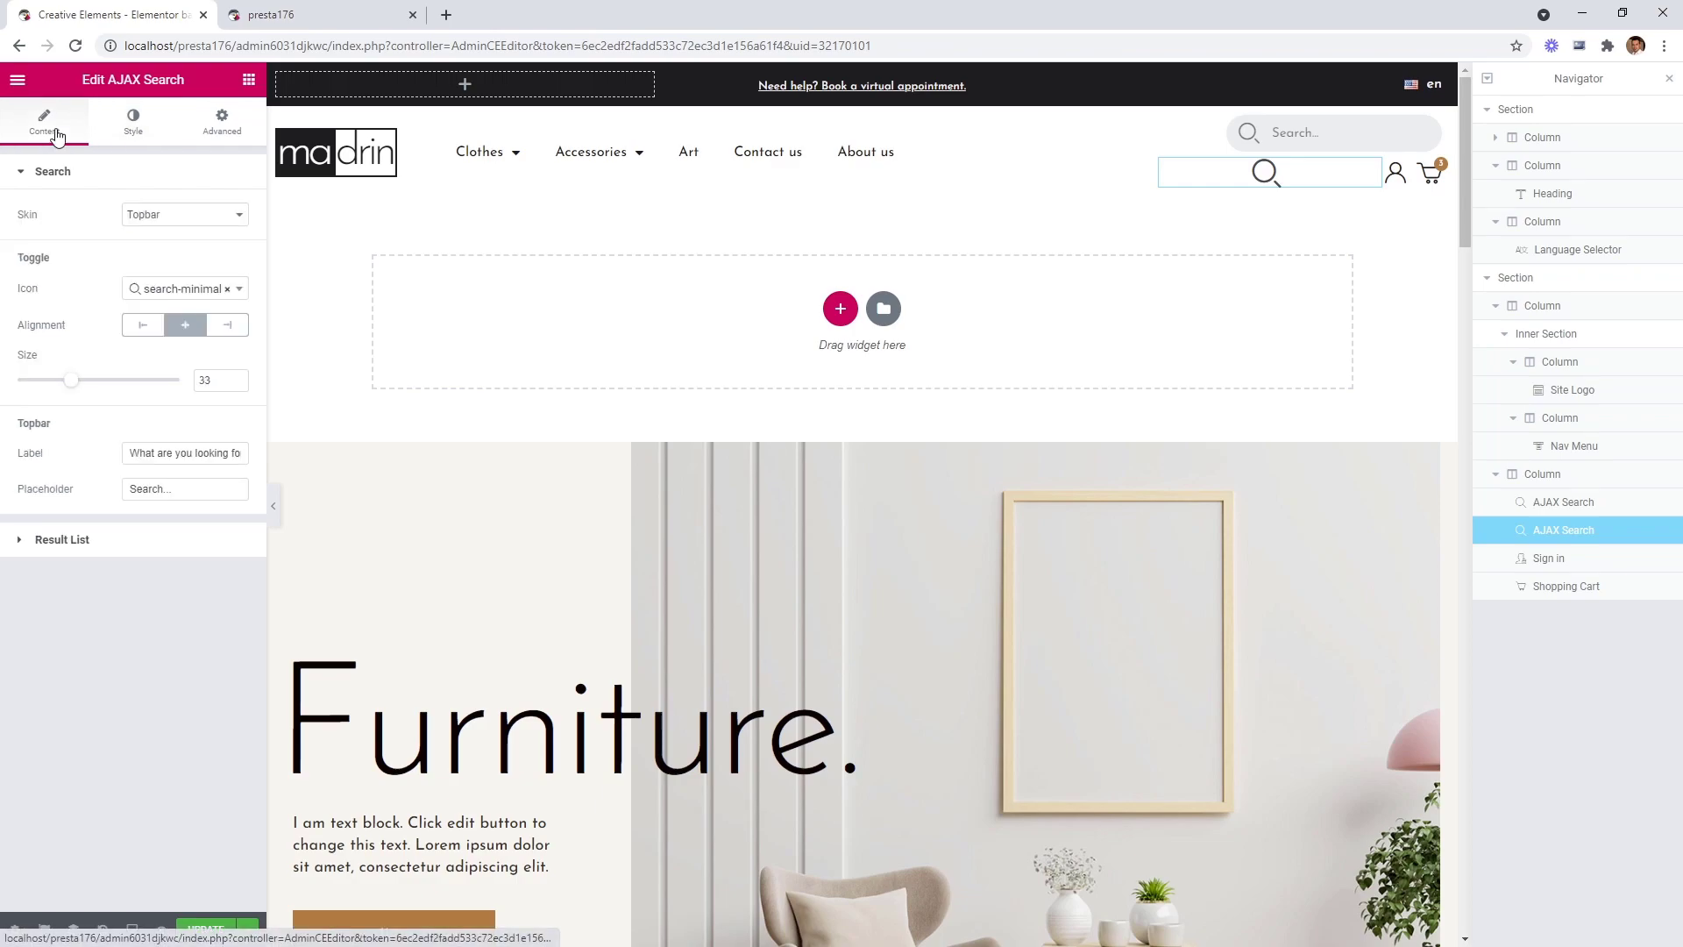
pyautogui.moveTo(77, 390); pyautogui.dragTo(63, 388)
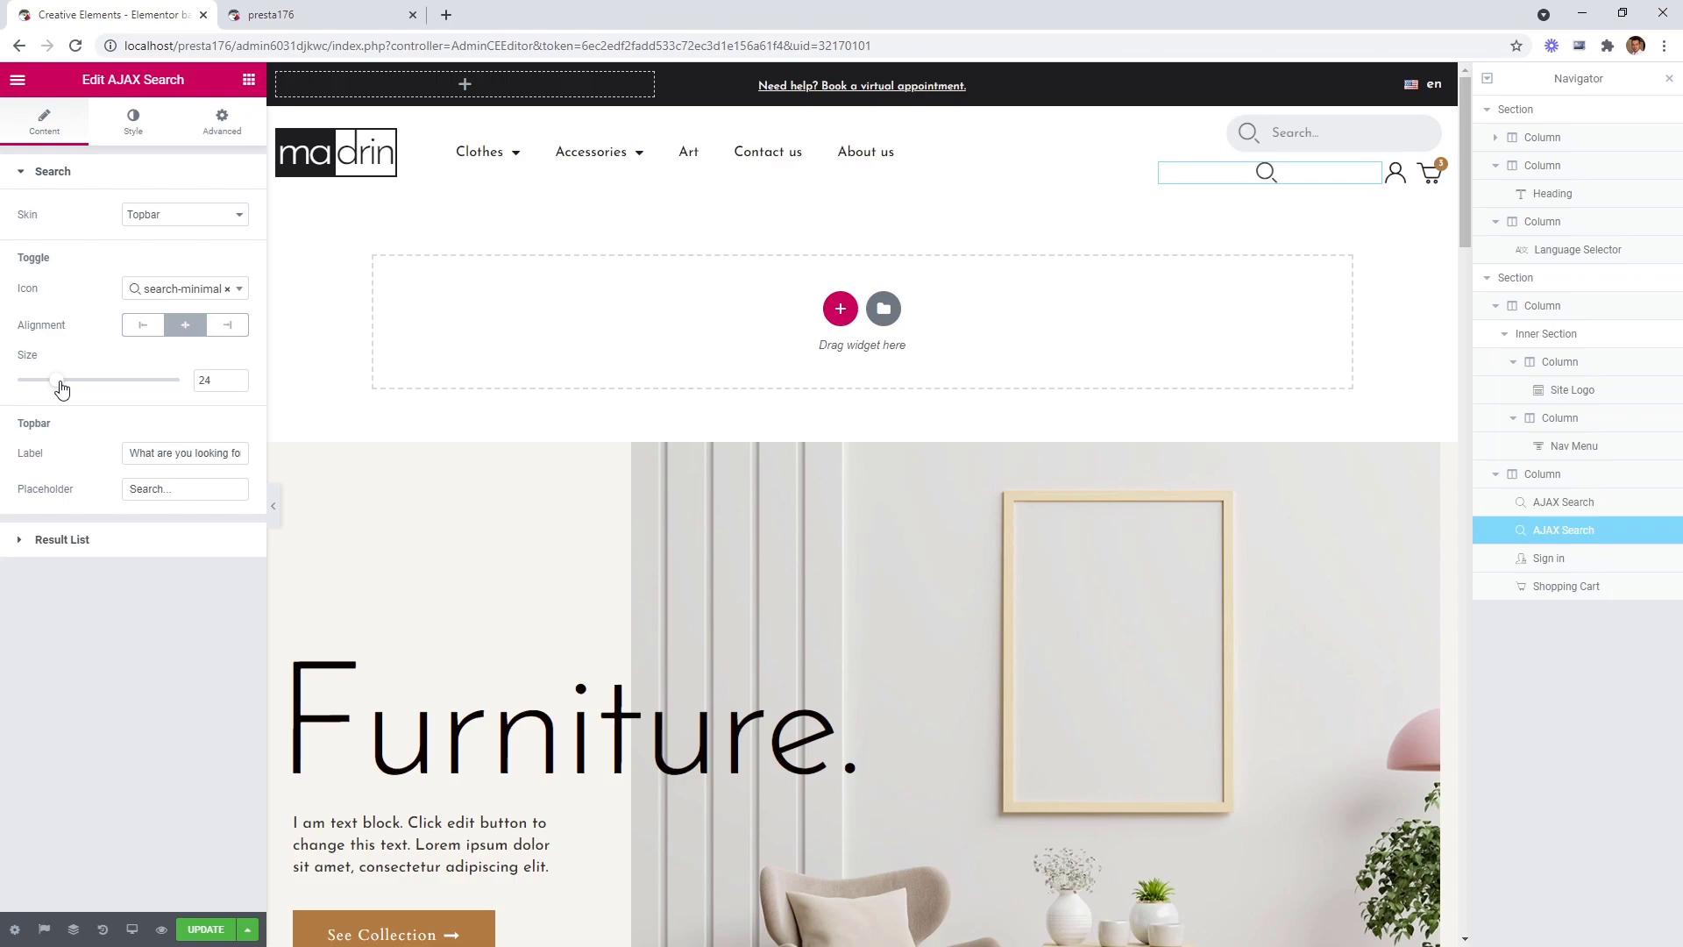
# Set the duplicated search widget's positioning width to Inline (auto) and preview the desktop header.
pyautogui.click(213, 134)
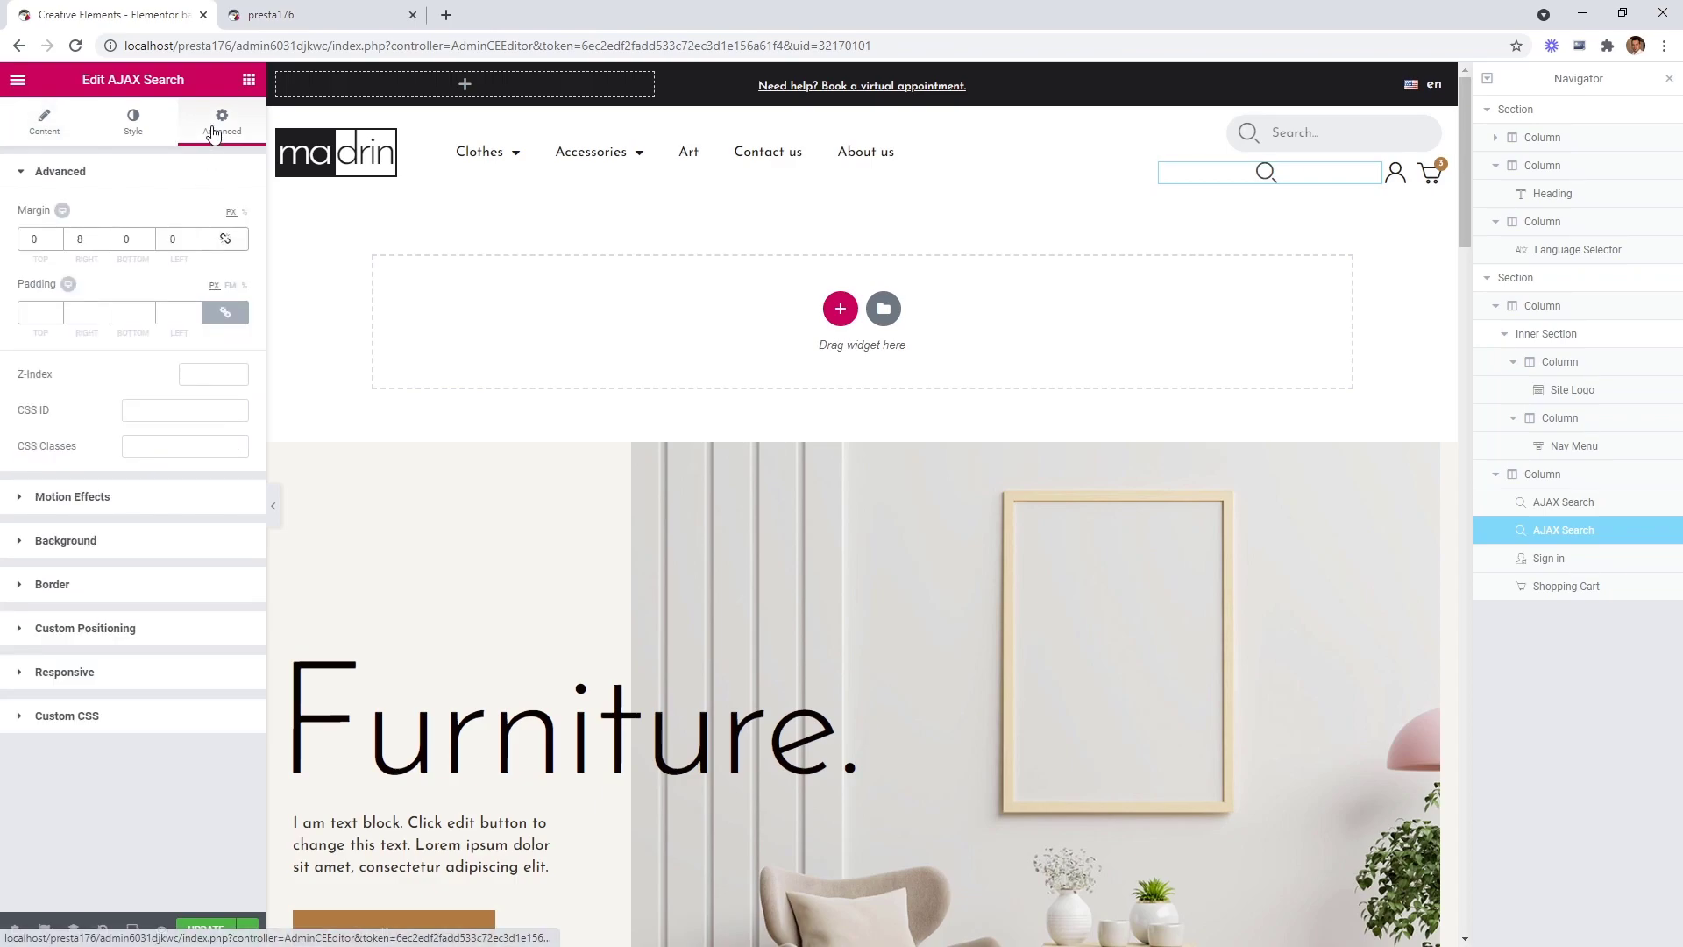
pyautogui.click(183, 628)
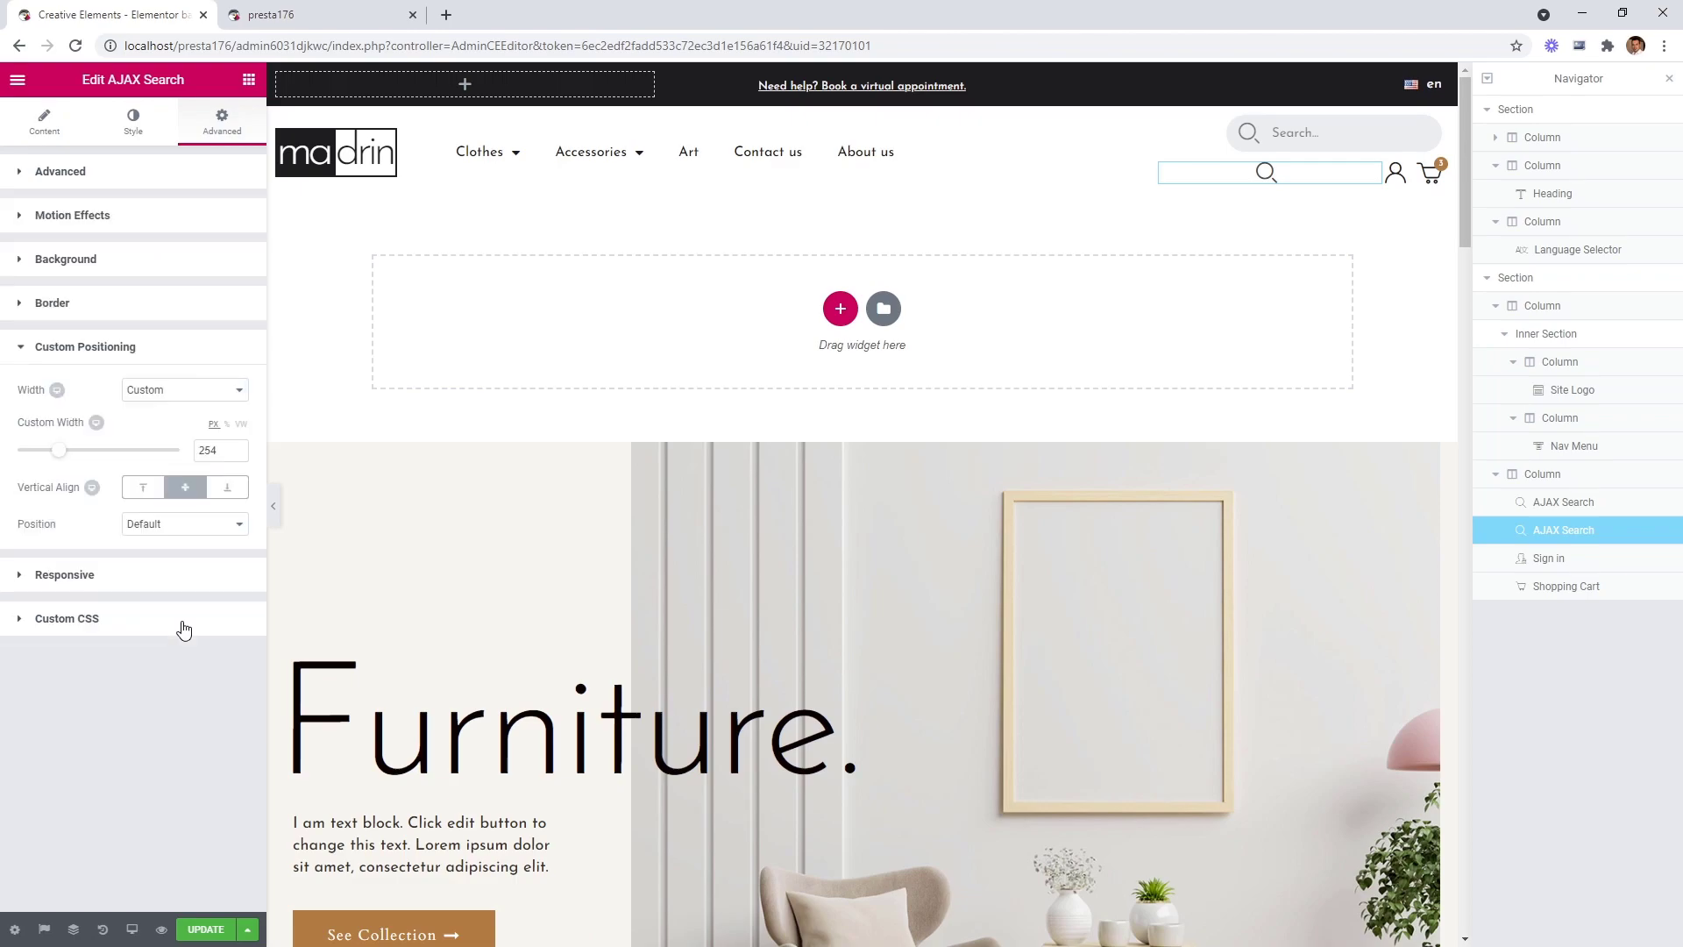
pyautogui.click(151, 391)
pyautogui.click(162, 437)
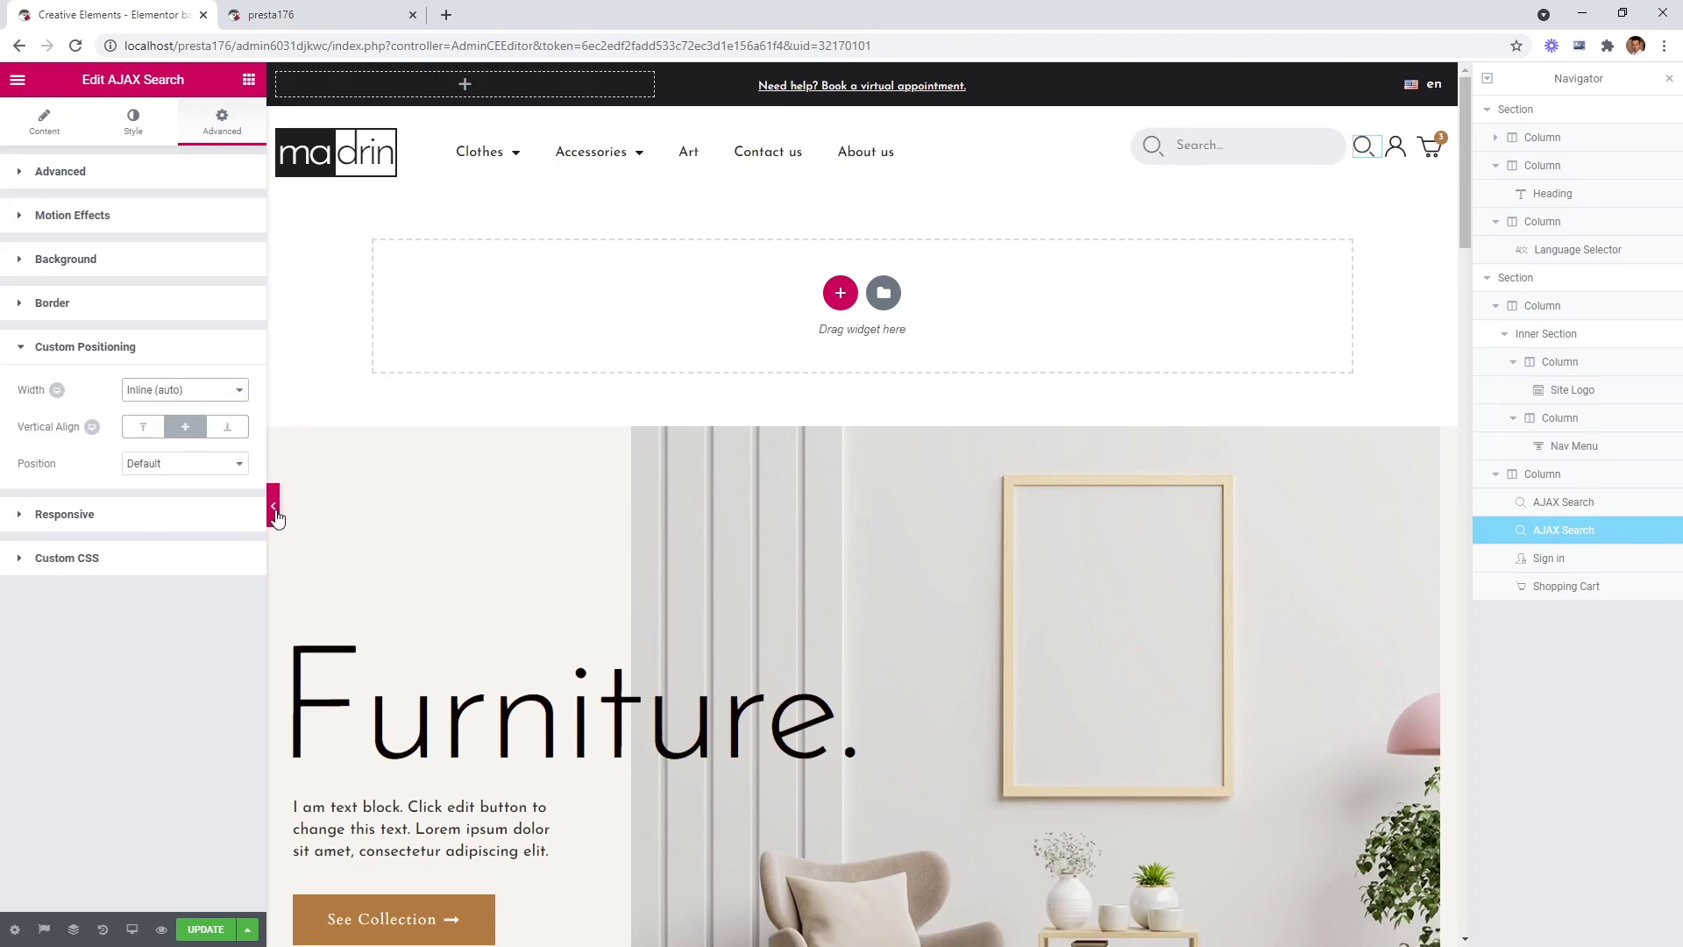
pyautogui.click(273, 509)
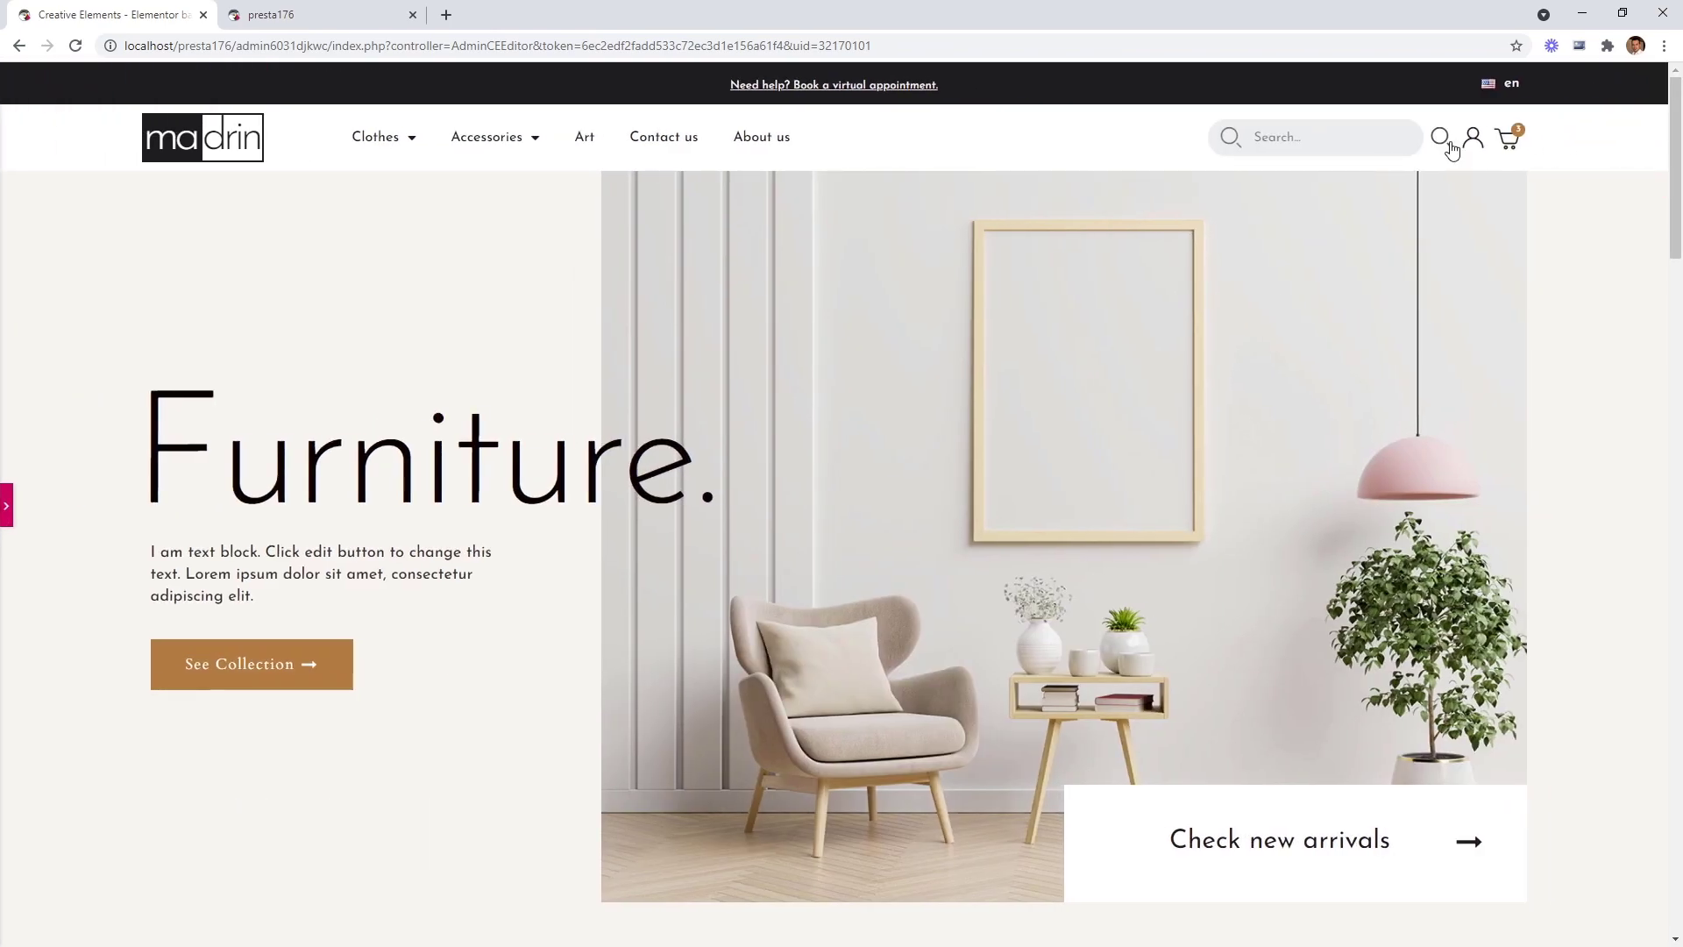
# Set the duplicated search widget's right margin to 10 px and save the header.
pyautogui.click(7, 505)
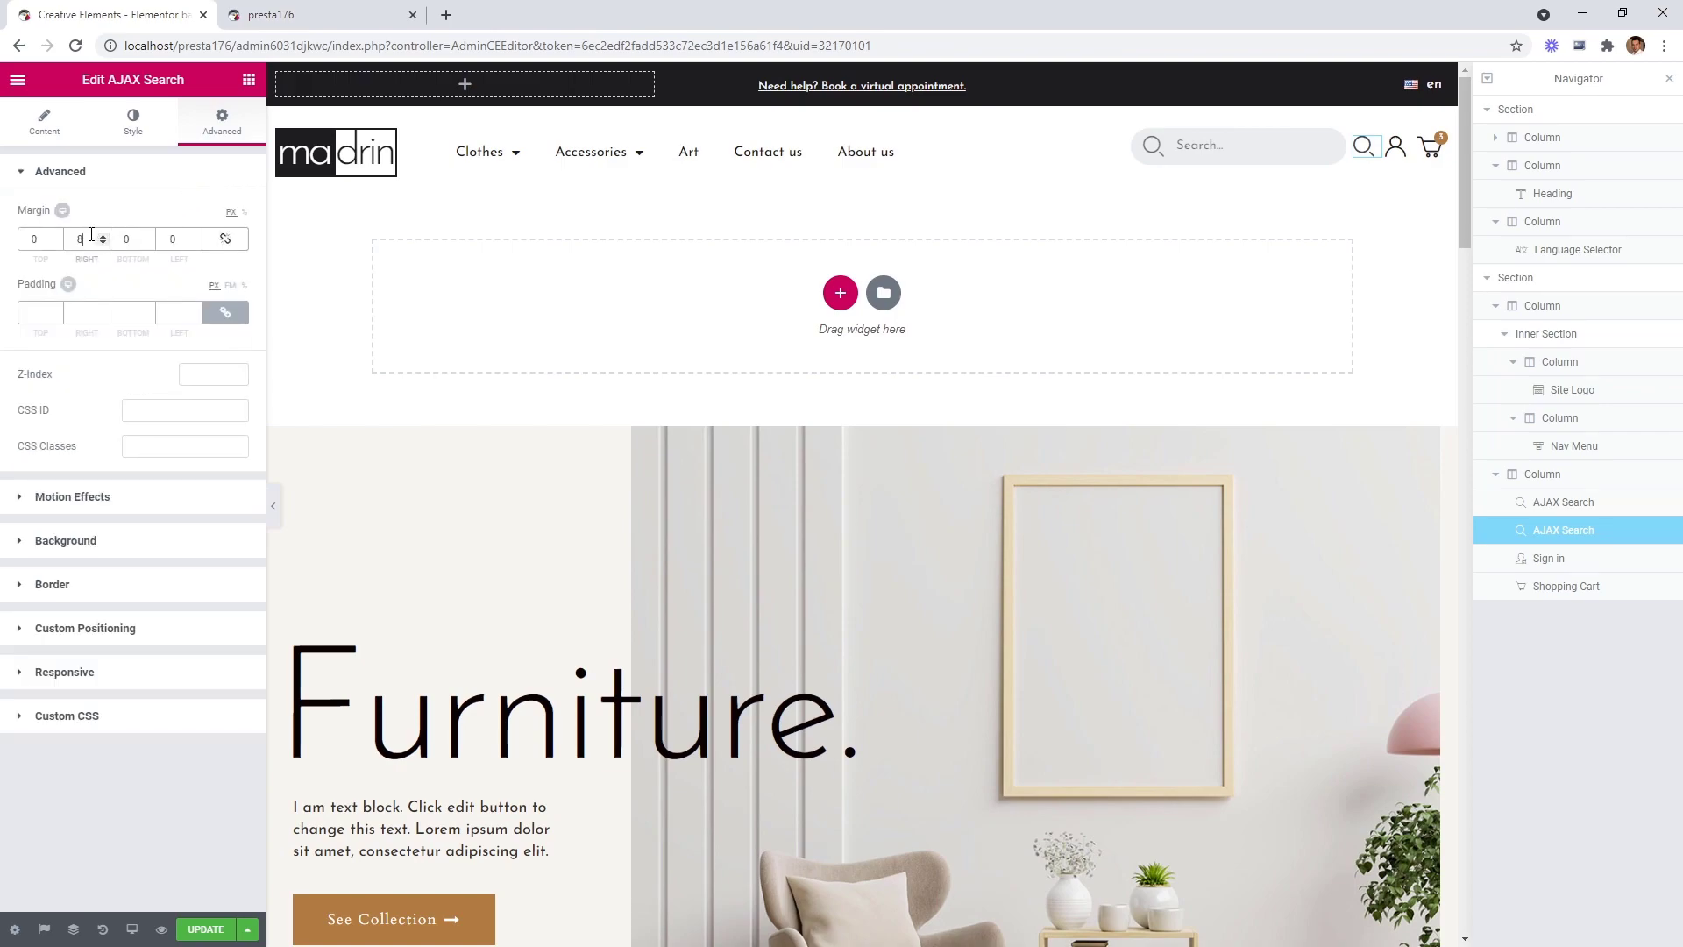
pyautogui.press('Up')
pyautogui.press('Up')
pyautogui.click(222, 929)
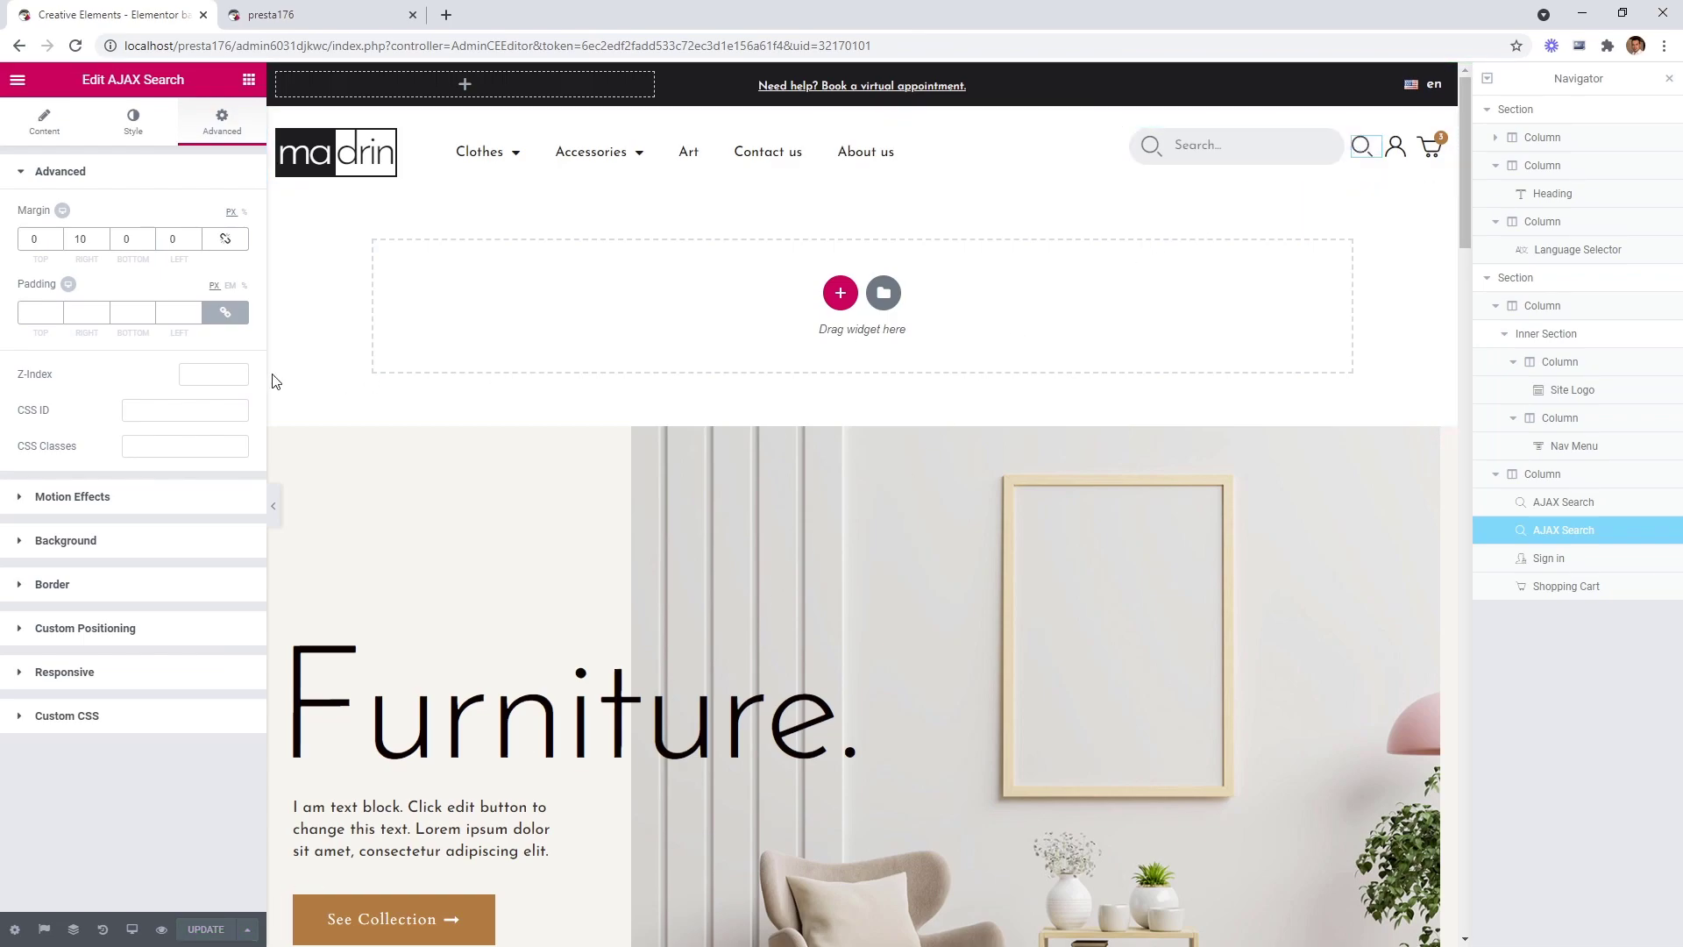
# Hide the duplicated search widget on desktop and tablet, show it on mobile, then save and preview the header.
pyautogui.click(126, 674)
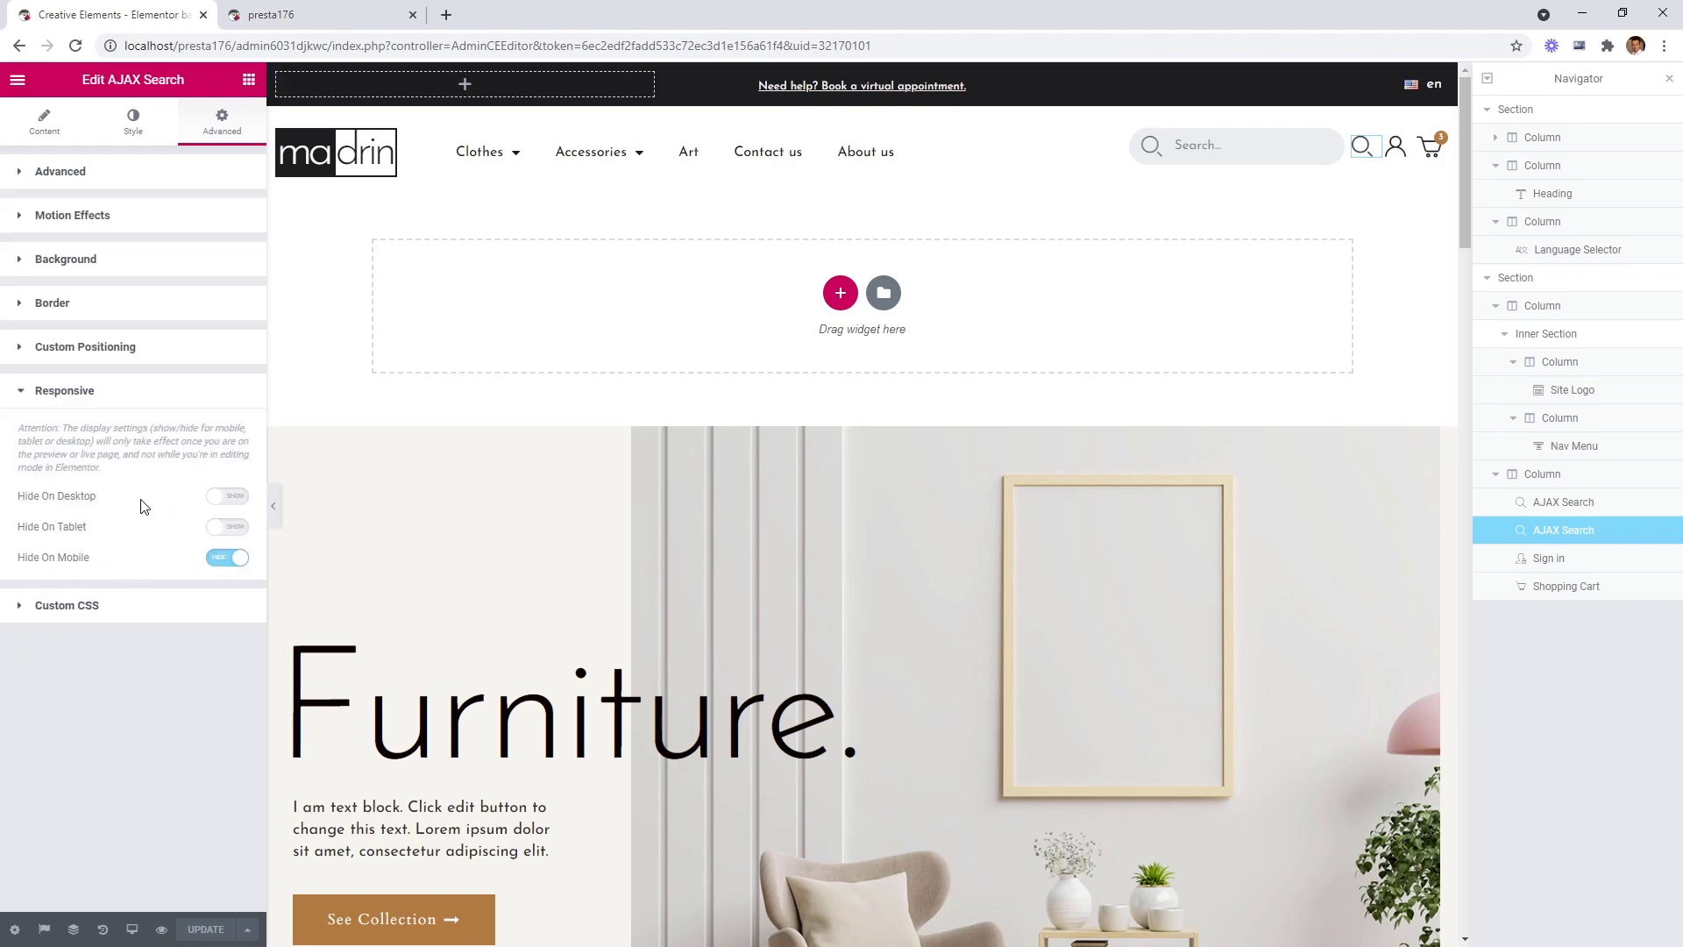
pyautogui.click(223, 498)
pyautogui.click(228, 530)
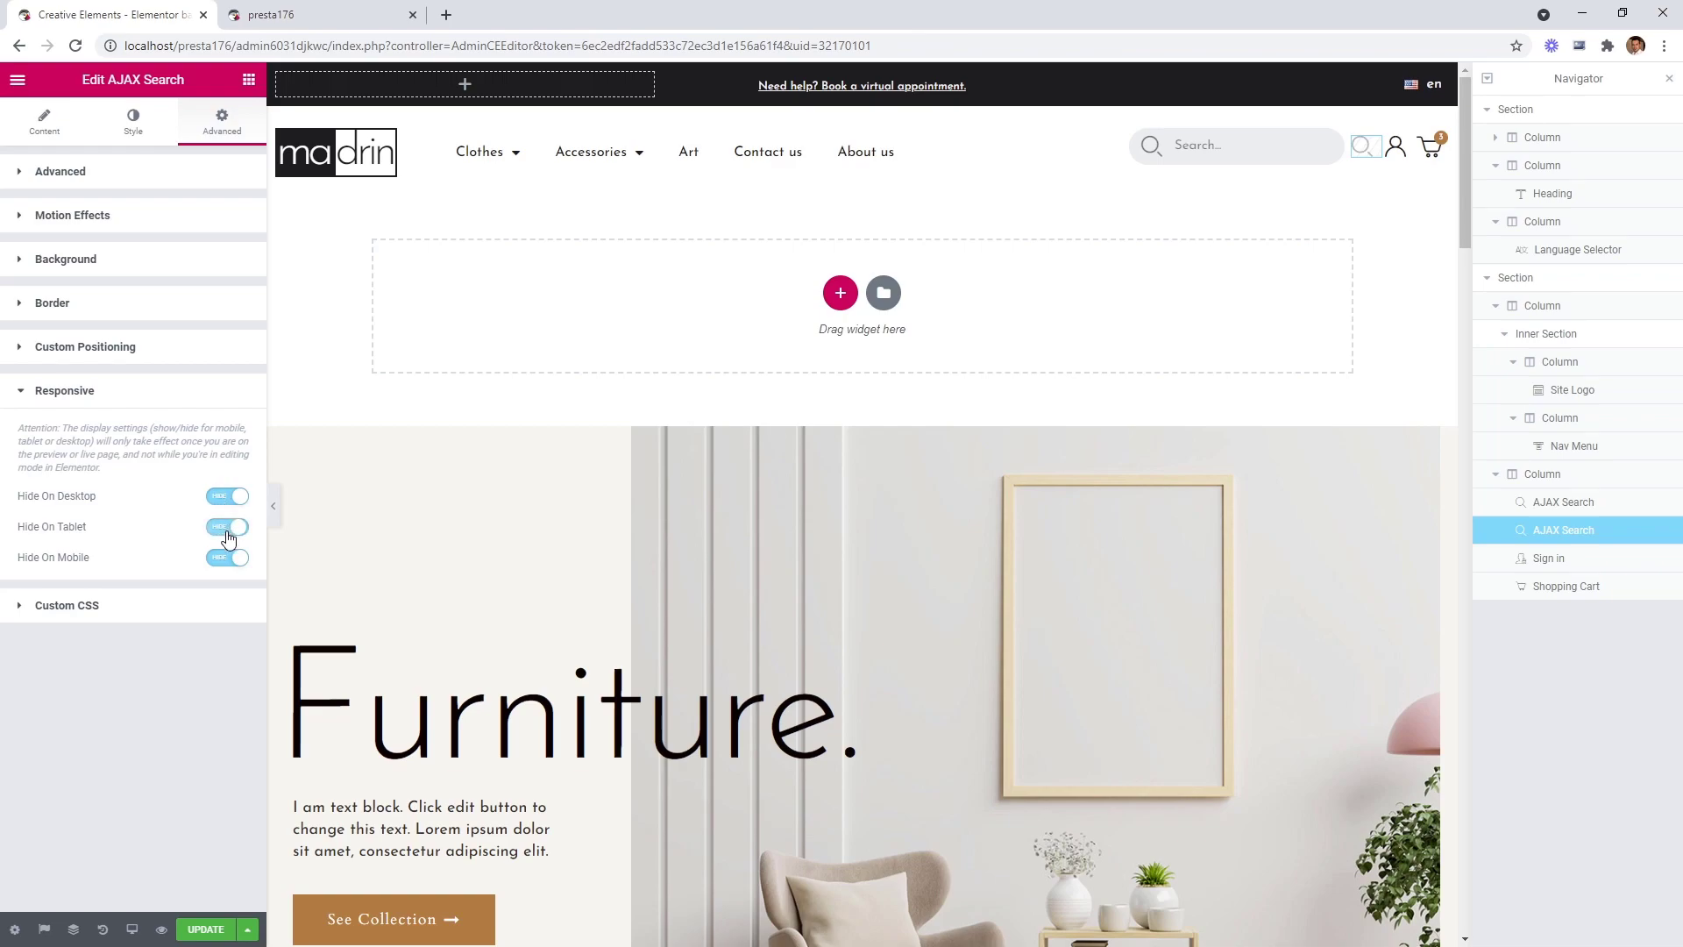
pyautogui.click(227, 565)
pyautogui.click(200, 928)
pyautogui.click(274, 506)
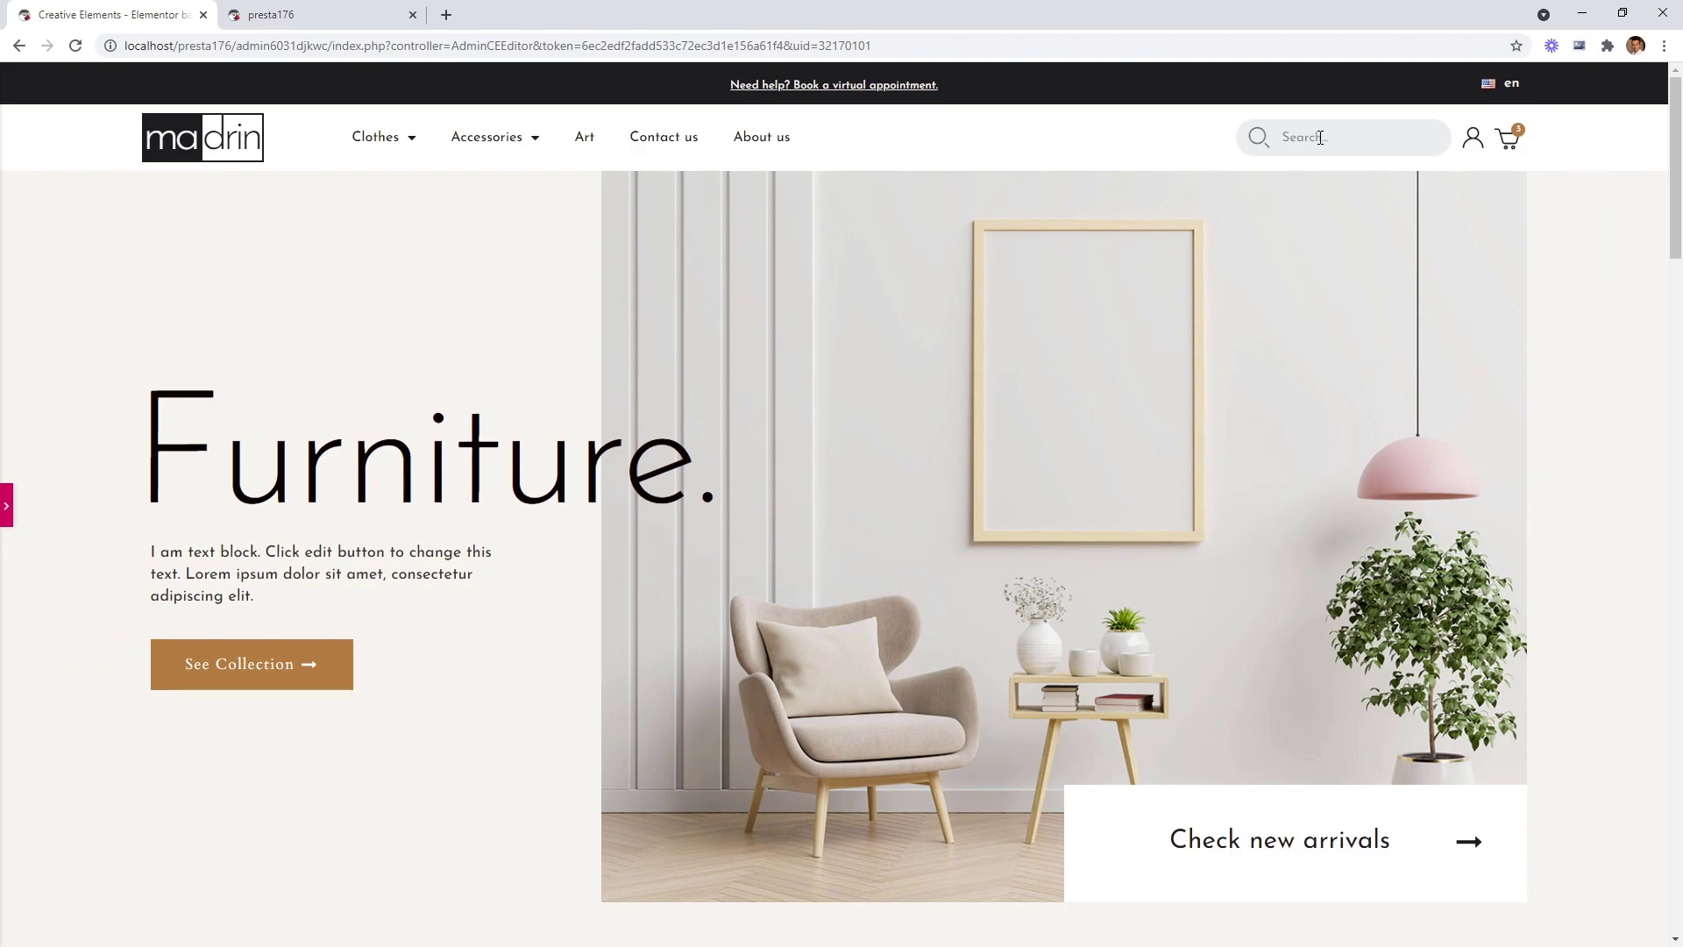
# Preview the header at tablet and mobile sizes, test the mobile search with "summer" and close the search bar.
pyautogui.hotkey('ctrl', 'shift', 'm')
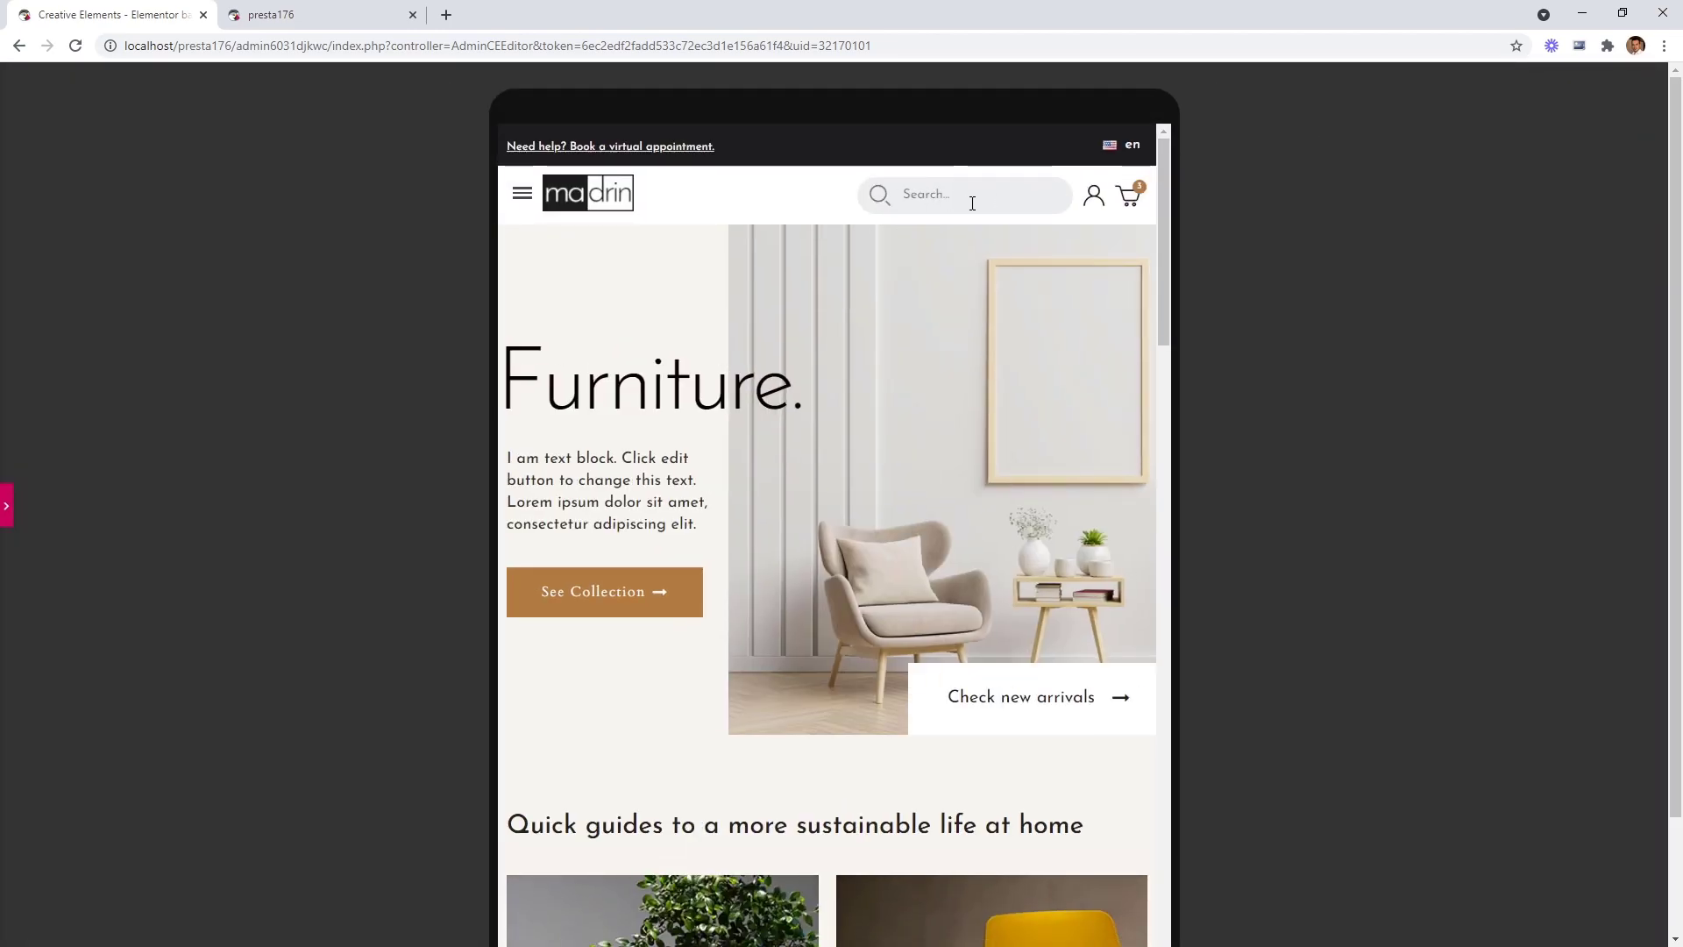
pyautogui.hotkey('ctrl', 'shift', 'm')
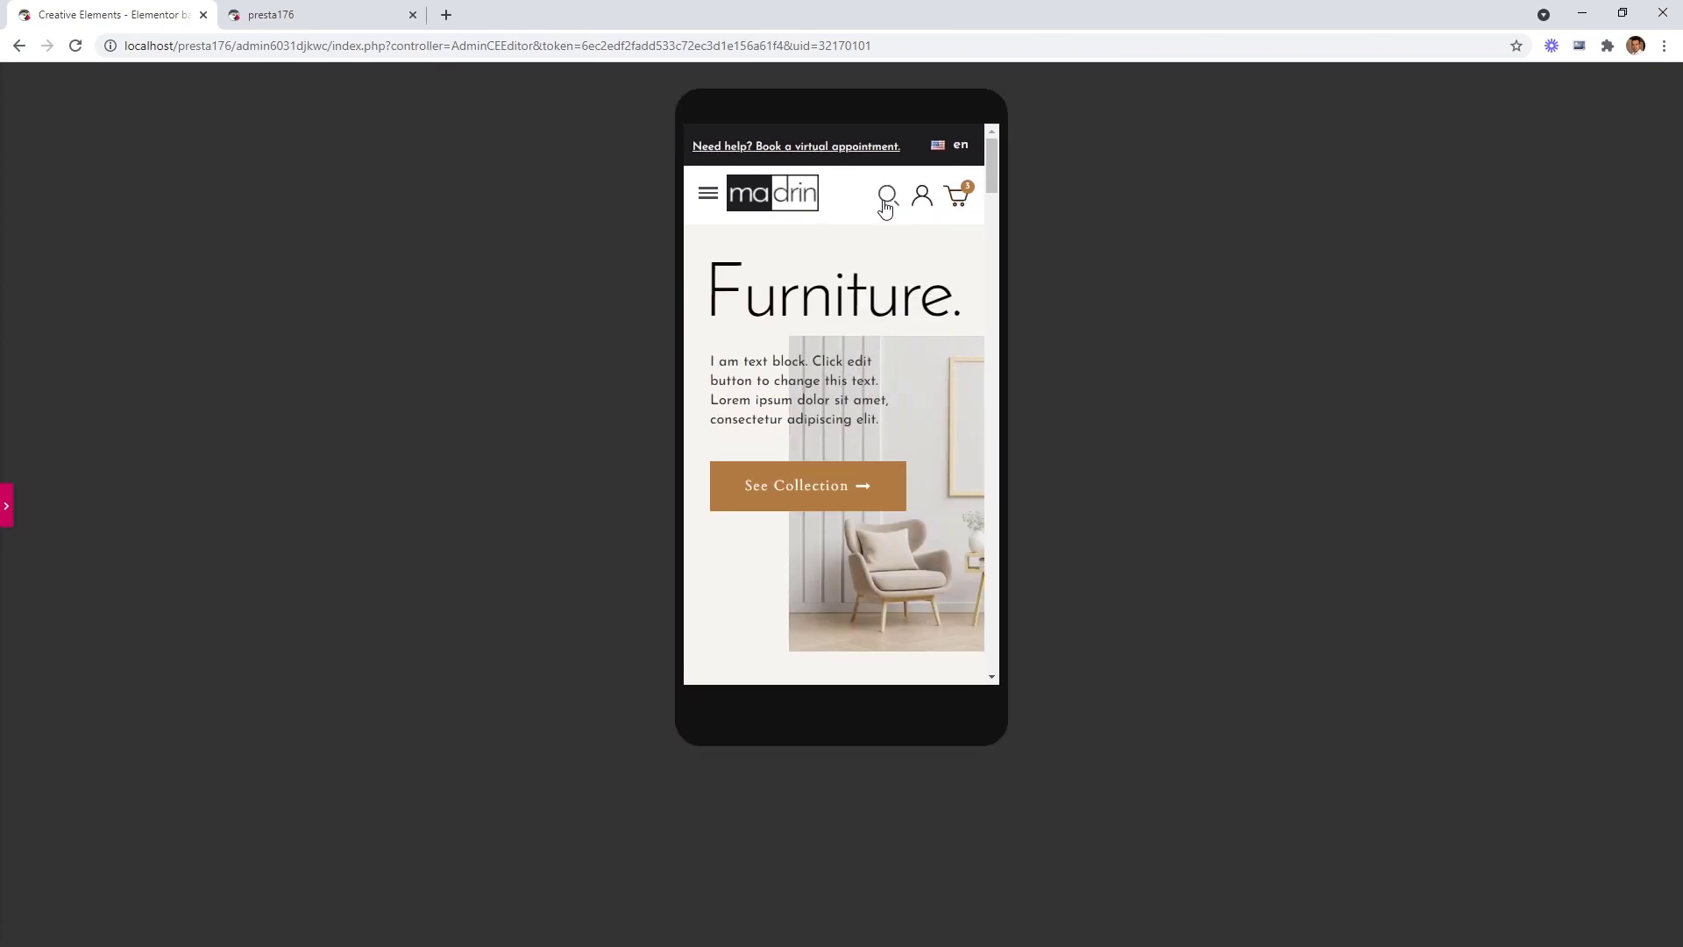
pyautogui.click(890, 199)
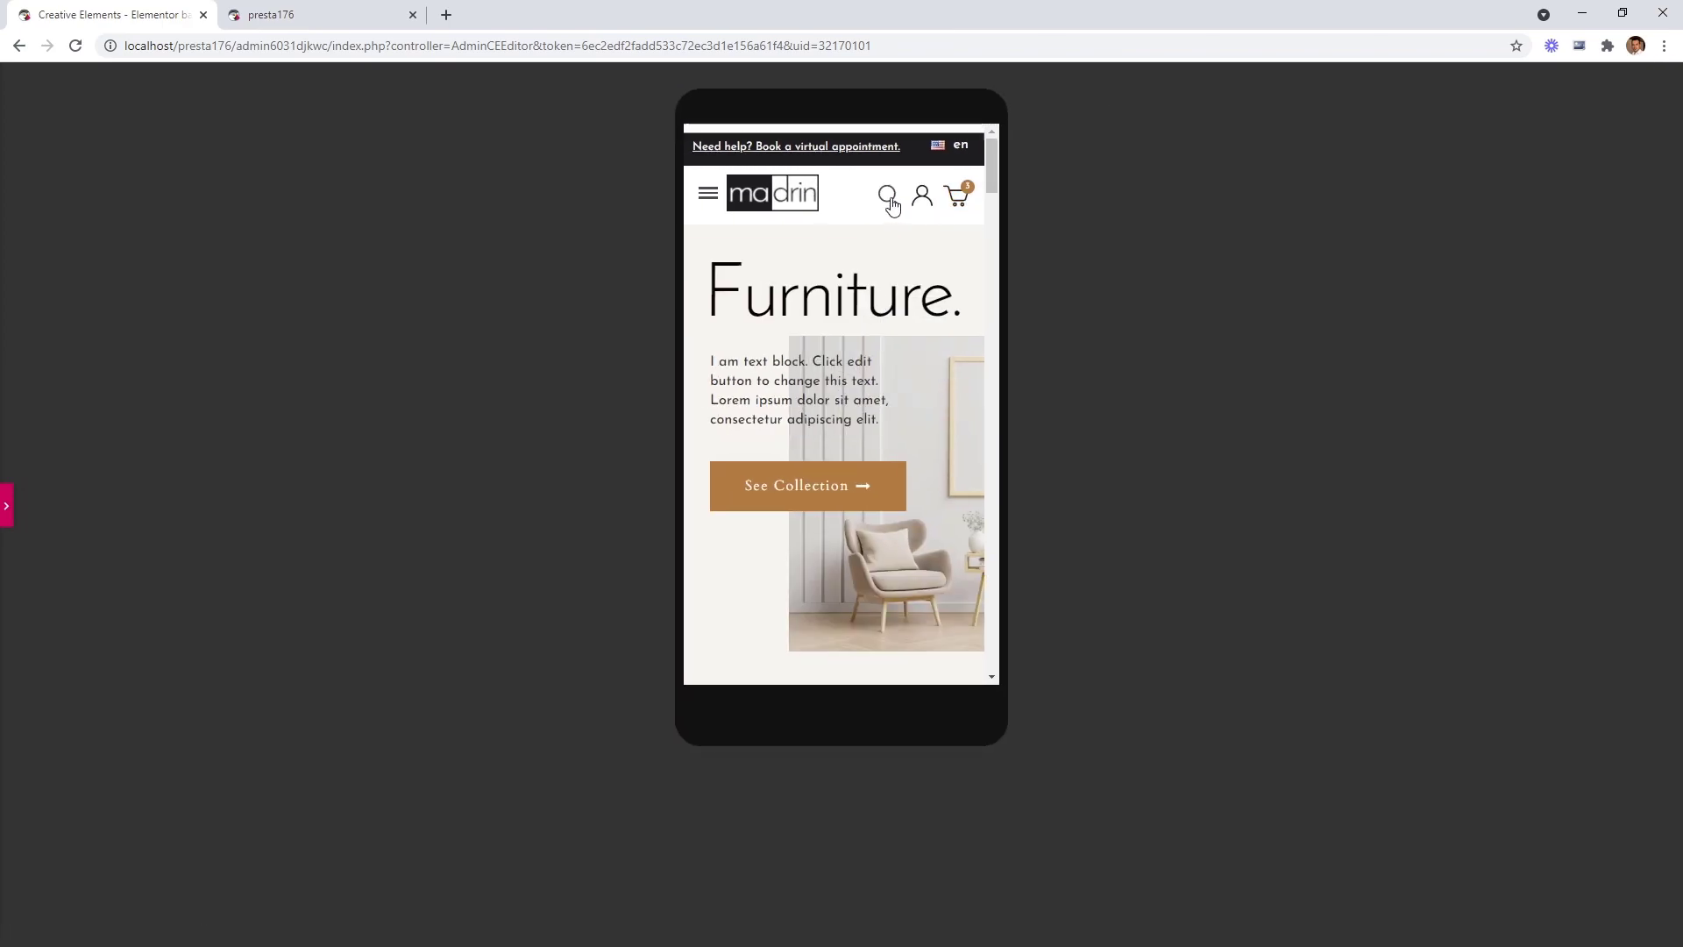
pyautogui.write('summer')
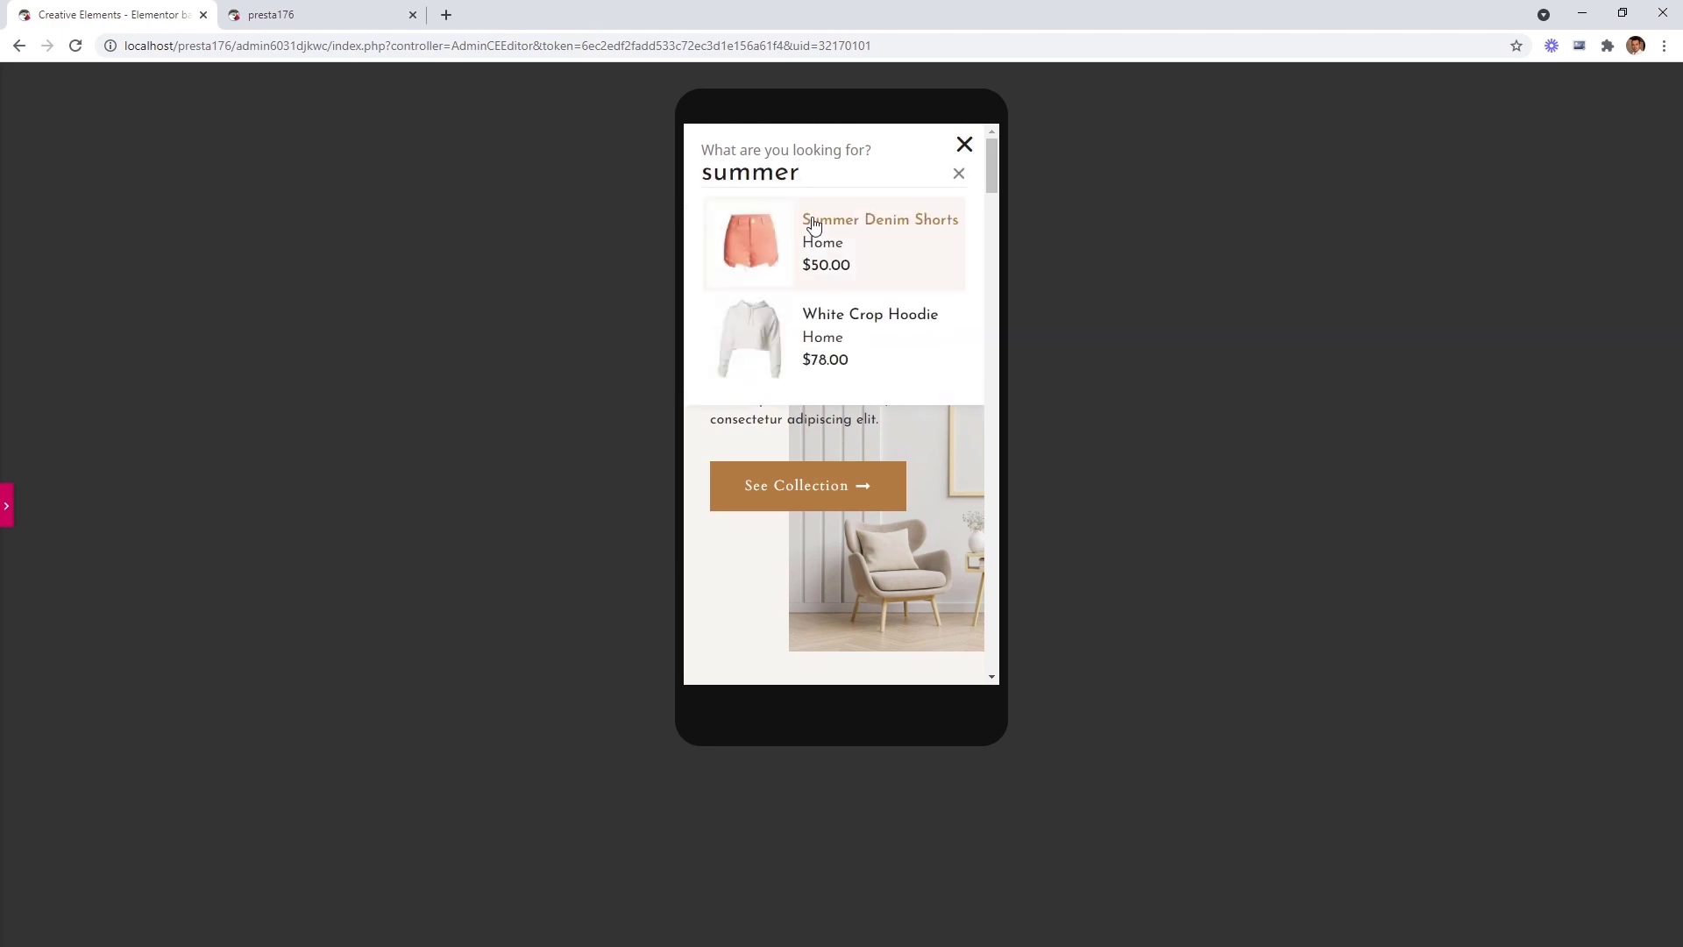
pyautogui.click(964, 145)
# Check the cart, account dropdown and hamburger menu in the mobile preview, and return to desktop editing.
pyautogui.click(956, 192)
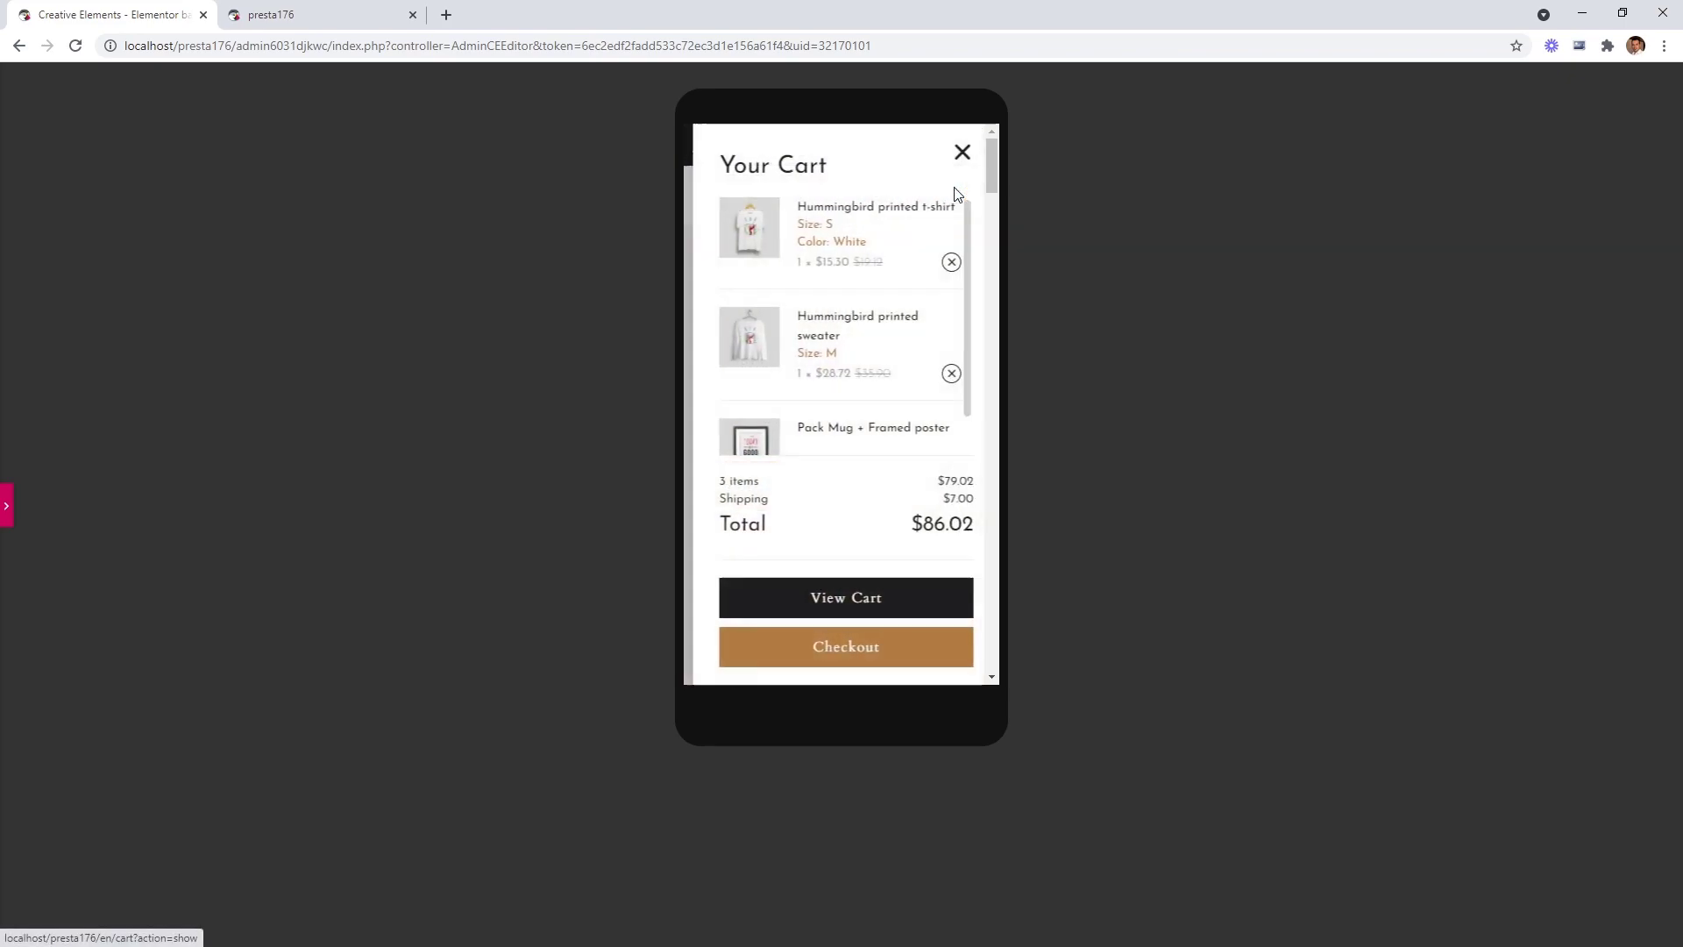
pyautogui.click(965, 151)
pyautogui.moveTo(929, 204)
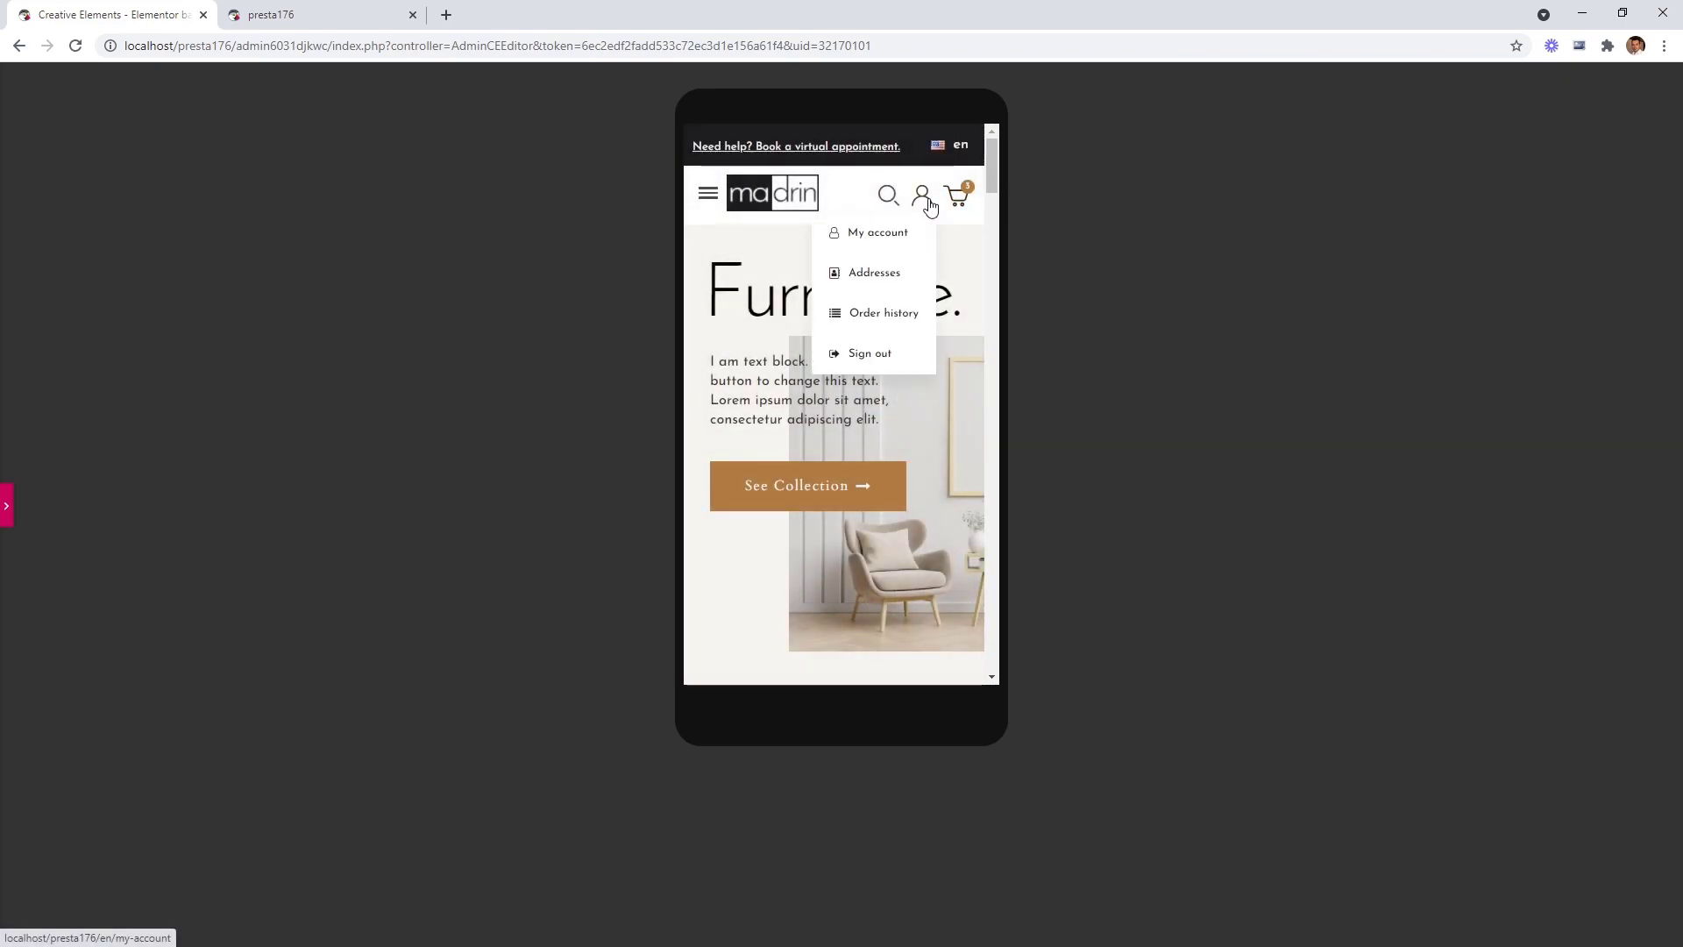
pyautogui.click(702, 201)
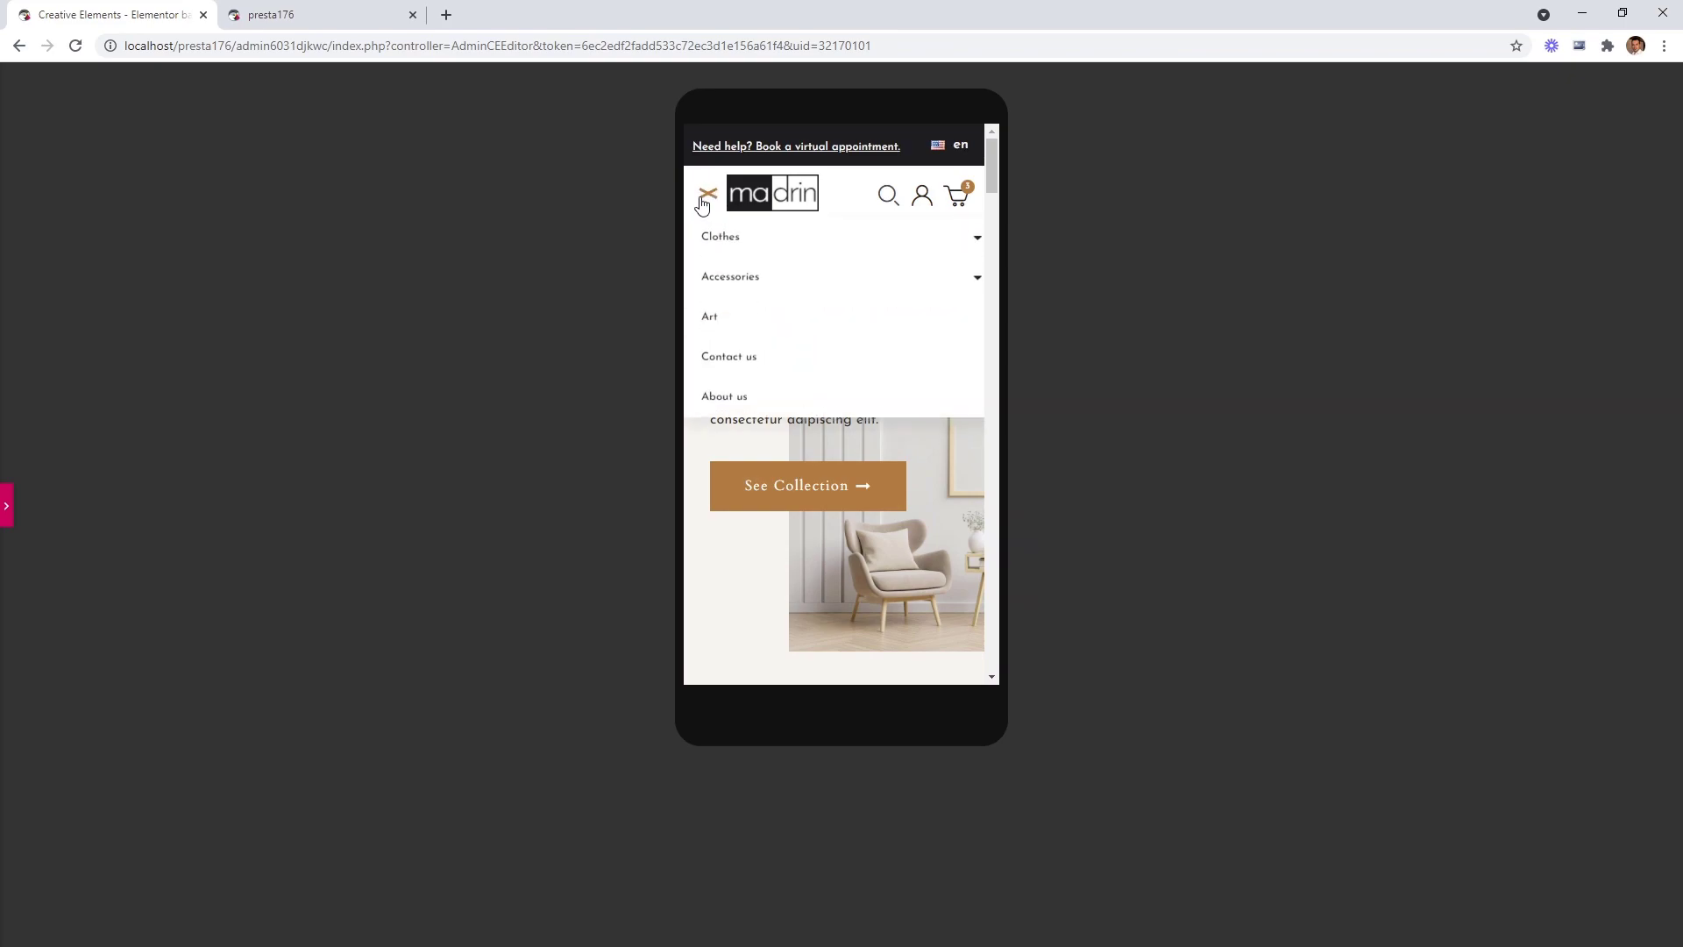
pyautogui.click(702, 201)
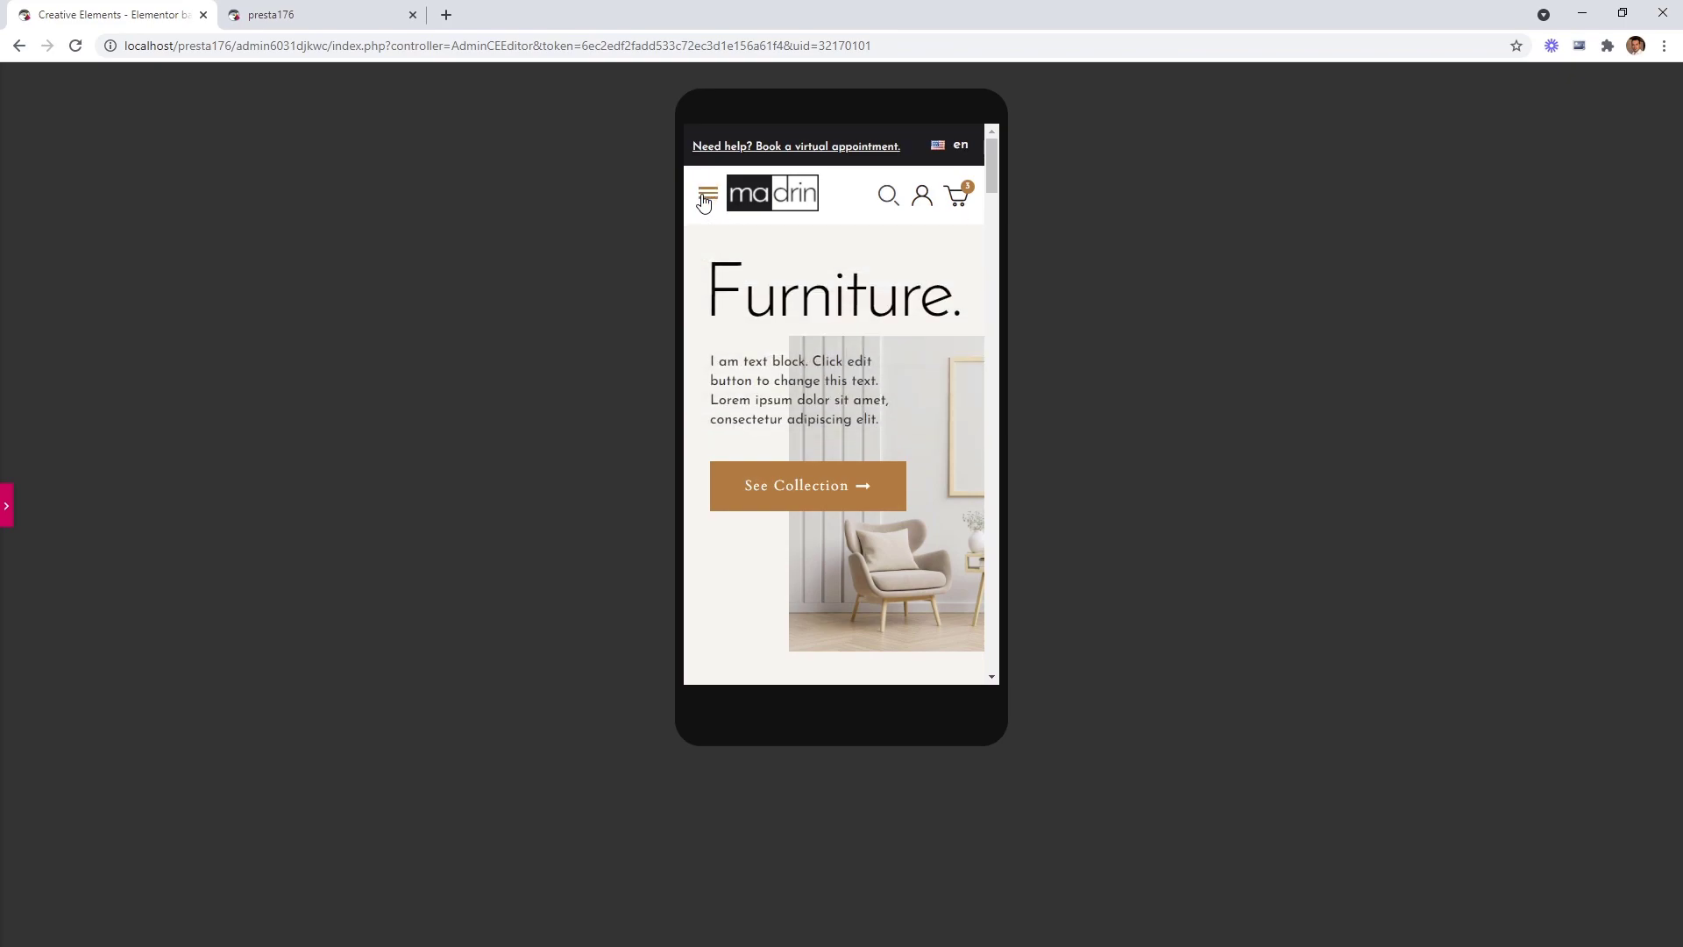
pyautogui.hotkey('ctrl', 'shift', 'm')
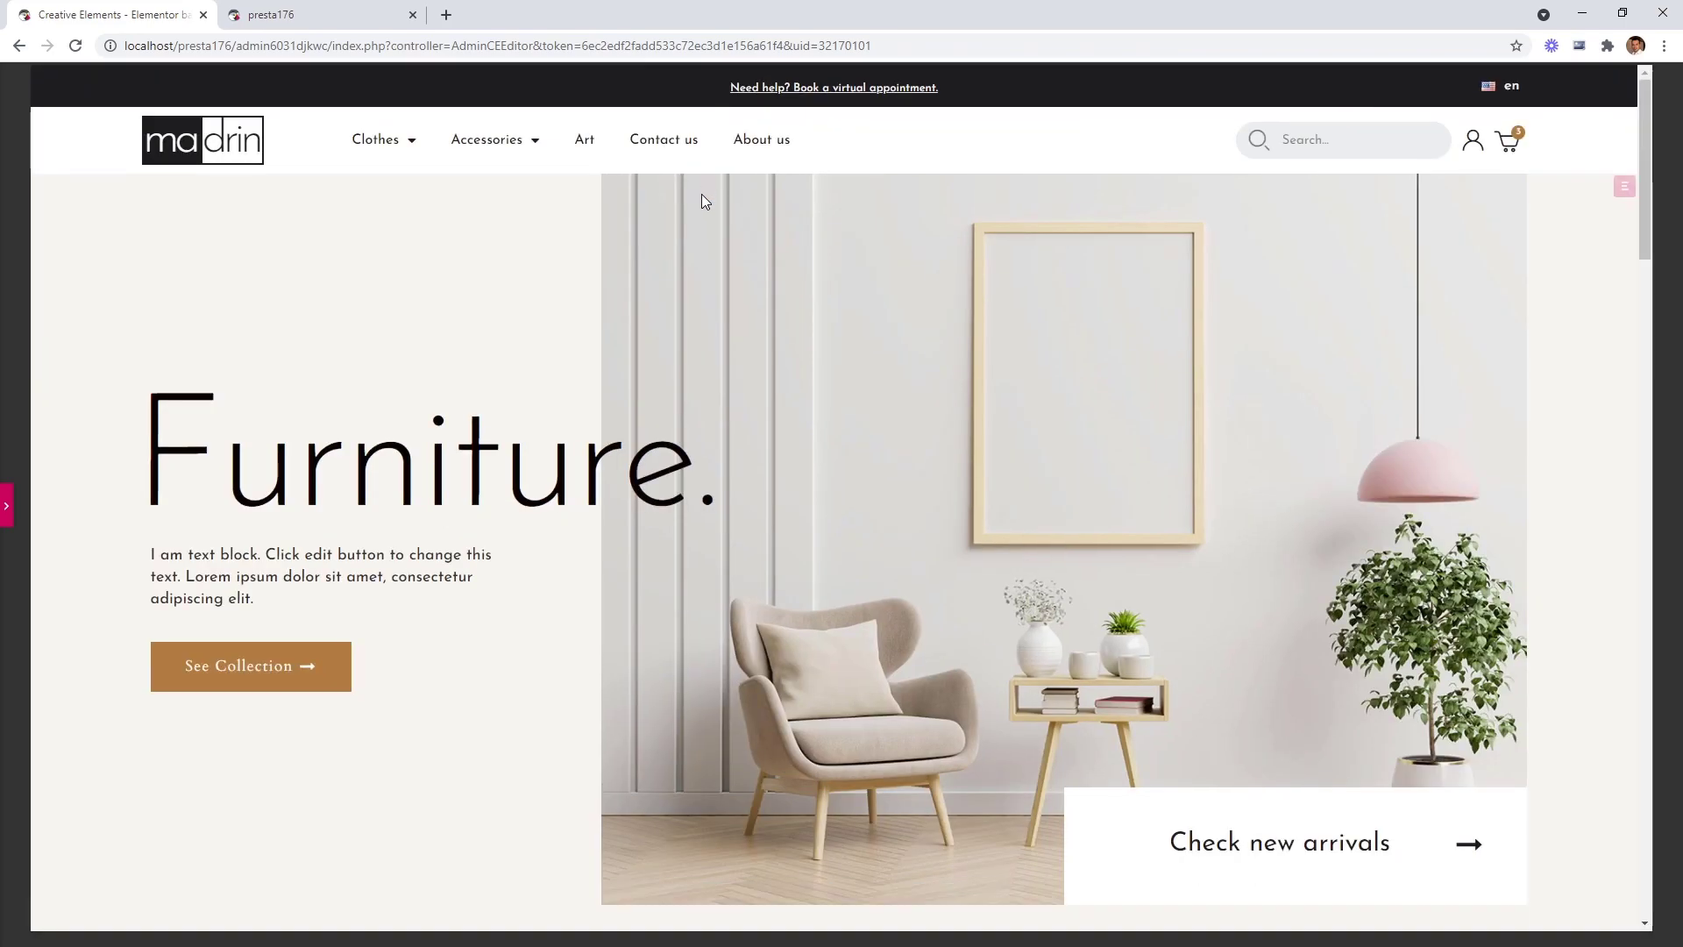
pyautogui.click(8, 504)
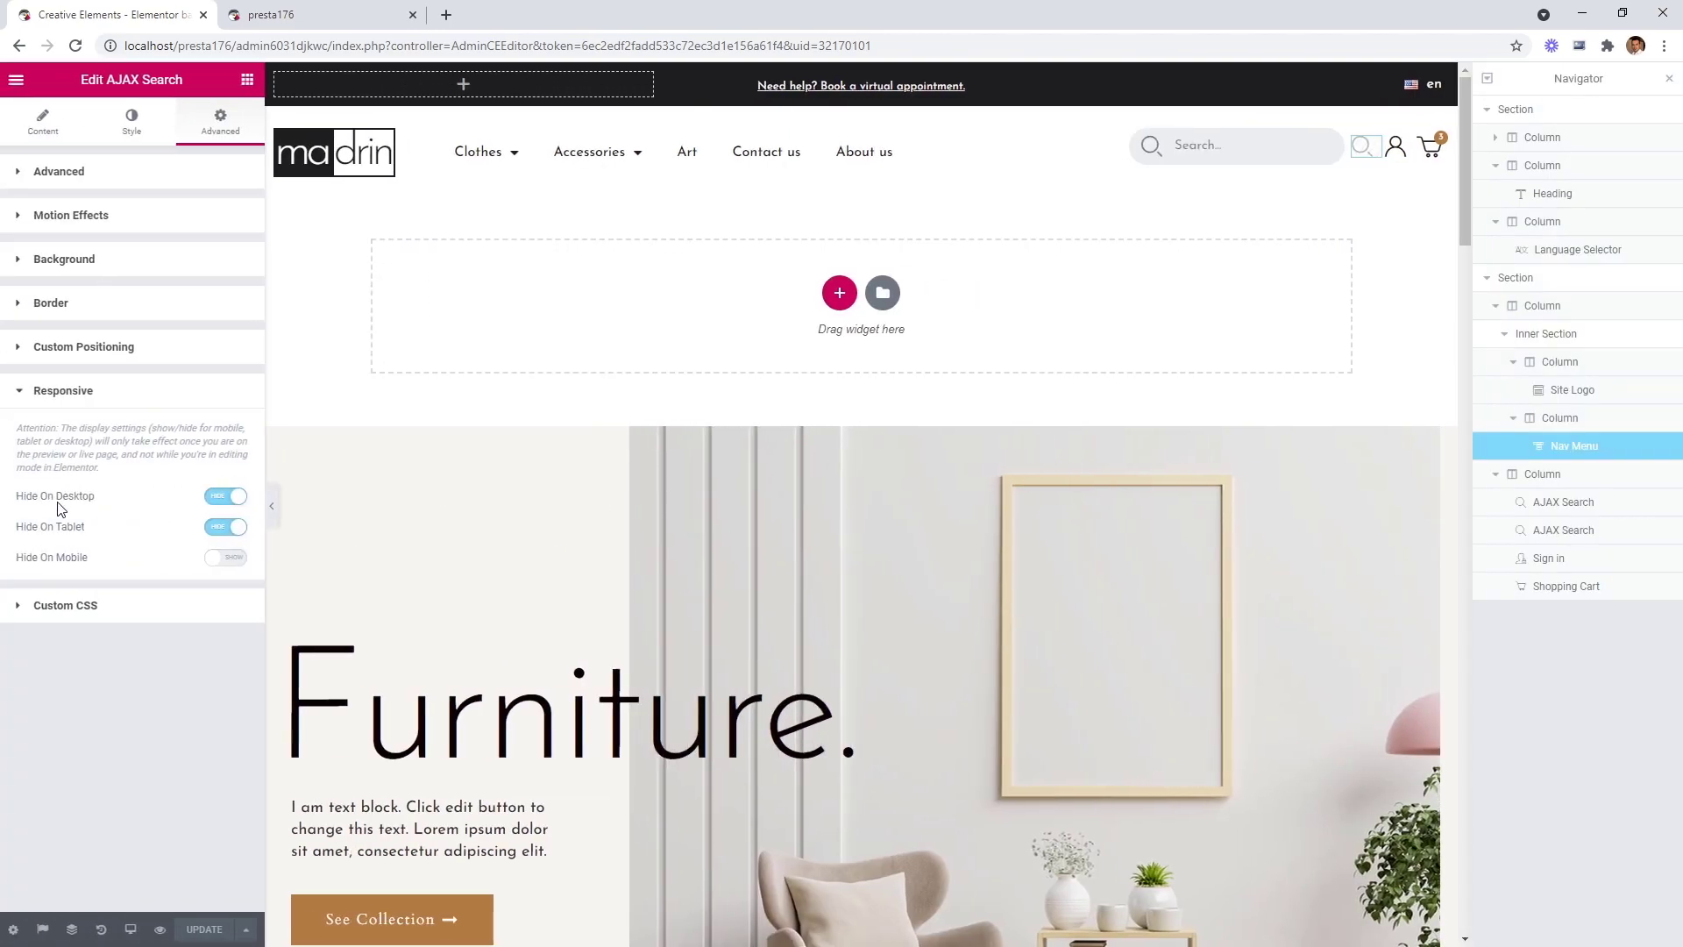
# Reload the live shop page to check its current header and return to the Creative Elements editor.
pyautogui.click(323, 18)
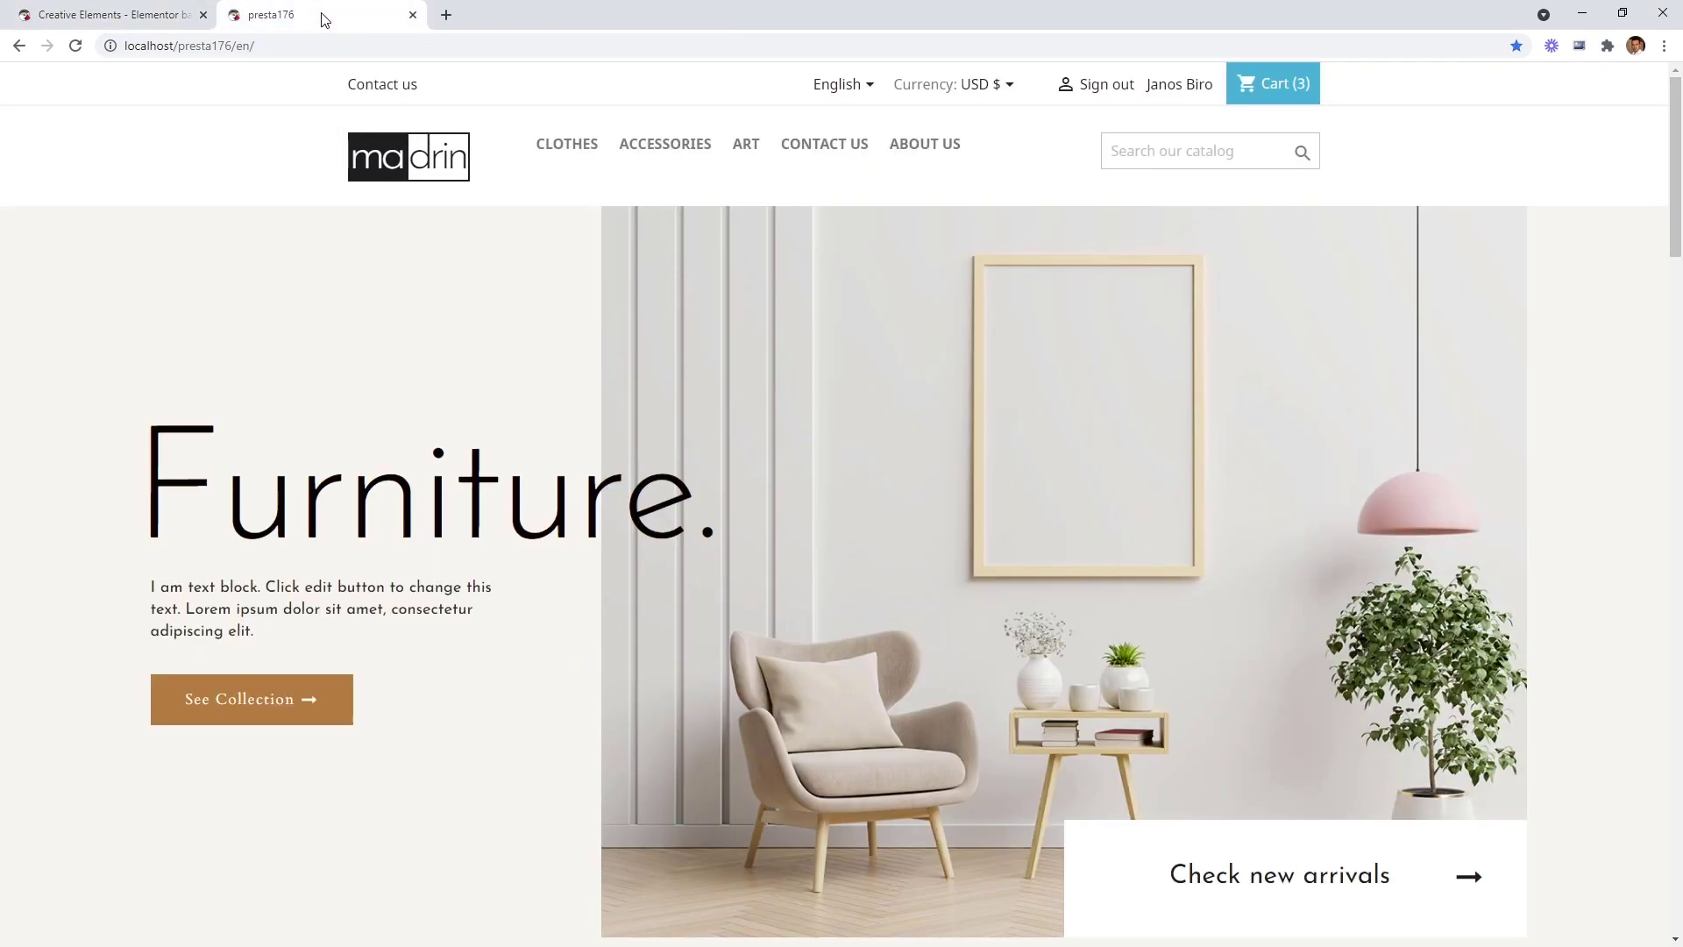
pyautogui.click(75, 49)
pyautogui.click(124, 13)
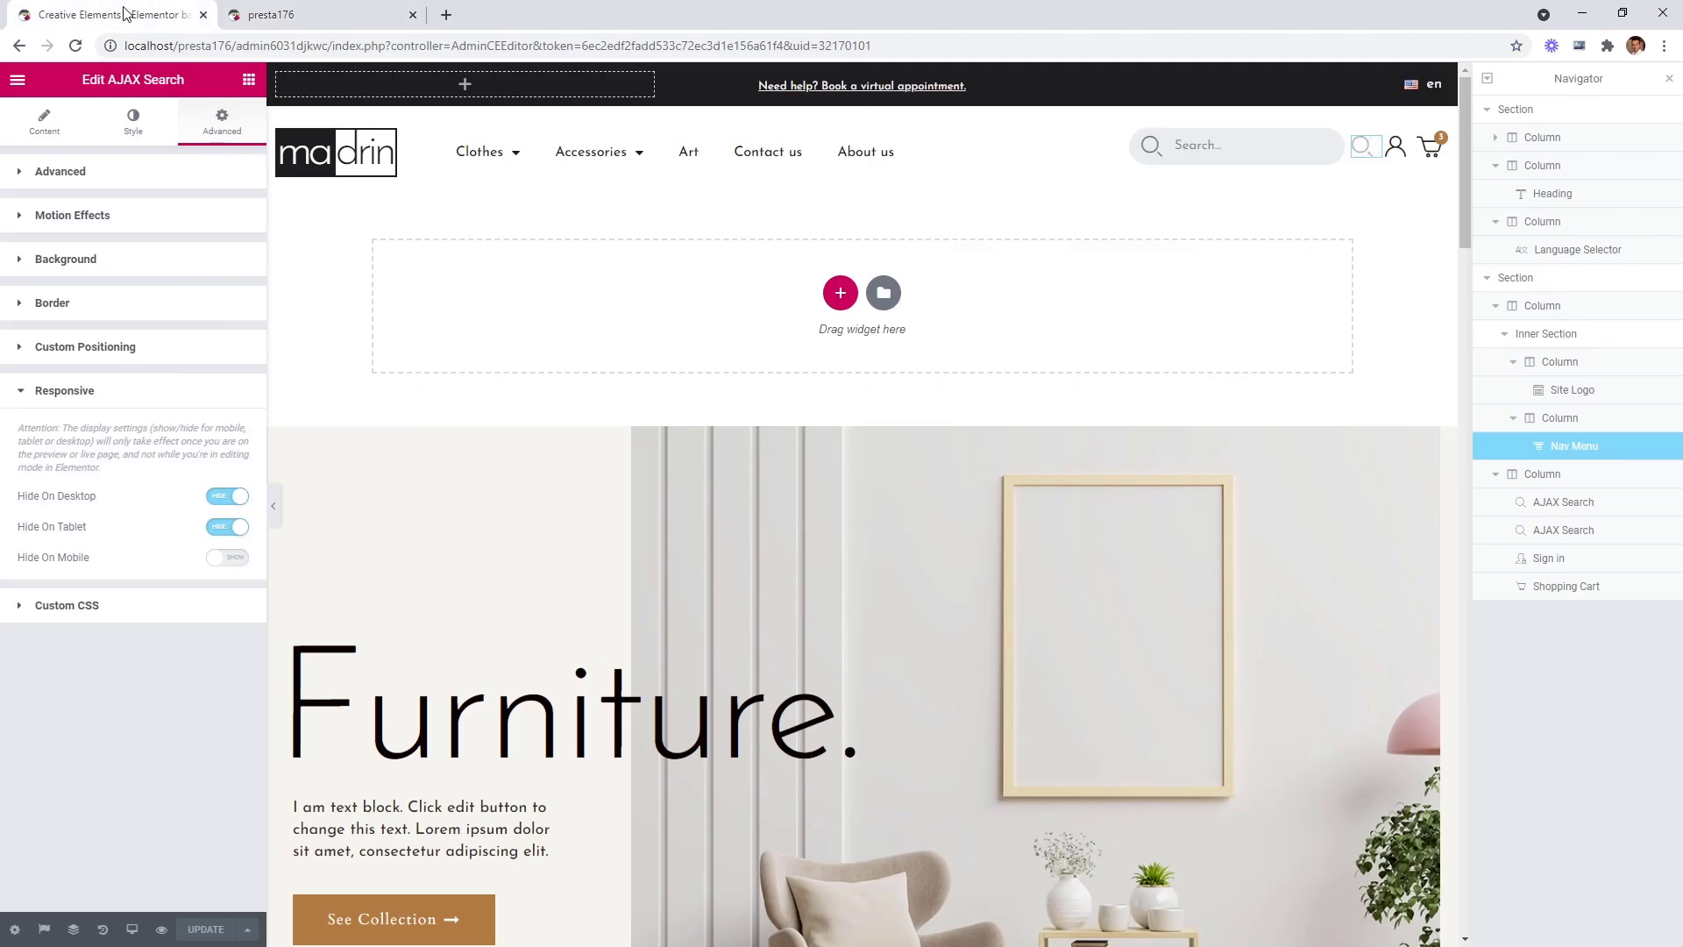
# Exit to the back office and set the theme's Header to "#32 My Header" in the Theme Builder, saving the settings.
pyautogui.click(17, 80)
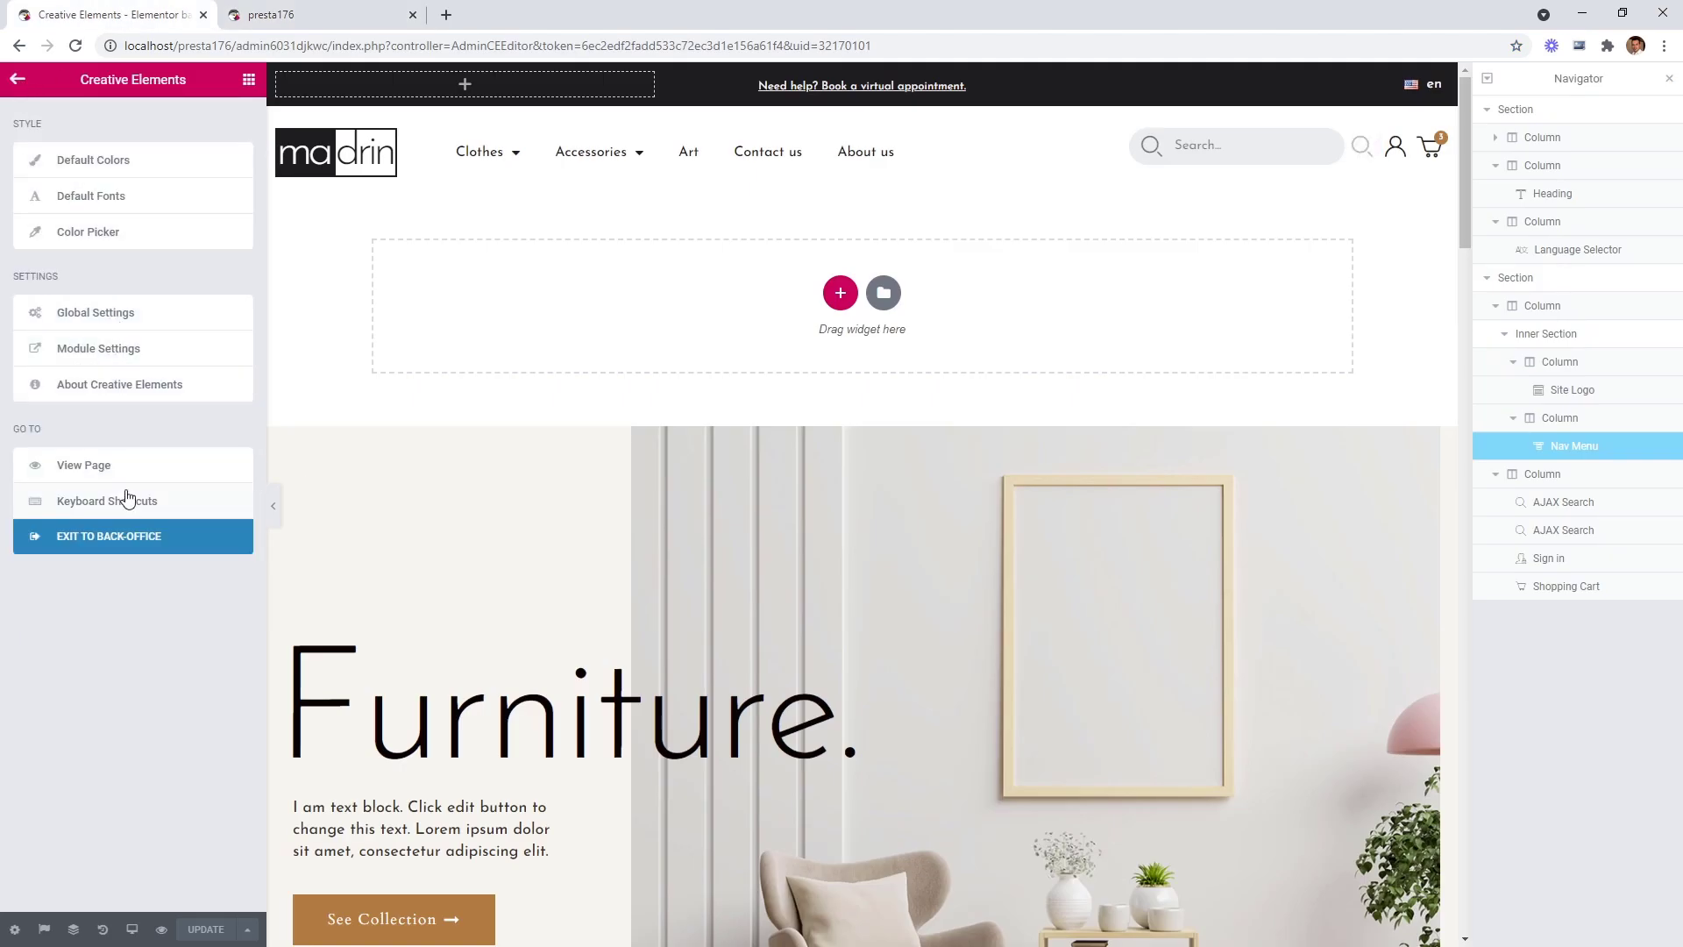
pyautogui.click(142, 537)
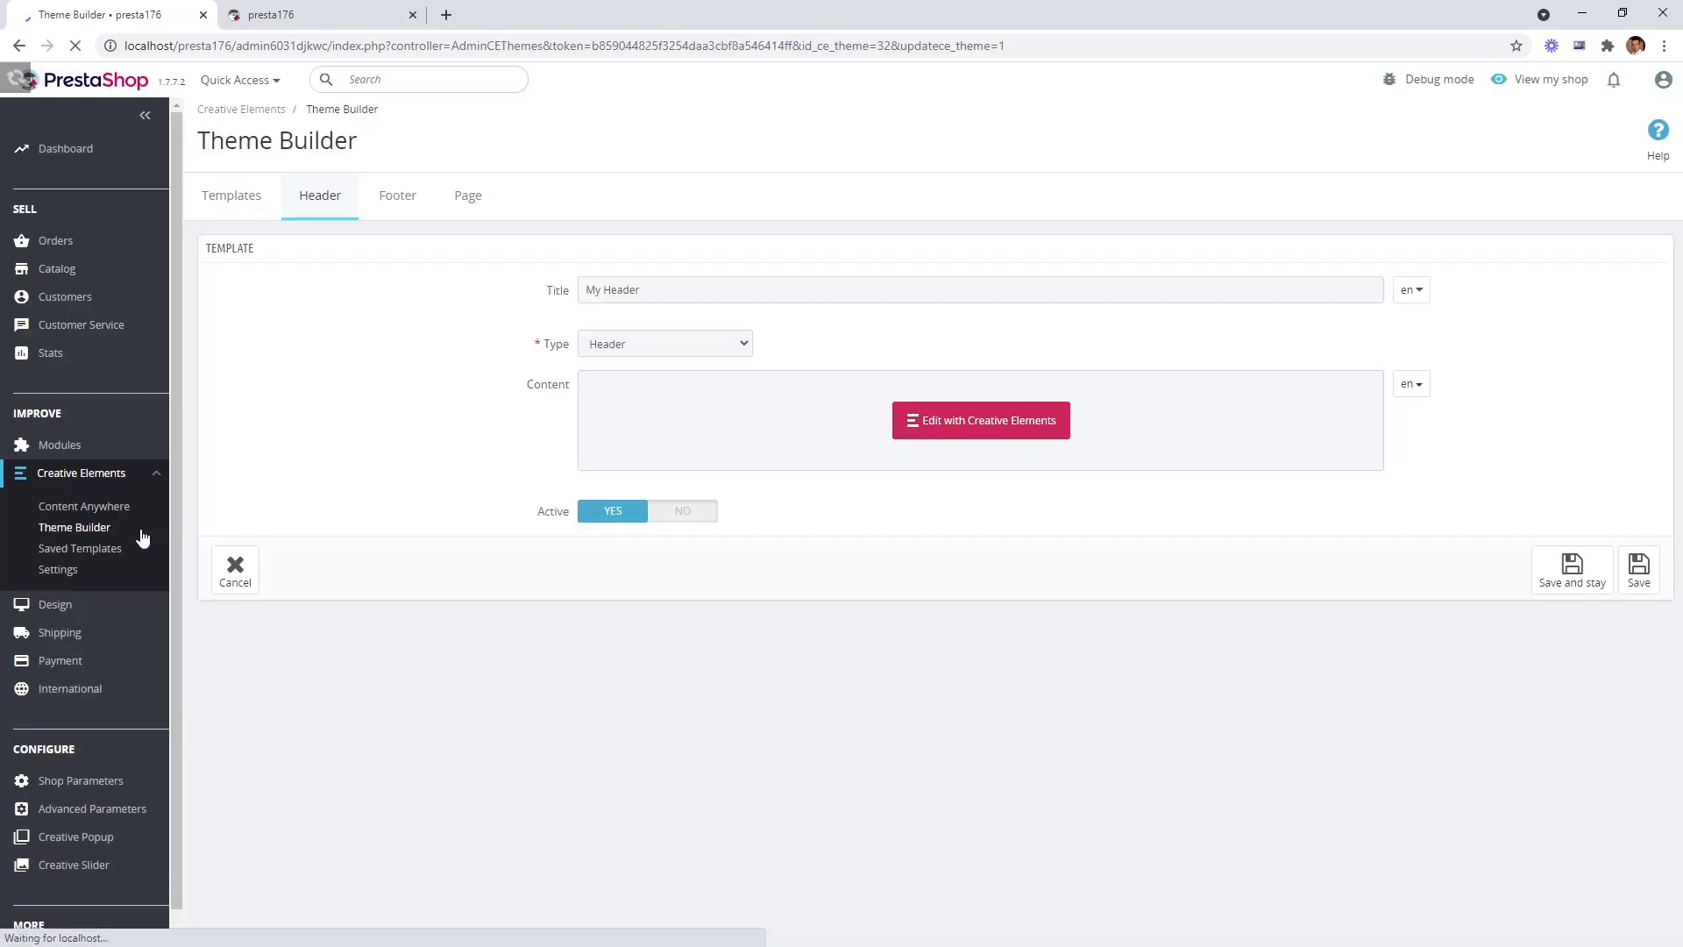
pyautogui.click(233, 204)
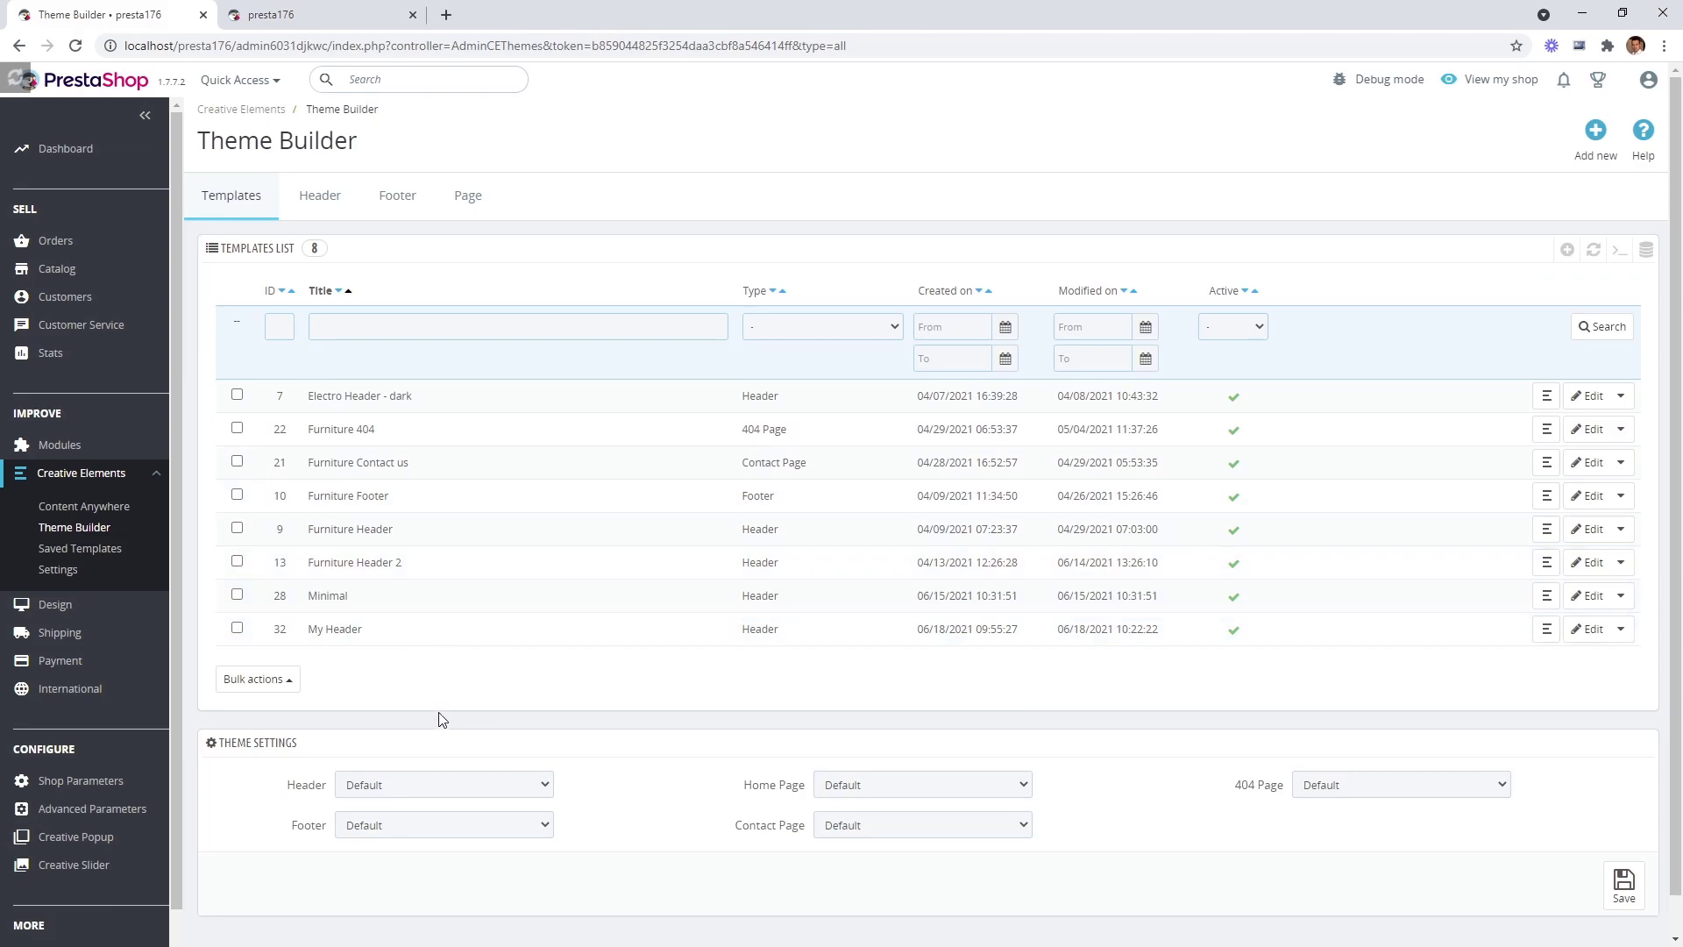
pyautogui.click(400, 794)
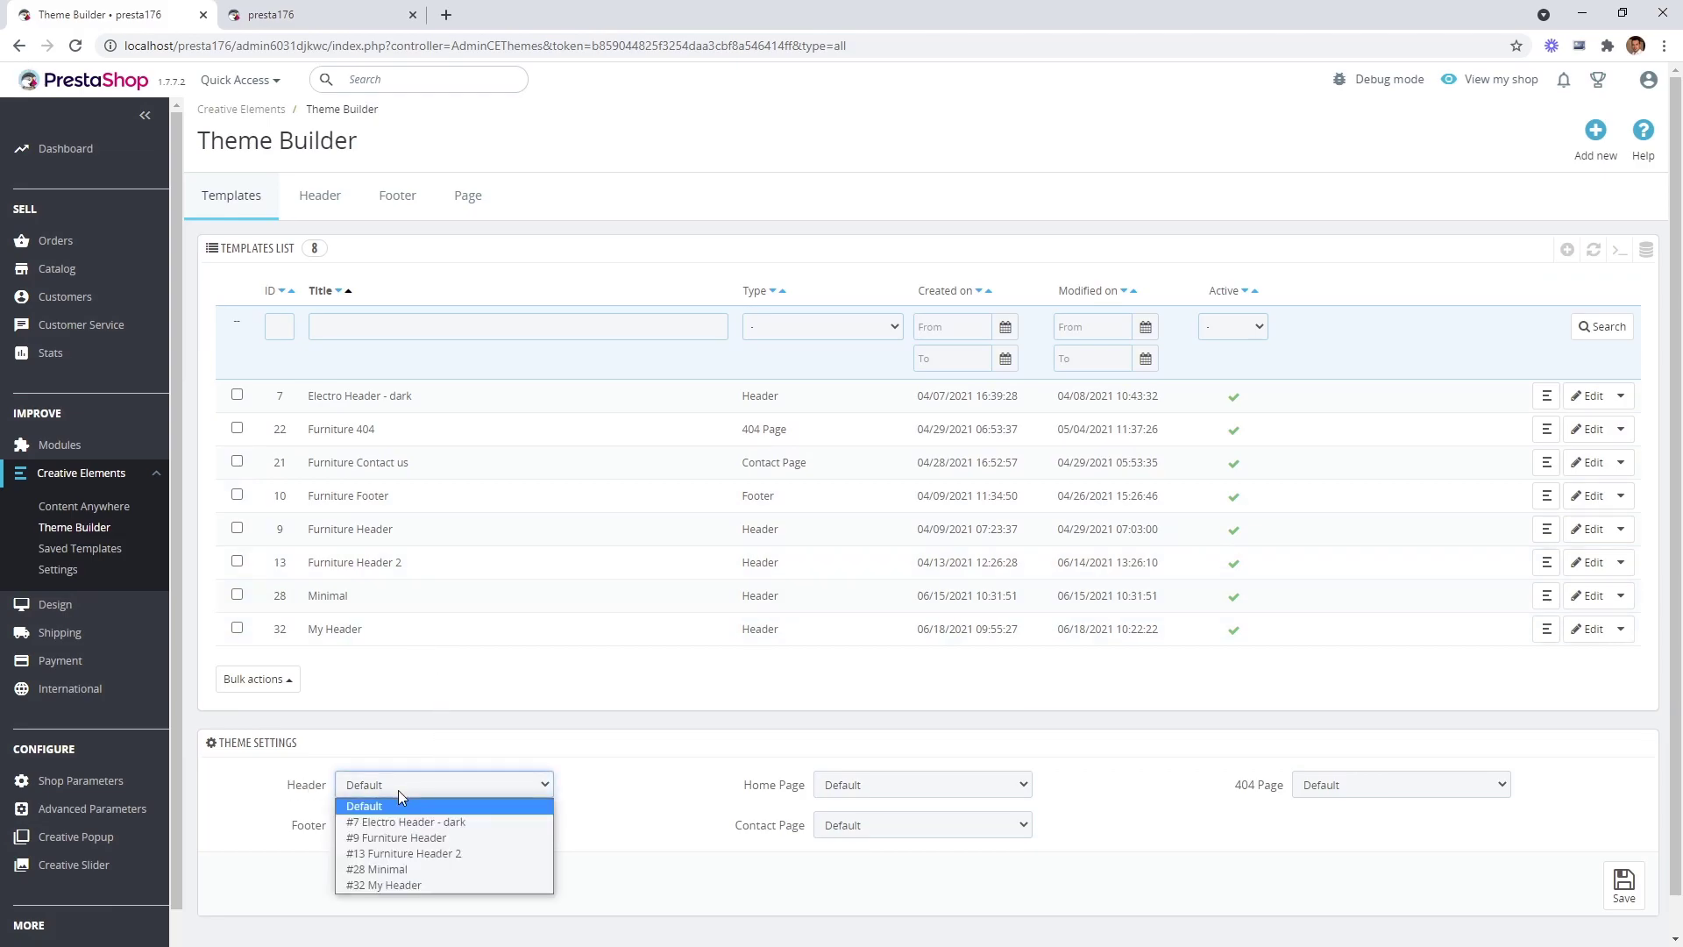
pyautogui.click(394, 886)
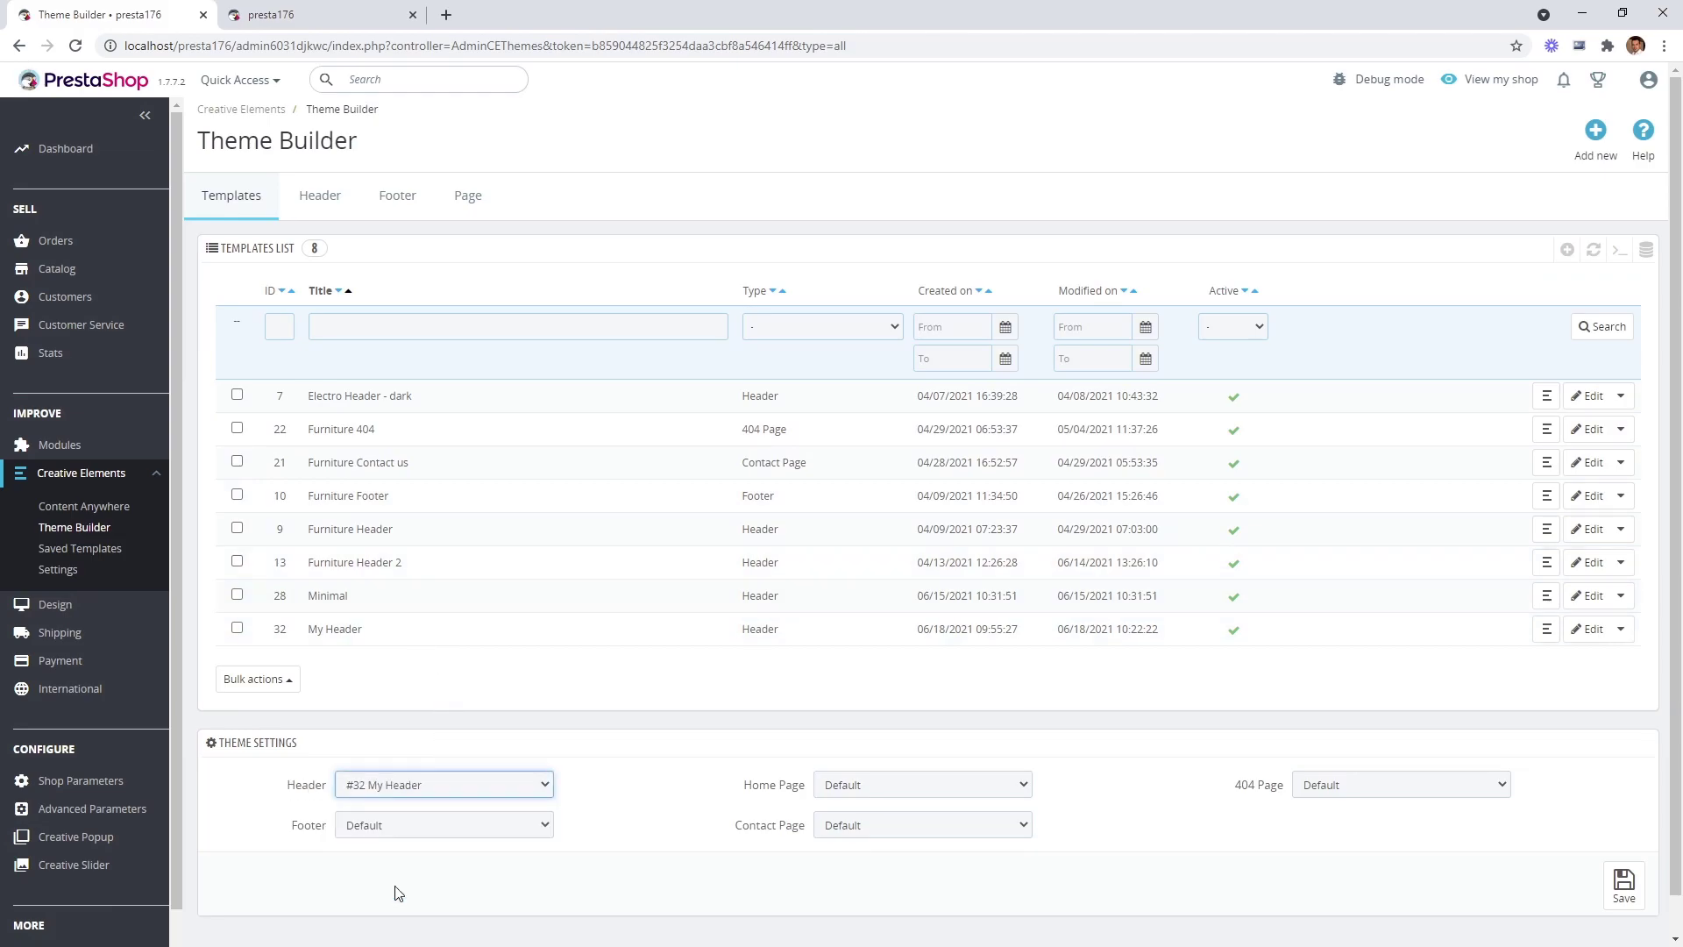
pyautogui.click(1624, 886)
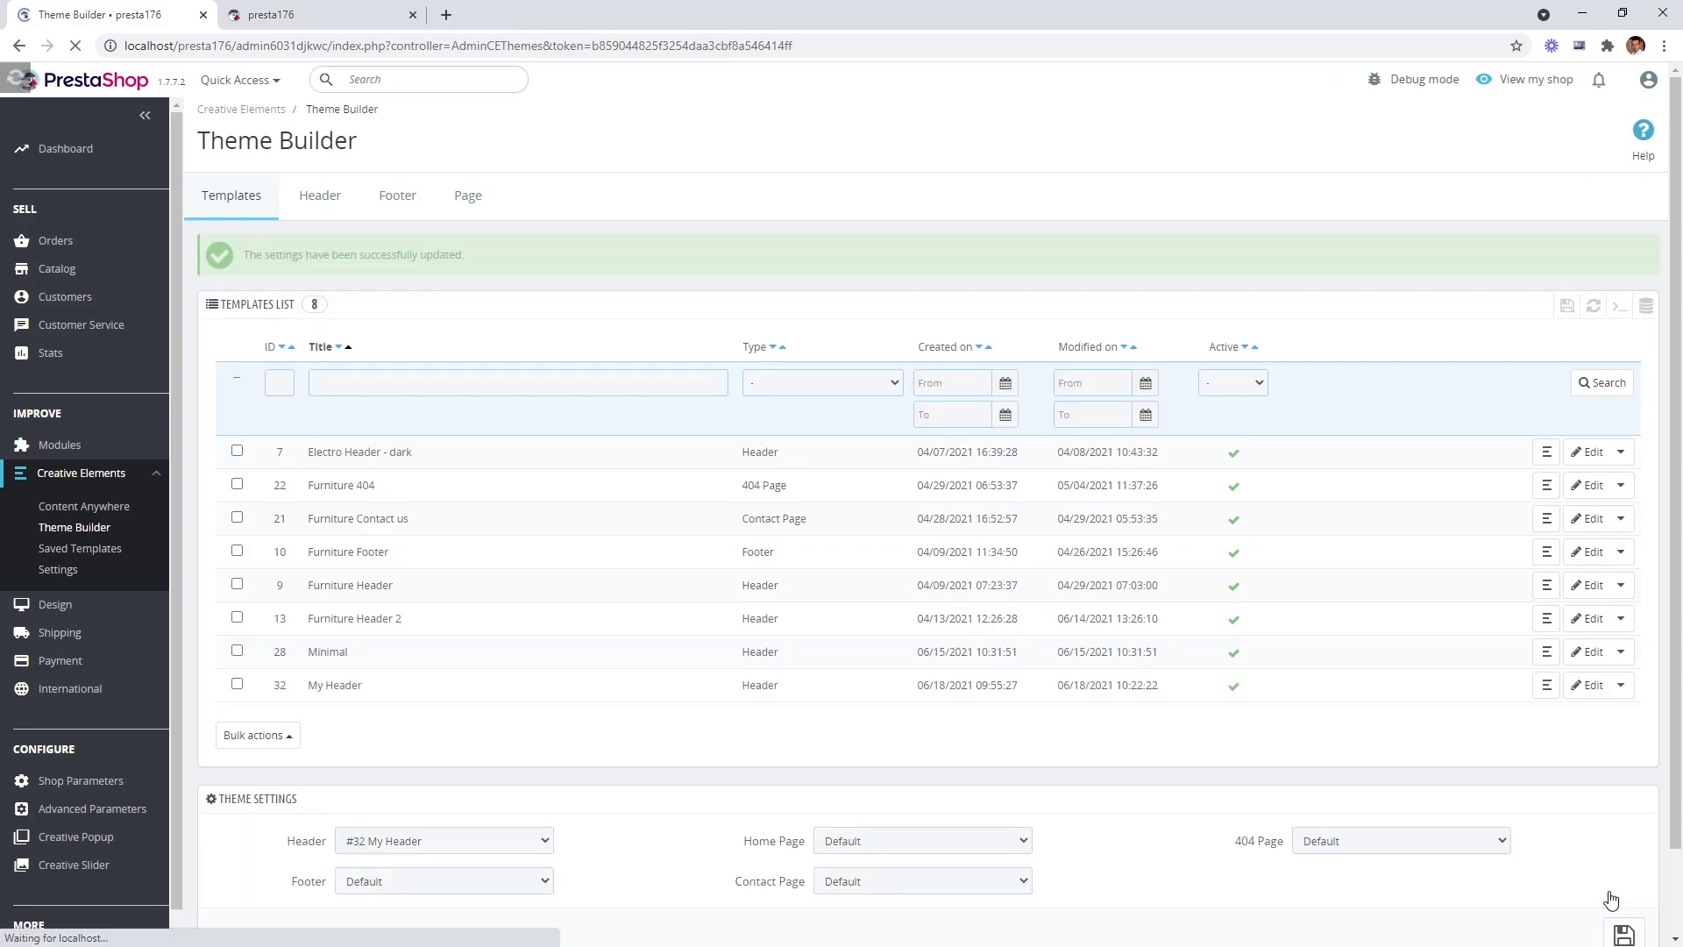
# Reload the live shop page and check the header's navigation menu and cart sidebar.
pyautogui.click(324, 18)
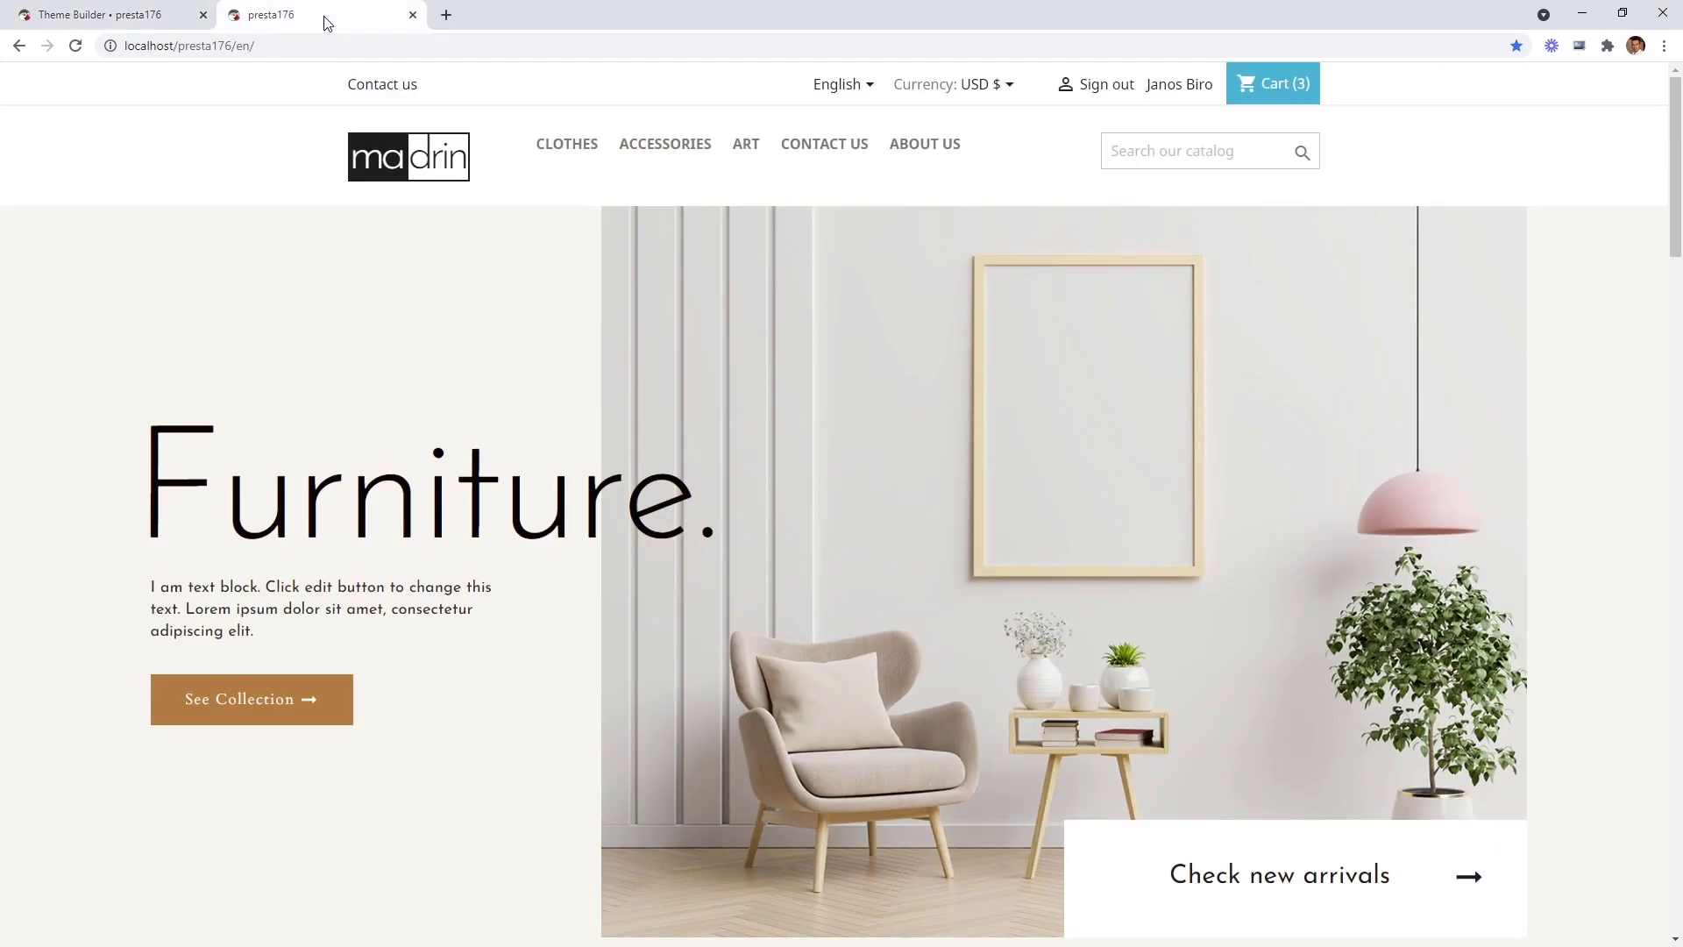
pyautogui.click(76, 47)
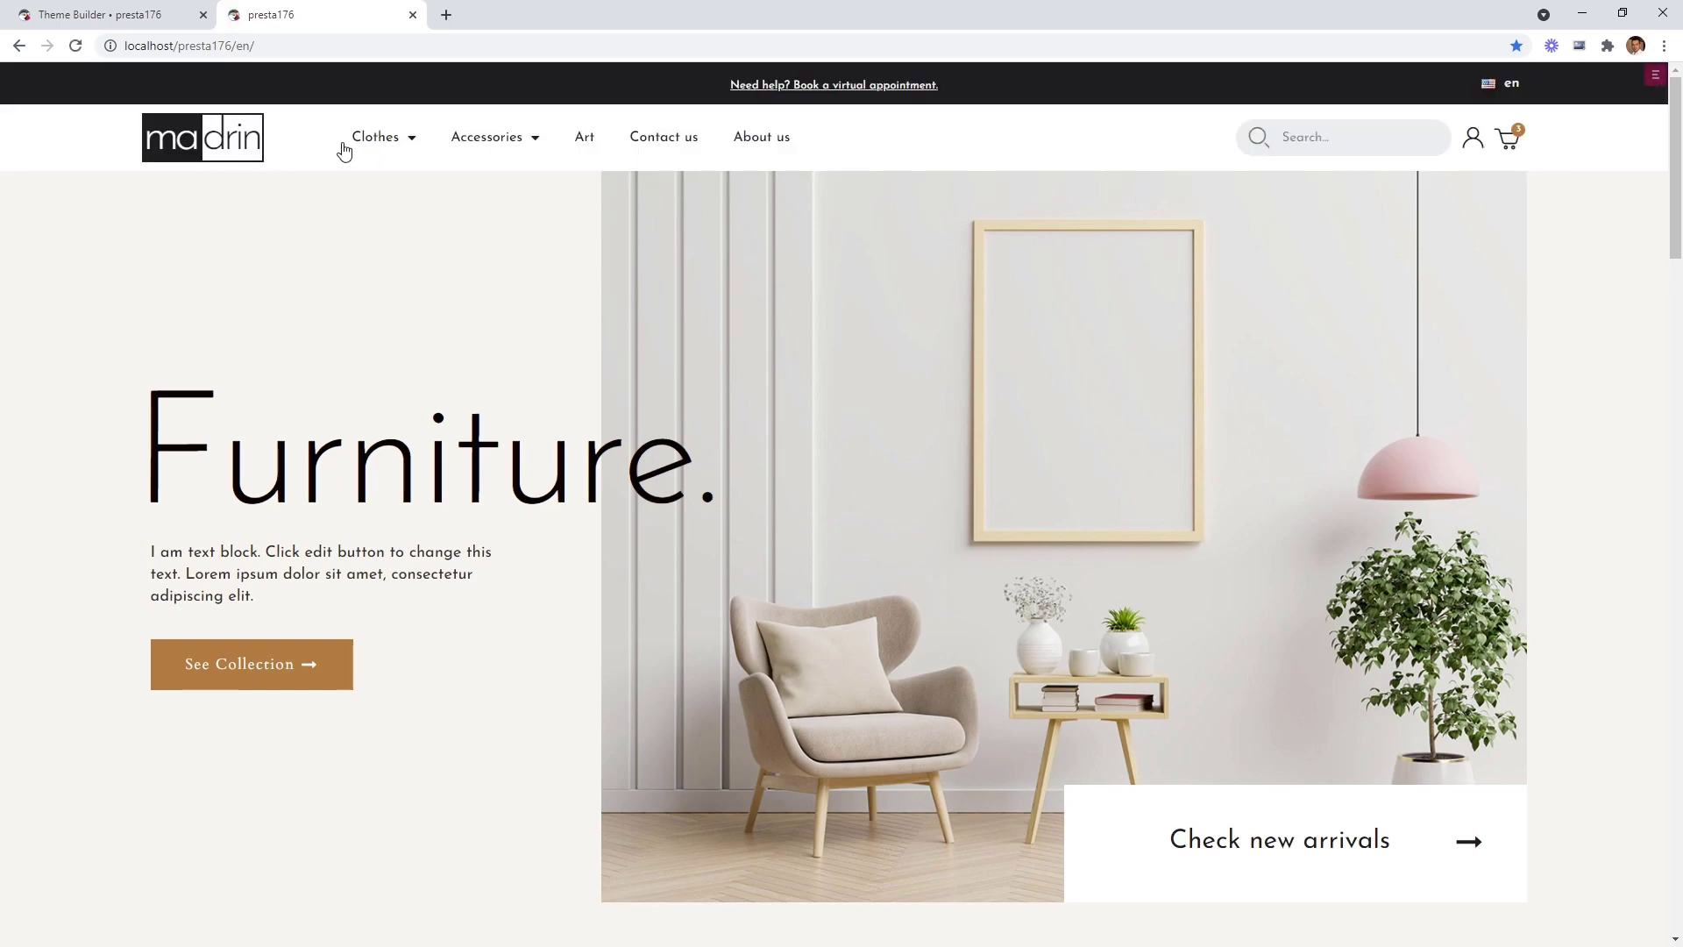
pyautogui.moveTo(541, 142)
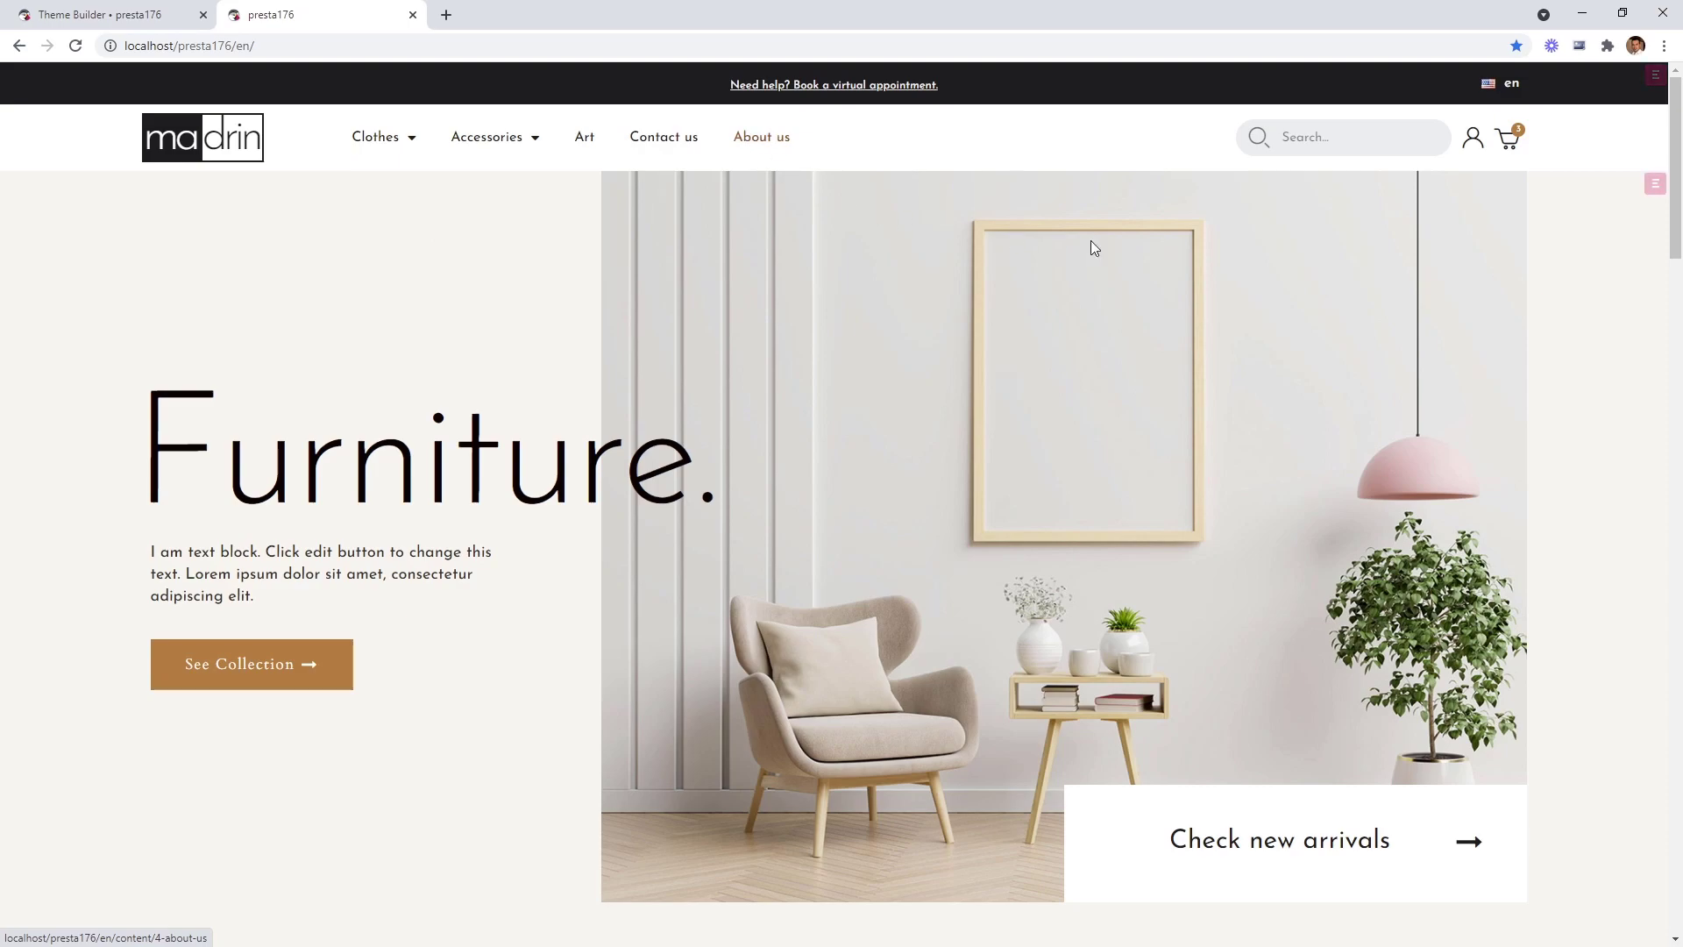
pyautogui.click(1508, 141)
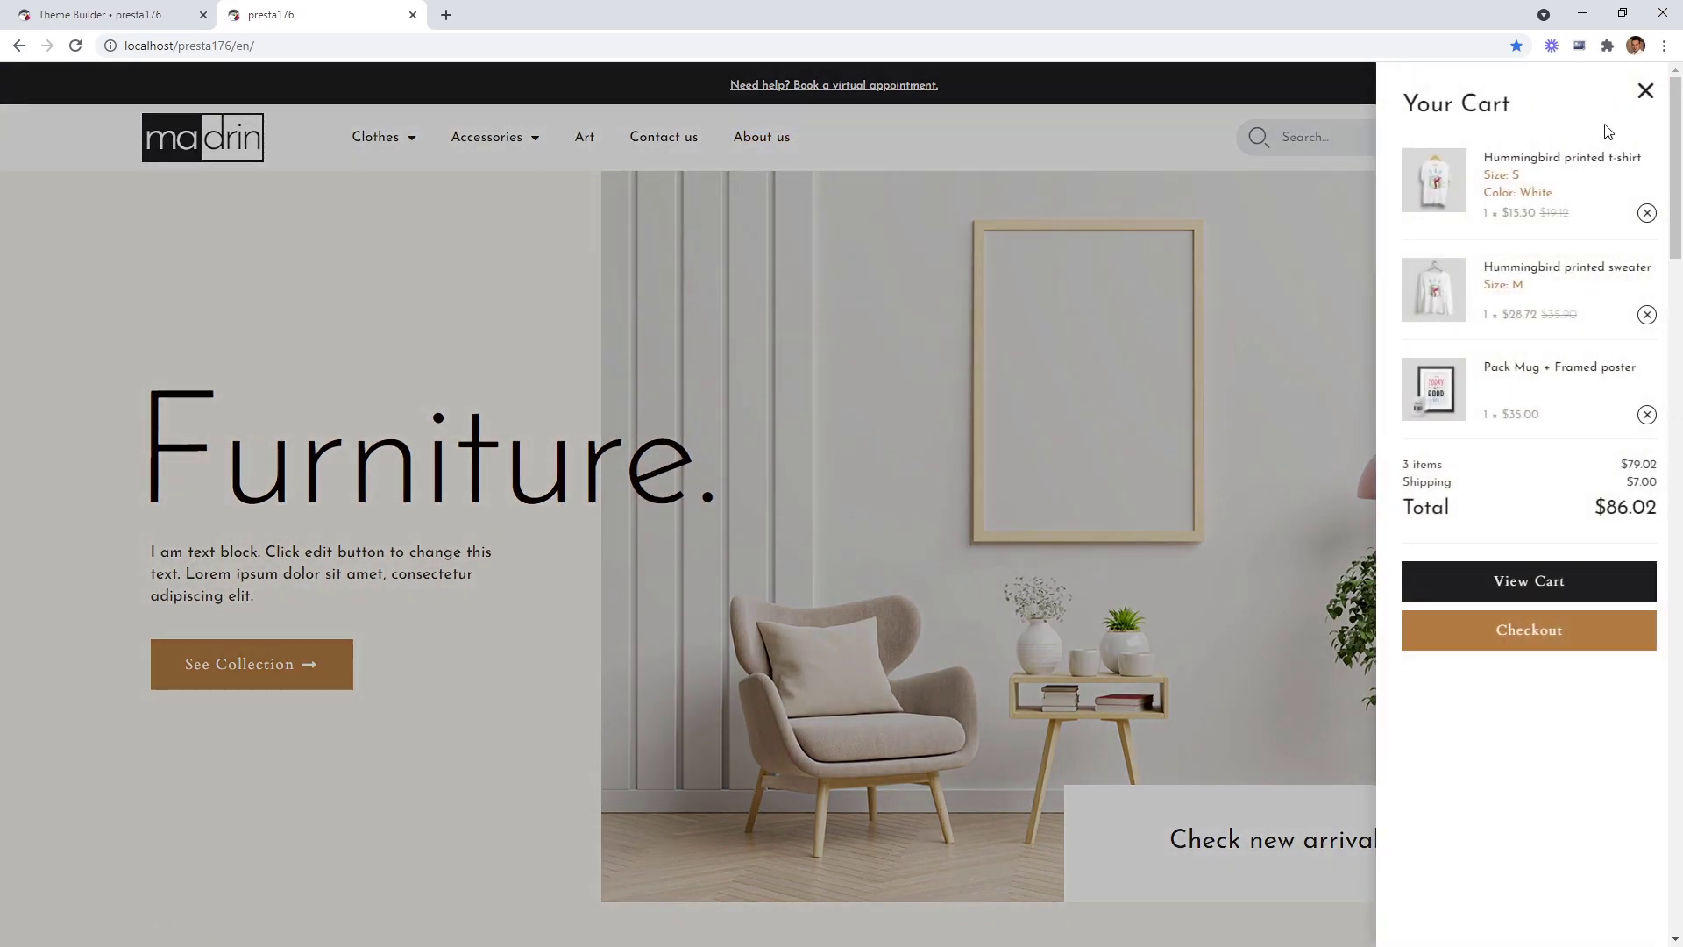
pyautogui.click(1646, 92)
# Return to the Theme Builder and open the My Header template in Creative Elements.
pyautogui.click(75, 18)
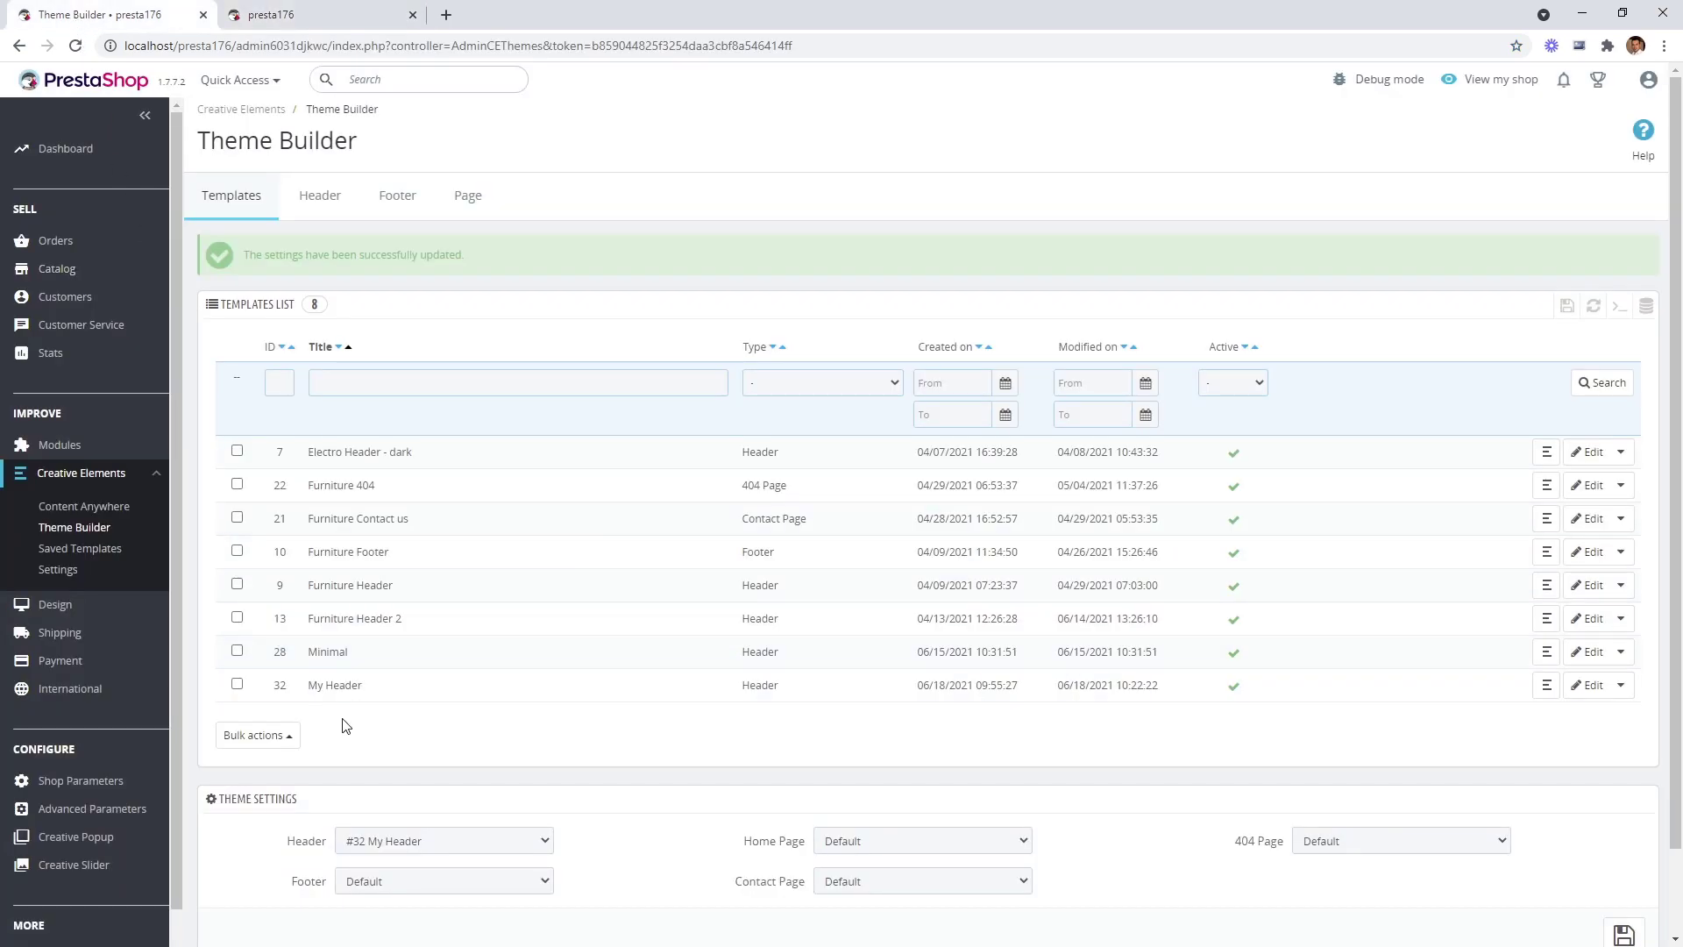
pyautogui.click(1549, 686)
pyautogui.click(1526, 717)
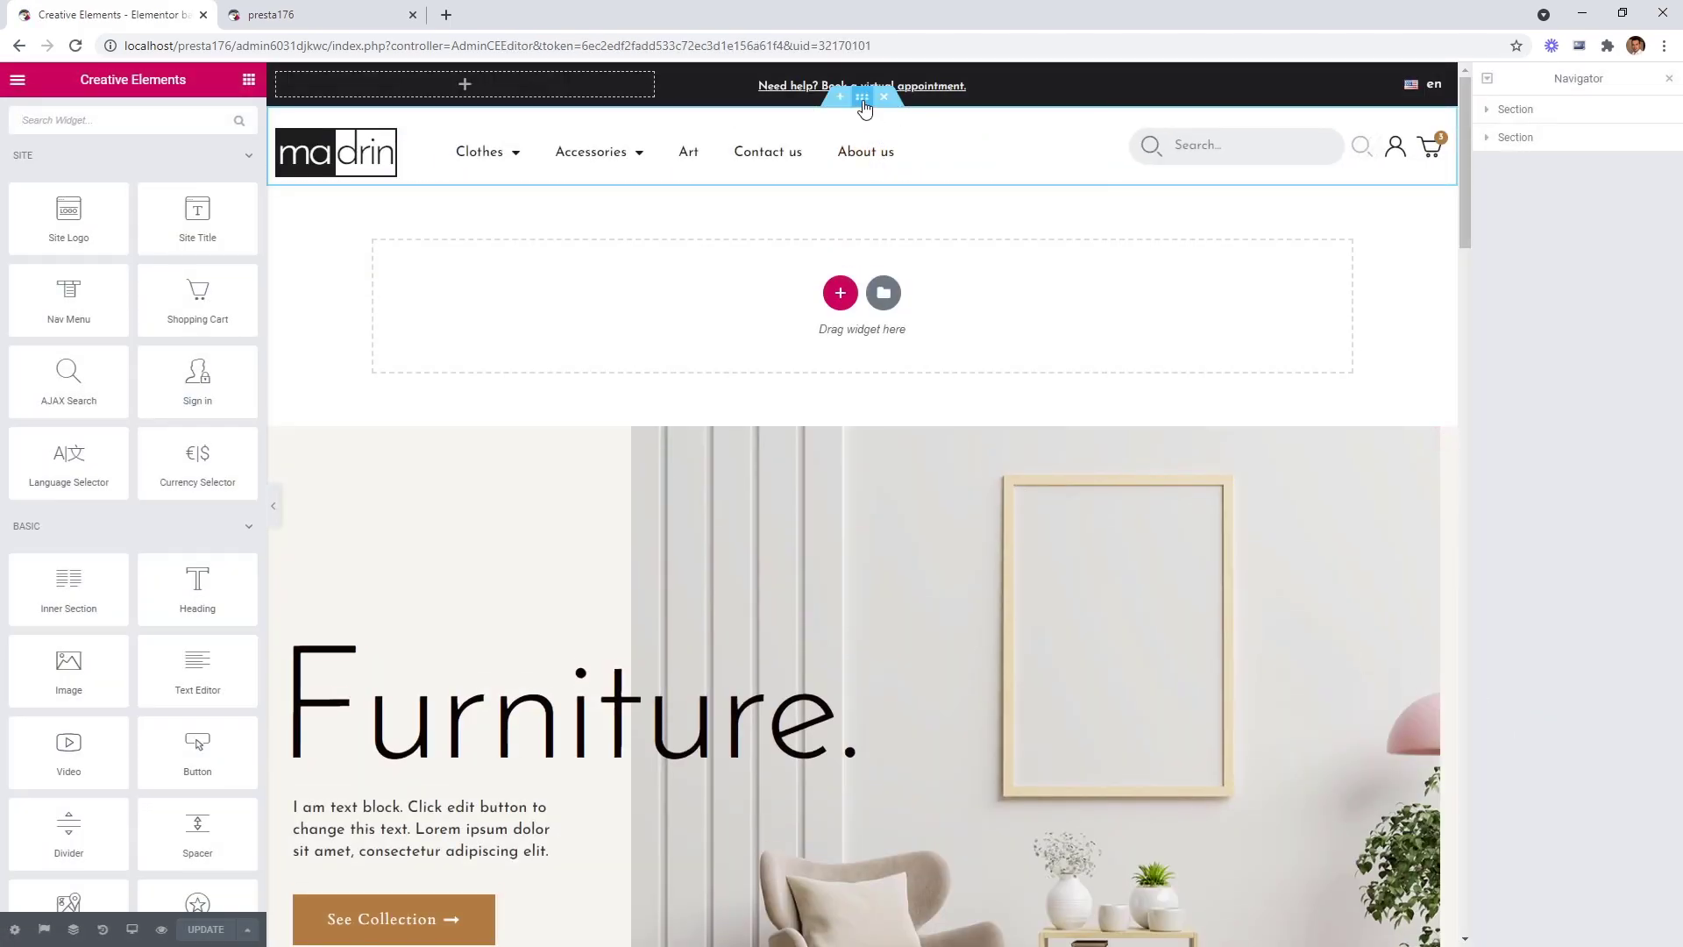
# Set the logo and menu section's Sticky motion effect to Top and preview it while scrolling the page.
pyautogui.click(863, 101)
pyautogui.click(245, 132)
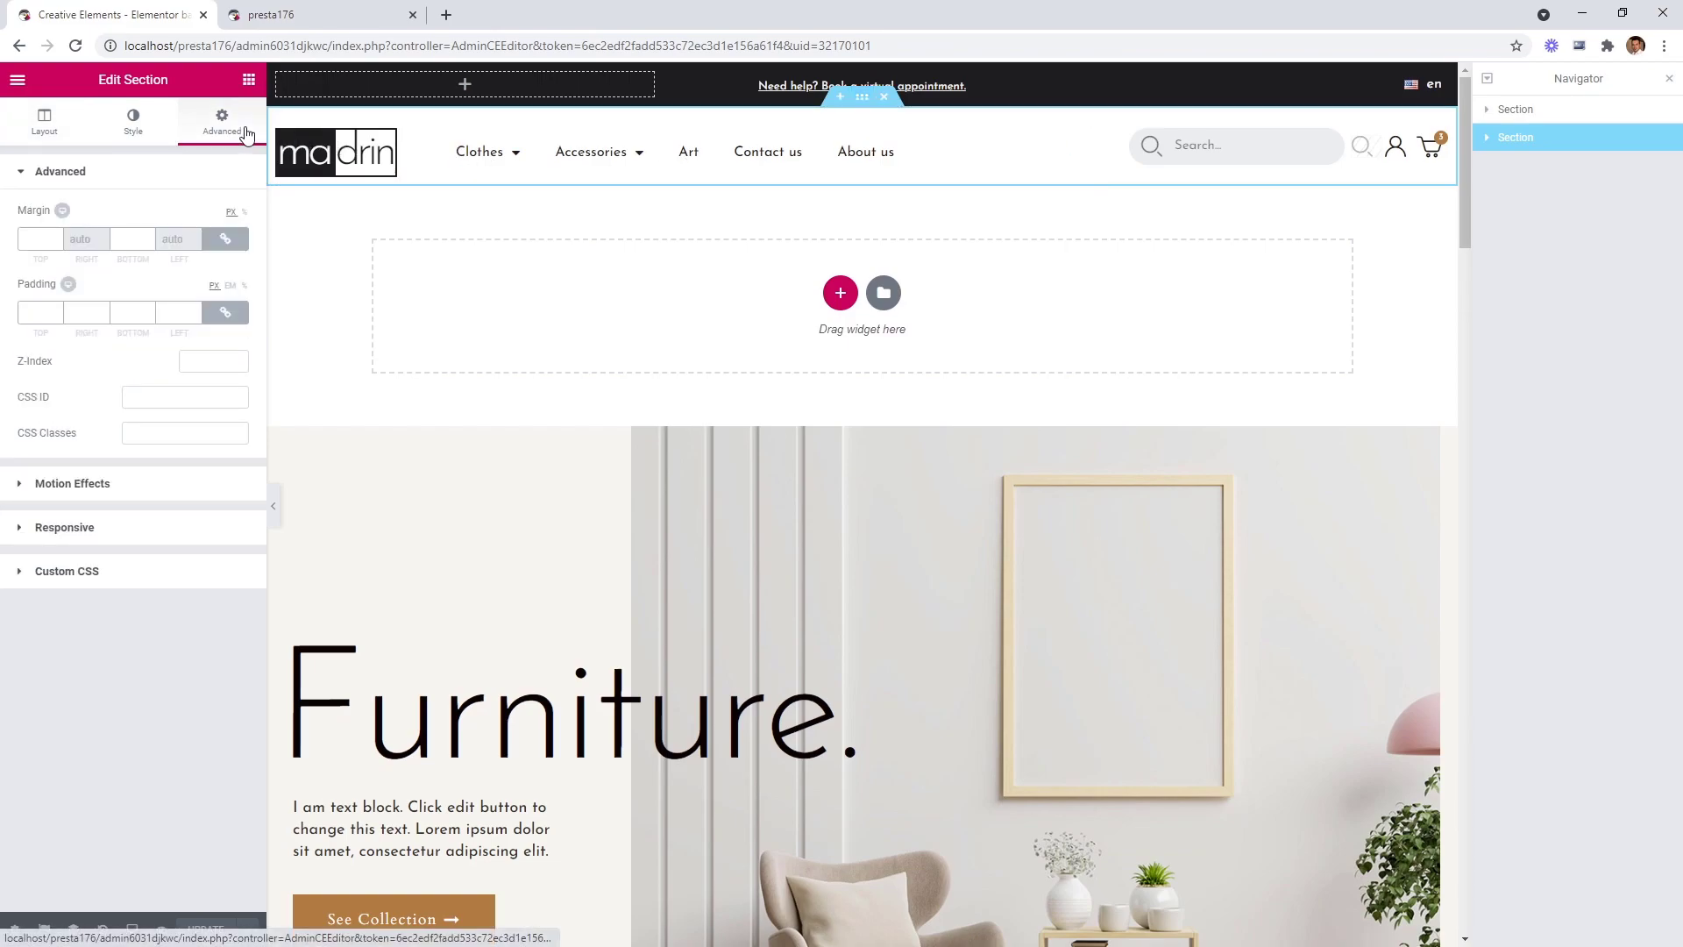
pyautogui.click(104, 480)
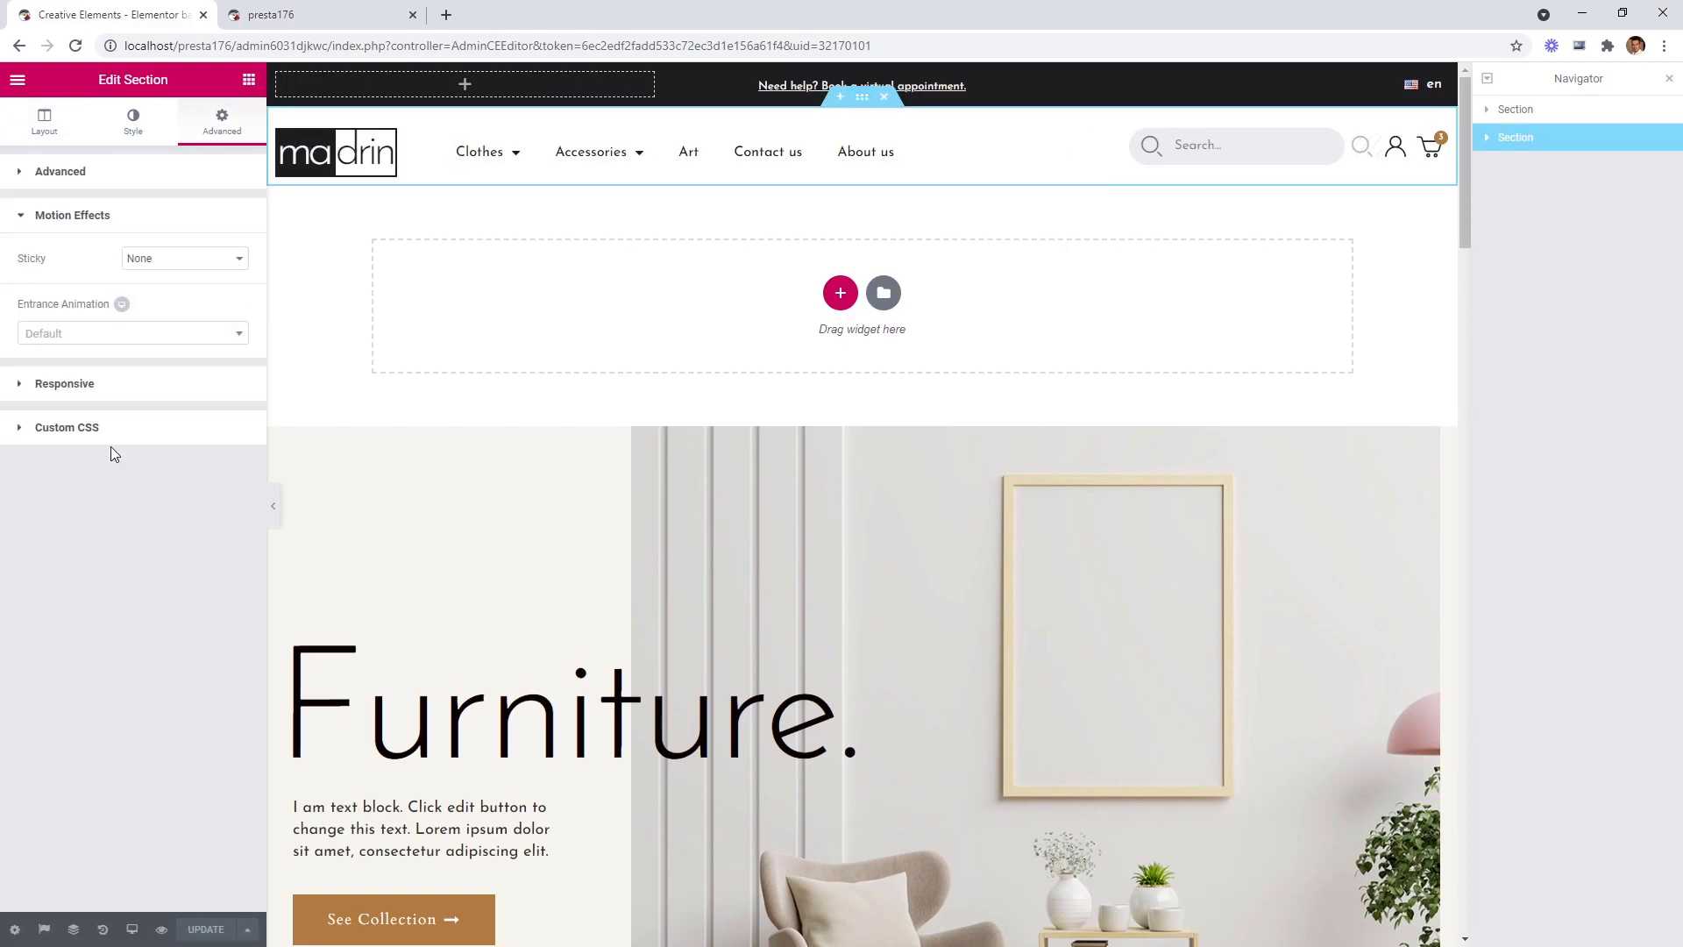
pyautogui.click(169, 263)
pyautogui.click(172, 287)
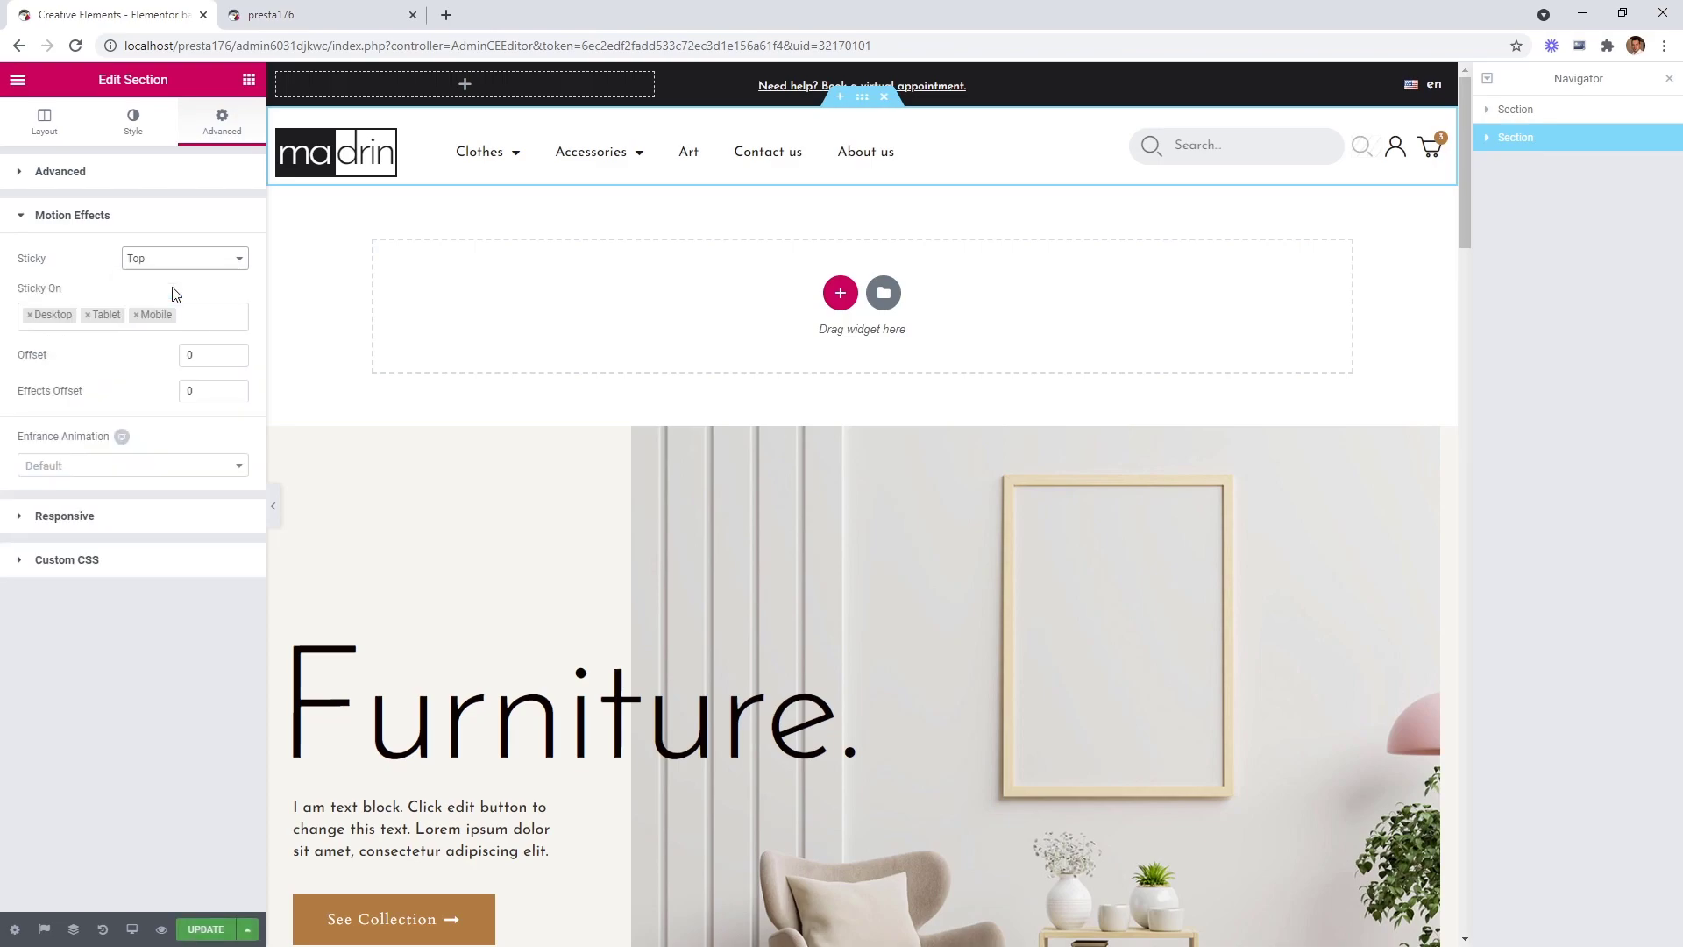
pyautogui.click(279, 516)
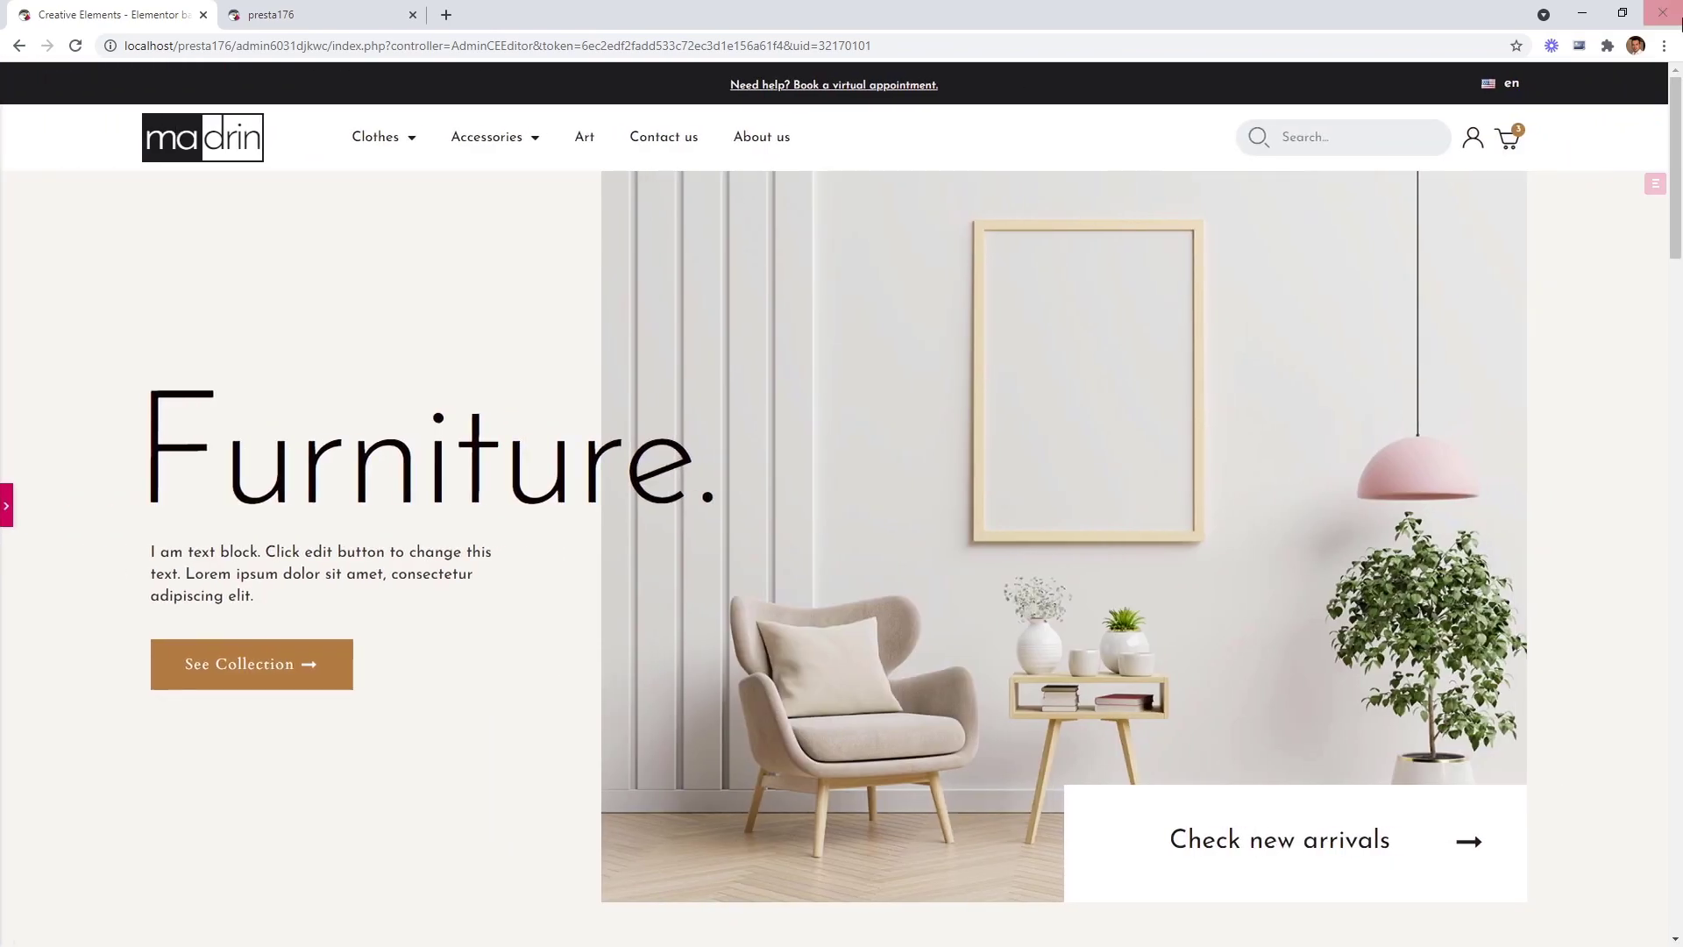
pyautogui.moveTo(1672, 103)
pyautogui.mouseDown()
pyautogui.moveTo(1679, 149)
pyautogui.moveTo(1681, 122)
pyautogui.mouseUp()
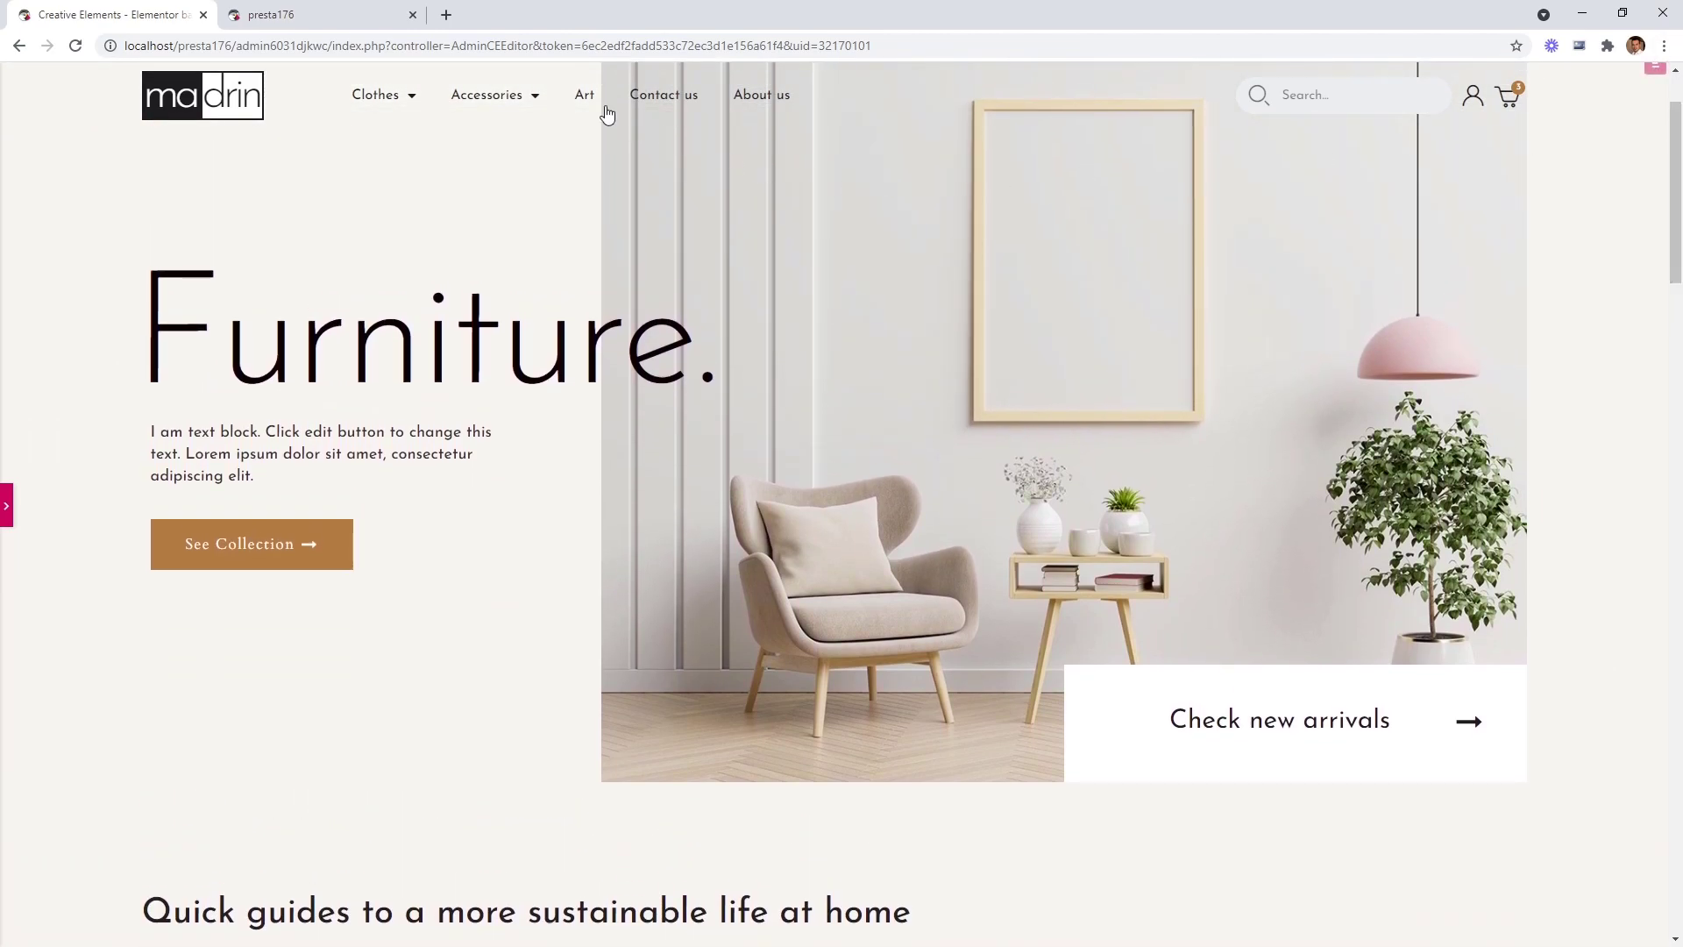
pyautogui.moveTo(1674, 248); pyautogui.dragTo(1674, 221)
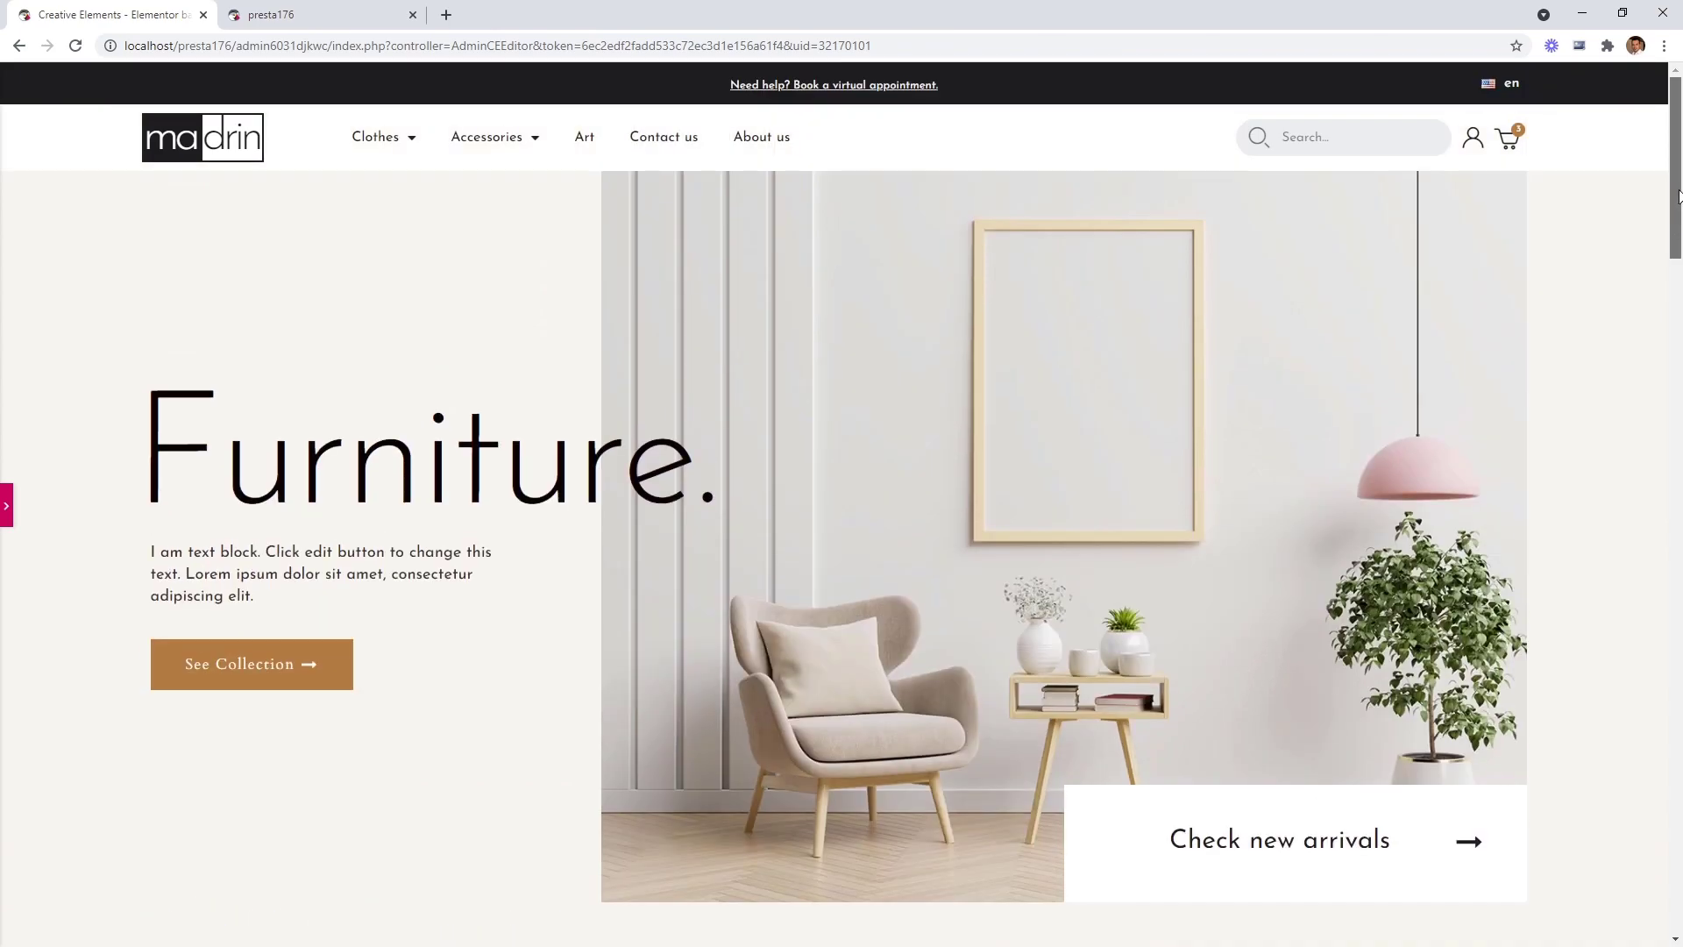
# Give the logo and menu section a Classic background in white (#ffffff) and preview the header.
pyautogui.click(7, 513)
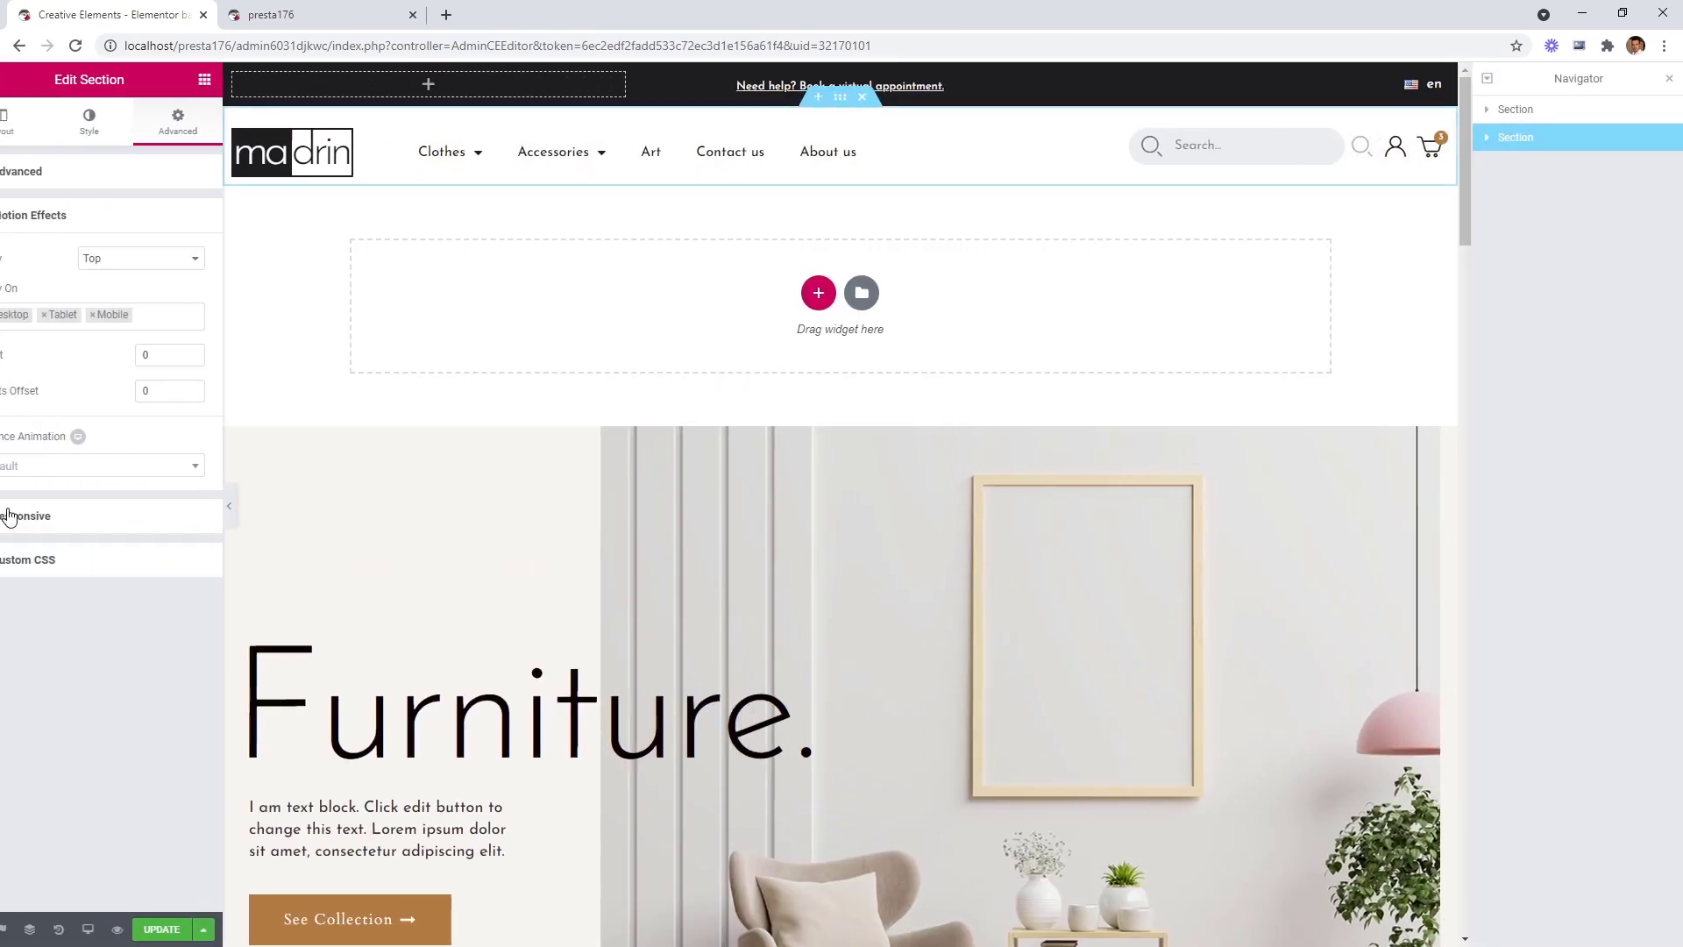
pyautogui.click(133, 123)
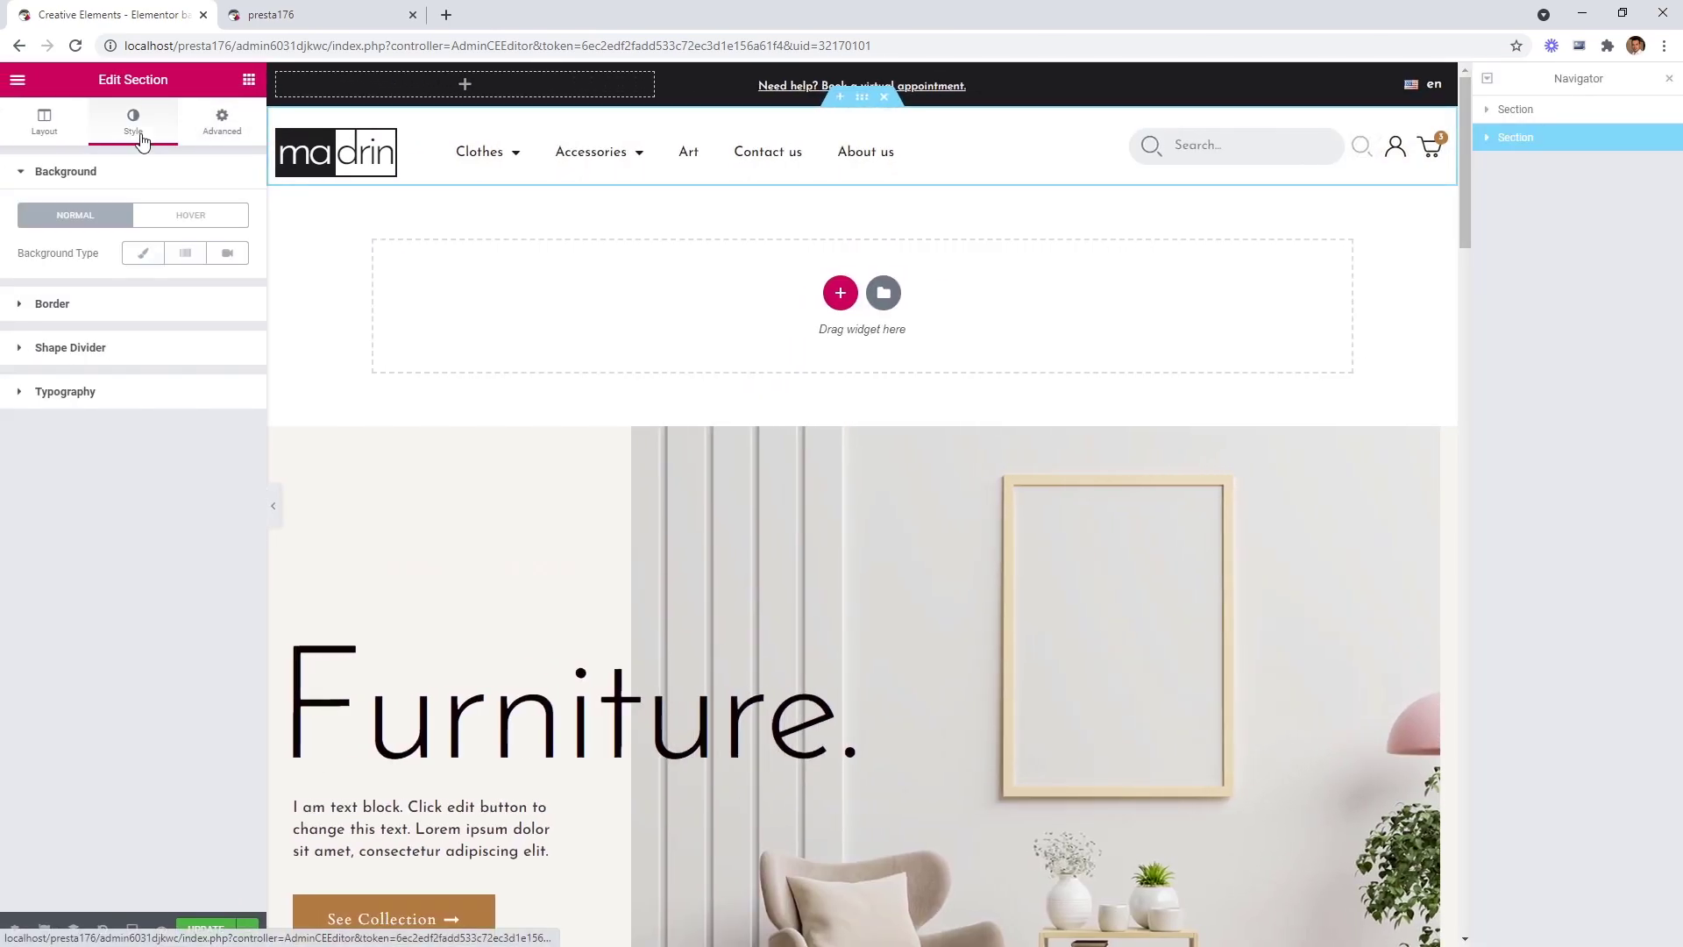
pyautogui.click(142, 263)
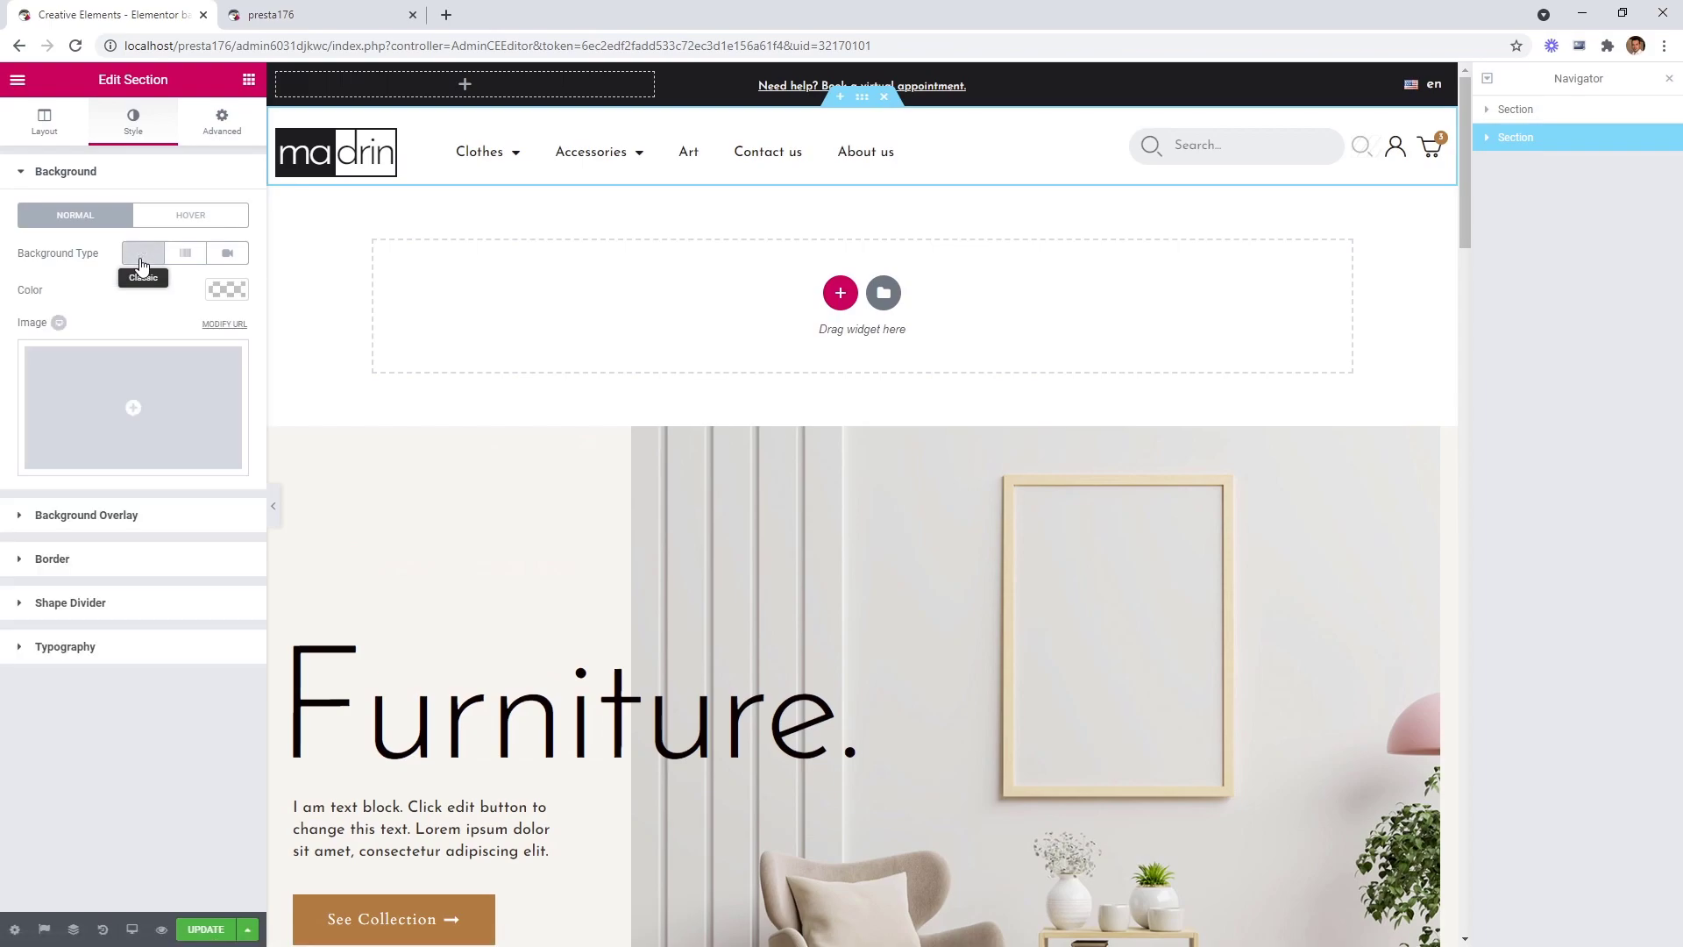
pyautogui.click(240, 290)
pyautogui.click(195, 499)
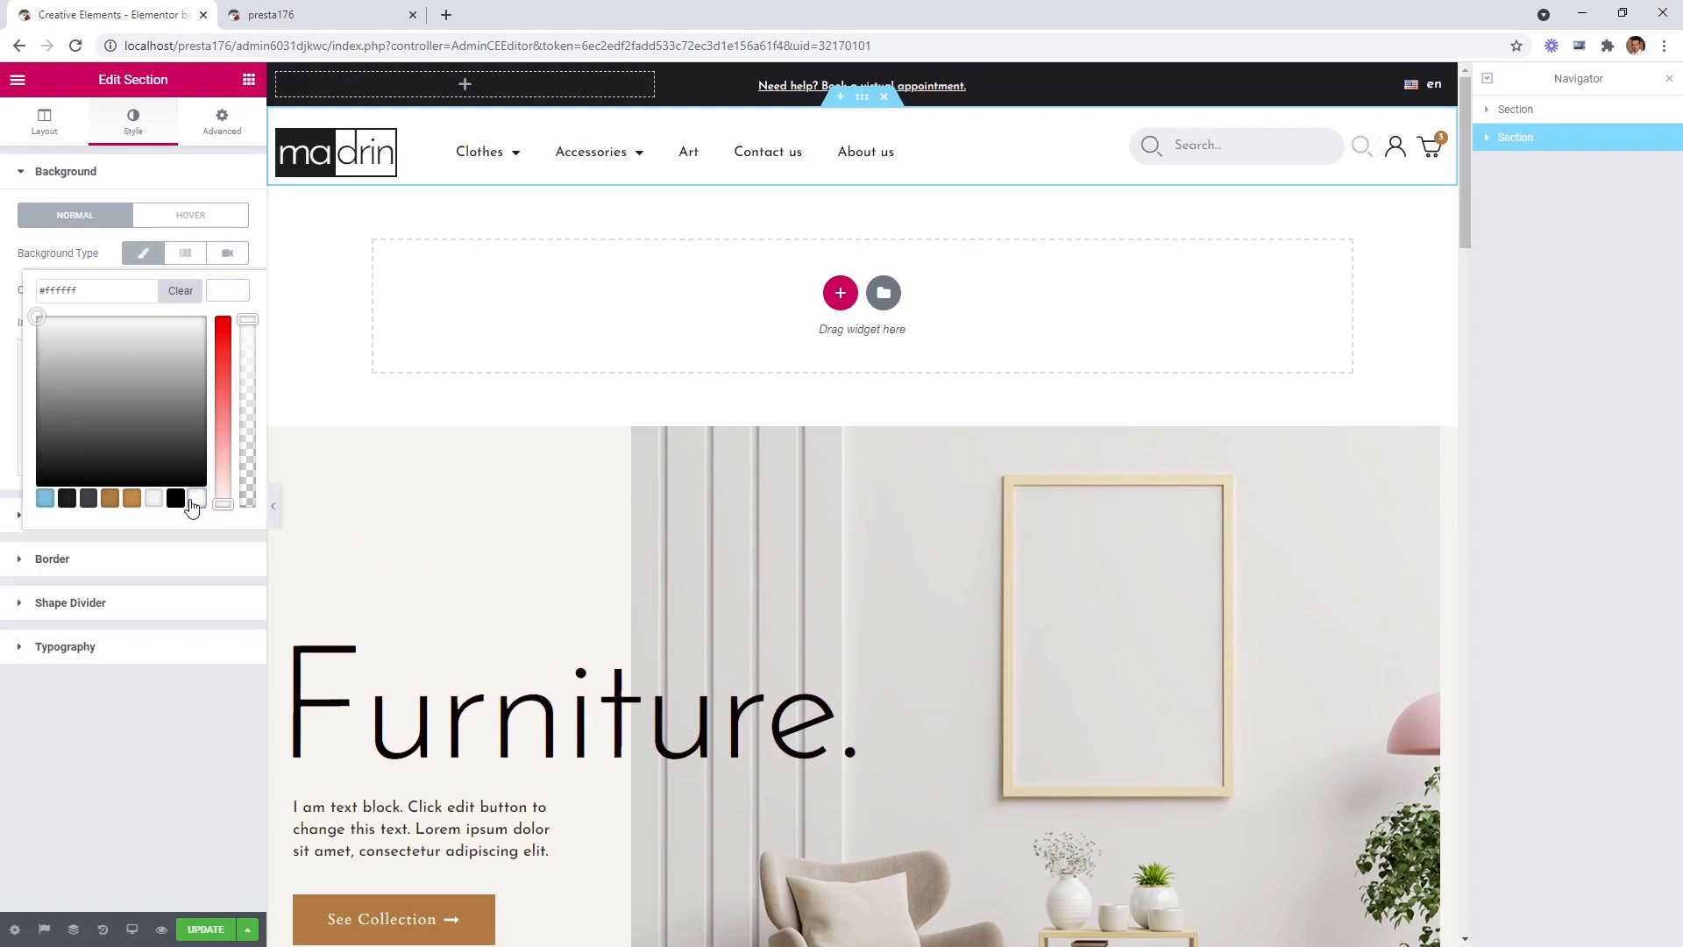
pyautogui.click(228, 291)
pyautogui.click(273, 506)
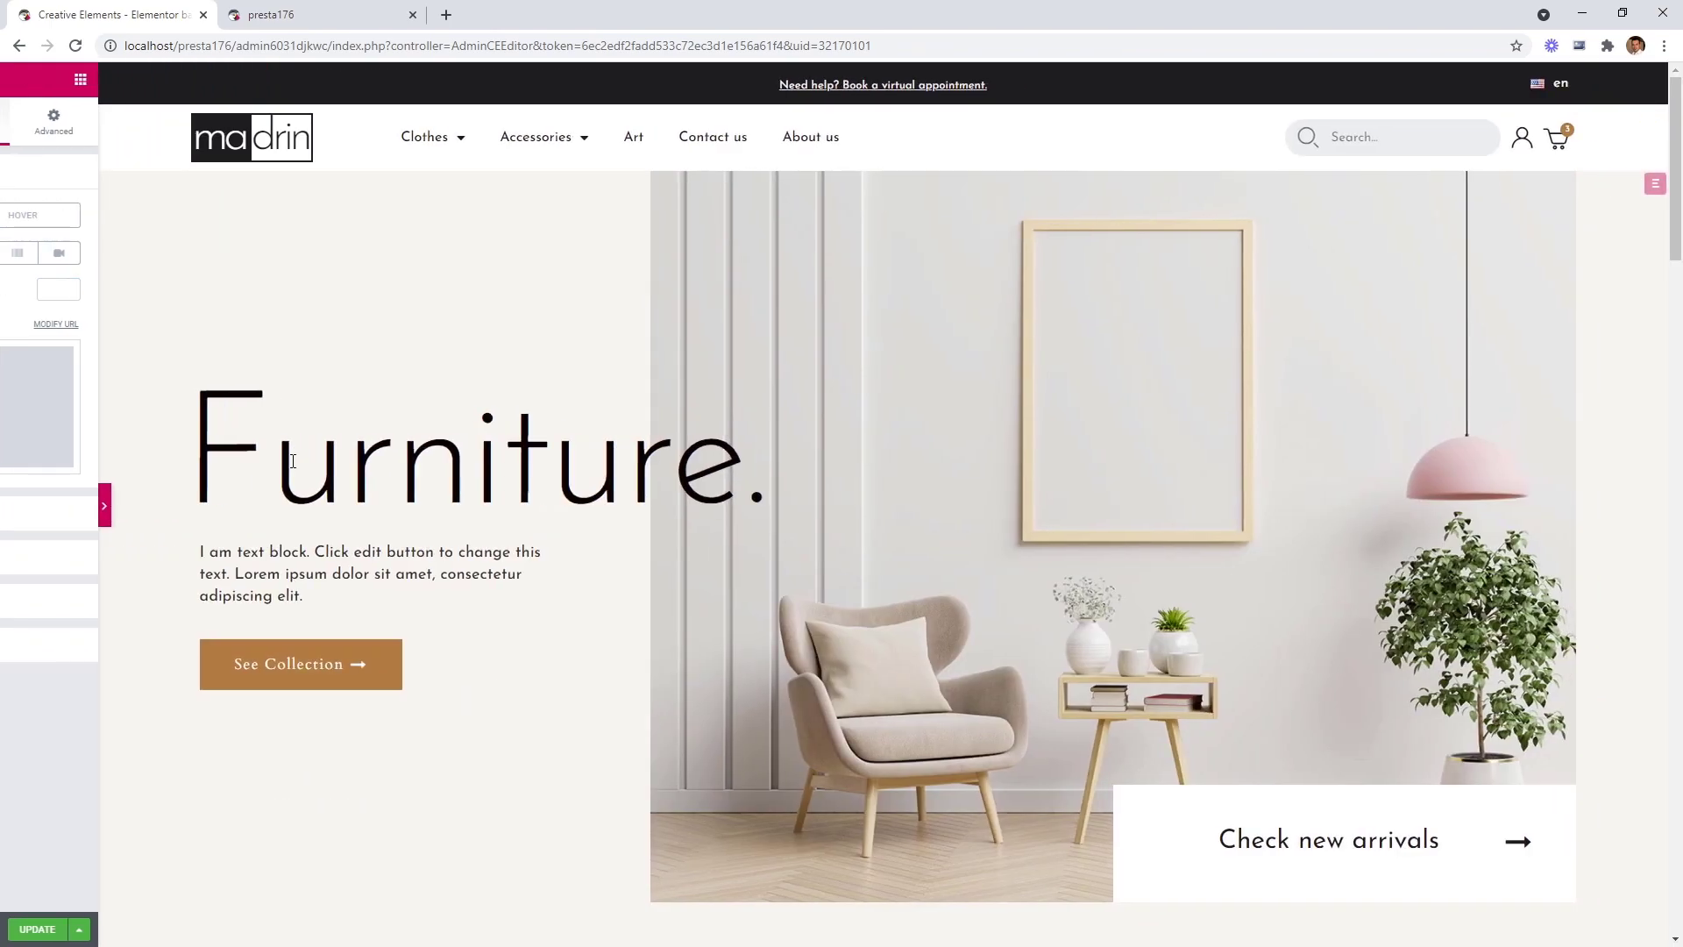
# Check the sticky header in the desktop, tablet and mobile previews while scrolling the page.
pyautogui.scroll(-5, 1677, 245)
pyautogui.scroll(1, 1675, 230)
pyautogui.scroll(5, 1674, 229)
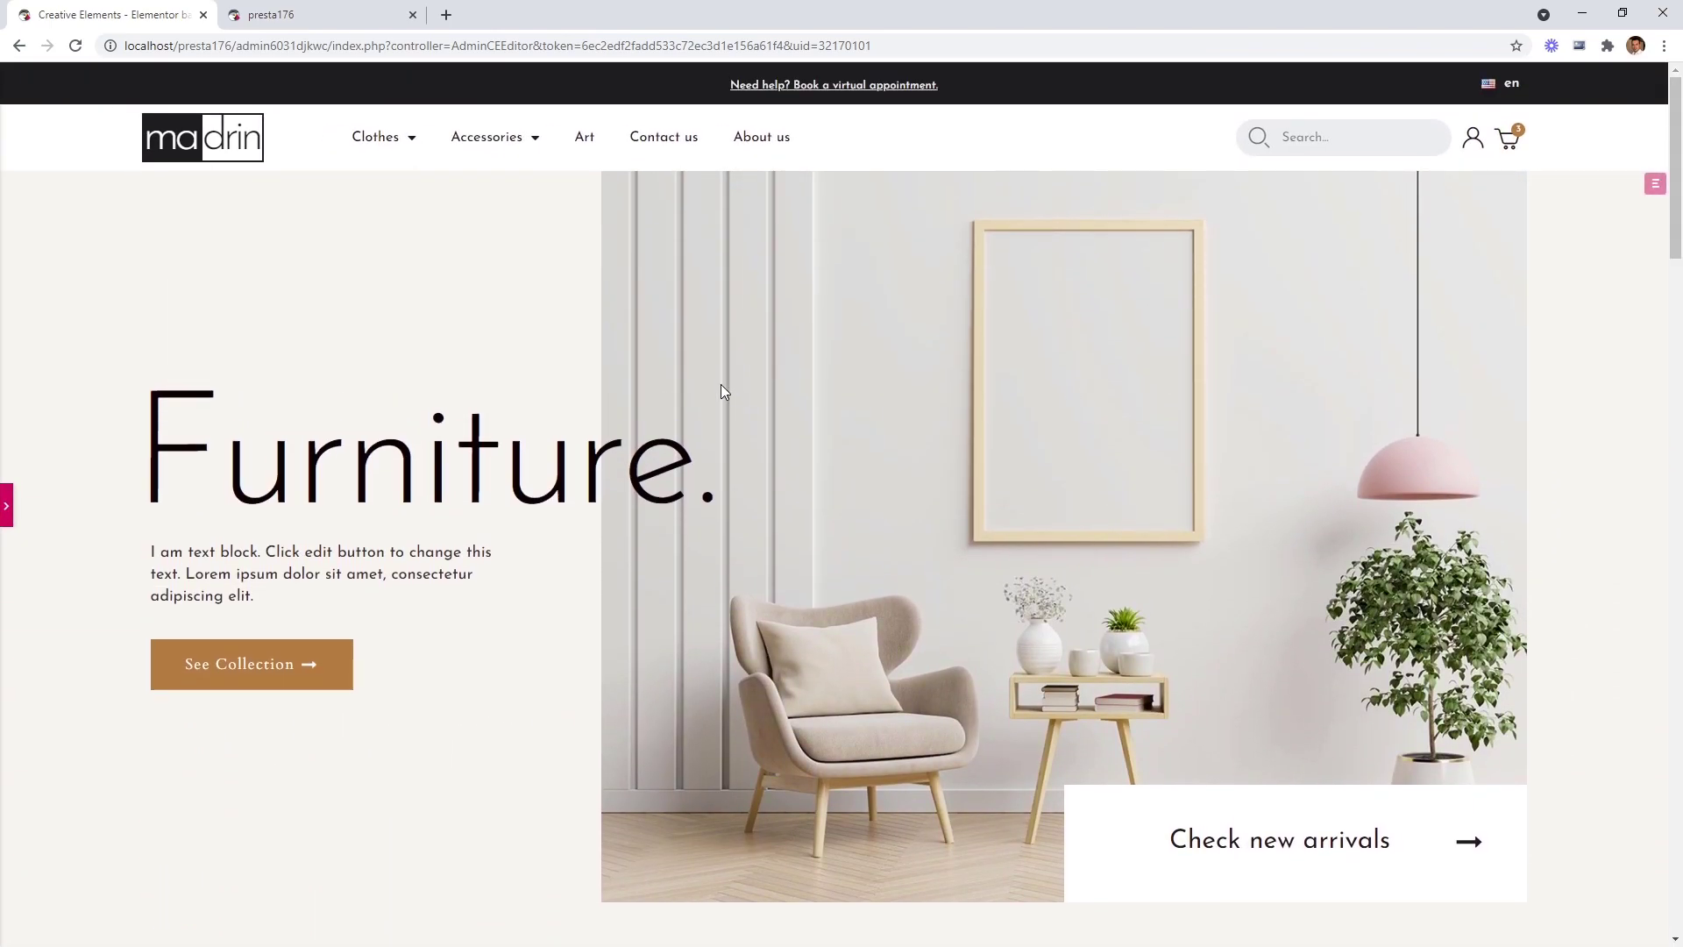
pyautogui.hotkey('ctrl', 'shift', 'm')
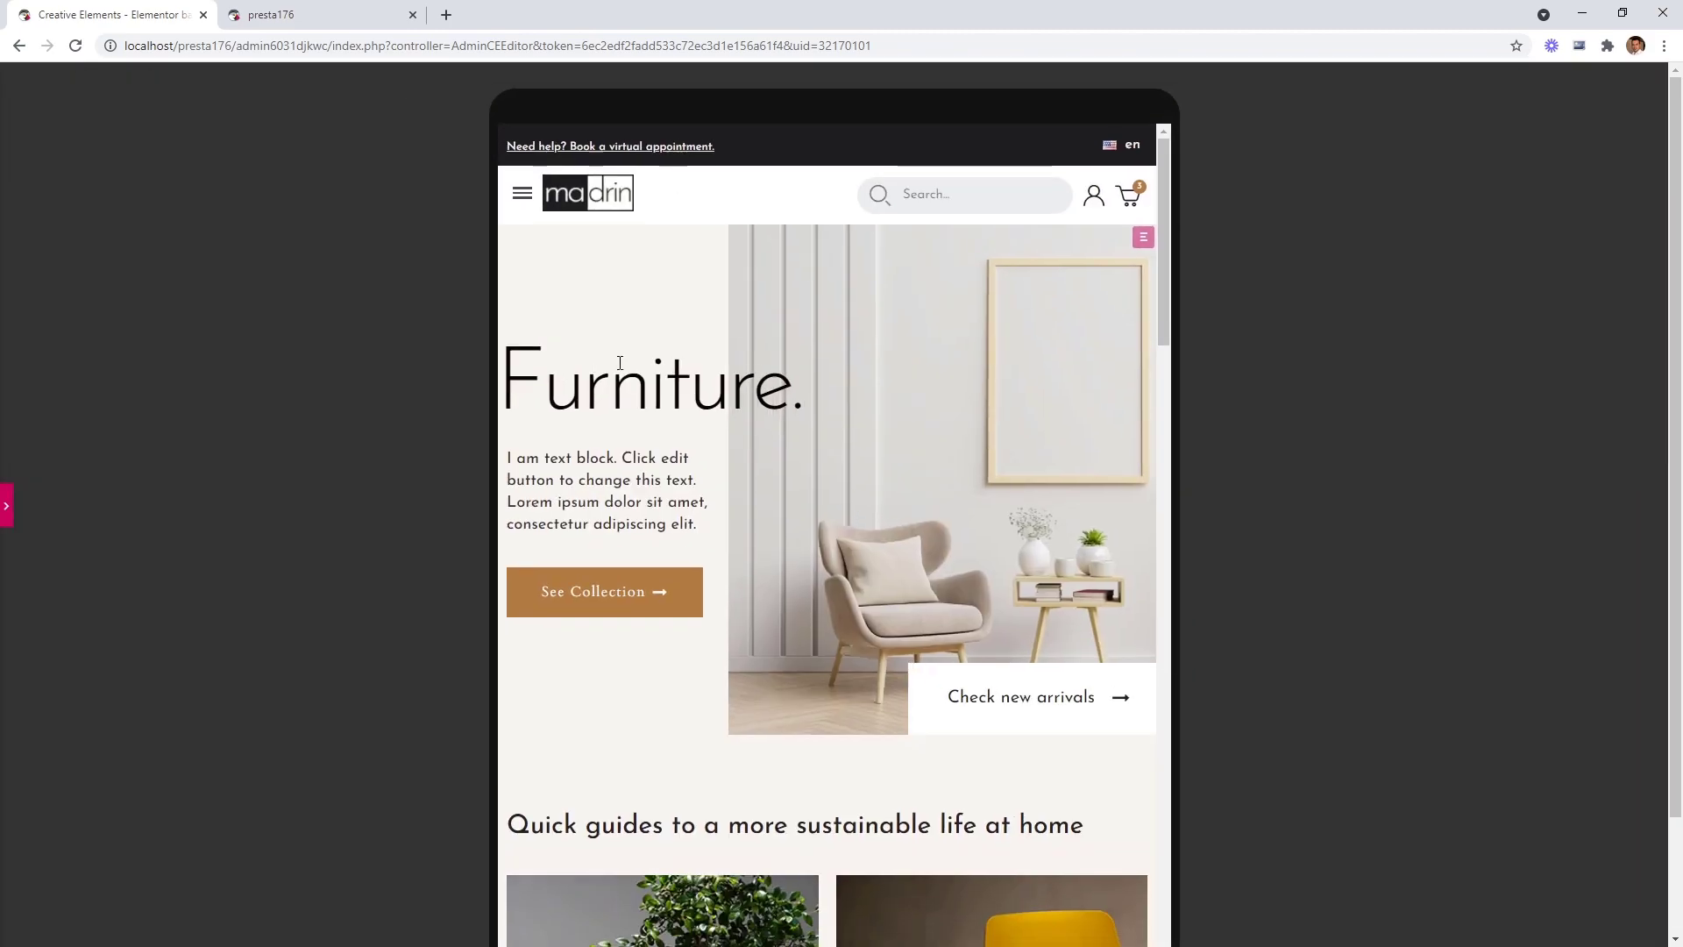
pyautogui.moveTo(1166, 254); pyautogui.dragTo(1185, 306)
pyautogui.click(525, 160)
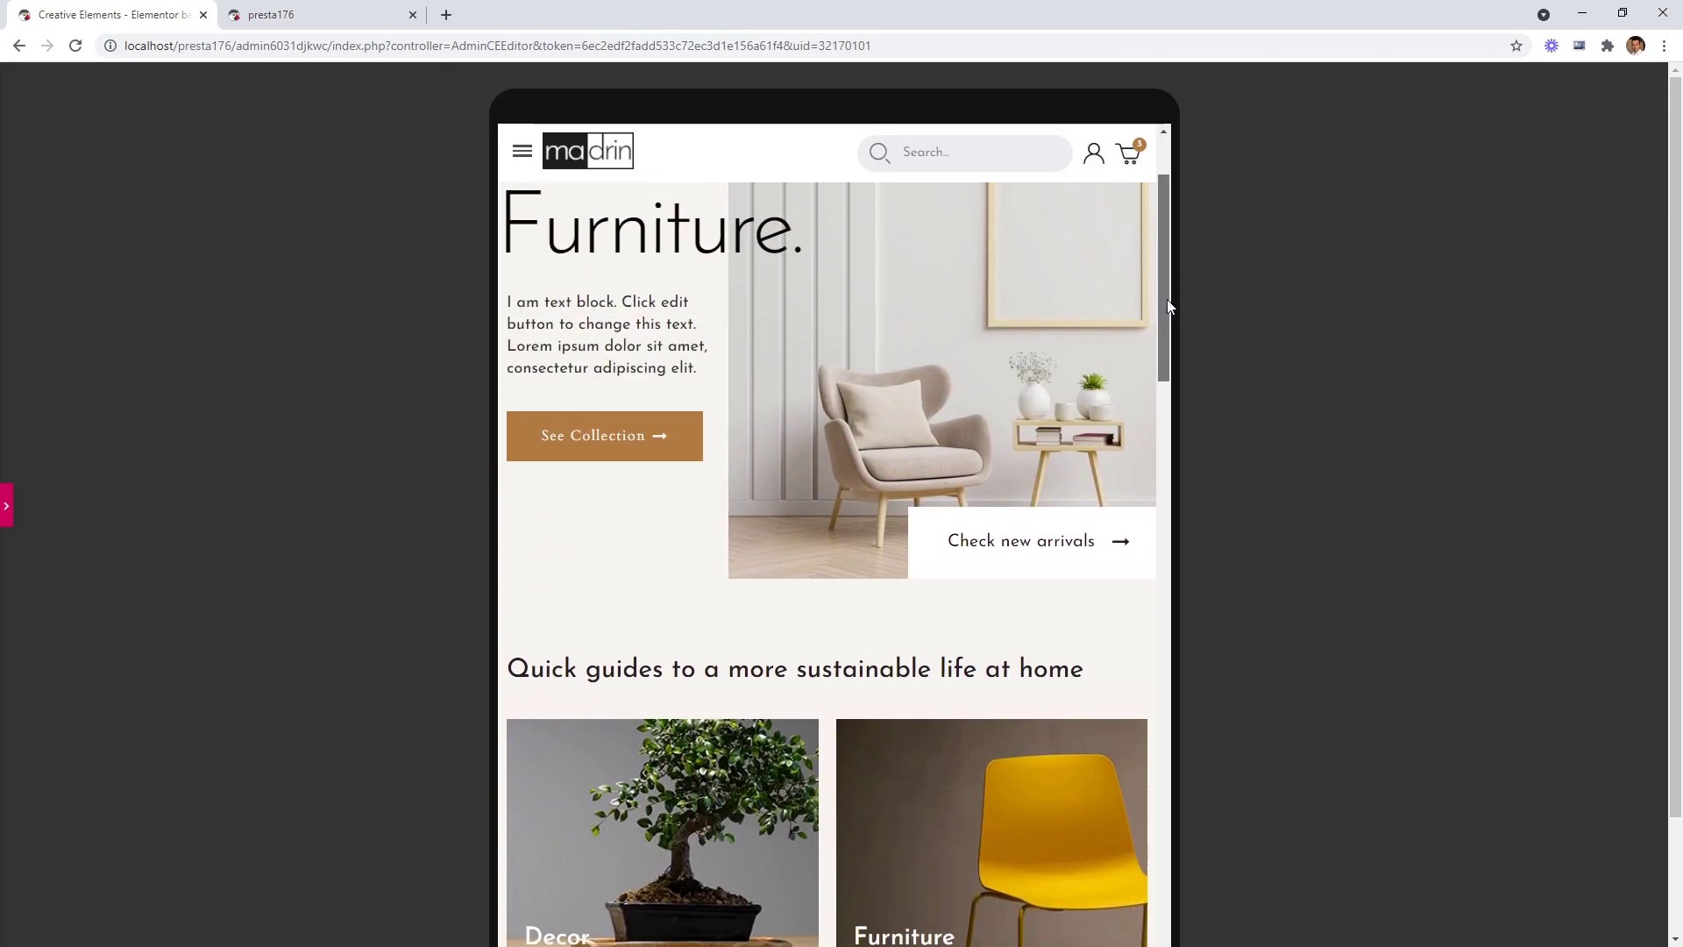
pyautogui.moveTo(1166, 302); pyautogui.dragTo(1170, 250)
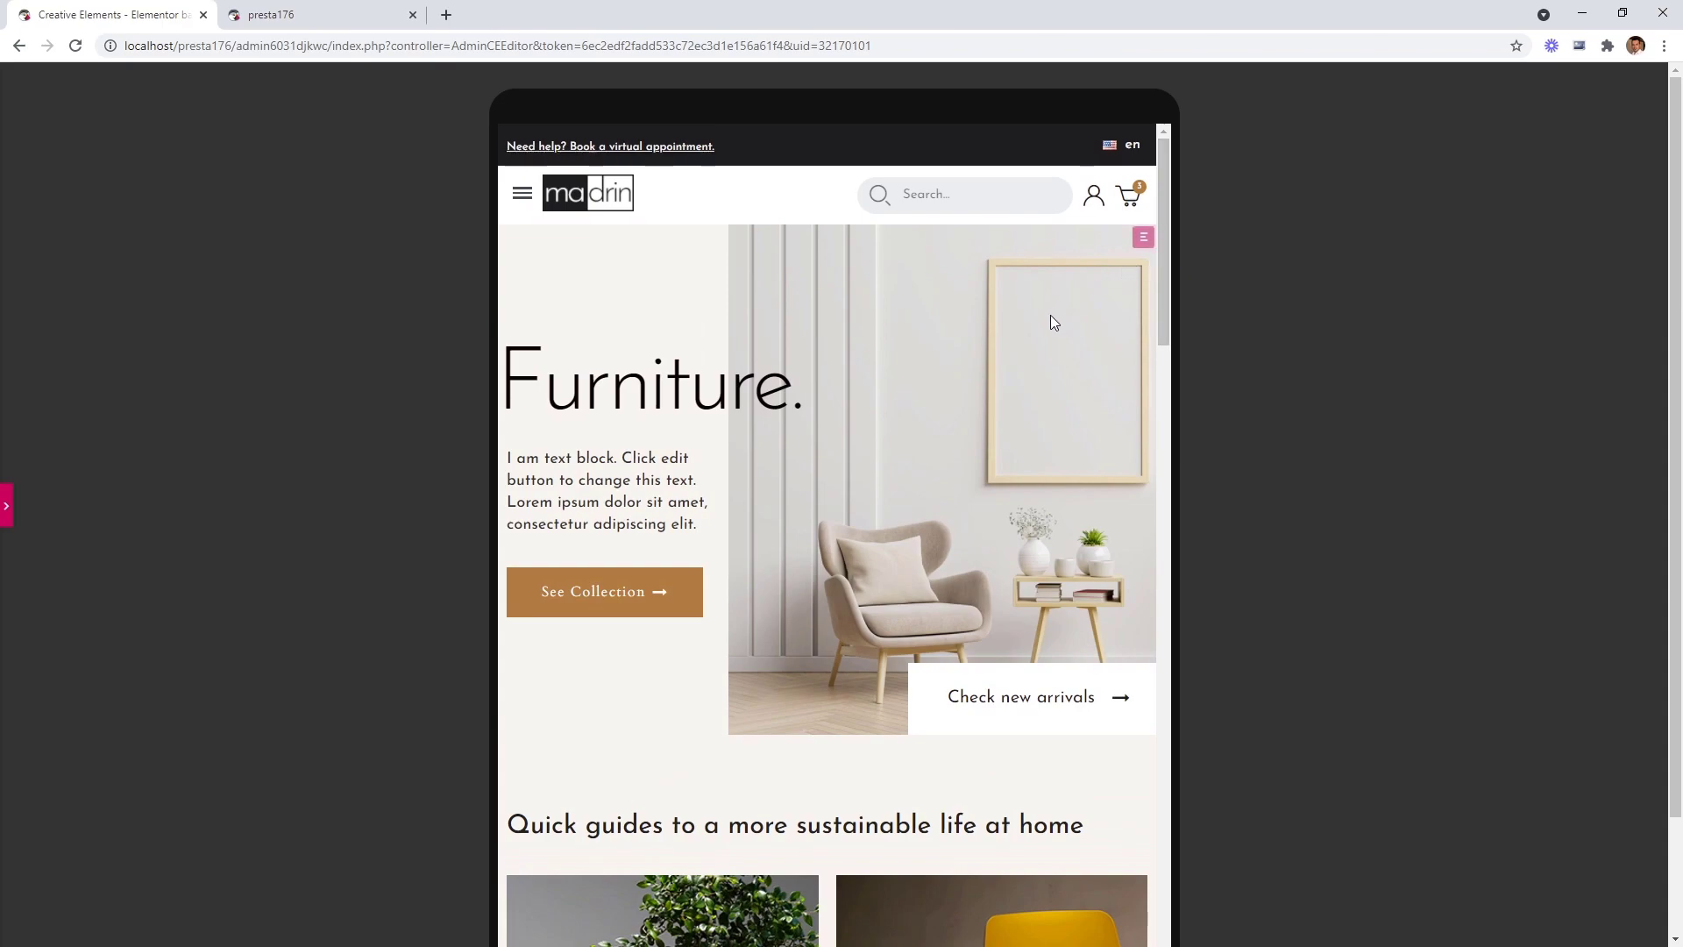
pyautogui.hotkey('ctrl', 'shift', 'm')
pyautogui.moveTo(998, 180); pyautogui.dragTo(992, 160)
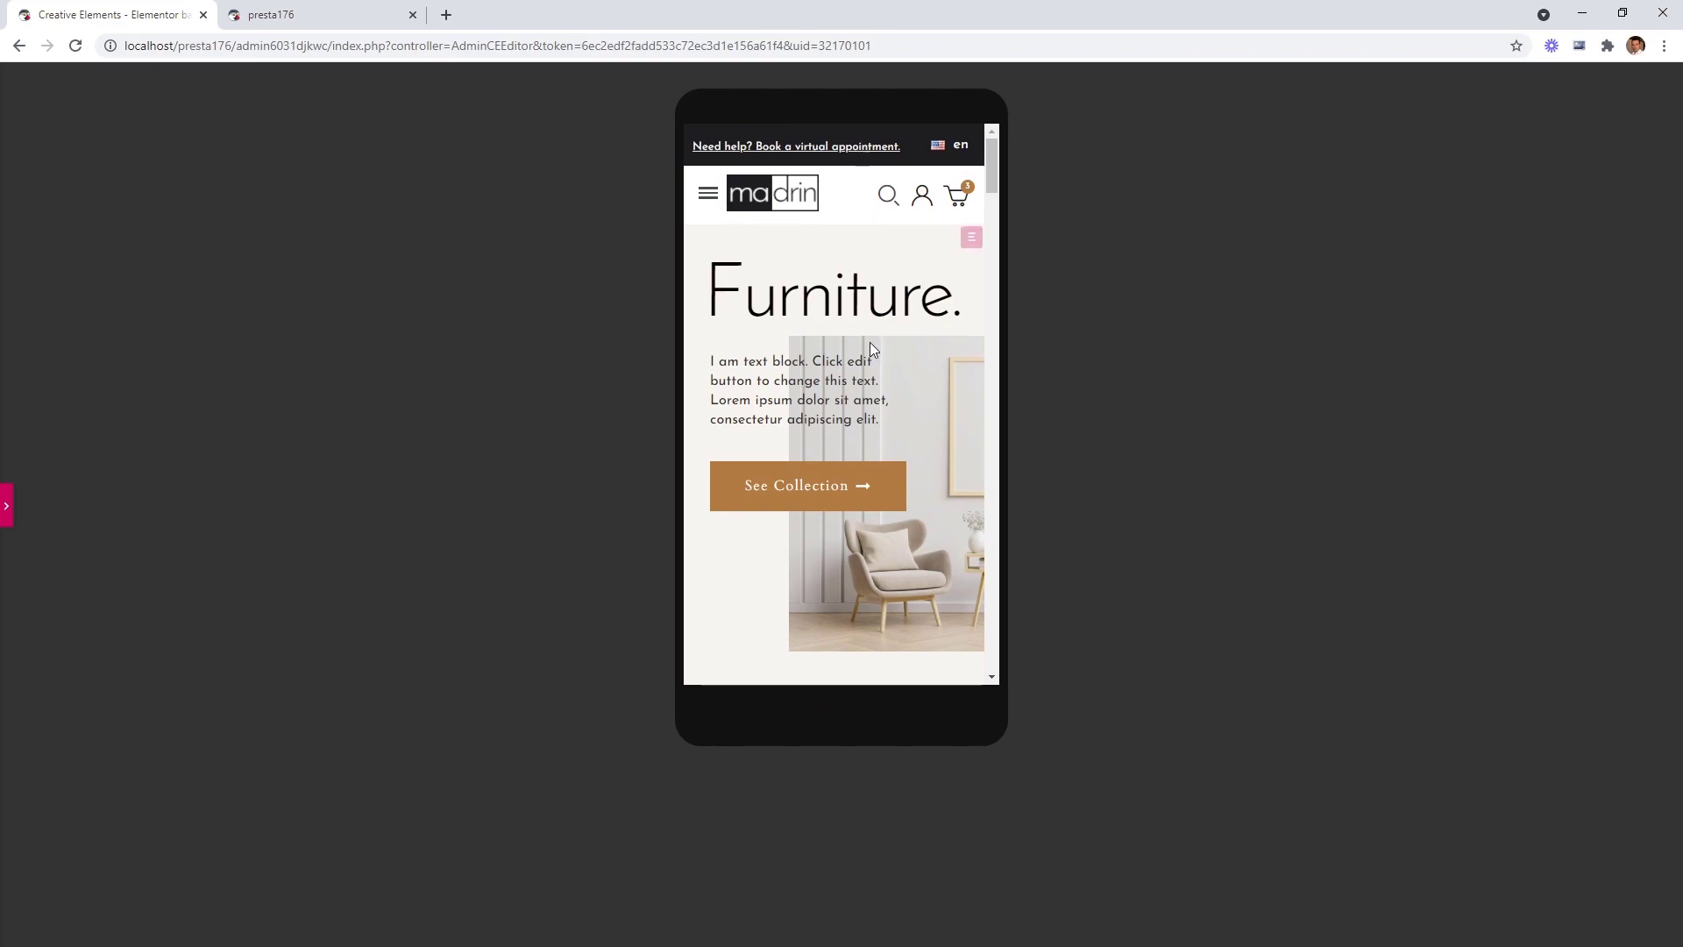
# Leave the preview, return the editor to the Desktop view and update the header template.
pyautogui.click(8, 507)
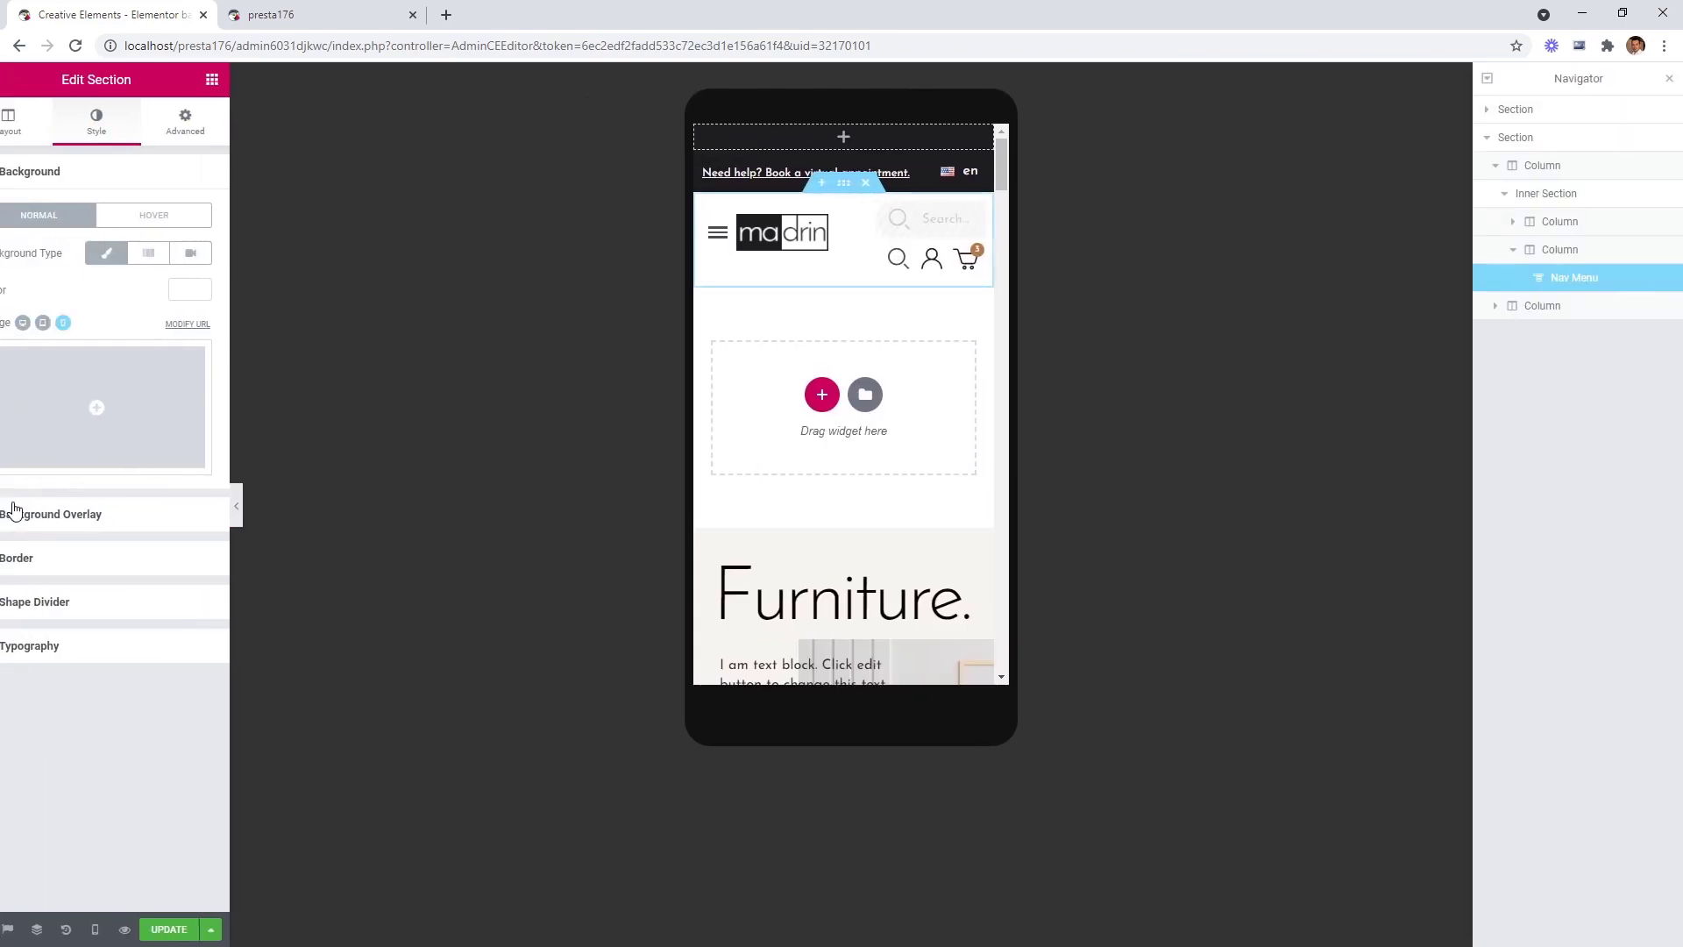
pyautogui.click(129, 932)
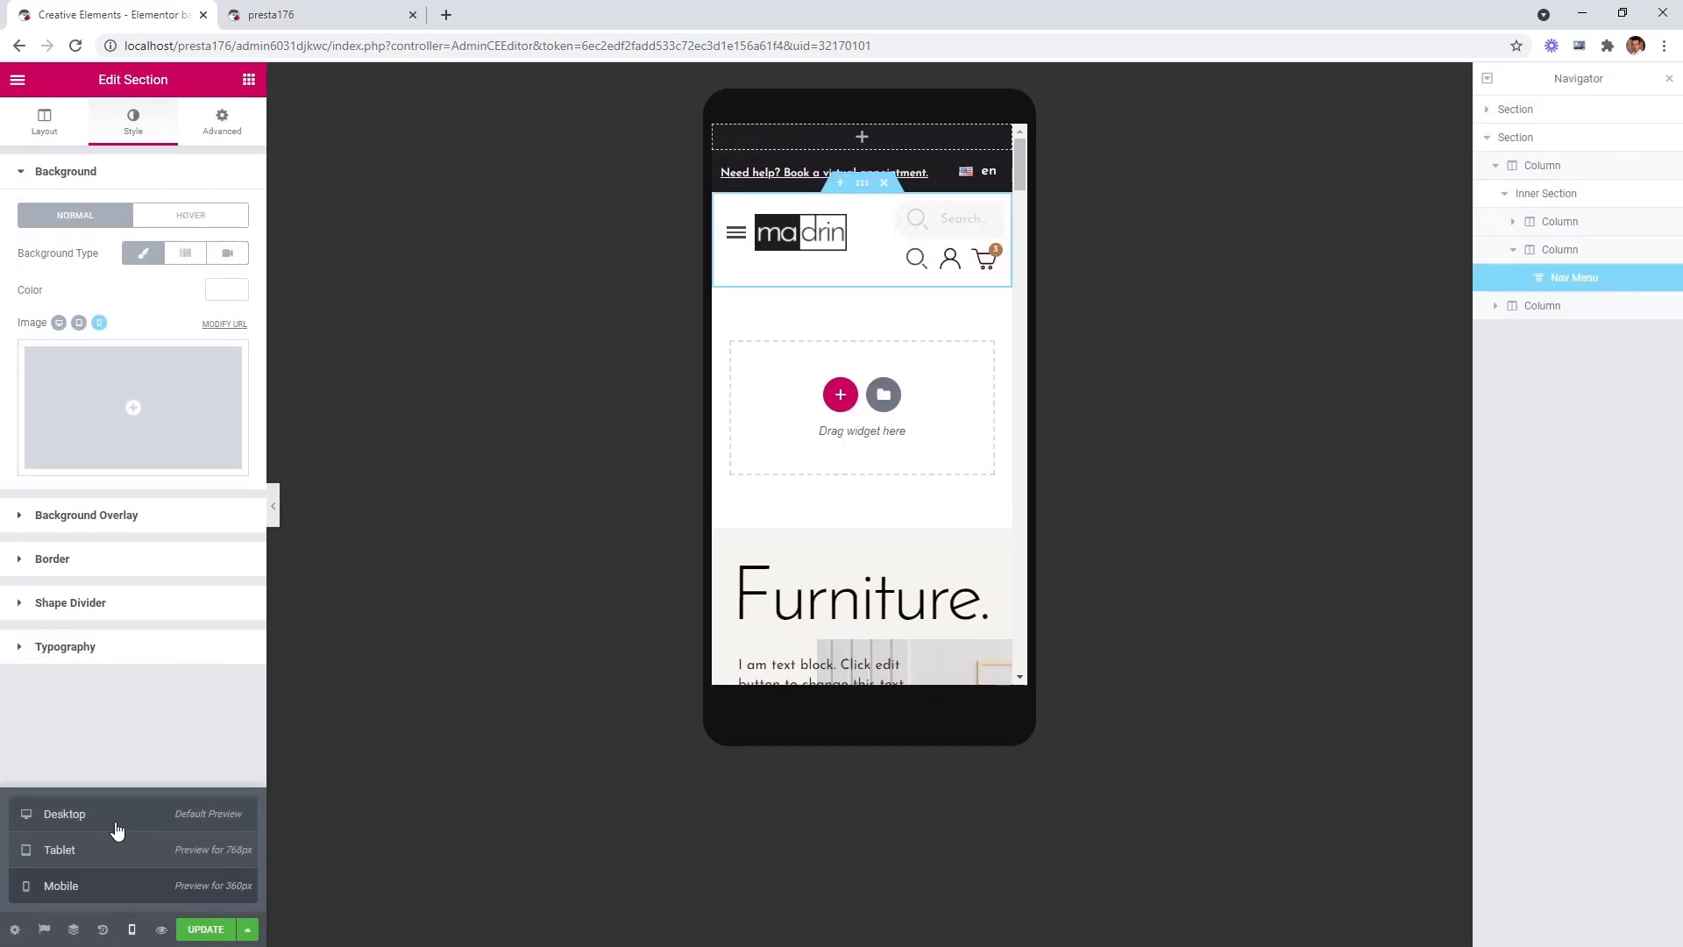
pyautogui.click(117, 822)
pyautogui.click(195, 933)
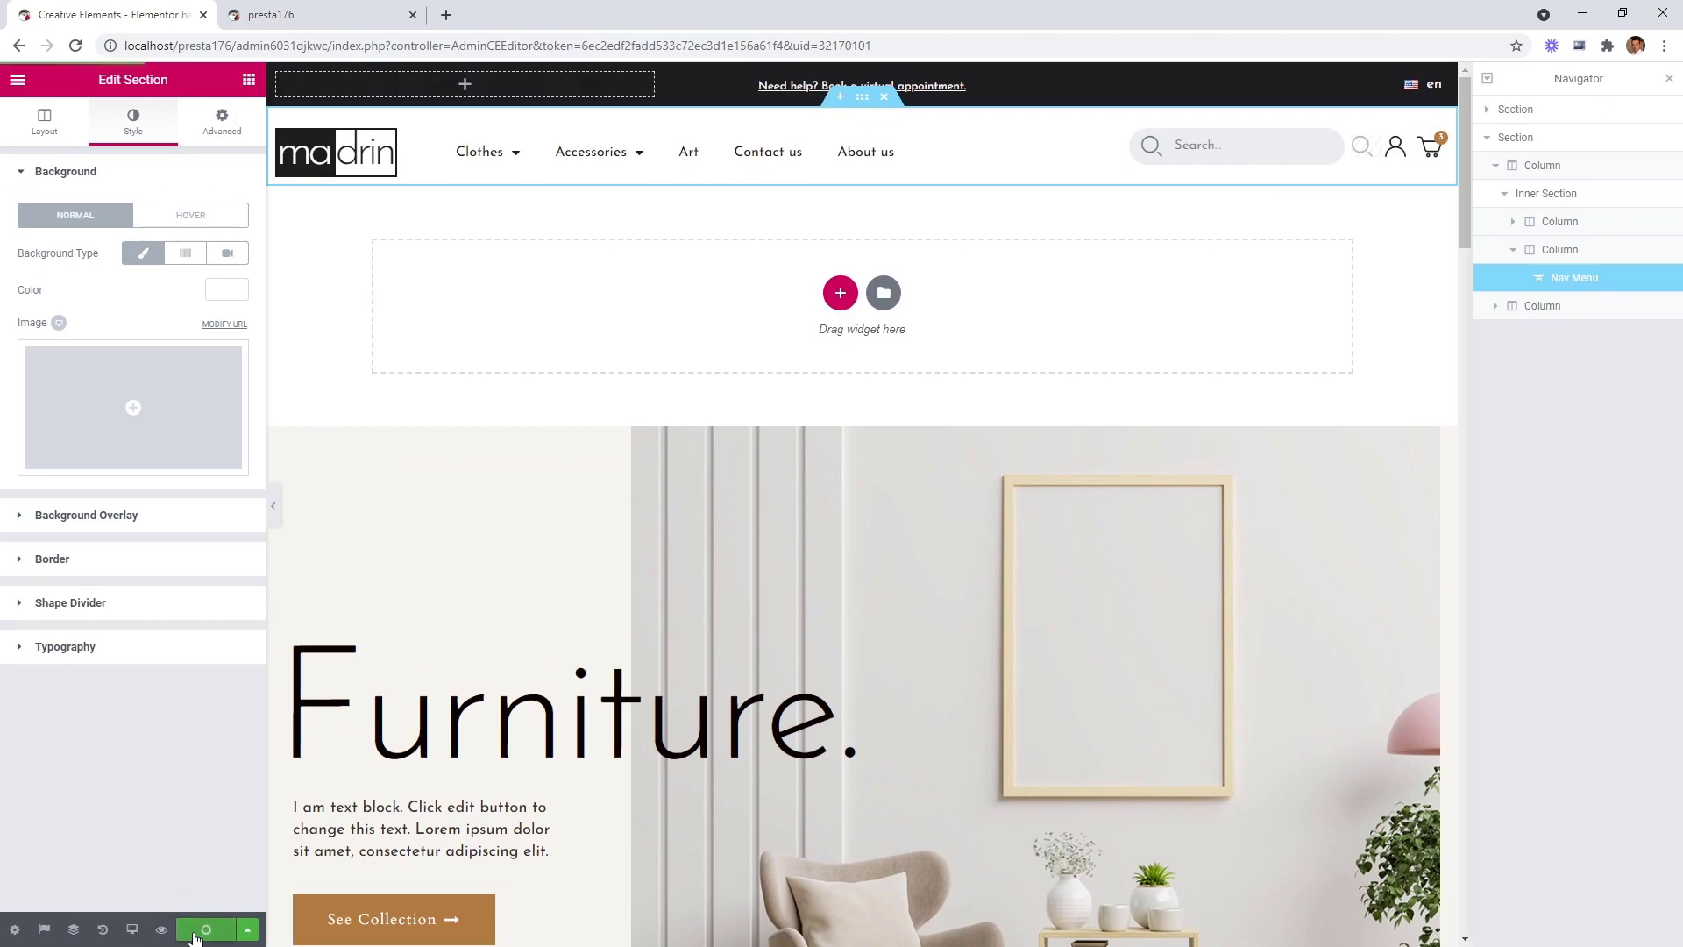
# Switch to the live shop page, reload it, and check the sticky header and its Clothes submenu while scrolled down.
pyautogui.click(246, 17)
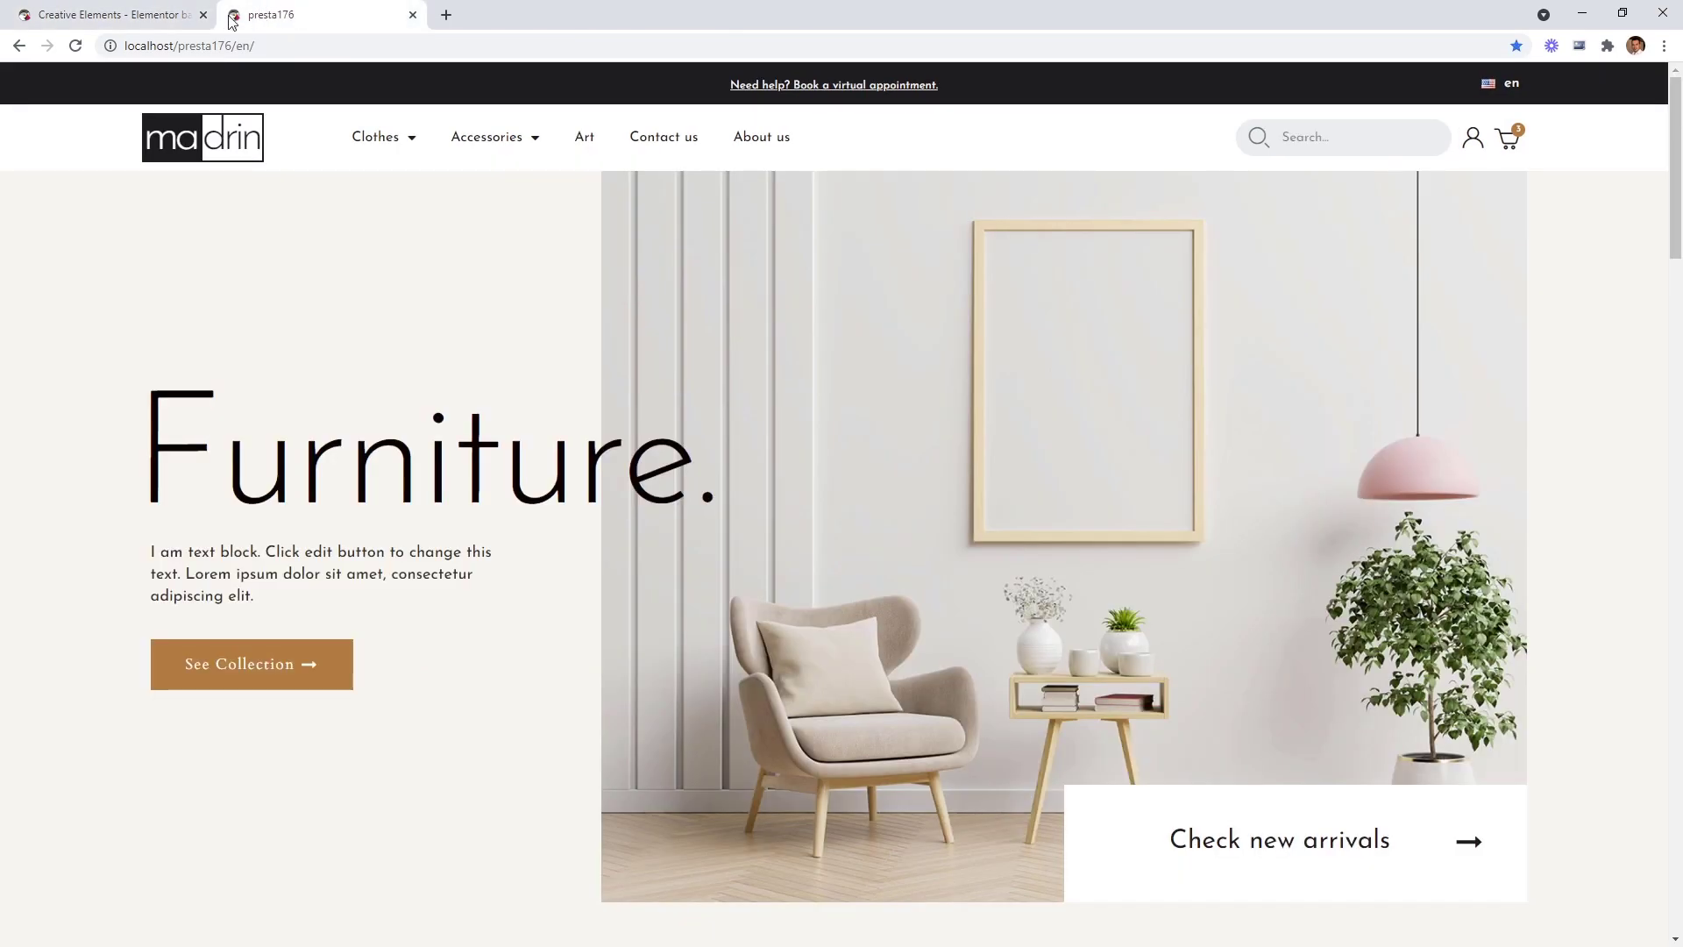
pyautogui.click(76, 47)
pyautogui.scroll(-6, 843, 272)
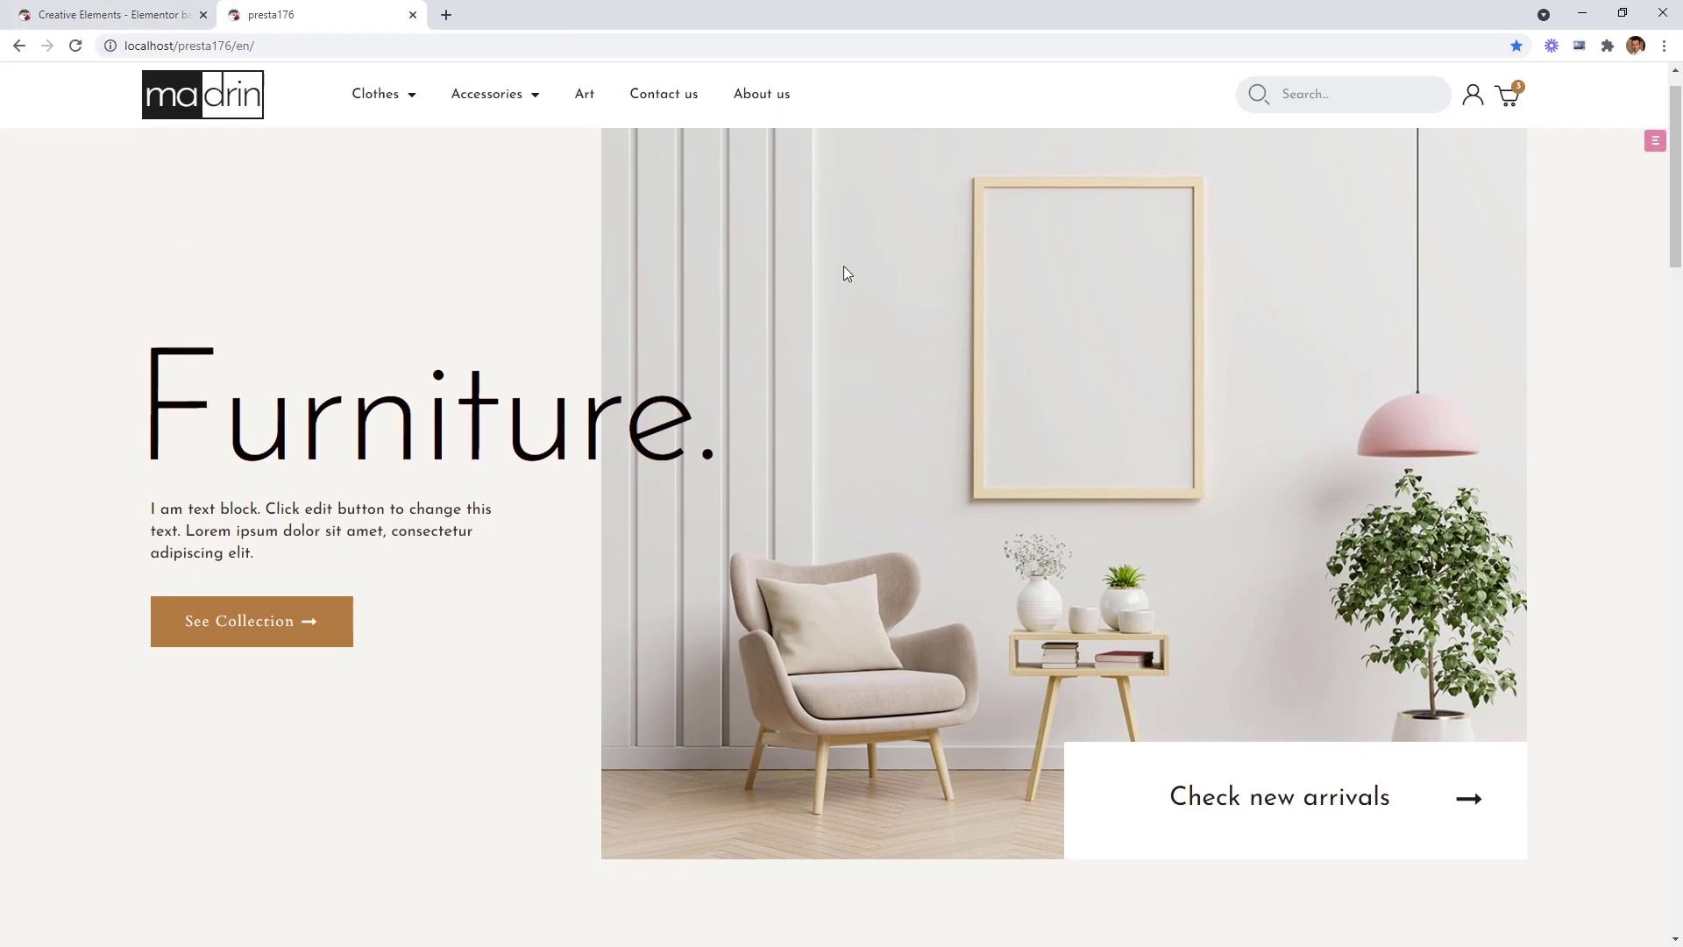
pyautogui.scroll(-3, 840, 264)
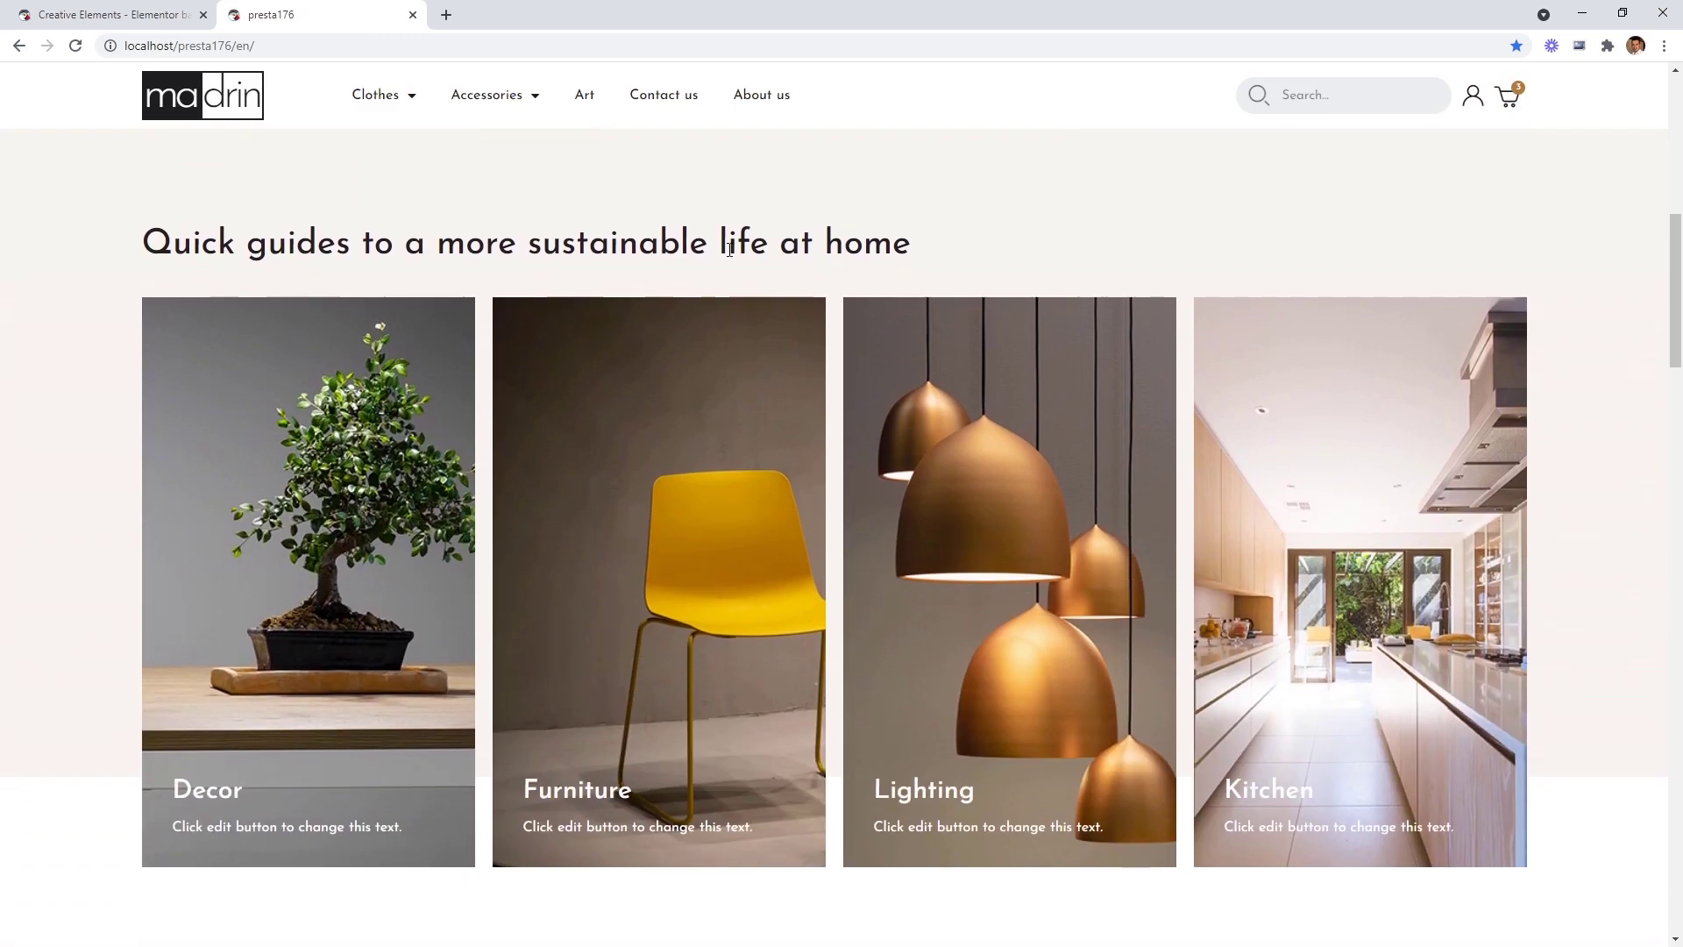
pyautogui.moveTo(391, 113)
pyautogui.moveTo(392, 151)
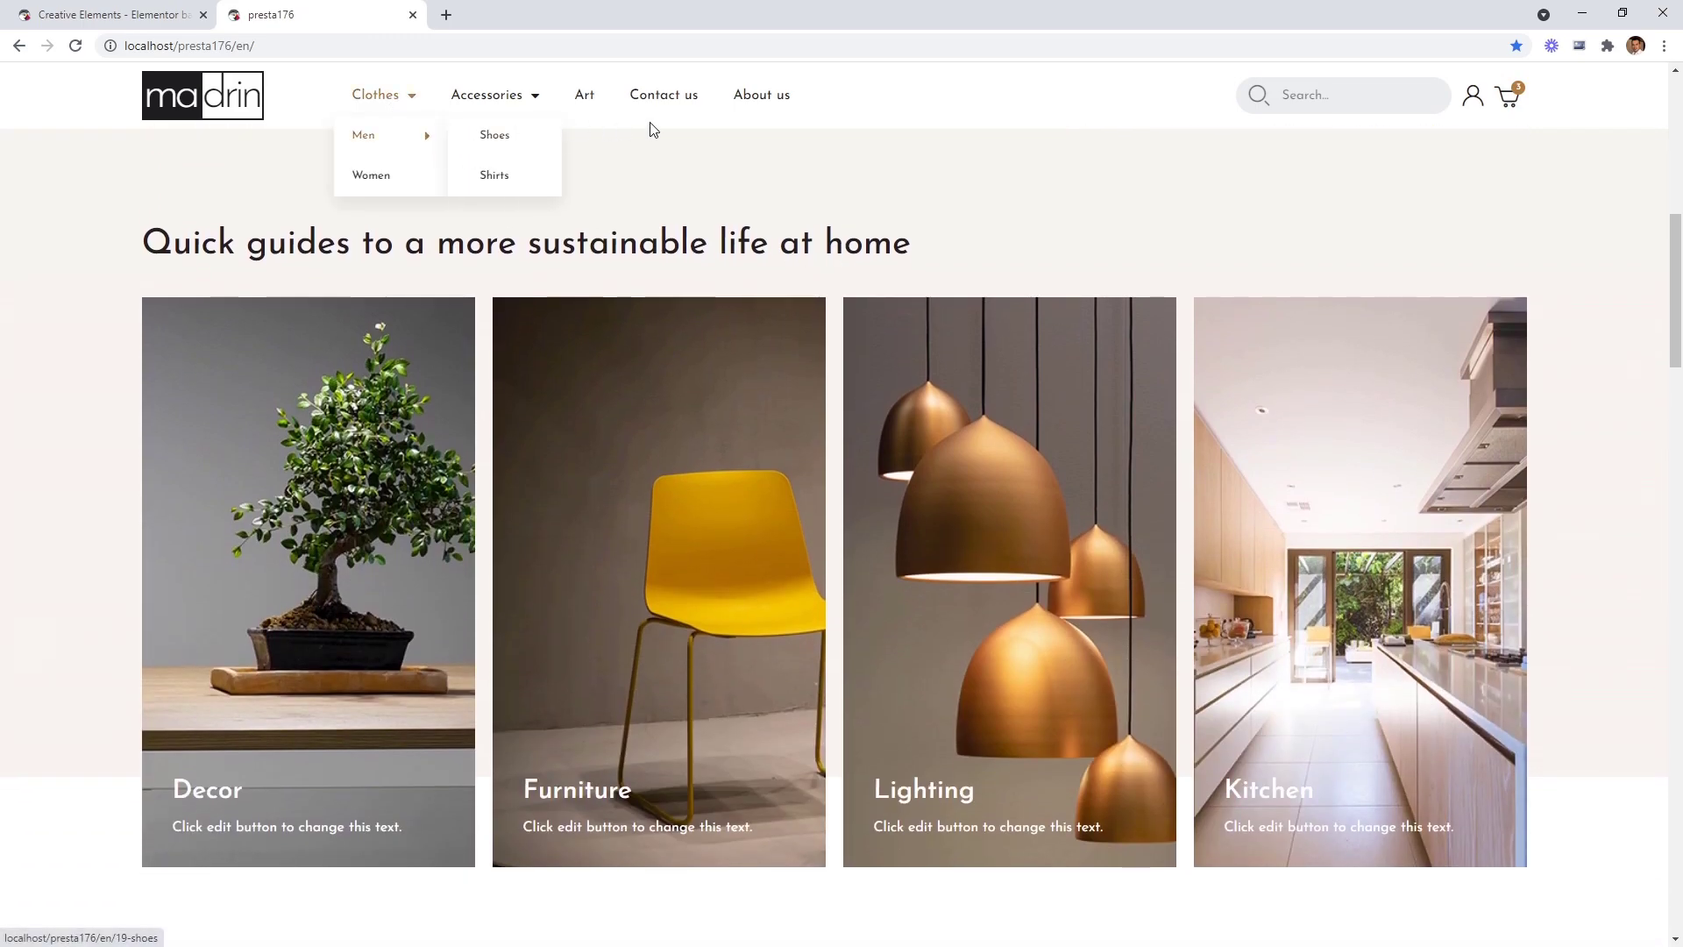
# Test the sticky header's cart sidebar and product search with the term "summer", and clear the search.
pyautogui.click(1509, 99)
pyautogui.click(1645, 91)
pyautogui.click(1374, 97)
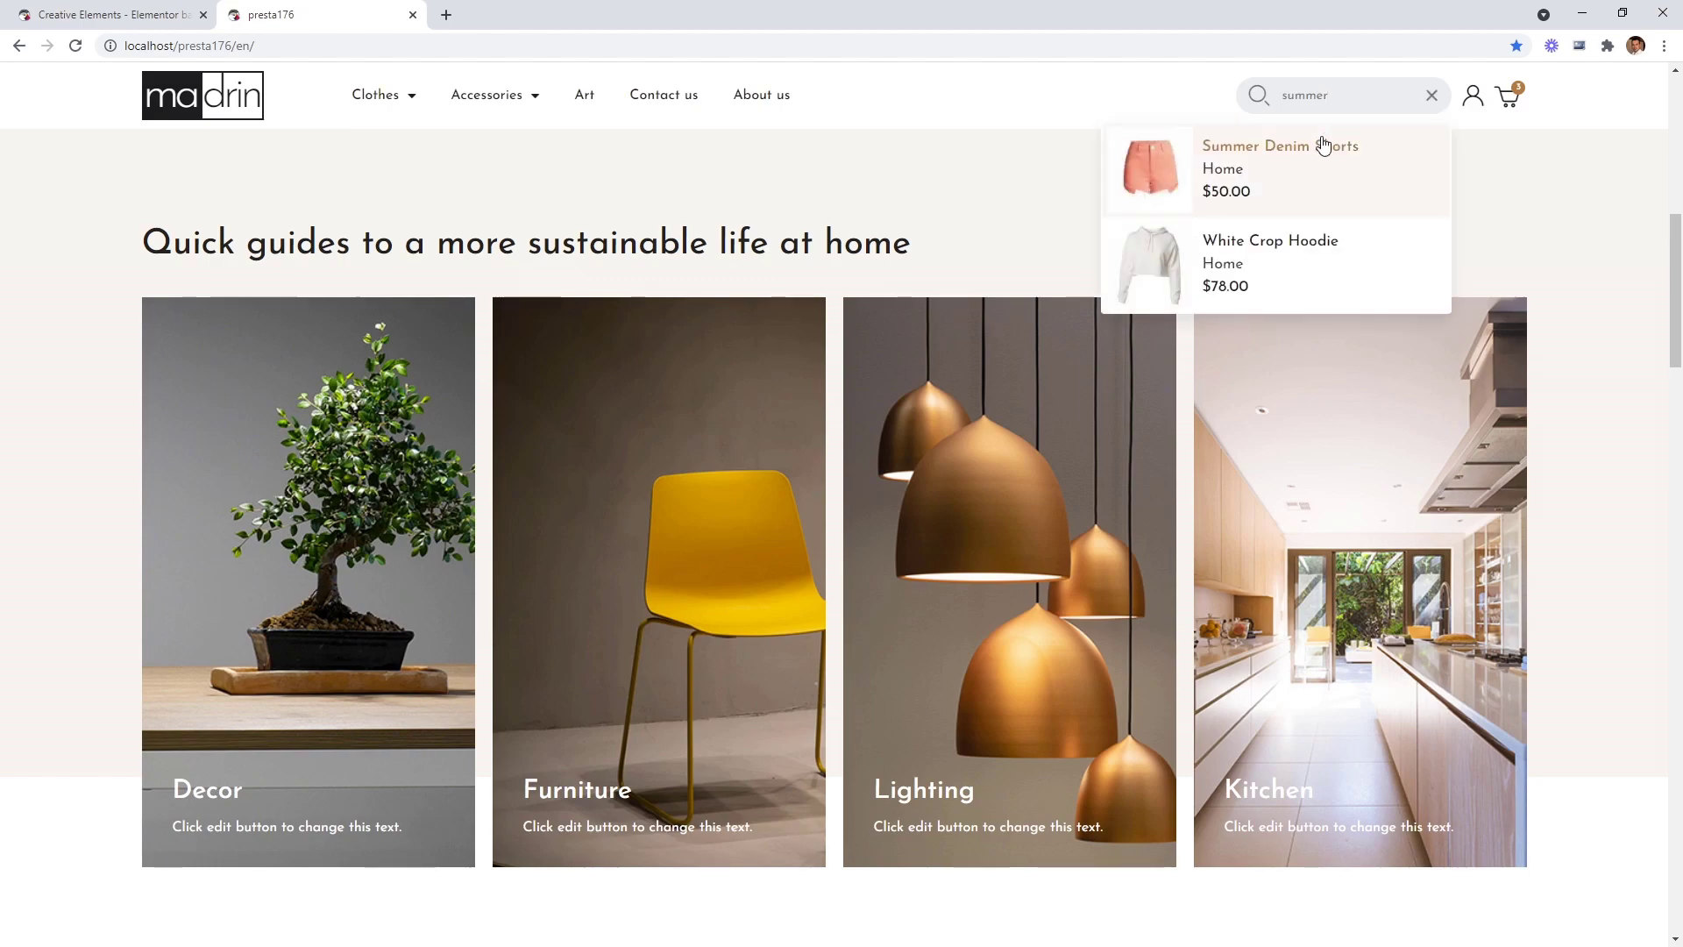
pyautogui.click(1432, 94)
pyautogui.scroll(8, 1065, 280)
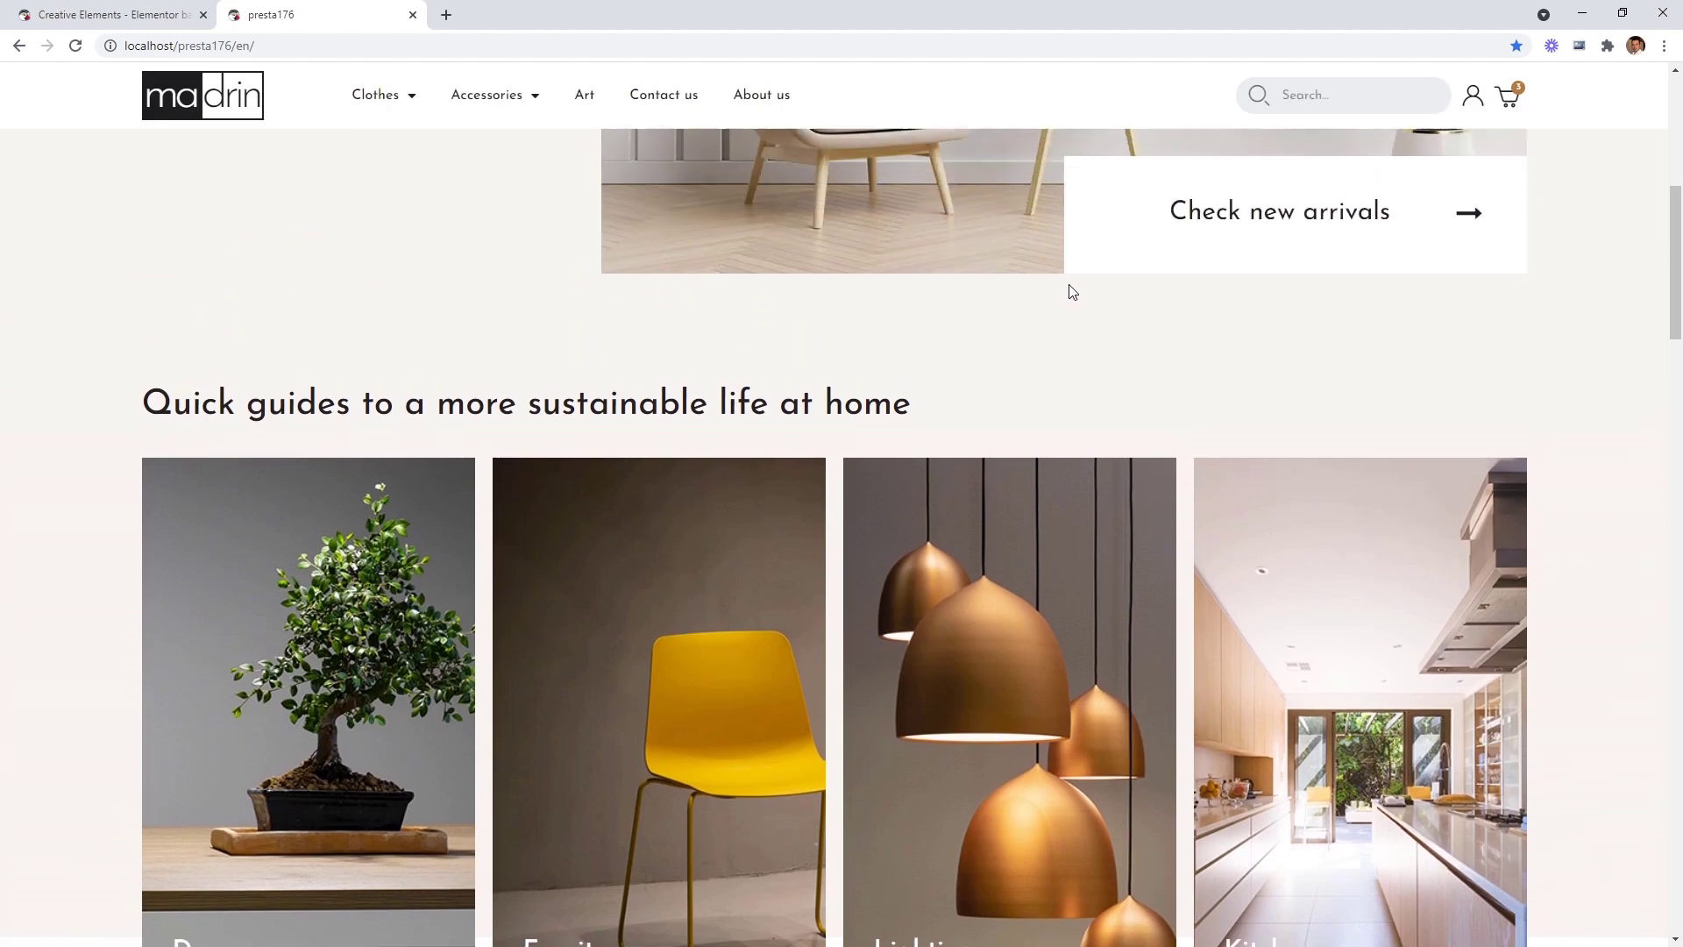